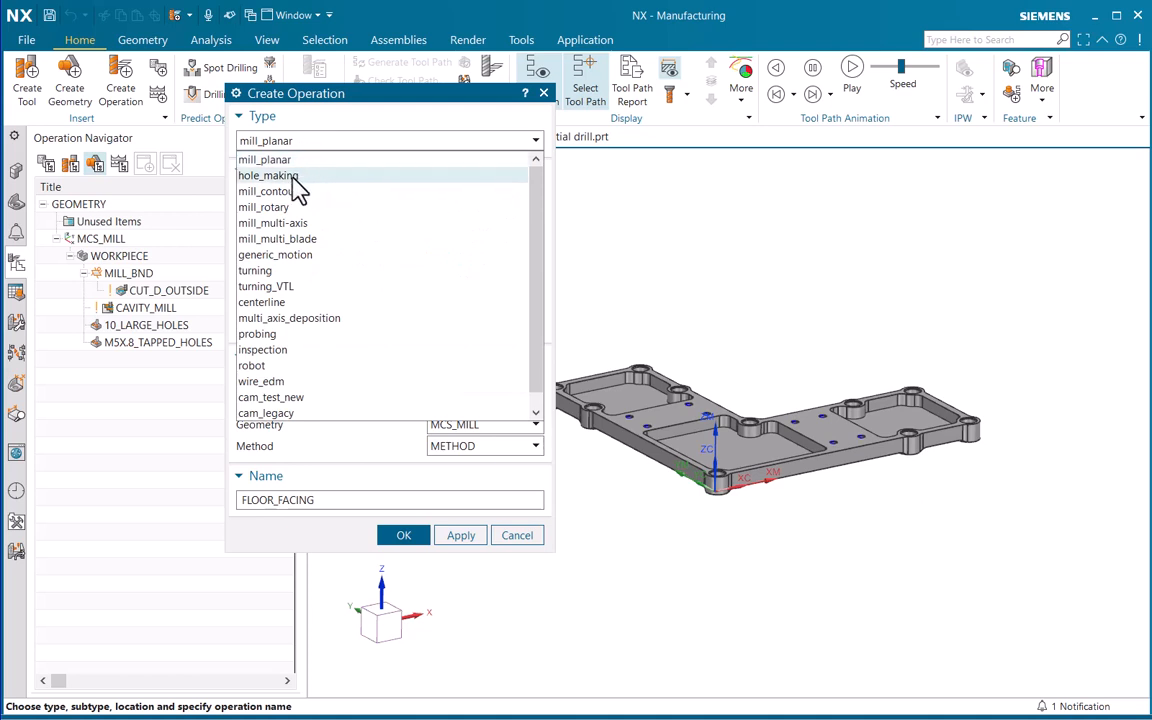
Choose the hole_making operation type and examine the descriptions of its available drilling, milling, countersinking, boring and threading subtypes
left_click(299, 176)
mouse_move(262, 228)
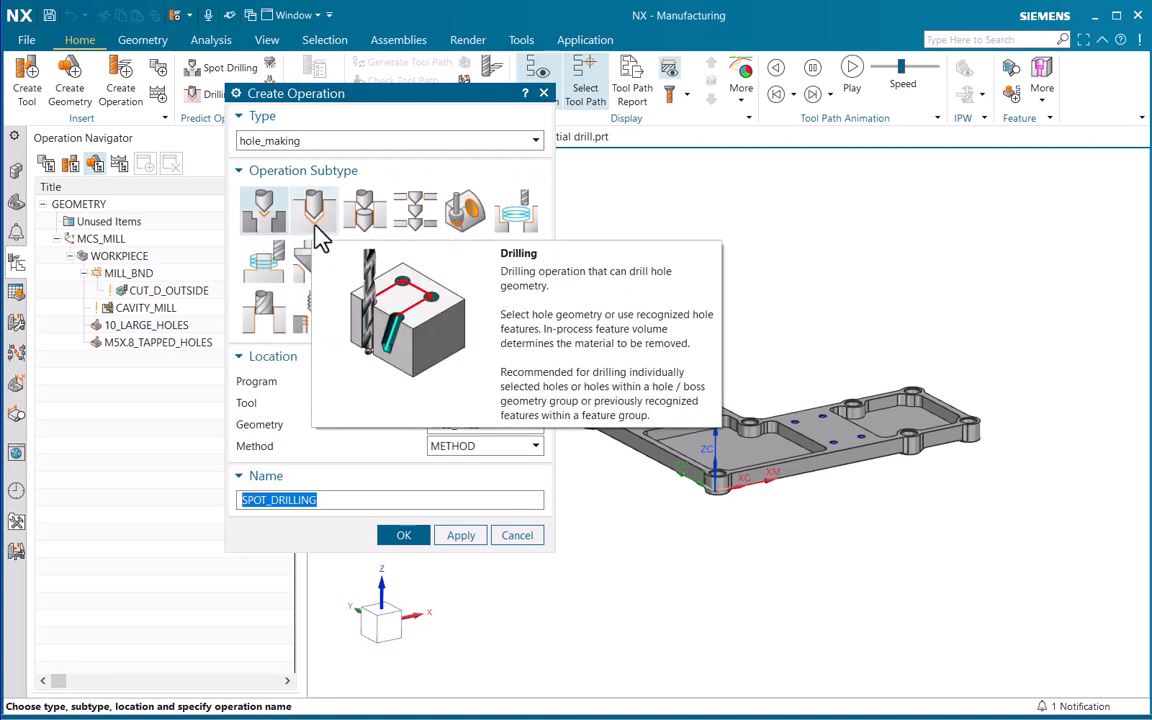
mouse_move(365, 237)
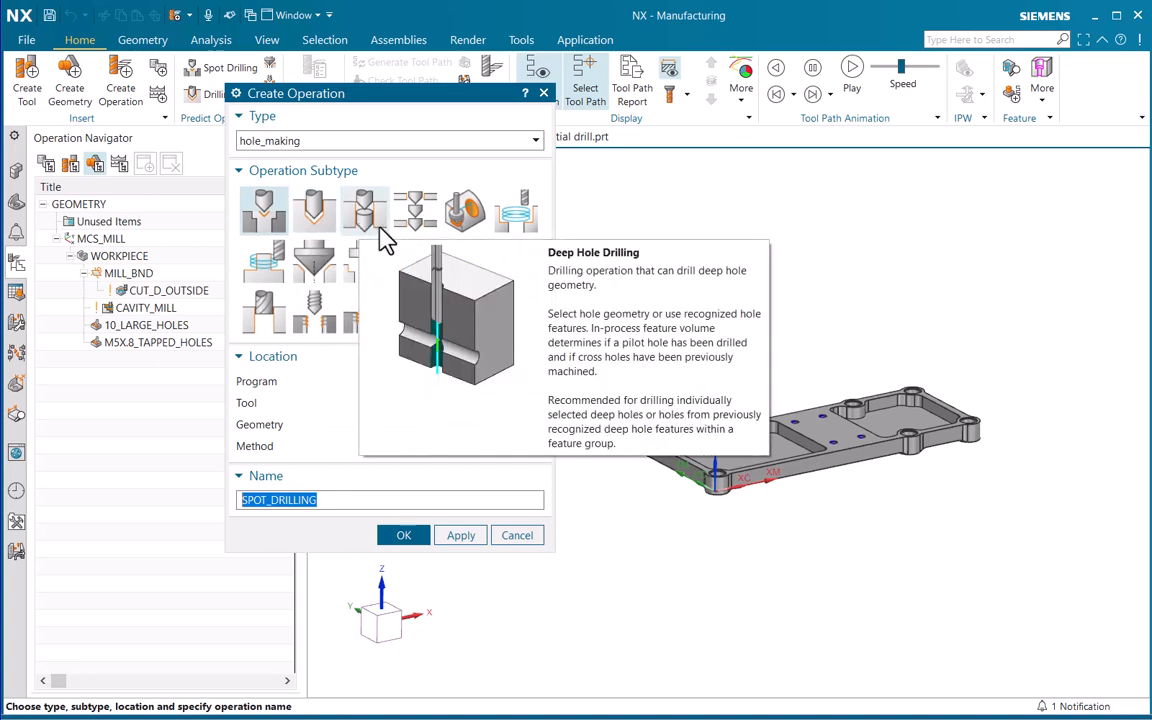
mouse_move(426, 237)
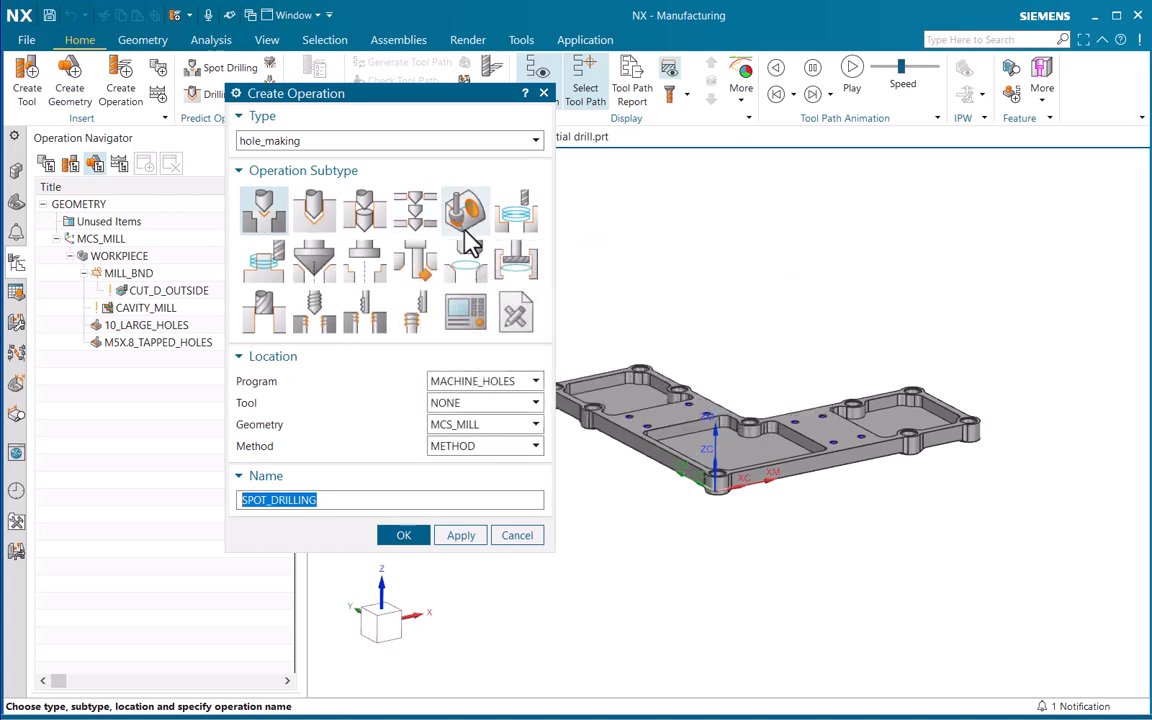
mouse_move(470, 243)
mouse_move(520, 238)
mouse_move(262, 272)
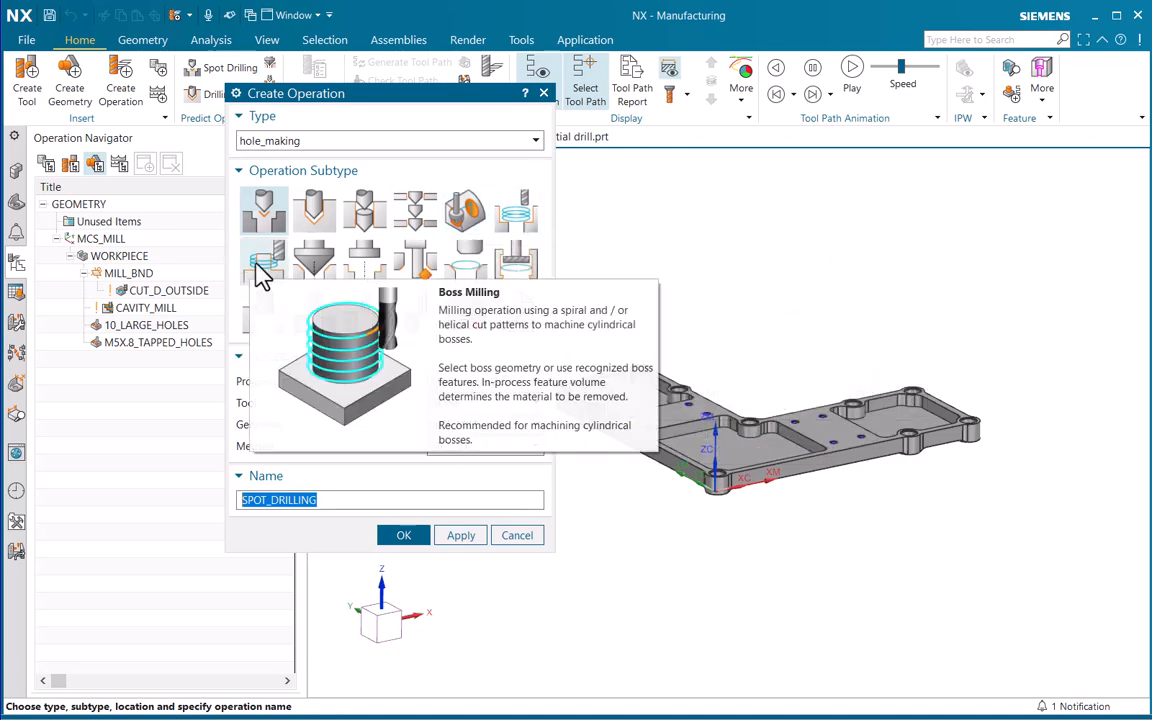
mouse_move(312, 270)
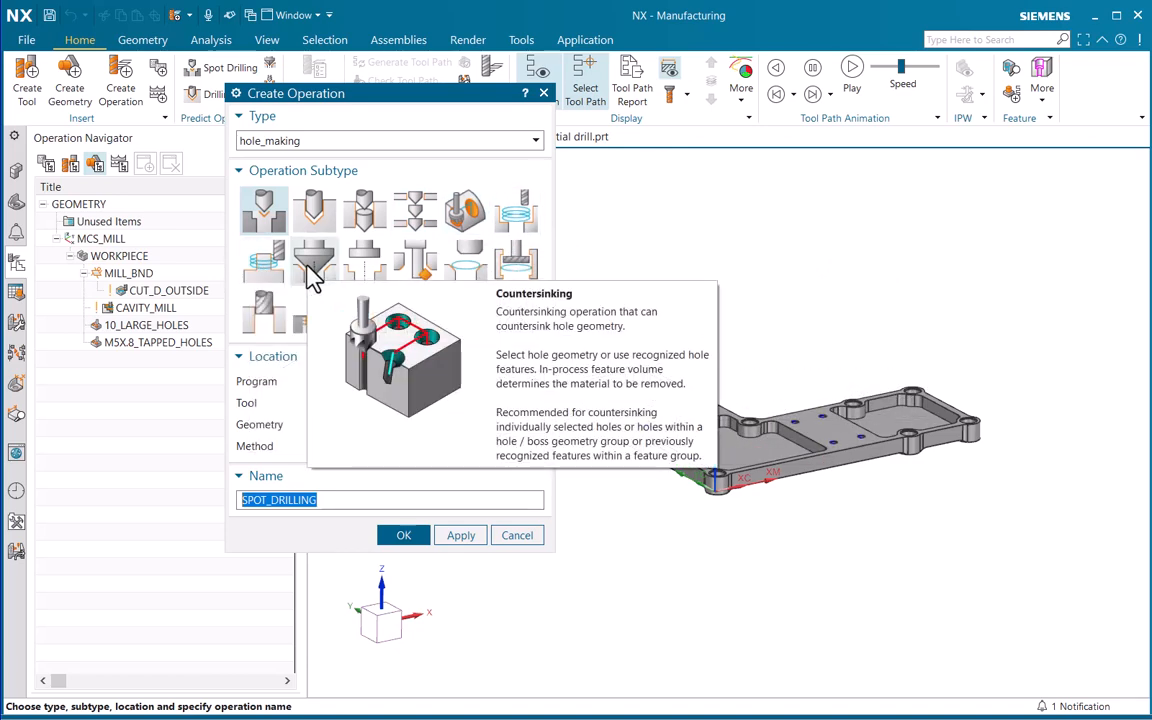
mouse_move(368, 280)
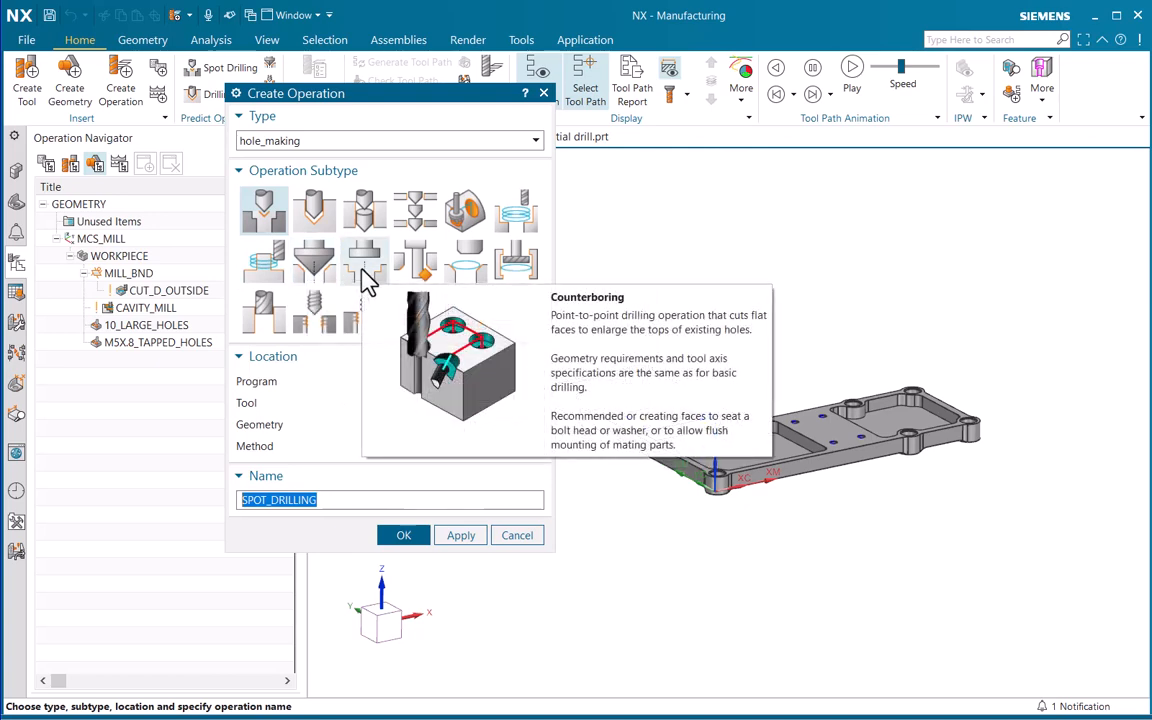
mouse_move(421, 274)
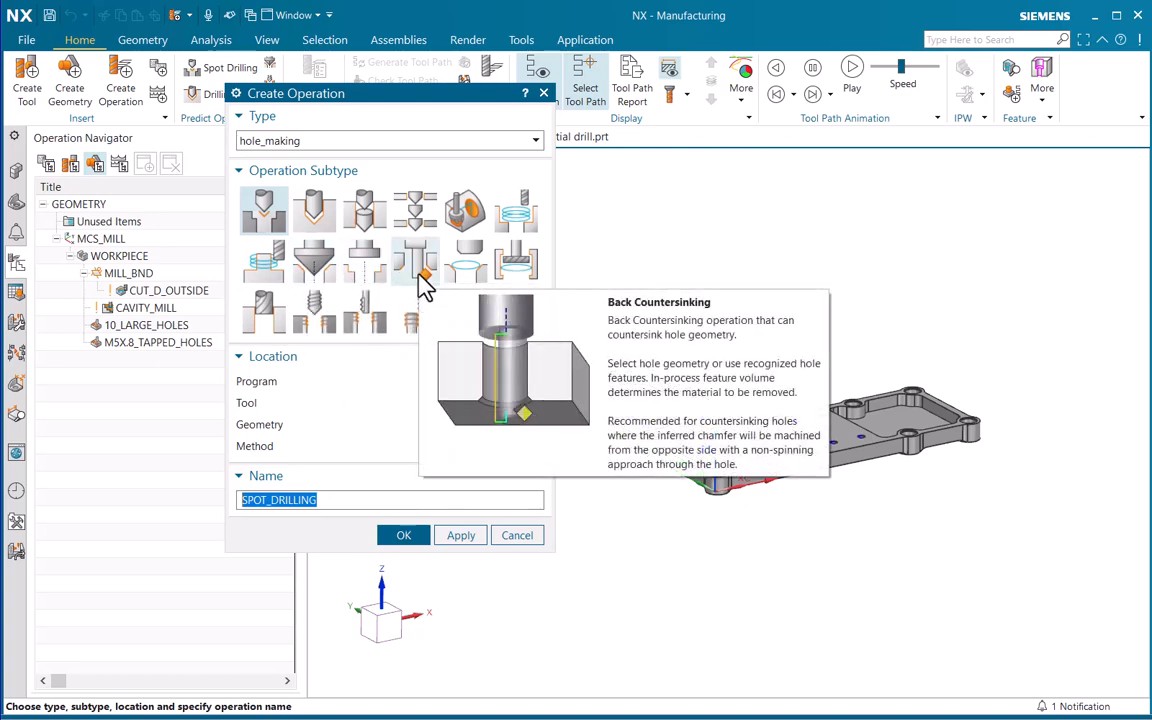
mouse_move(461, 283)
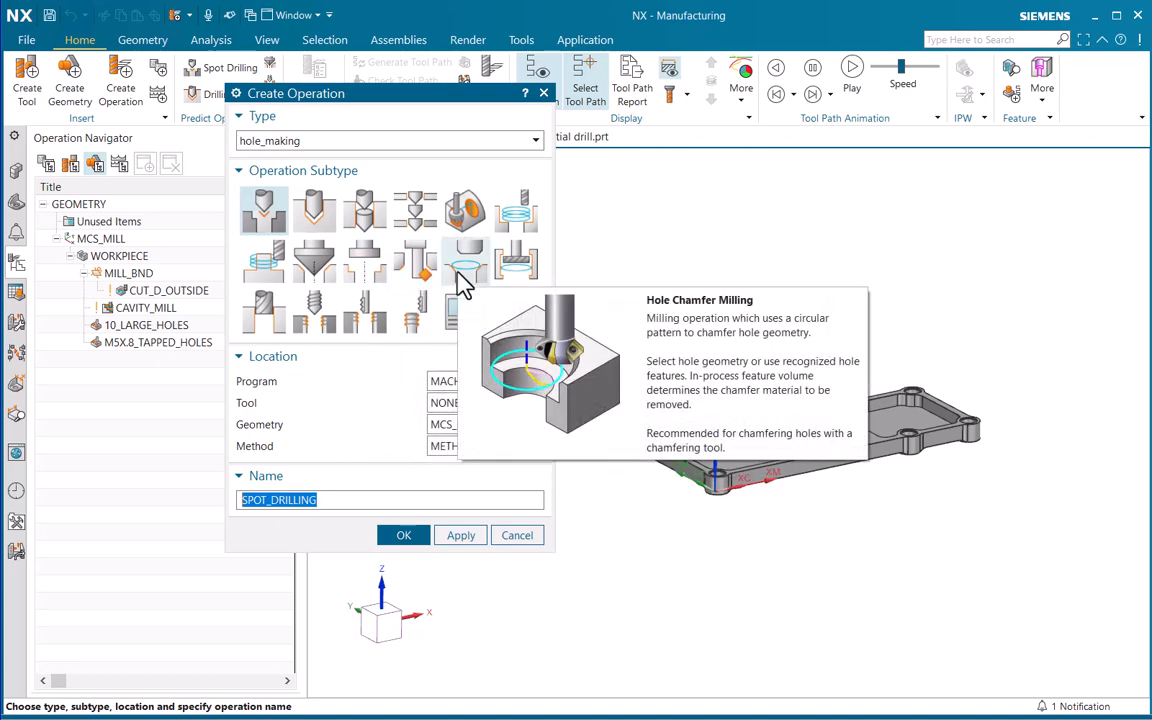
mouse_move(529, 280)
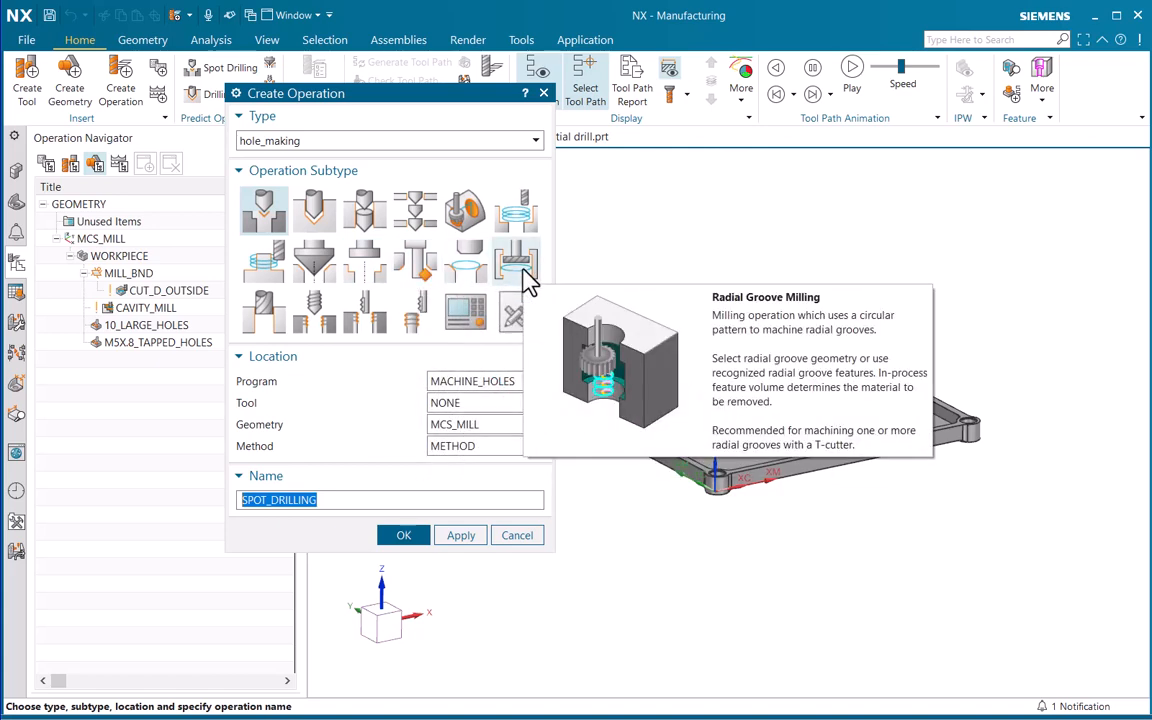
mouse_move(262, 327)
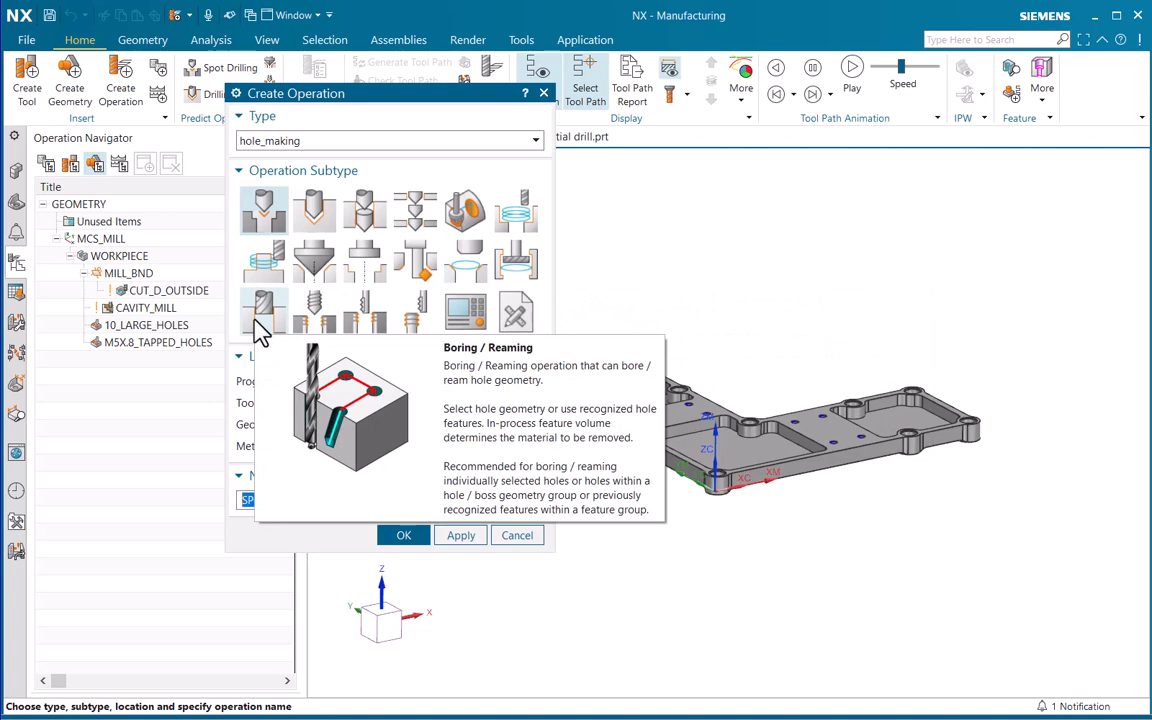
mouse_move(317, 323)
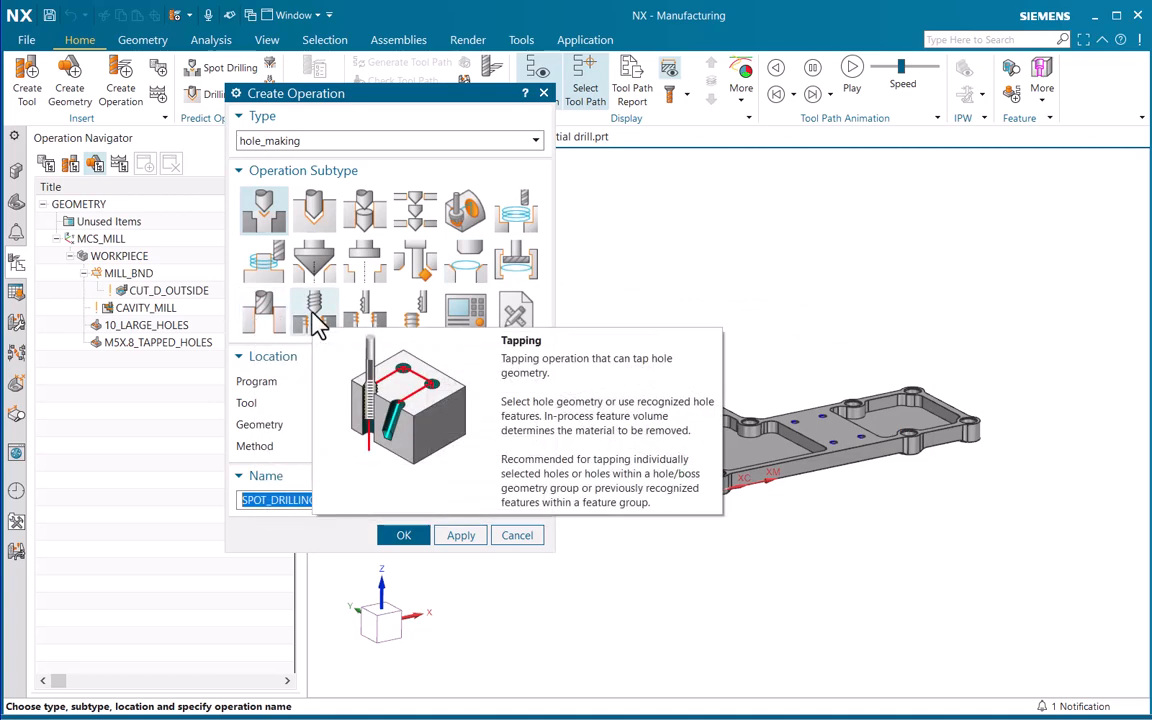
mouse_move(370, 328)
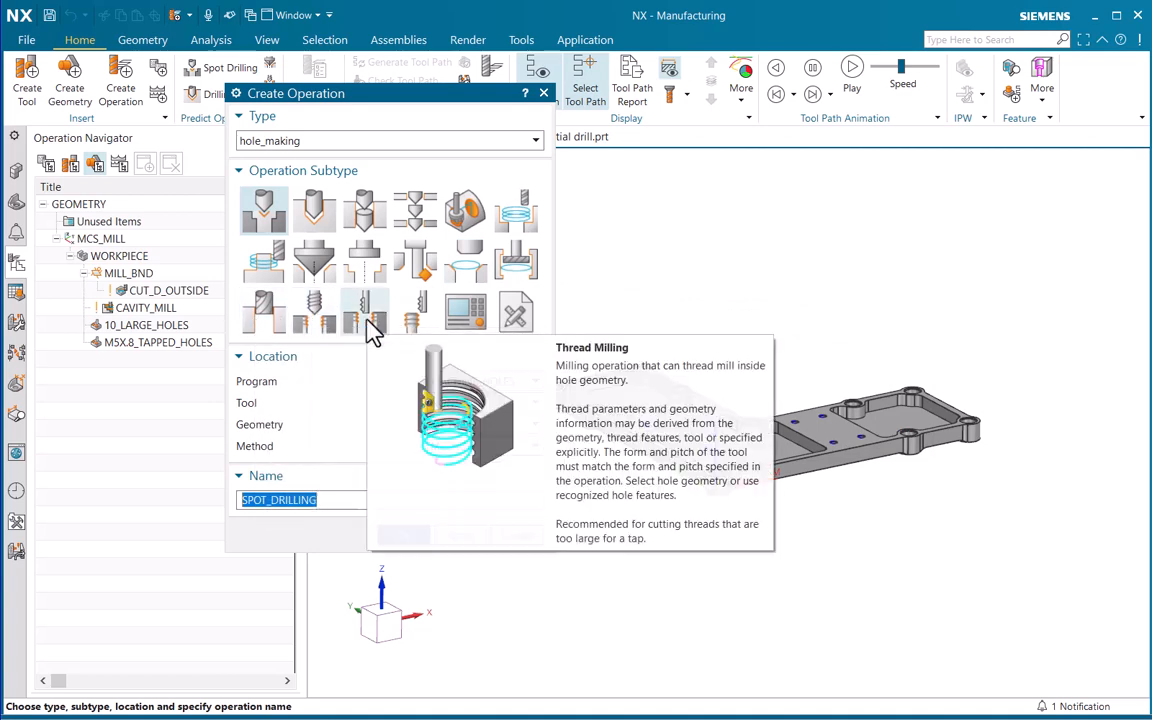
mouse_move(418, 328)
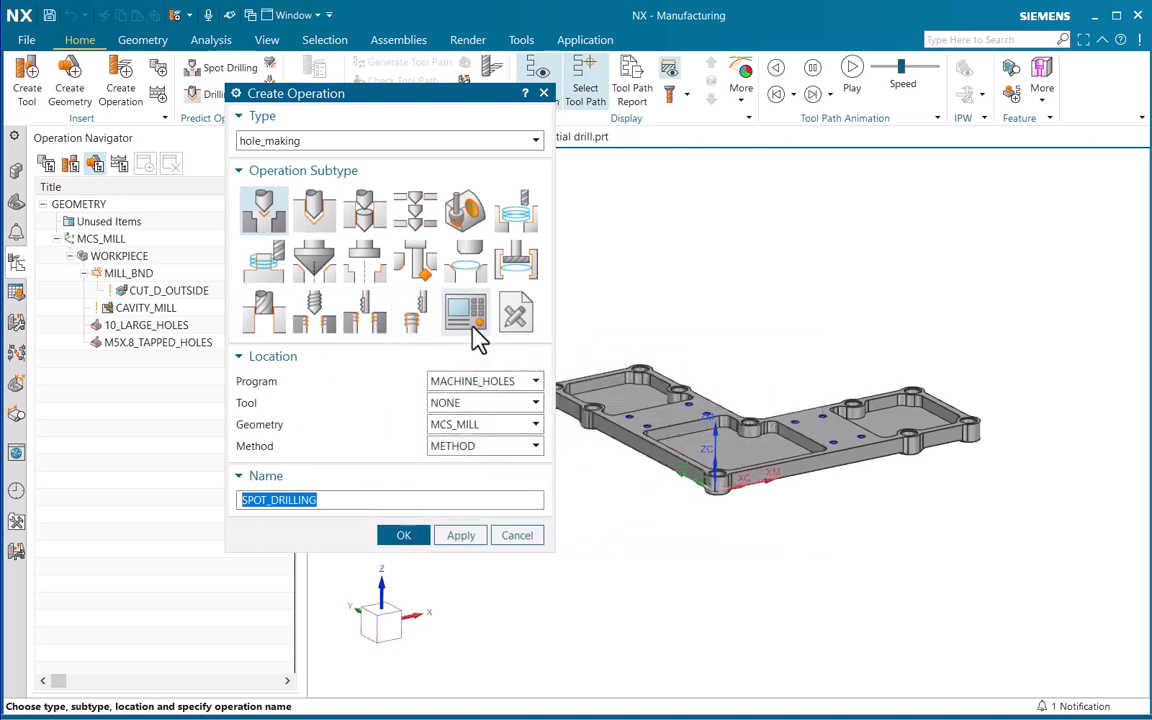
mouse_move(478, 340)
mouse_move(518, 340)
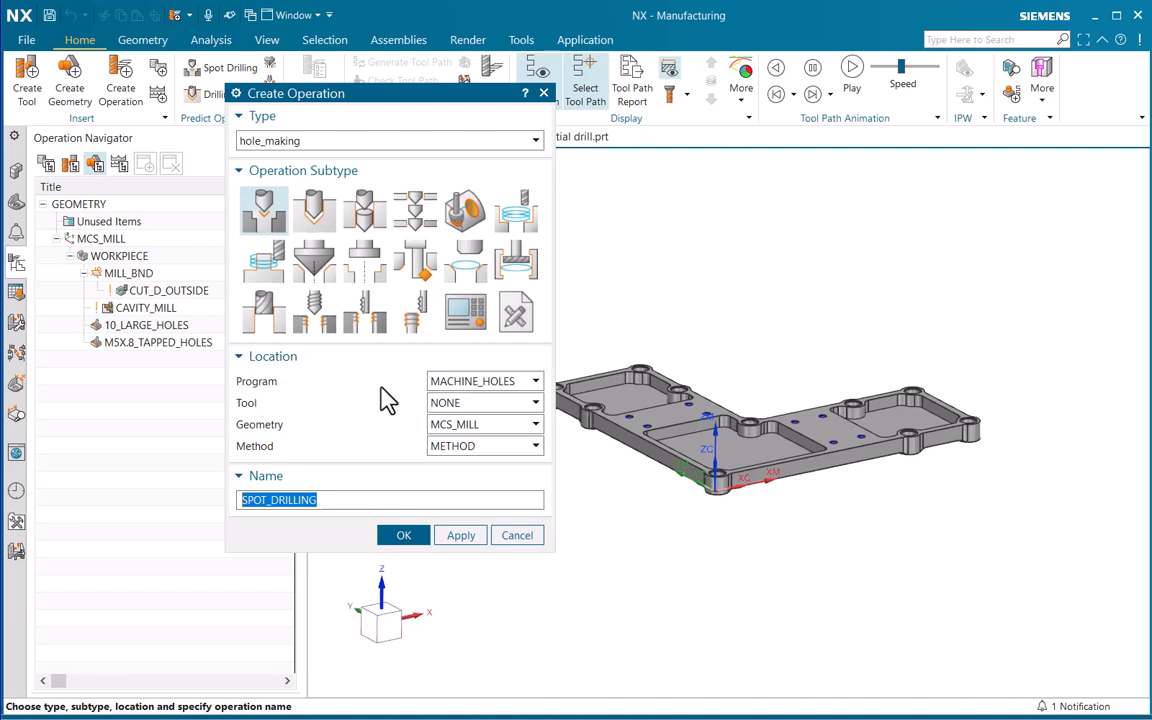
Review the Program, Tool, Geometry and Method choices and the name of the spot drilling operation, and close the dialog without creating it
left_click(505, 382)
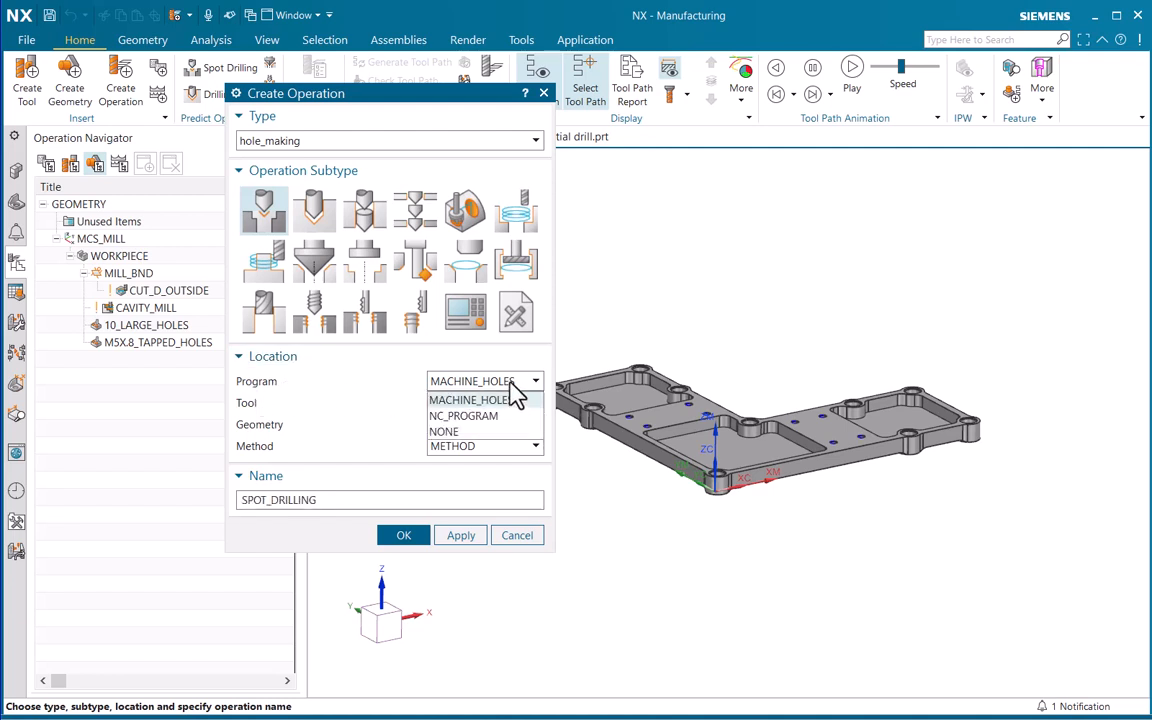
left_click(511, 384)
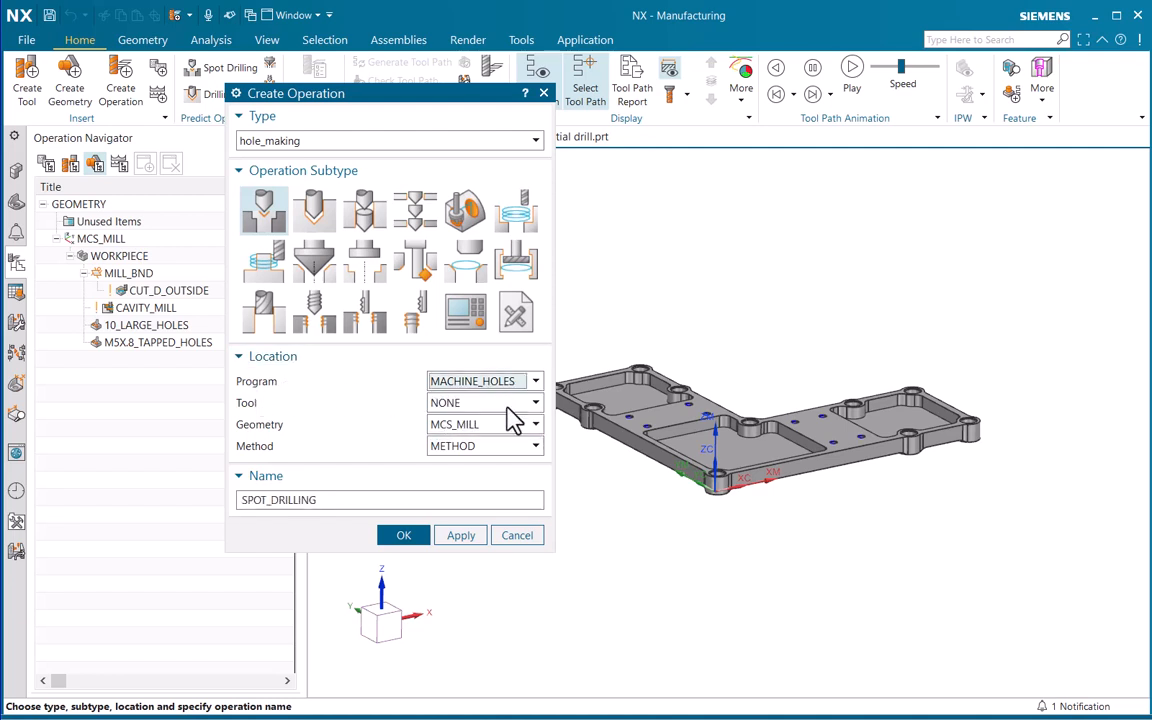
left_click(510, 403)
left_click(508, 405)
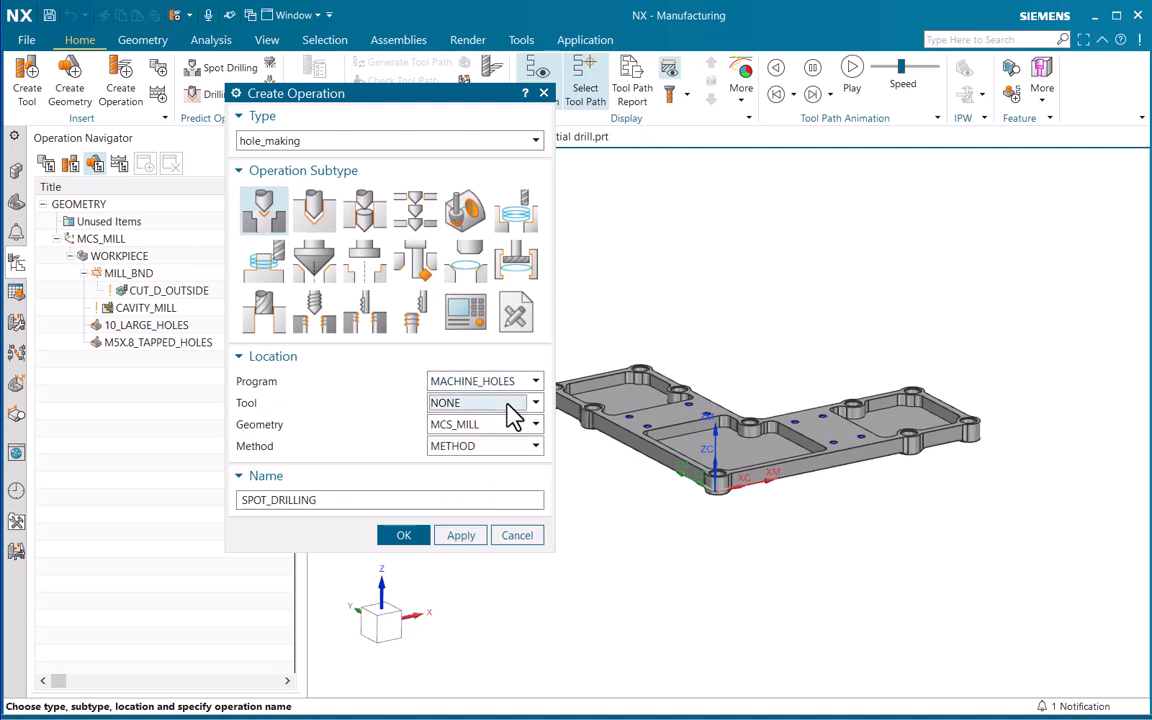
left_click(510, 426)
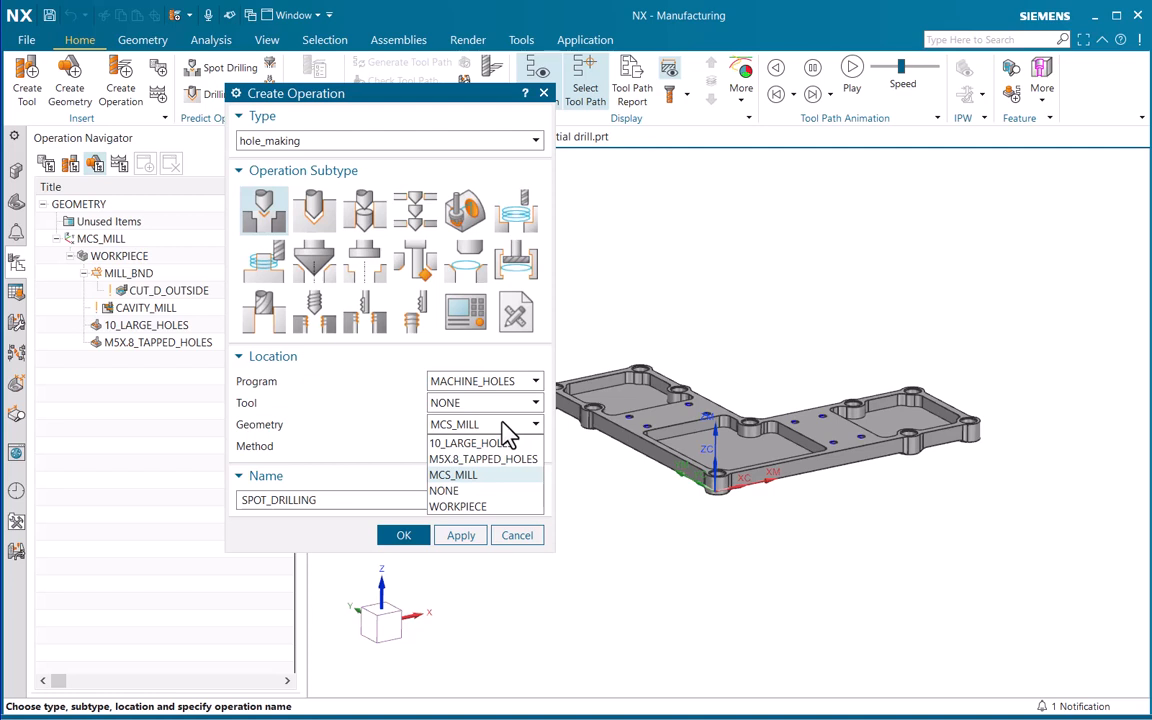
left_click(505, 422)
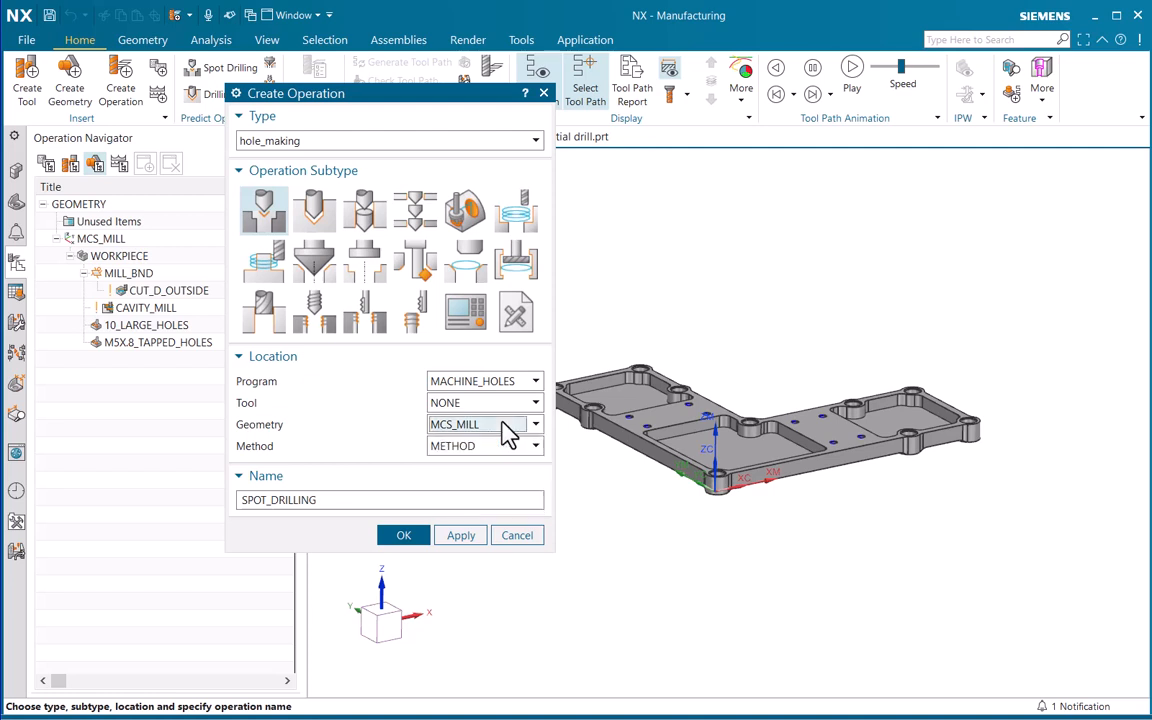
left_click(502, 450)
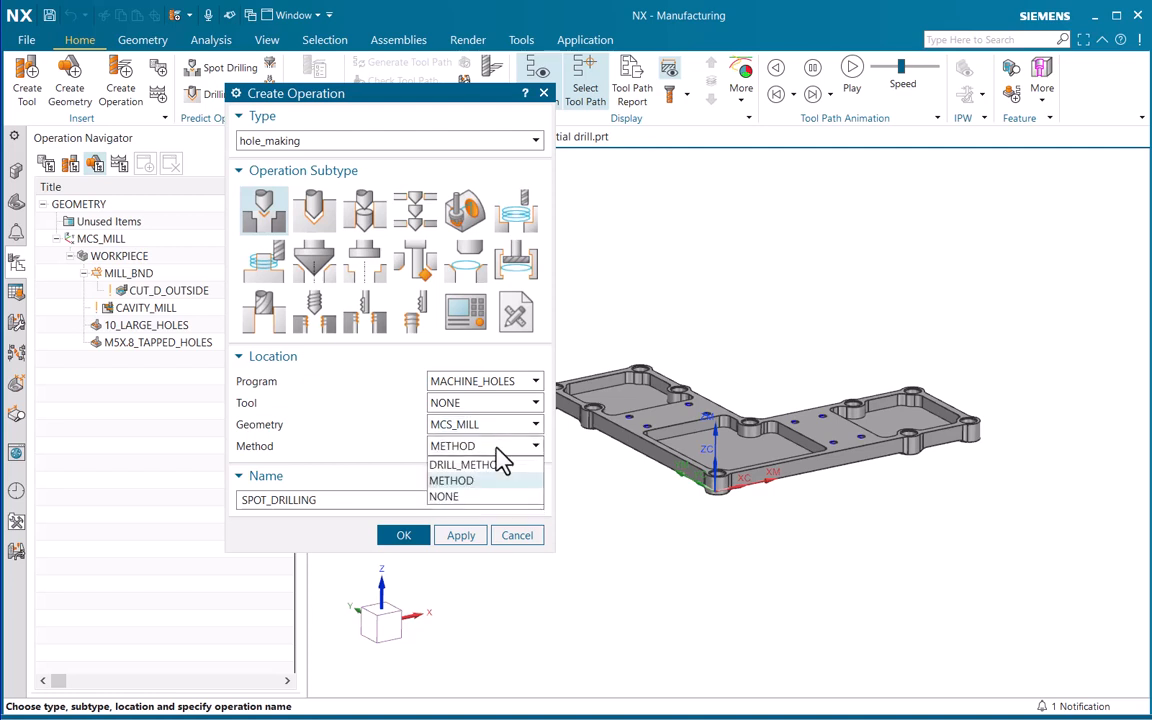
left_click(497, 450)
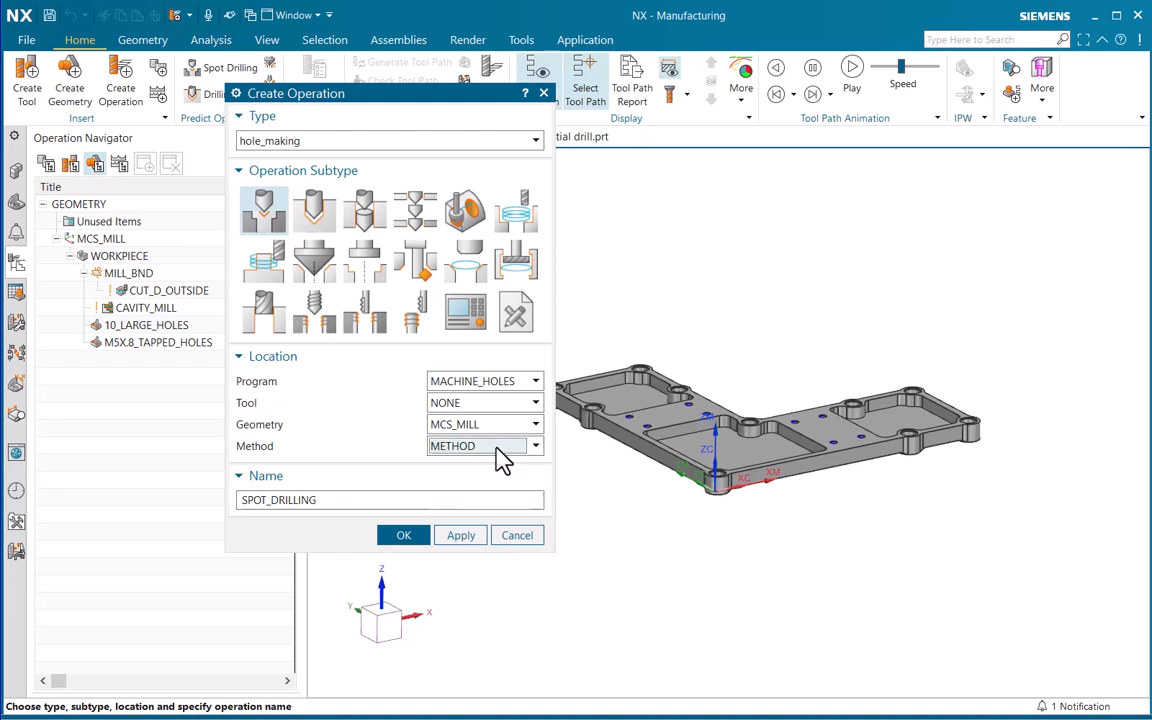
left_click(338, 499)
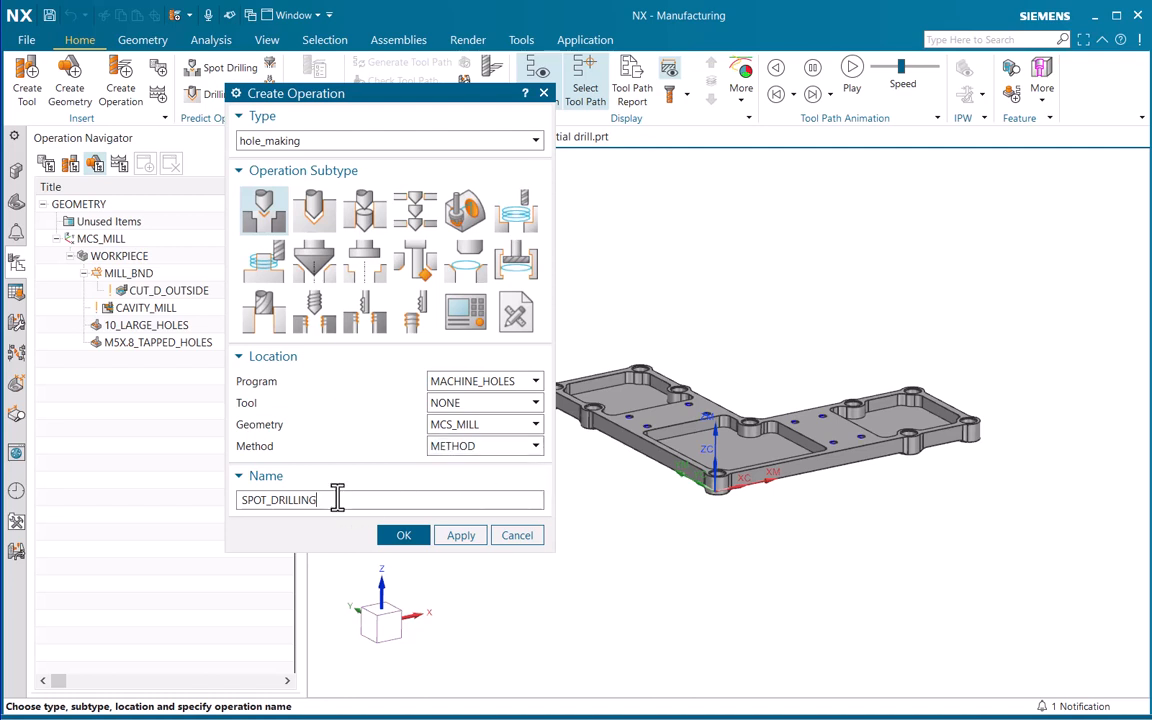
left_click(461, 535)
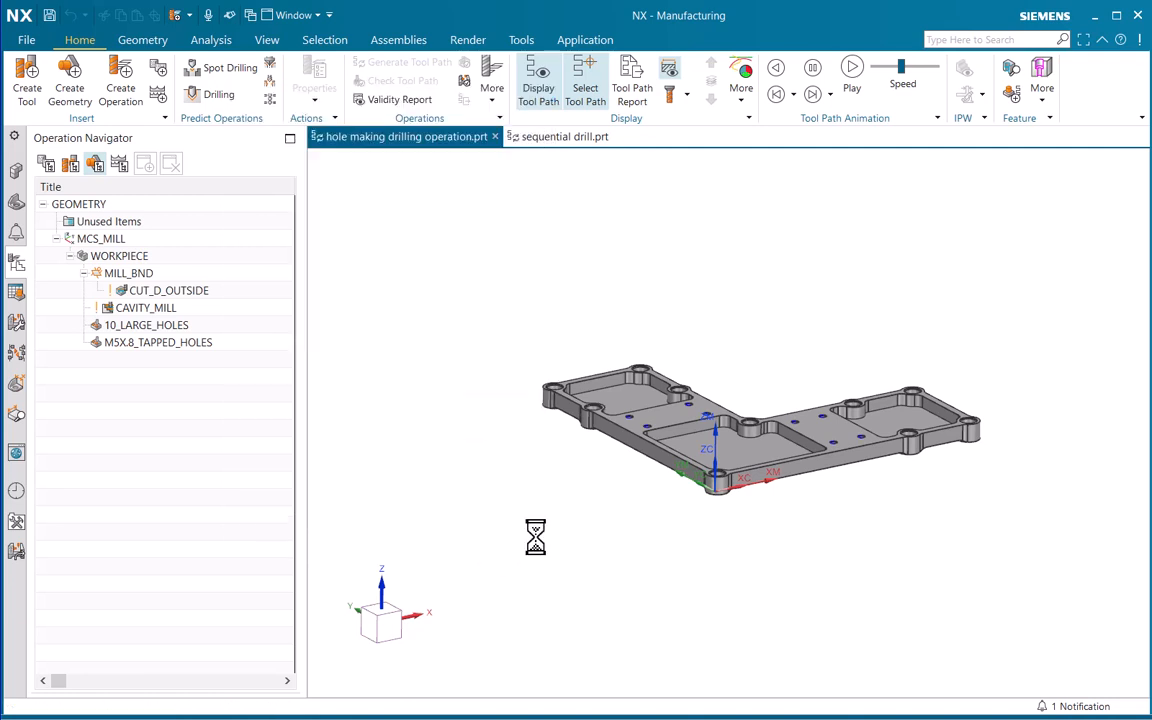
Show the operations in program order and display the tool paths of CUT_D_OUTSIDE and CAVITY_MILL
left_click(47, 165)
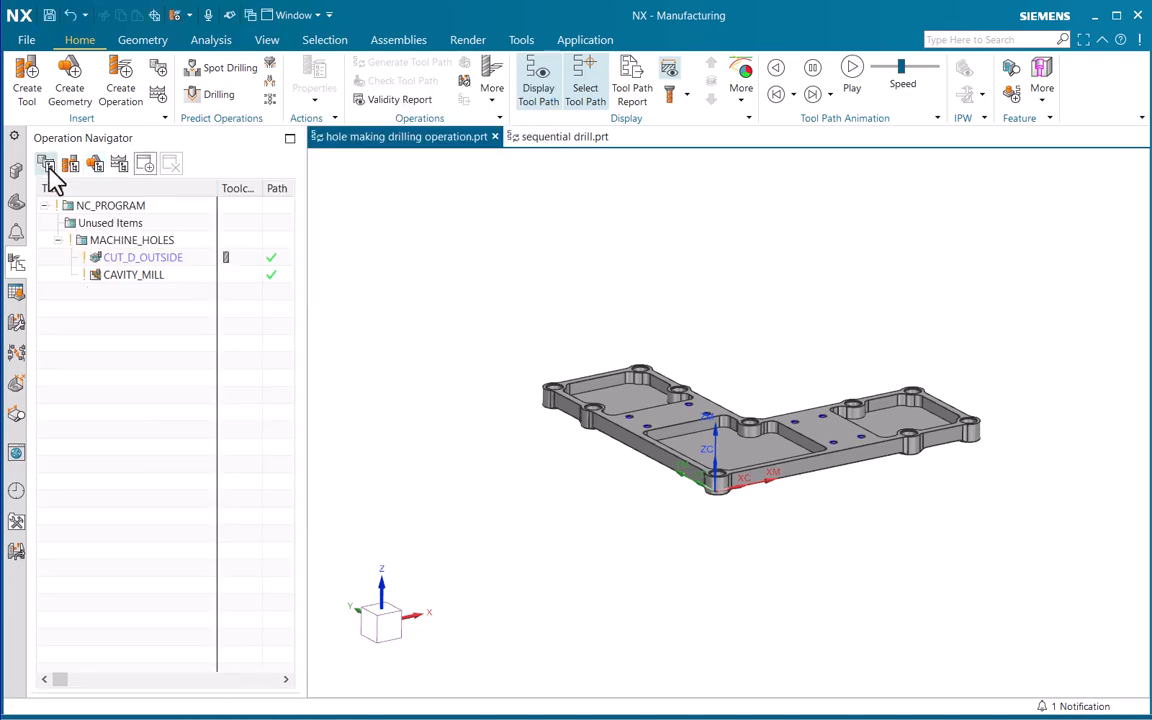
left_click(136, 259)
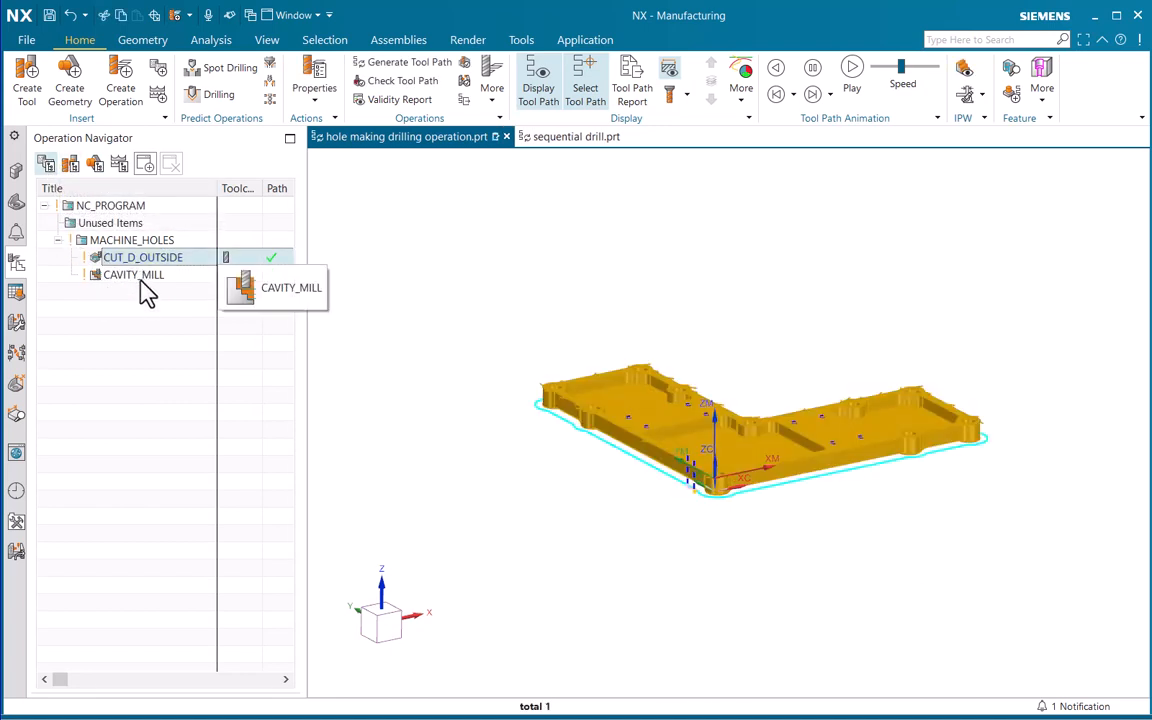
left_click(125, 276)
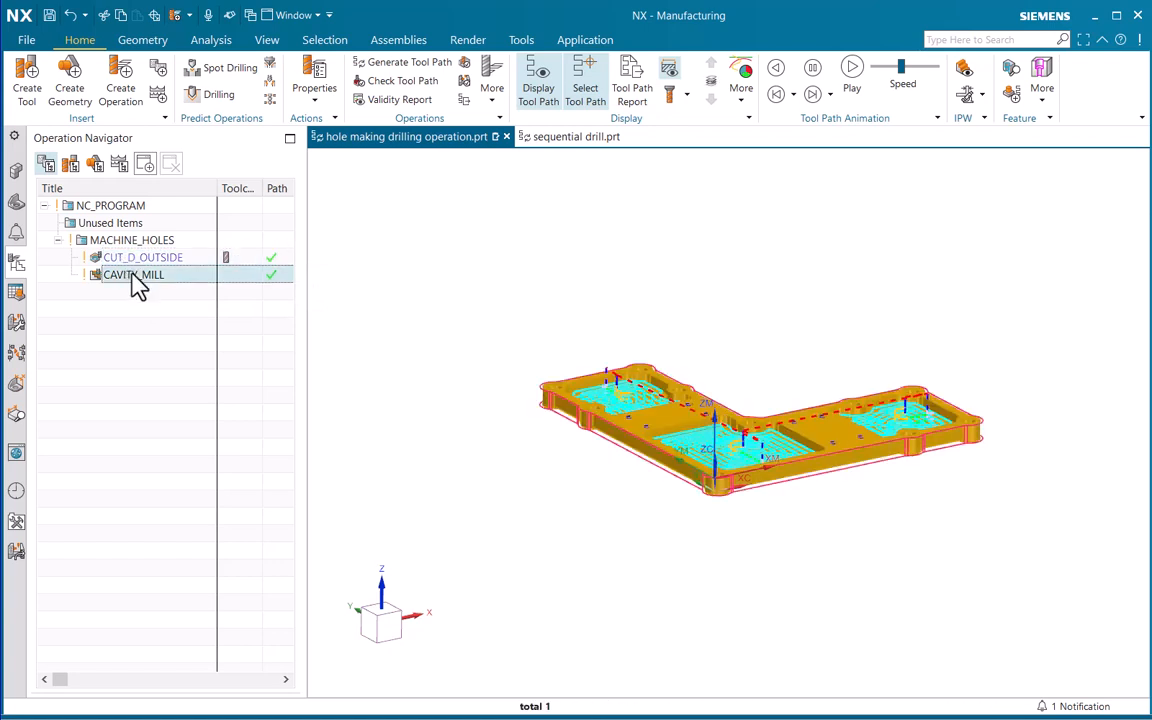
left_click(135, 257)
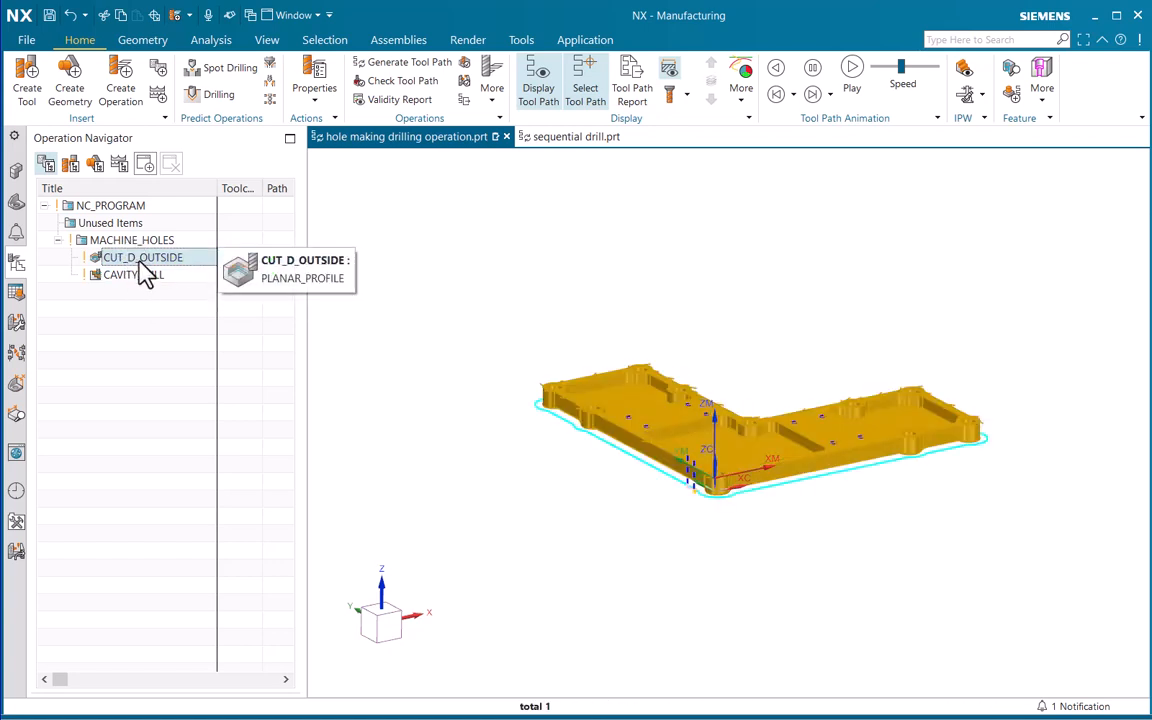
Open the CUT_D_OUTSIDE planar profile operation for editing and generate its tool path
right_click(152, 259)
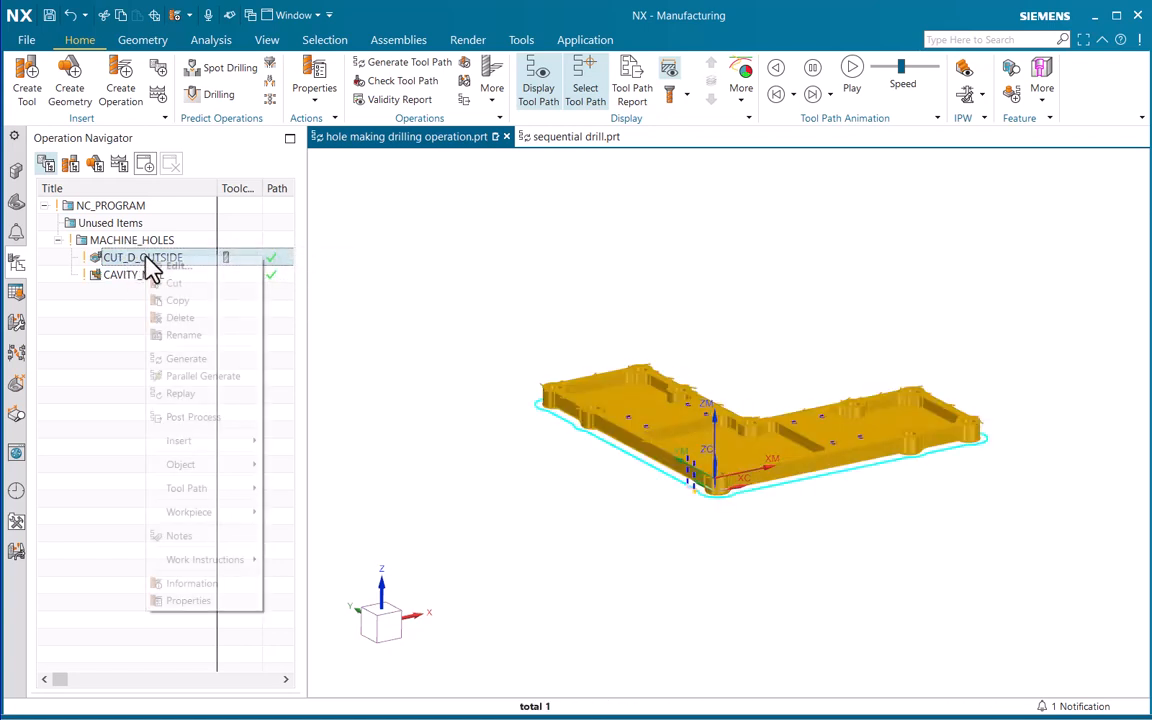
left_click(160, 264)
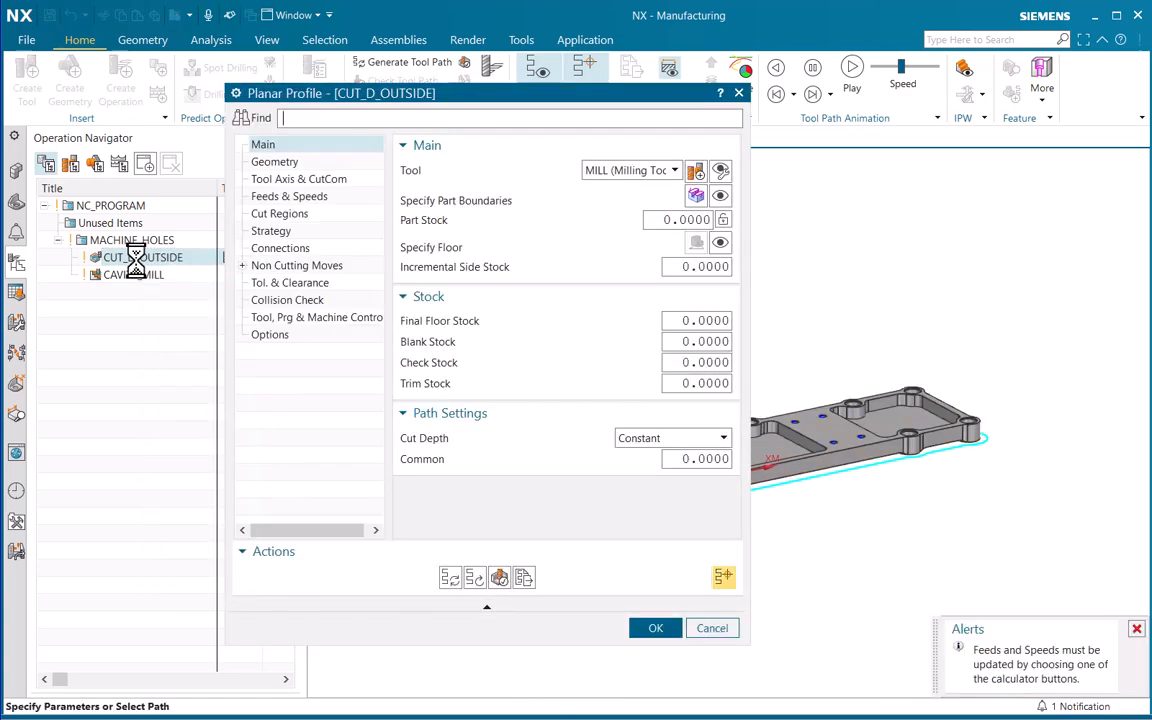
left_click(455, 578)
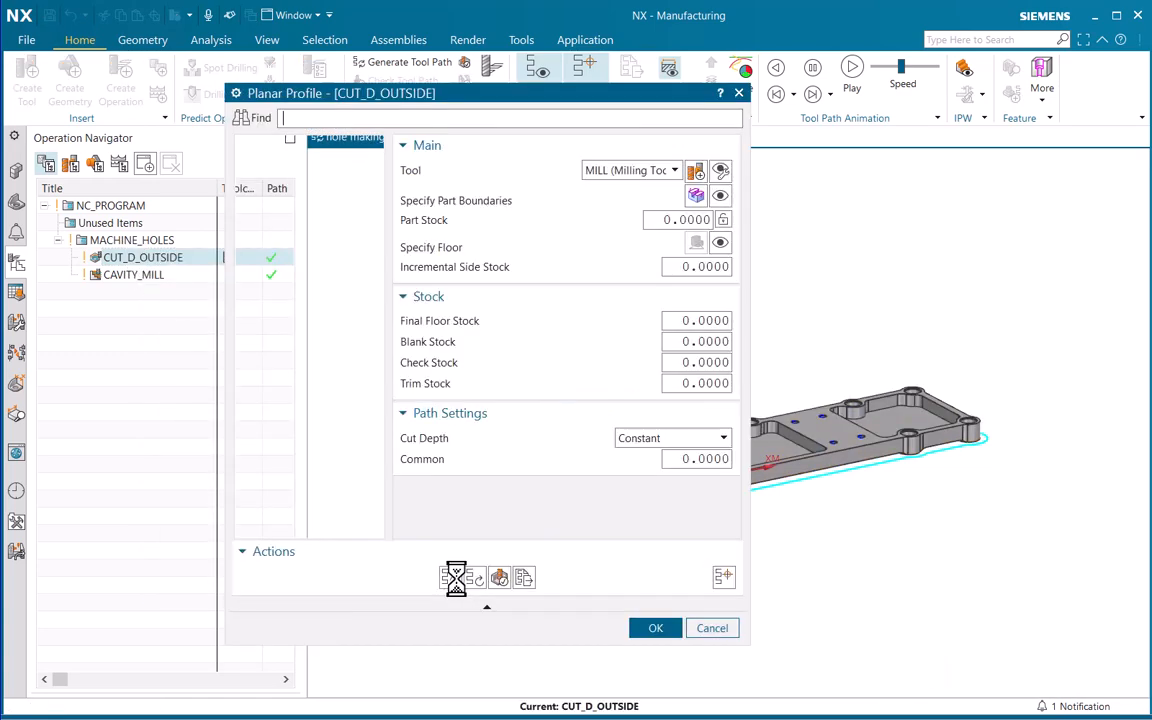
Replay the CUT_D_OUTSIDE tool path in the visualization at animation speed 2, keeping the dialogs clear of the part
left_click(516, 577)
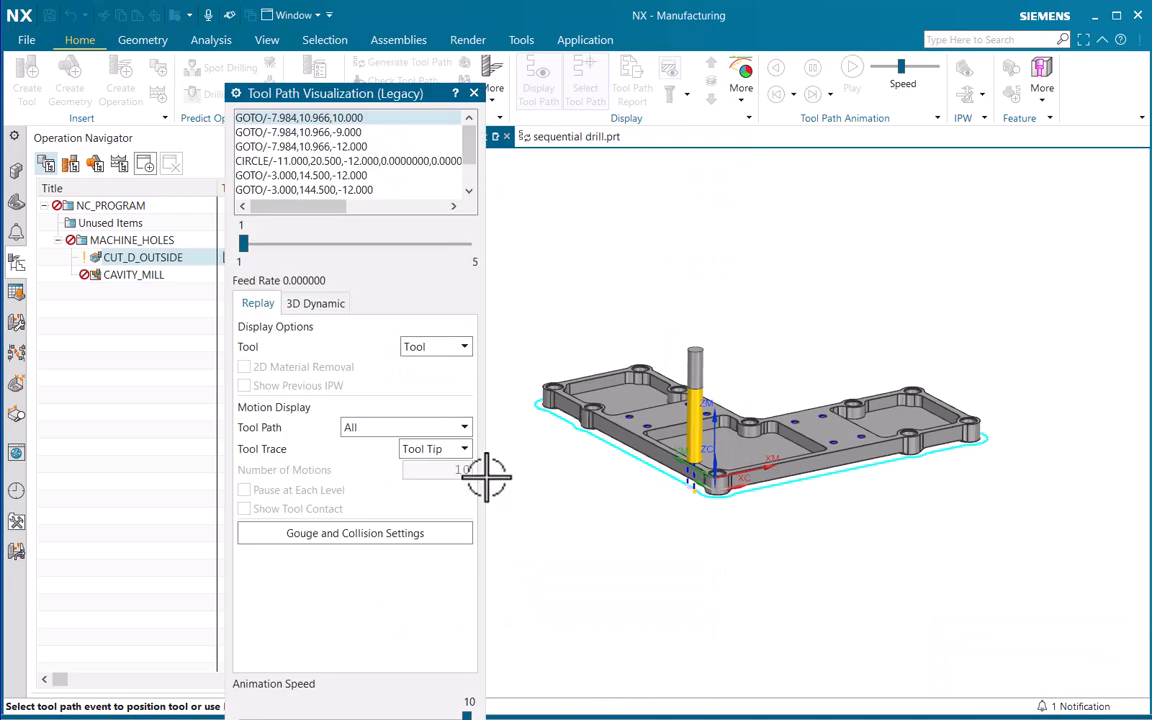
left_click_drag(328, 104, 322, 28)
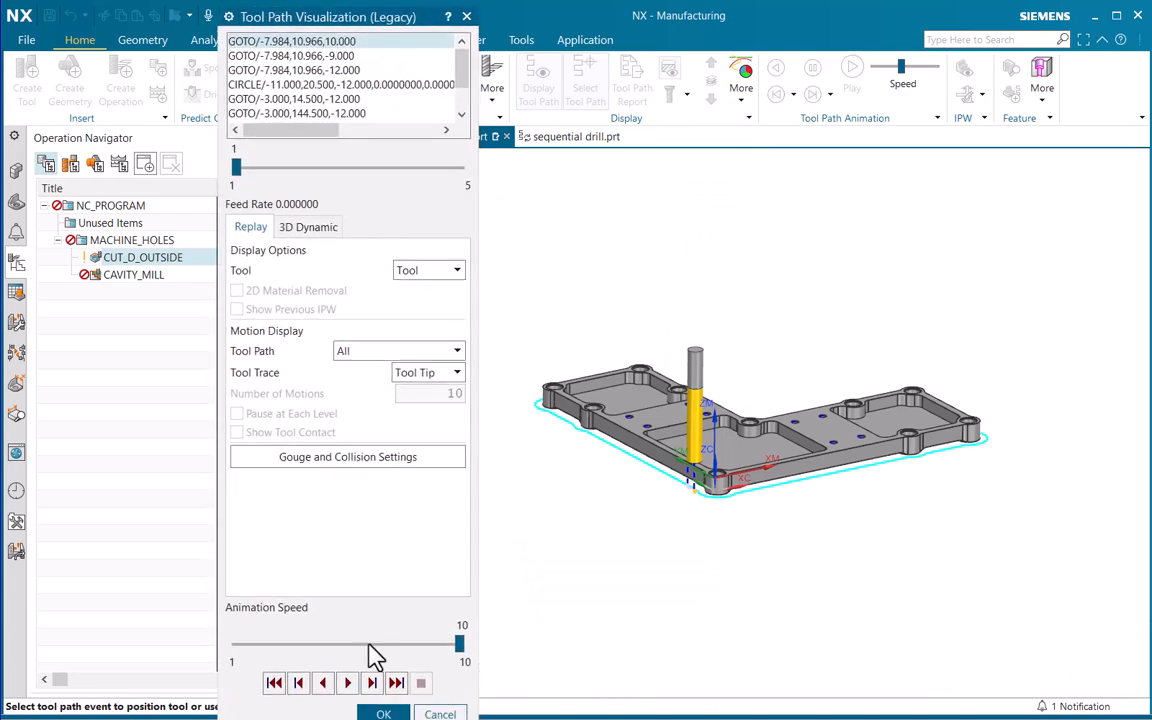
left_click(295, 645)
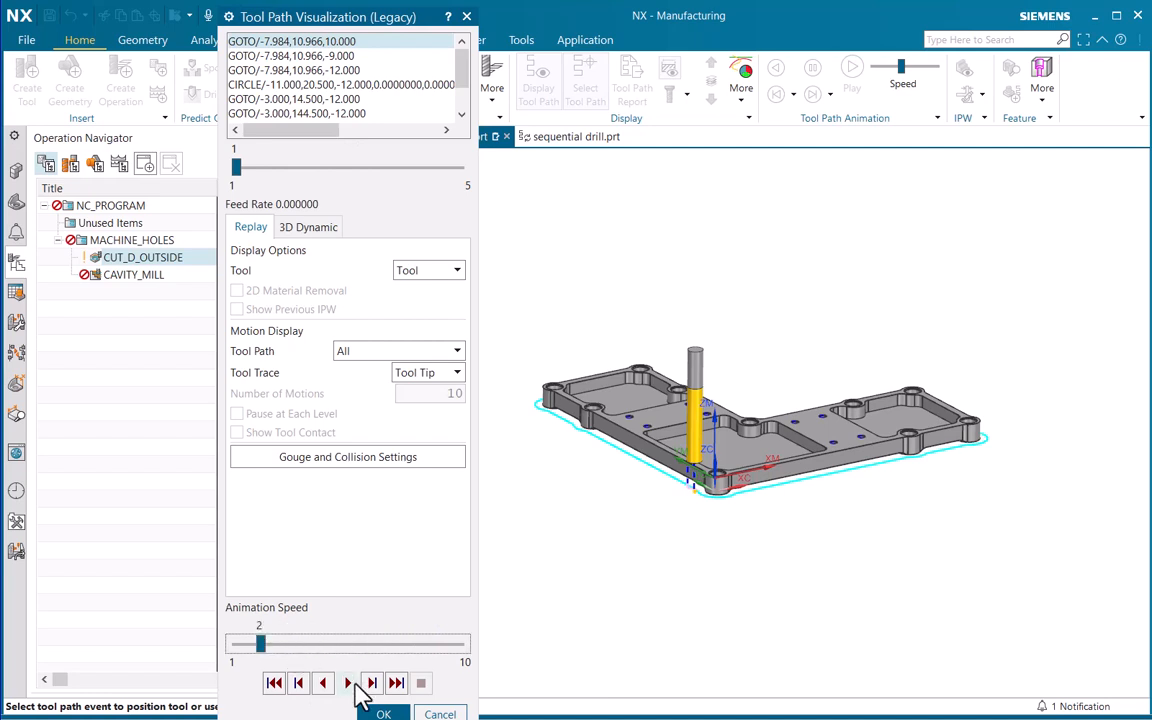
left_click(347, 683)
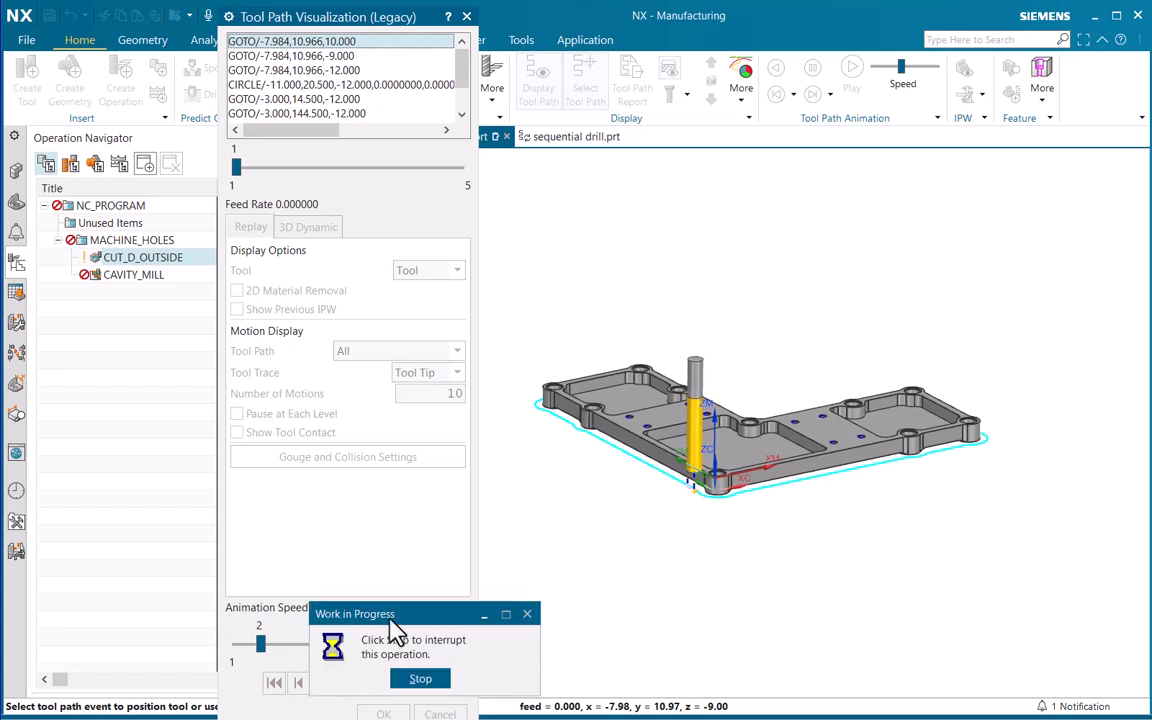
left_click_drag(392, 621, 717, 628)
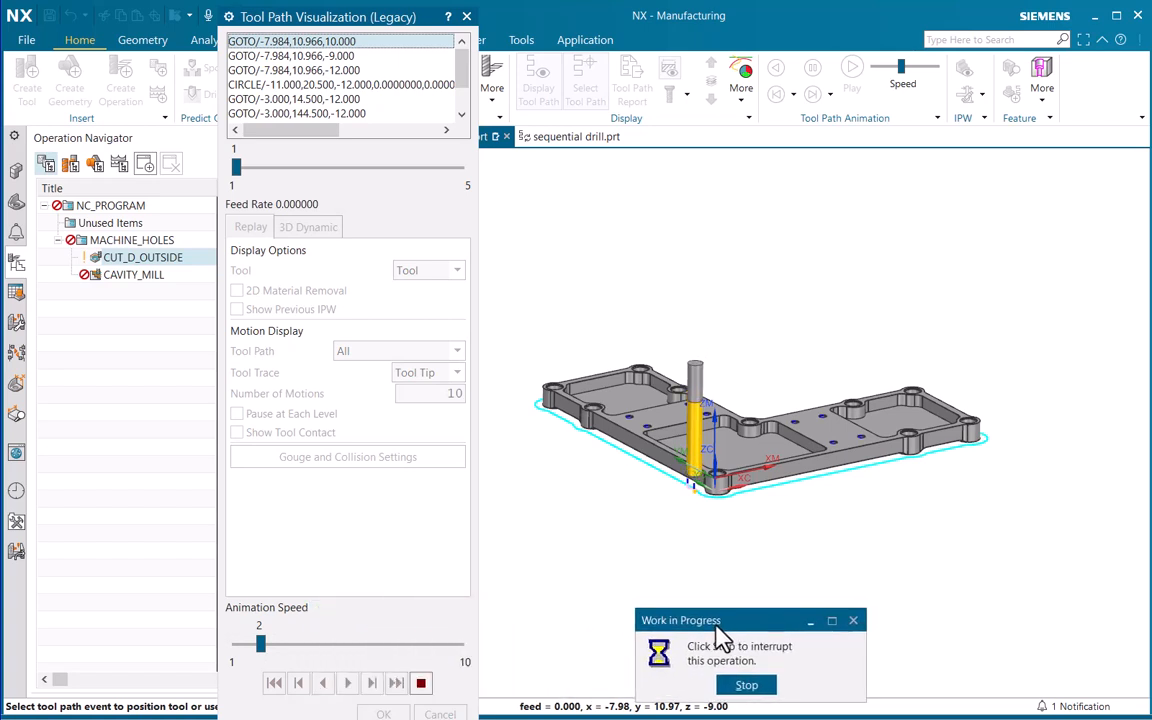
Replay the rest of the CUT_D_OUTSIDE tool path at animation speeds 5 and 7, and close the operation without saving changes
left_click(338, 645)
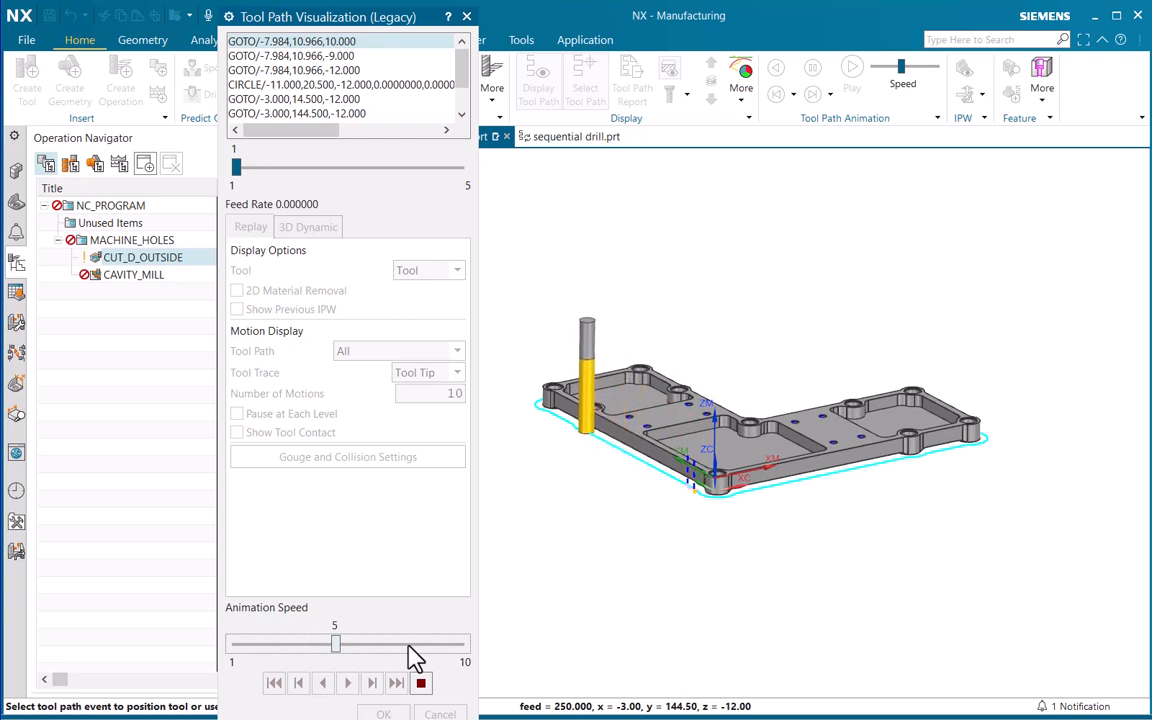
left_click(409, 646)
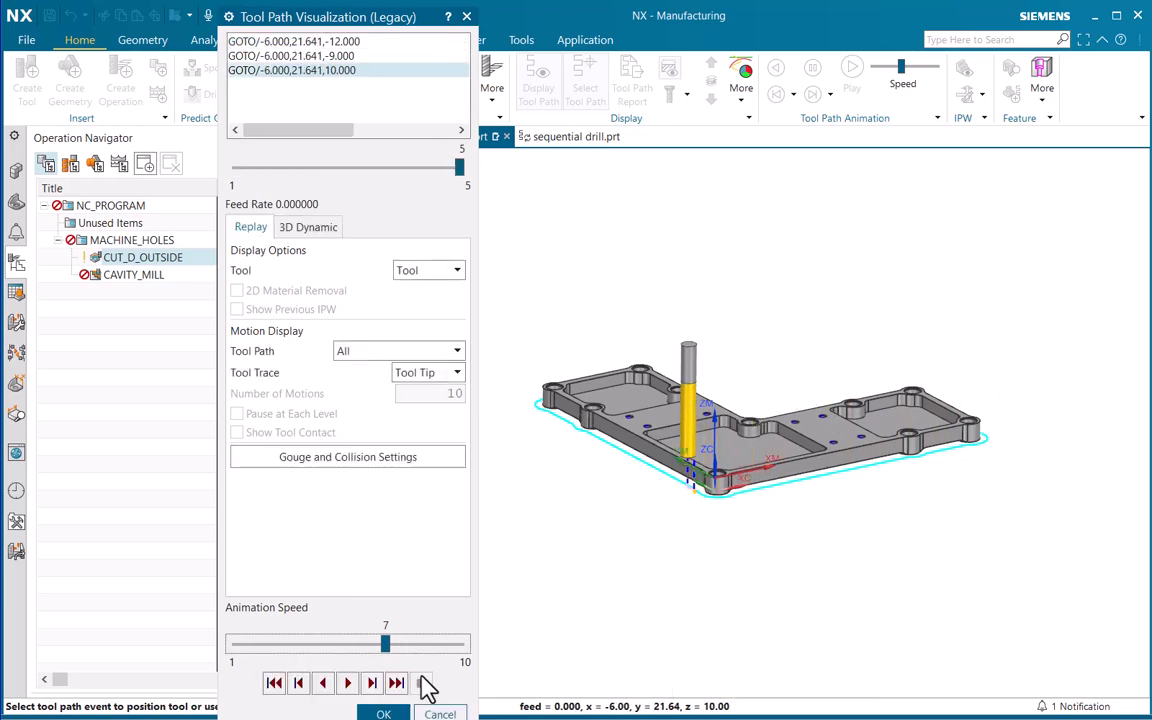
left_click(405, 713)
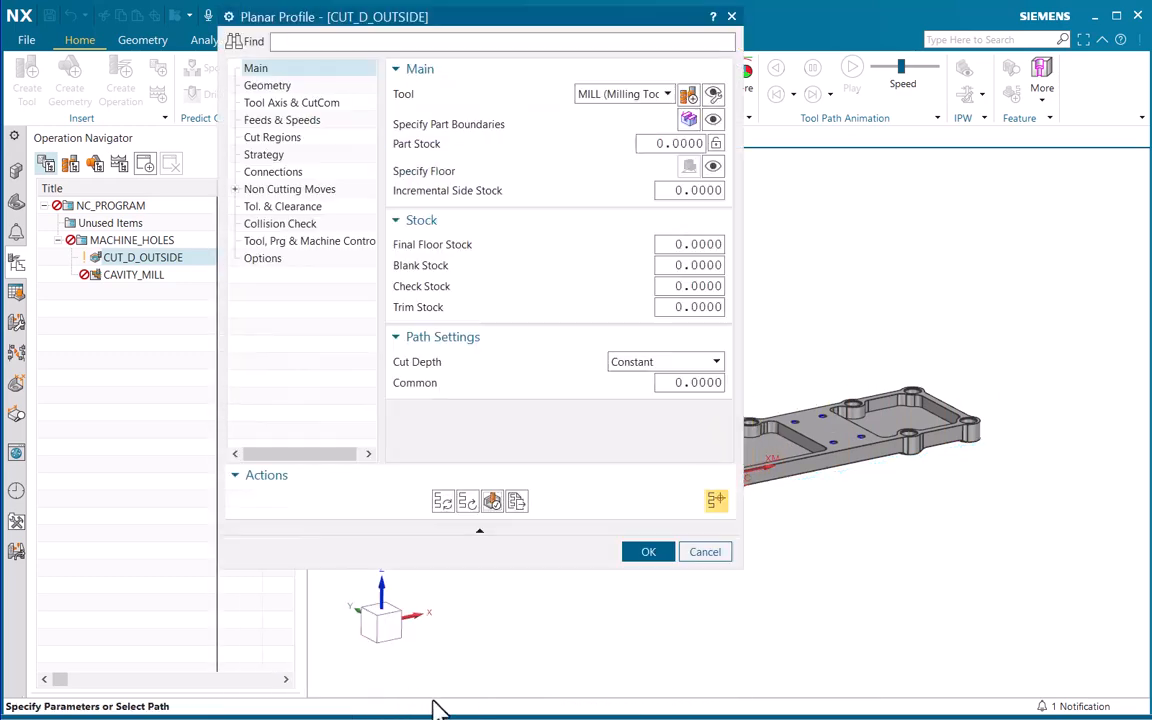
left_click(710, 551)
Open the CAVITY_MILL operation for editing and start verifying its tool path
left_click(145, 274)
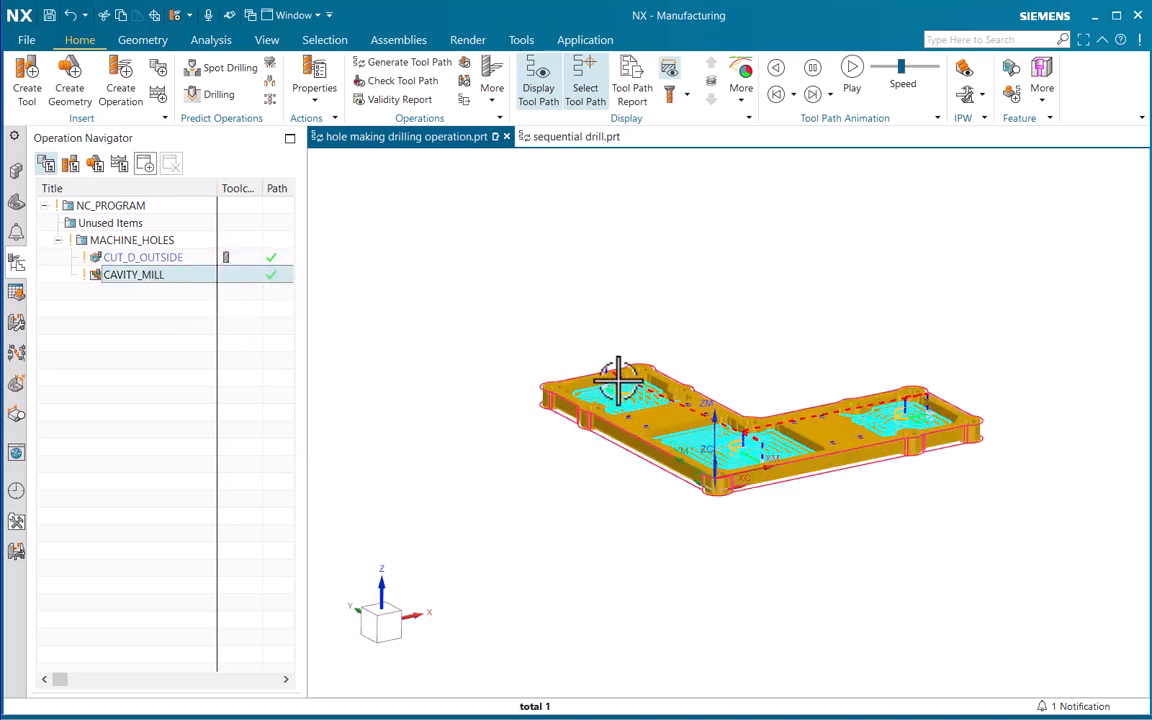
double_click(117, 275)
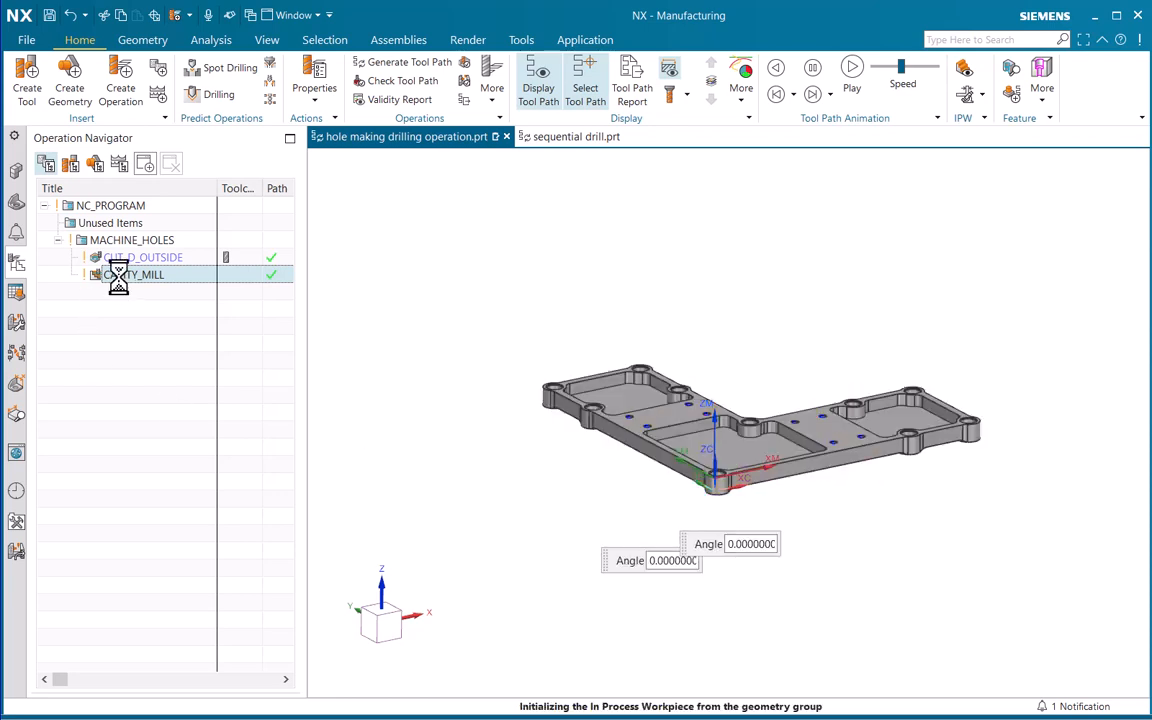
left_click(482, 504)
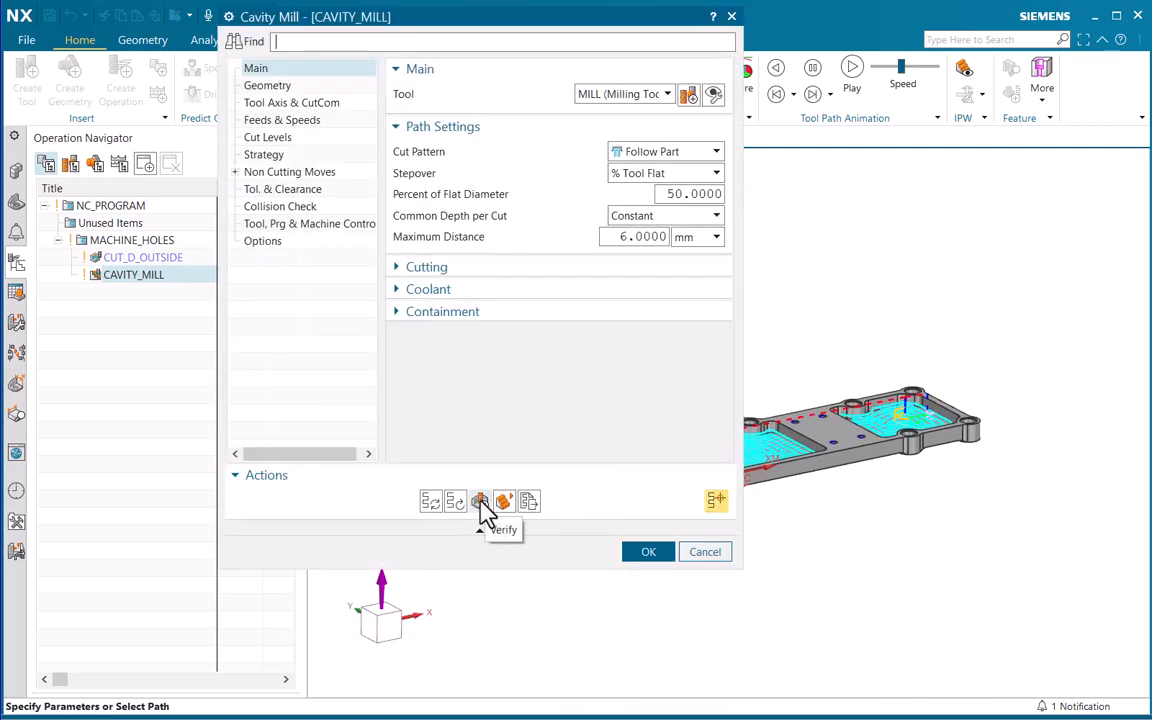
left_click(480, 502)
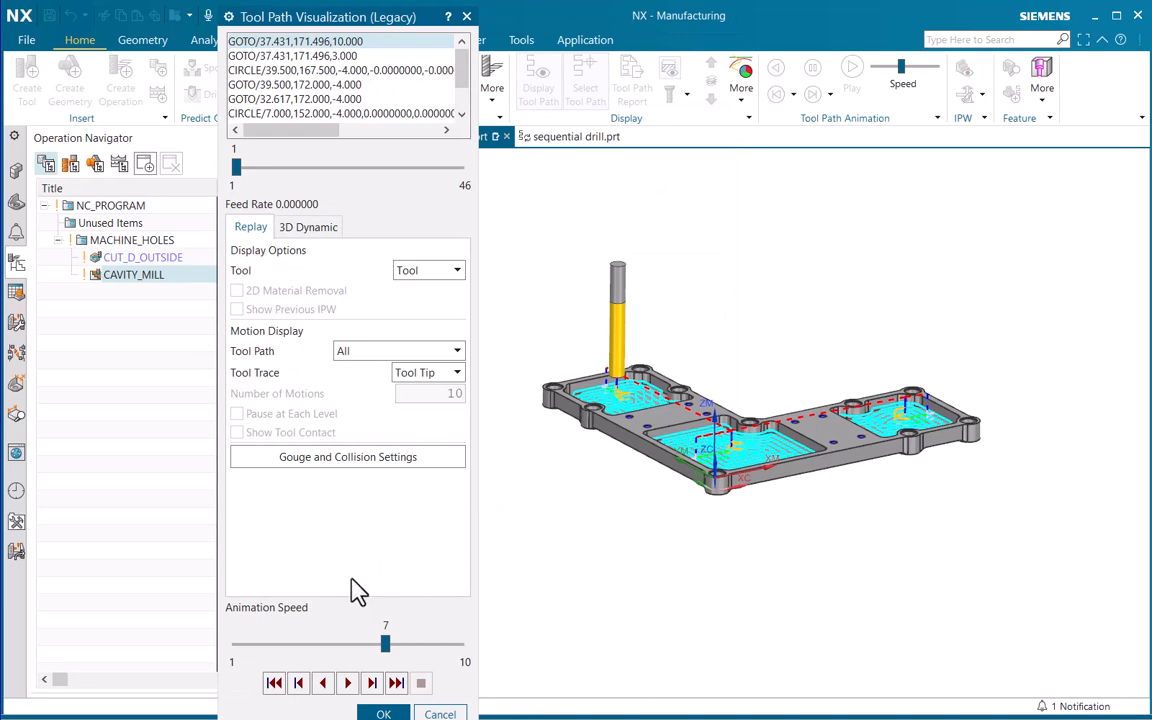
Simulate the CAVITY_MILL material removal in 3D Dynamic at animation speed 4, and accept the visualization and the operation
left_click(307, 228)
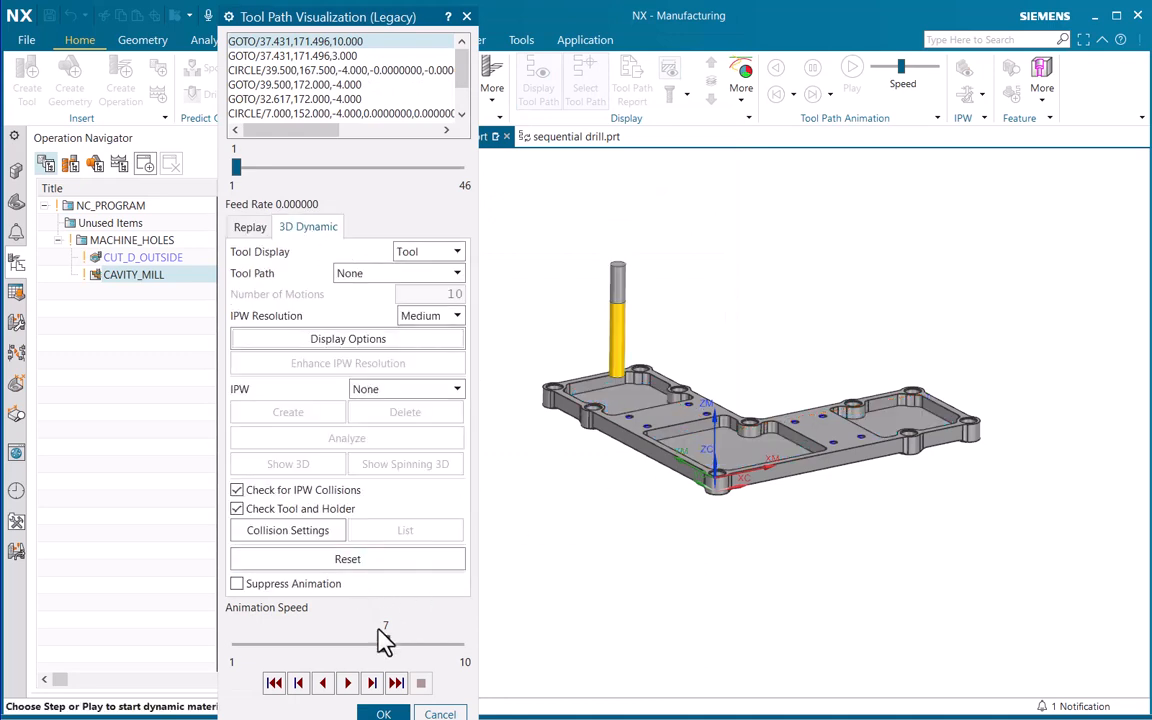
left_click(294, 643)
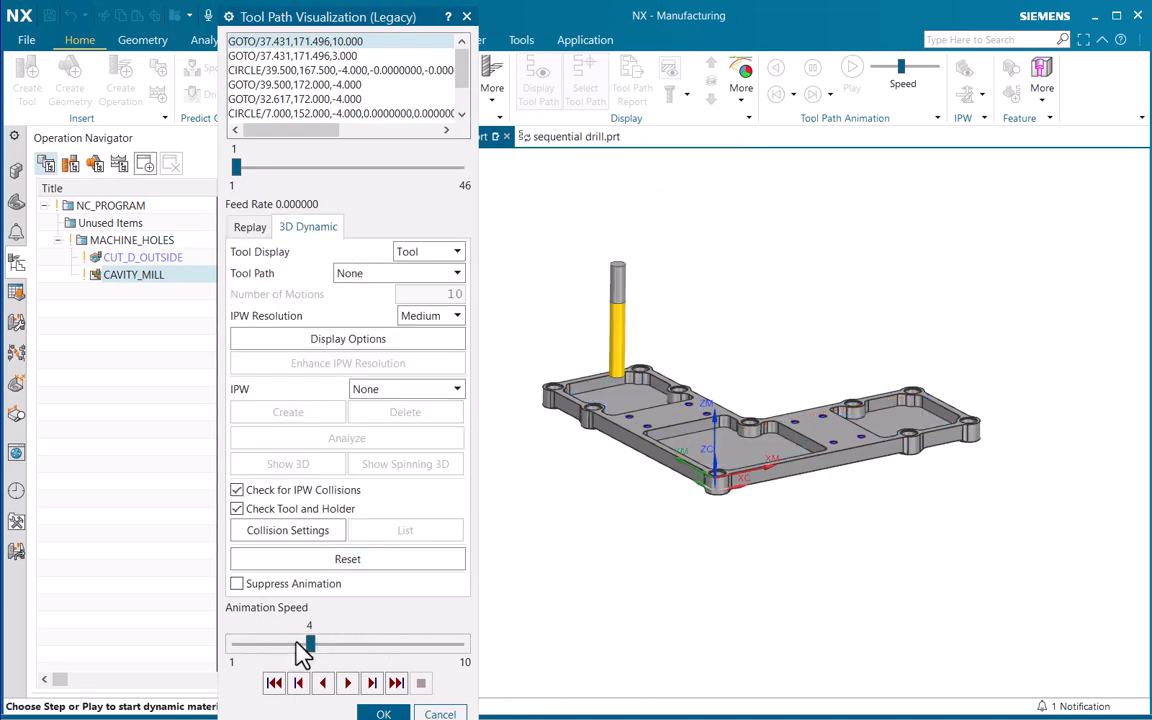
left_click(347, 684)
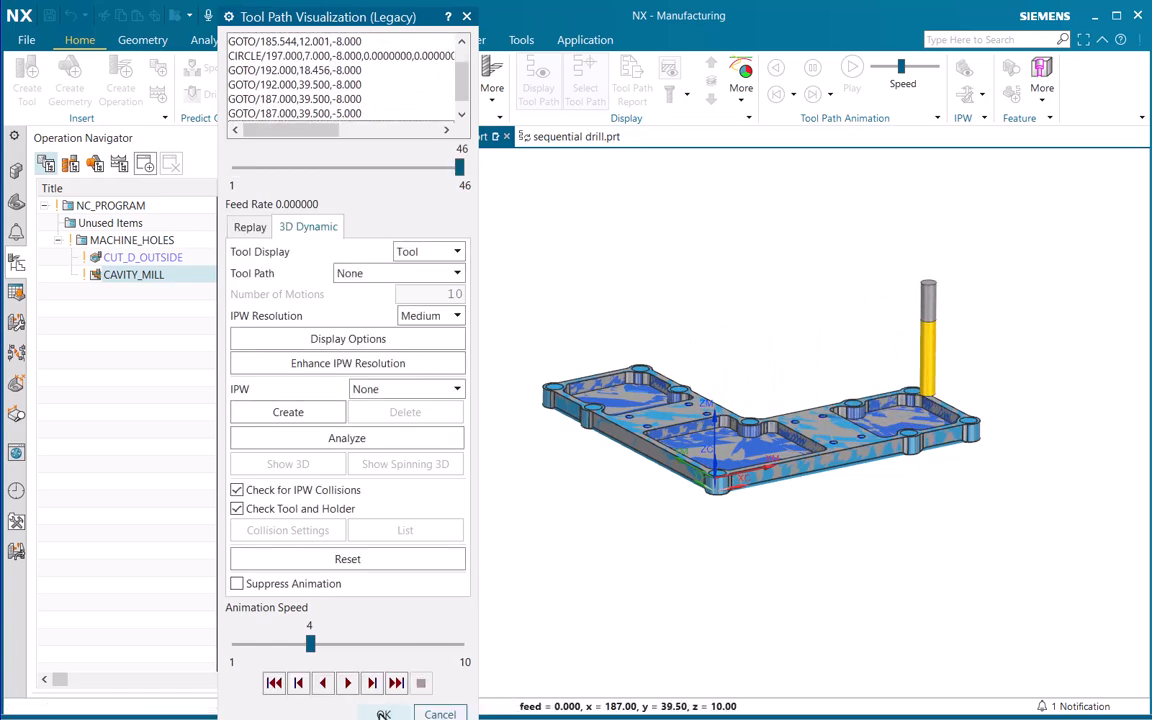
left_click(383, 713)
left_click(640, 553)
Examine the large holes in the corner bosses and the small holes between the pockets of the part
scroll(676, 368, "up", 3)
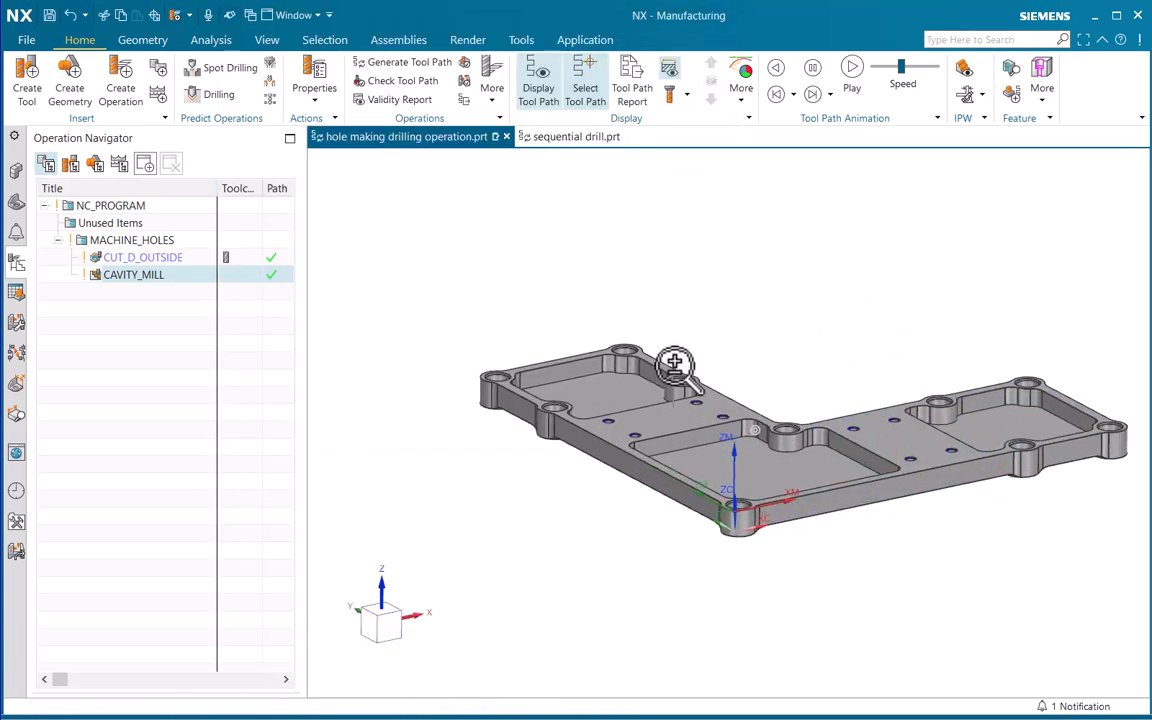
middle_click_drag(710, 384, 617, 383, "shift")
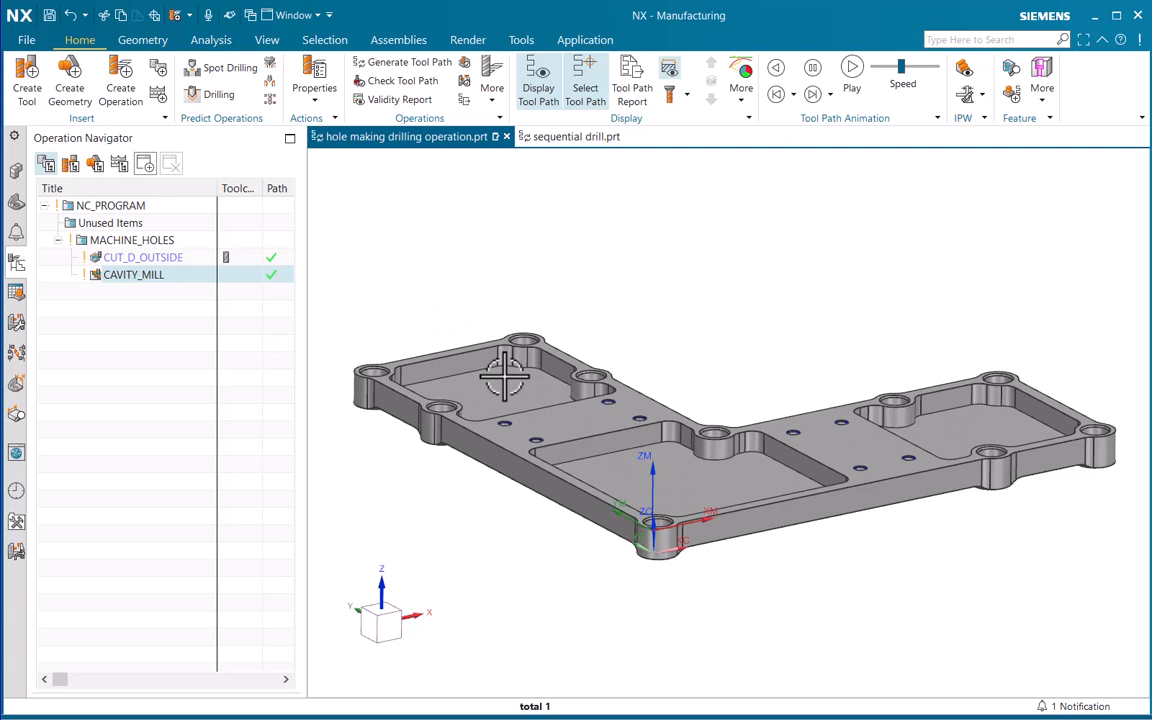
middle_click_drag(469, 330, 583, 403)
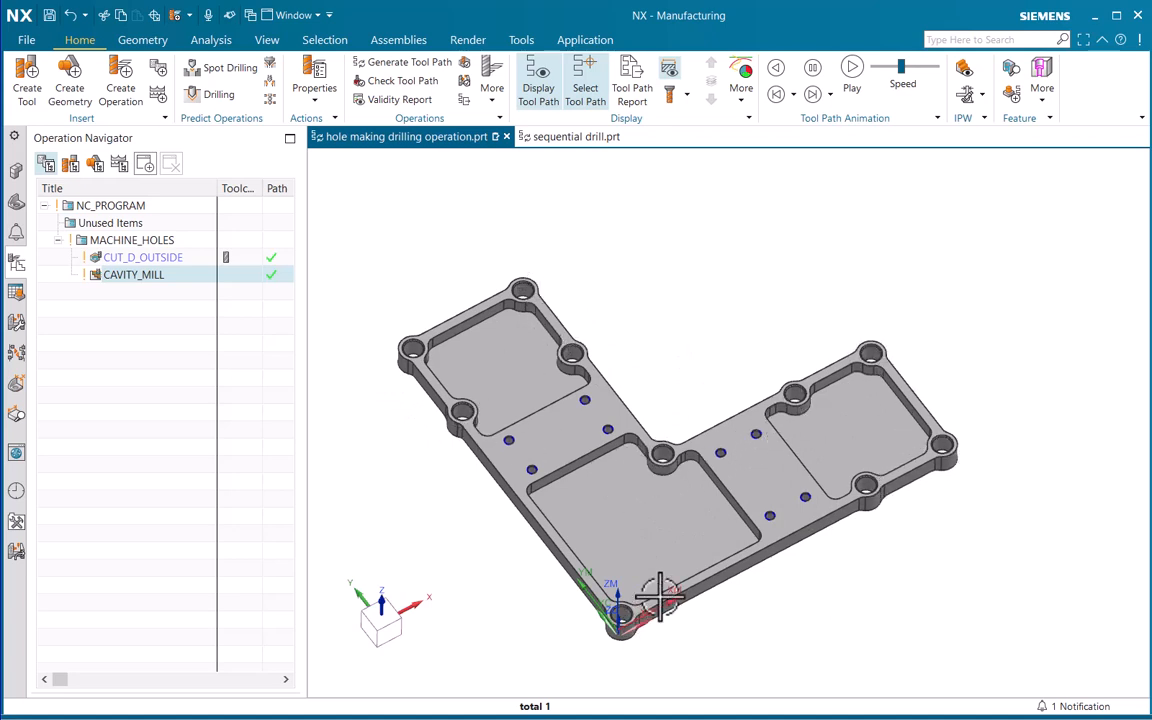
mouse_move(826, 394)
middle_mouse_down("ctrl")
mouse_move(836, 311)
mouse_move(828, 404)
middle_mouse_up("ctrl")
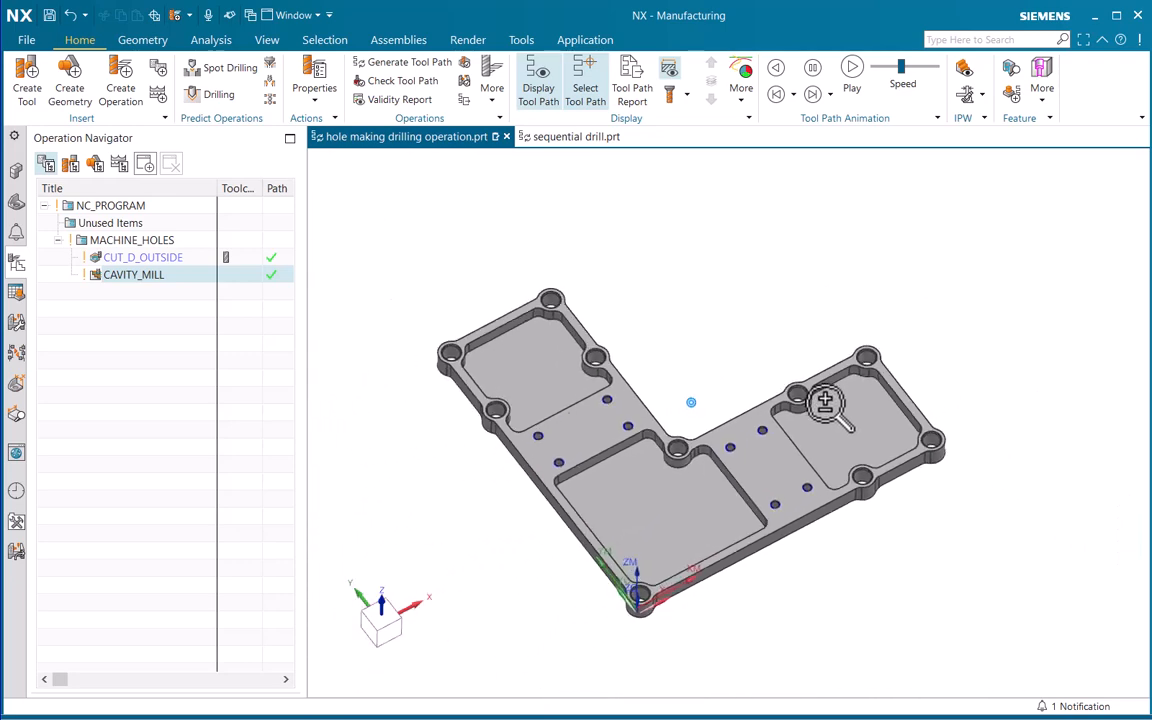
middle_click_drag(574, 466, 663, 417, "shift")
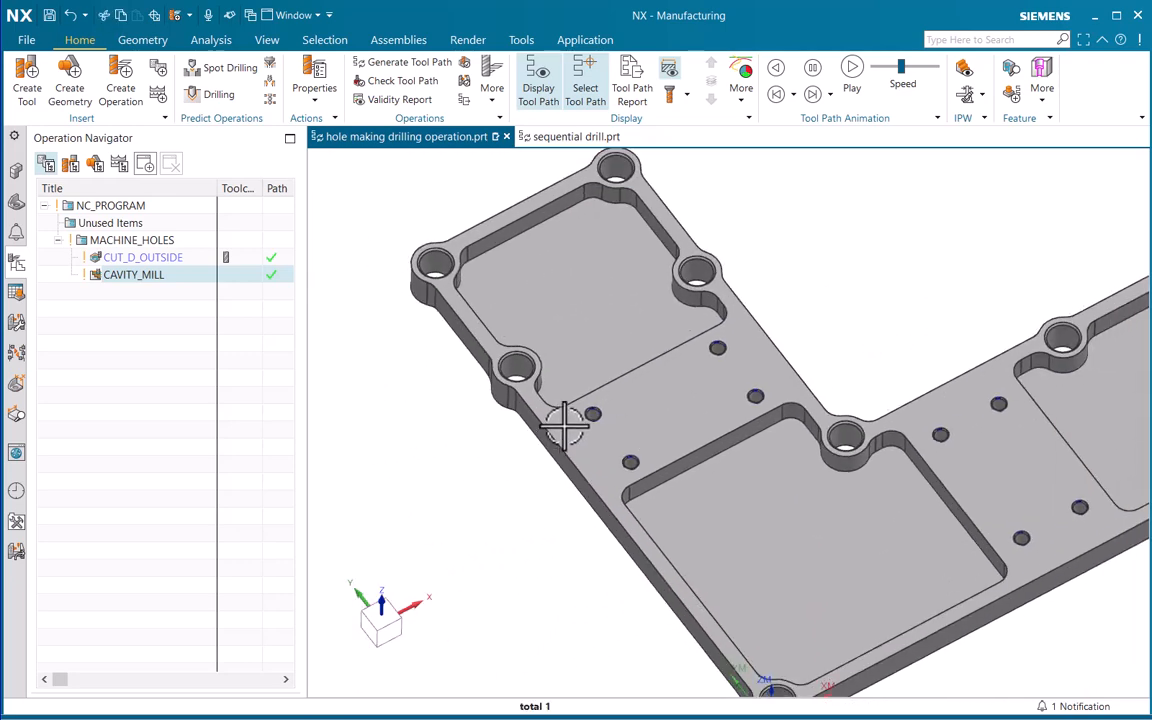
middle_click_drag(626, 490, 570, 612, "ctrl")
middle_click_drag(744, 542, 665, 494, "shift")
middle_click_drag(646, 366, 645, 394, "ctrl")
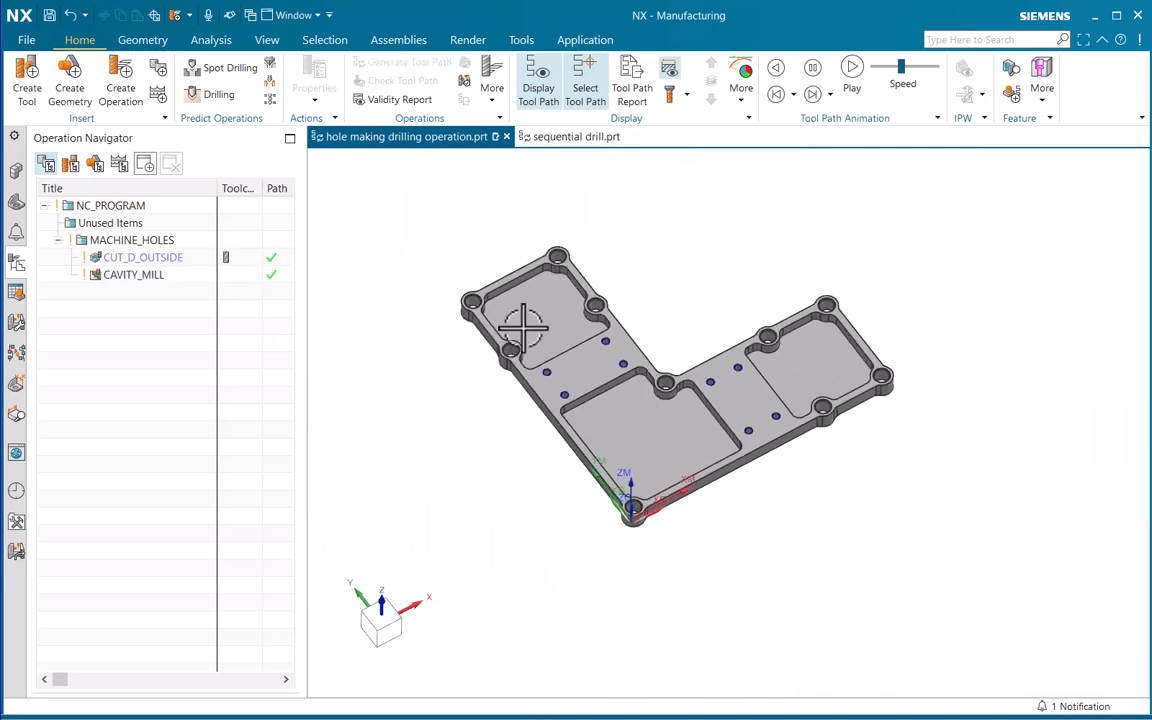
scroll(586, 303, "up", 5)
key("ctrl+f")
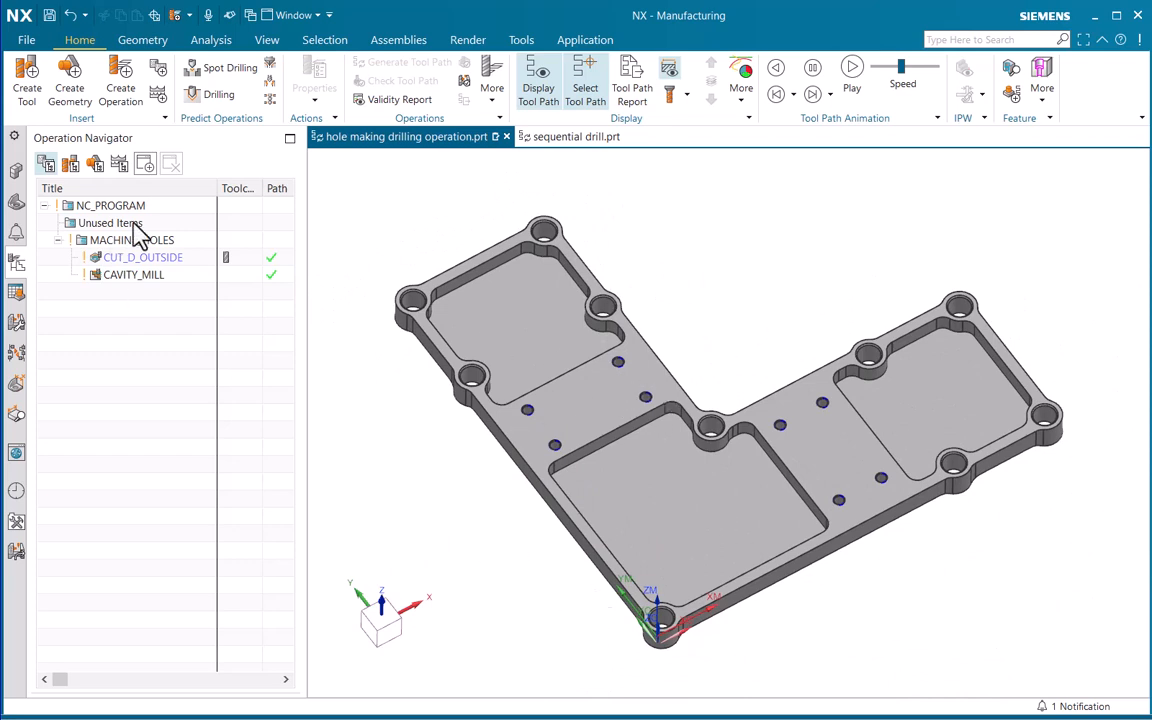
left_click(120, 102)
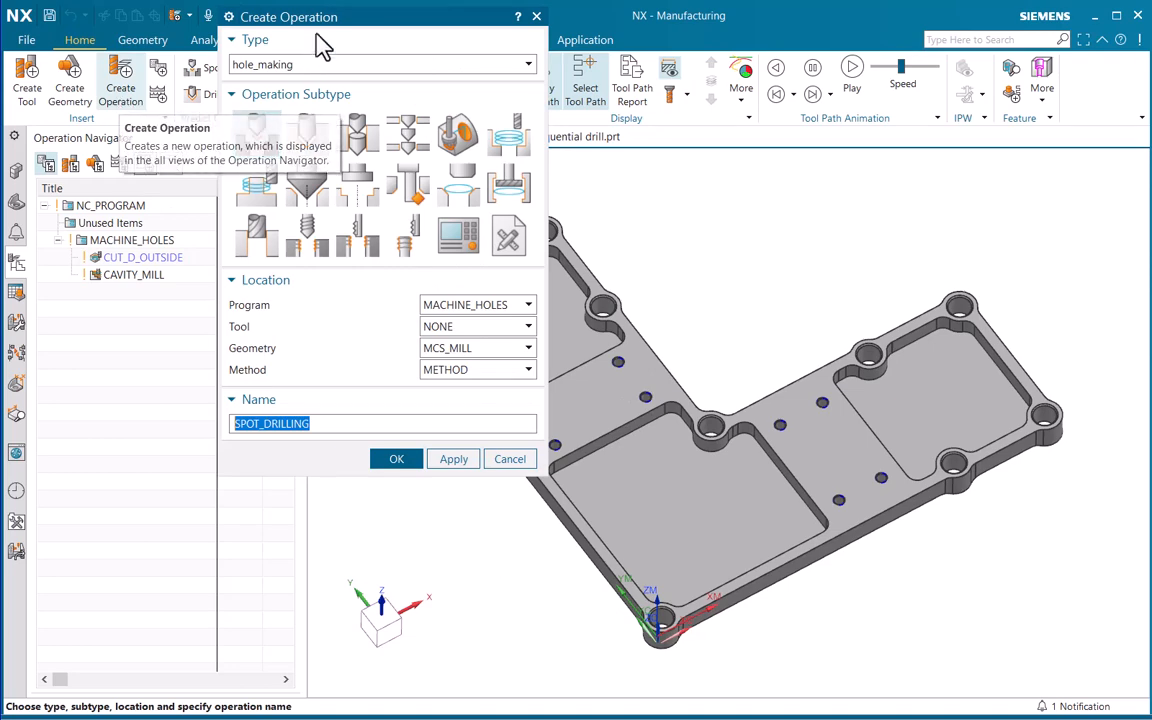
left_click_drag(392, 20, 376, 162)
left_click(282, 207)
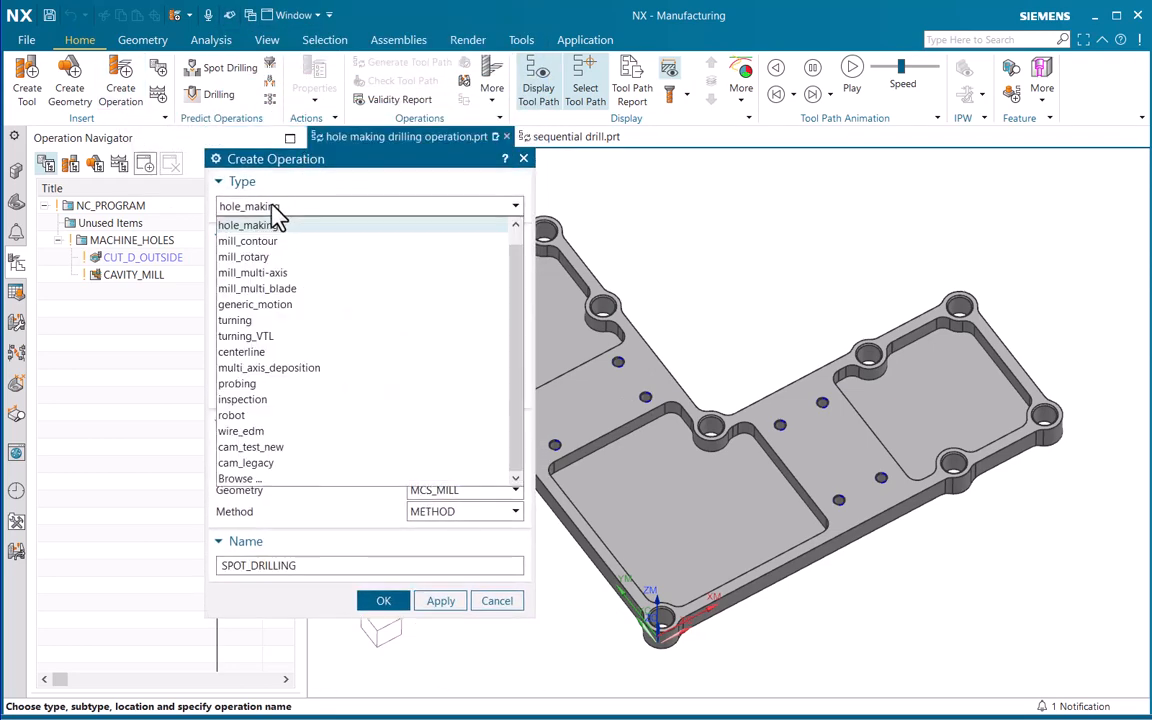
left_click(269, 229)
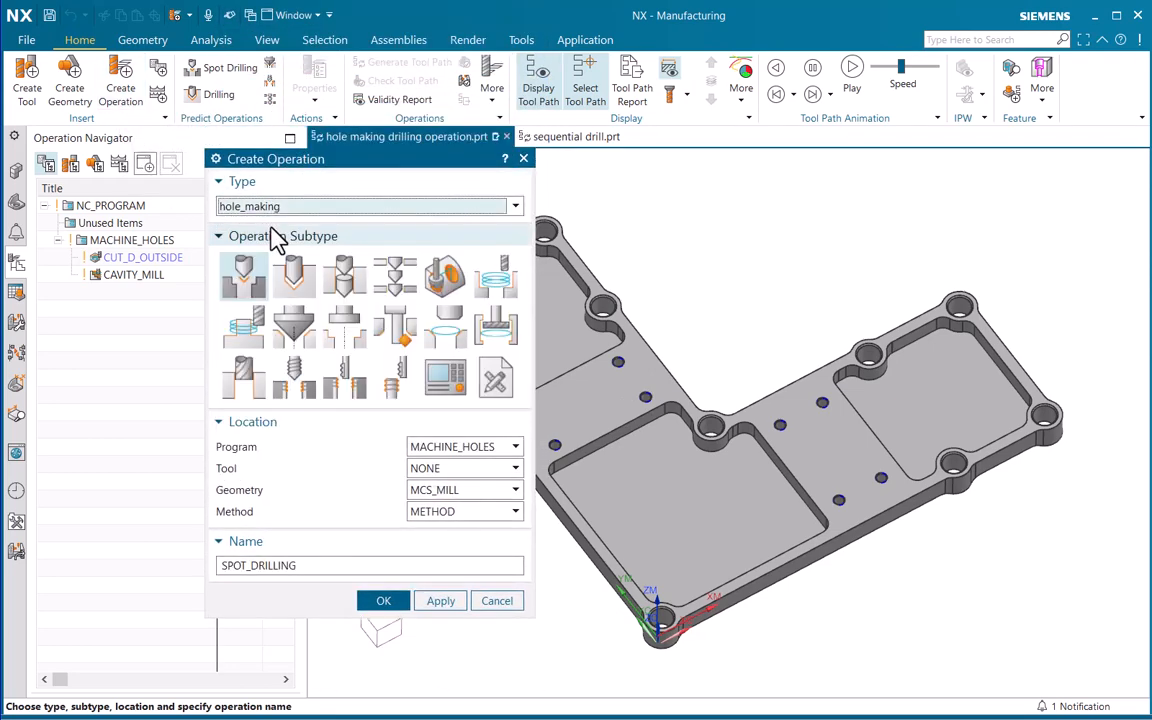
left_click(245, 283)
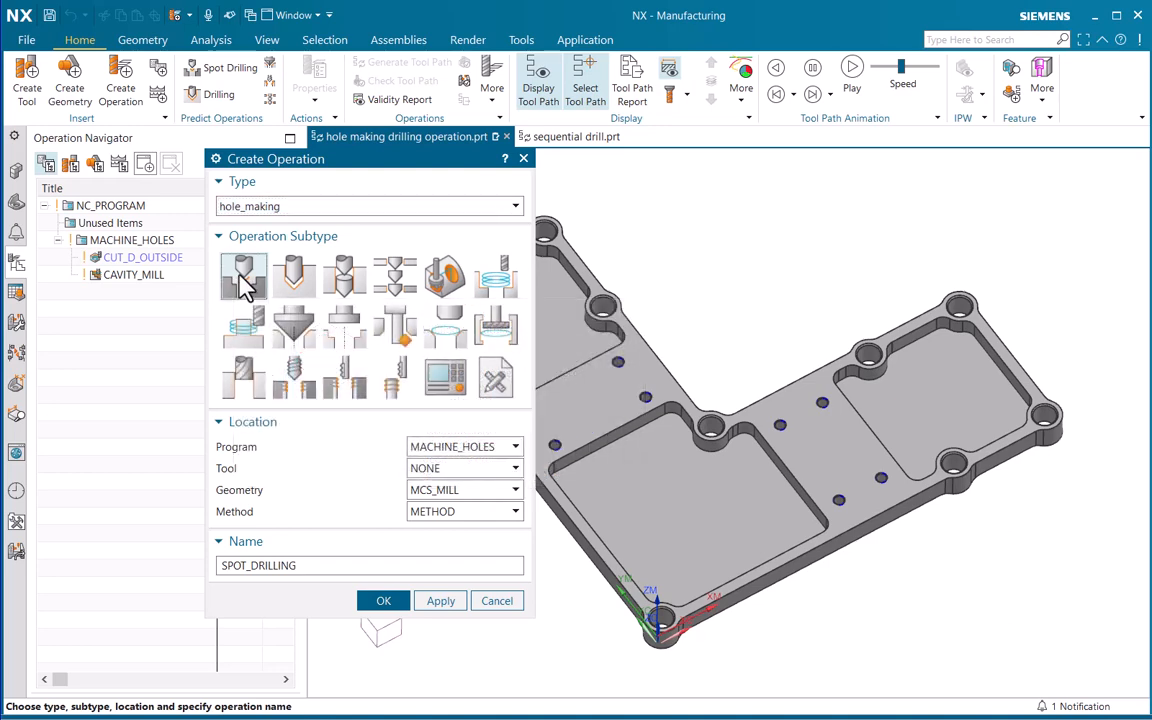
left_click(455, 450)
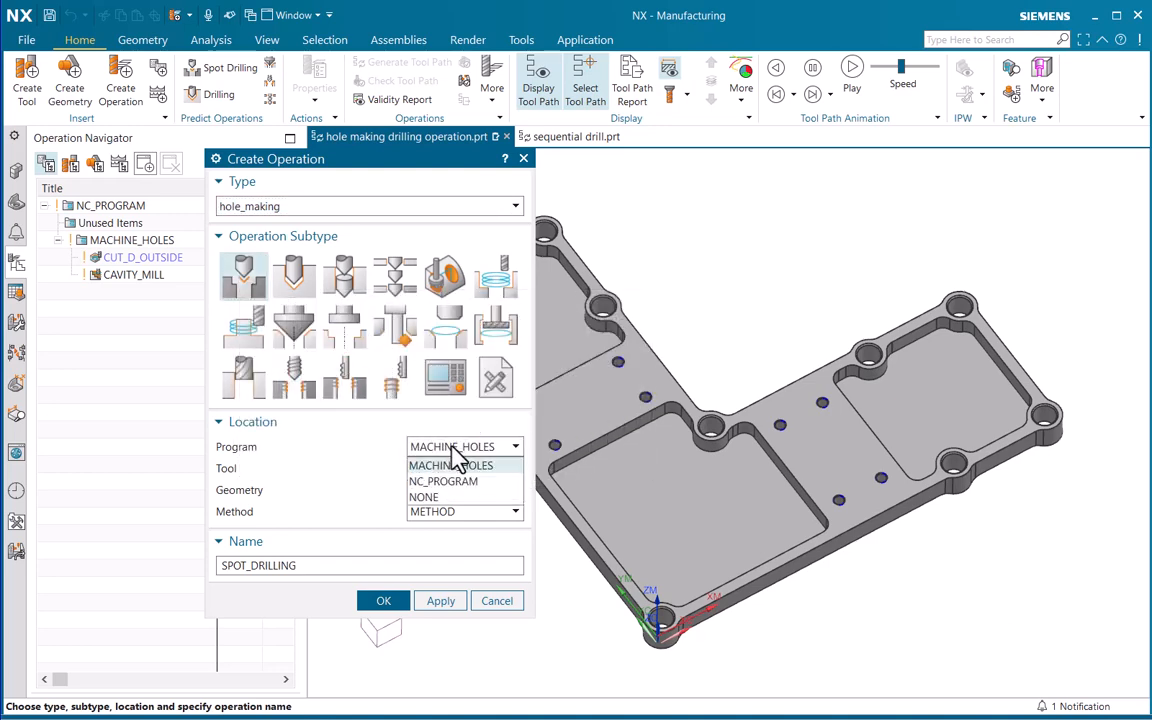
left_click(455, 466)
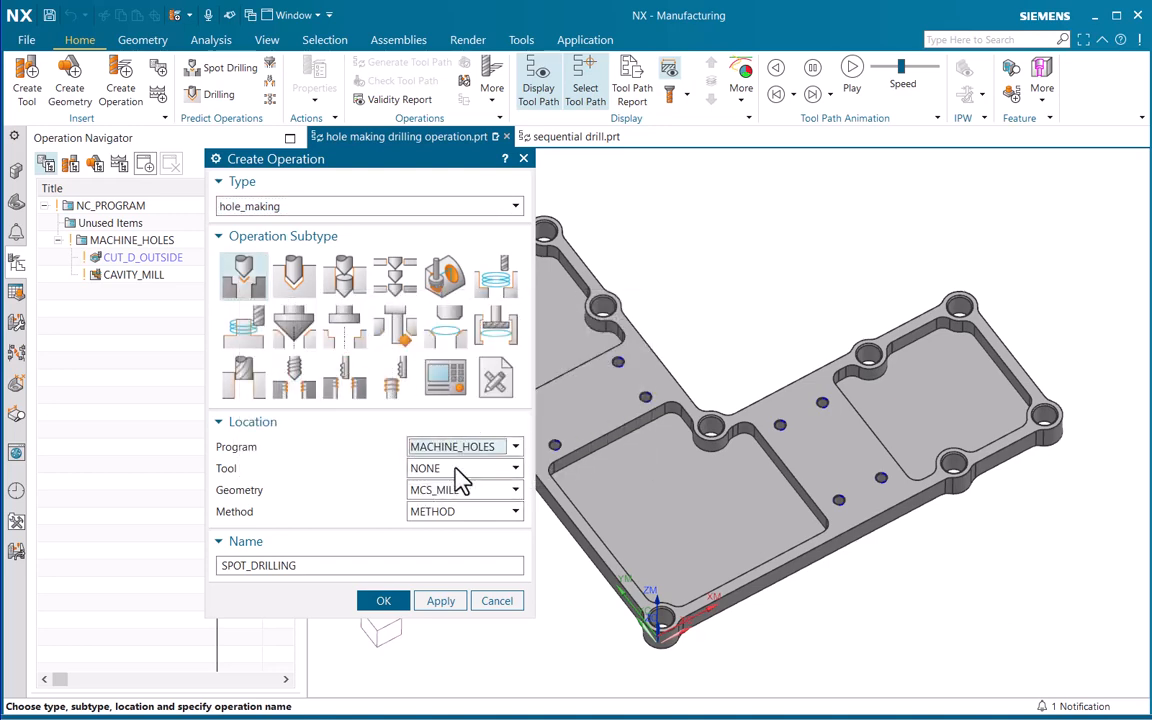
left_click(460, 469)
left_click(460, 484)
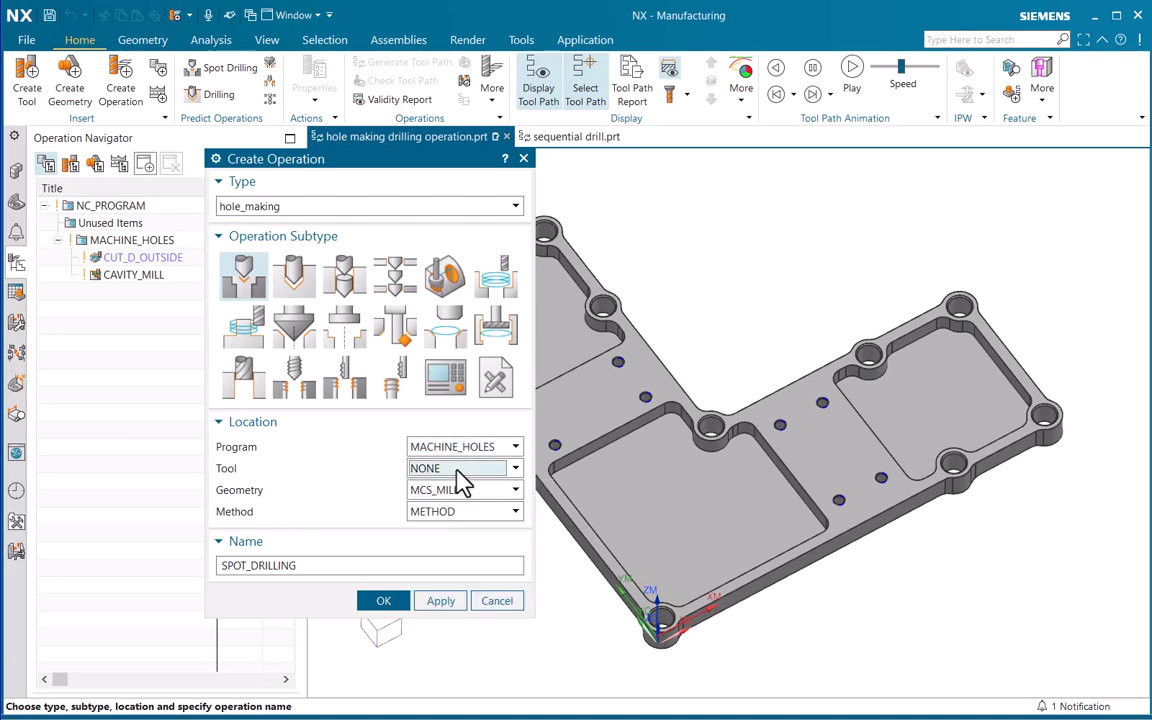
key("Escape")
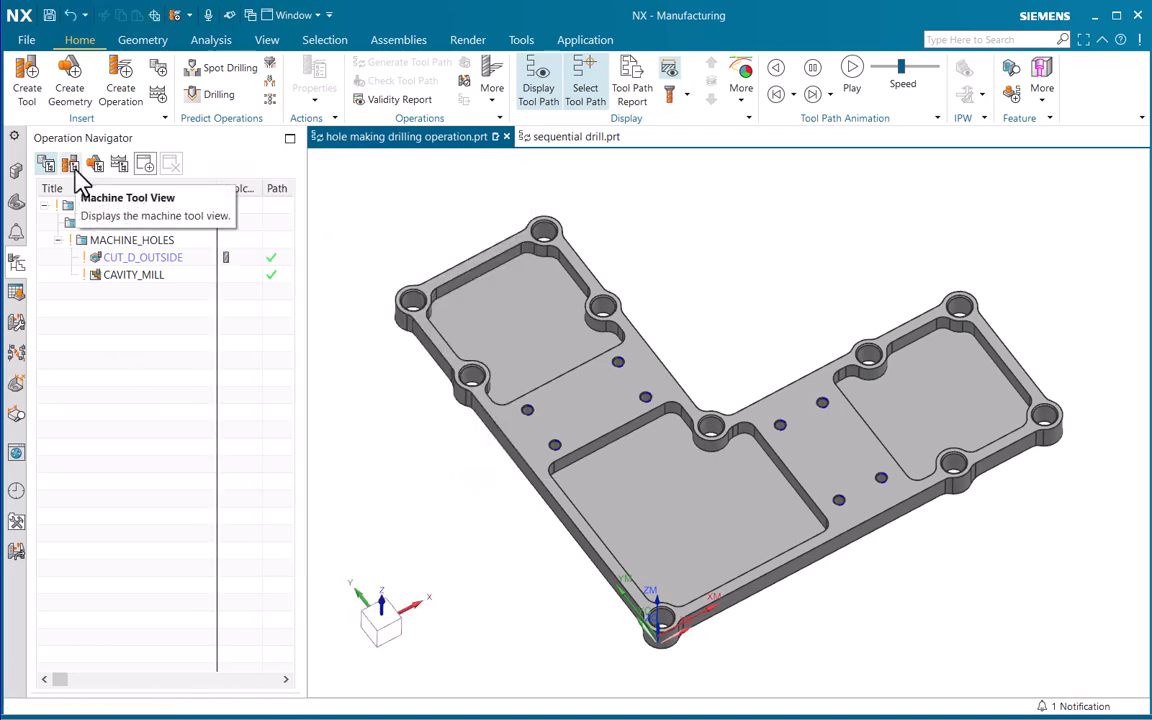
Show the operations by machine tool and preview SPOT_DRILL, 10MM_STD_DRILL and 4.2MM_STD_DRILL on the part
left_click(70, 164)
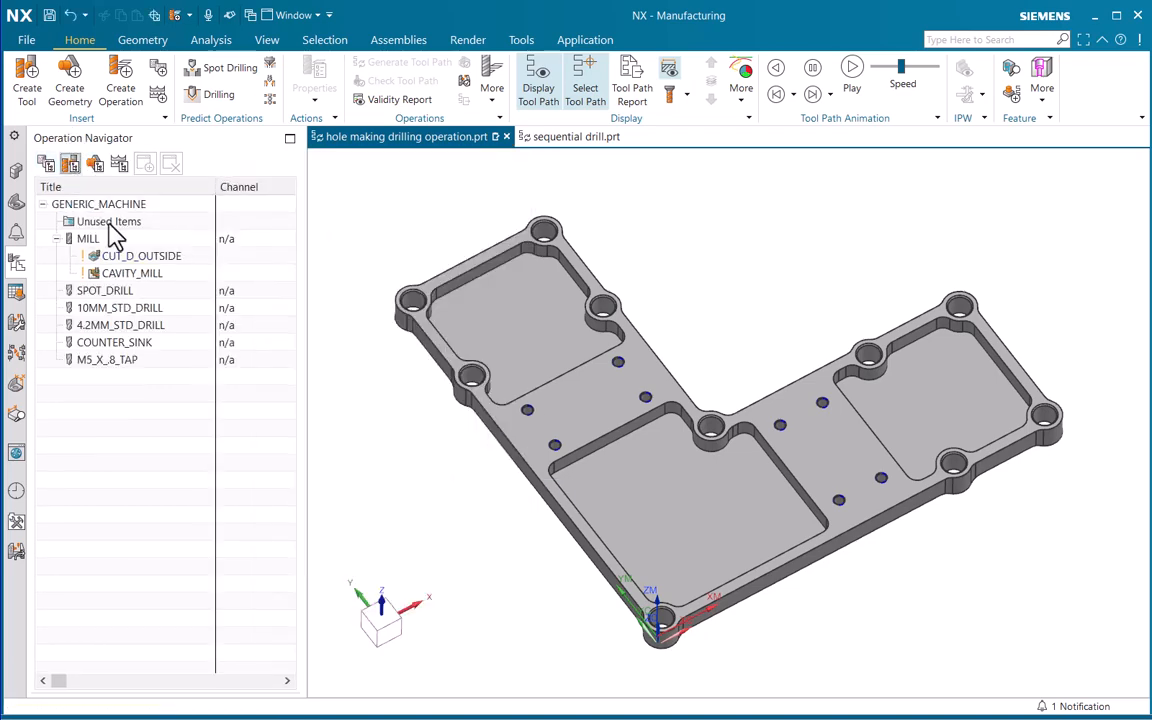
left_click(104, 291)
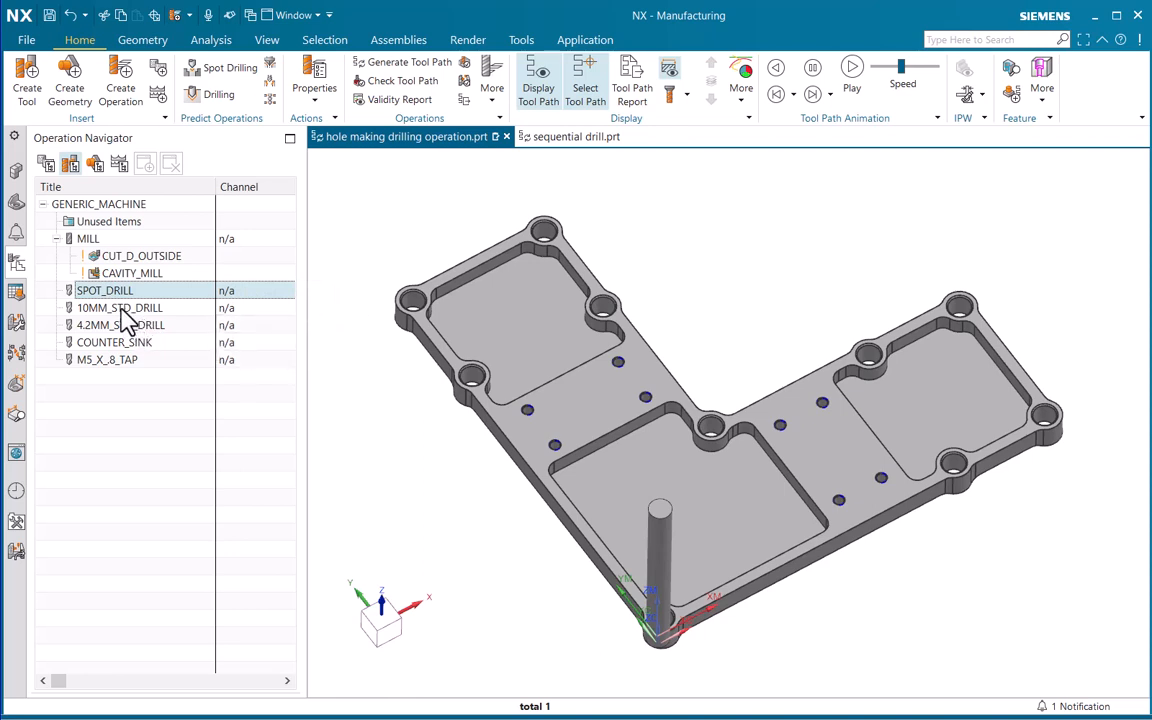
left_click(126, 308)
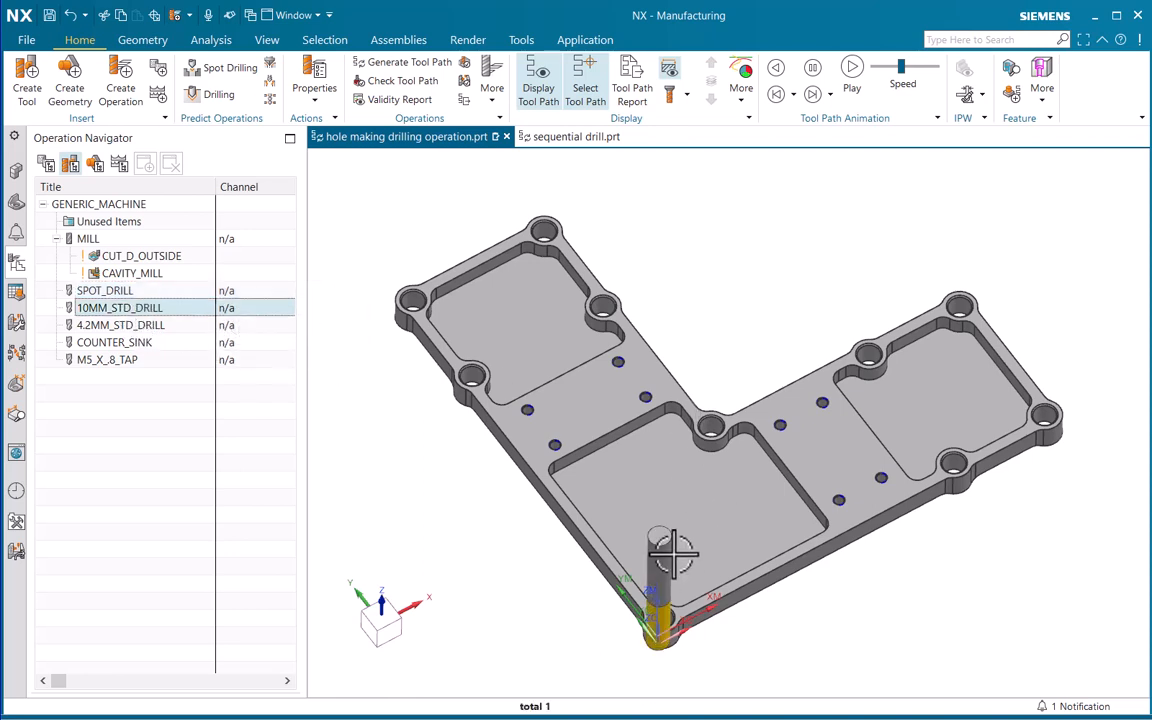
left_click(108, 325)
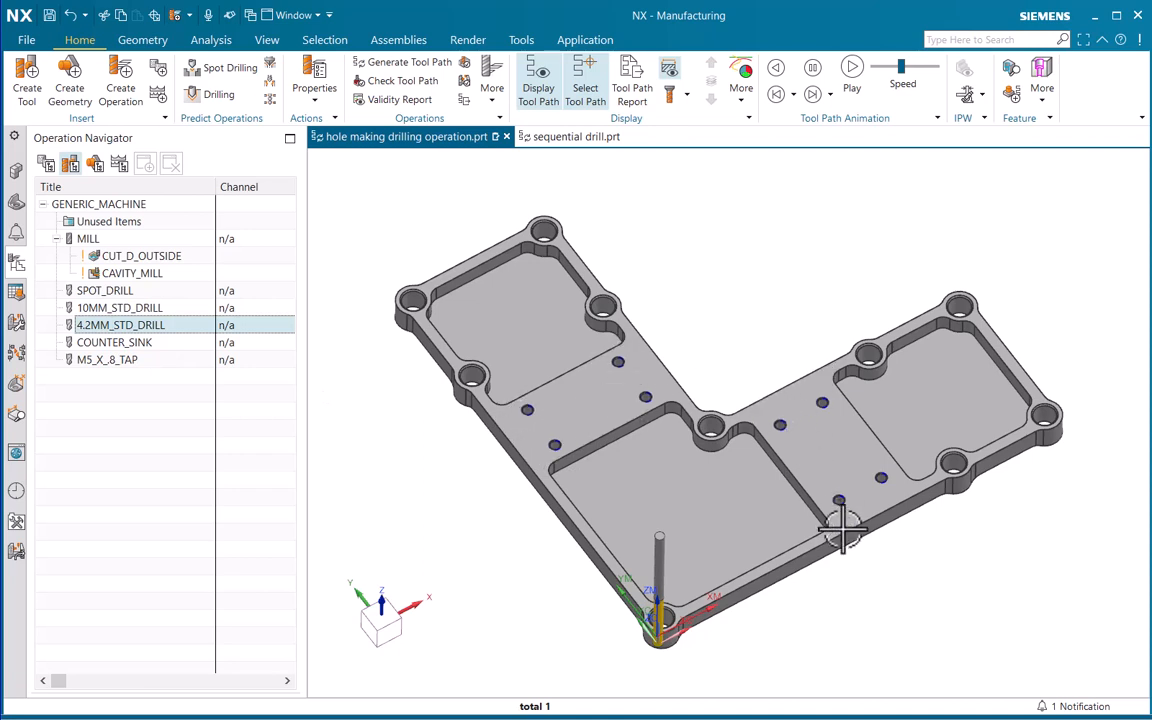
Preview the COUNTER_SINK and M5_X_.8_TAP tools and examine the edges of the large and small holes up close
left_click(106, 342)
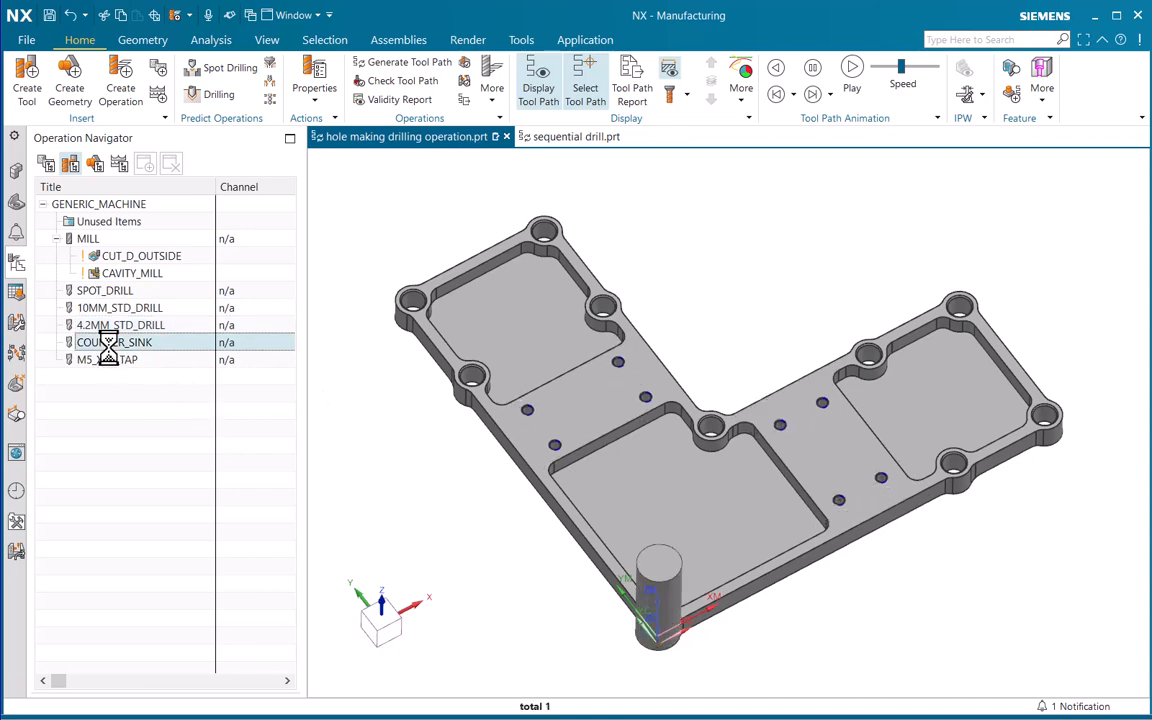
scroll(462, 393, "up", 5)
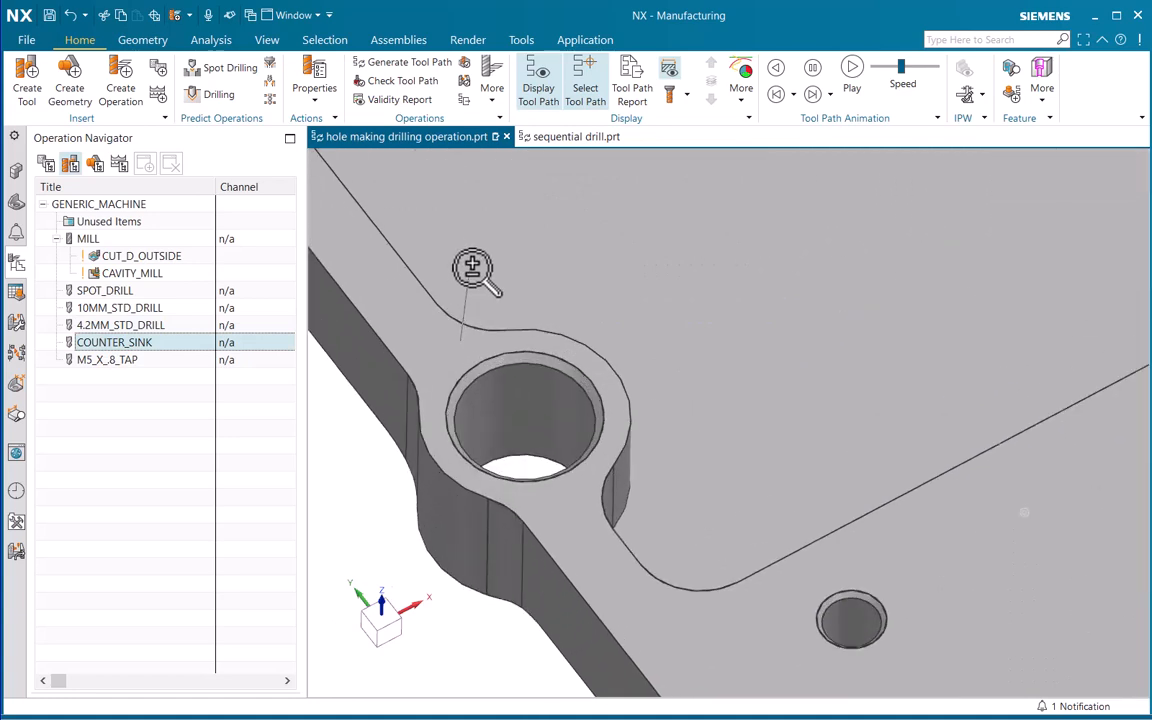
scroll(515, 430, "down", 5)
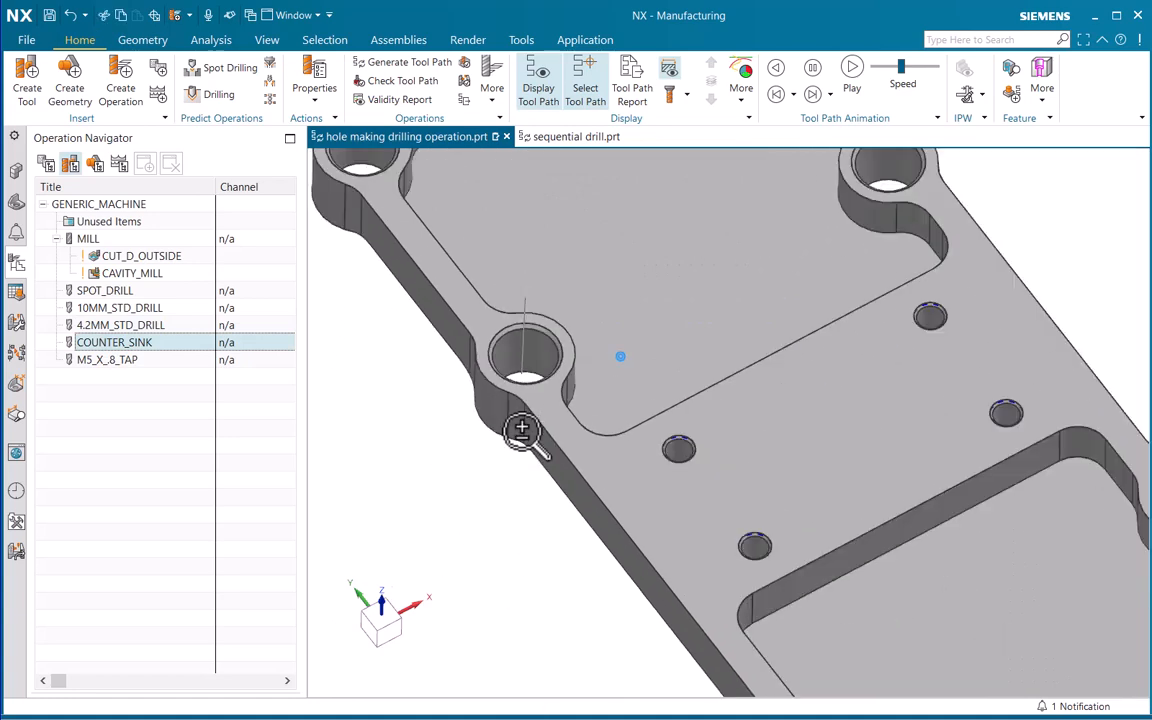
scroll(590, 380, "up", 5)
scroll(590, 380, "up", 2)
left_click(115, 360)
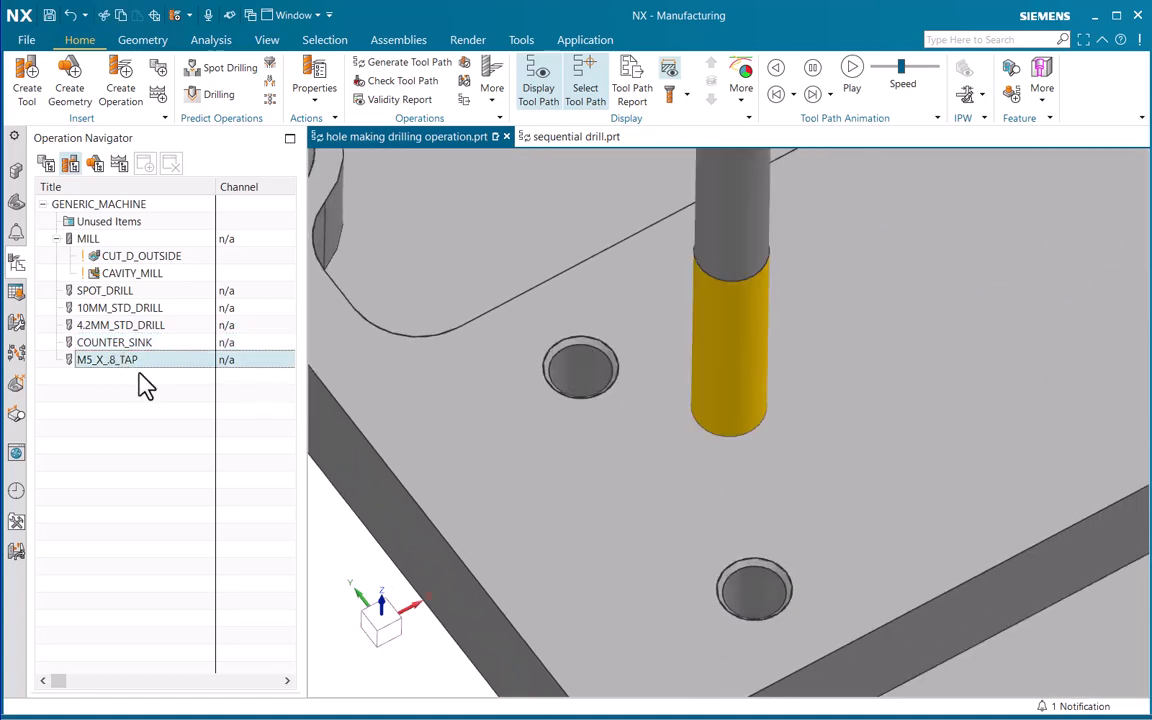
scroll(650, 440, "down", 10)
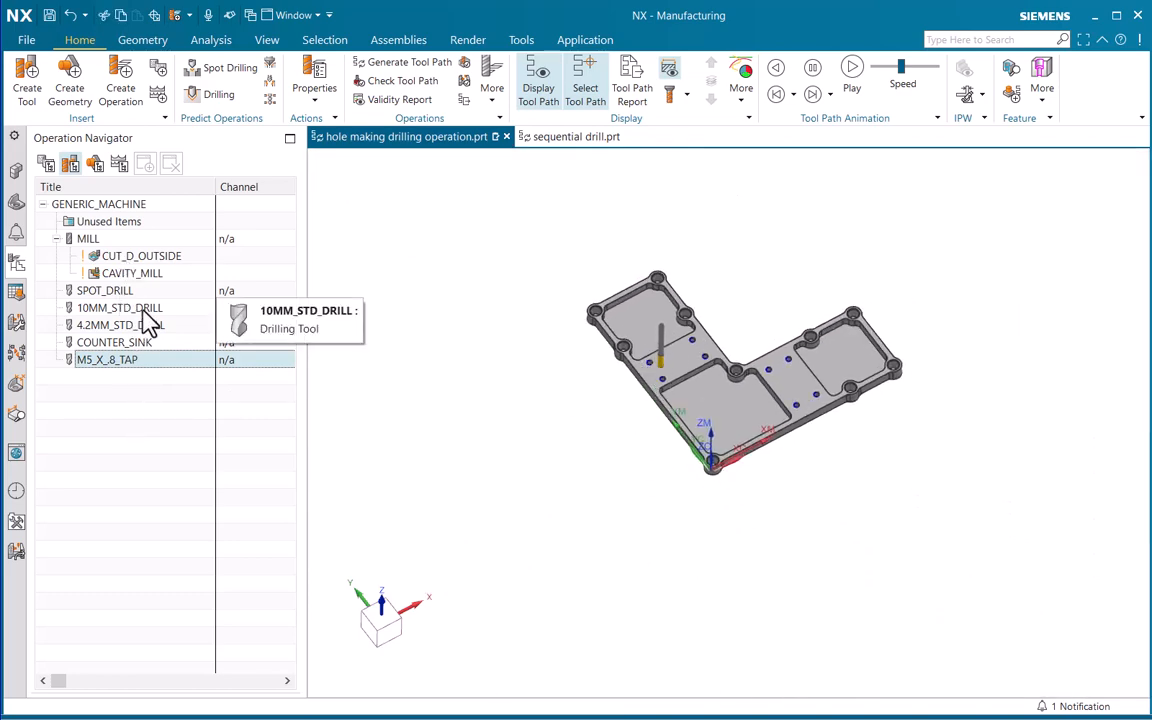
Show the operations by geometry, collapse MILL_BND, and examine WORKPIECE, 10_LARGE_HOLES and M5X.8_TAPPED_HOLES on the part
left_click(96, 166)
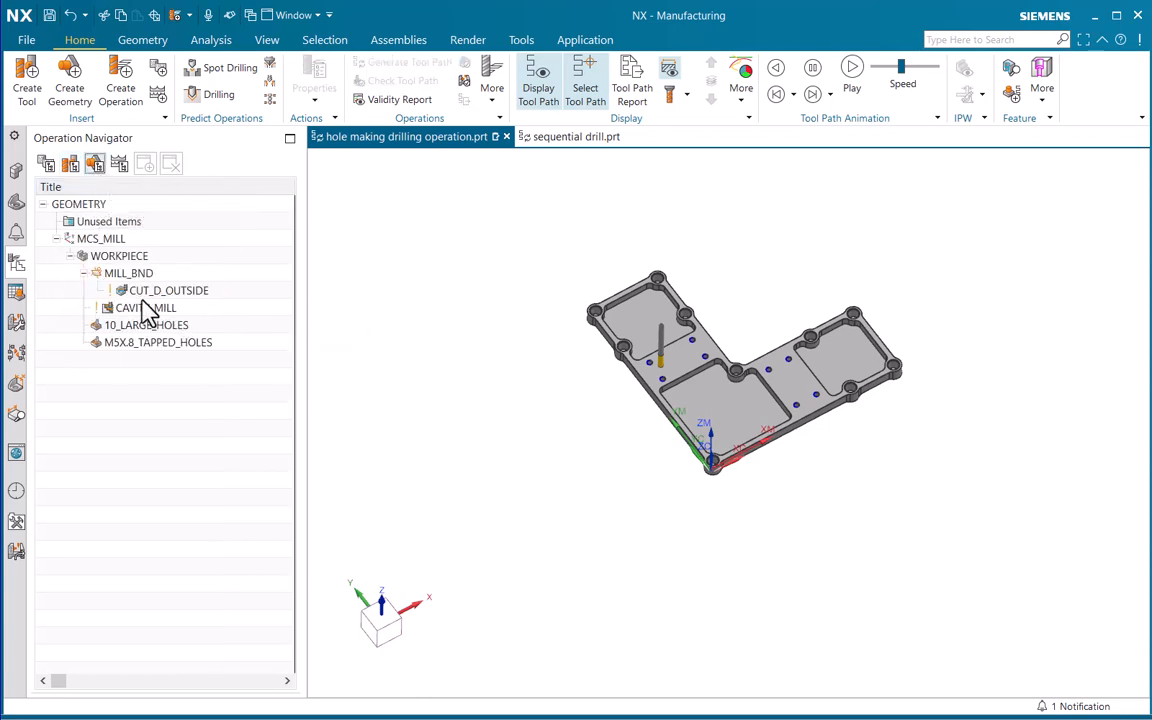
left_click(84, 273)
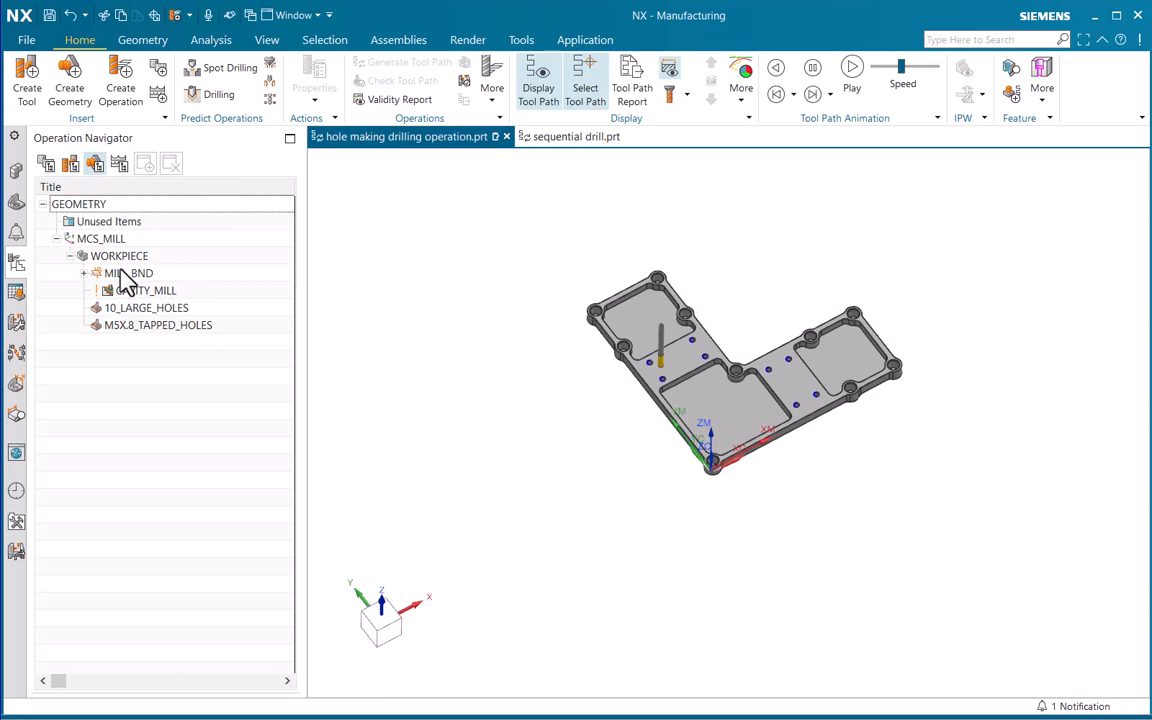
left_click(122, 256)
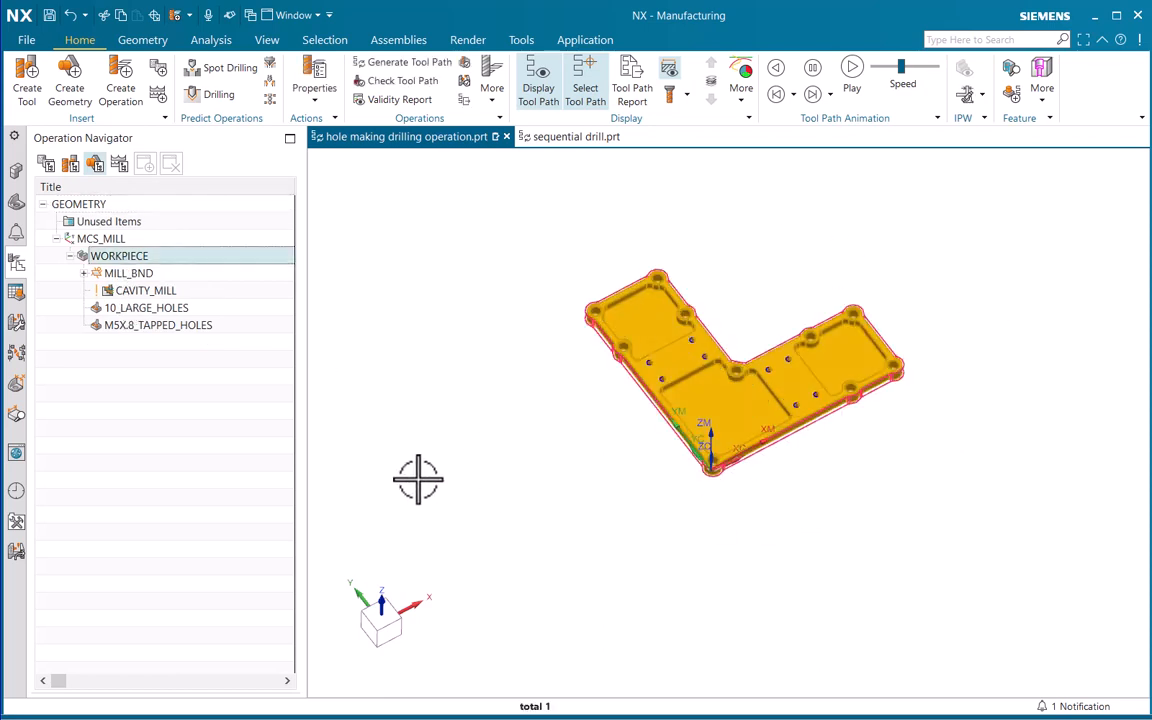
left_click(137, 309)
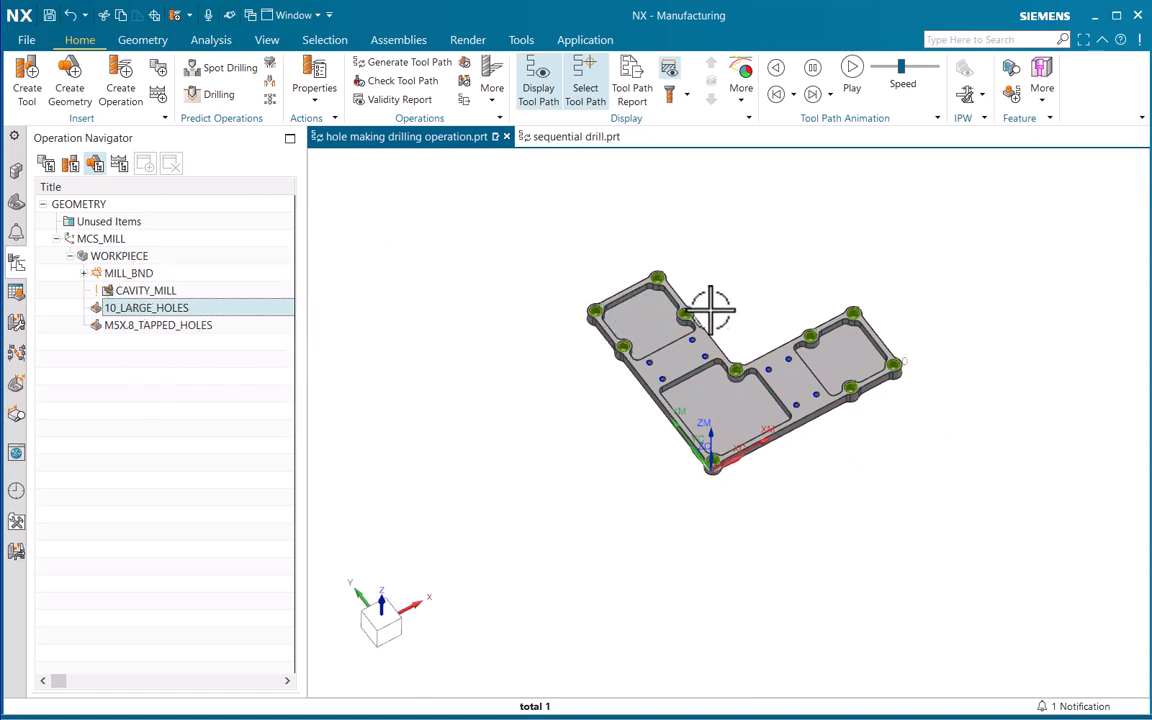
left_click(134, 327)
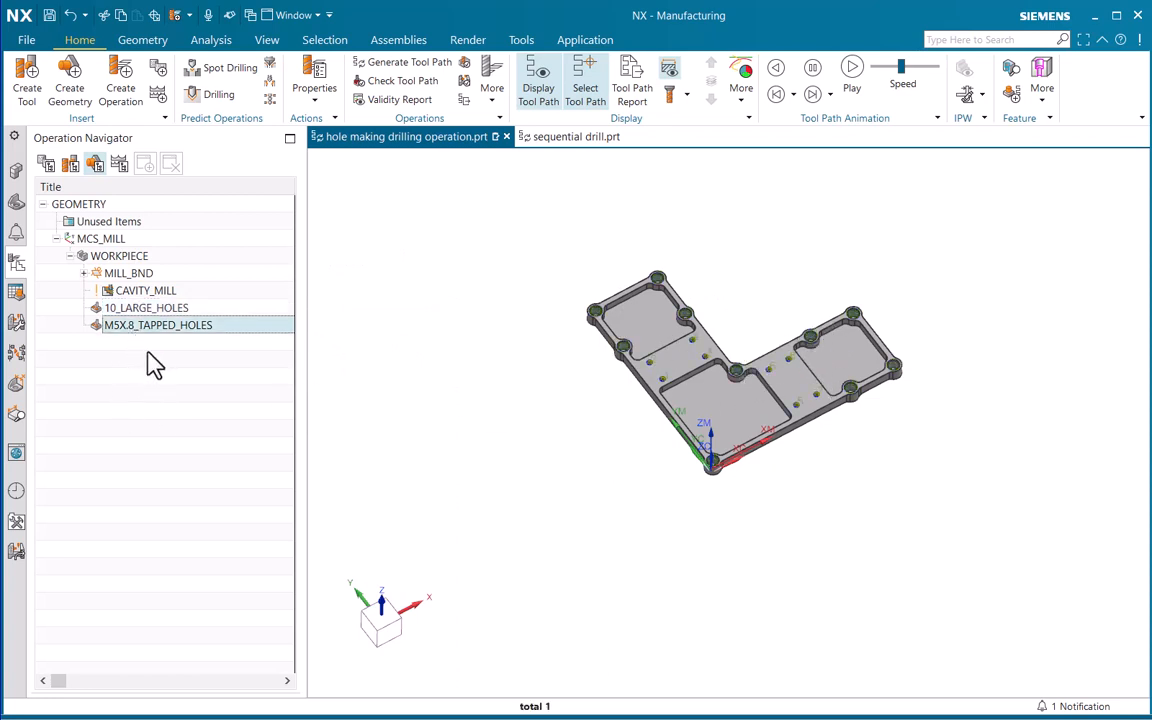
mouse_move(113, 336)
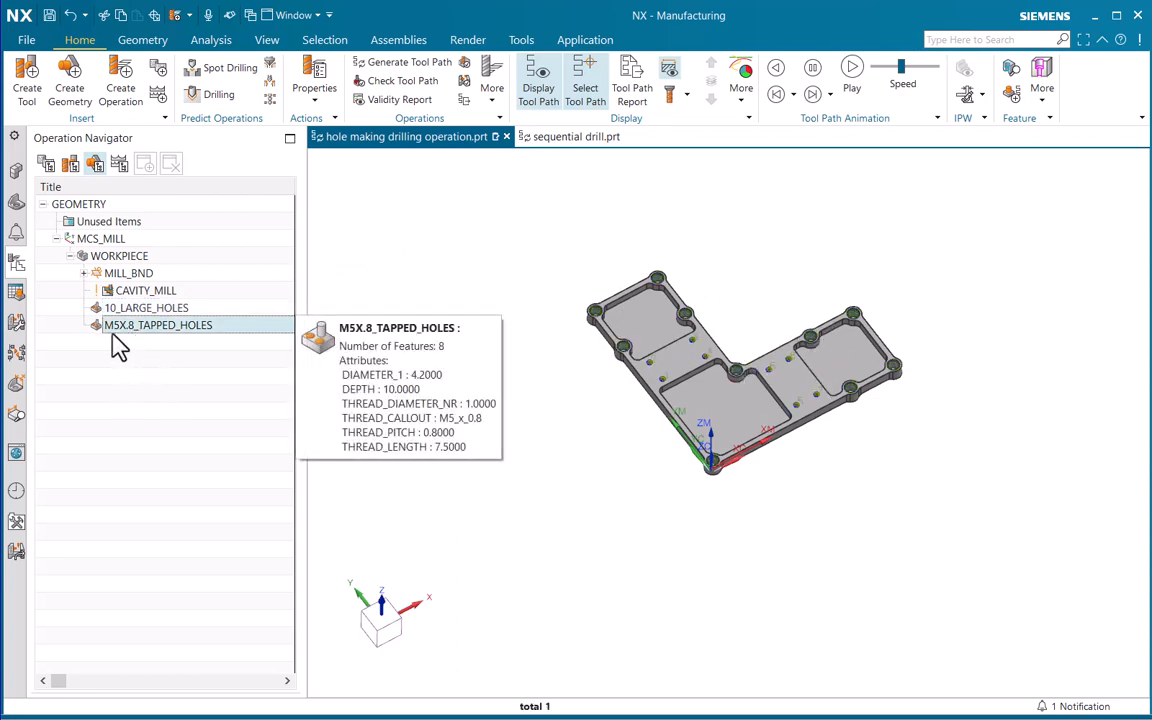
left_click(174, 355)
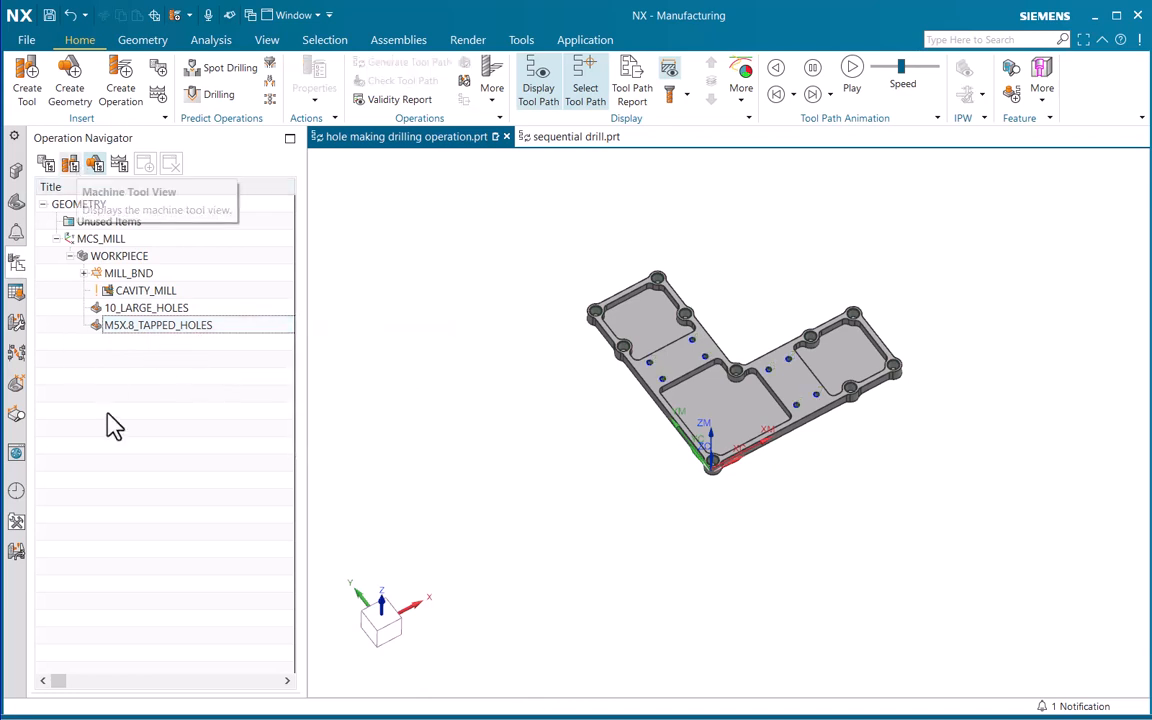
Start a new hole_making operation of subtype Spot Drilling with SPOT_DRILL as its tool
left_click(120, 98)
left_click(256, 206)
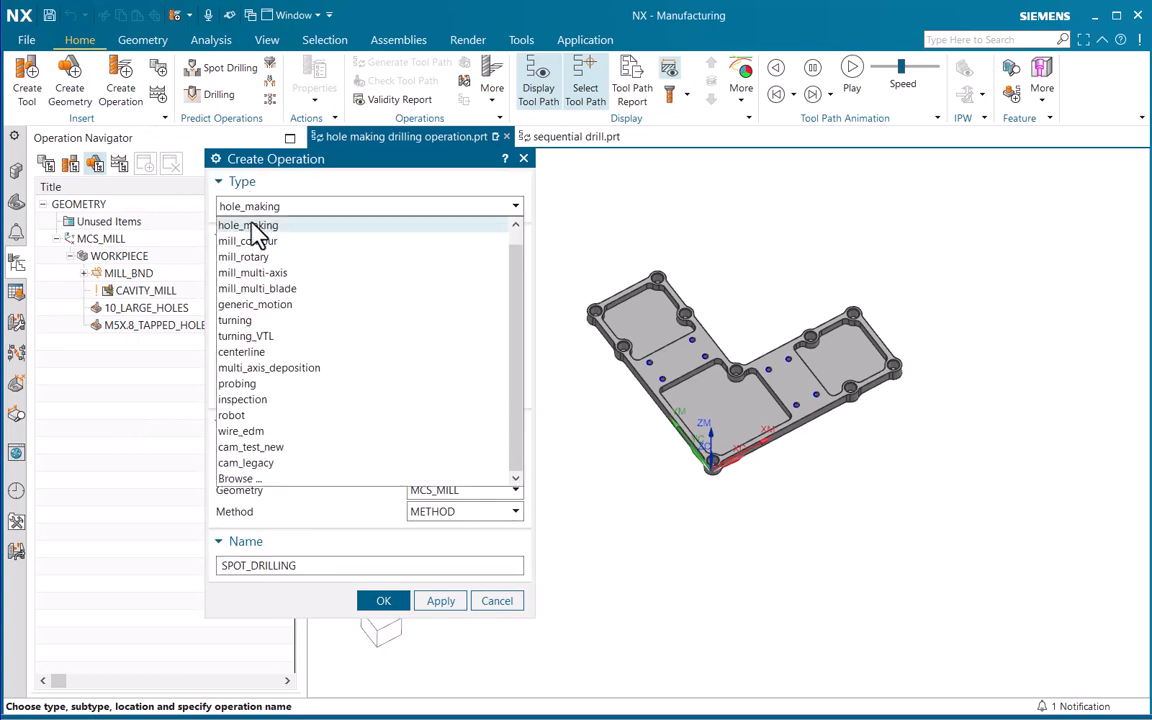
left_click(256, 229)
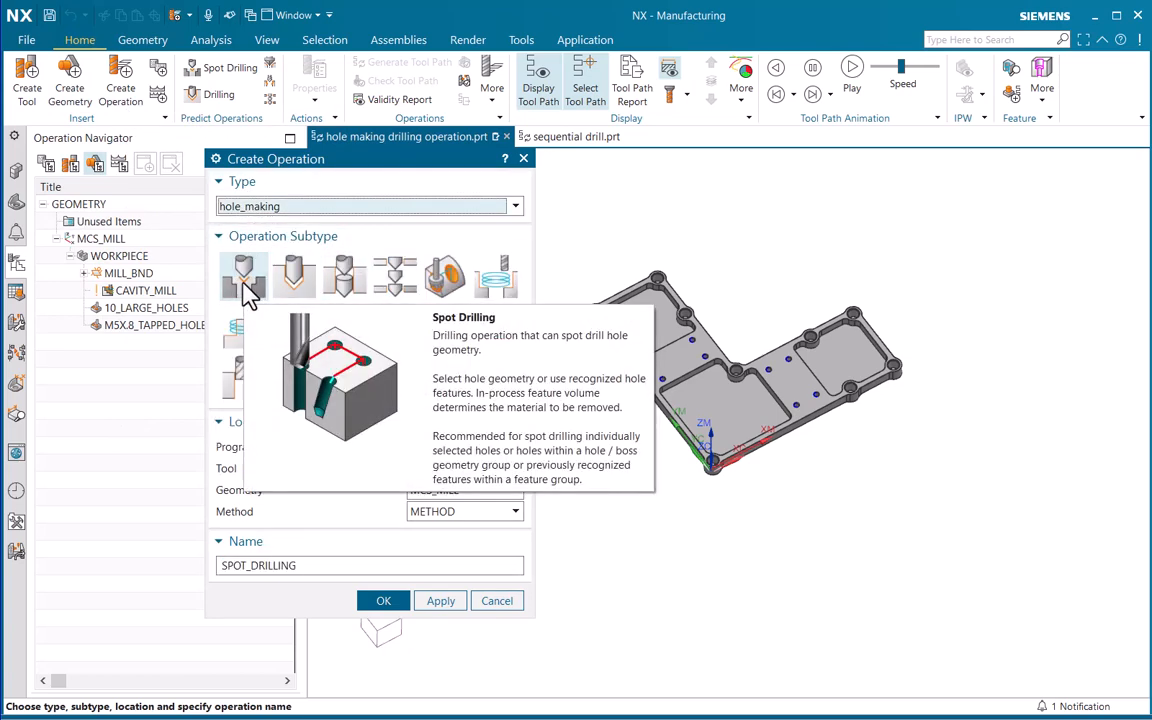
left_click(450, 469)
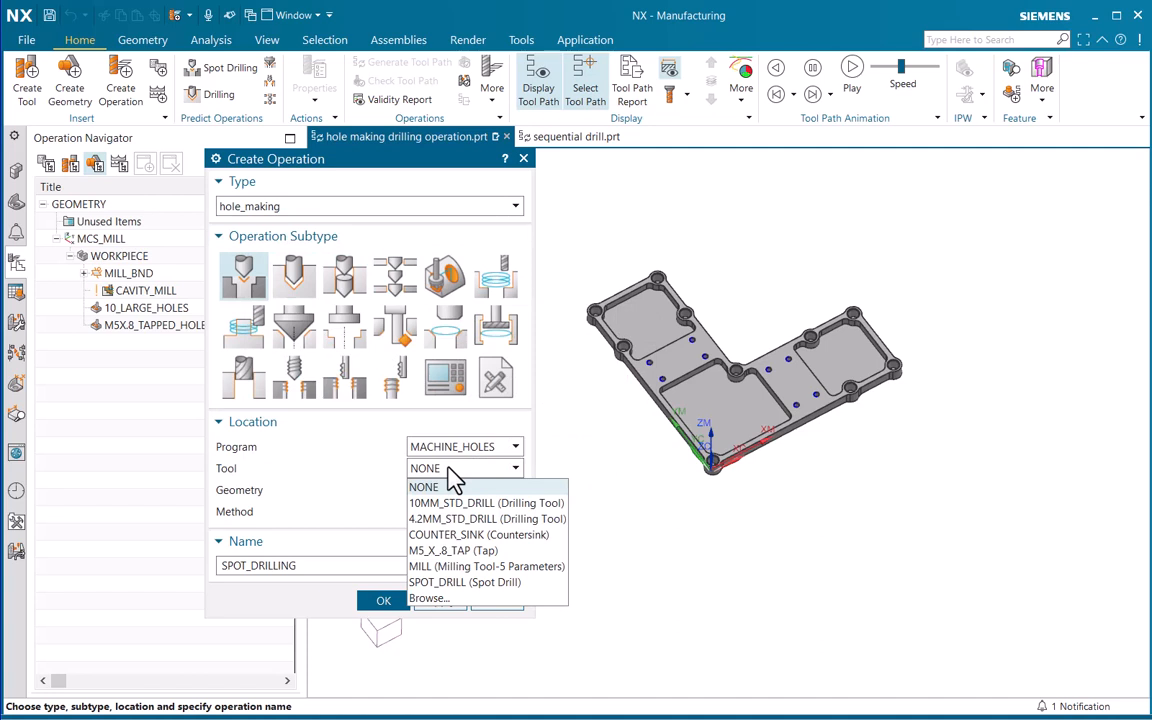
left_click(484, 582)
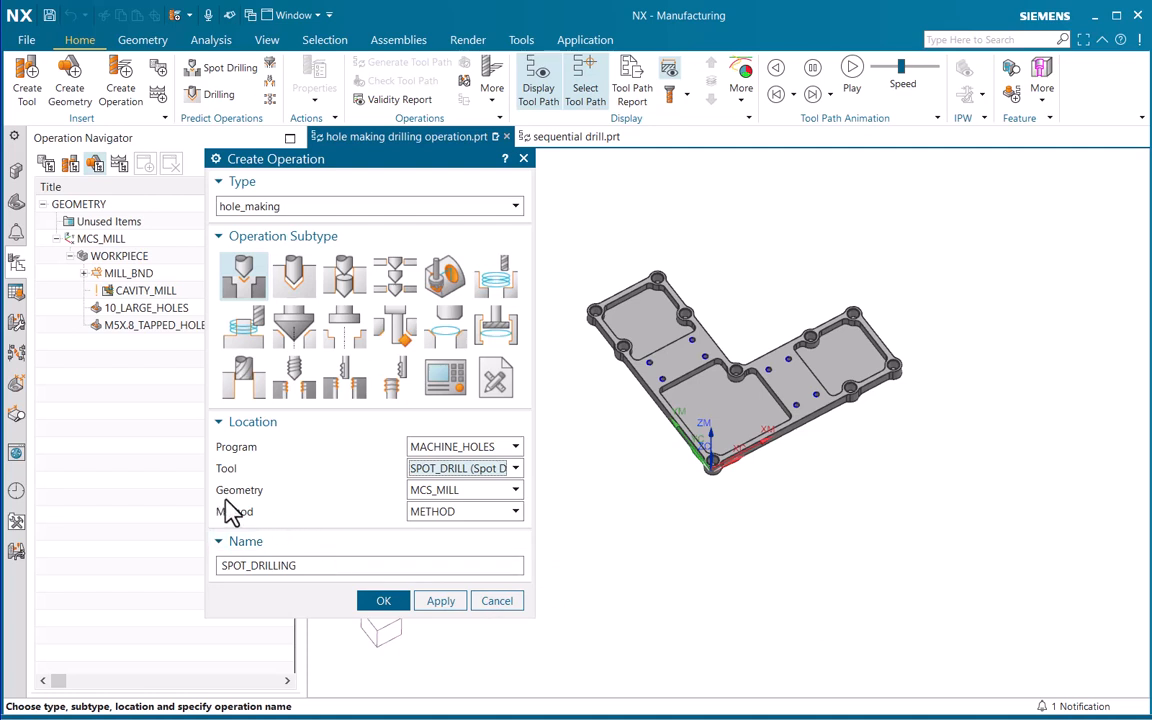
Assign geometry 10_LARGE_HOLES and method DRILL_METHOD, name the operation SPOT_DRILLING_FOR_10_LARGE_HOLES, and create it
left_click(447, 494)
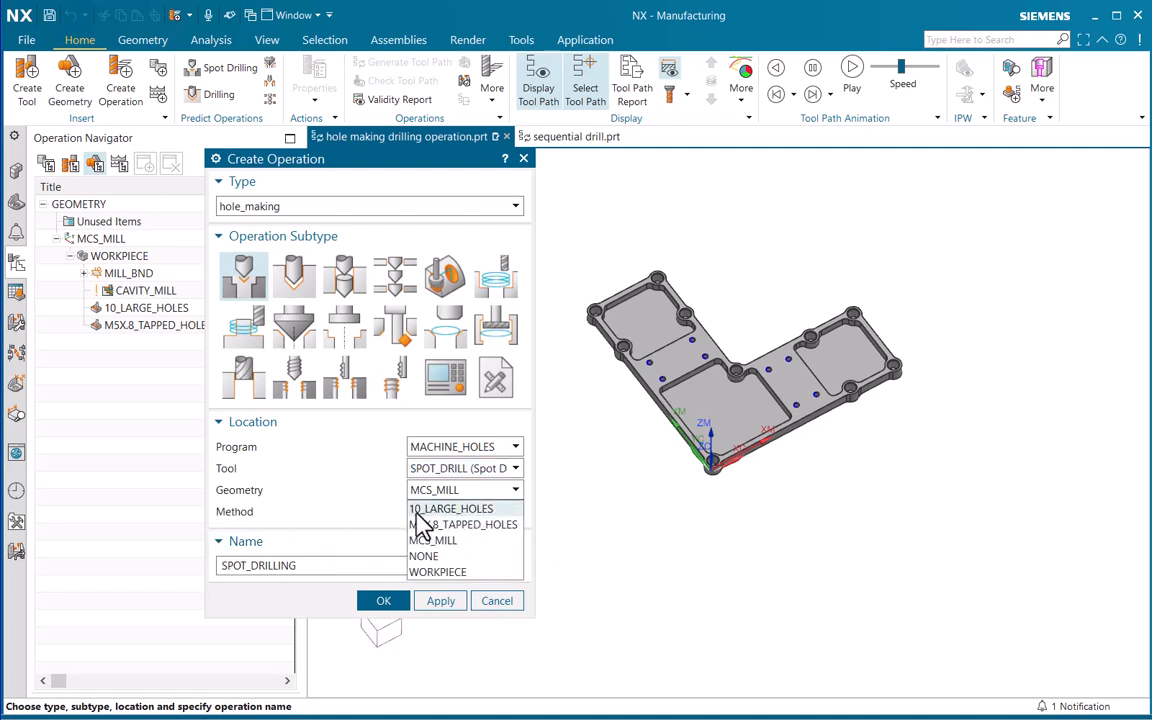
left_click(440, 509)
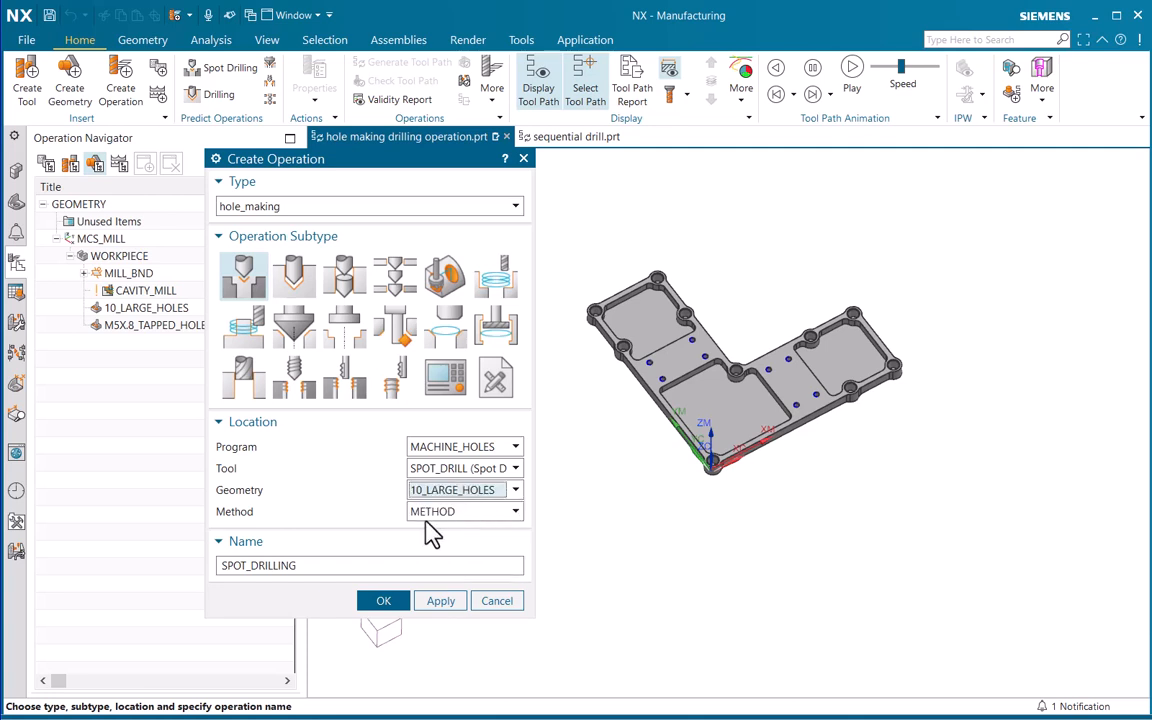
left_click(432, 512)
left_click(462, 531)
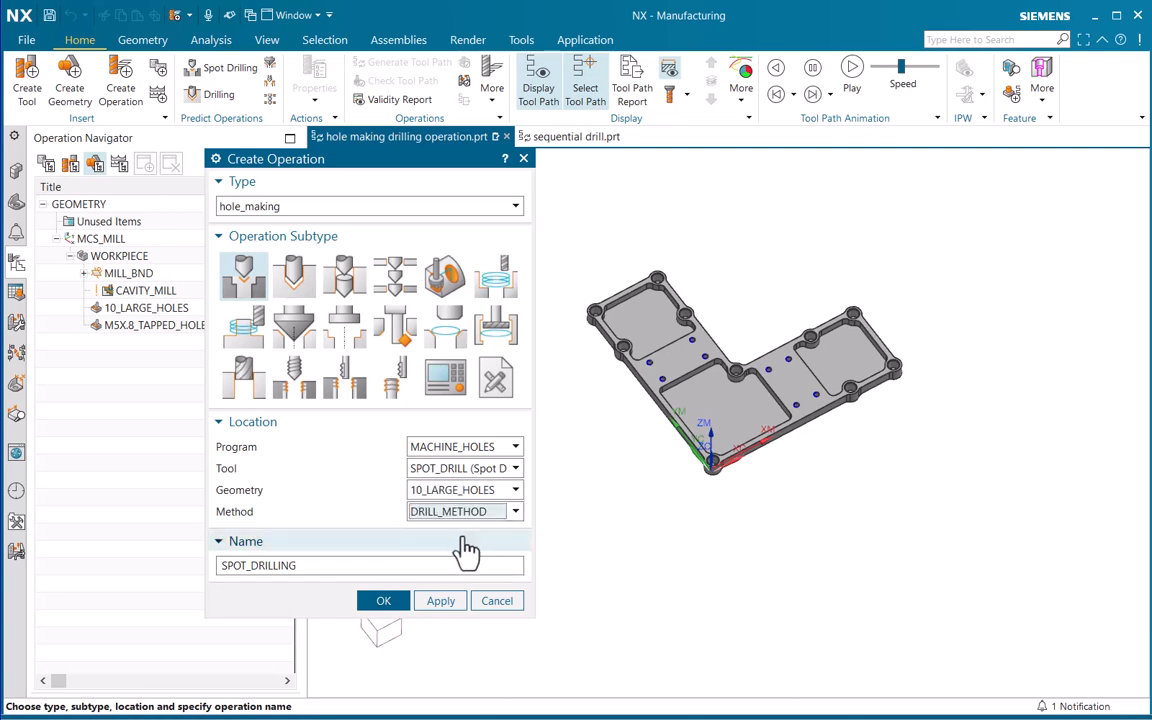
left_click(308, 567)
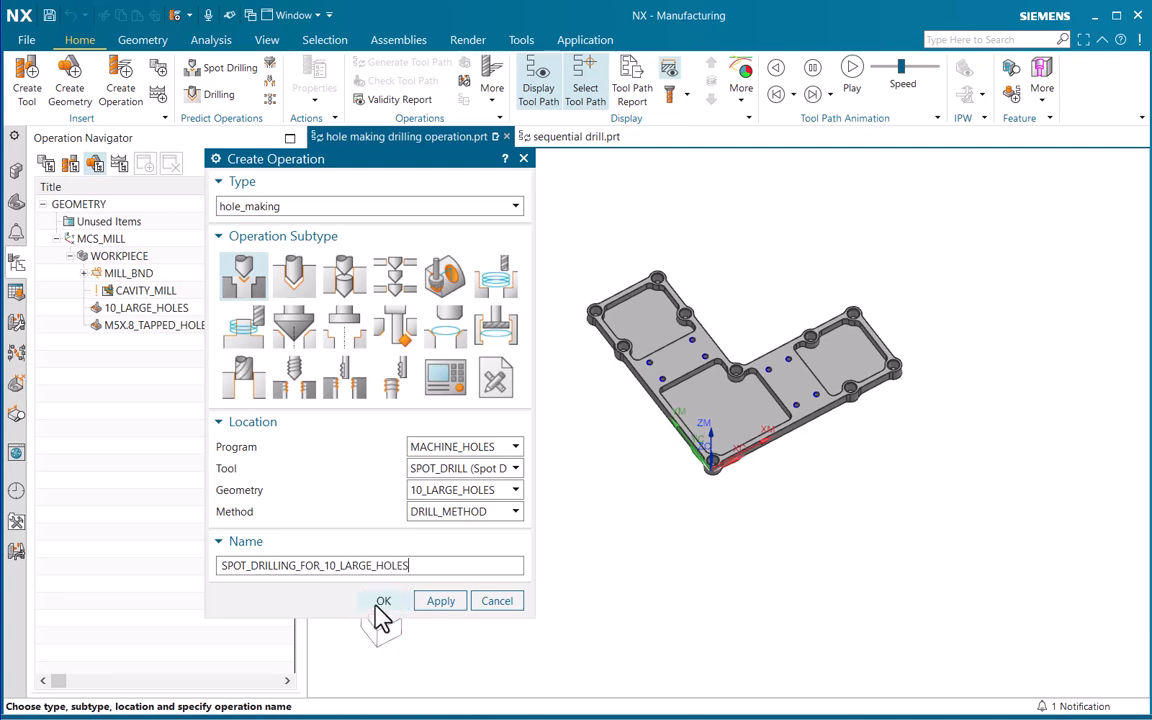
left_click(382, 601)
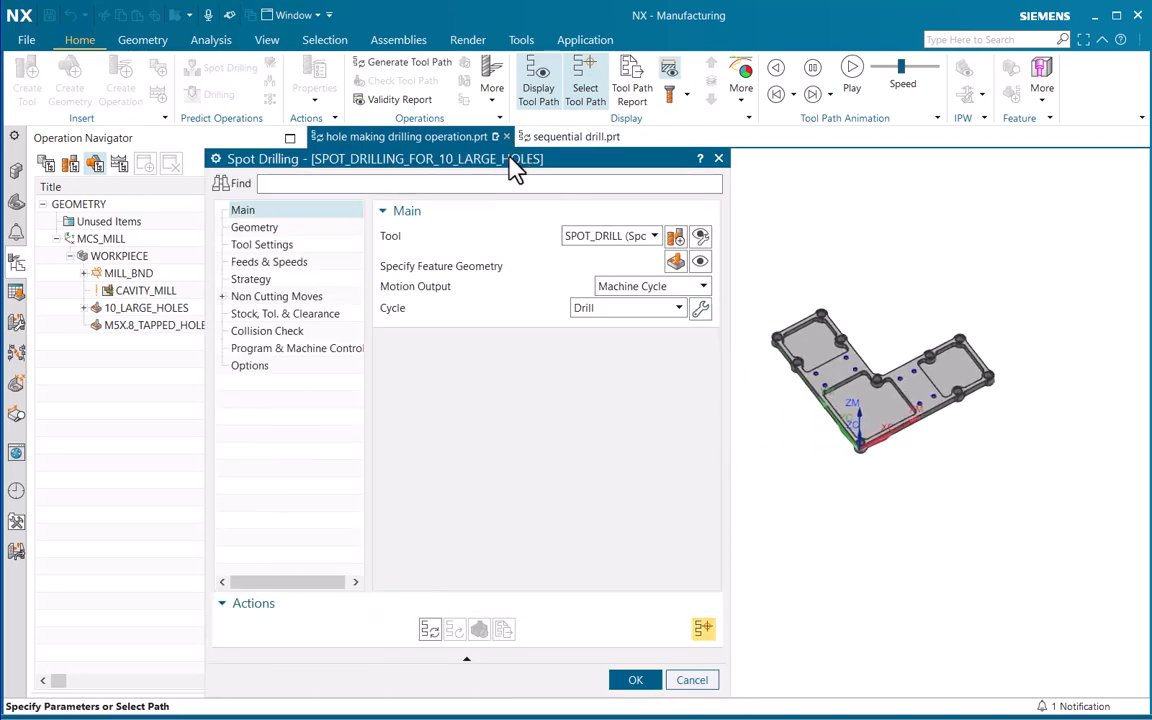
Shrink and move the Spot Drilling dialog to free the part view, and keep SPOT_DRILL as the tool
left_click_drag(505, 160, 357, 140)
left_click_drag(271, 672, 274, 470)
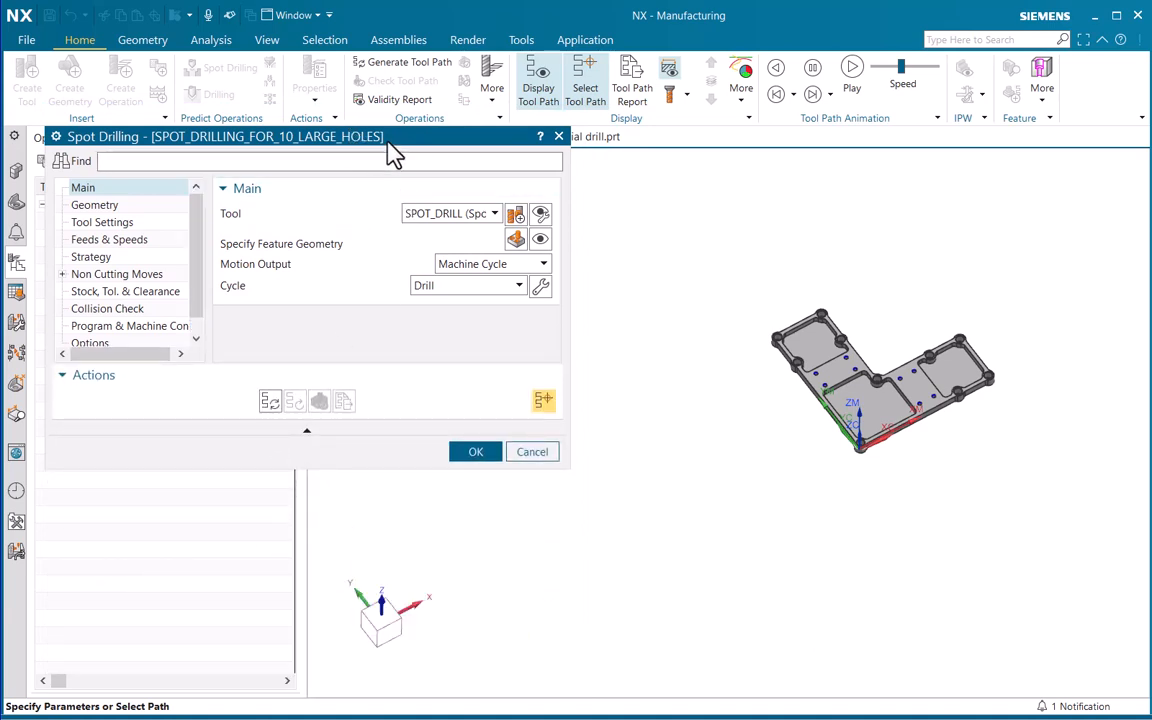
left_click_drag(395, 150, 517, 248)
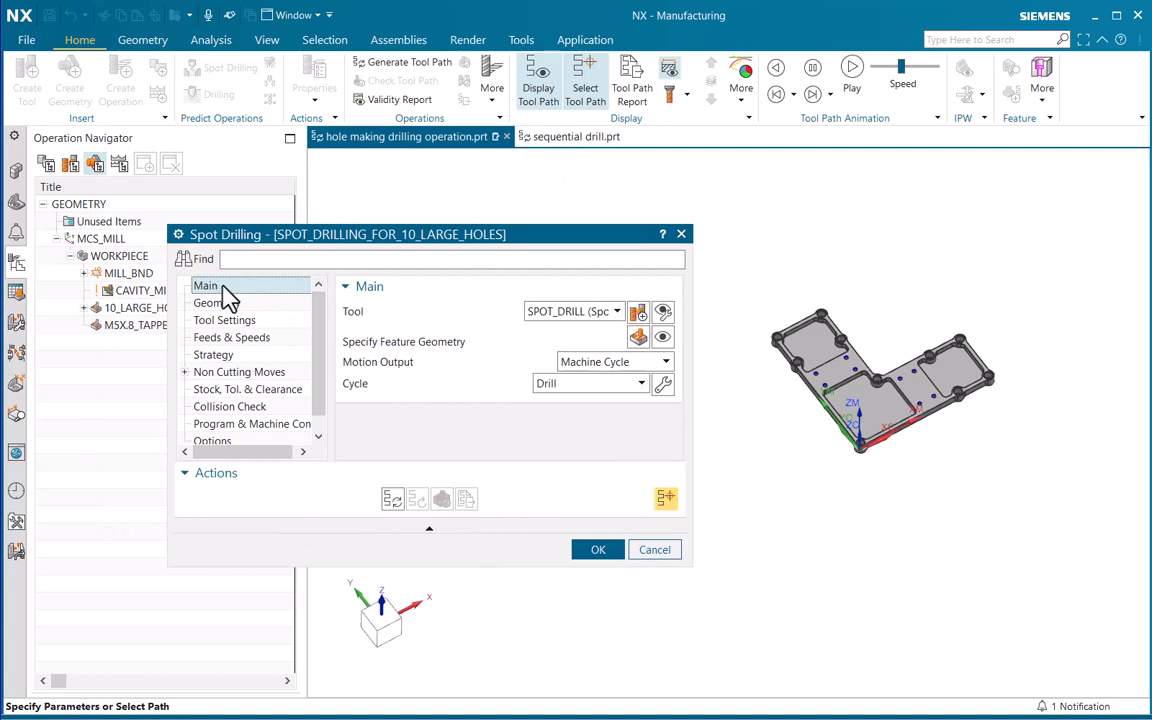
left_click(570, 314)
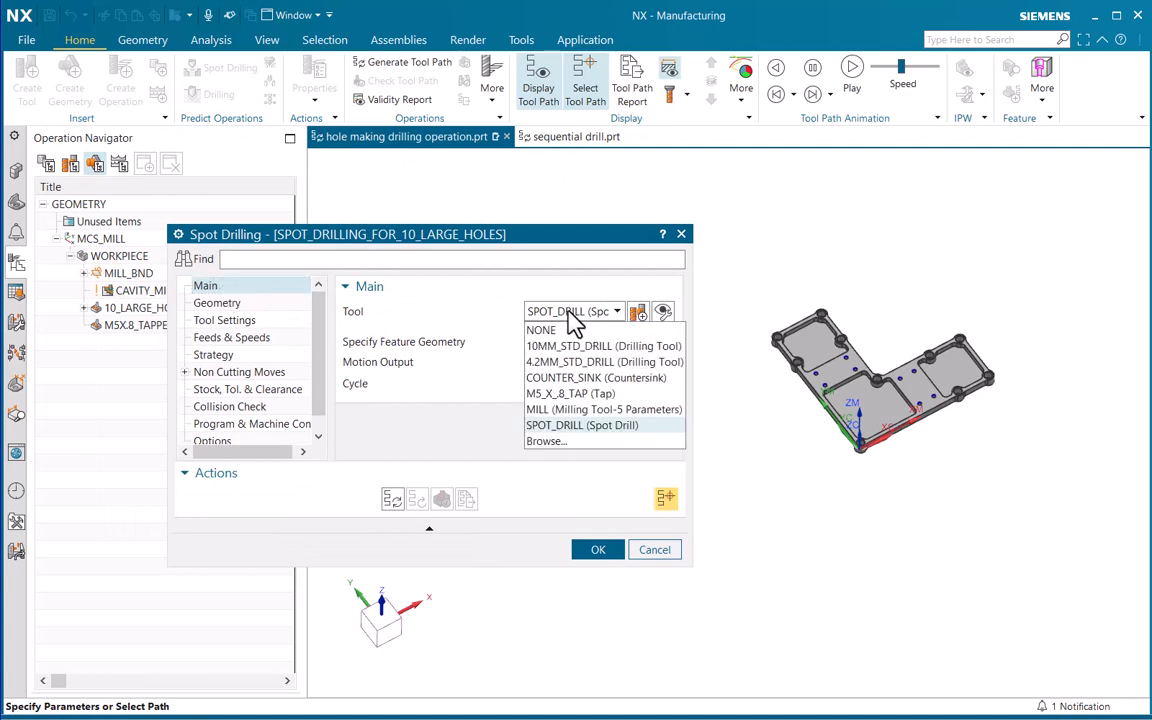
left_click(560, 427)
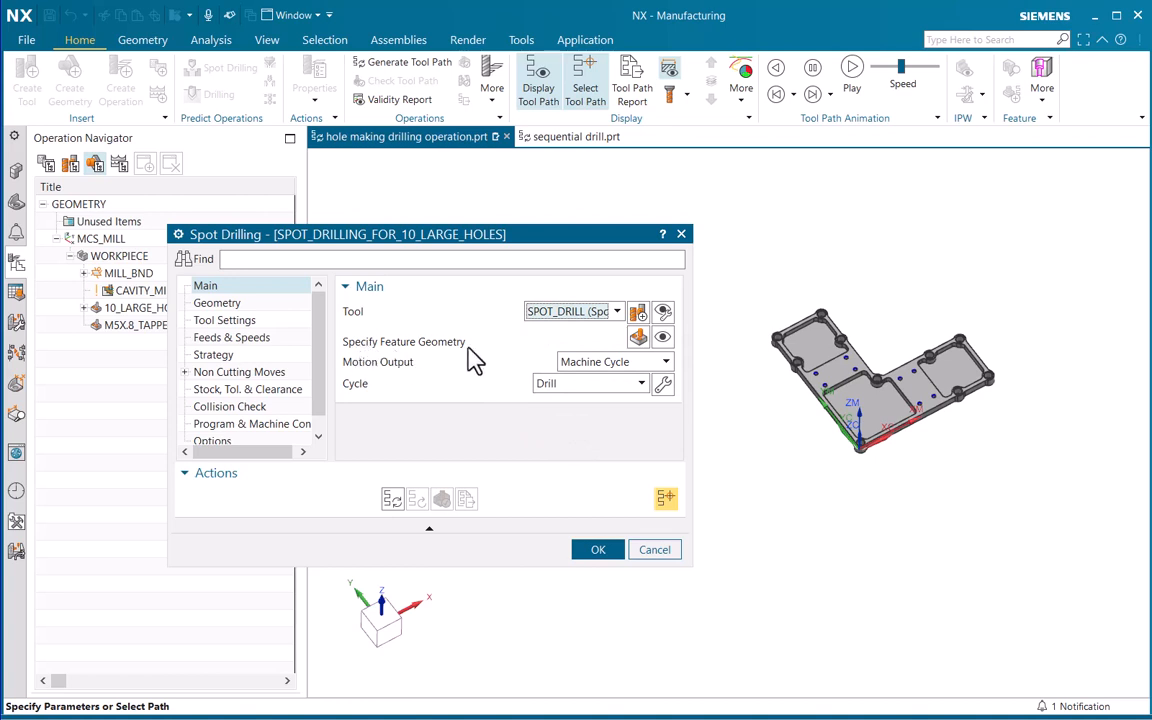
Display the spot drilling operation's feature geometry and examine the large holes on the part
left_click(664, 338)
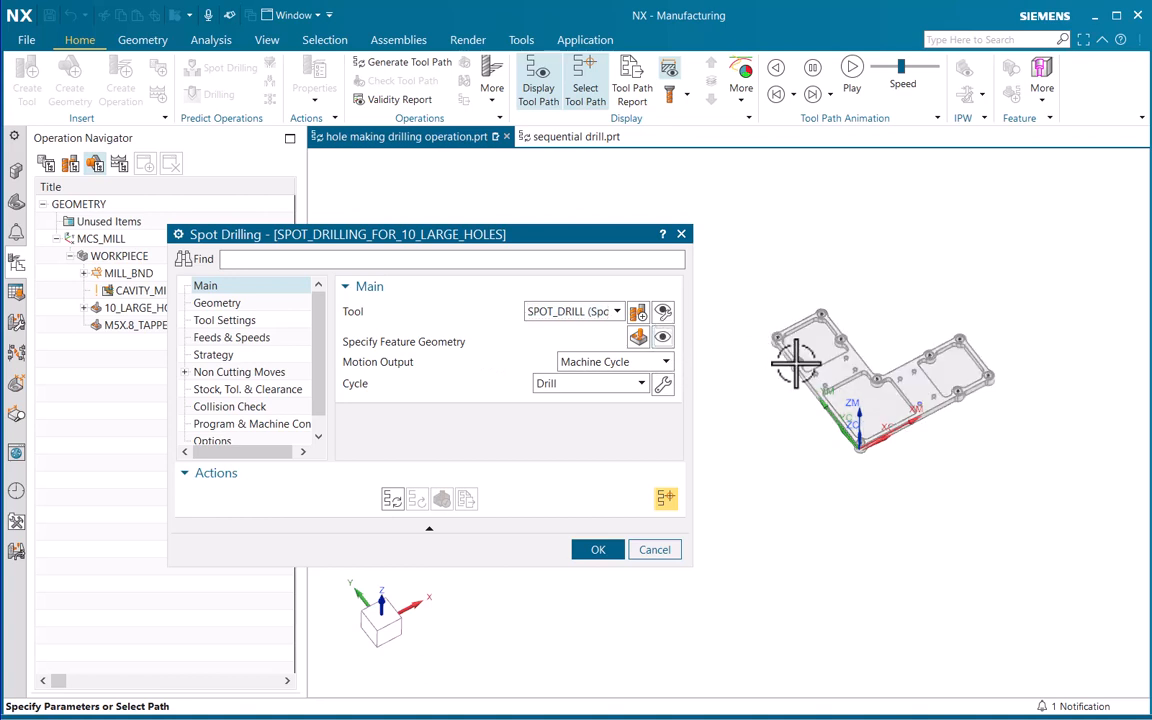
middle_click_drag(796, 363, 808, 247, "ctrl")
middle_click_drag(916, 382, 865, 383, "shift")
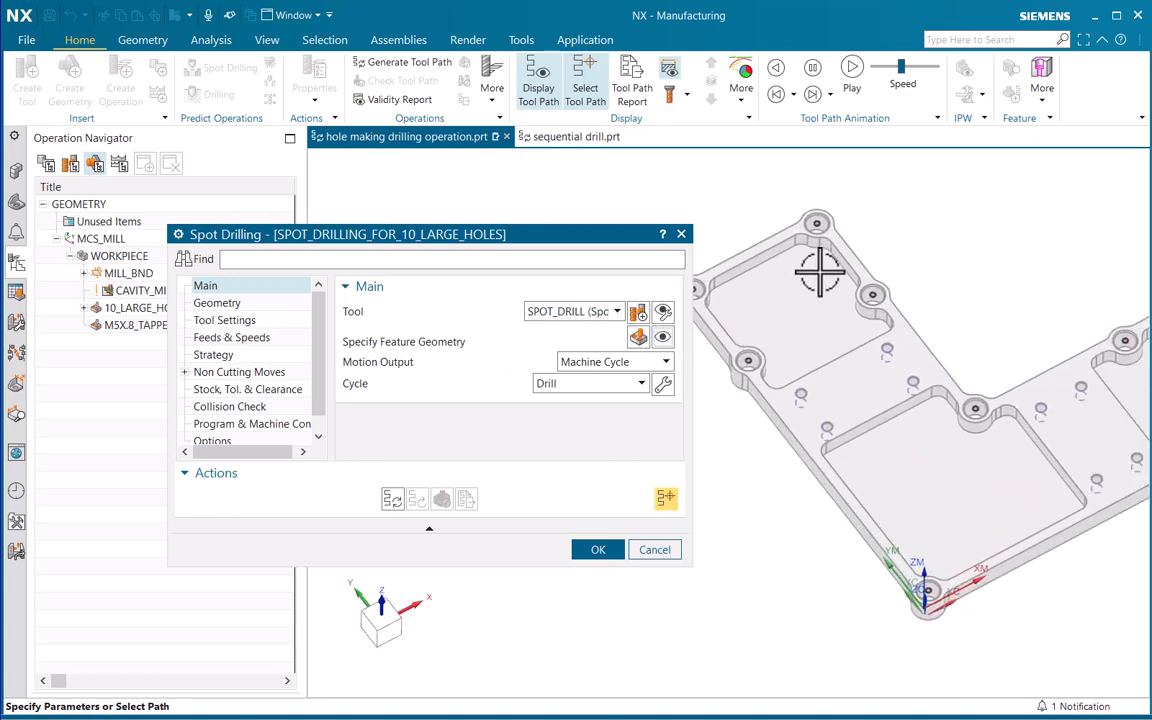
scroll(819, 270, "down", 3)
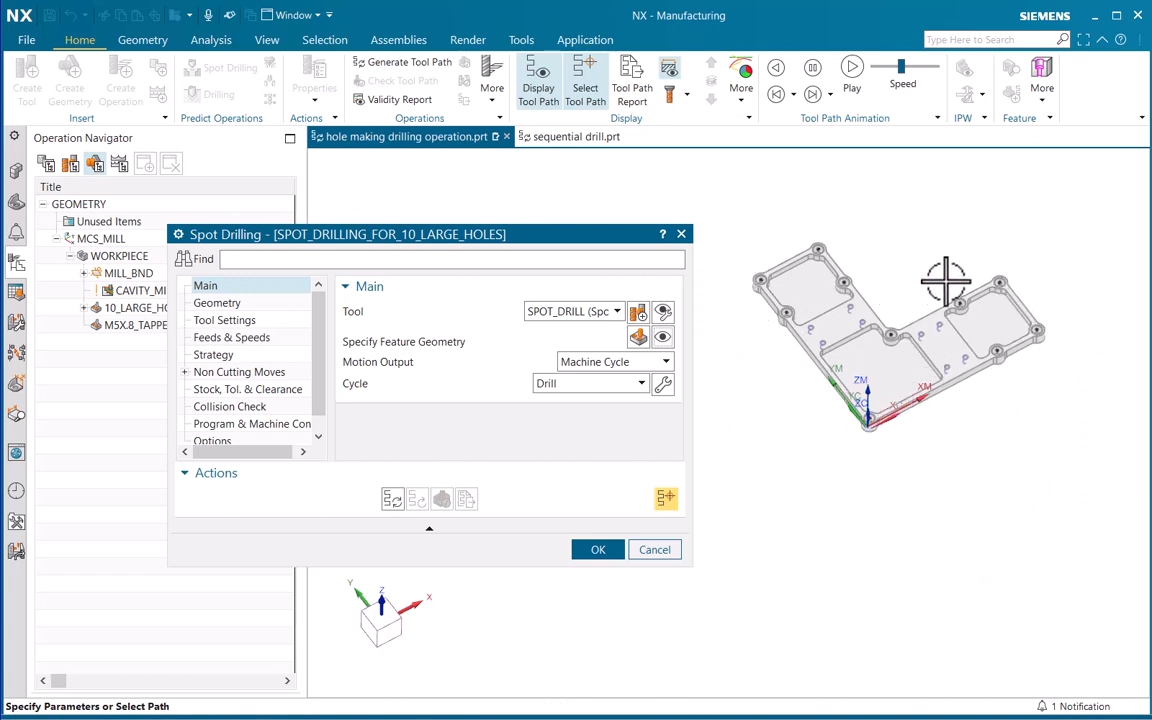
Review the depths and tip angles of the holes listed in the operation's Feature Geometry, and accept it
left_click(640, 340)
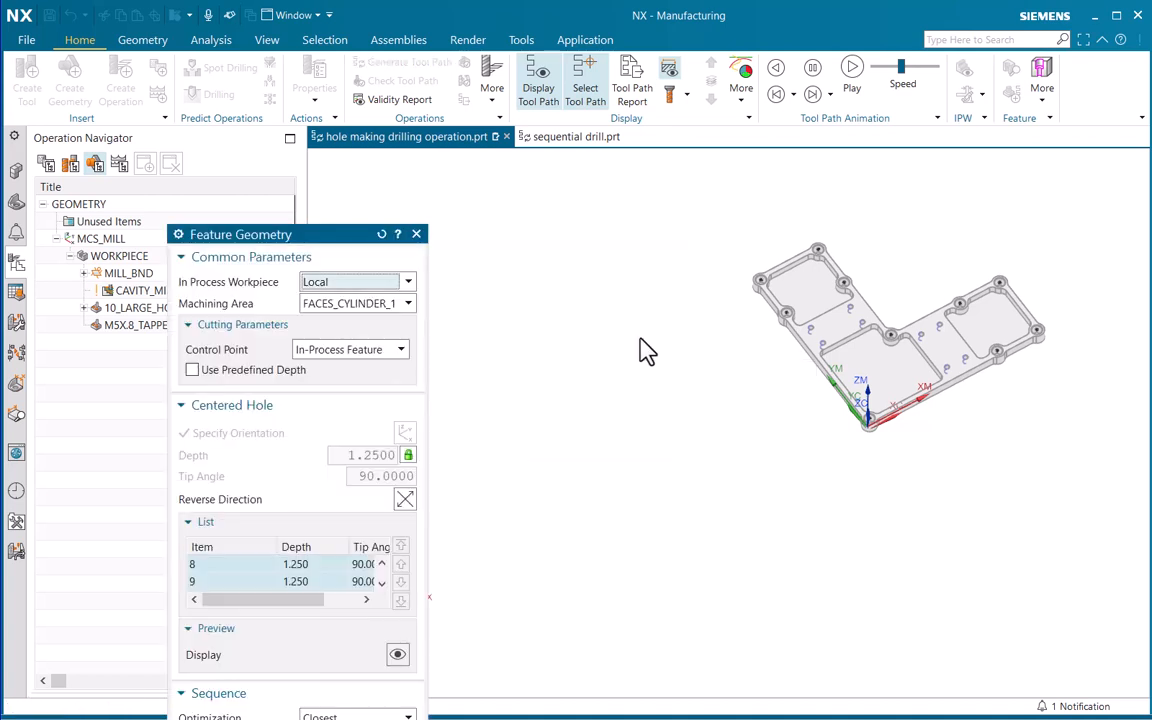
left_click_drag(308, 232, 447, 129)
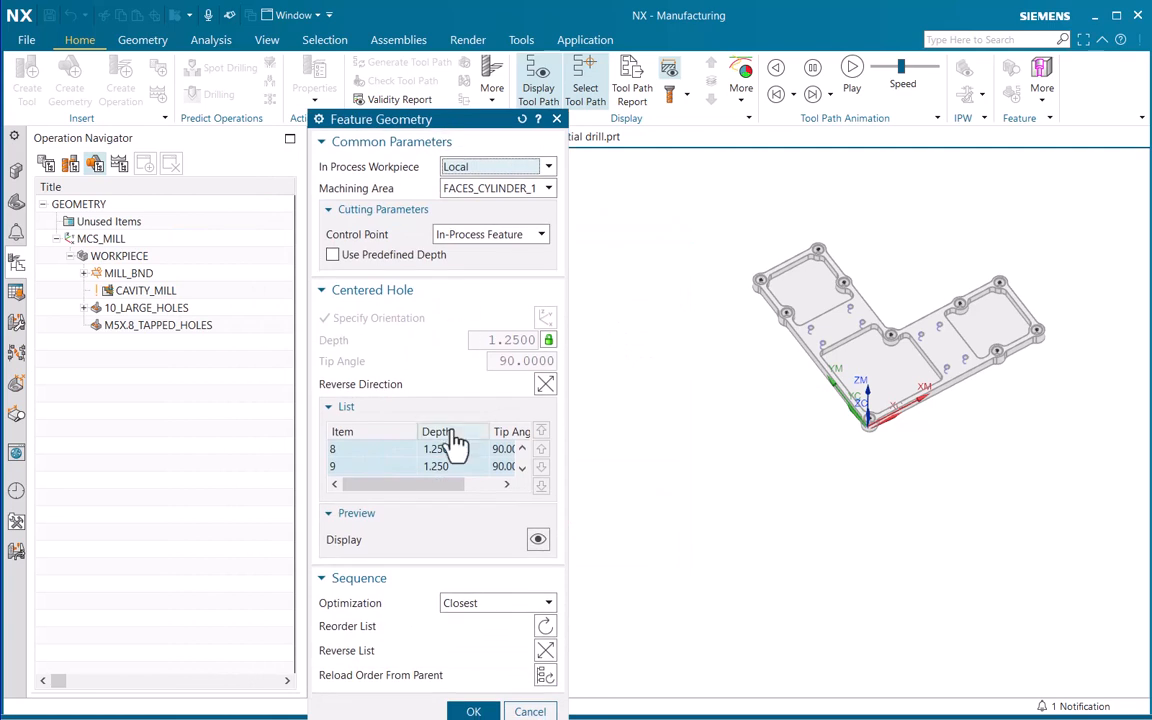
left_click(521, 449)
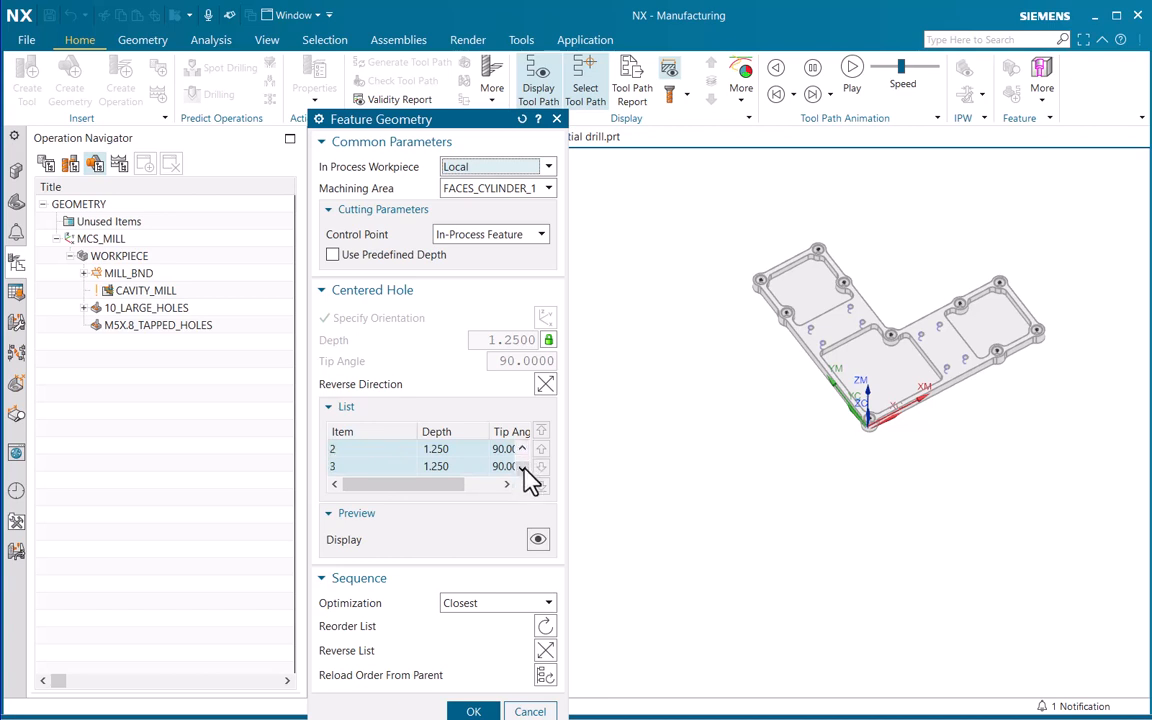
left_click(522, 466)
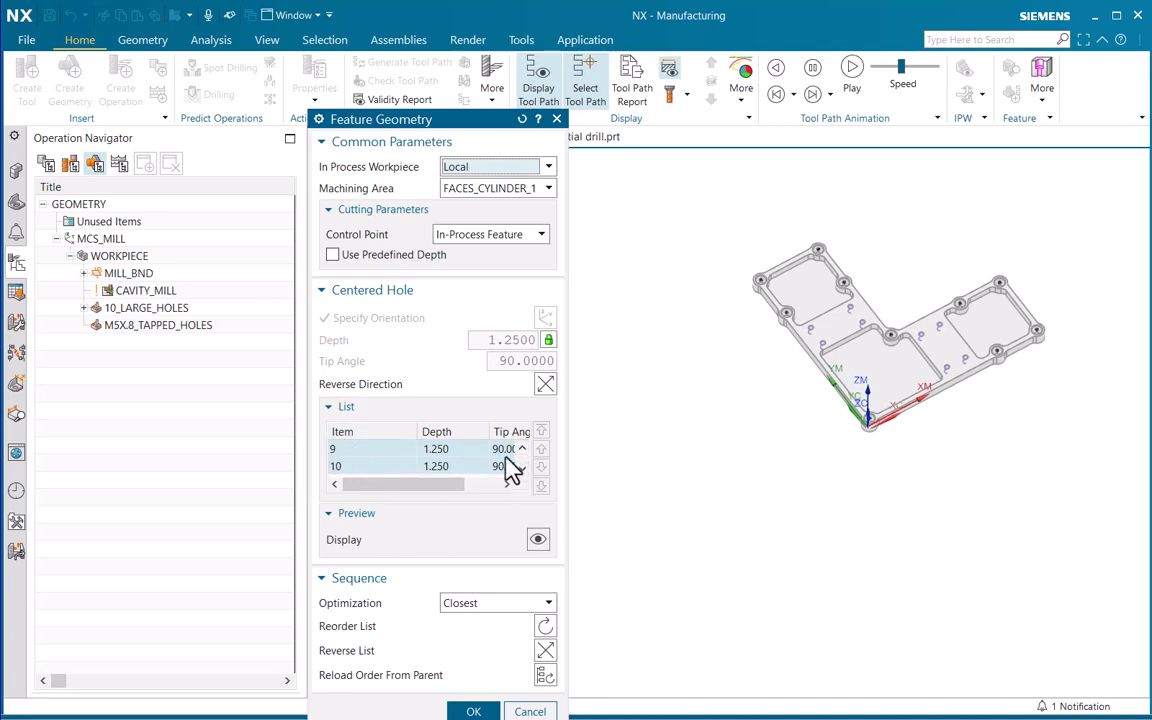
left_click(474, 711)
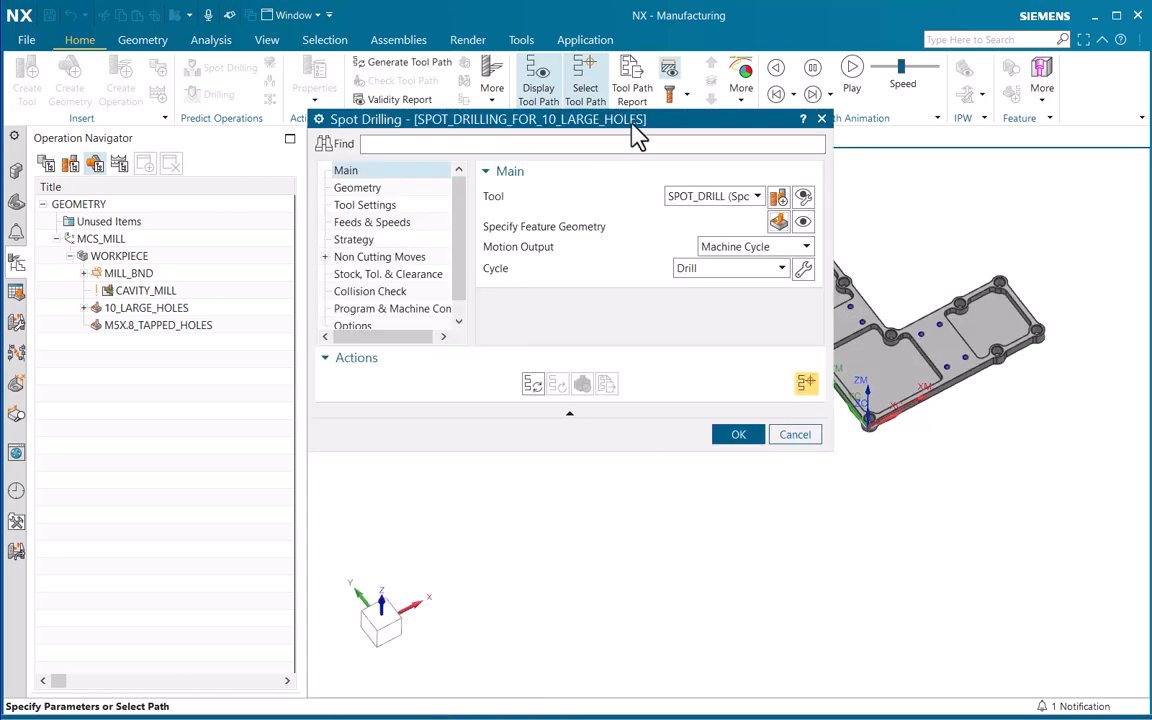
Generate the spot drilling tool path for the large holes and view it on the part
left_click_drag(630, 126, 352, 211)
left_click(255, 469)
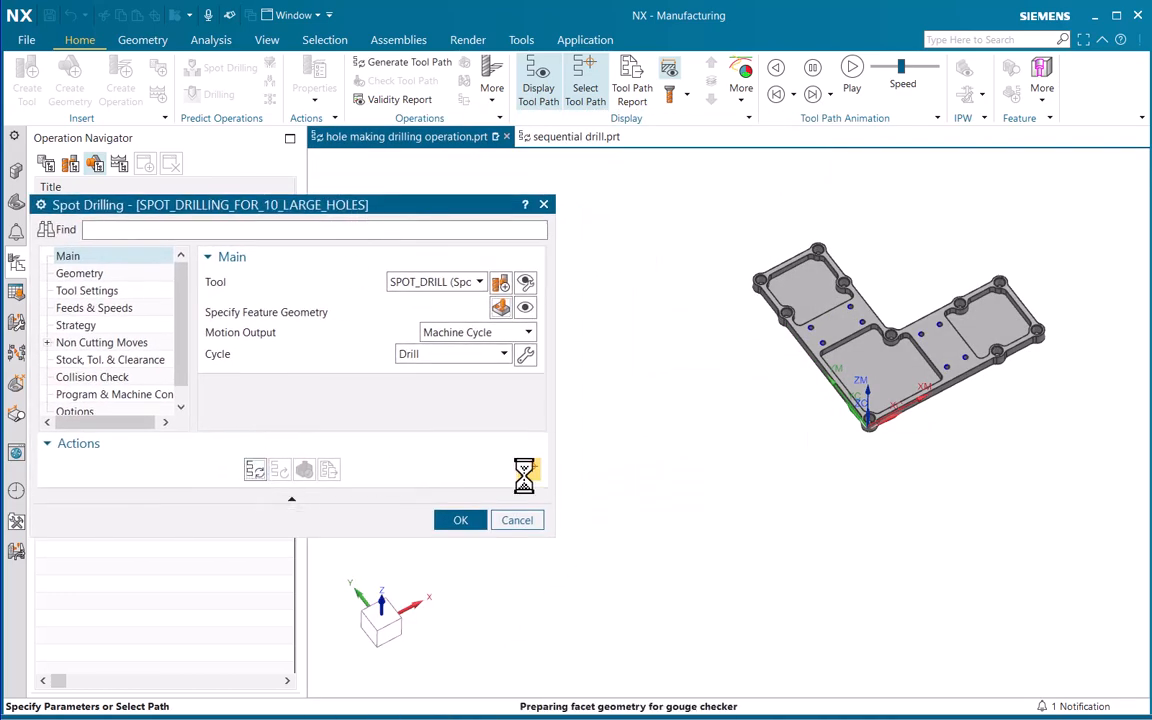
scroll(925, 222, "up", 2)
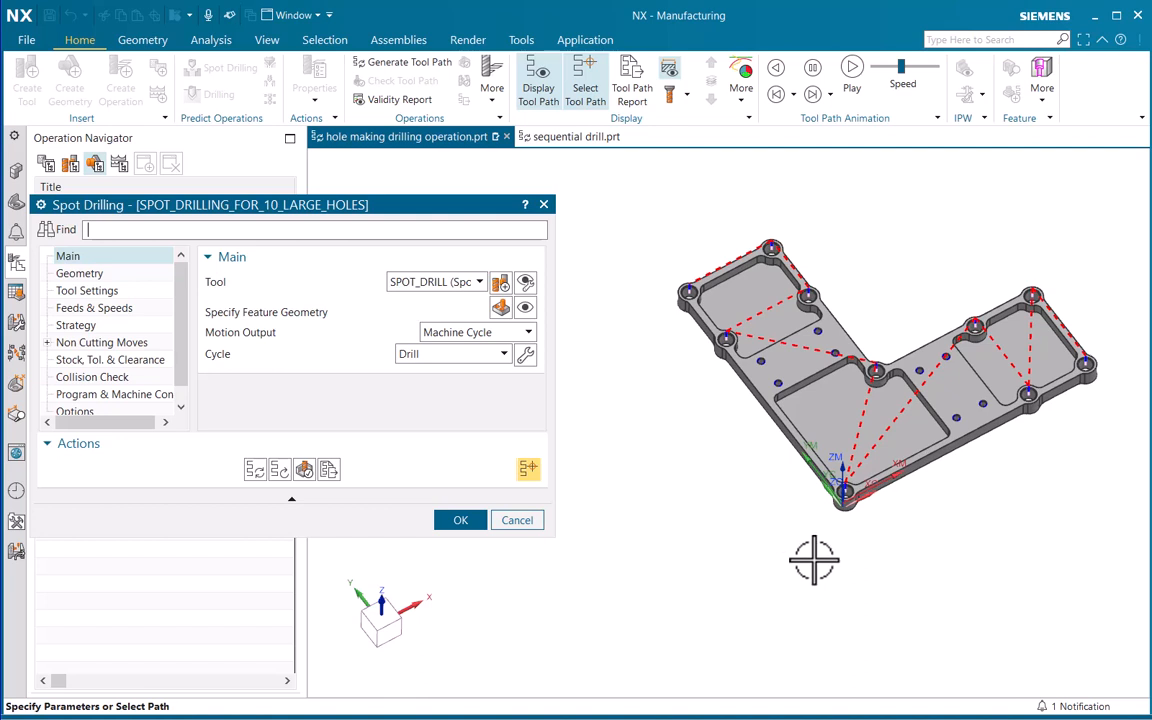
Simulate the spot drilling in 3D Dynamic at animation speed 3 and inspect a spot-drilled boss hole up close
left_click(308, 476)
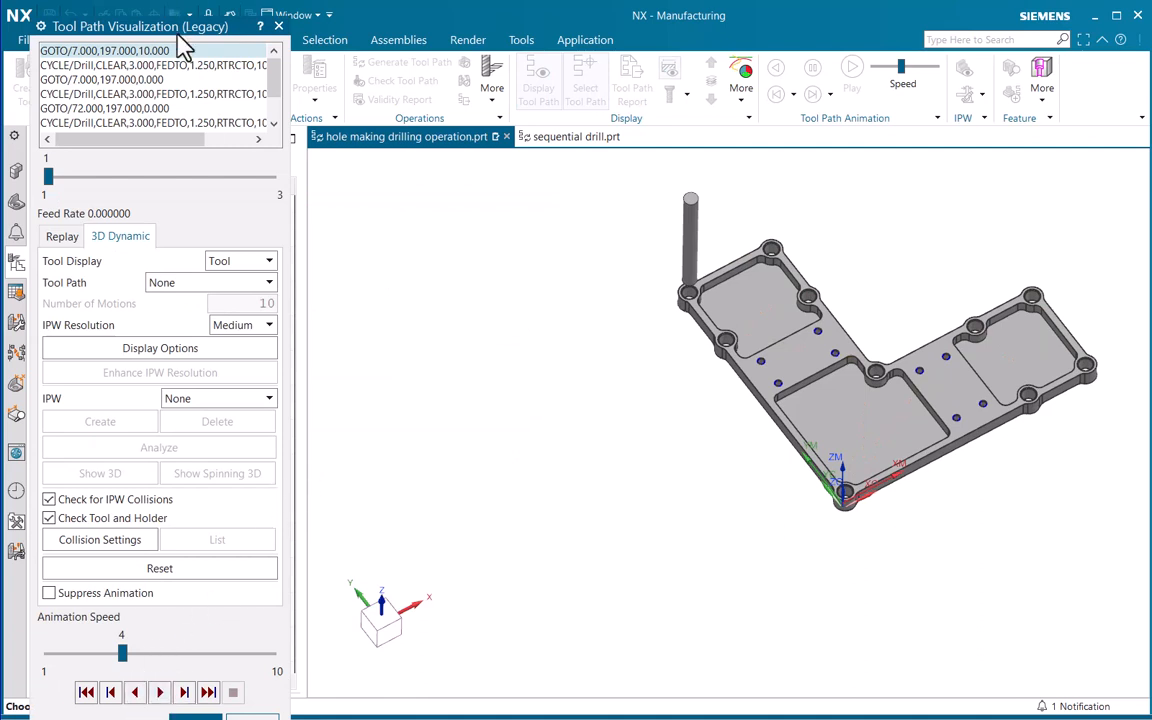
left_click_drag(177, 38, 240, 22)
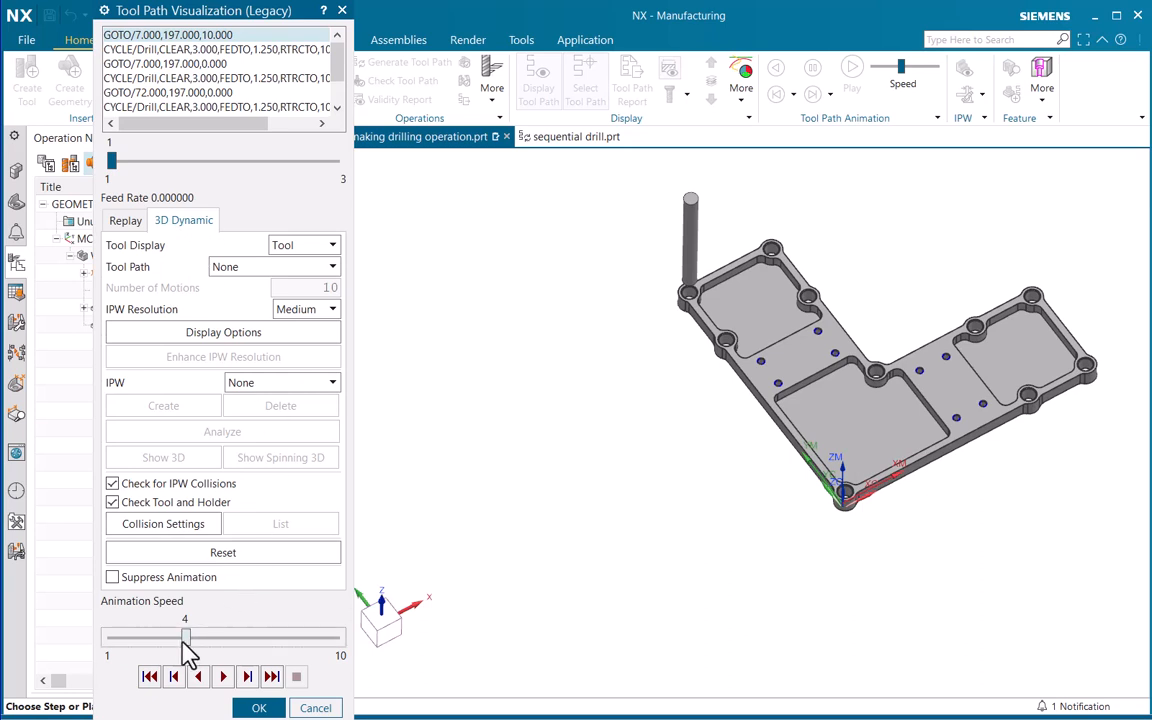
left_click_drag(188, 638, 162, 638)
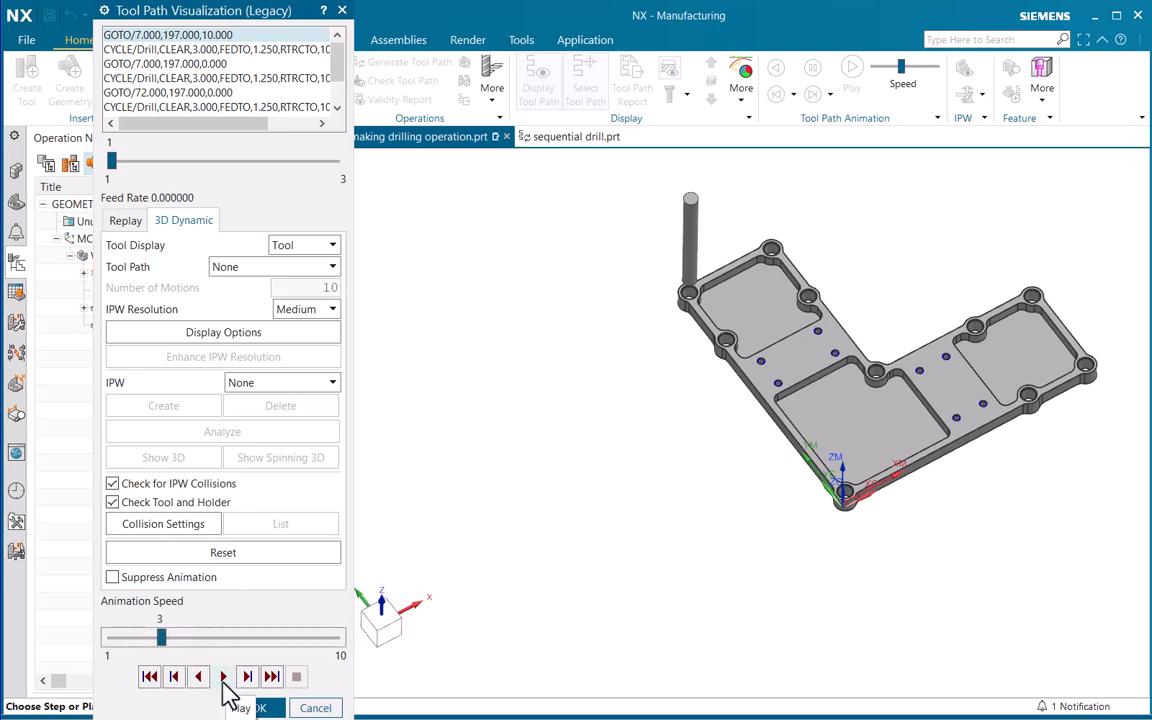
left_click(224, 677)
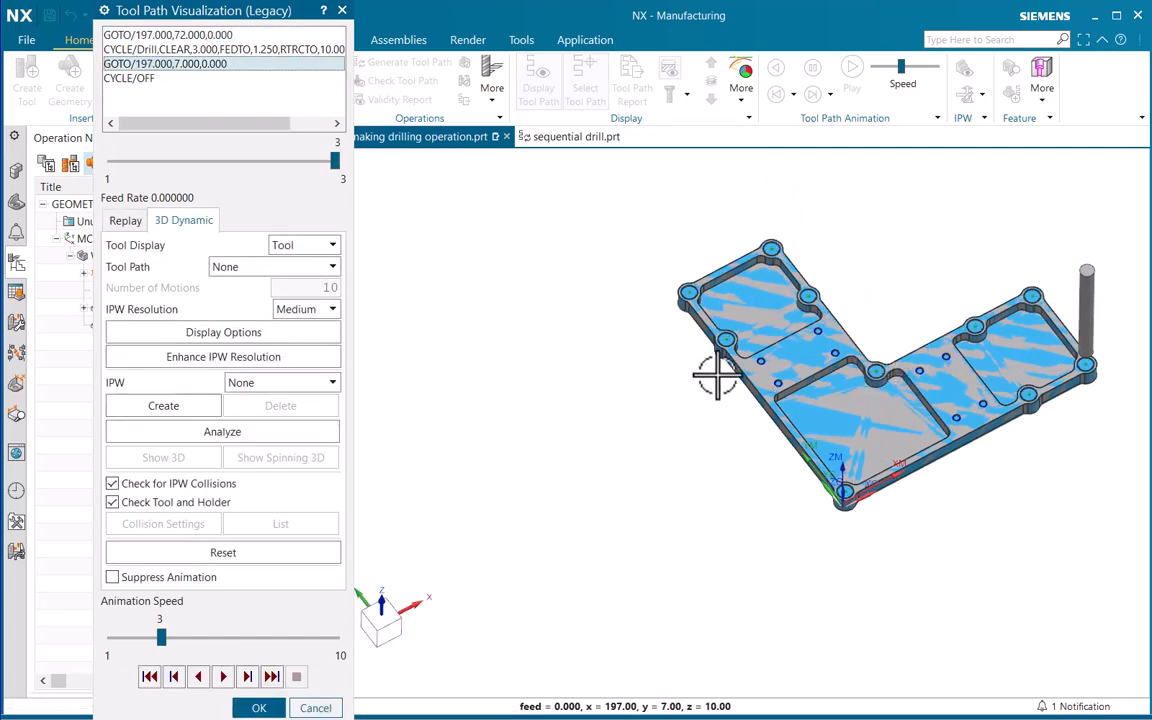
scroll(735, 268, "up", 10)
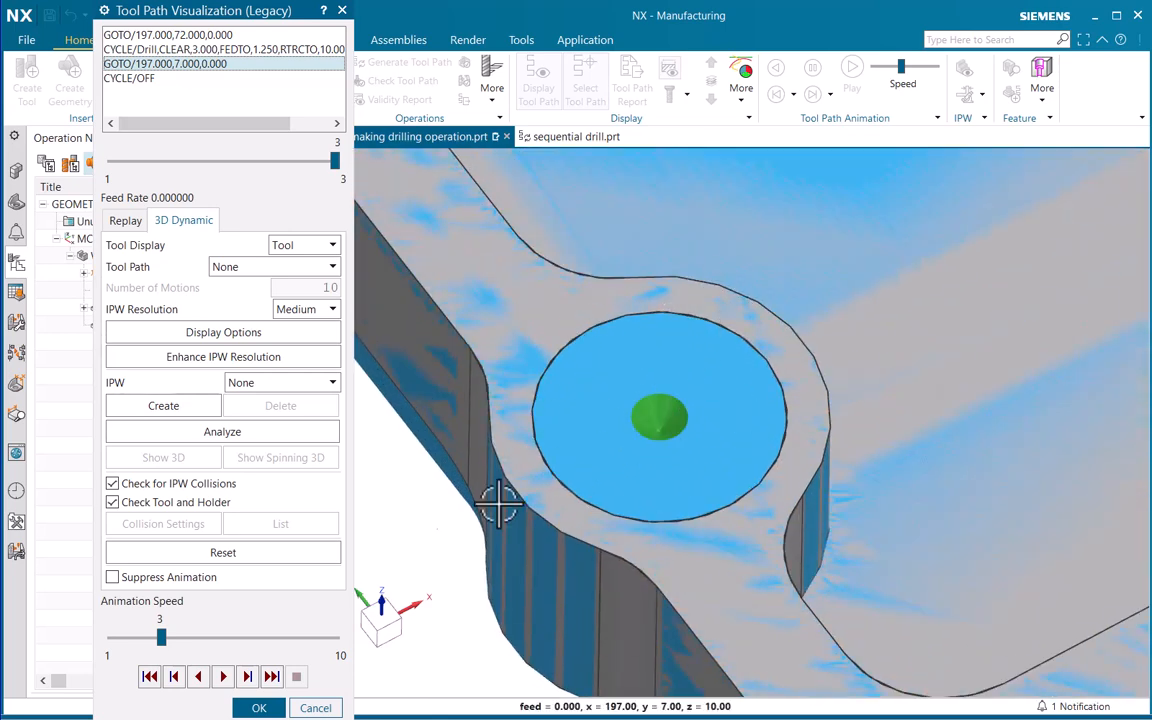
Accept the simulation, and set the spot drilling depth of the large holes in Feature Geometry to a user-defined 4 mm
left_click(259, 707)
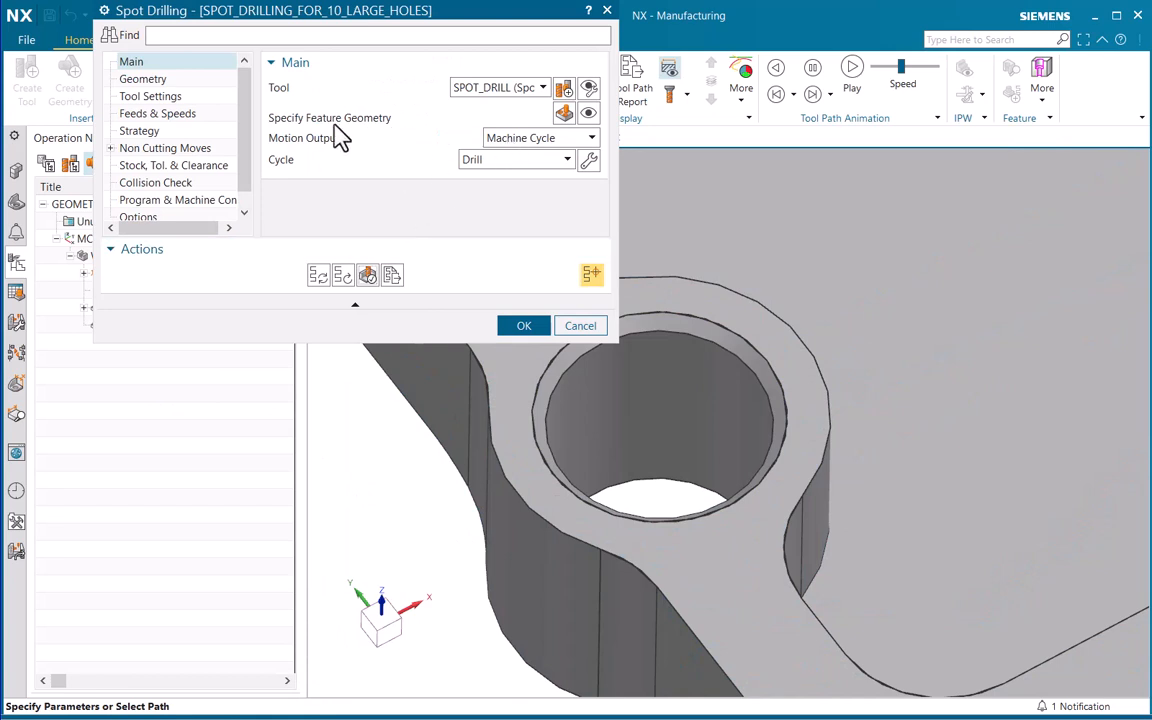
left_click(564, 113)
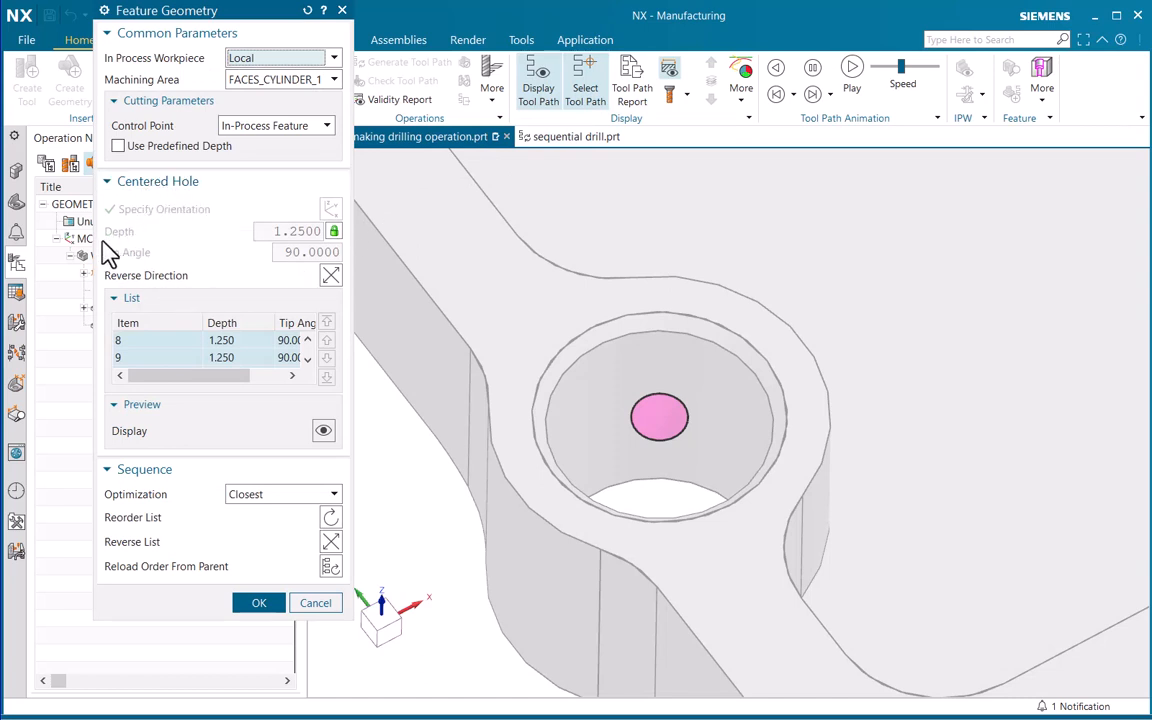
left_click(334, 232)
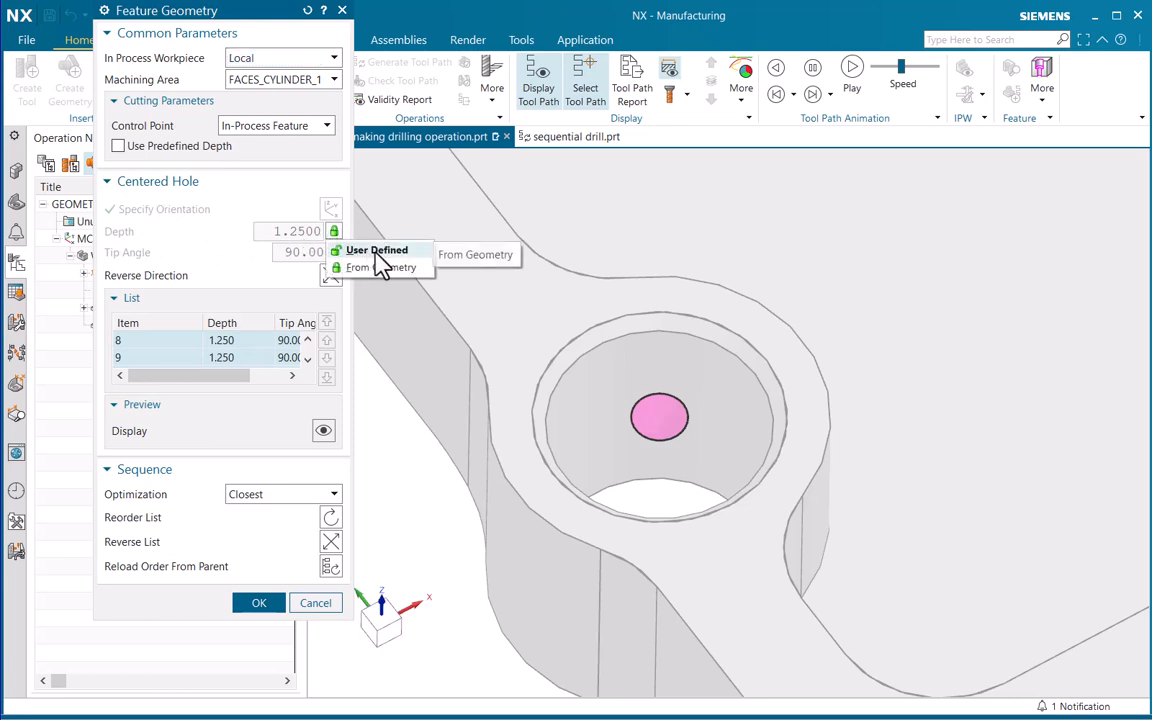
left_click(372, 248)
double_click(295, 232)
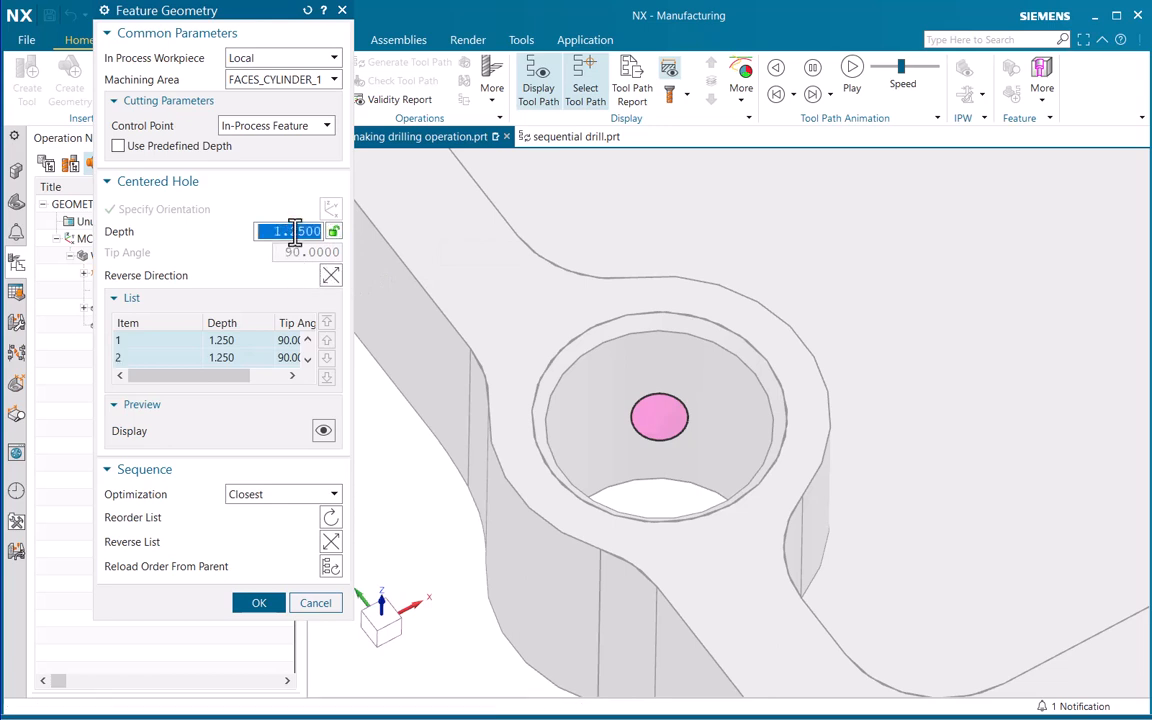
key("Return")
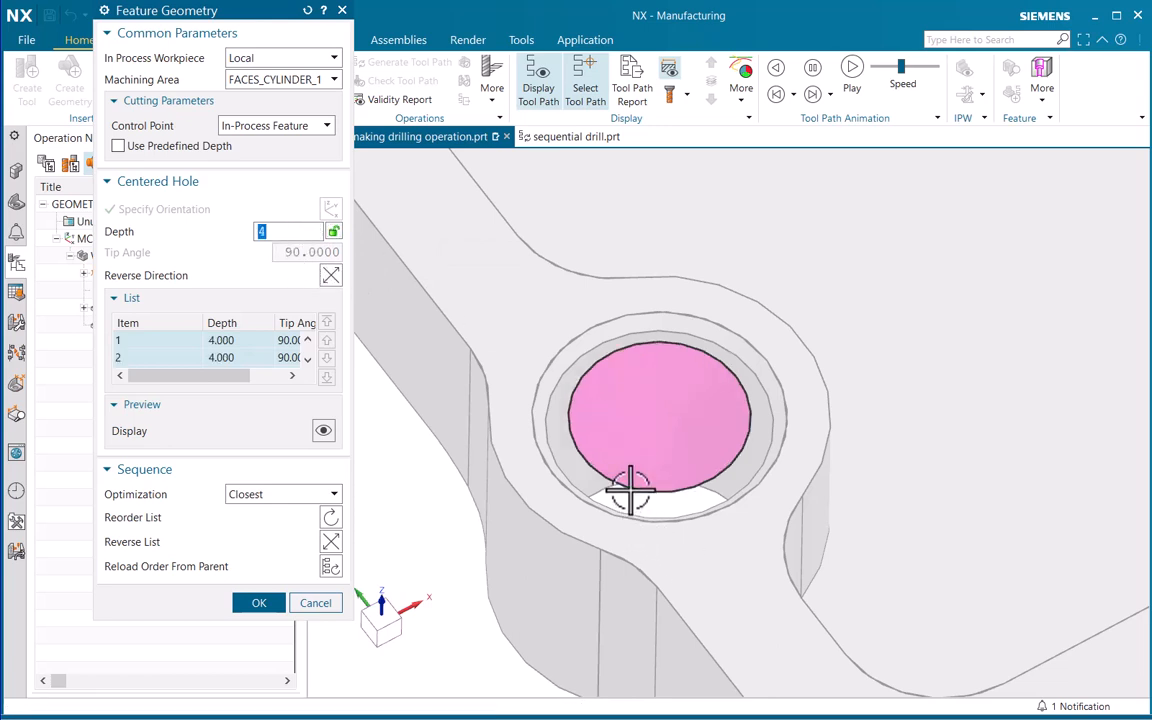
mouse_move(630, 490)
middle_mouse_down()
mouse_move(640, 458)
mouse_move(643, 473)
mouse_move(620, 452)
mouse_move(647, 461)
mouse_move(625, 519)
mouse_move(648, 489)
mouse_move(622, 470)
mouse_move(610, 480)
middle_mouse_up()
left_click(257, 604)
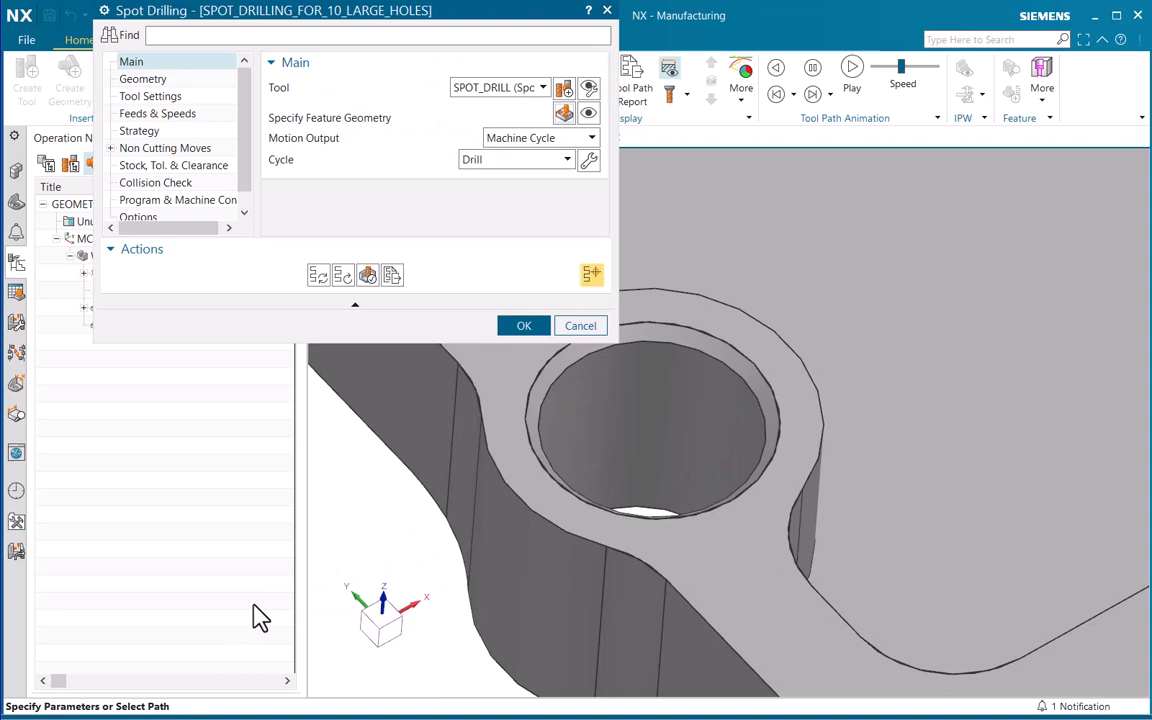
Regenerate the large holes' spot drilling tool path, simulate it in 3D Dynamic, inspect the spot-drilled bosses, and accept the operation
left_click(317, 276)
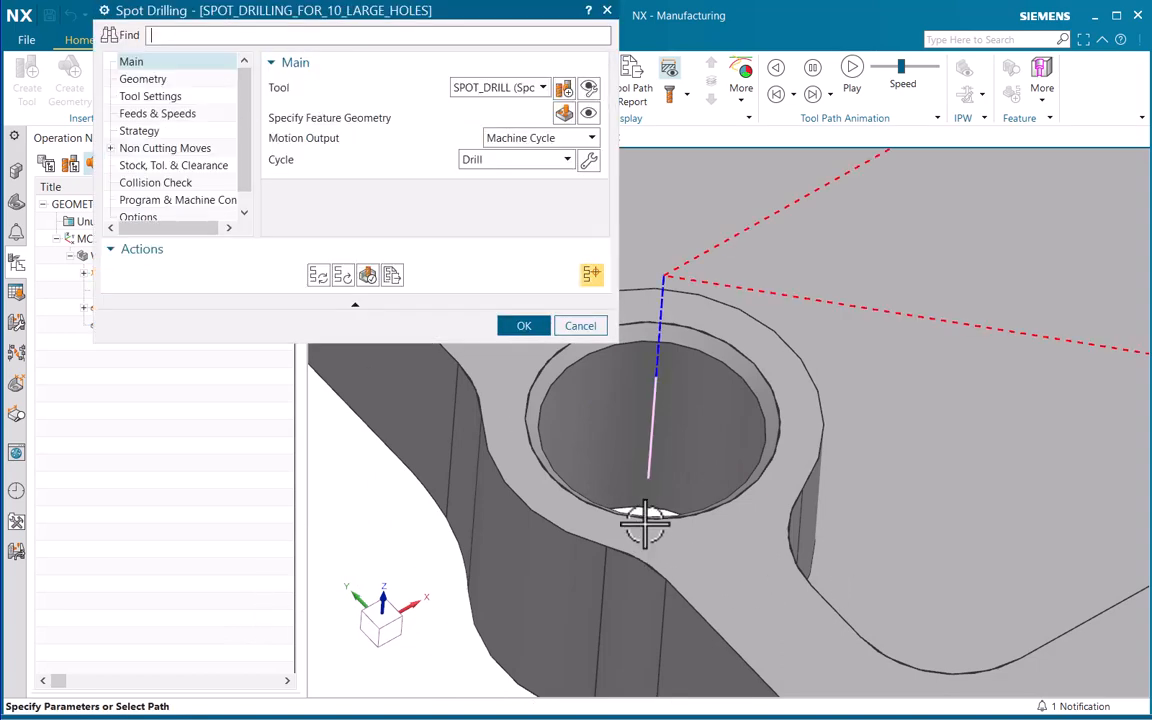
scroll(722, 400, "down", 8)
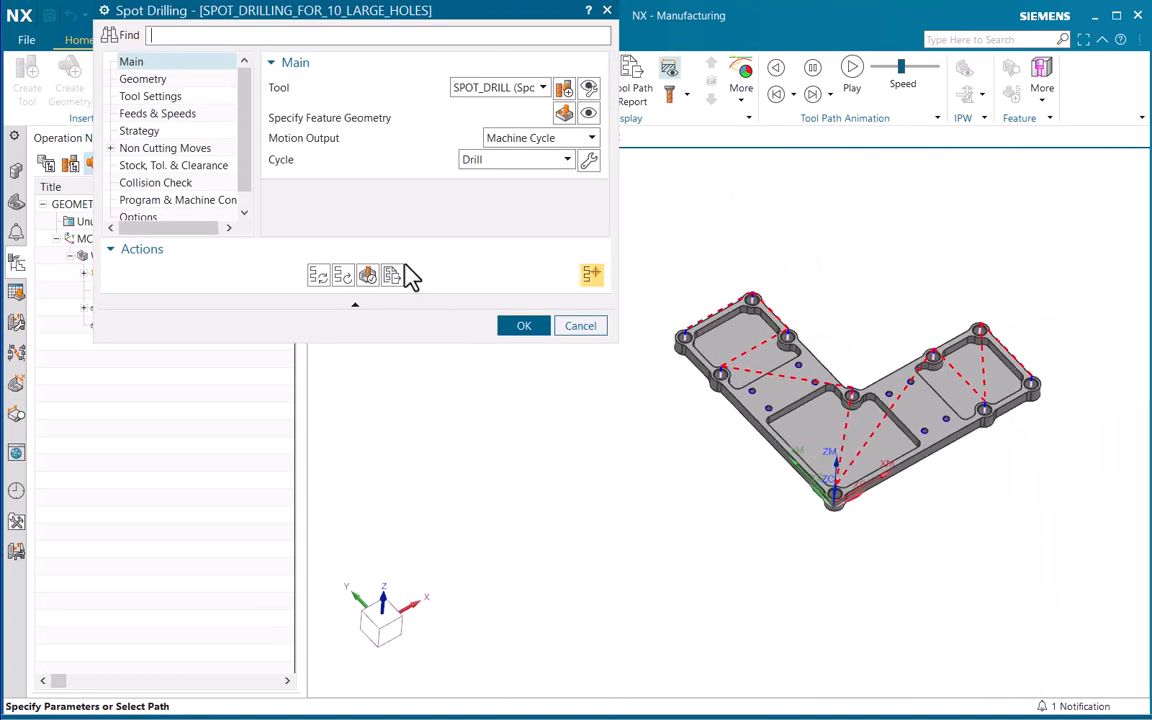
left_click(368, 277)
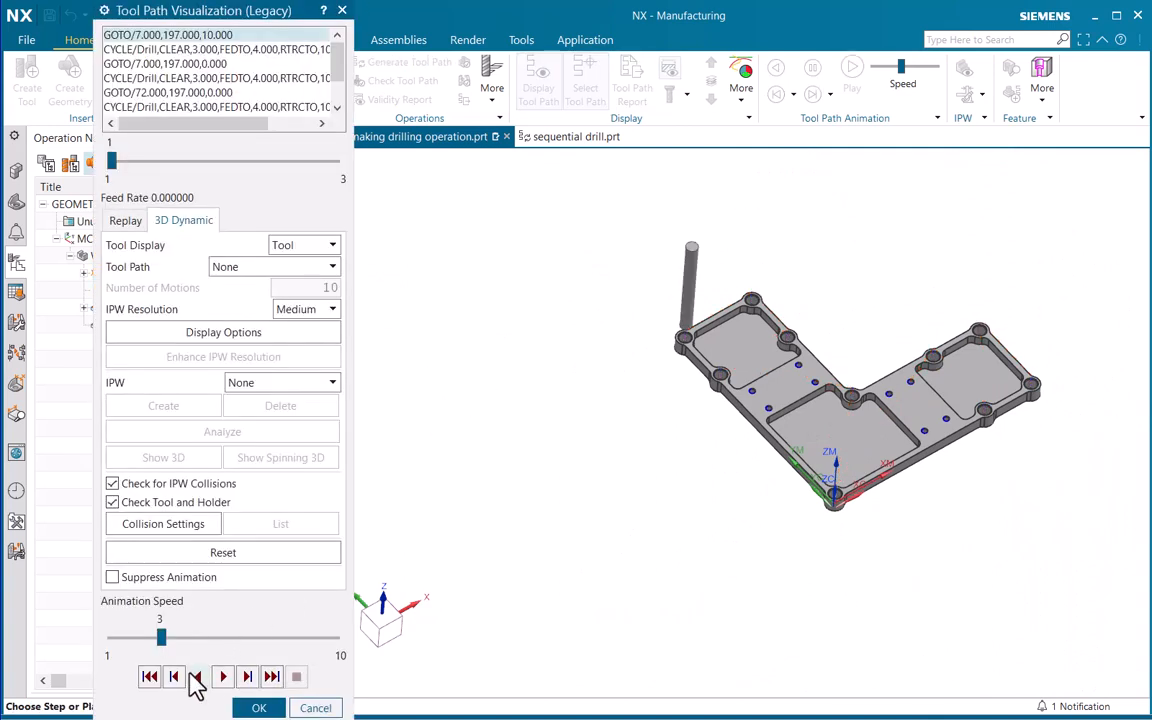
left_click(223, 676)
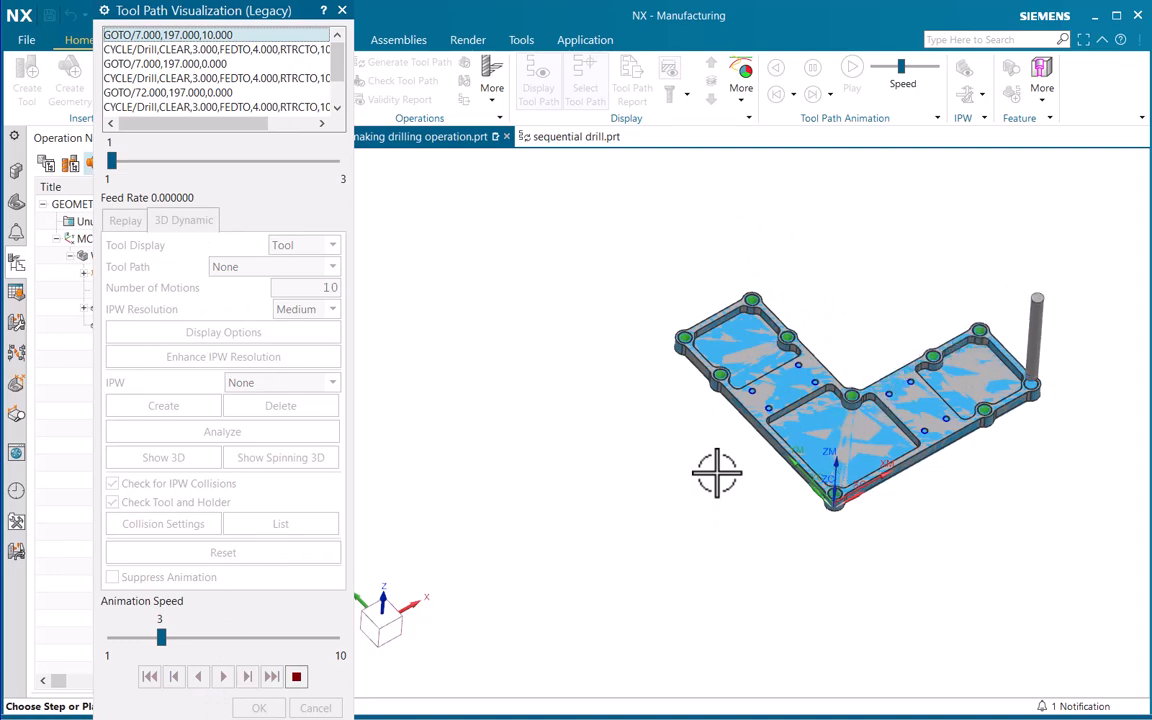
scroll(693, 262, "up", 3)
scroll(693, 262, "up", 3)
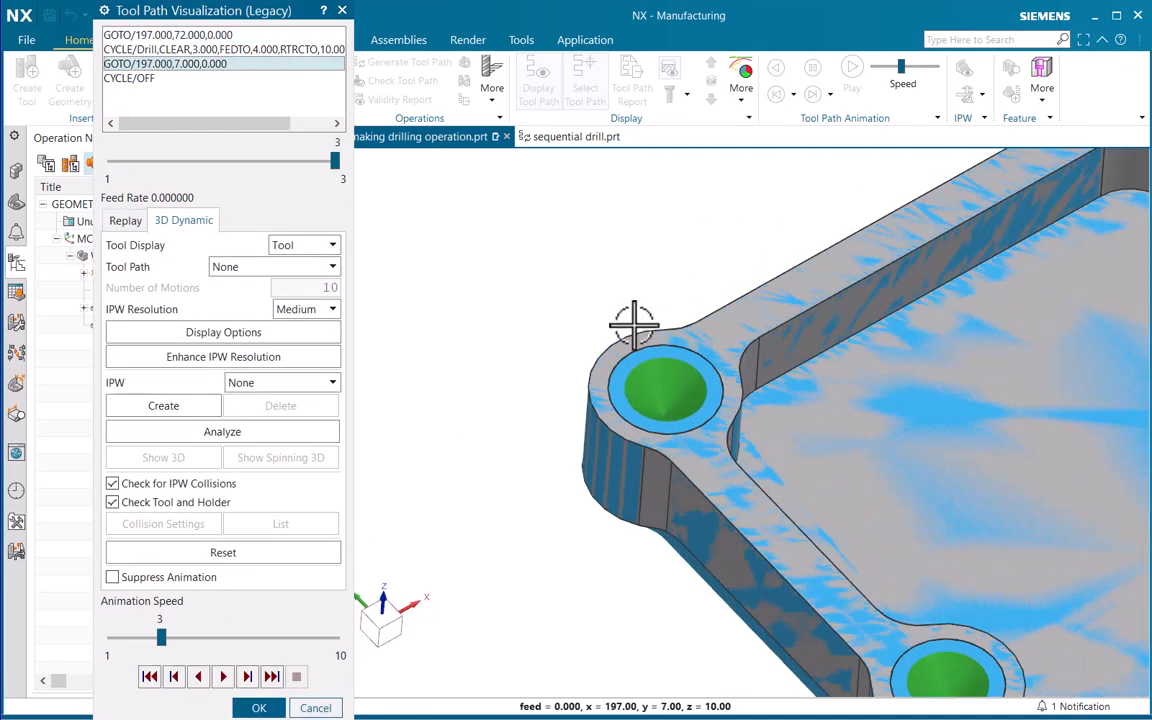
scroll(630, 345, "down", 3)
middle_click_drag(830, 380, 671, 393, "shift")
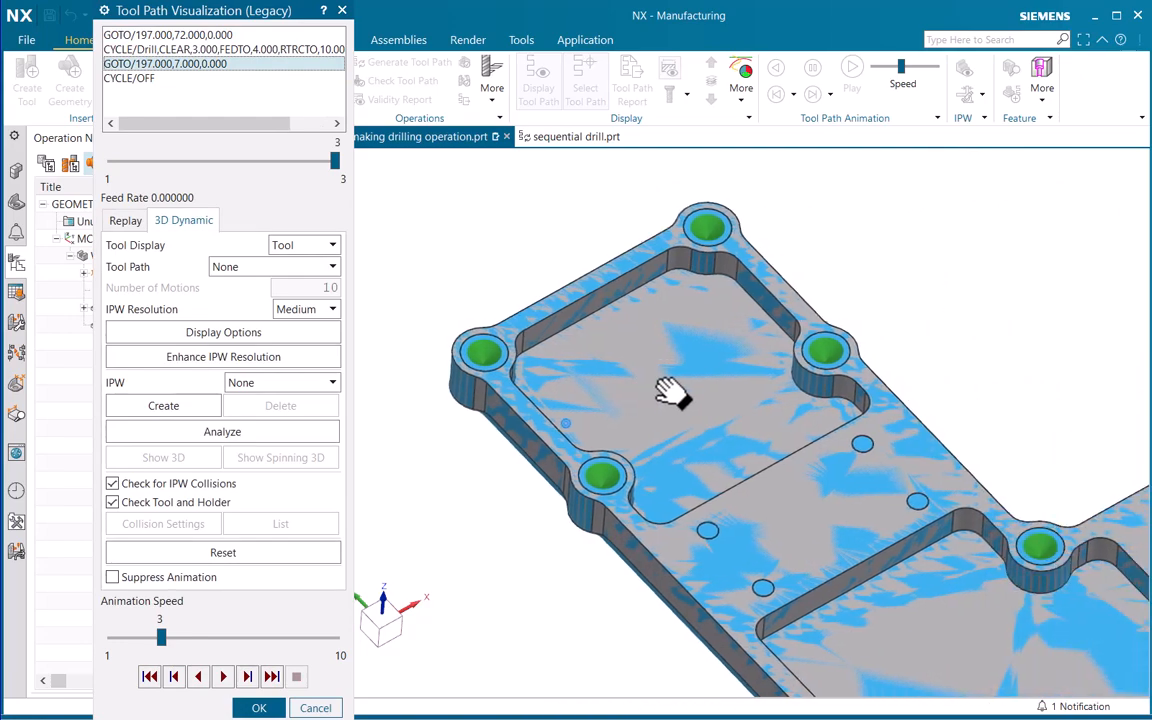
scroll(622, 399, "down", 4)
left_click(268, 706)
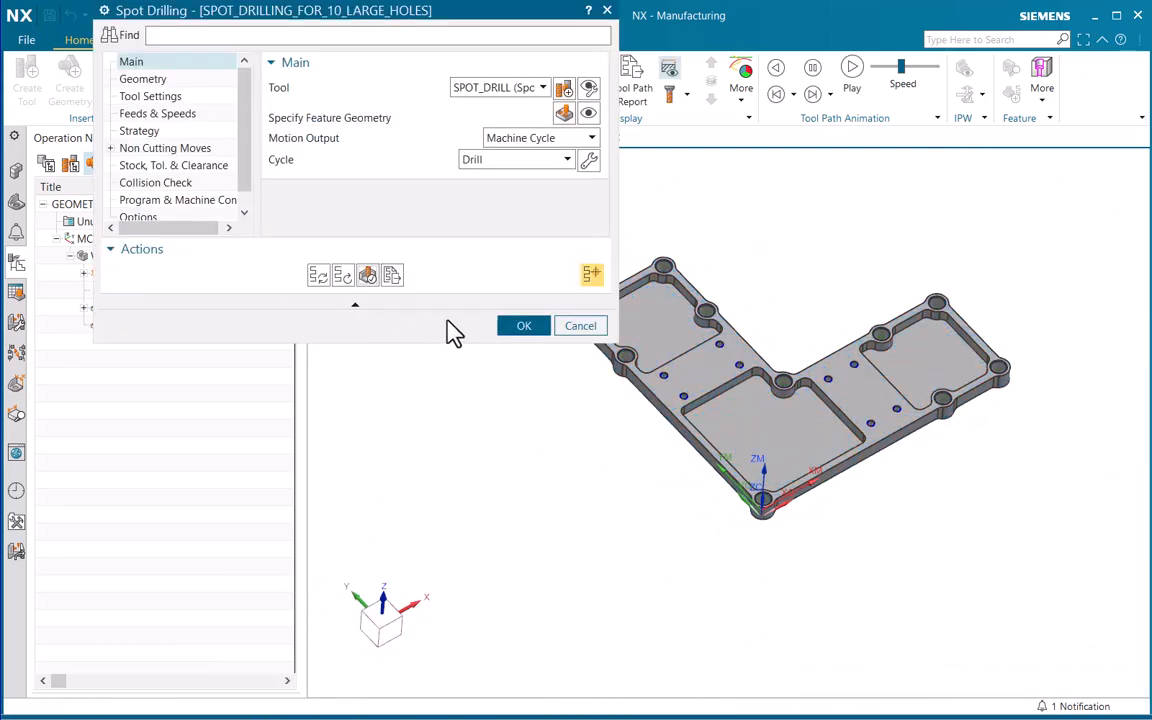
left_click(522, 326)
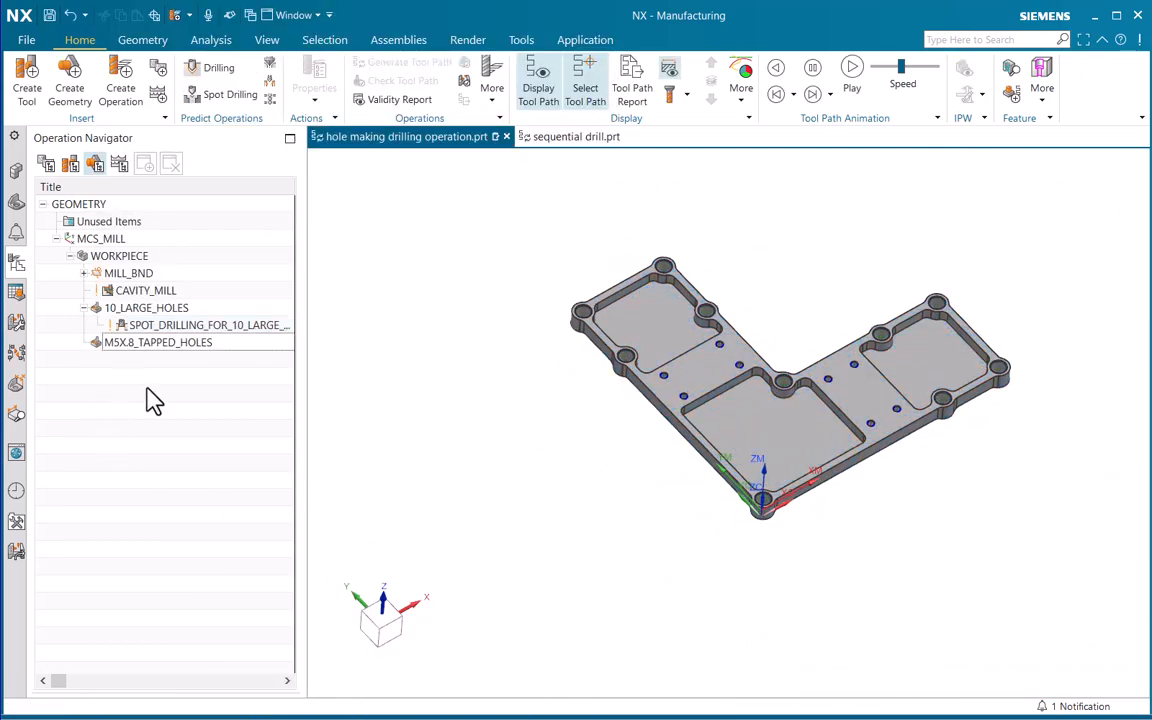
Review the spot drilling tool path and the 10_LARGE_HOLES and M5X.8_TAPPED_HOLES geometry groups
left_click(205, 326)
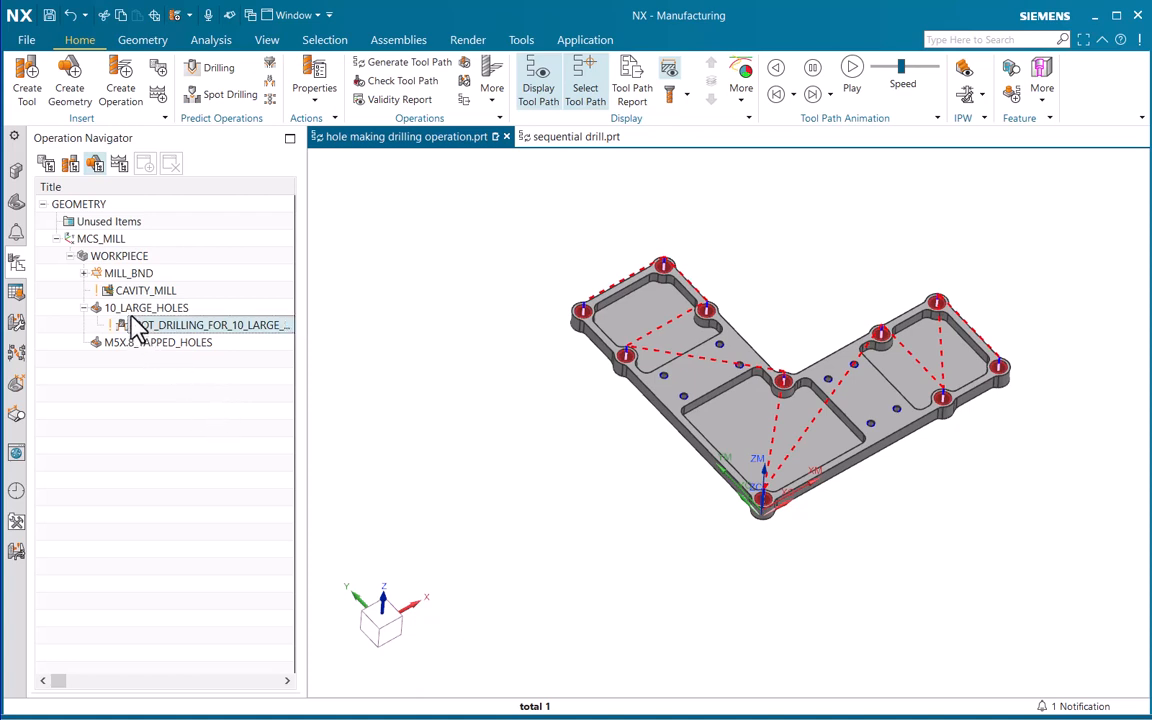
mouse_move(125, 316)
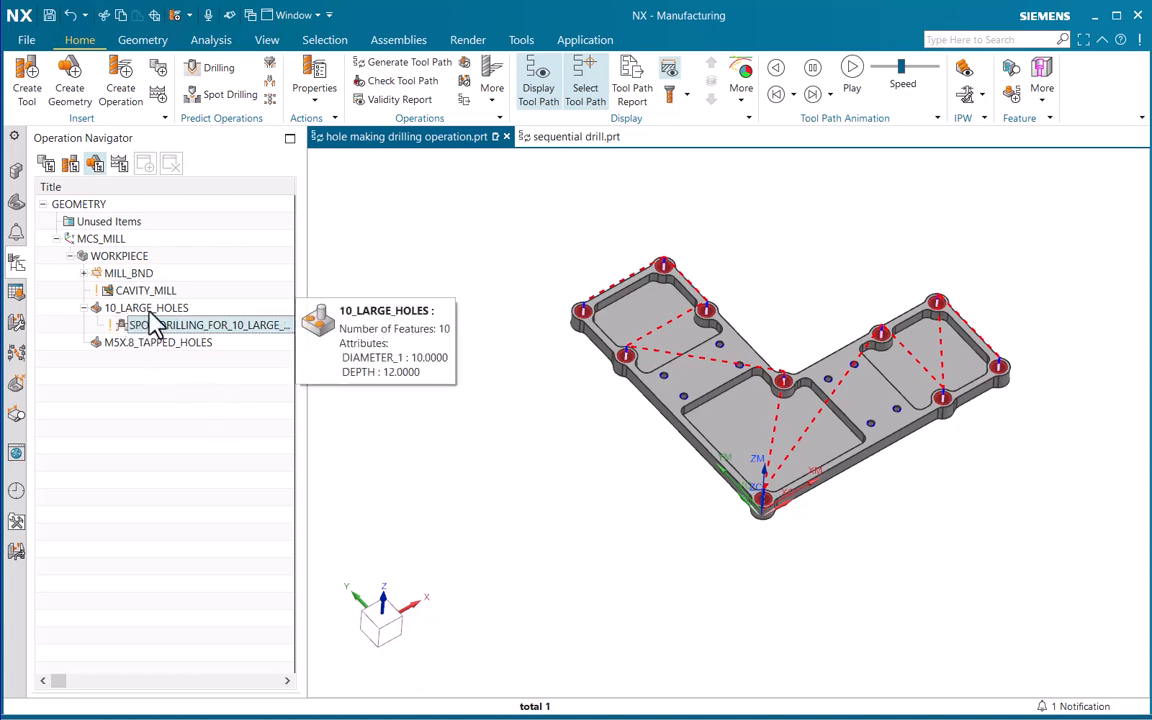
left_click(168, 402)
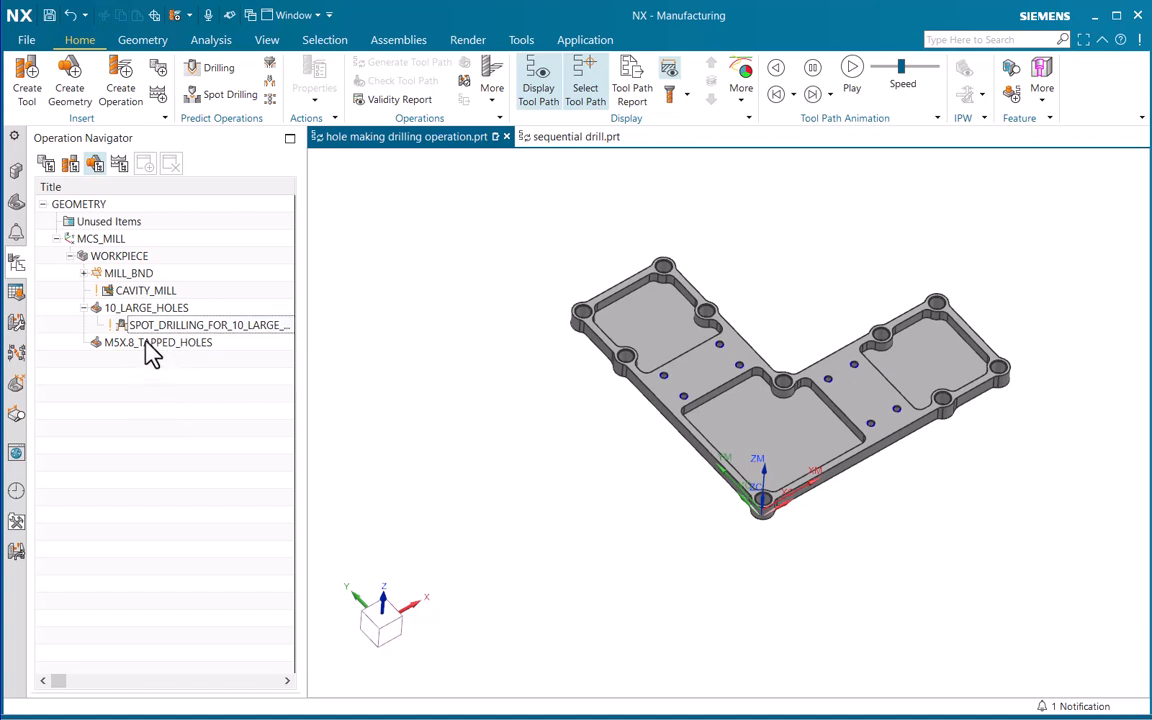
left_click(165, 342)
left_click(170, 392)
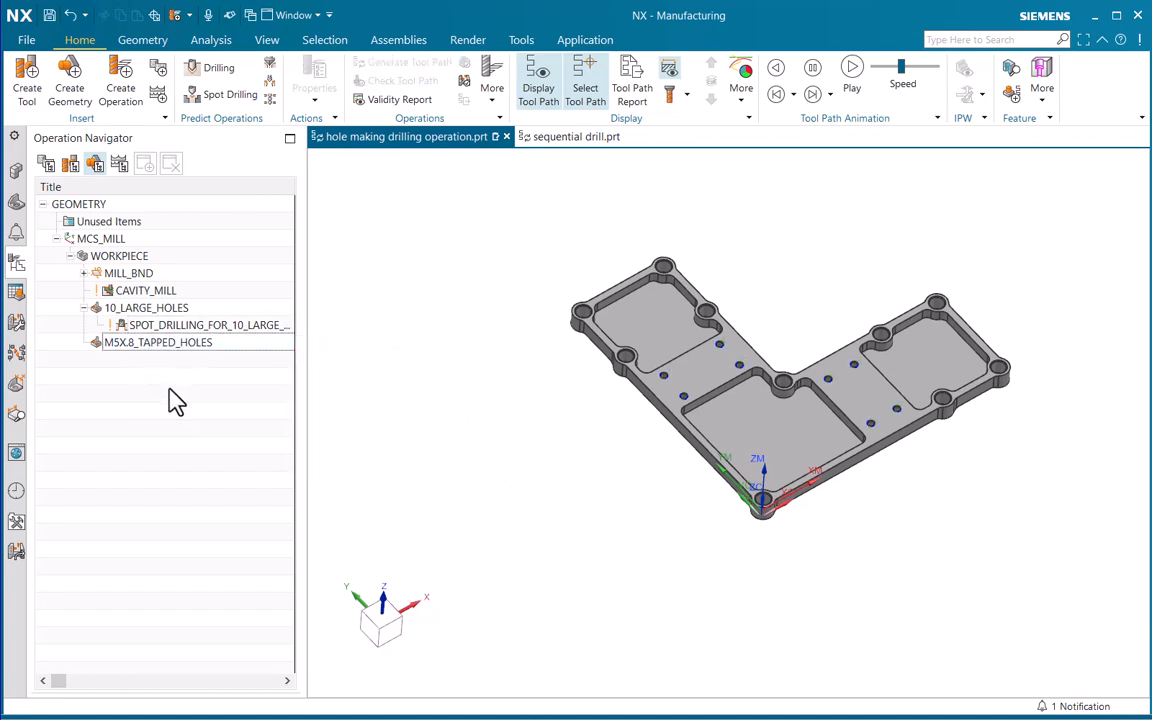
Create a Spot Drilling operation named SPOT_DRILLING_FOR_8_TAP_HOLES with the SPOT_DRILL tool, M5X.8_TAPPED_HOLES geometry and DRILL_METHOD
left_click(130, 100)
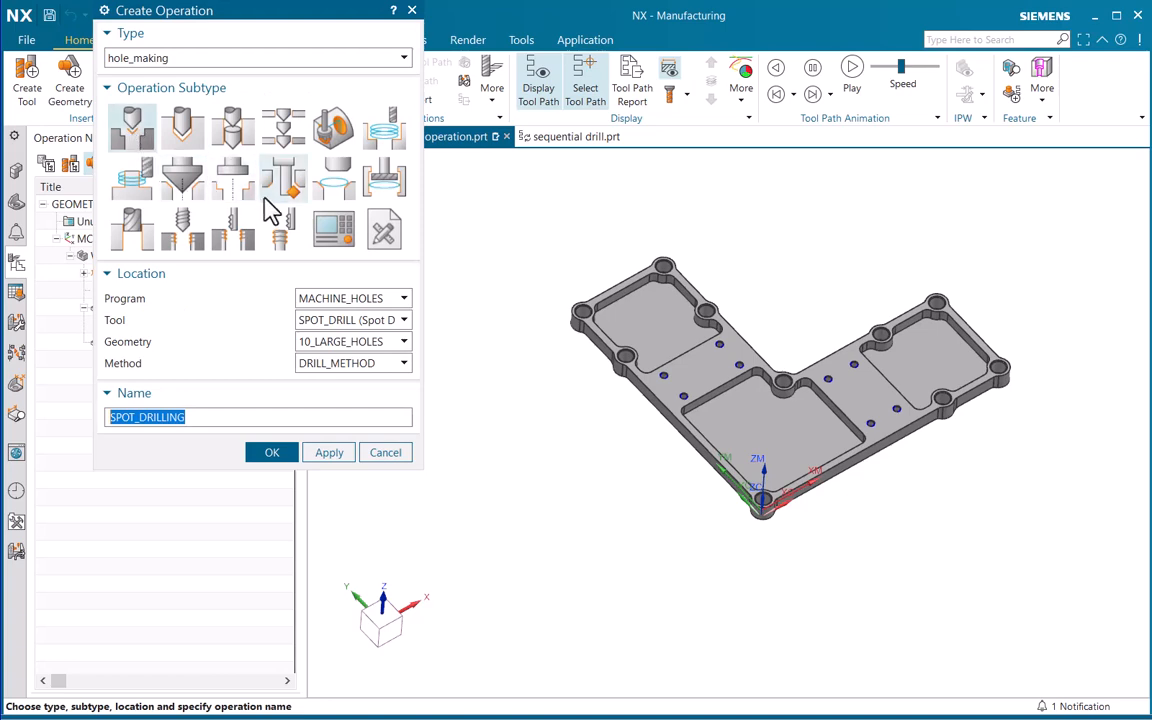
left_click(136, 138)
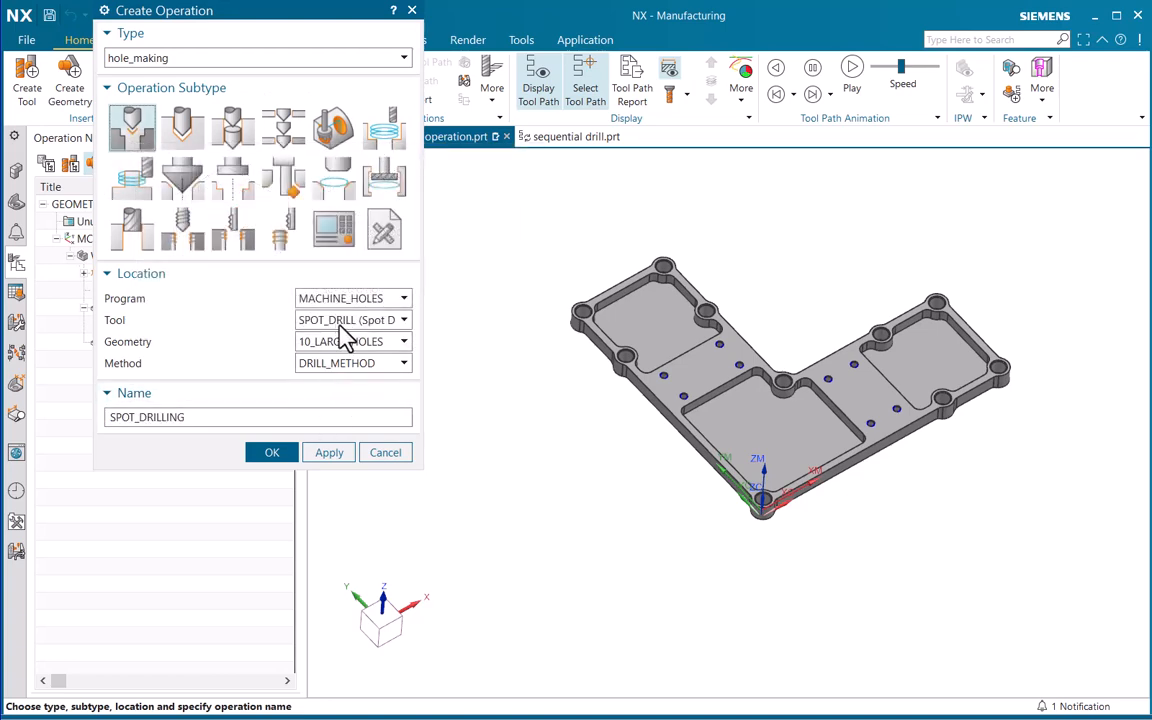
left_click(358, 322)
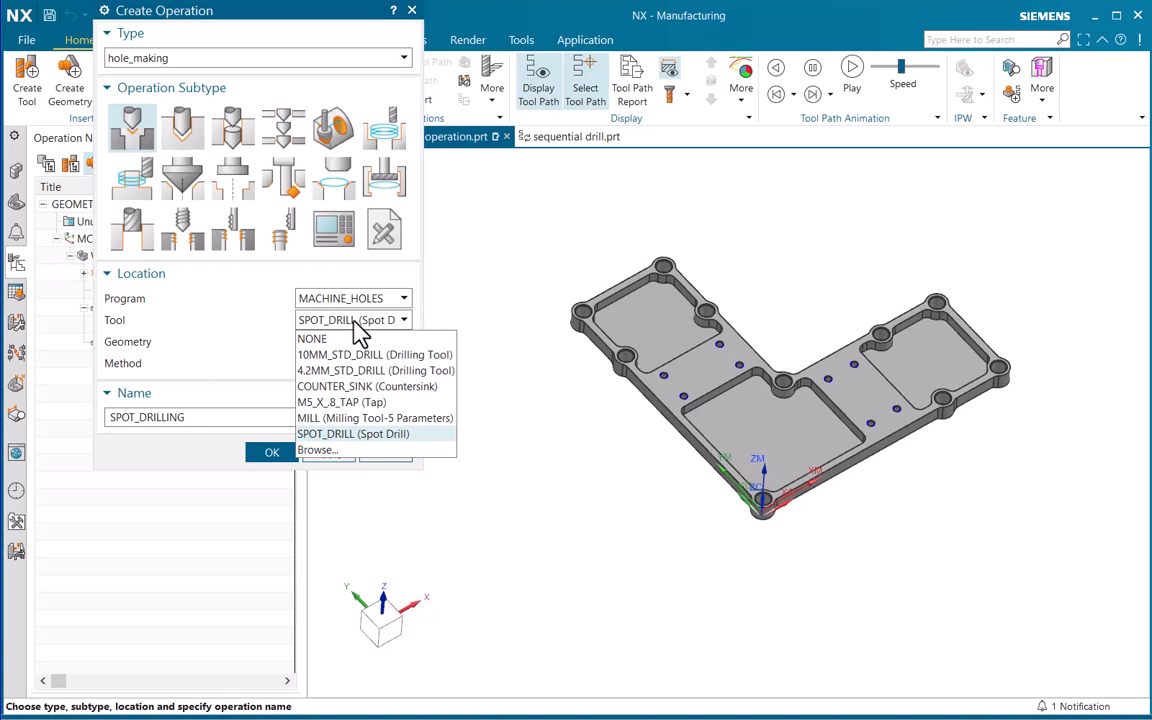
left_click(342, 436)
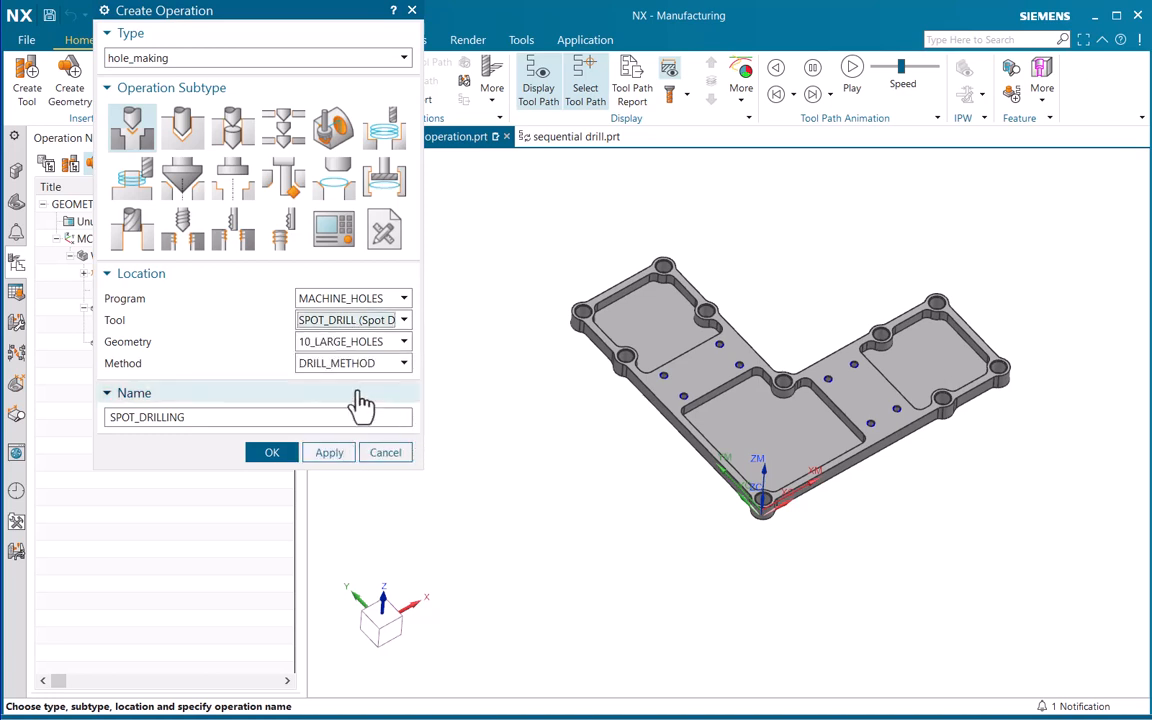
left_click(337, 344)
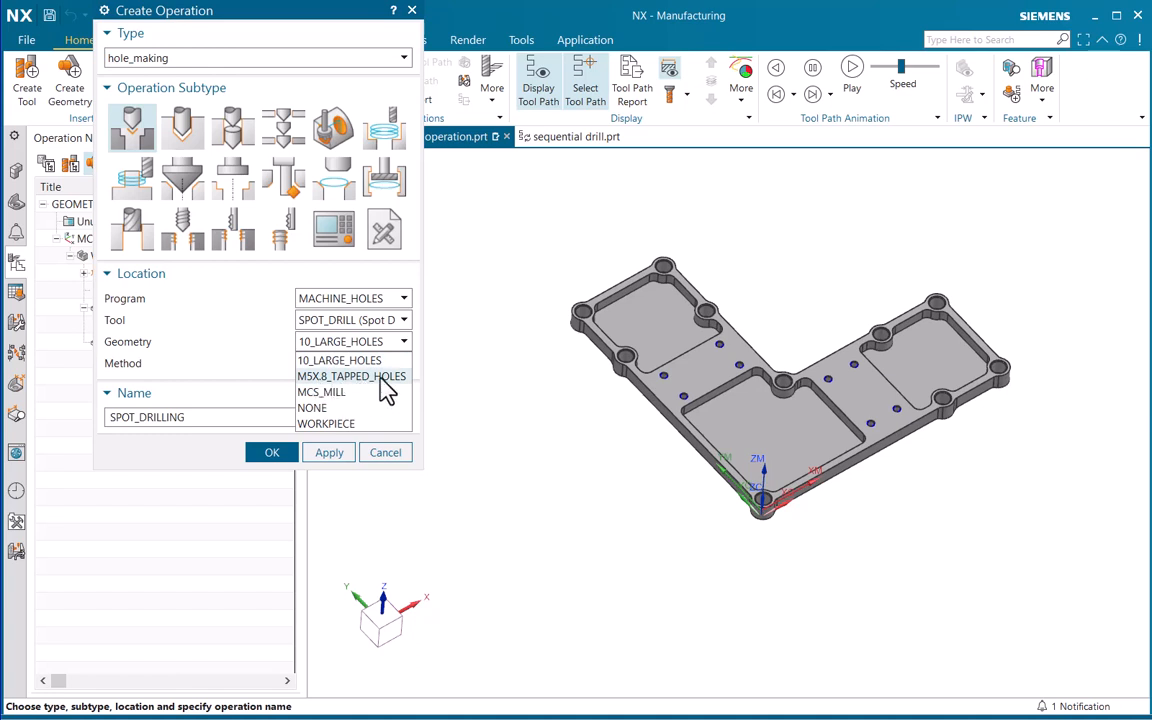
left_click(381, 378)
left_click(363, 363)
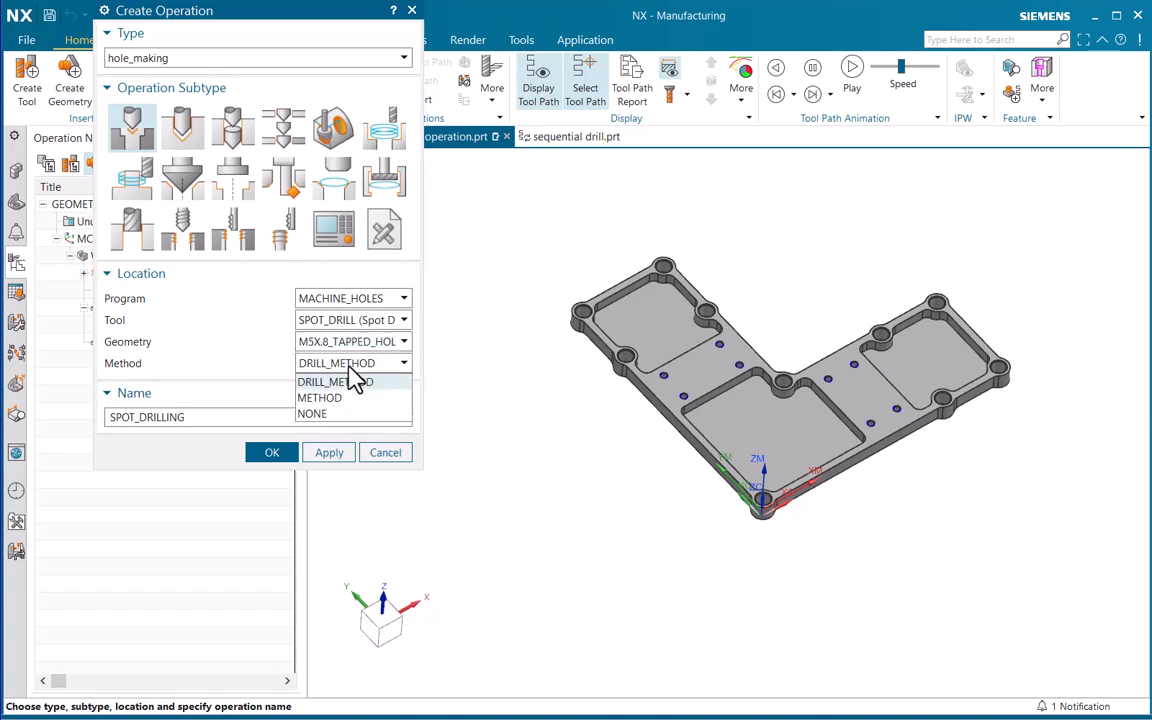
left_click(362, 378)
left_click(284, 417)
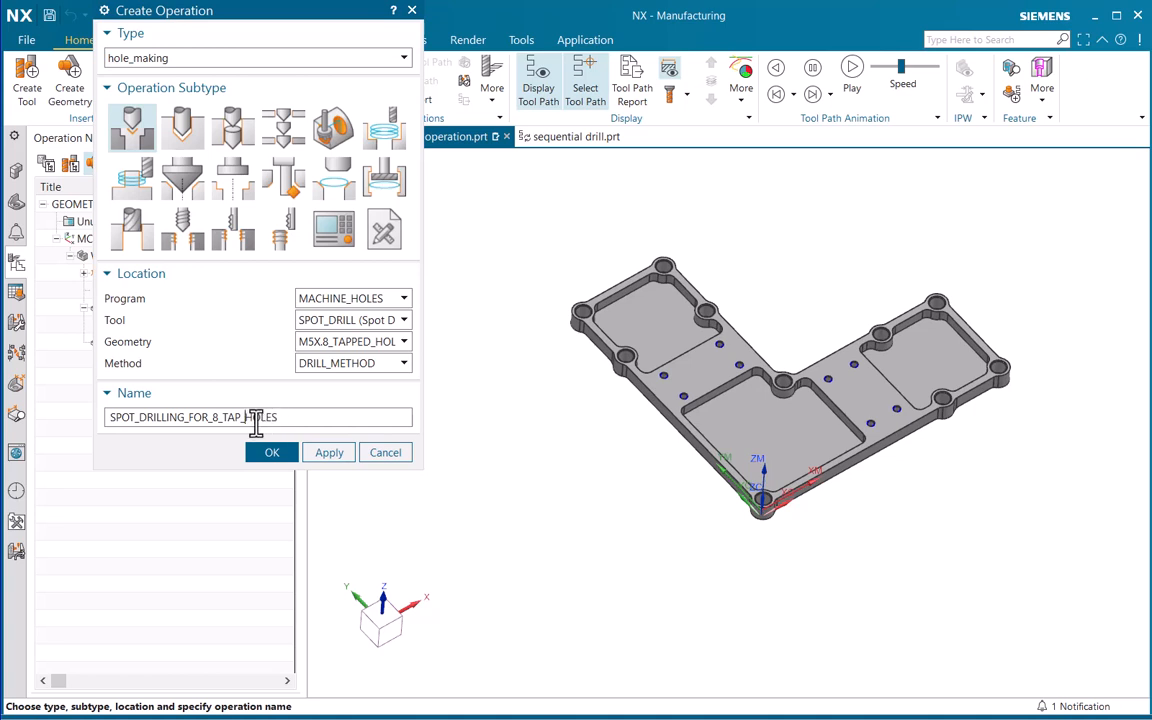
left_click(271, 452)
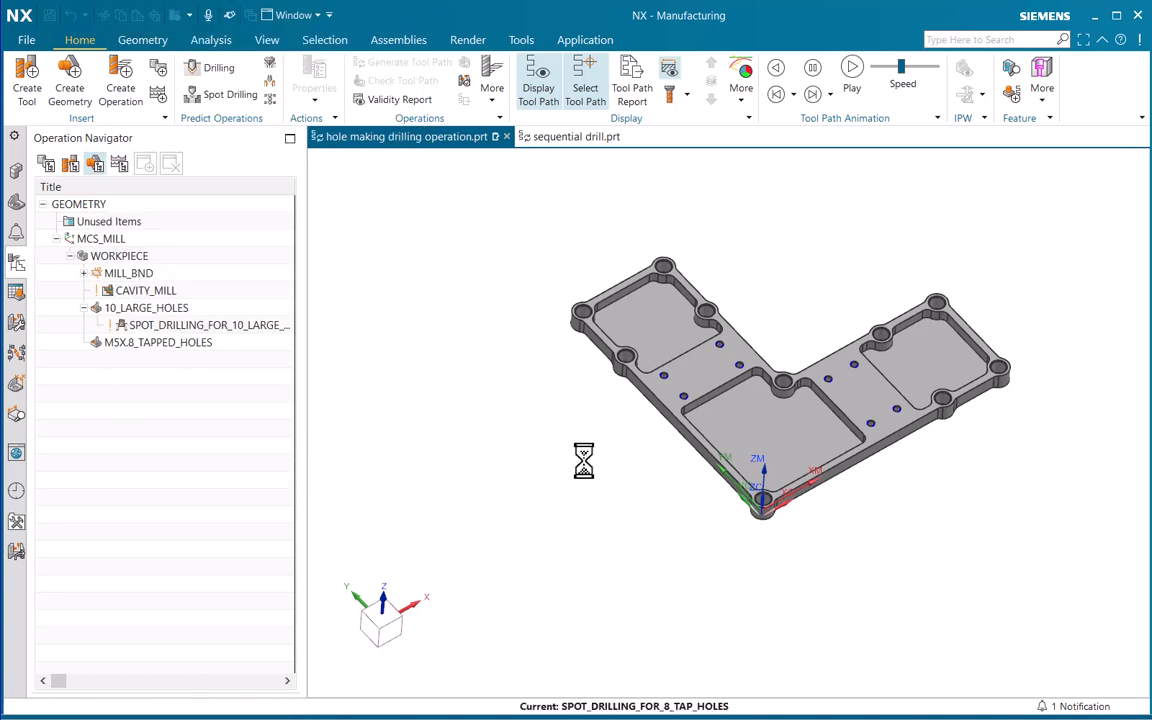
Check the tool assigned to the tapped-hole spot drilling operation and display its feature geometry on the part
left_click_drag(340, 25, 339, 91)
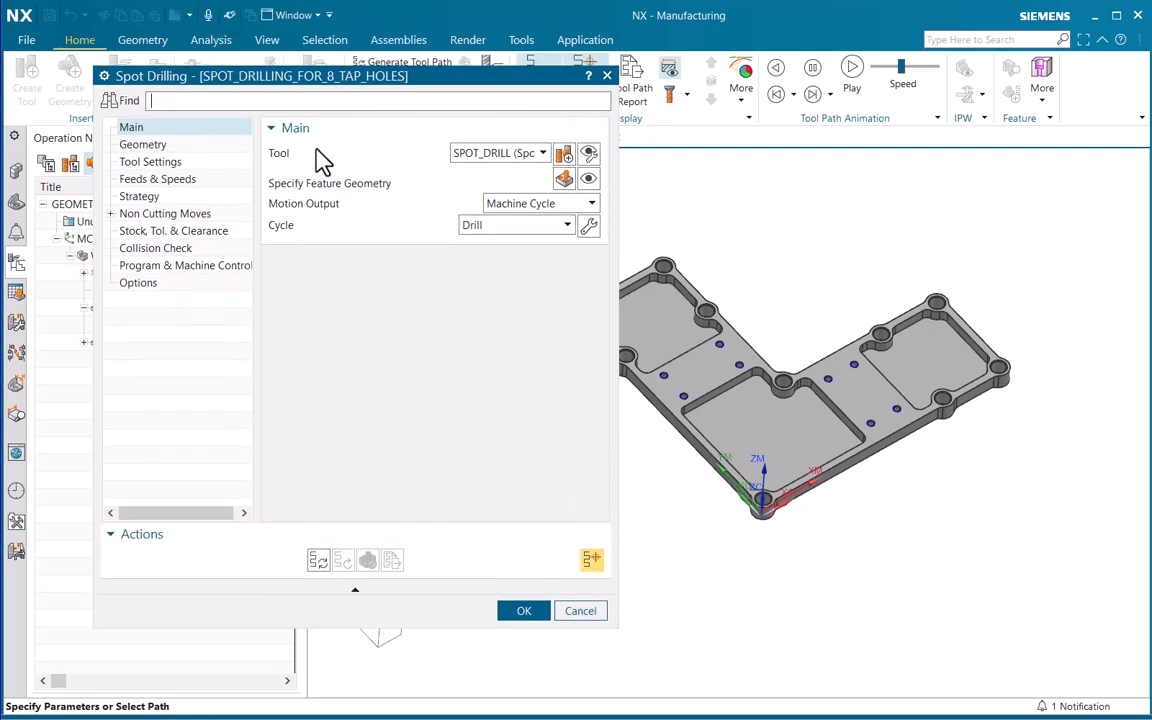
left_click(518, 158)
left_click(514, 154)
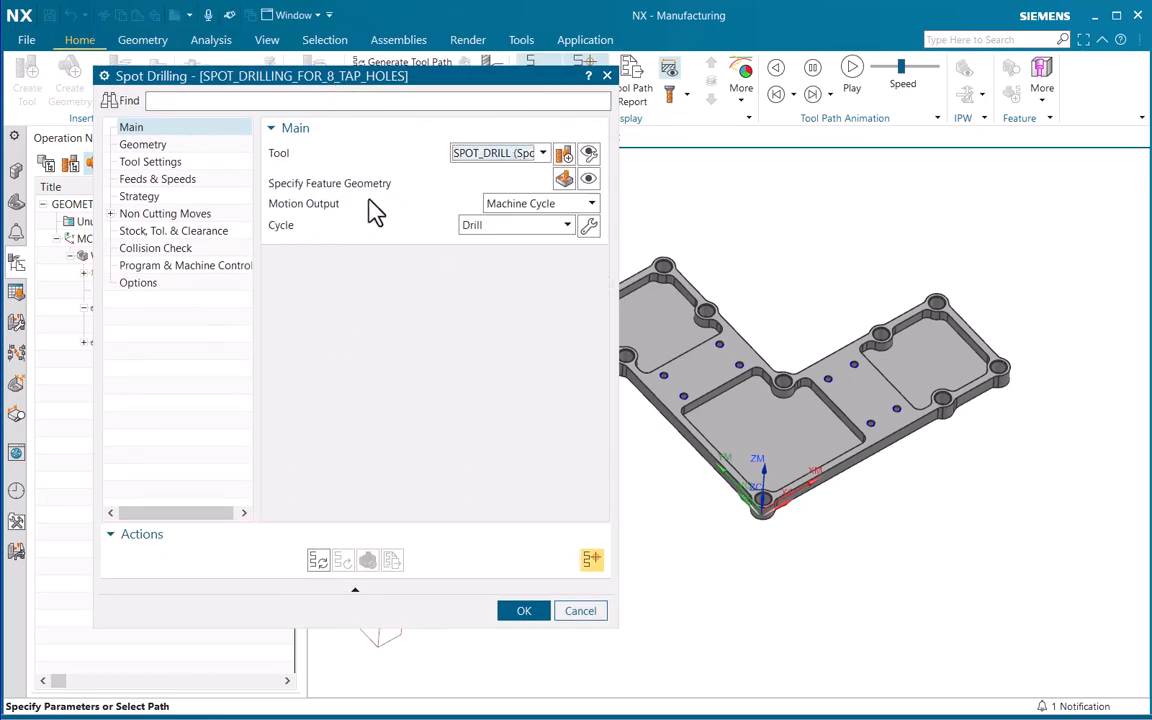
left_click(592, 182)
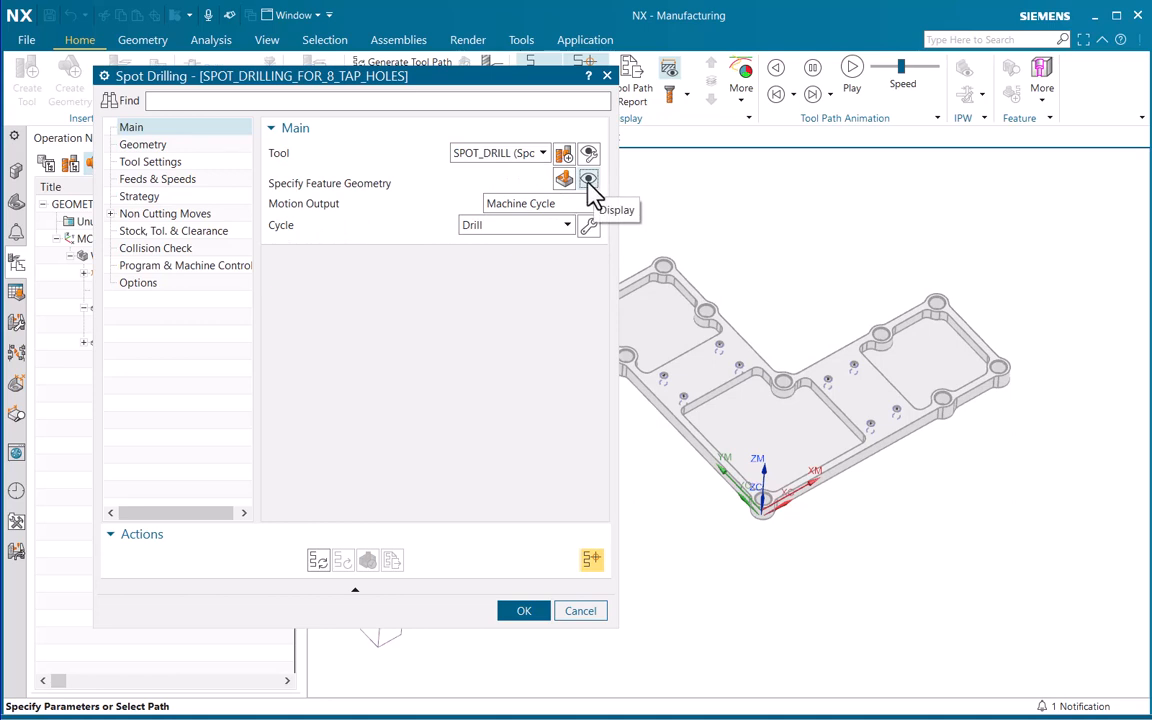
Generate the spot drilling tool path for the 8 tapped holes and examine it on the part
left_click(318, 568)
scroll(688, 240, "up", 5)
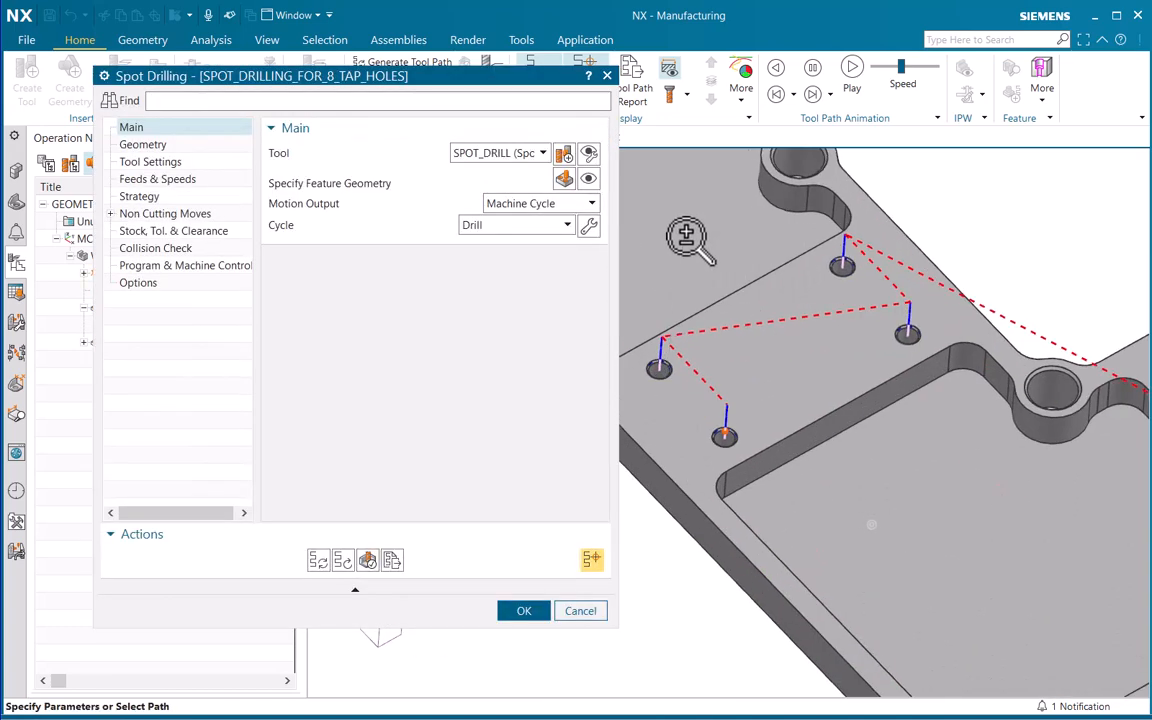
scroll(700, 310, "up", 2)
scroll(705, 314, "down", 6)
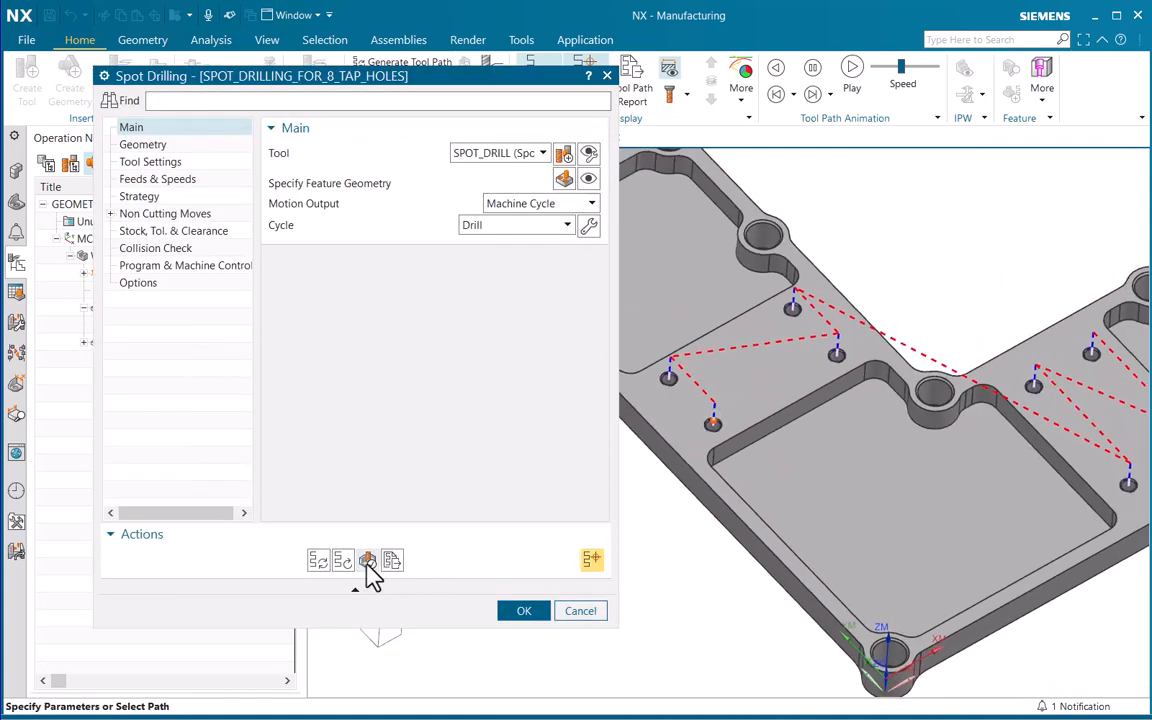
Simulate the tapped-hole spot drilling in 3D Dynamic and inspect one of the spot-drilled tapped holes up close
left_click(367, 561)
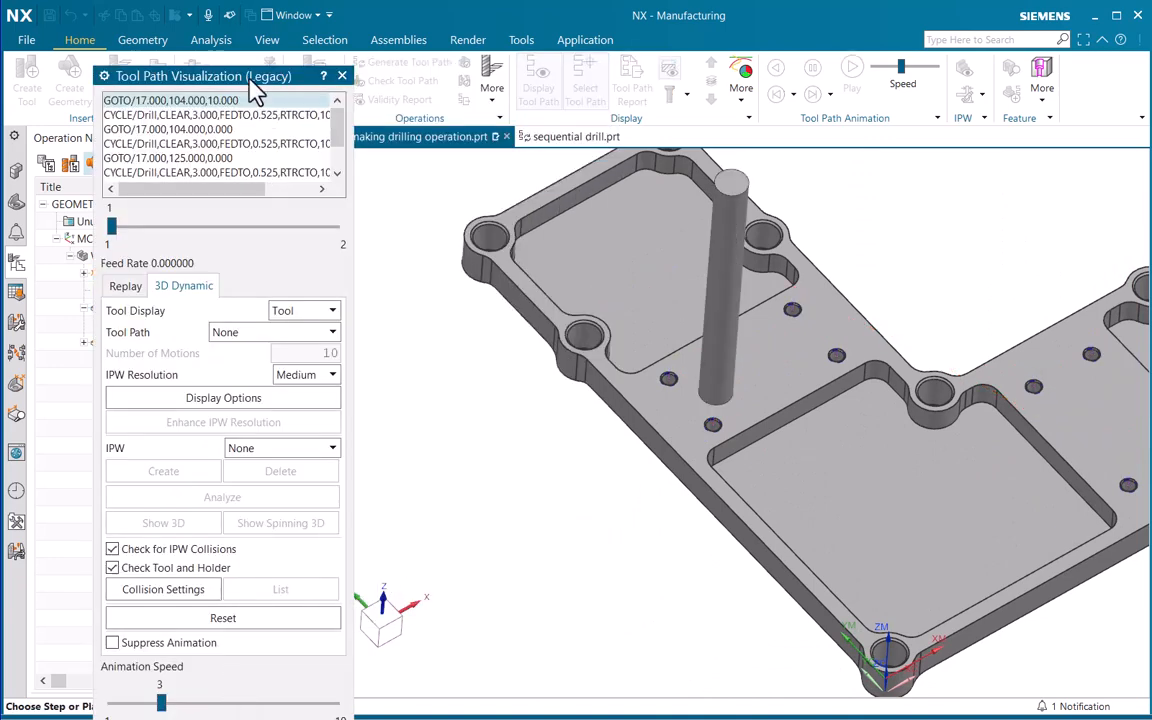
left_click_drag(255, 86, 282, 20)
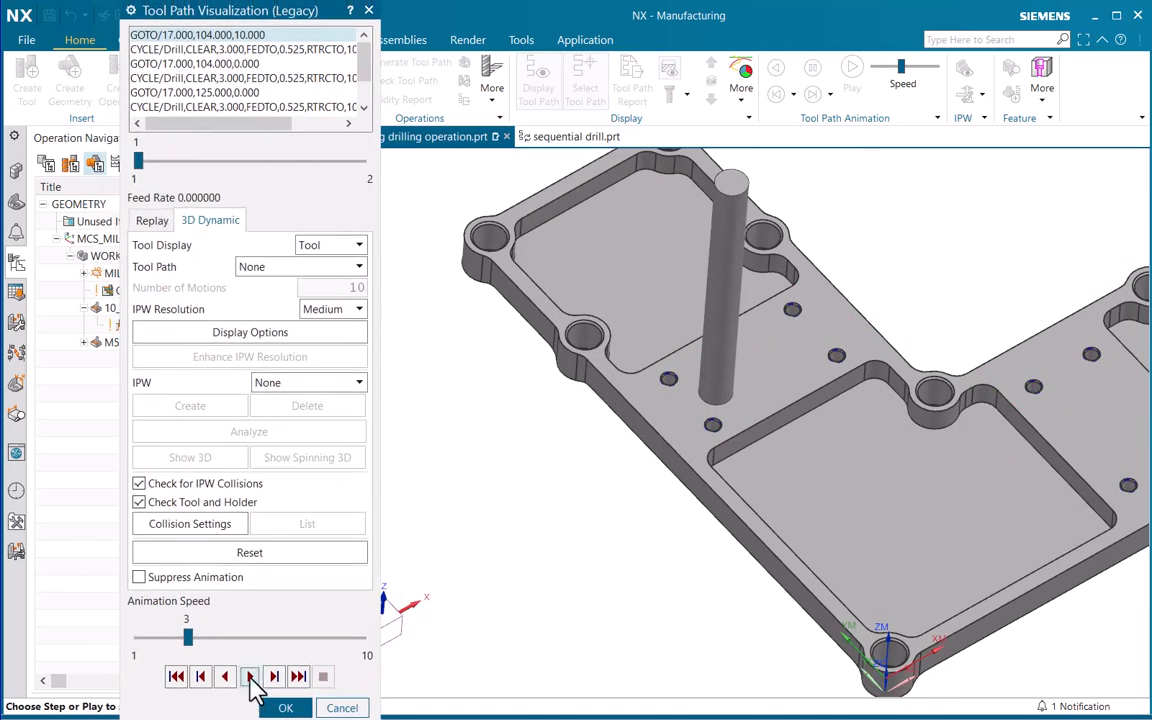
left_click(250, 677)
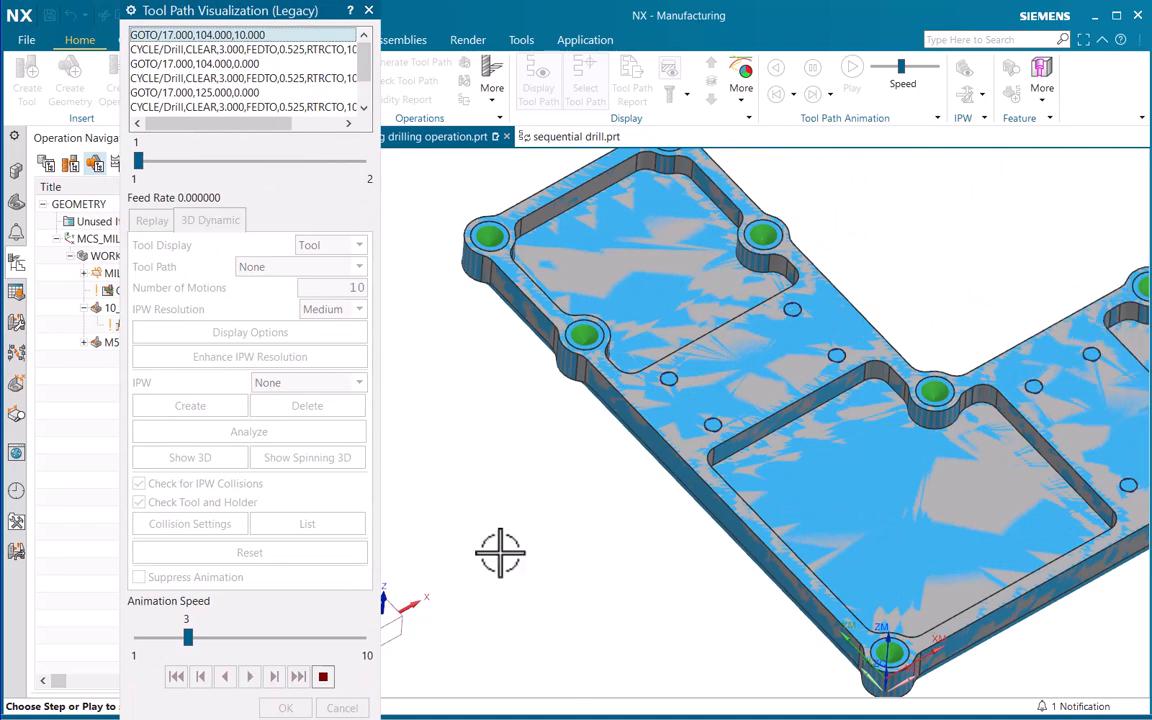
scroll(689, 337, "up", 8)
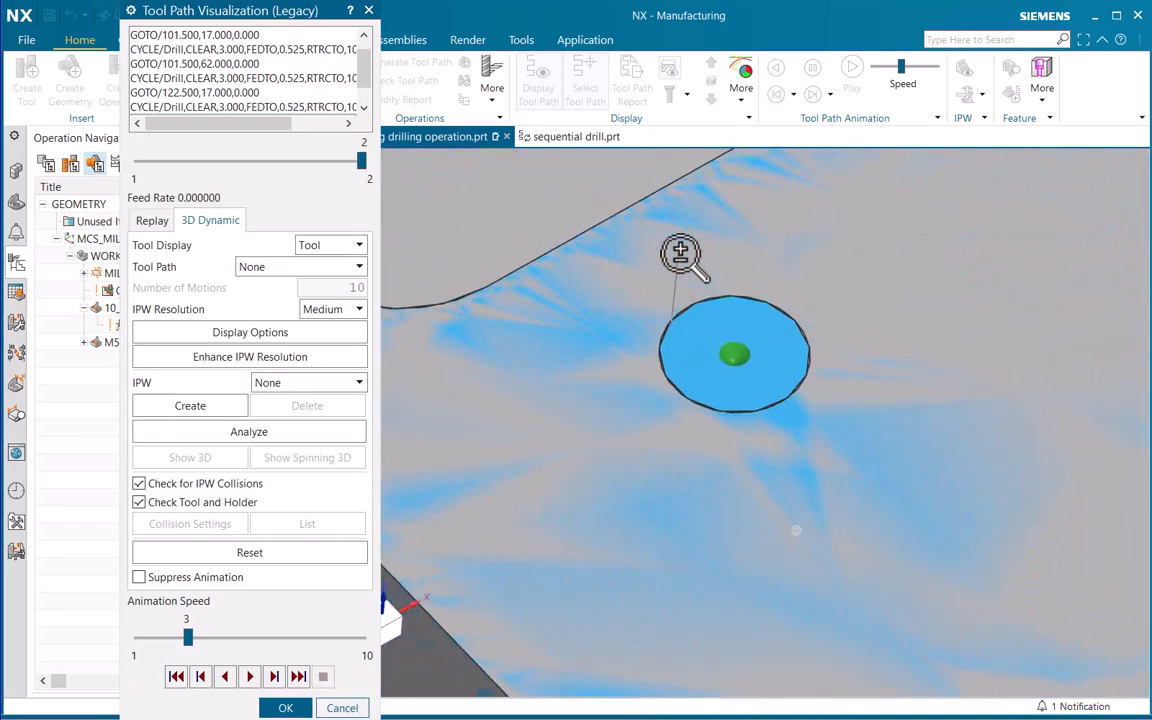
Close the simulation and make the tapped-hole spot drilling depth user defined with a value of 1
scroll(517, 531, "down", 5)
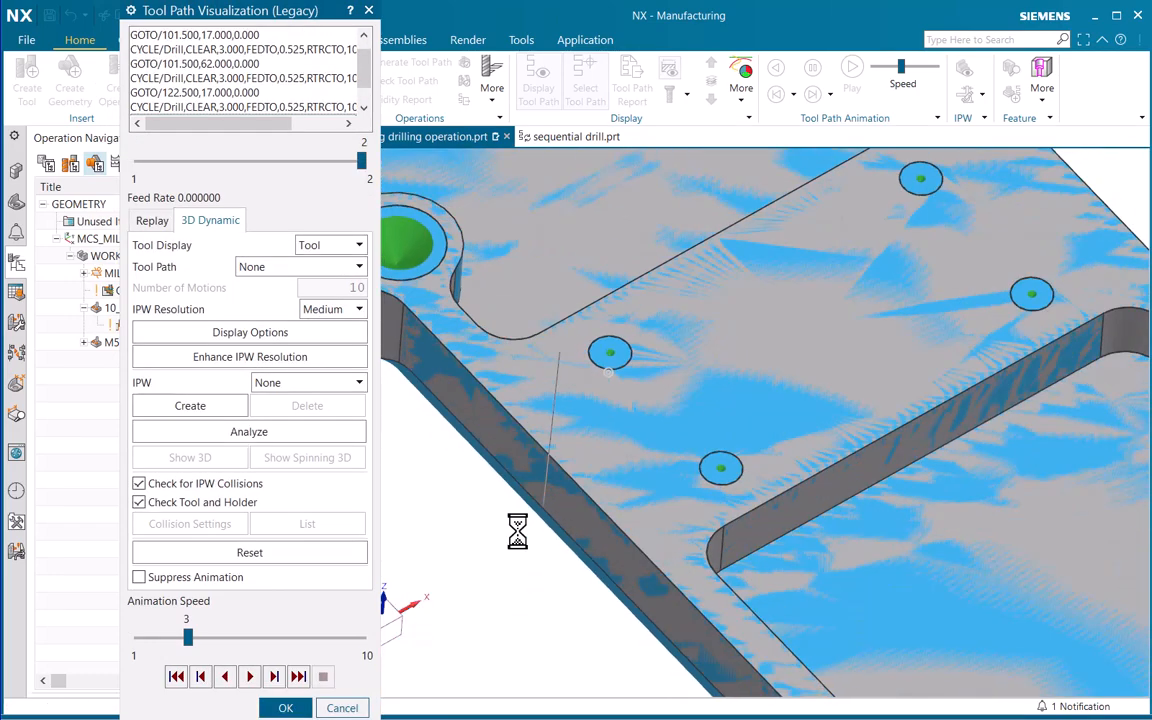
left_click(286, 707)
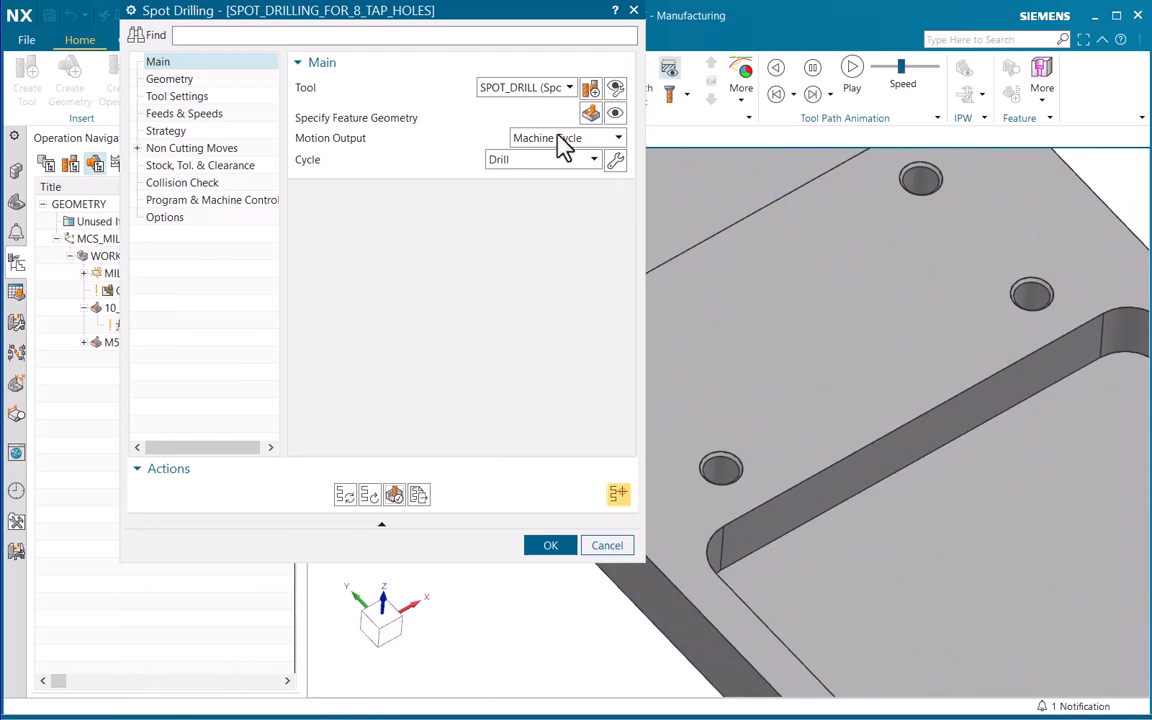
left_click(590, 114)
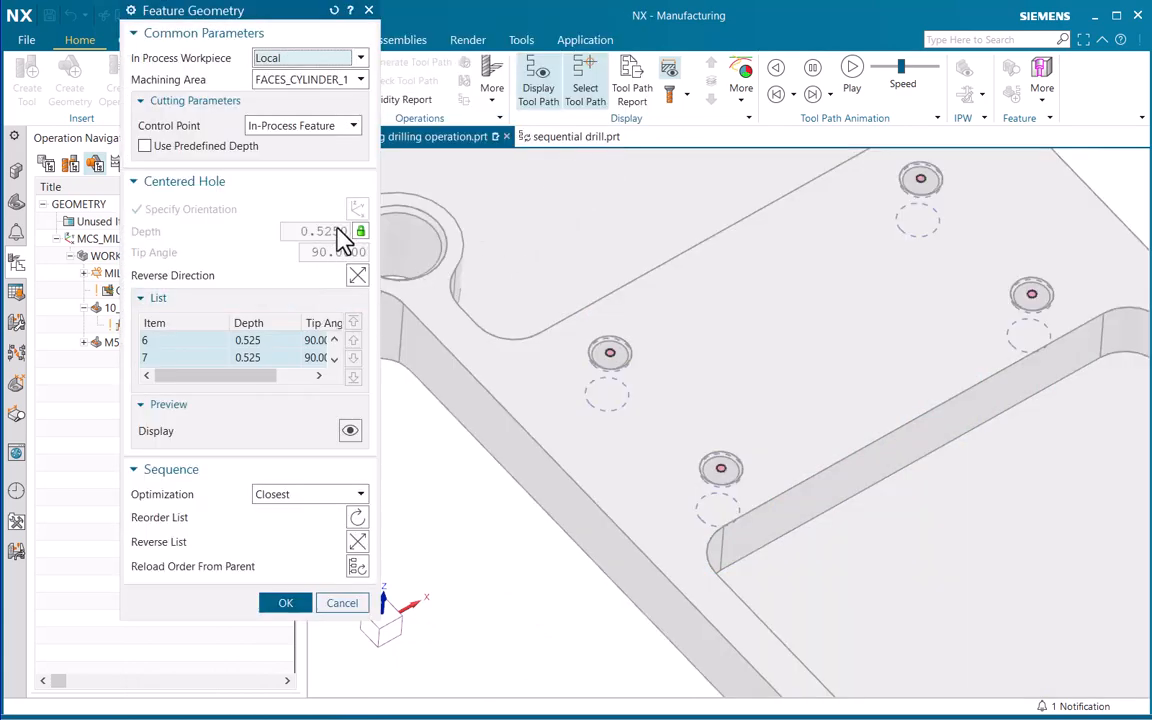
left_click(361, 233)
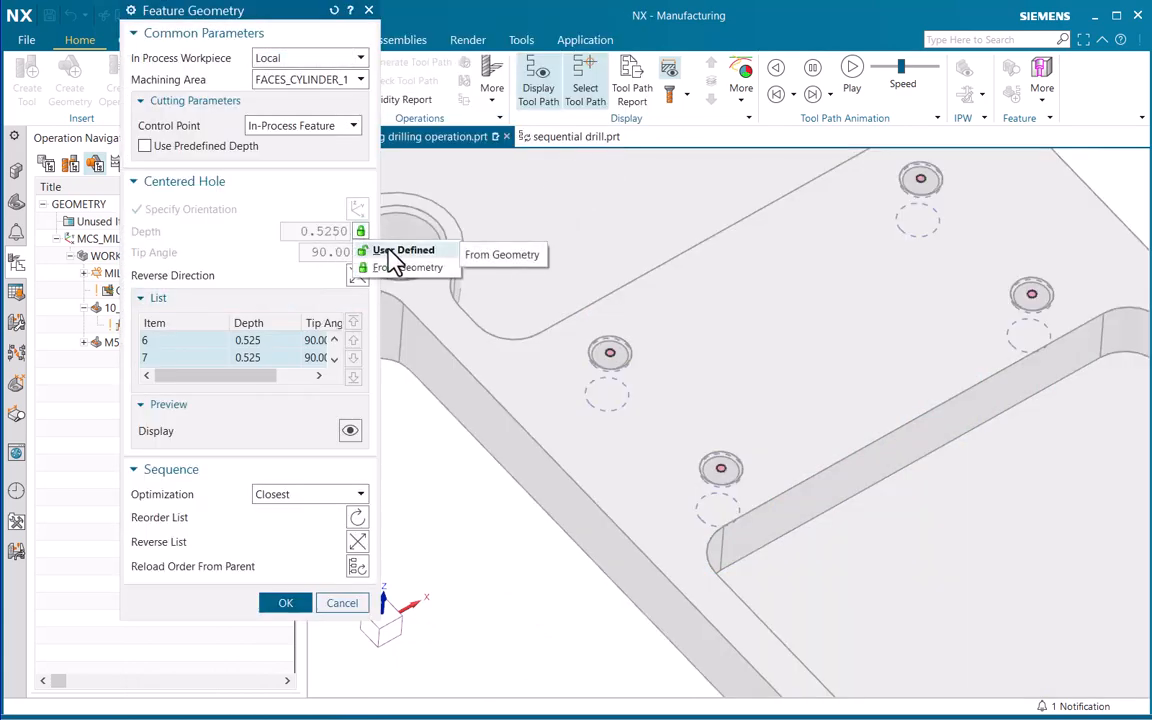
left_click(397, 251)
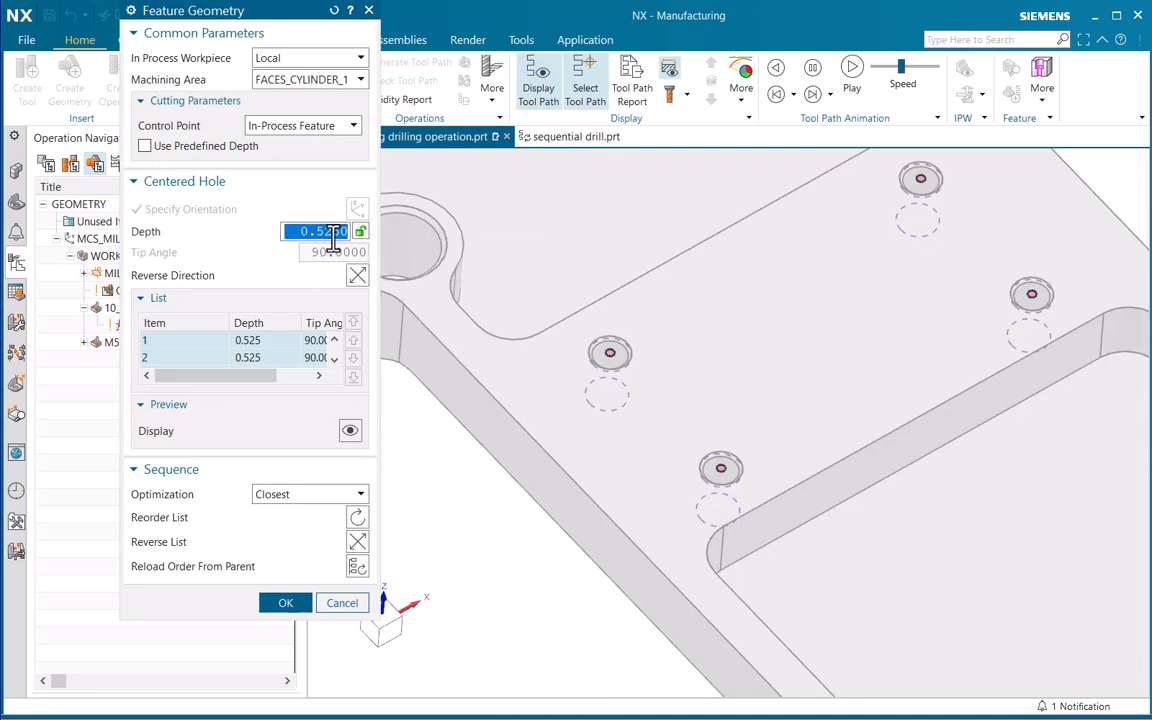
key("Return")
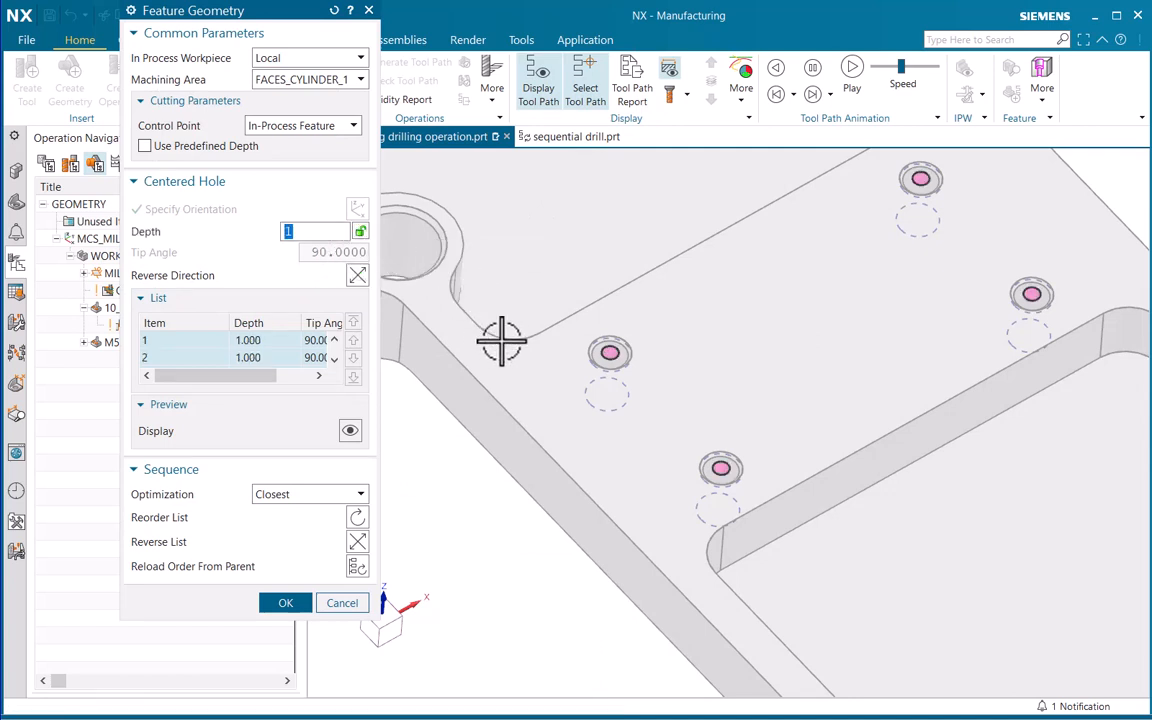
Set the user-defined spot drilling depth of the tapped holes to 1.5 and regenerate the tool path
scroll(612, 345, "up", 5)
scroll(652, 188, "down", 3)
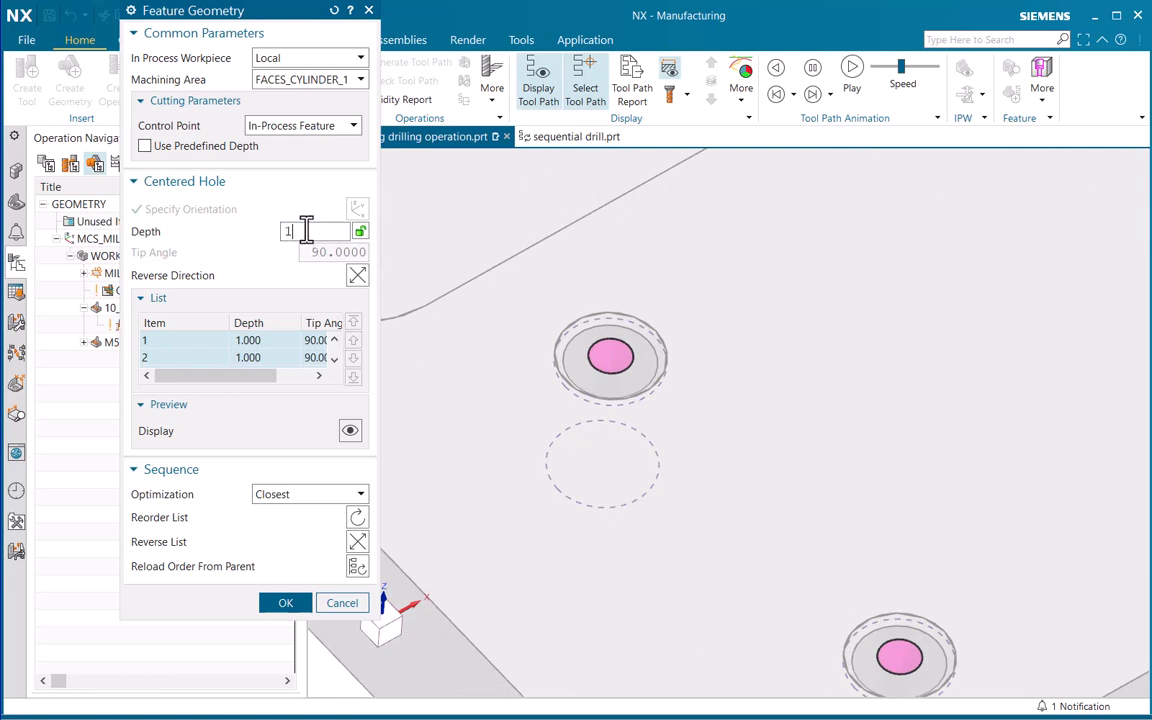
type("1.5")
key("Return")
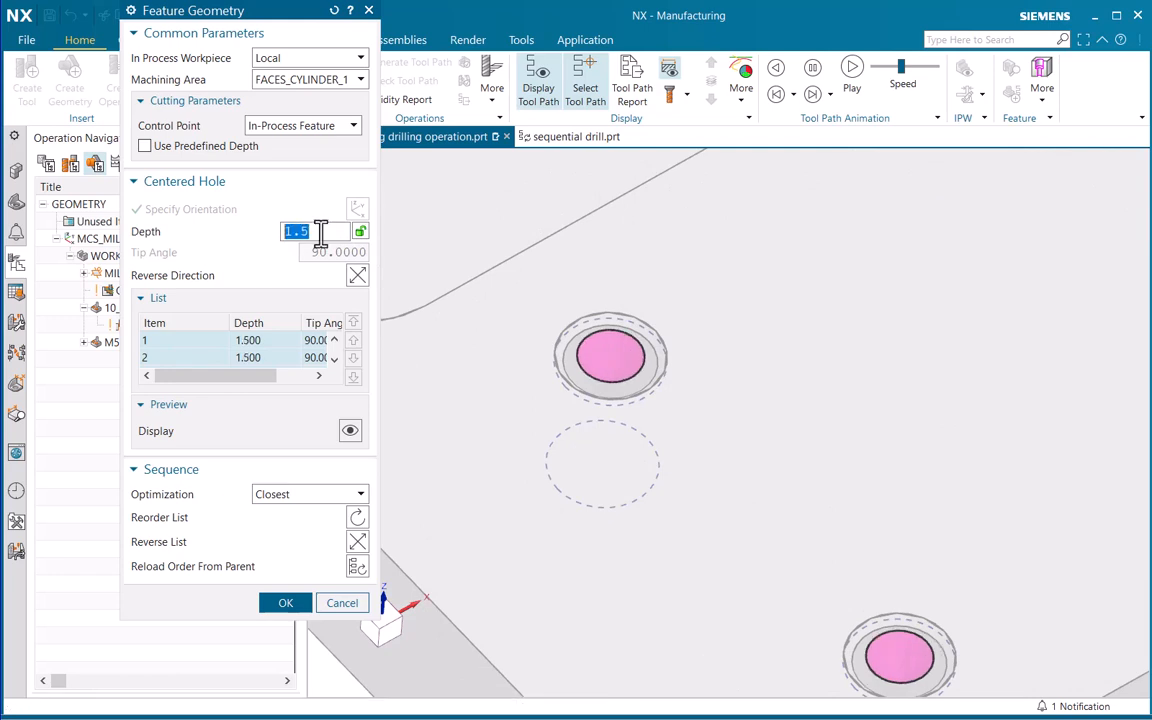
left_click(285, 602)
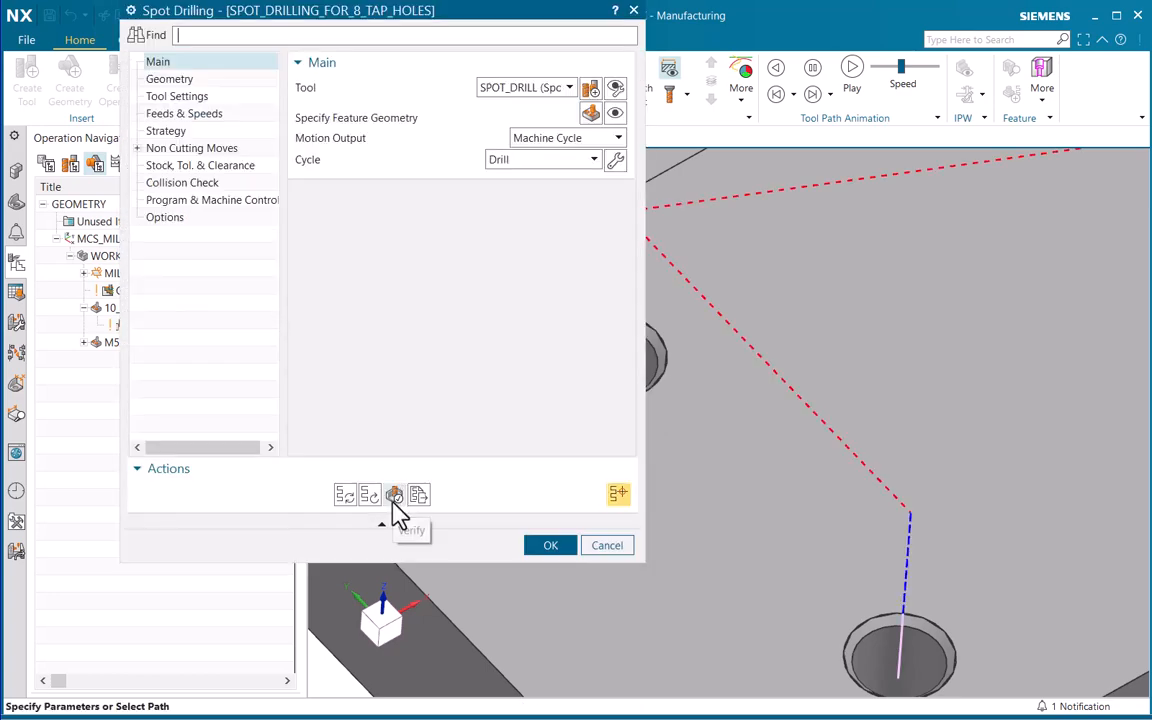
Simulate the 1.5 deep tapped-hole spot drilling in 3D Dynamic over the whole part and accept the operation
left_click(395, 498)
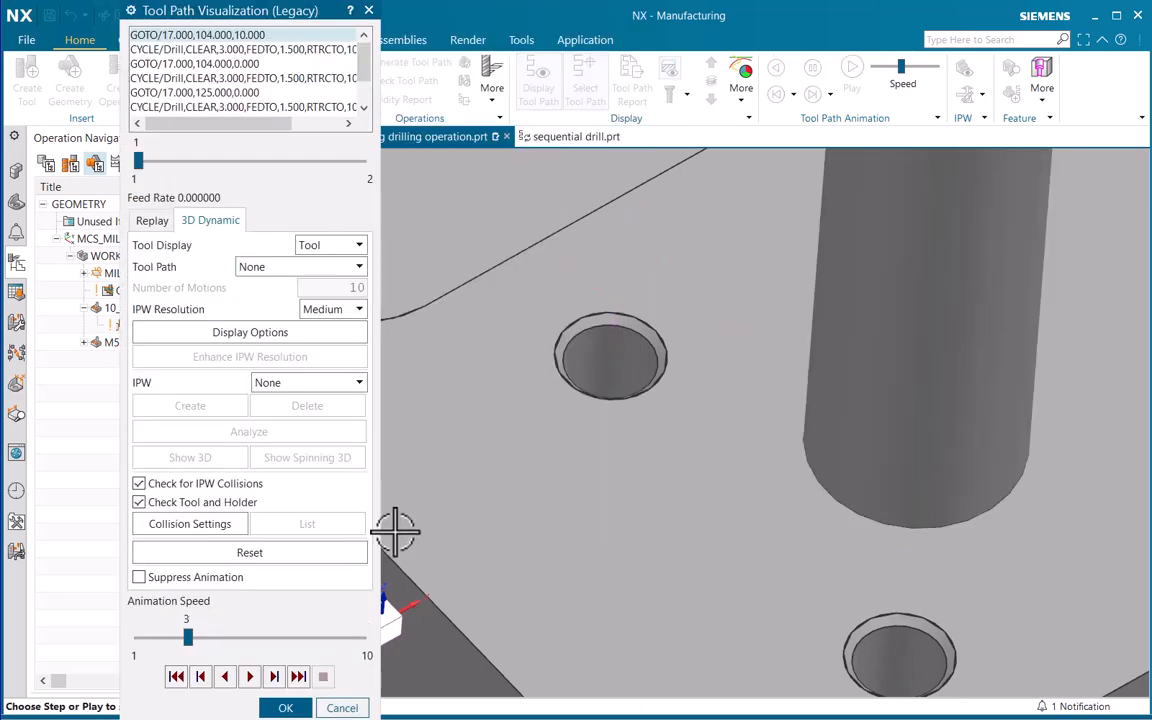
scroll(612, 505, "down", 3)
scroll(612, 505, "down", 7)
scroll(674, 445, "up", 3)
middle_click_drag(697, 365, 682, 449, "shift")
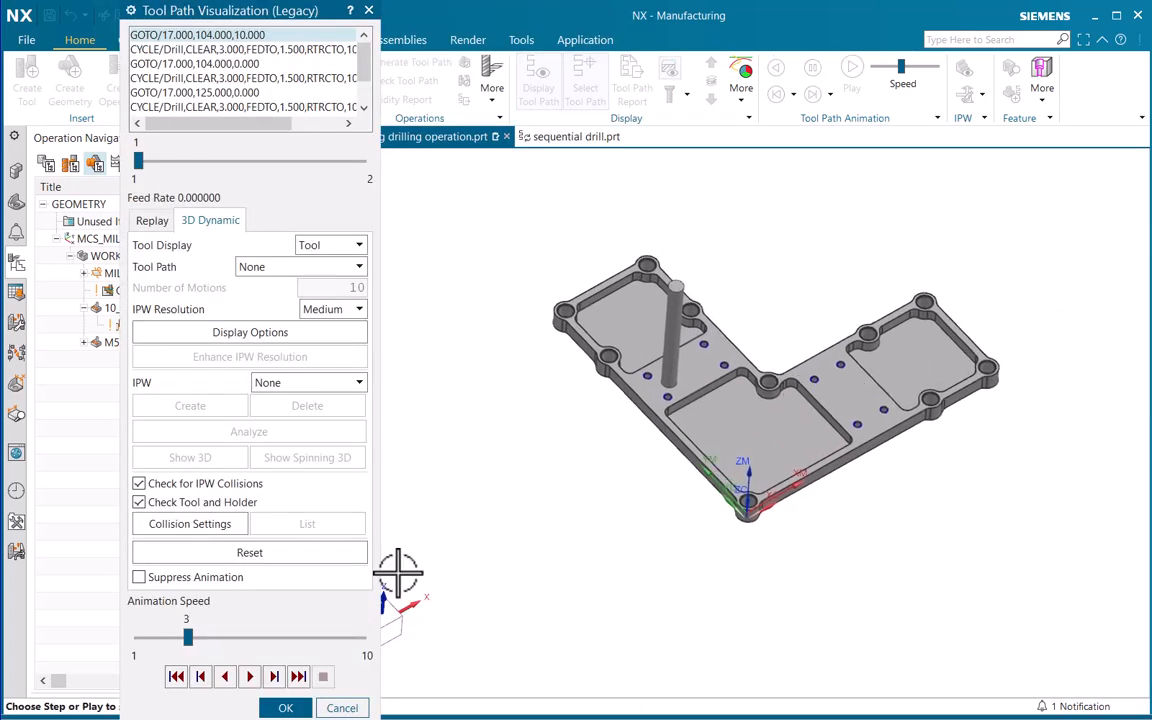
left_click(250, 677)
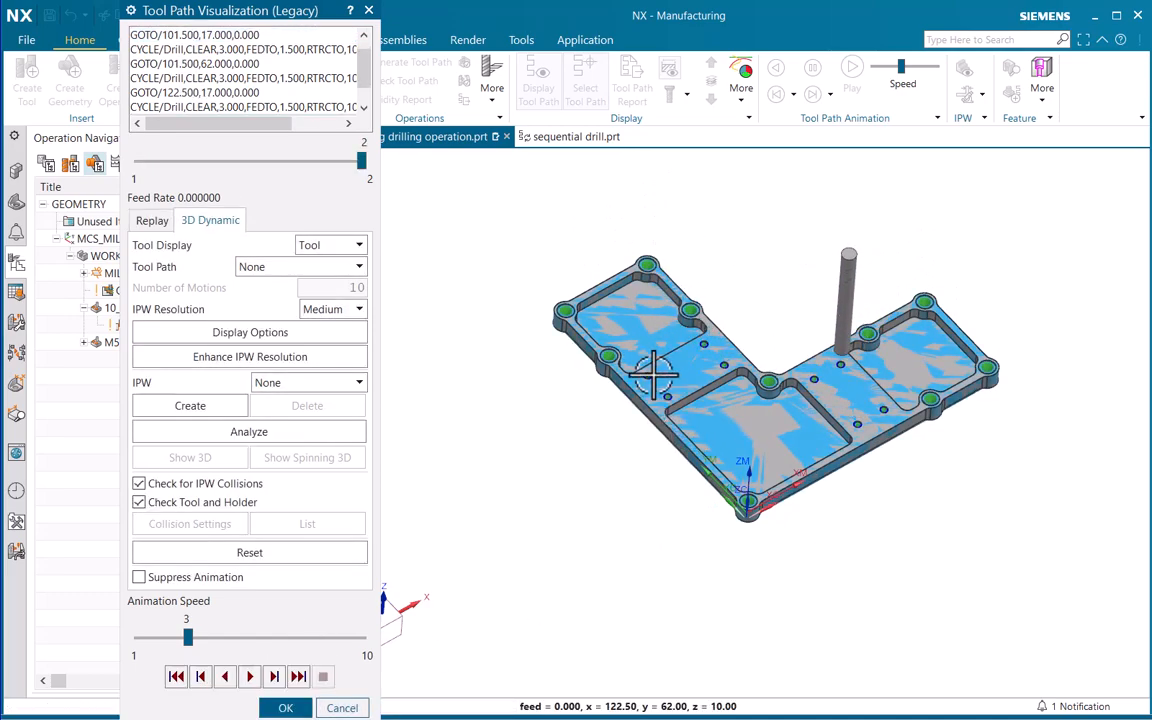
scroll(664, 436, "up", 4)
middle_click_drag(664, 436, 620, 560, "ctrl")
left_click(285, 707)
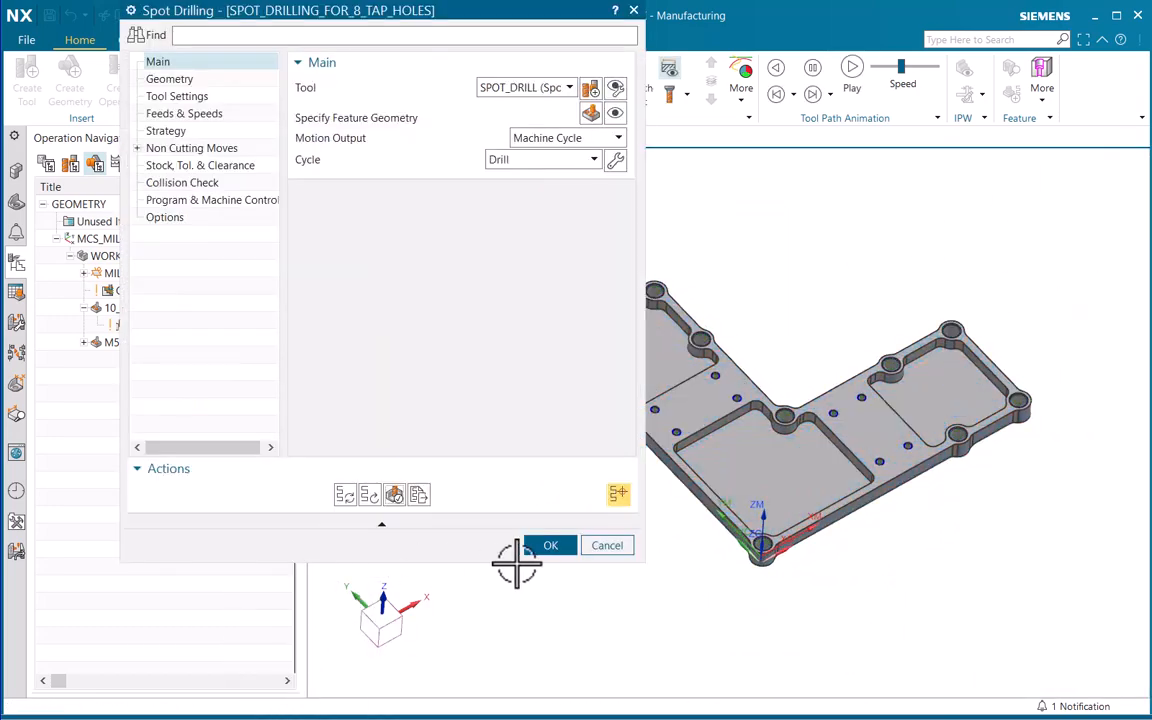
left_click(549, 545)
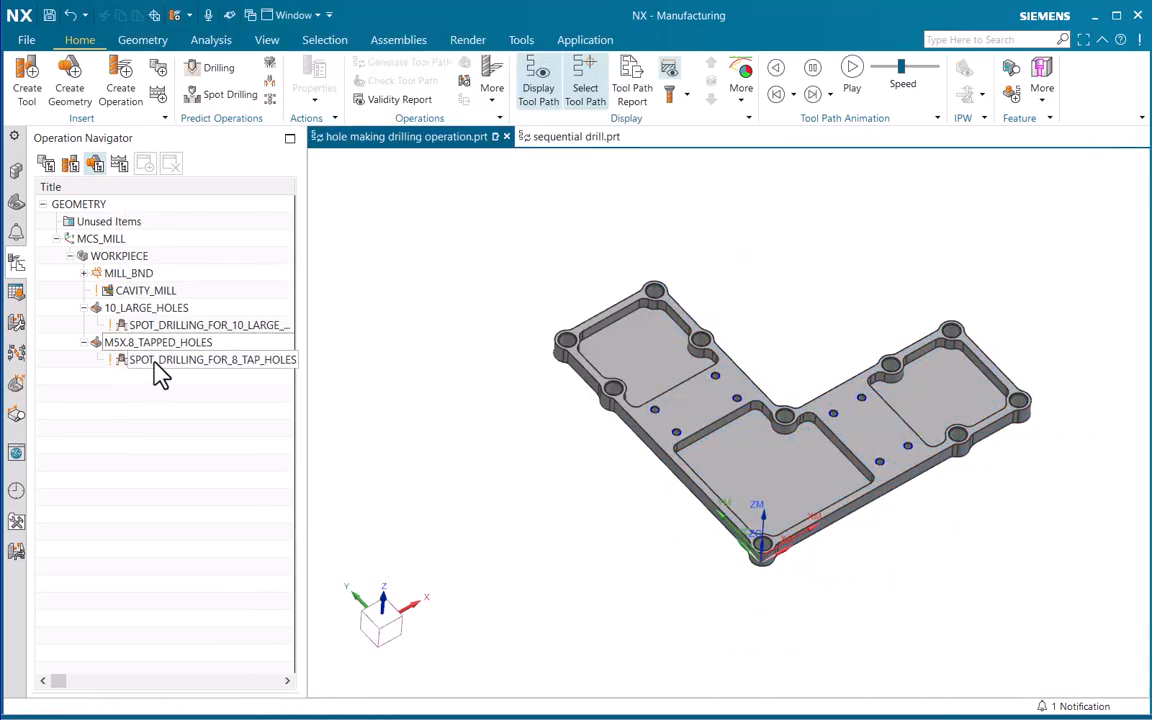
Display the tool path of SPOT_DRILLING_FOR_8_TAP_HOLES on the part, then clear the selection and look over the holes
left_click(155, 362)
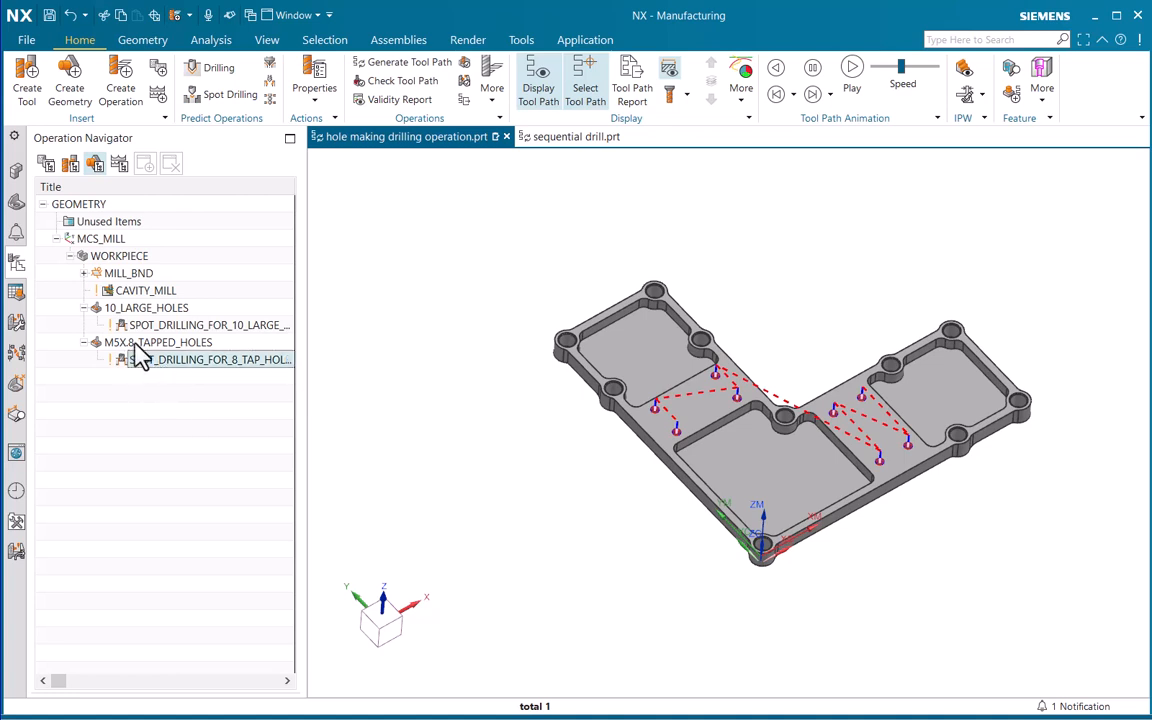
left_click(168, 425)
scroll(615, 391, "up", 2)
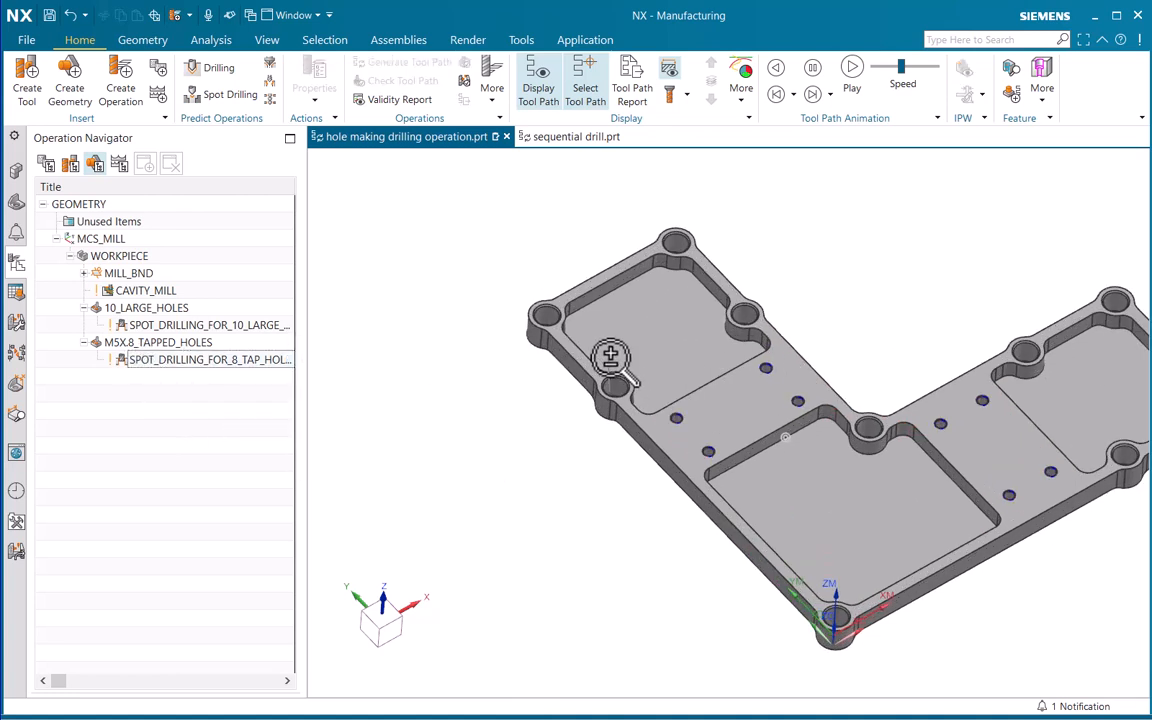
scroll(611, 392, "down", 2)
middle_click_drag(622, 390, 532, 398, "shift")
scroll(525, 393, "up", 1)
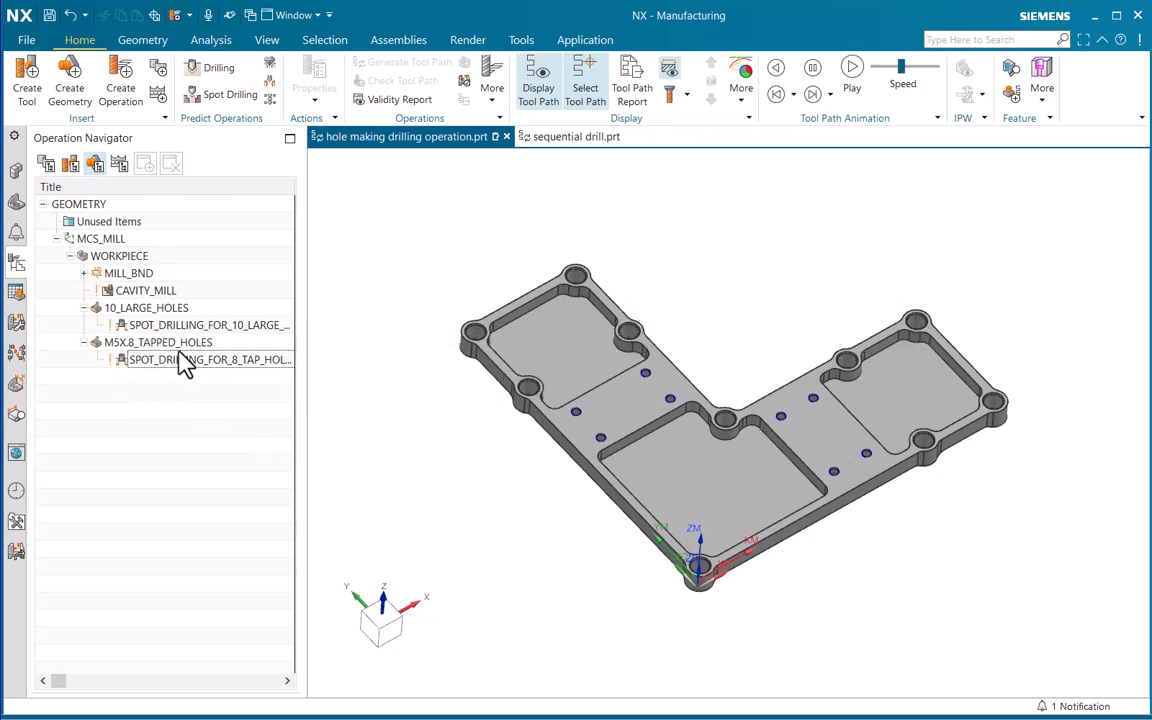
Create a Drilling operation named DRILLING_10_LARGE_HOLES in MACHINE_HOLES with the 10MM_STD_DRILL tool, 10_LARGE_HOLES geometry and DRILL_METHOD
left_click(119, 95)
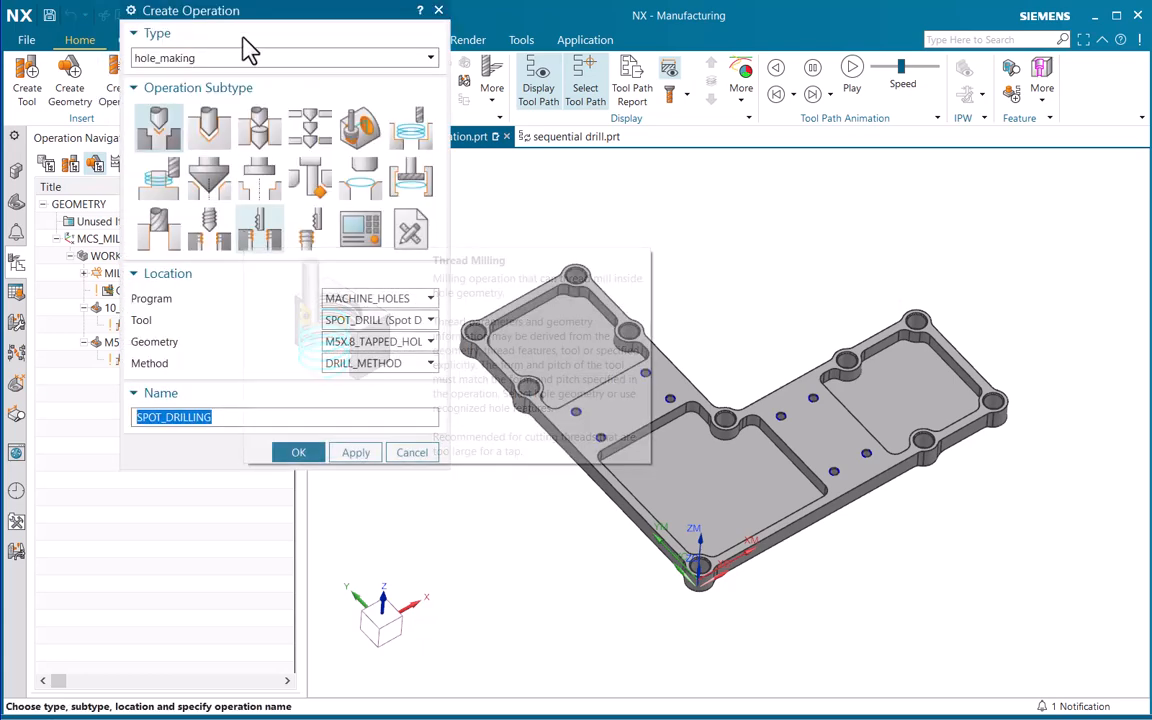
left_click_drag(250, 22, 258, 96)
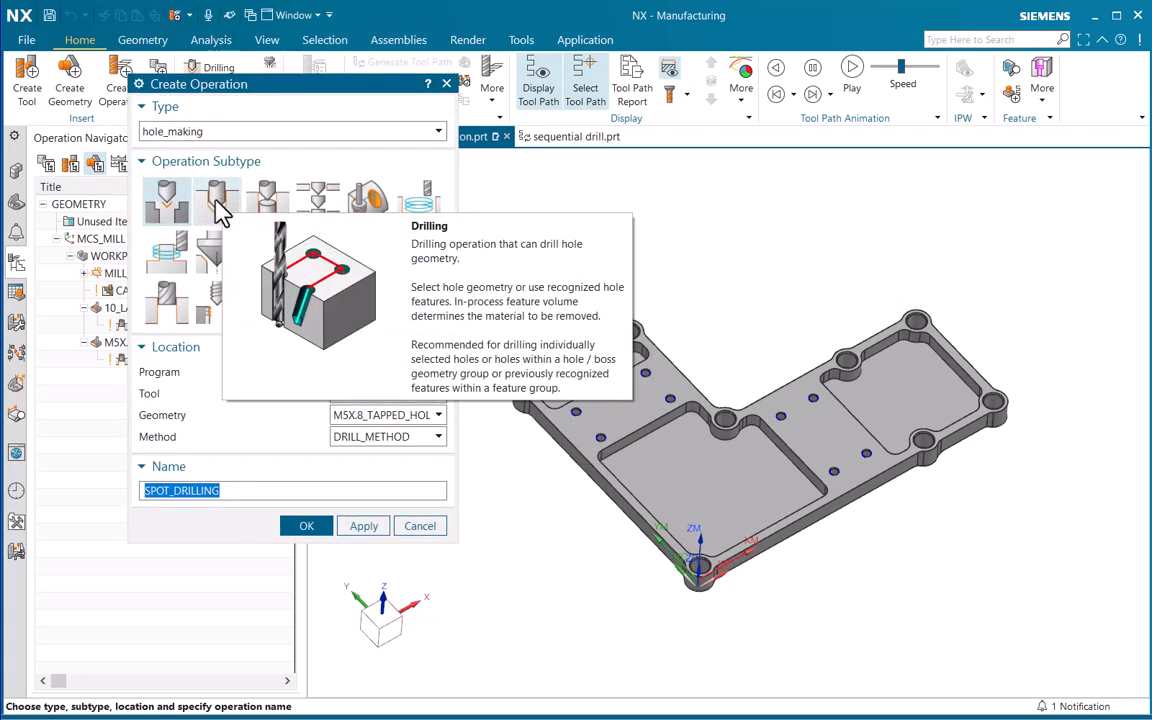
left_click(218, 205)
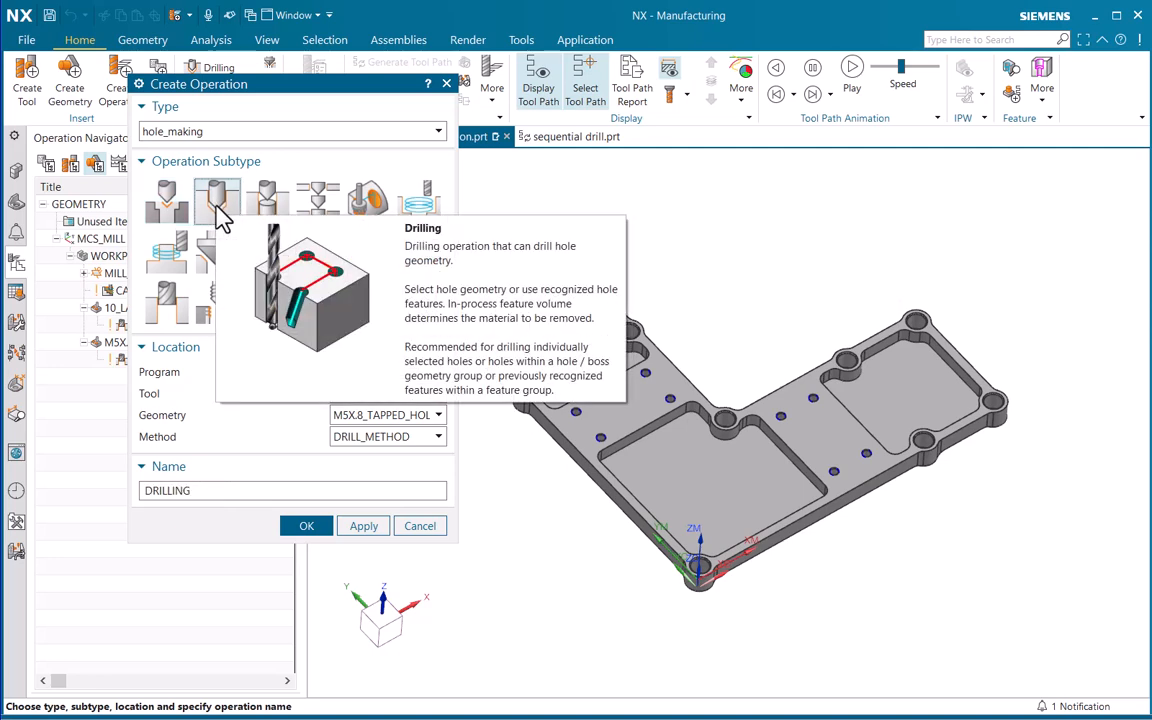
left_click(390, 372)
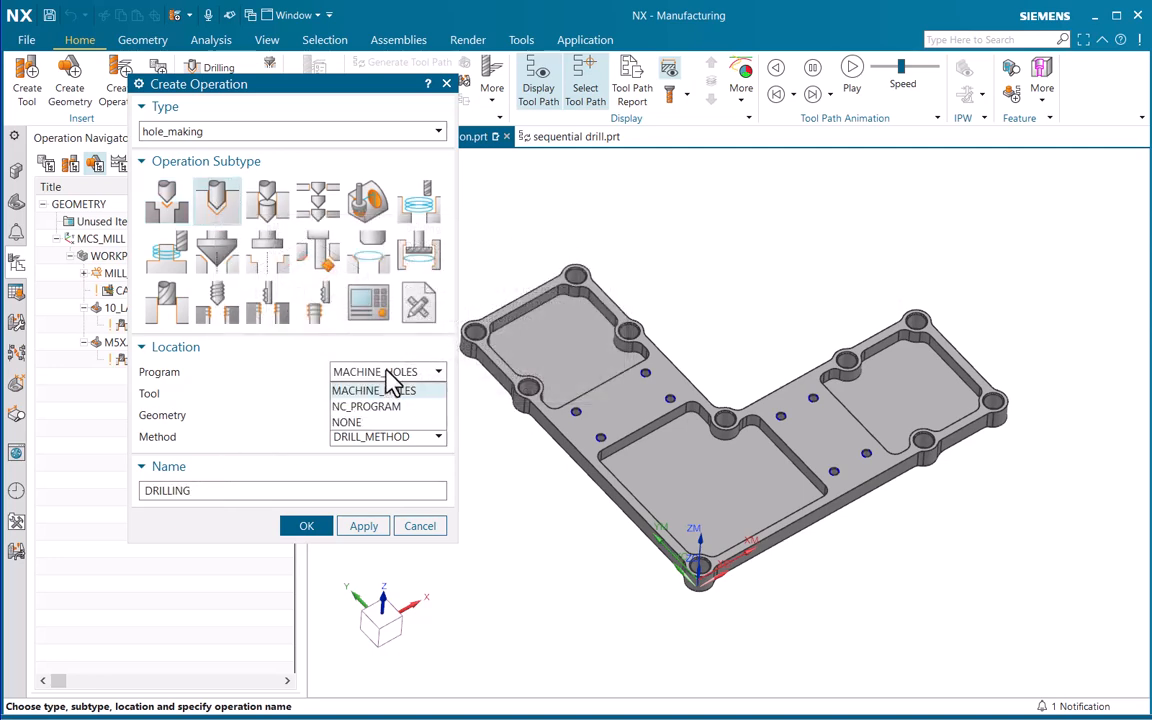
left_click(394, 388)
left_click(397, 394)
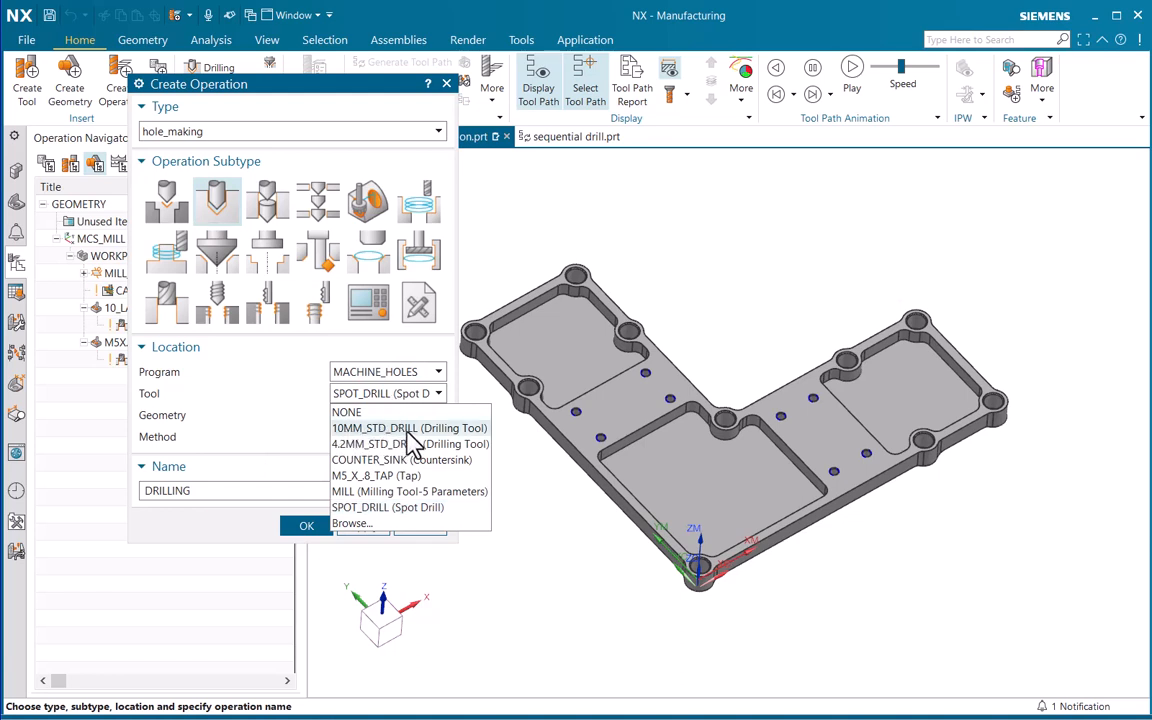
left_click(365, 430)
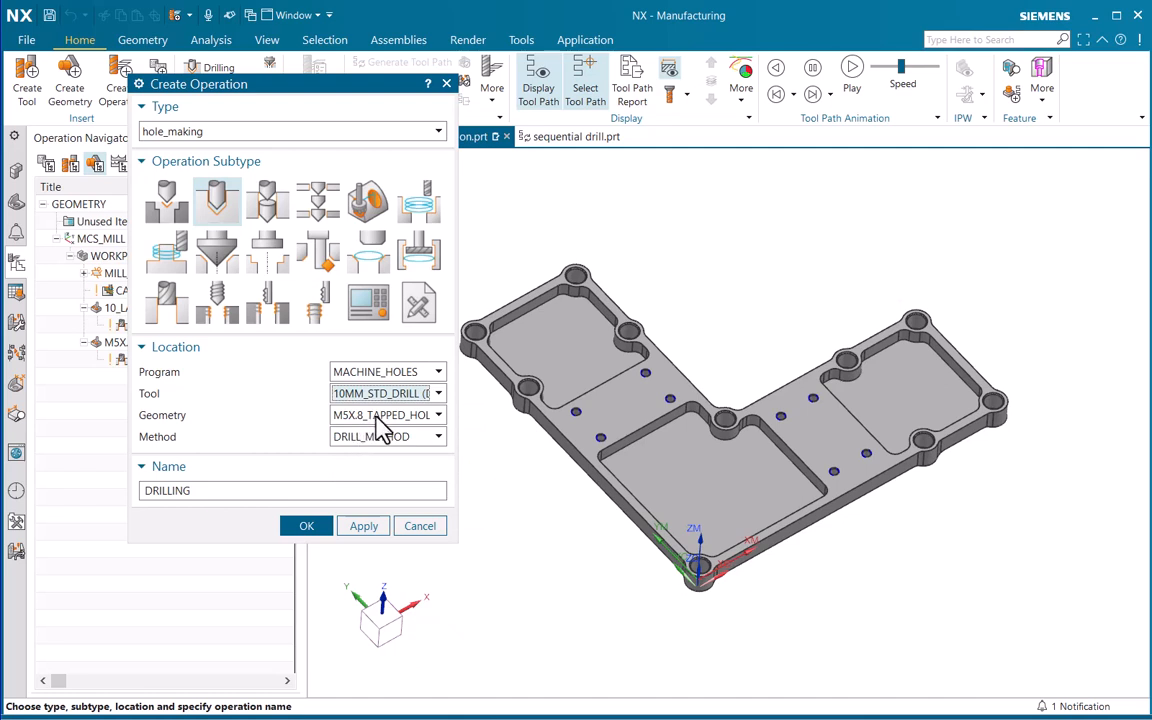
left_click(377, 416)
left_click(383, 435)
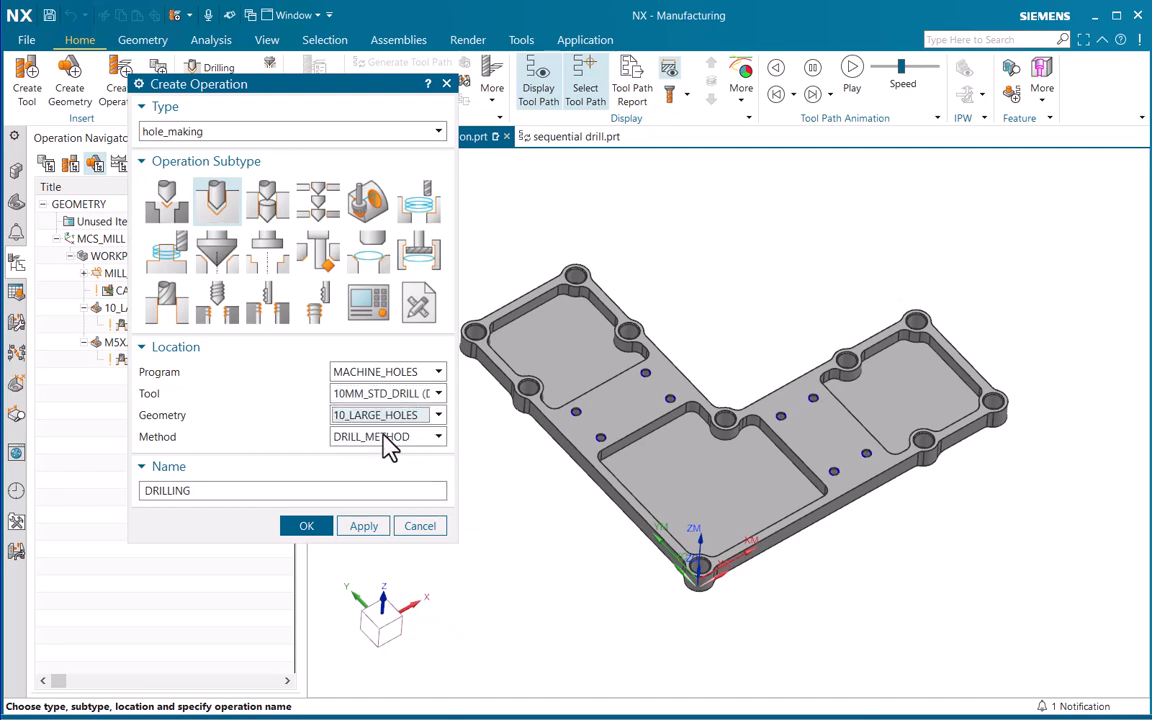
left_click(259, 487)
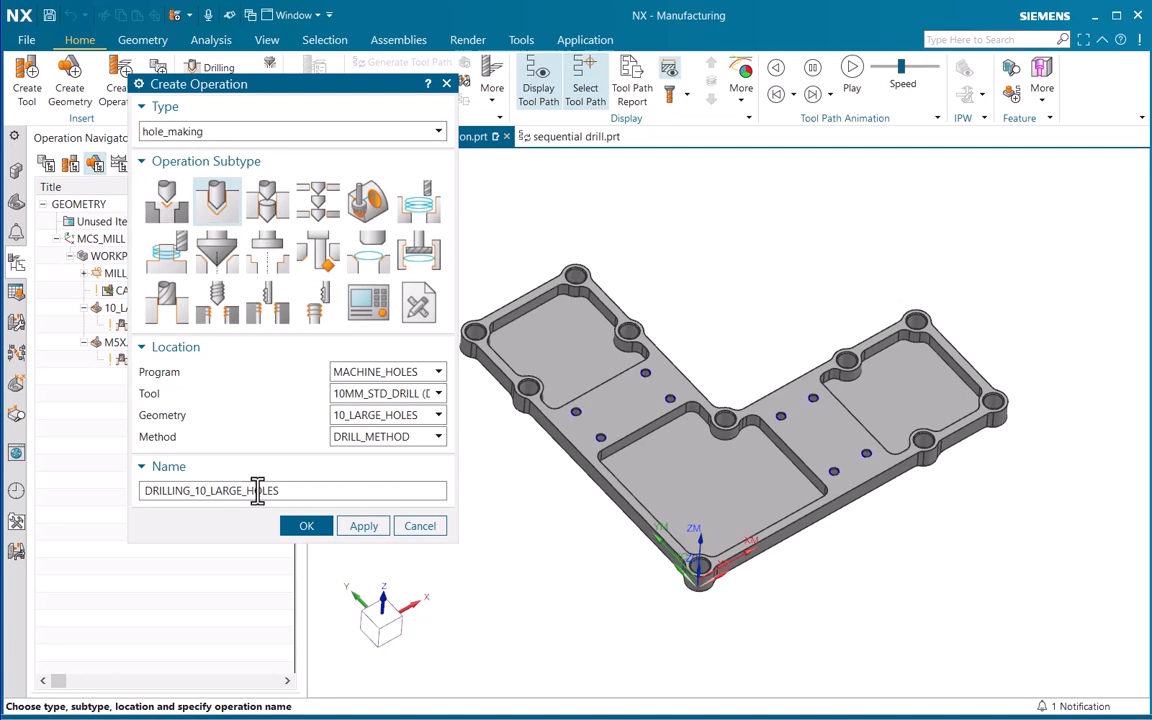
left_click(312, 527)
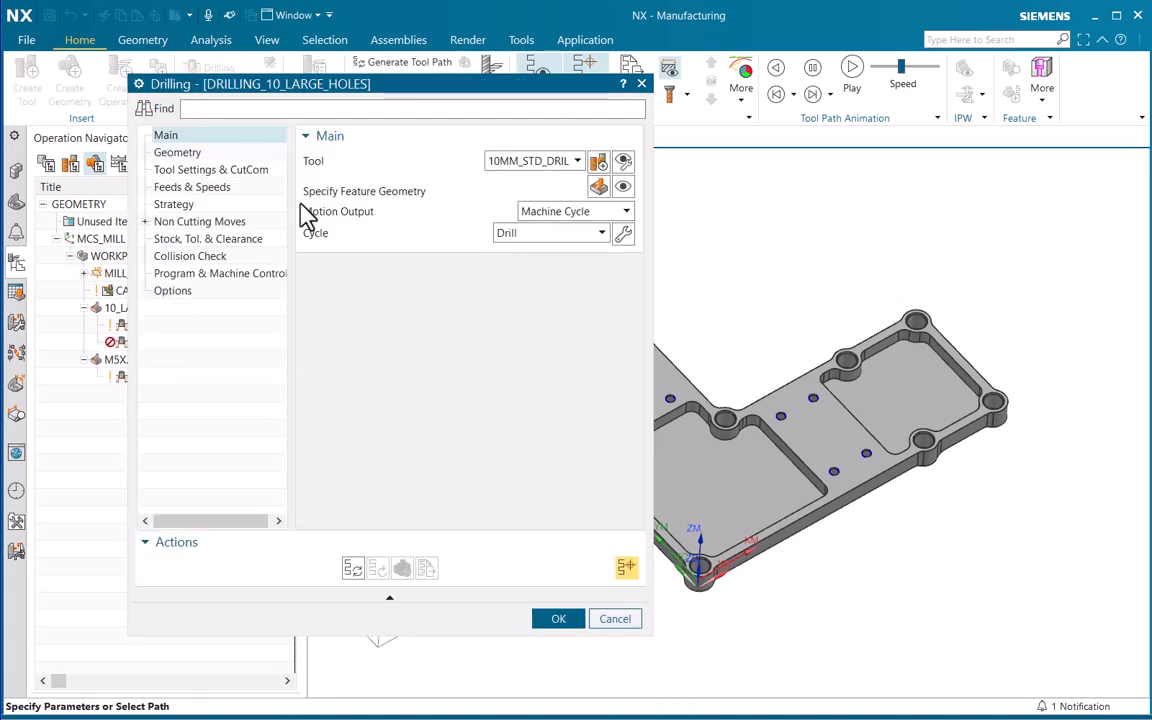
Keep 10MM_STD_DRILL as the tool of the large-hole drilling operation and display its feature geometry on the part
left_click(560, 165)
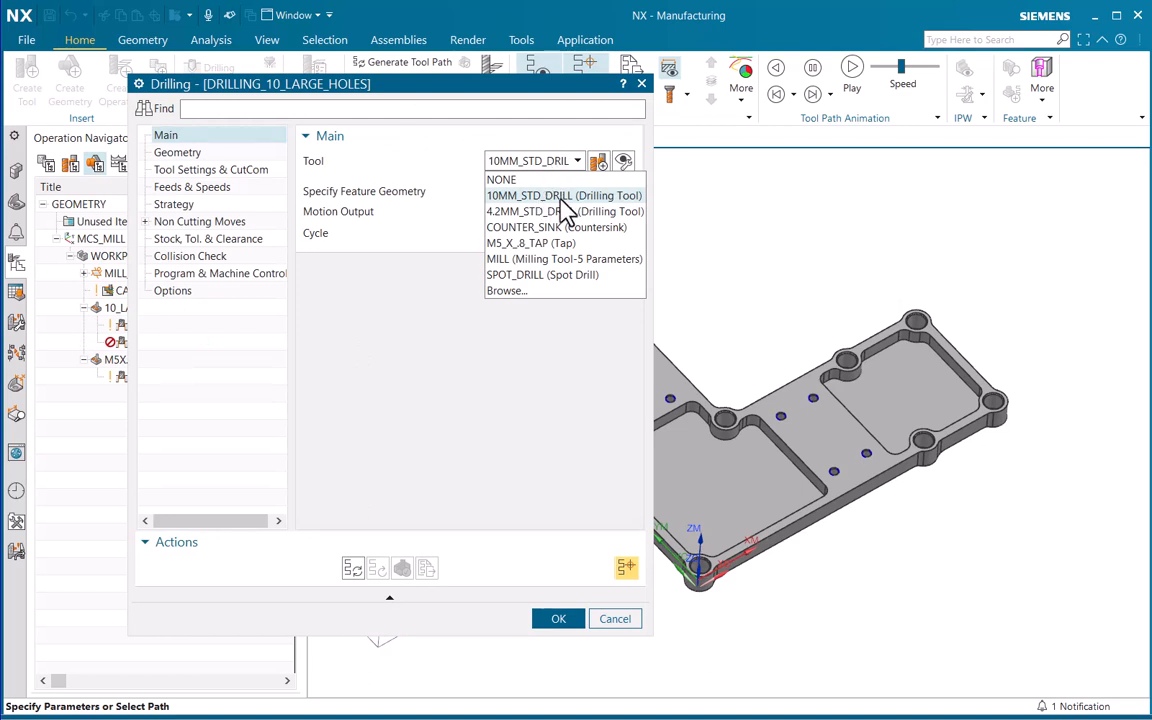
left_click(563, 196)
left_click(621, 188)
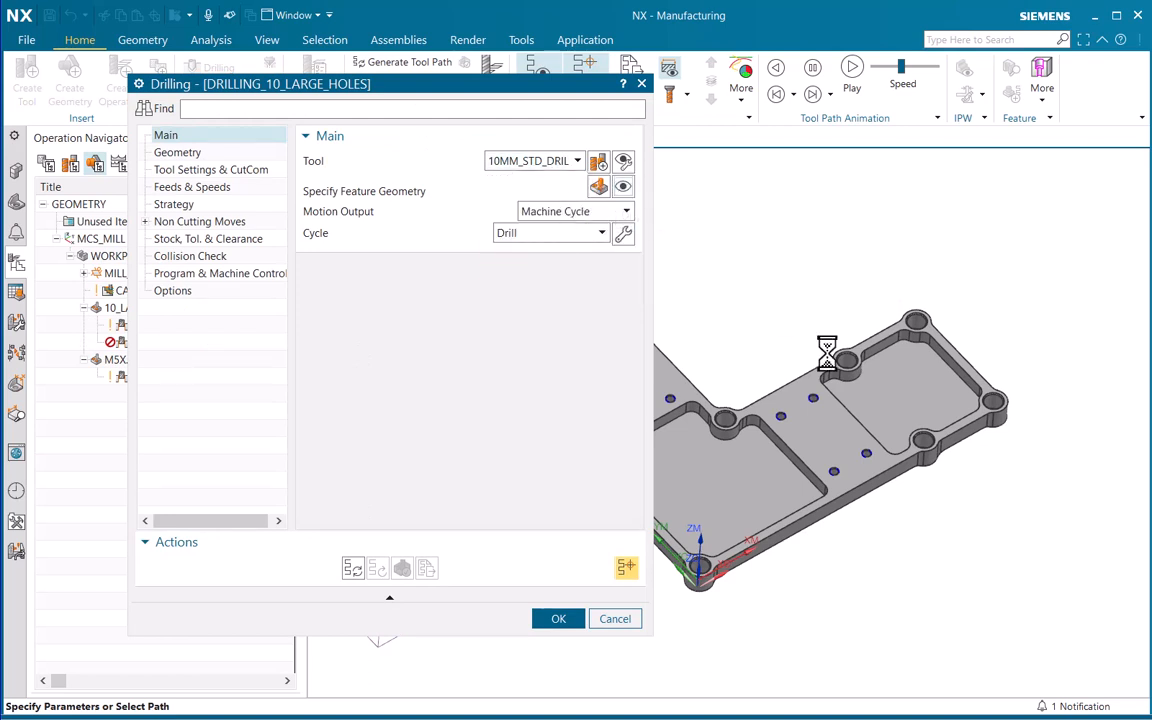
scroll(895, 386, "down", 2)
middle_click_drag(840, 334, 878, 352, "shift")
scroll(785, 290, "up", 2)
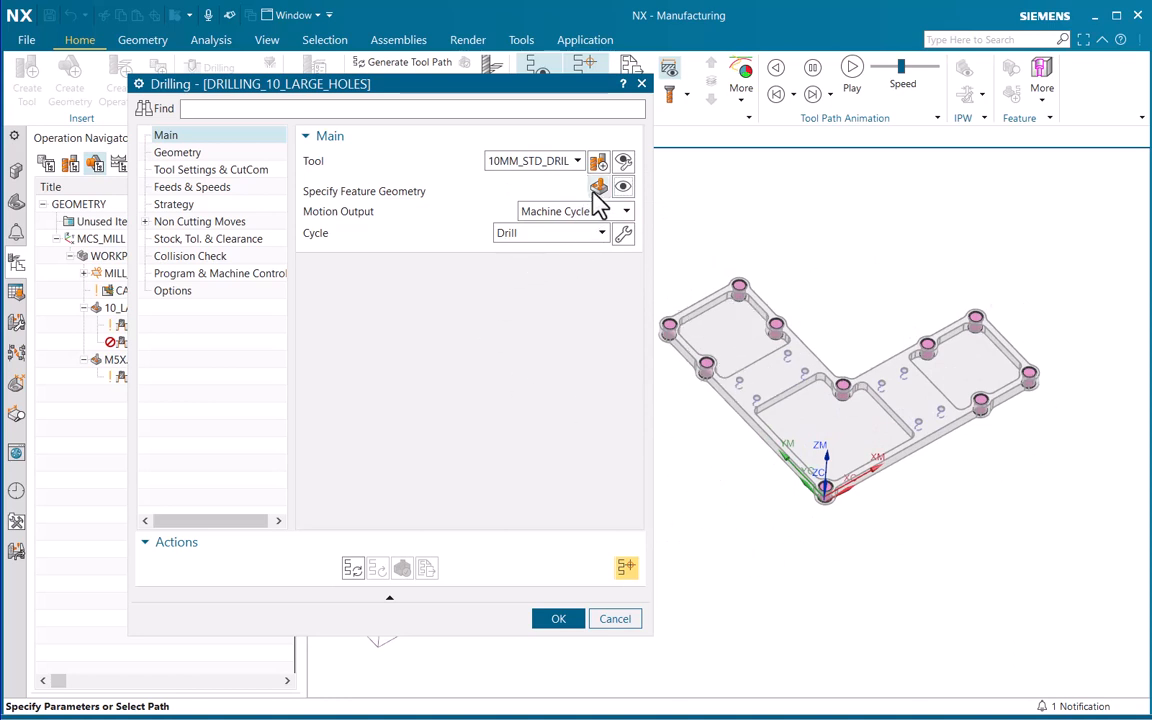
Generate the drilling tool path for the 10 large holes and examine its approach and exit through a hole up close
left_click(354, 570)
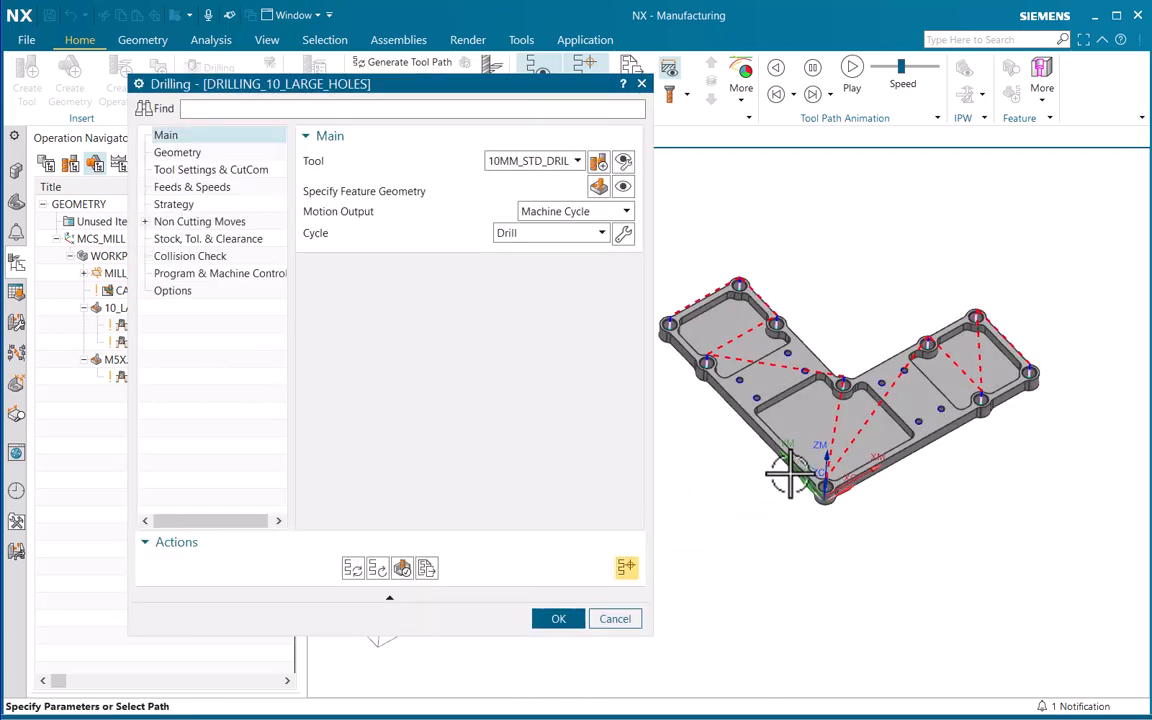
middle_click_drag(790, 478, 816, 419)
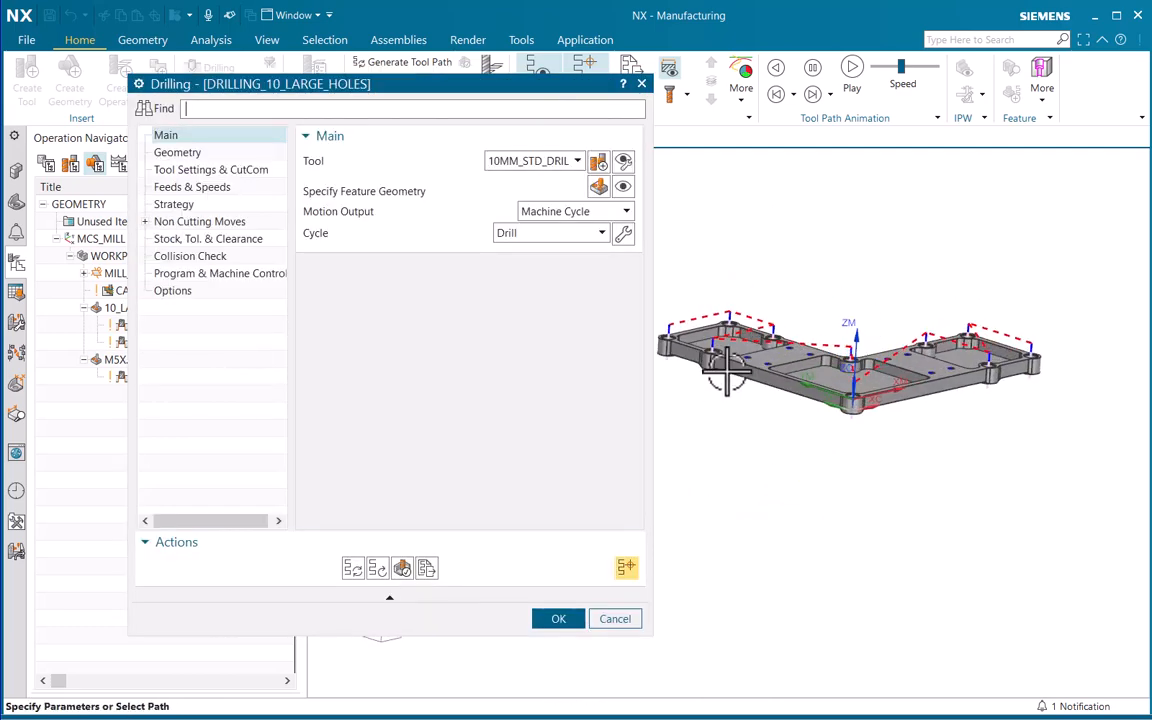
scroll(727, 371, "up", 5)
middle_click_drag(744, 345, 820, 411, "shift")
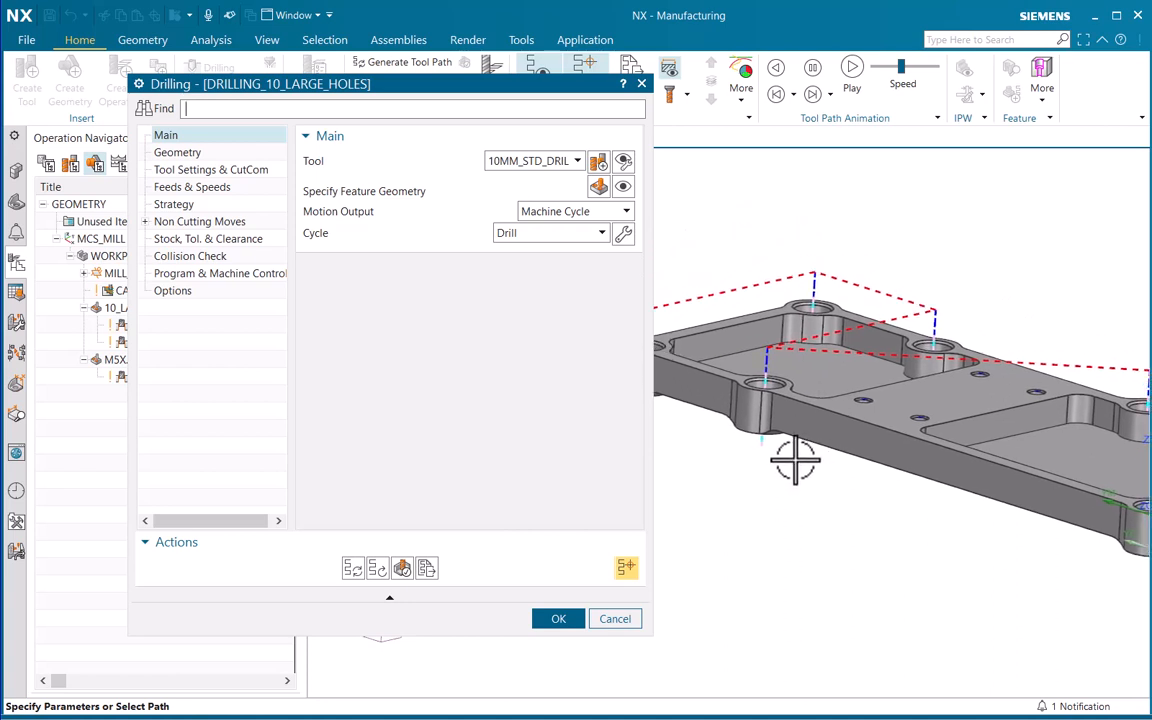
mouse_move(795, 460)
middle_mouse_down("shift")
mouse_move(842, 487)
mouse_move(808, 466)
middle_mouse_up("shift")
scroll(788, 461, "down", 1)
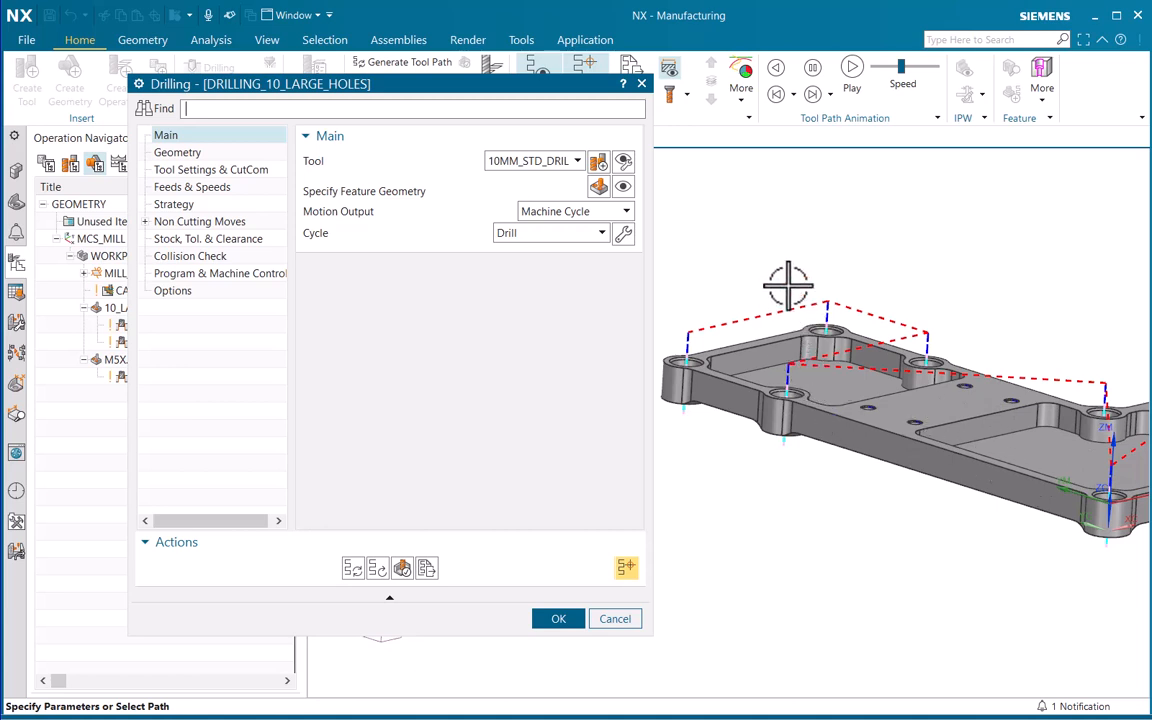
scroll(700, 300, "up", 5)
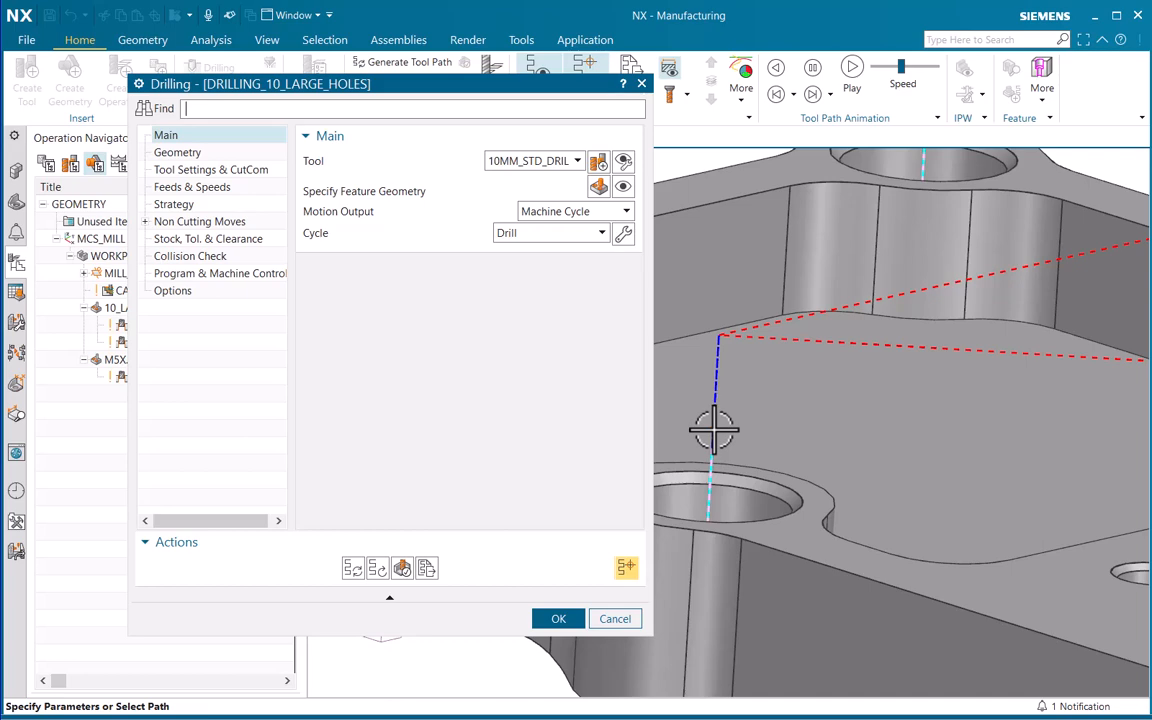
middle_click_drag(851, 360, 835, 398, "ctrl")
scroll(856, 427, "up", 4)
scroll(835, 400, "up", 4)
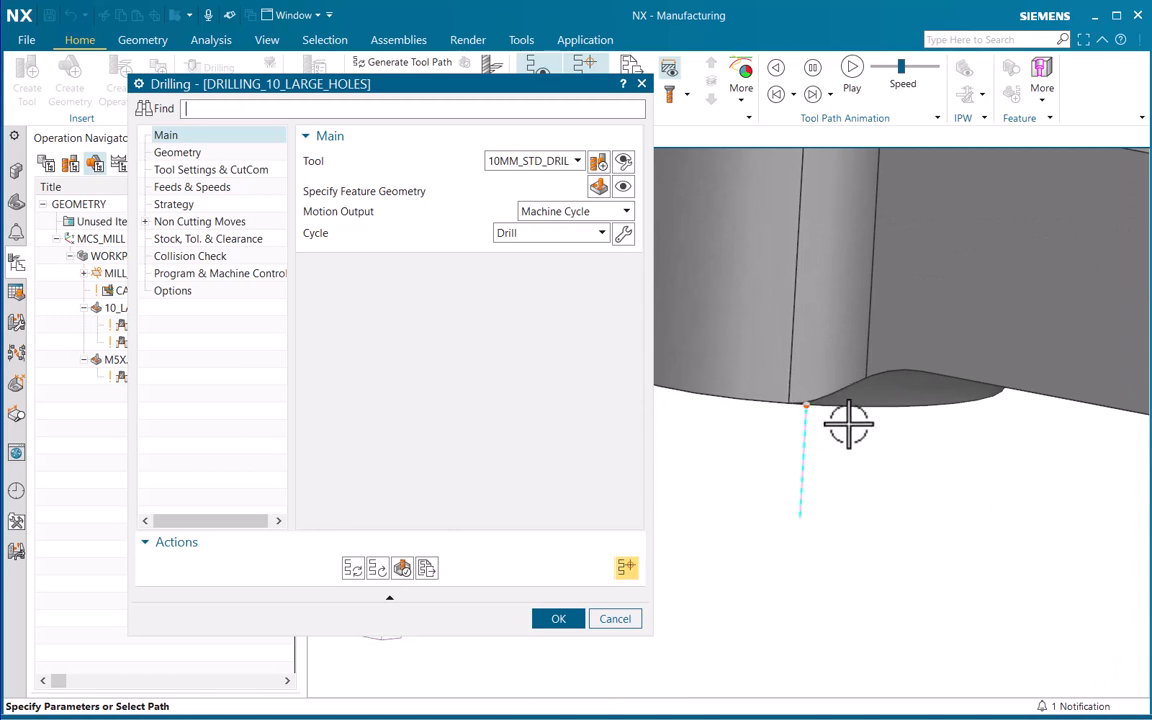
Set the bottom offset distance of the large-hole drilling operation's extended path to 0.5
scroll(885, 430, "down", 5)
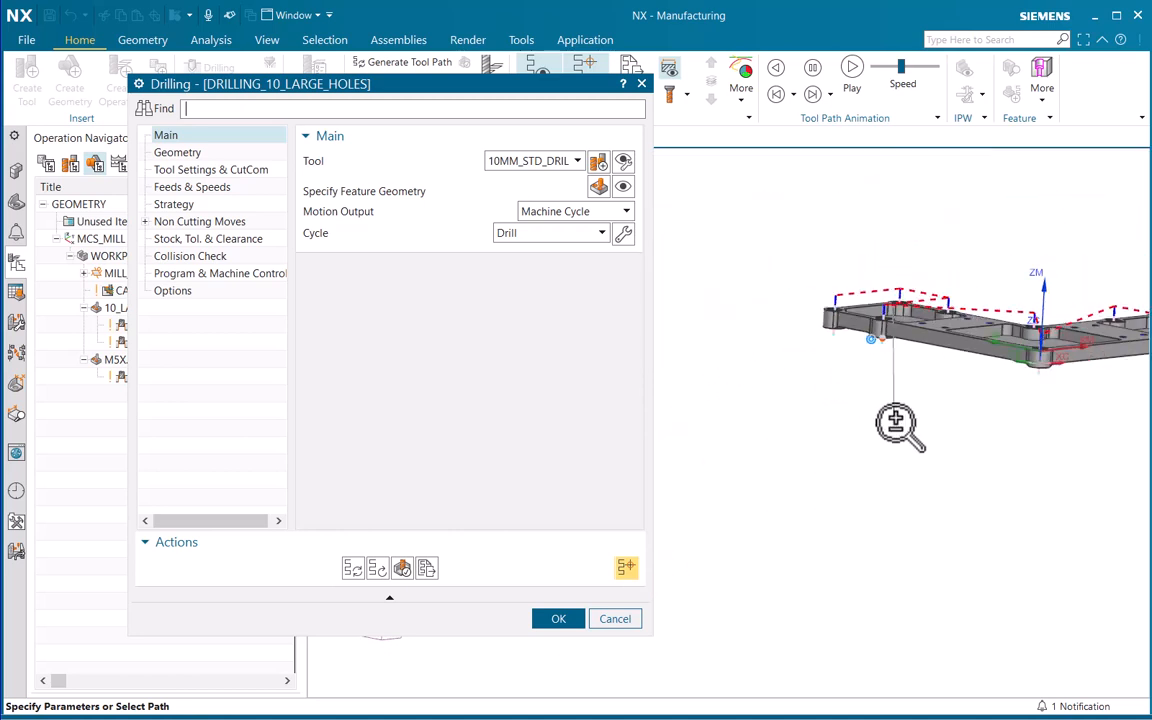
middle_click_drag(896, 422, 902, 403, "ctrl")
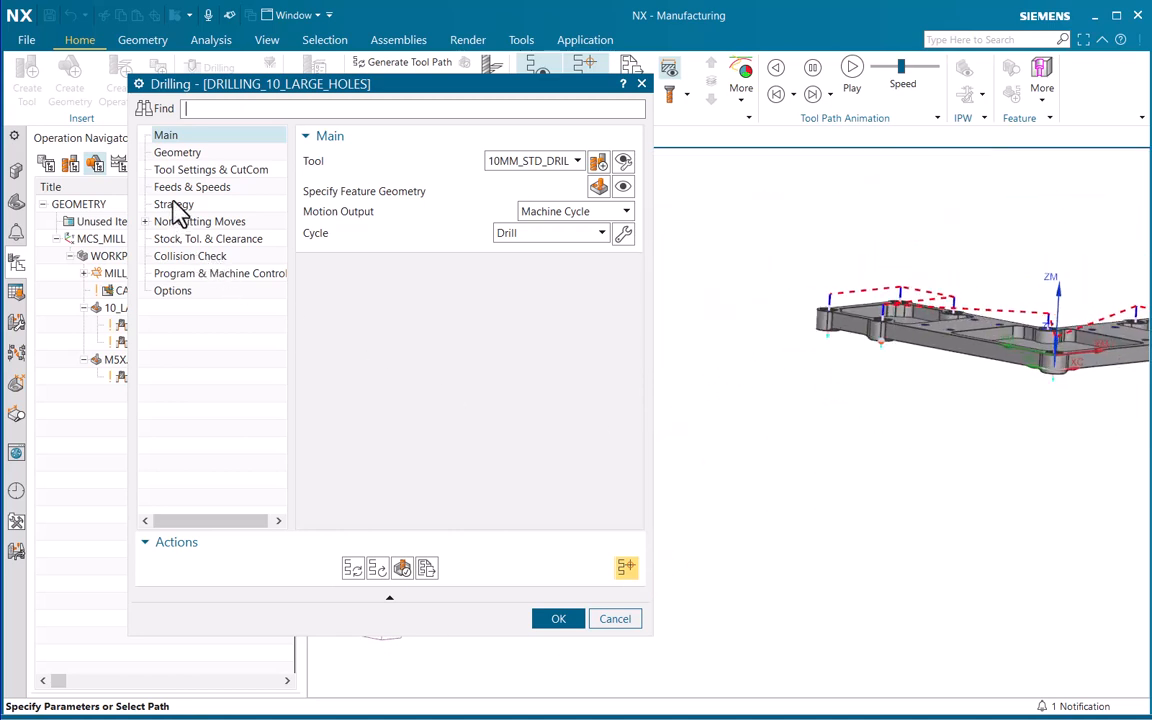
left_click_drag(232, 89, 250, 107)
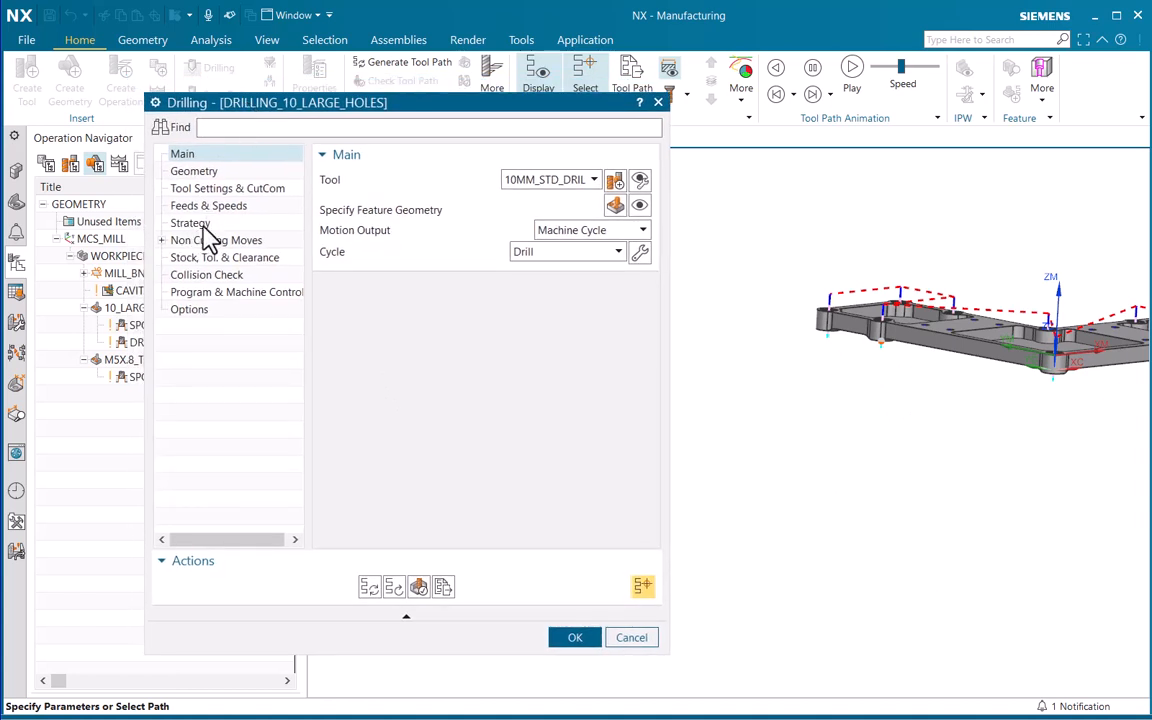
left_click(196, 224)
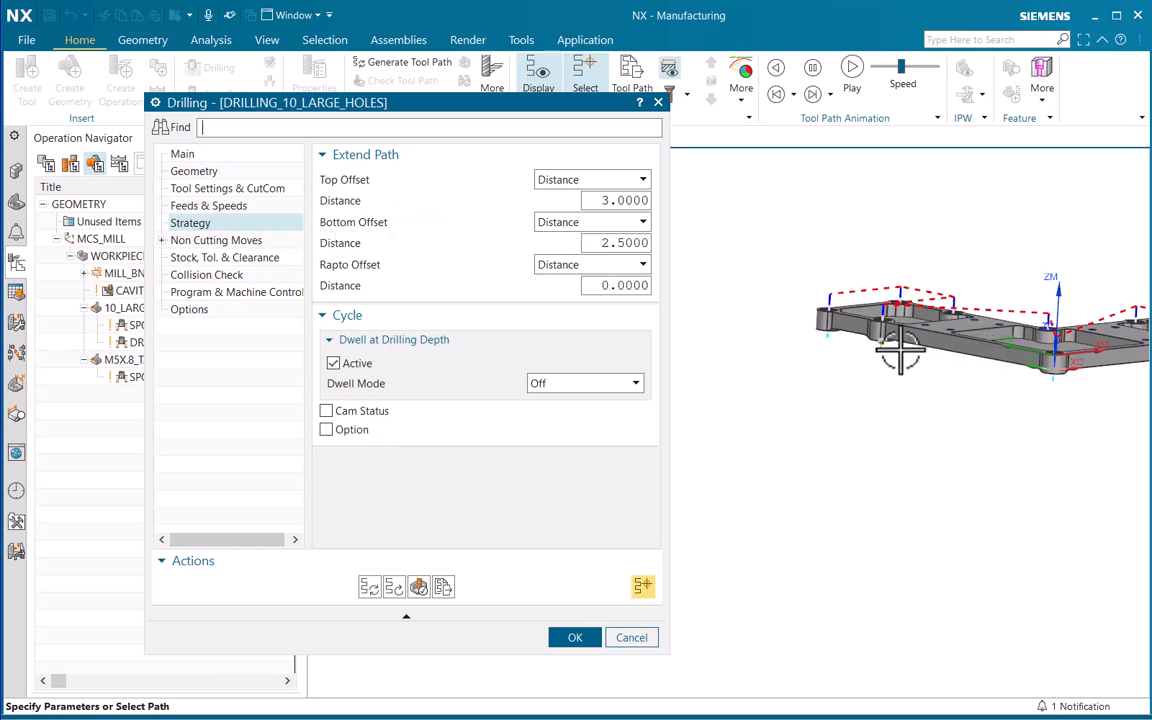
scroll(864, 265, "up", 8)
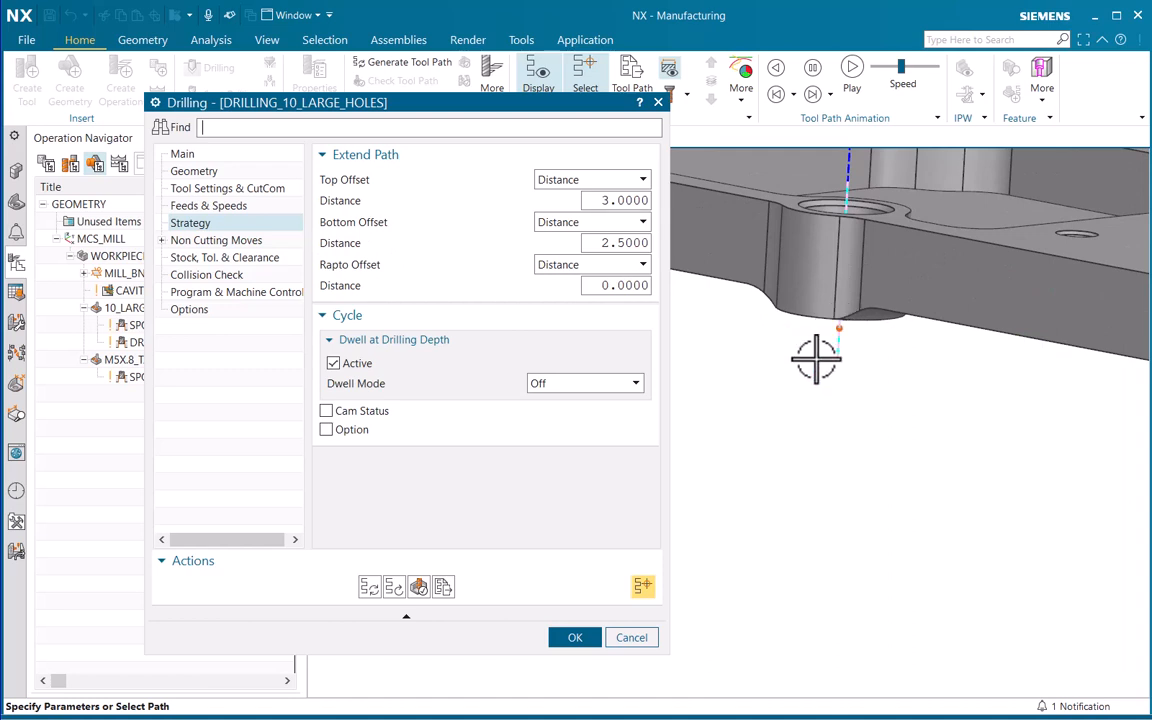
double_click(605, 243)
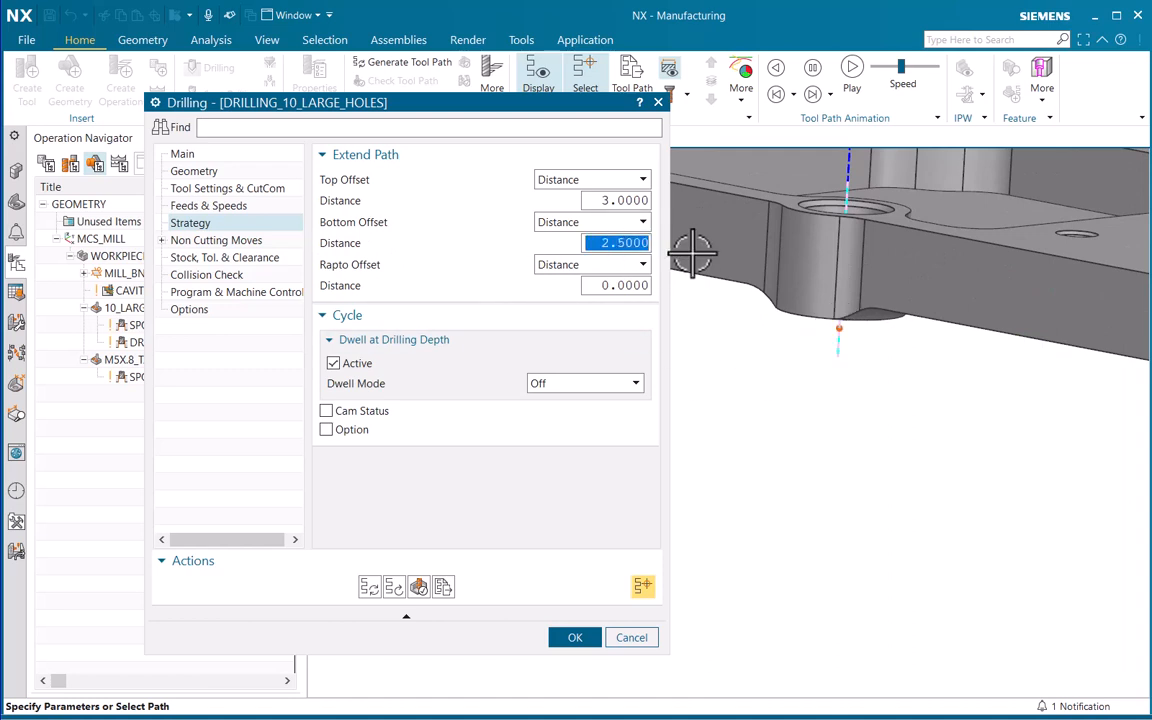
type("0.5")
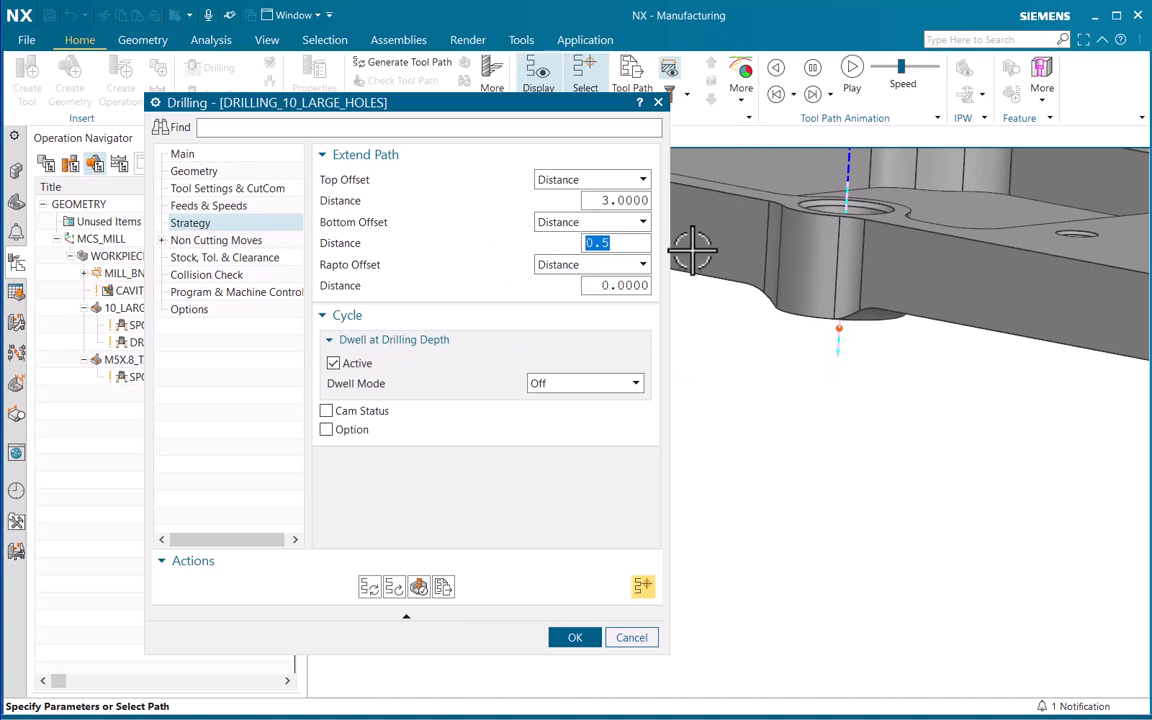
Set the transfer type between features to Lowest Safe Z Type with a safe clearance distance of 1 mm
left_click(161, 240)
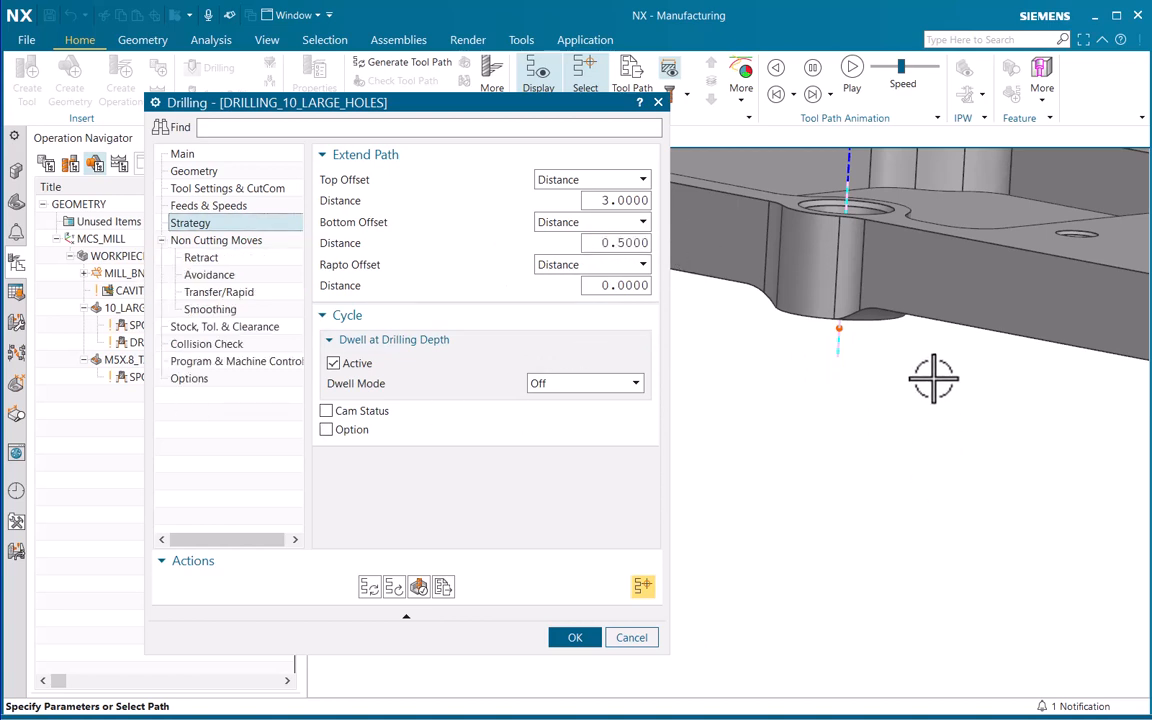
scroll(845, 343, "down", 5)
scroll(851, 344, "up", 5)
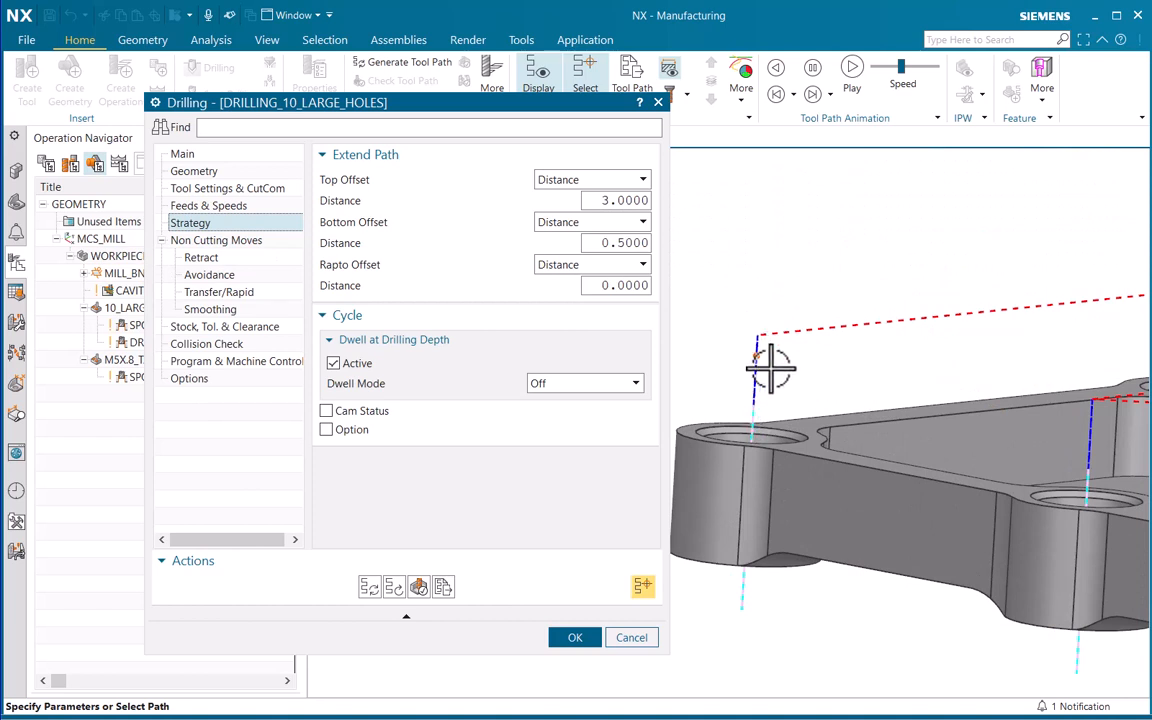
left_click(205, 294)
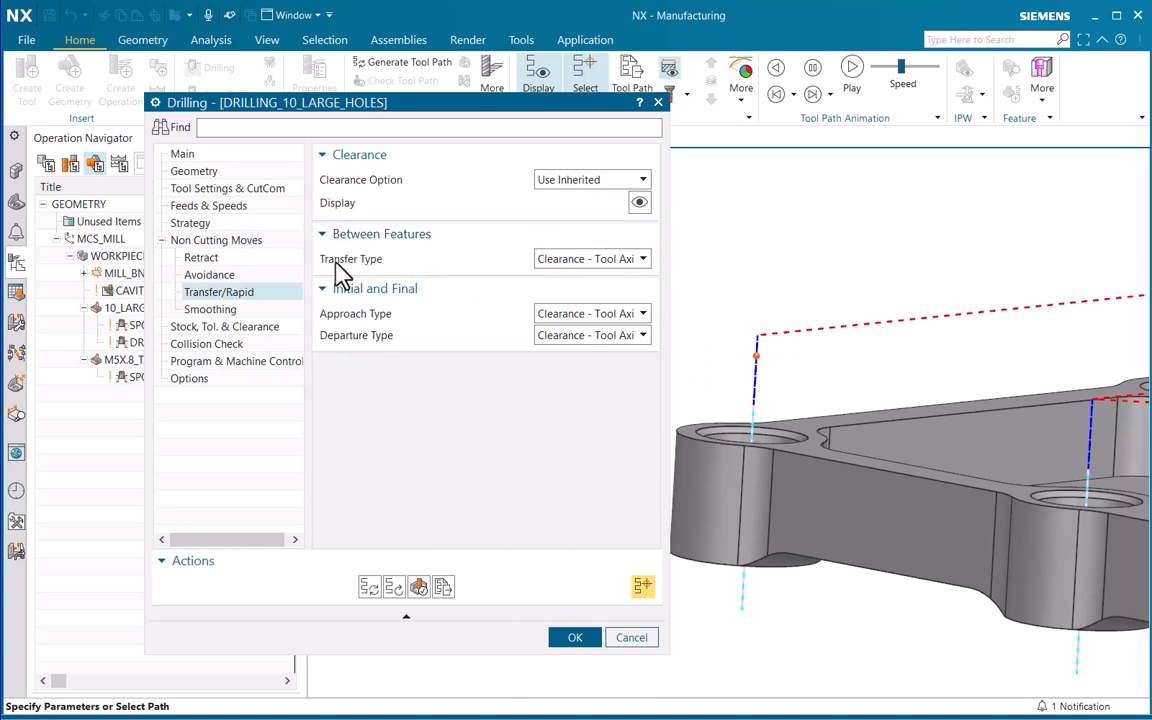
left_click(596, 258)
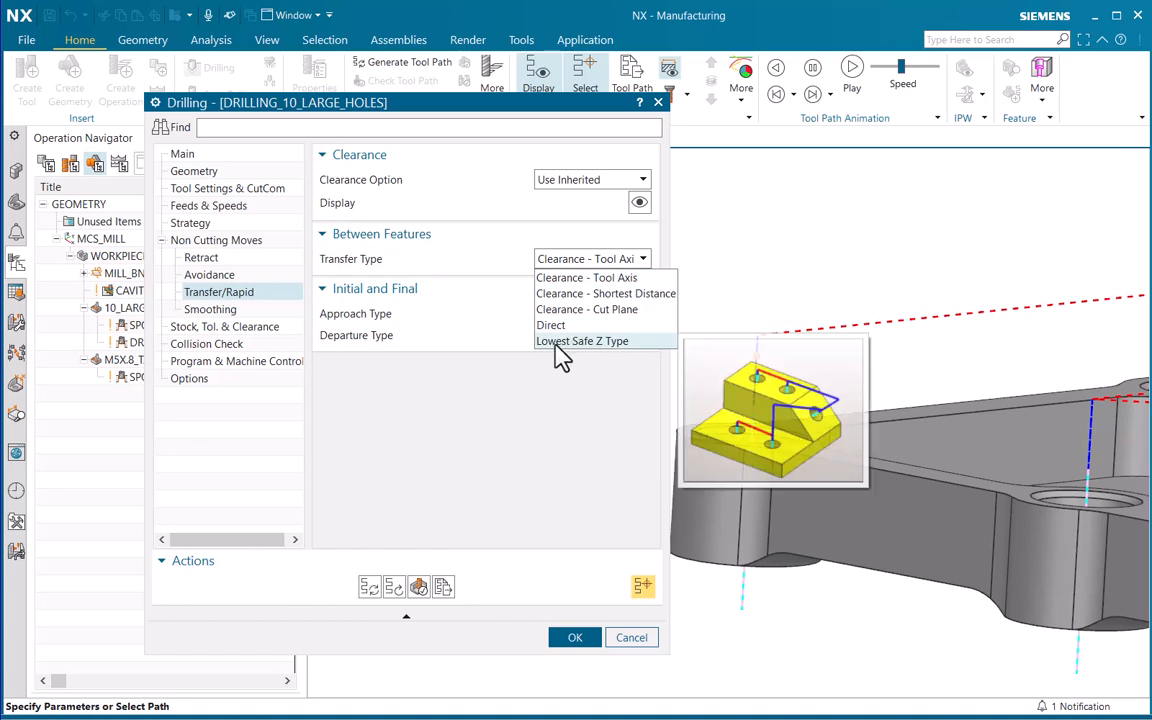
left_click(612, 342)
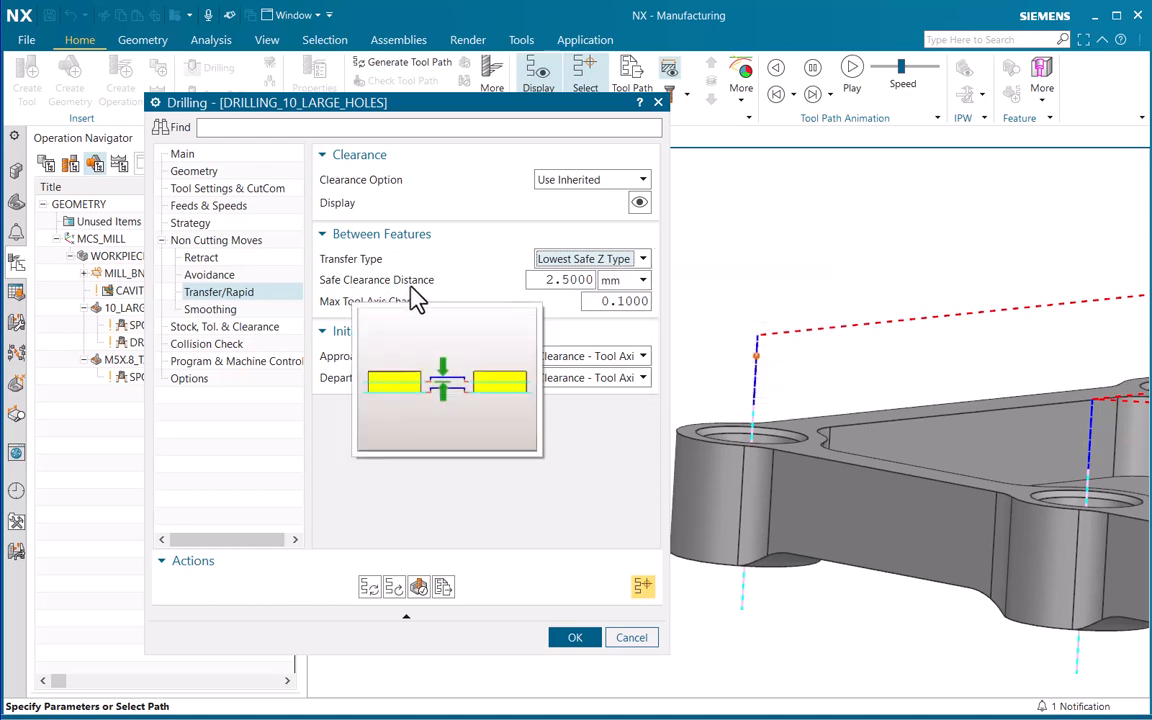
double_click(585, 282)
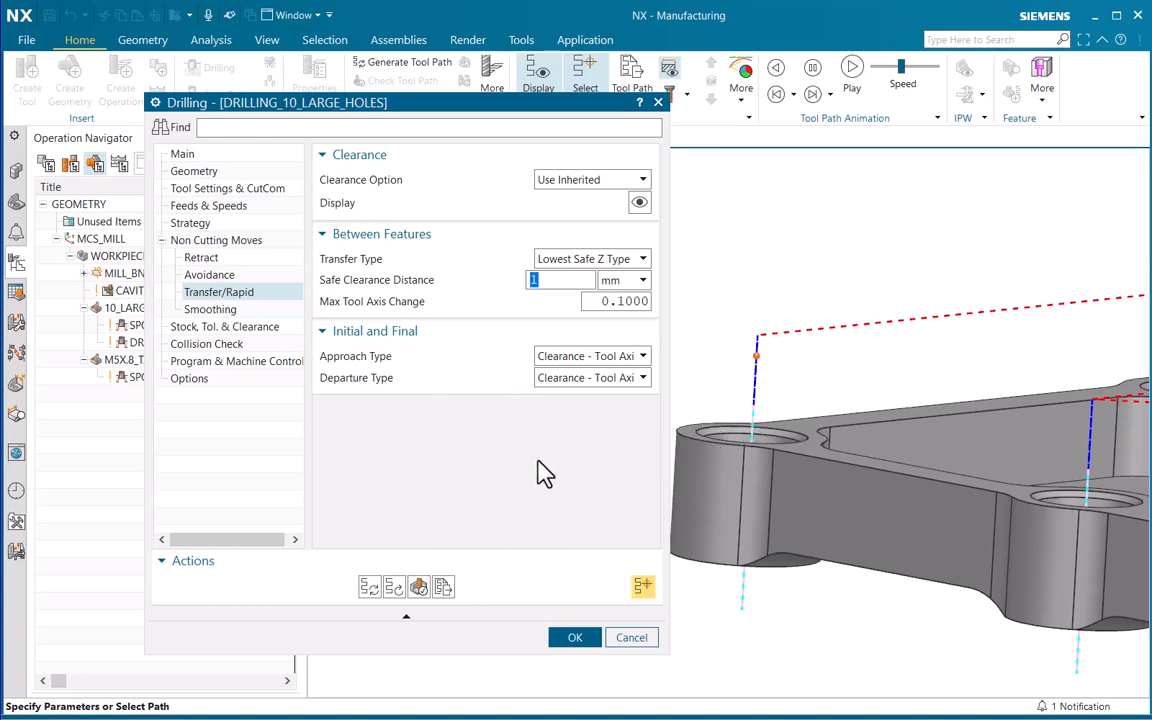
Regenerate the large-hole drilling tool path and examine the transfer moves between the holes from several angles
left_click(370, 589)
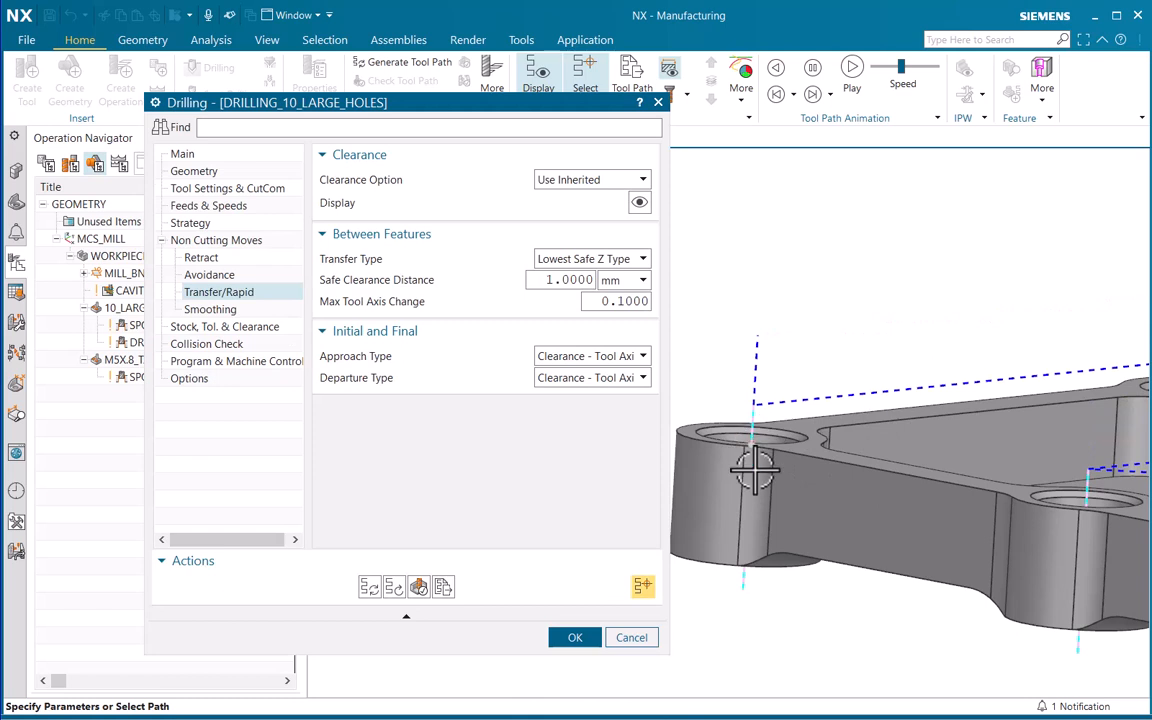
scroll(755, 380, "up", 2)
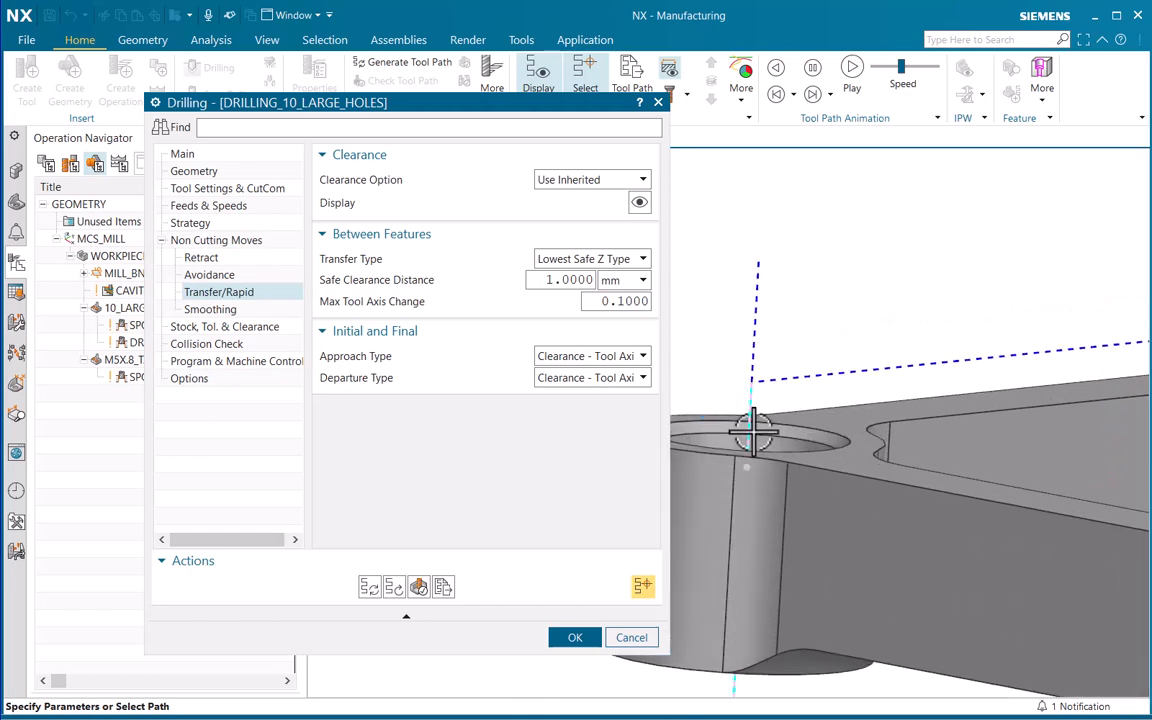
scroll(842, 447, "down", 5)
scroll(880, 440, "down", 1)
middle_click_drag(972, 450, 872, 444, "shift")
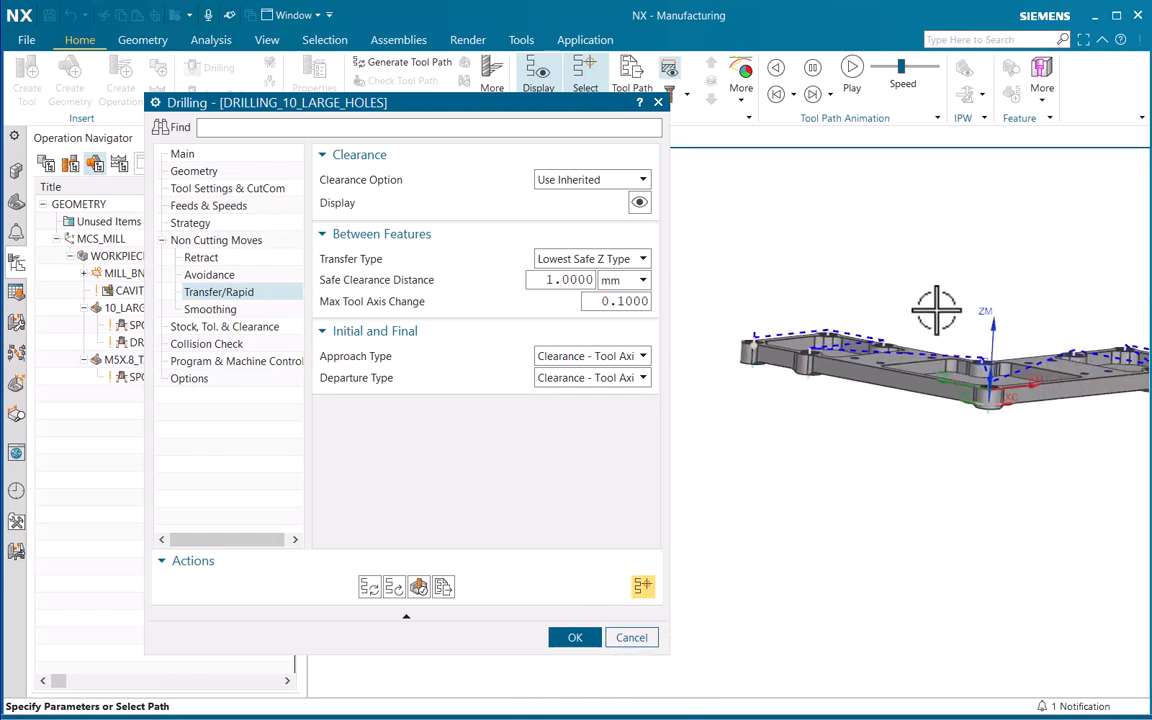
scroll(936, 311, "down", 3)
middle_click_drag(936, 311, 987, 447)
scroll(937, 398, "up", 1)
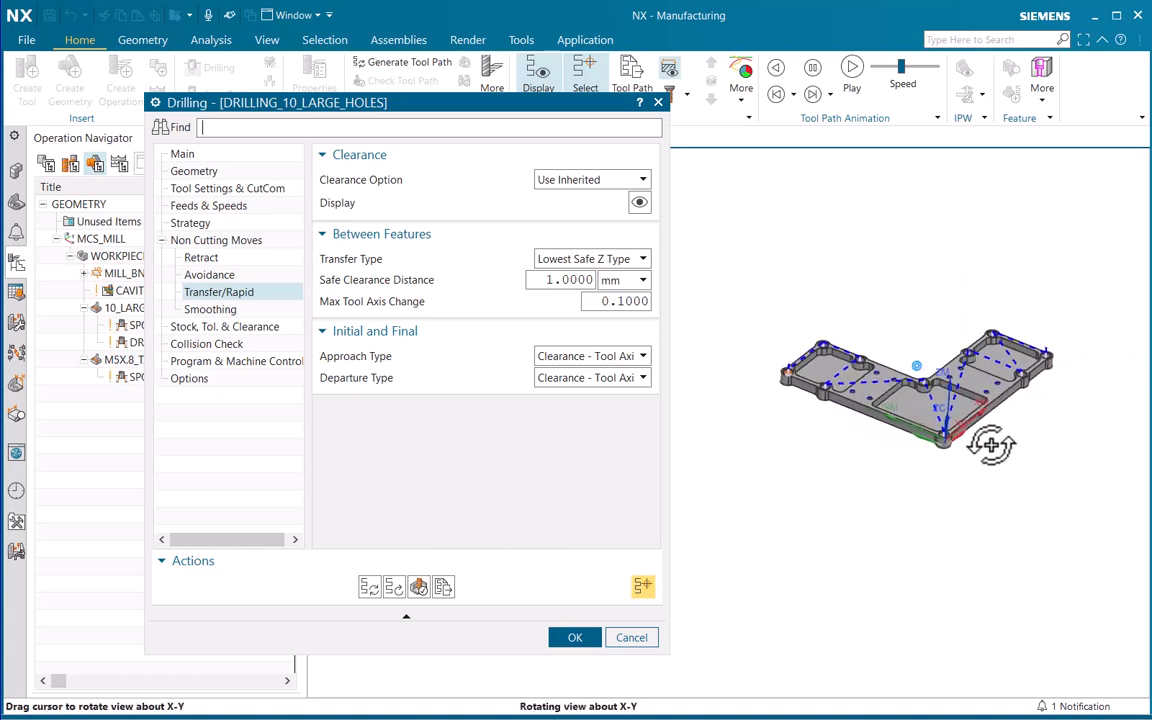
scroll(990, 420, "up", 2)
middle_click_drag(926, 483, 926, 509, "shift")
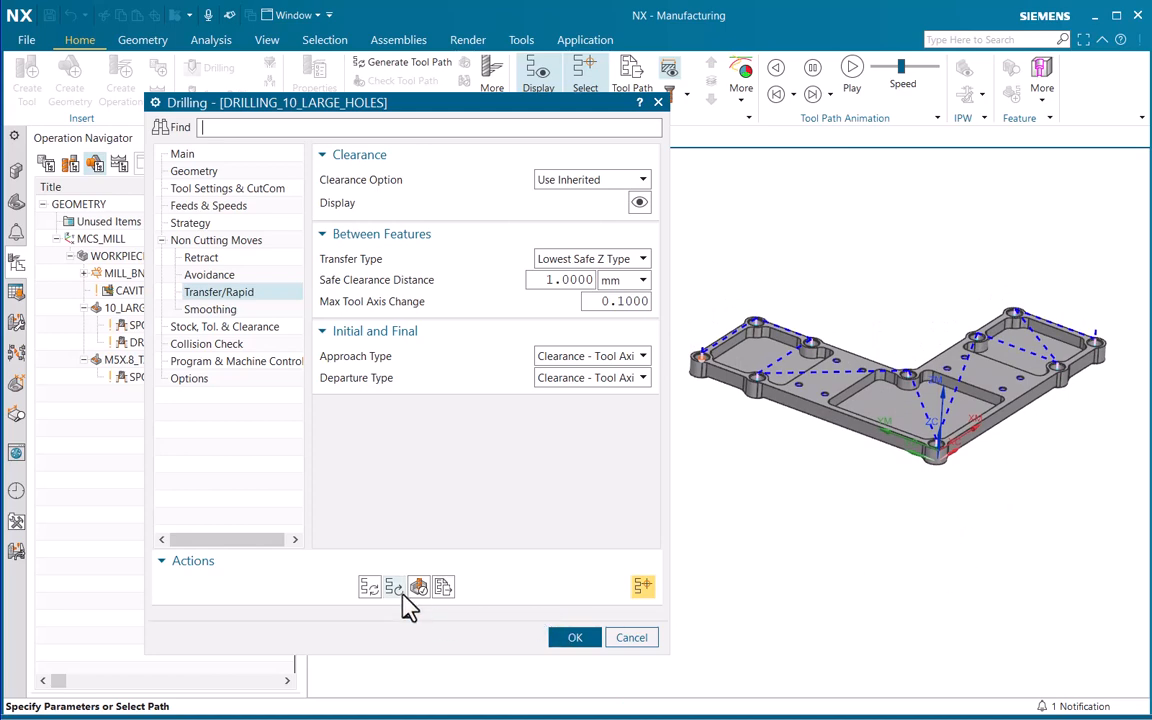
Verify the large-hole drilling with a 3D Dynamic simulation, inspect the drilled part, and accept the operation
left_click(416, 588)
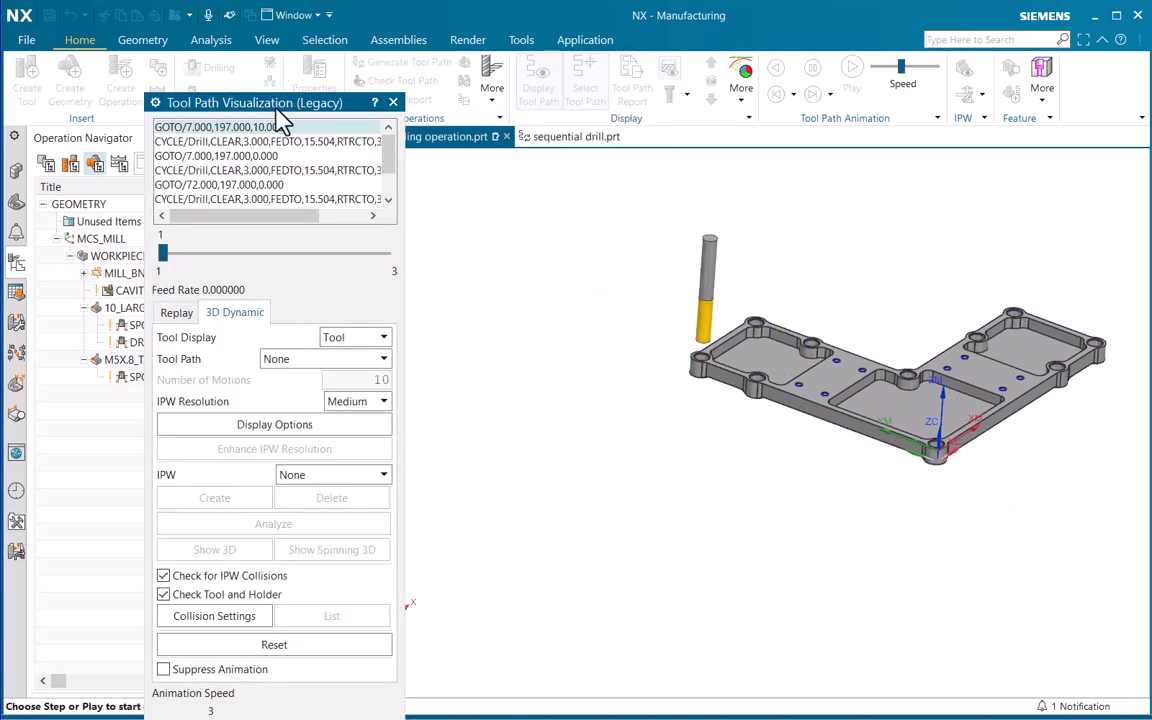
left_click_drag(281, 108, 295, 19)
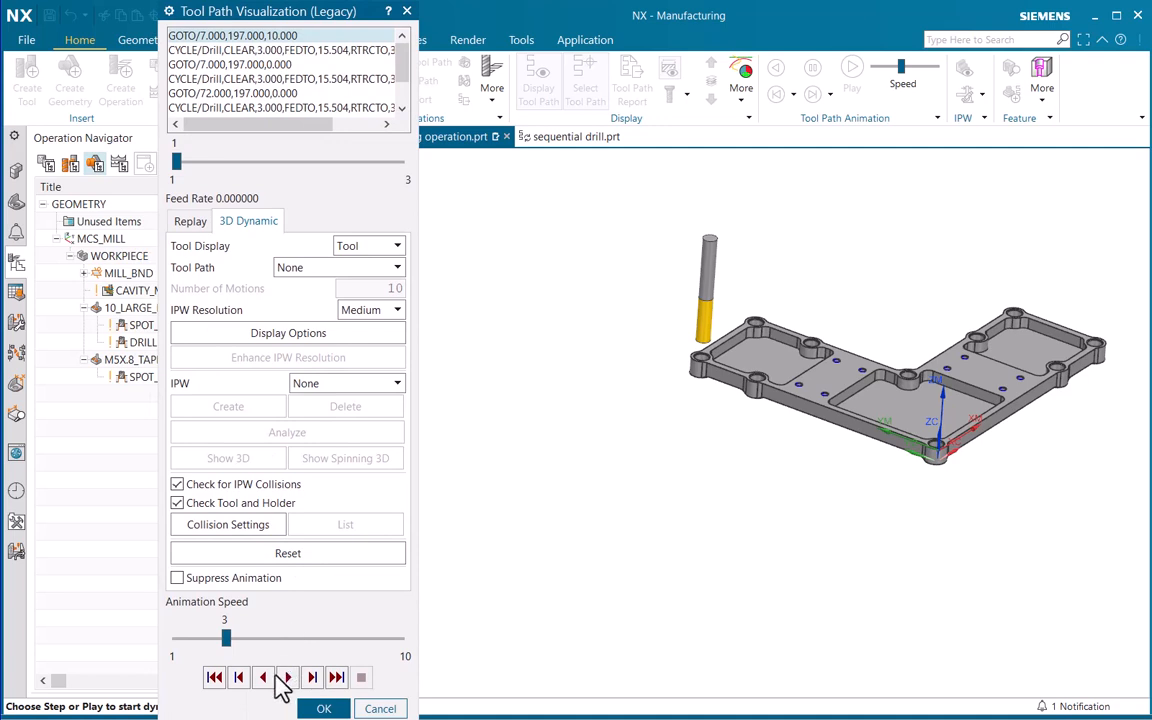
left_click(288, 678)
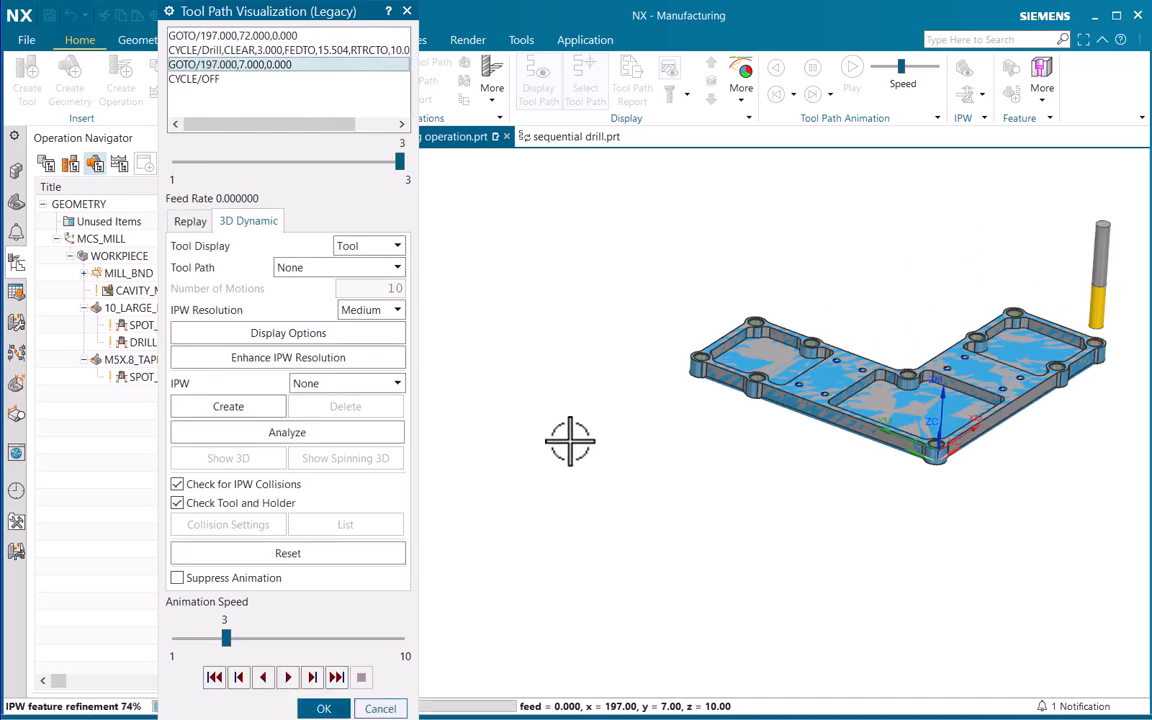
middle_click_drag(652, 408, 653, 437)
scroll(673, 375, "up", 3)
scroll(681, 488, "down", 5)
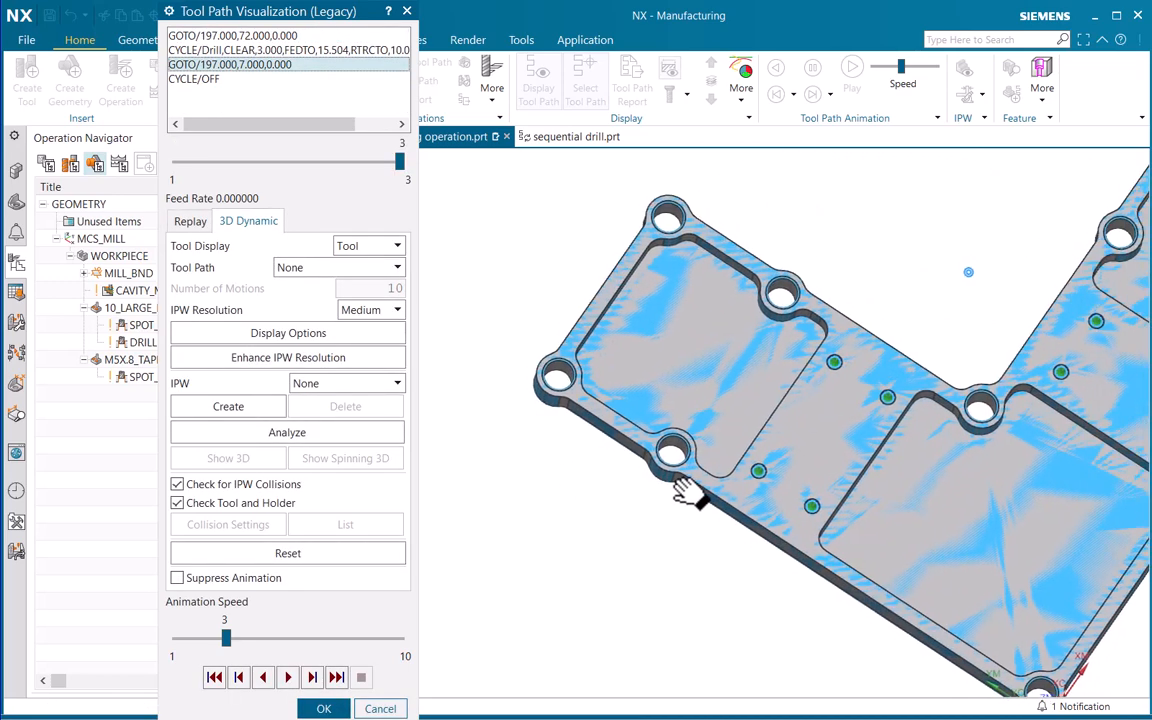
left_click(323, 708)
left_click(589, 546)
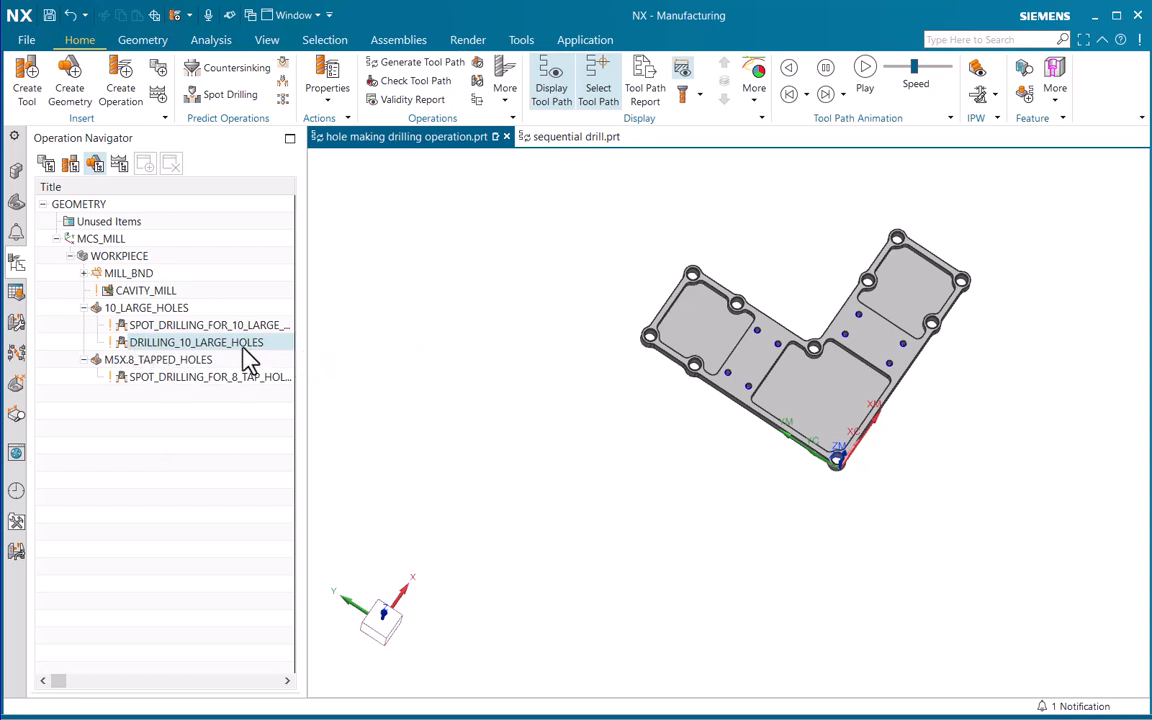
Copy DRILLING_10_LARGE_HOLES and paste it inside the M5X.8_TAPPED_HOLES geometry group
left_click(218, 463)
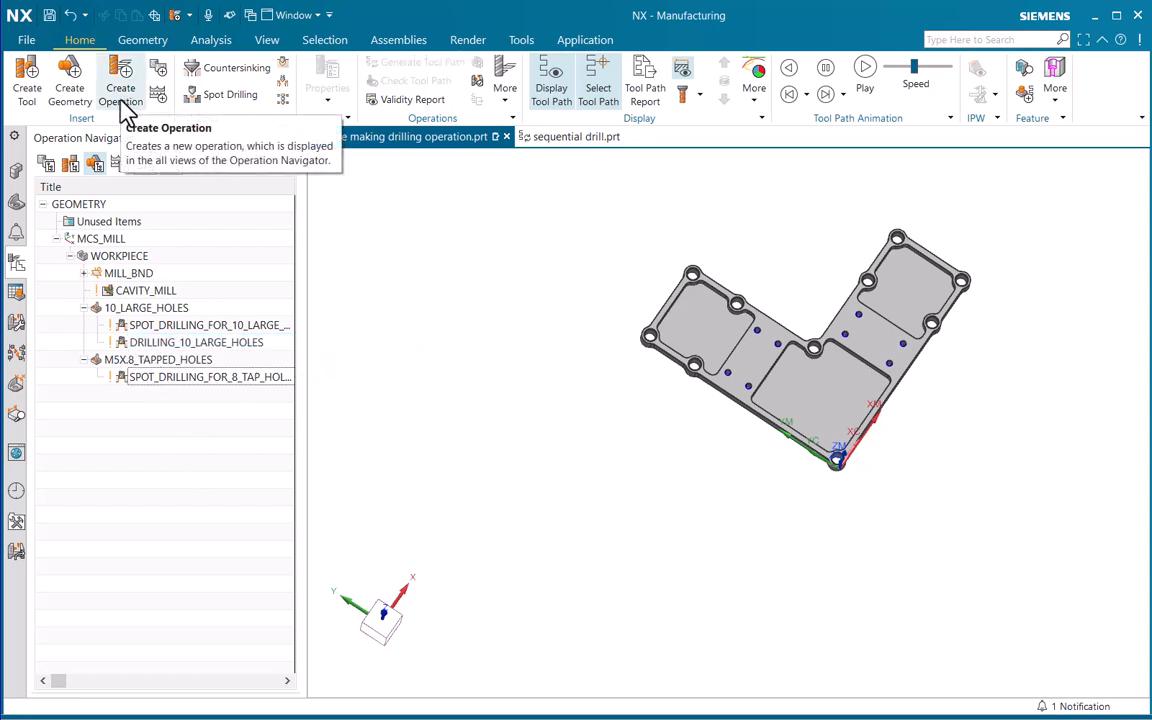
left_click(170, 345)
left_click(169, 400)
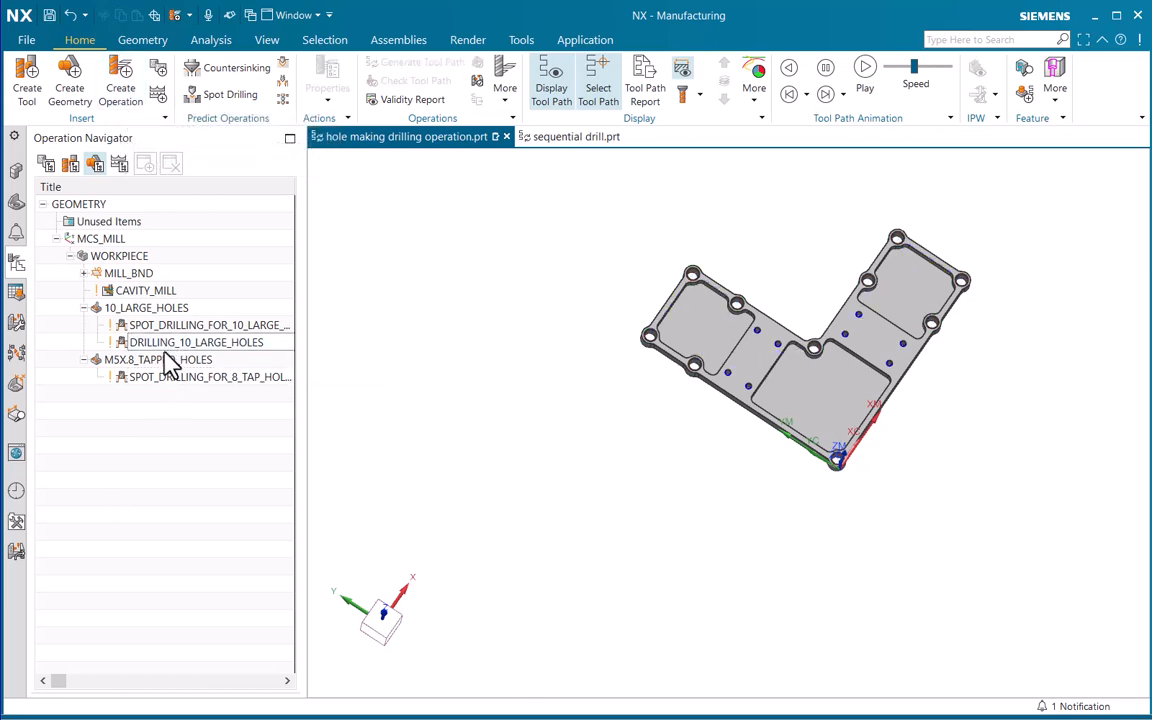
left_click(170, 345)
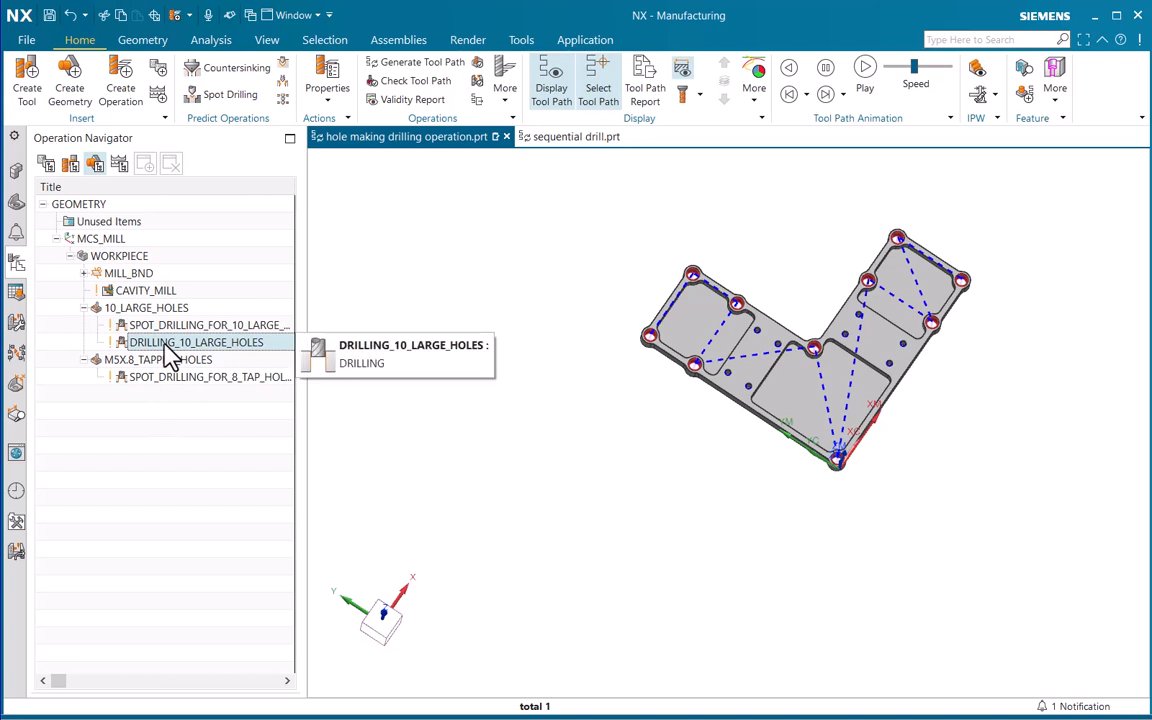
right_click(167, 346)
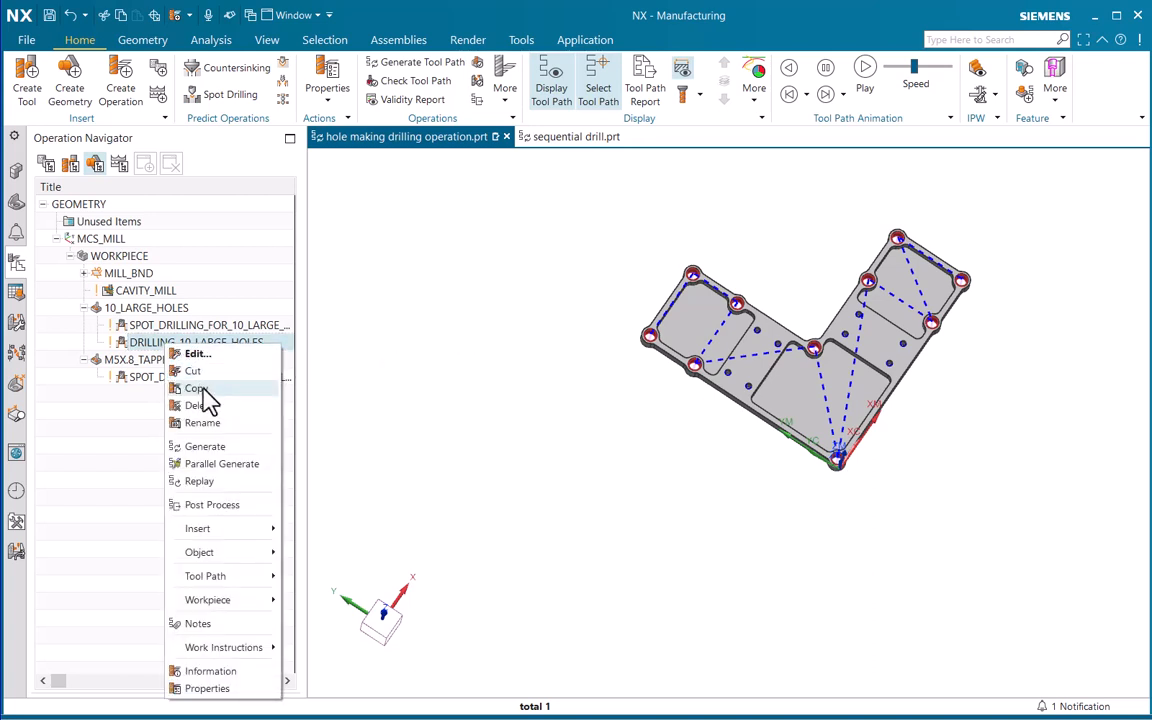
left_click(198, 388)
left_click(141, 362)
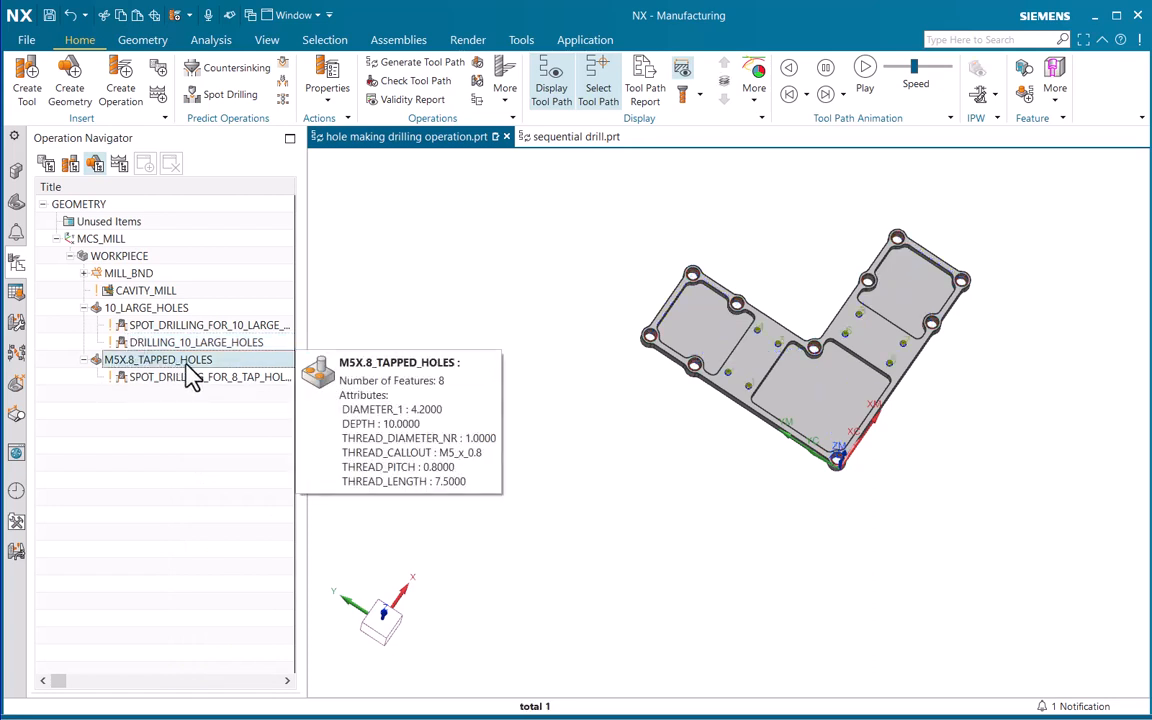
right_click(193, 370)
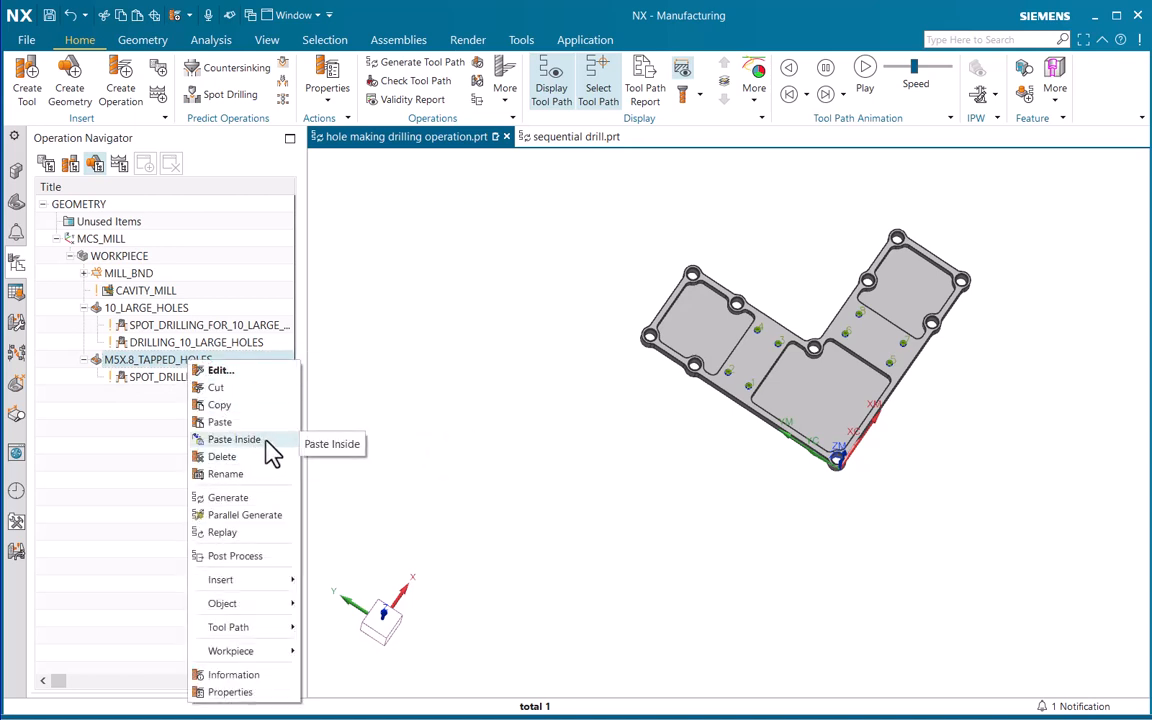
left_click(234, 440)
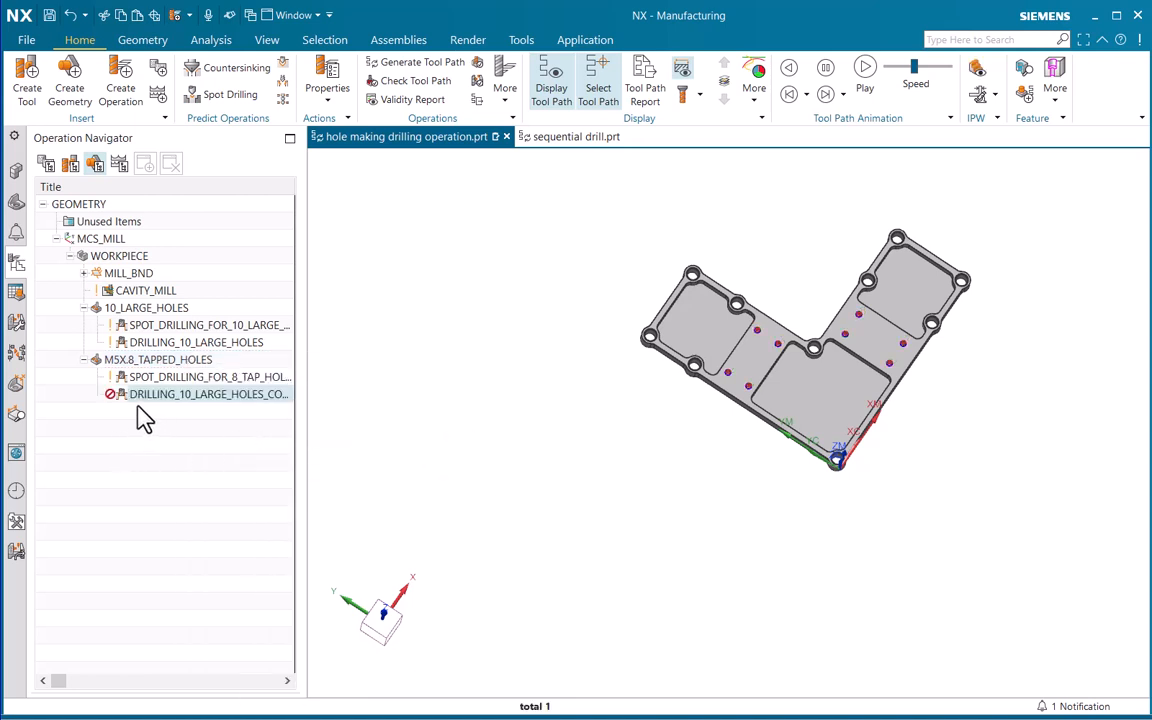
Widen the Operation Navigator to show the path status, and open the copied drilling operation for editing with its alert moved closer
left_click_drag(303, 406, 337, 410)
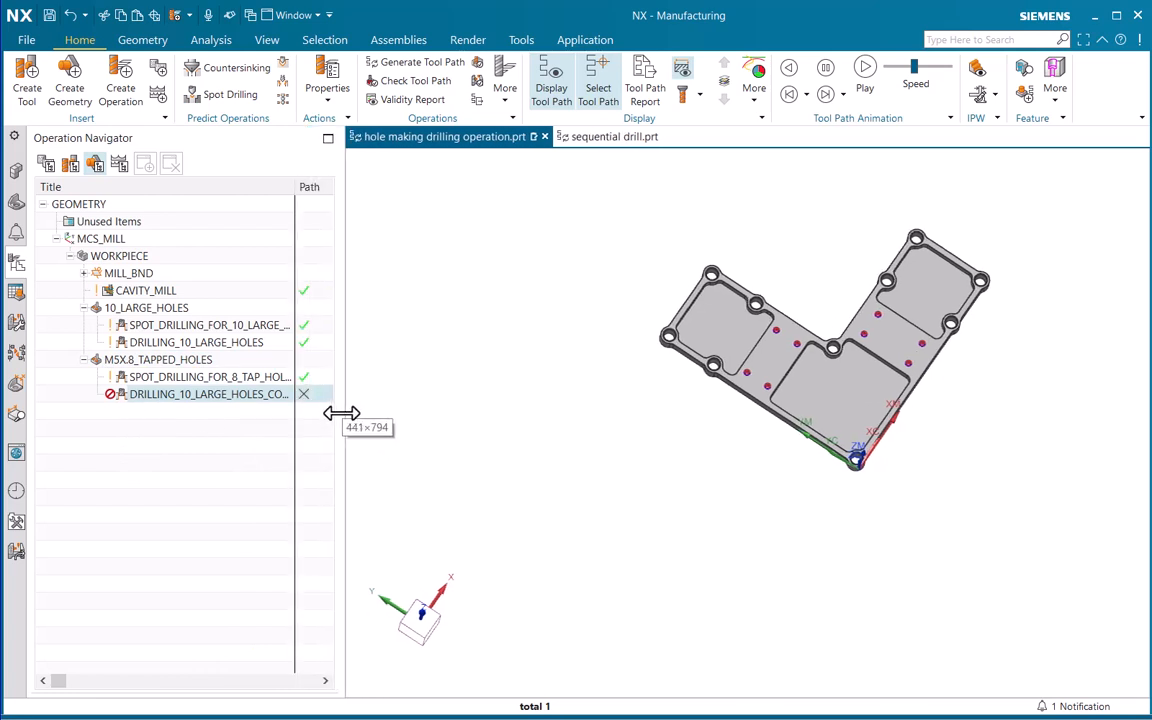
right_click(258, 408)
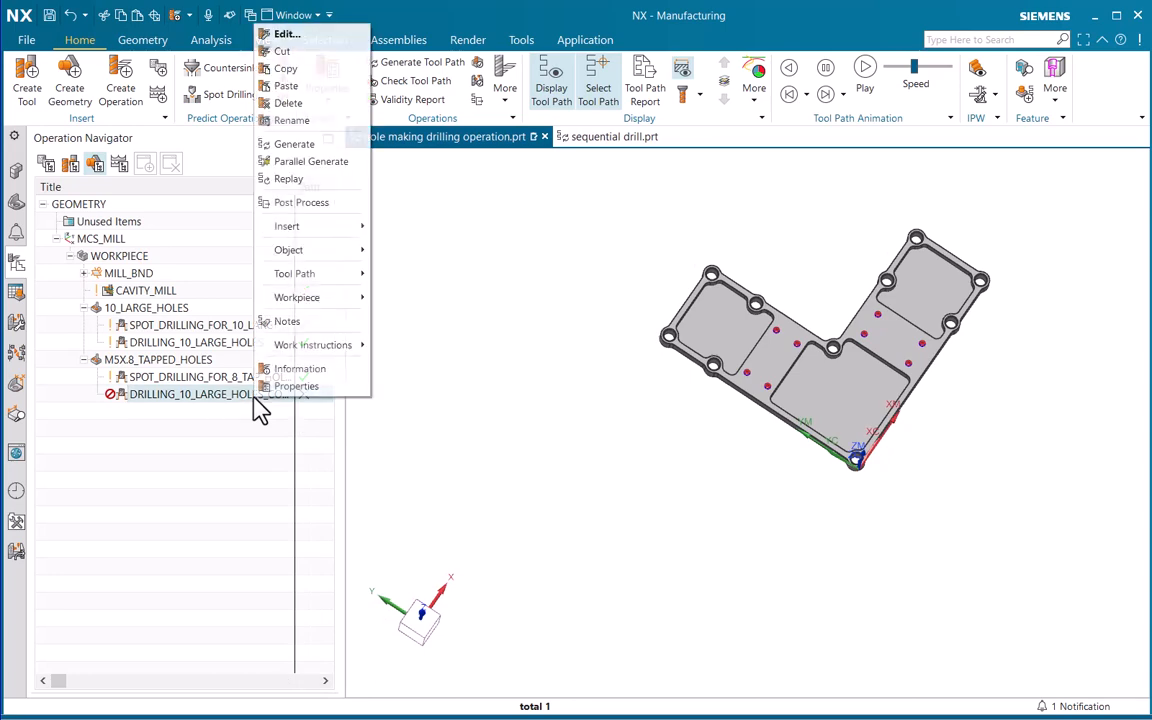
double_click(200, 396)
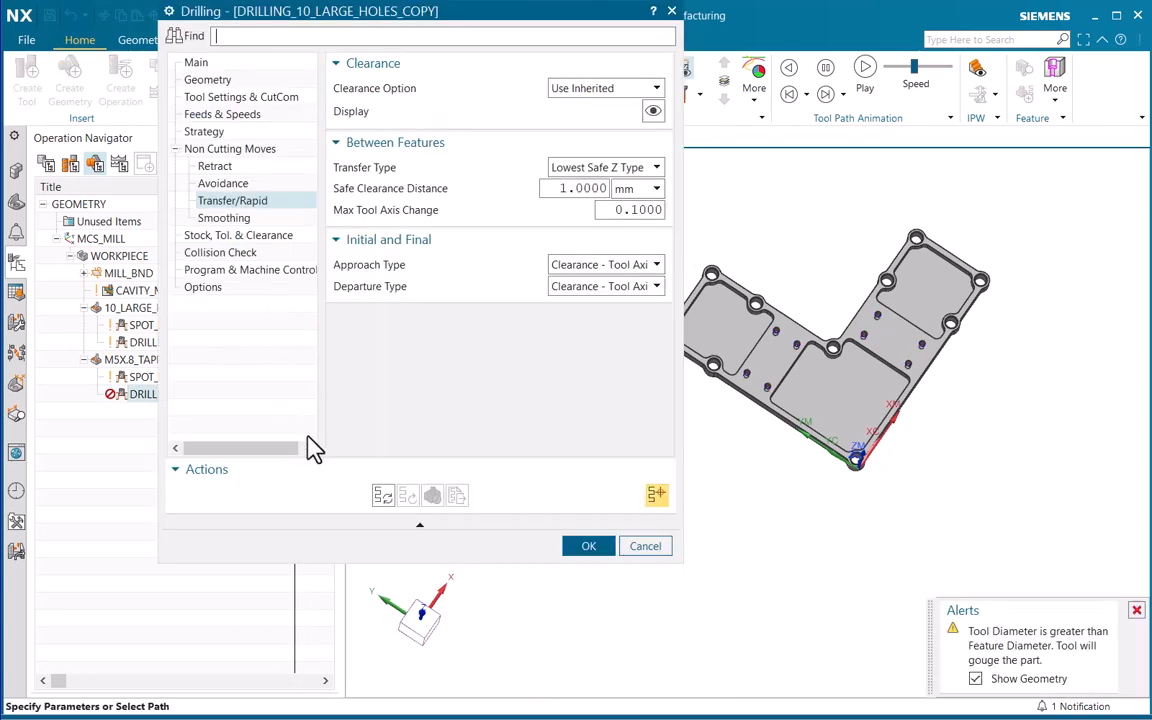
left_click_drag(510, 28, 517, 106)
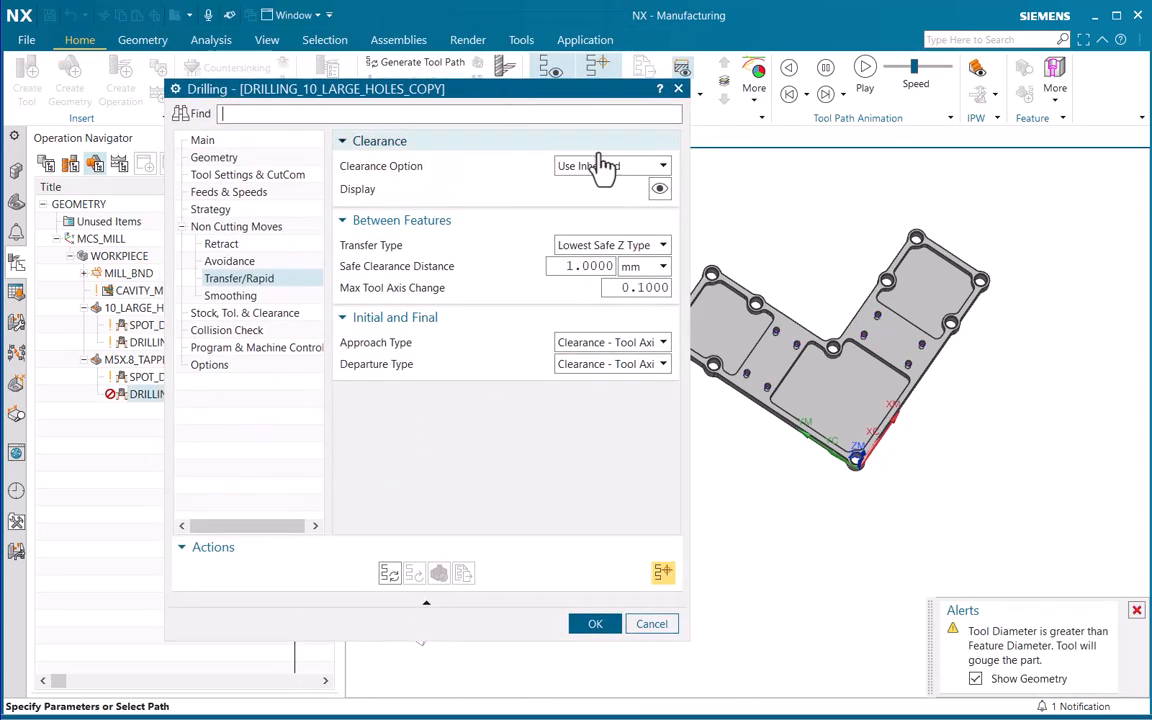
left_click_drag(930, 640, 725, 228)
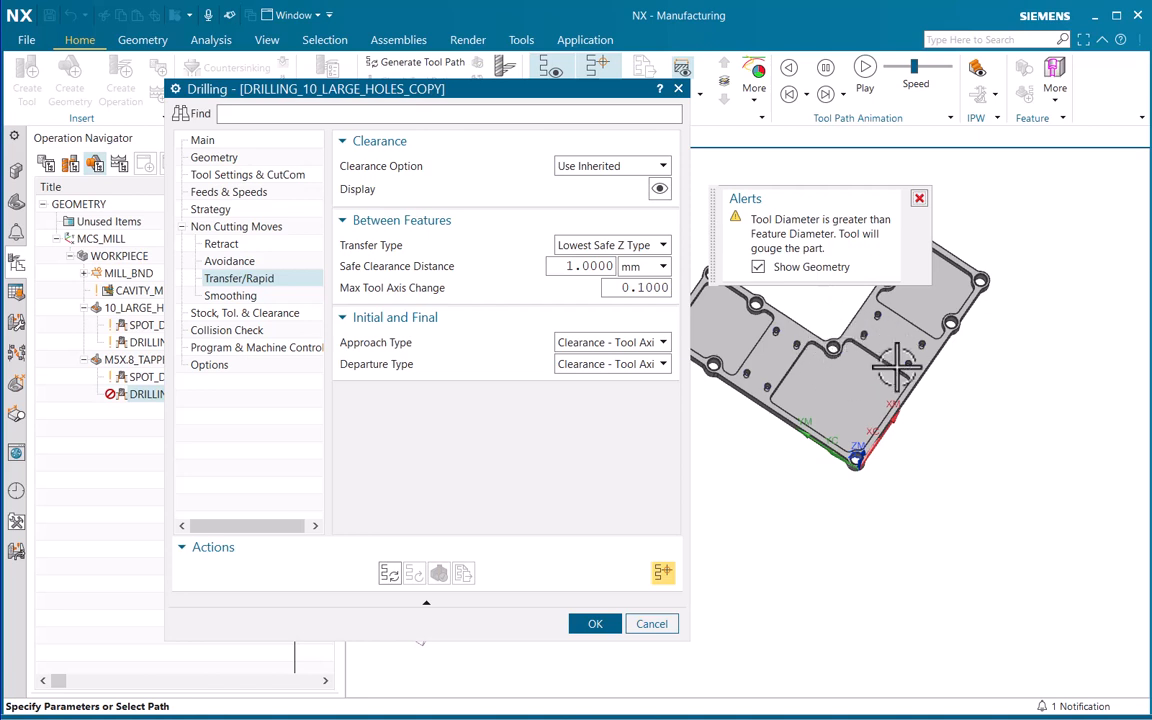
Change the copied drilling operation's tool to 4.2MM_STD_DRILL and dismiss the feeds and speeds alert
left_click(203, 141)
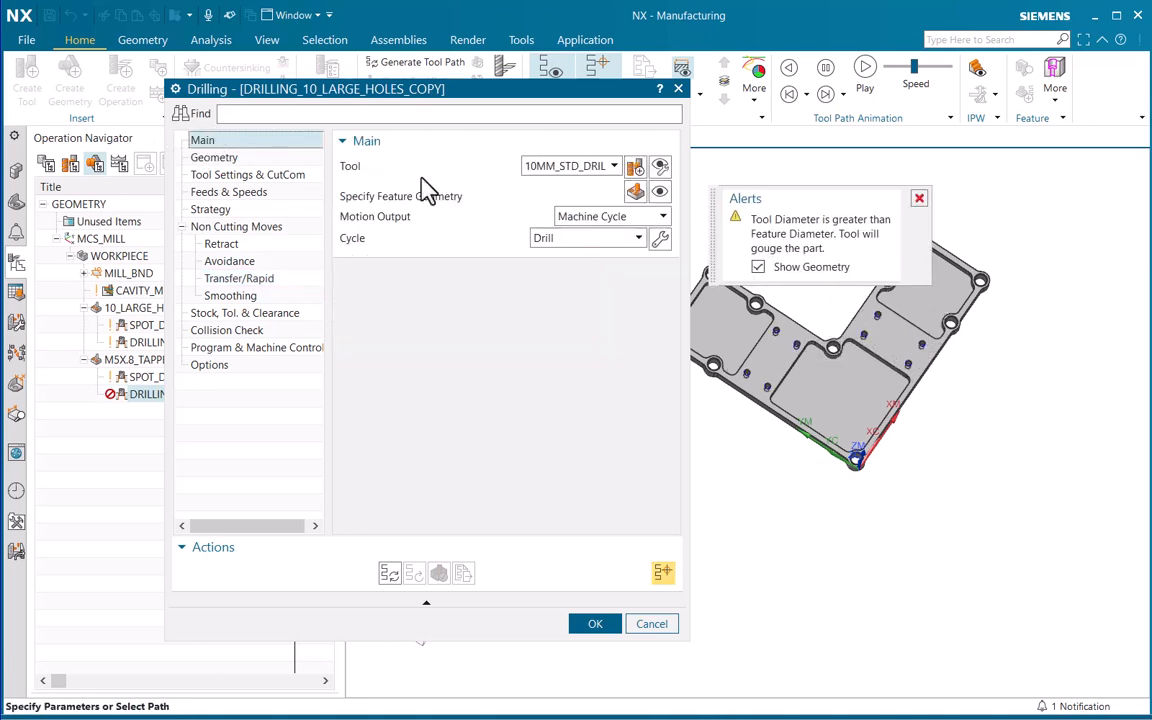
left_click(567, 170)
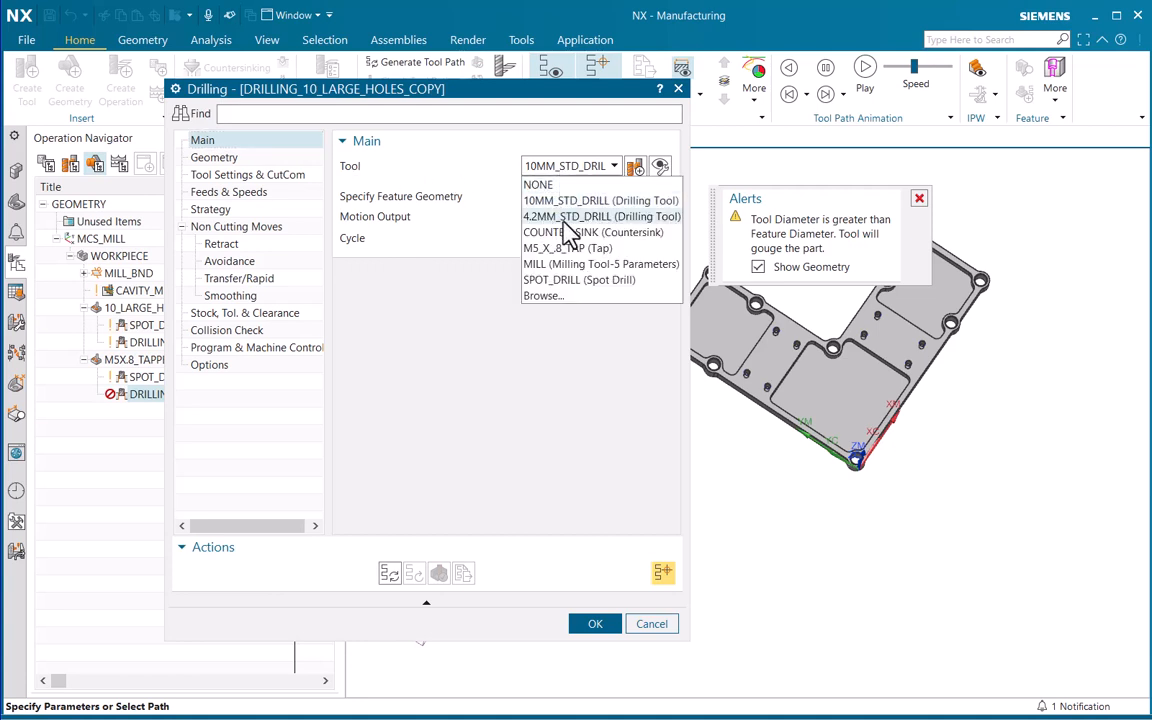
left_click(600, 217)
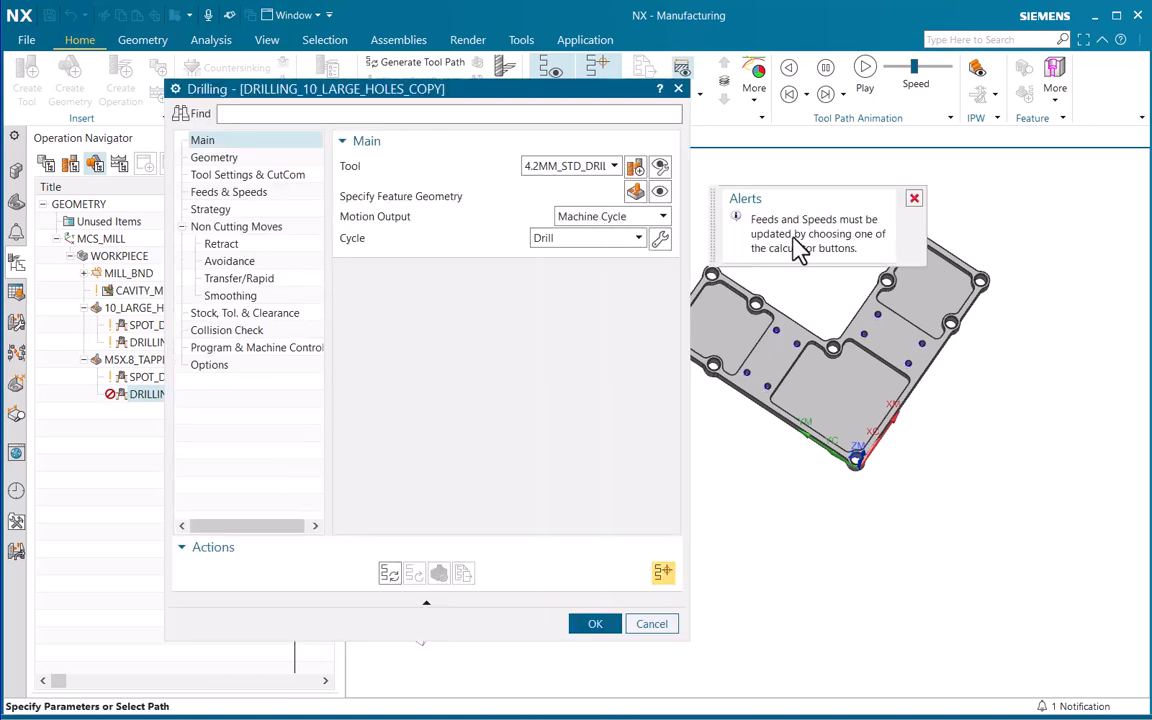
left_click(914, 199)
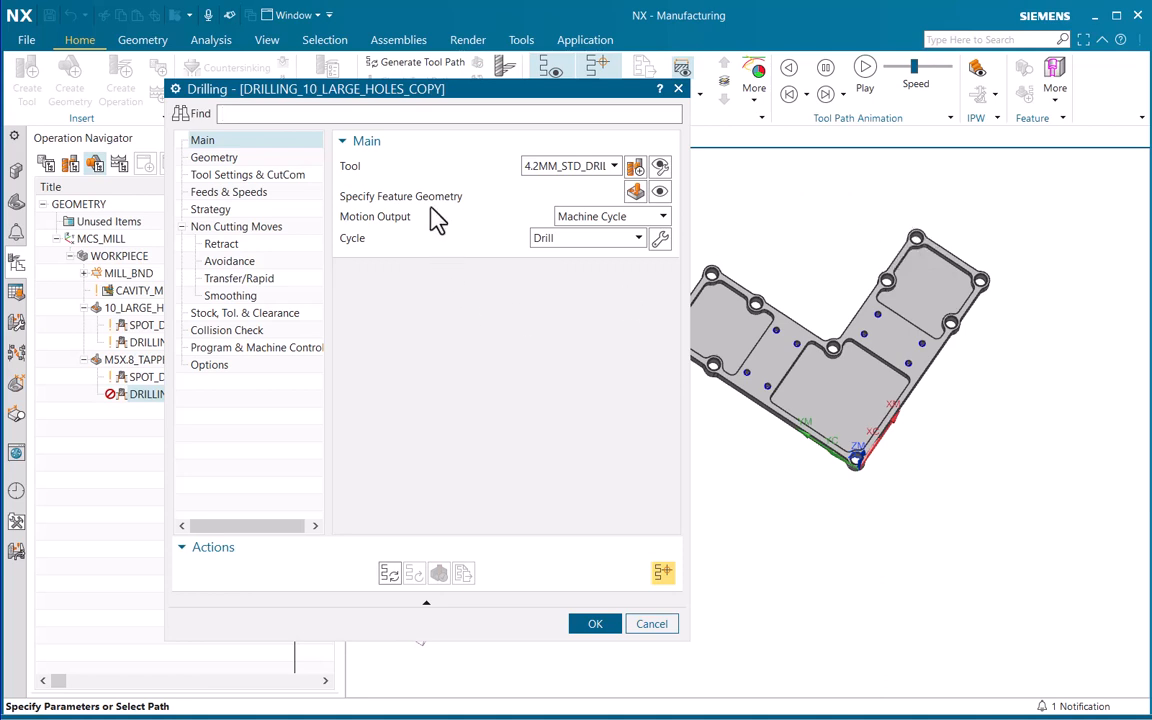
left_click(562, 170)
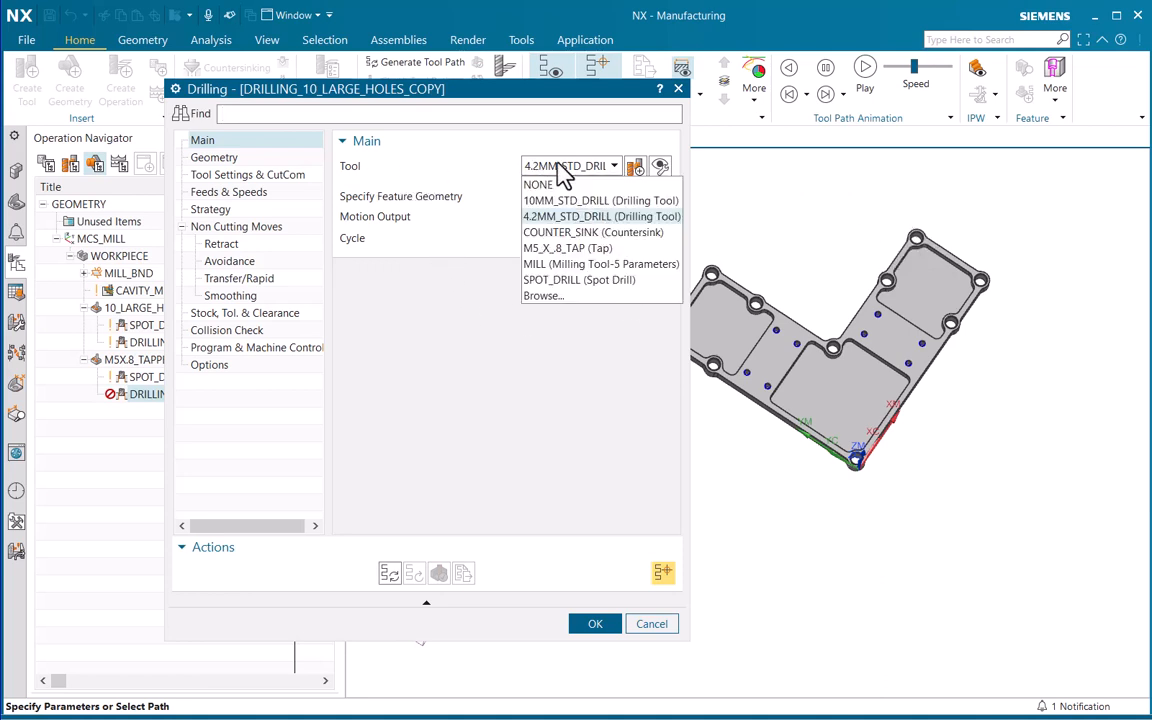
left_click(556, 217)
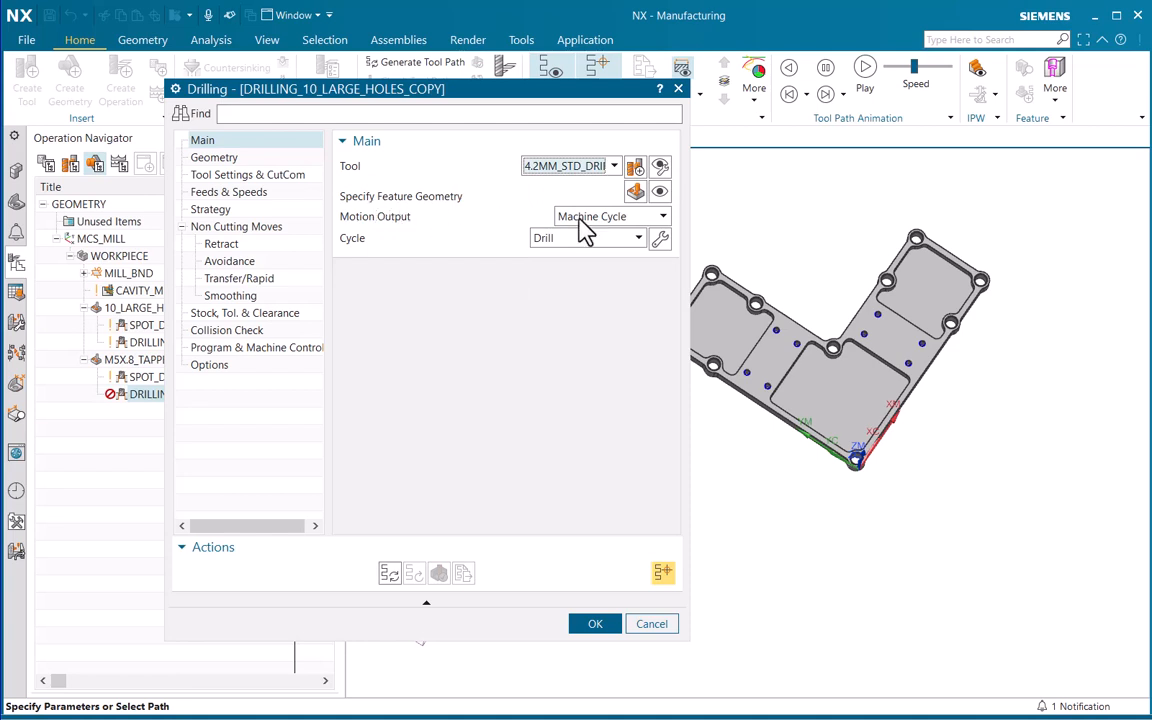
scroll(715, 365, "up", 4)
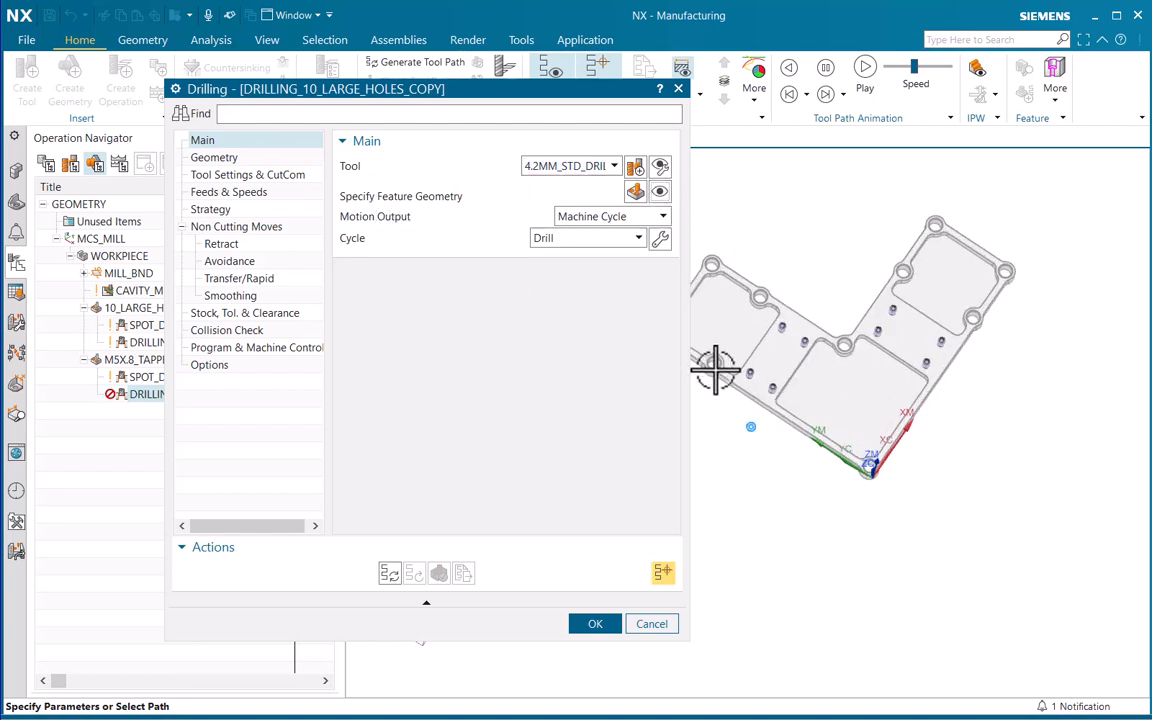
scroll(755, 305, "down", 3)
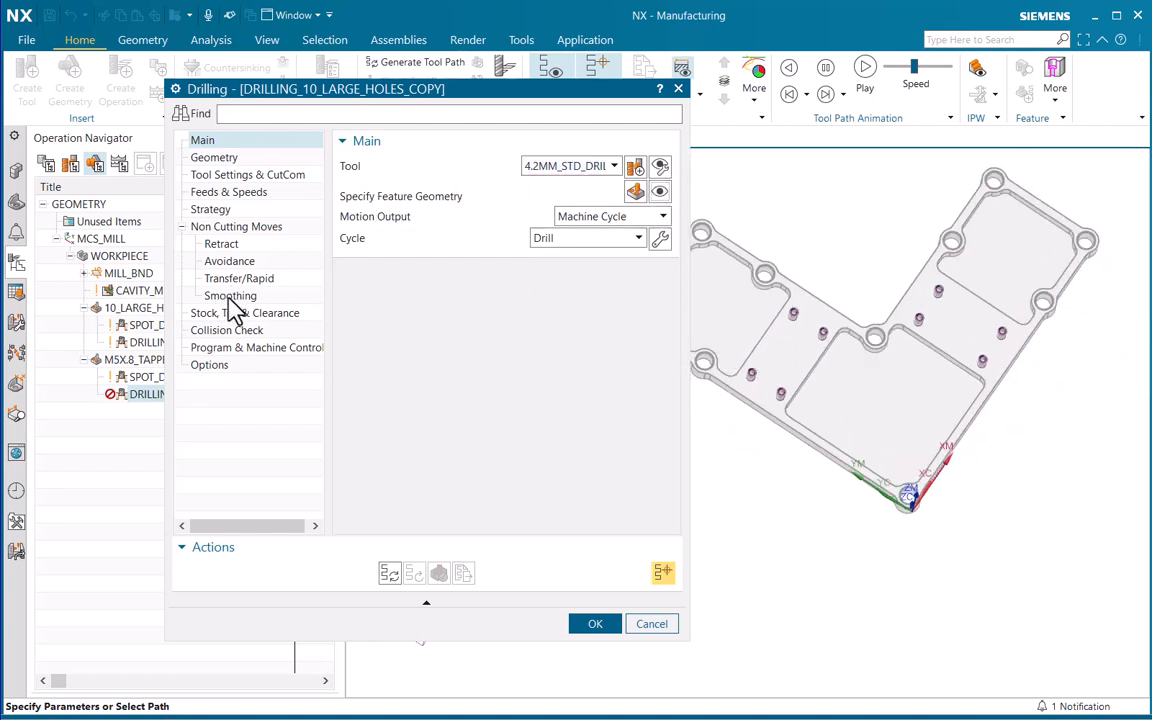
Review the extend path offsets and the between-feature transfer settings of the copied drilling, and generate its tool path
left_click(212, 209)
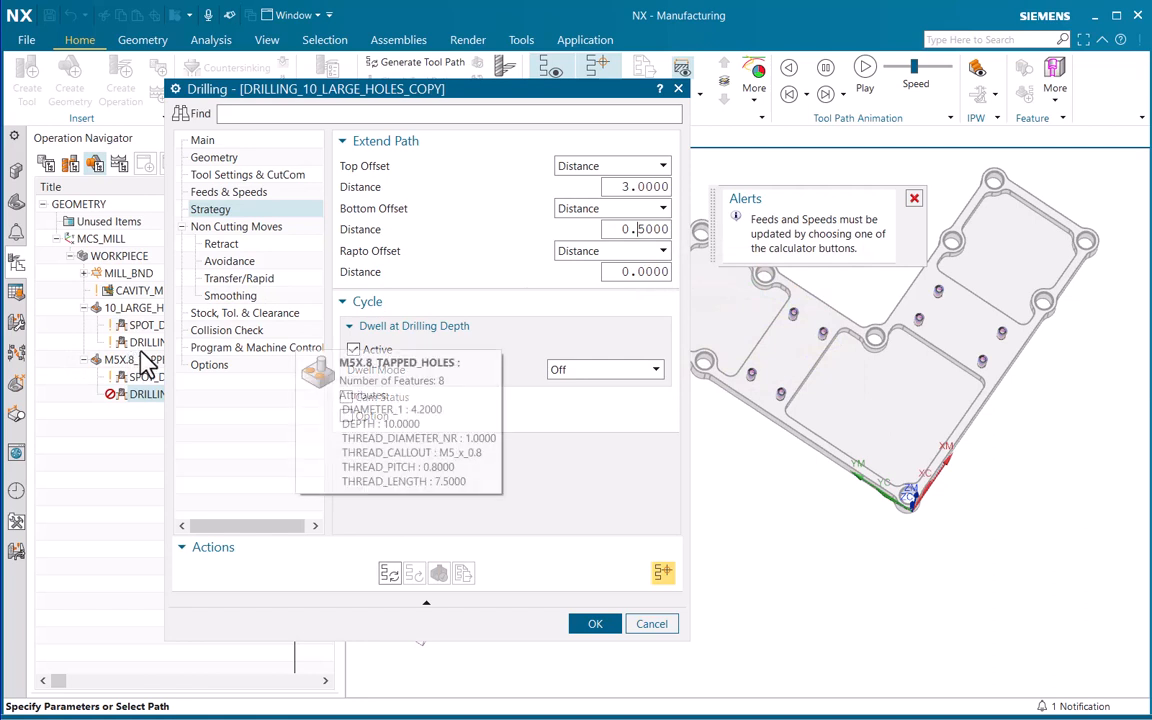
left_click(238, 278)
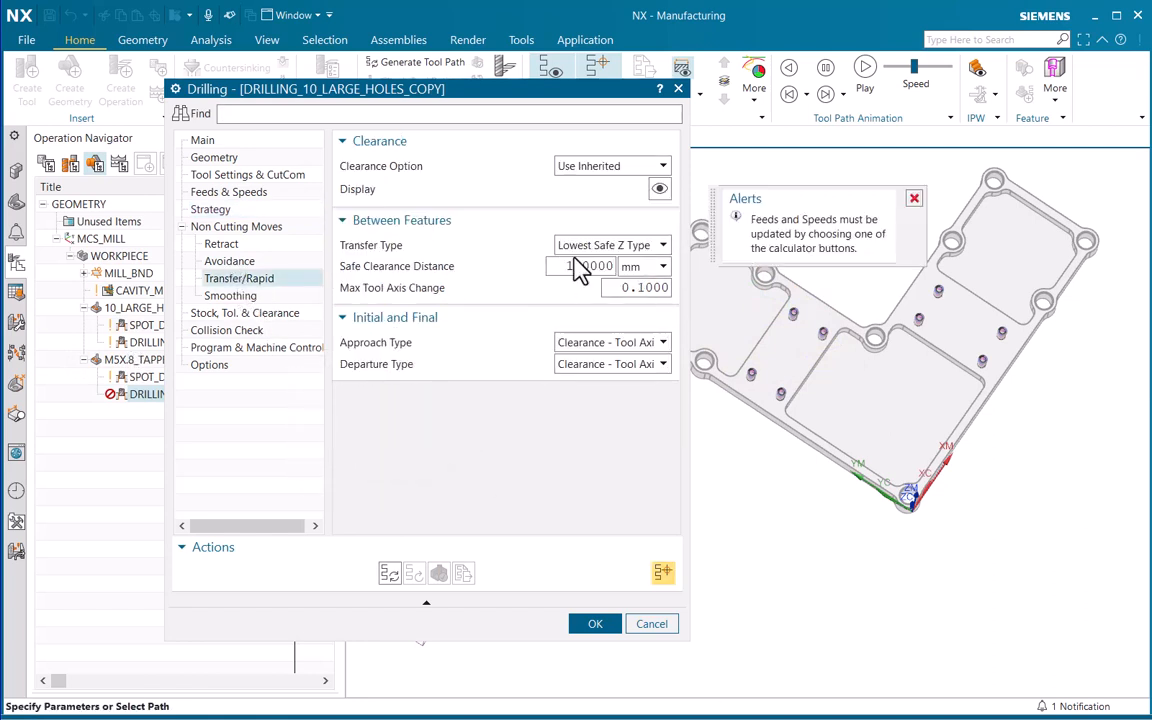
mouse_move(567, 268)
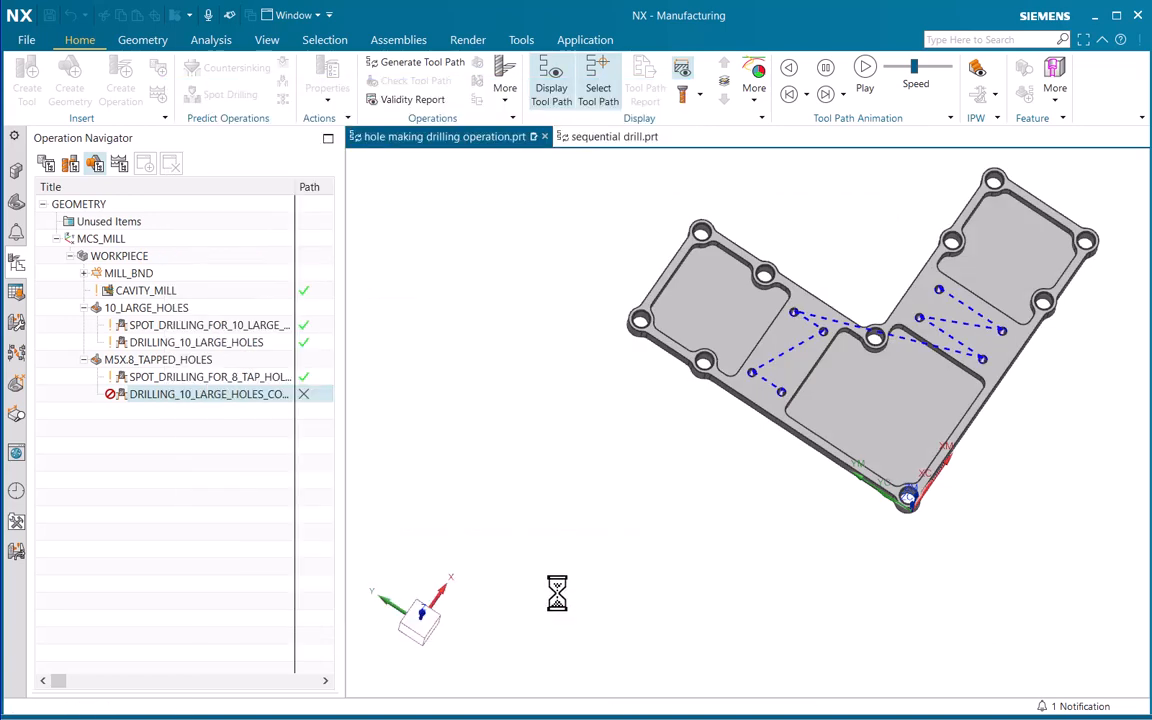
Verify the tapped-hole drilling with a 3D Dynamic simulation, inspect the drilled part, and accept the operation
left_click(442, 575)
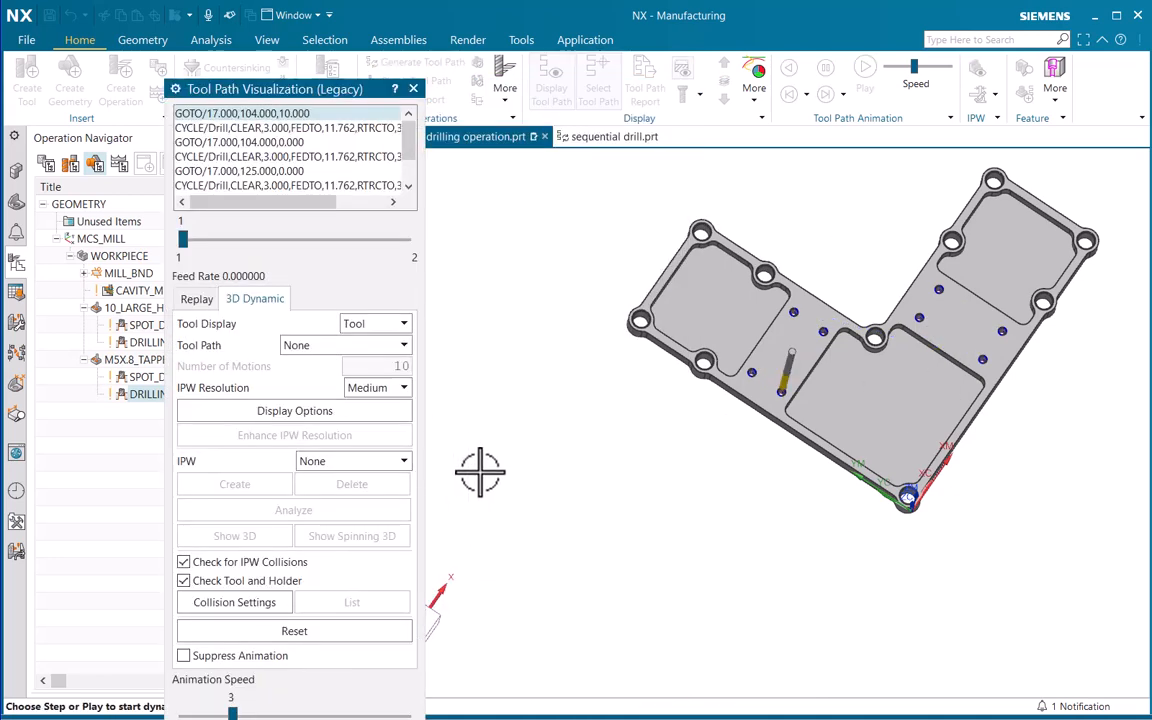
left_click_drag(337, 97, 347, 28)
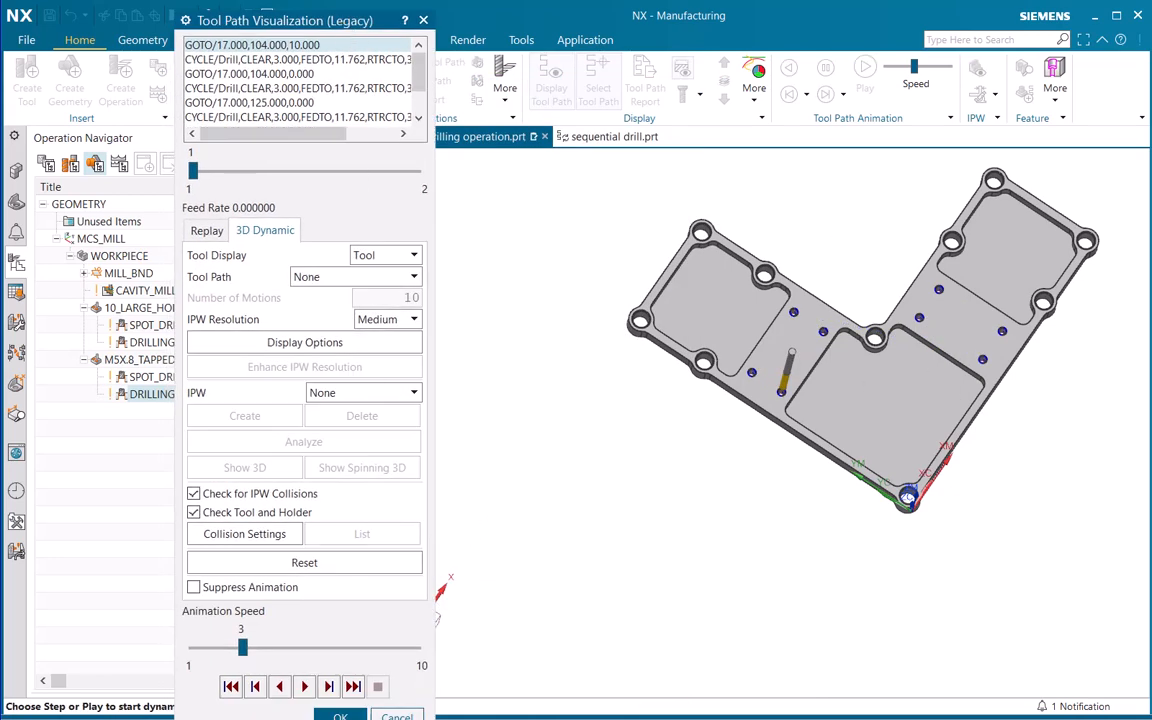
left_click(305, 687)
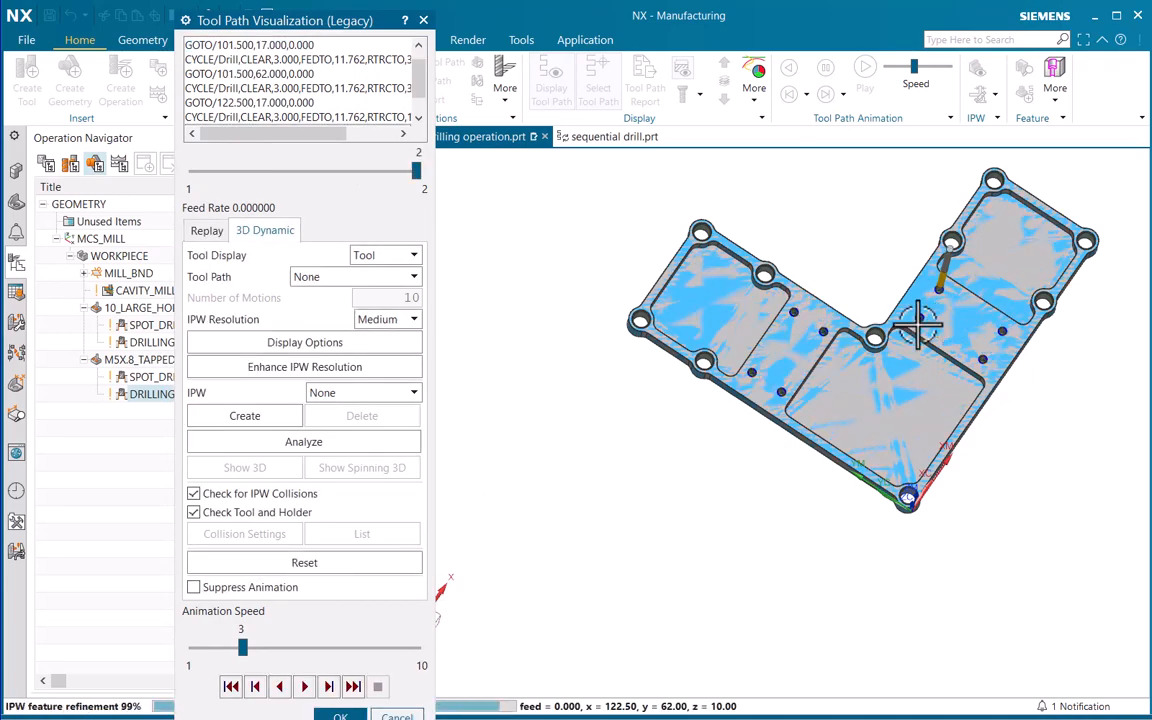
scroll(800, 240, "up", 5)
scroll(775, 352, "down", 6)
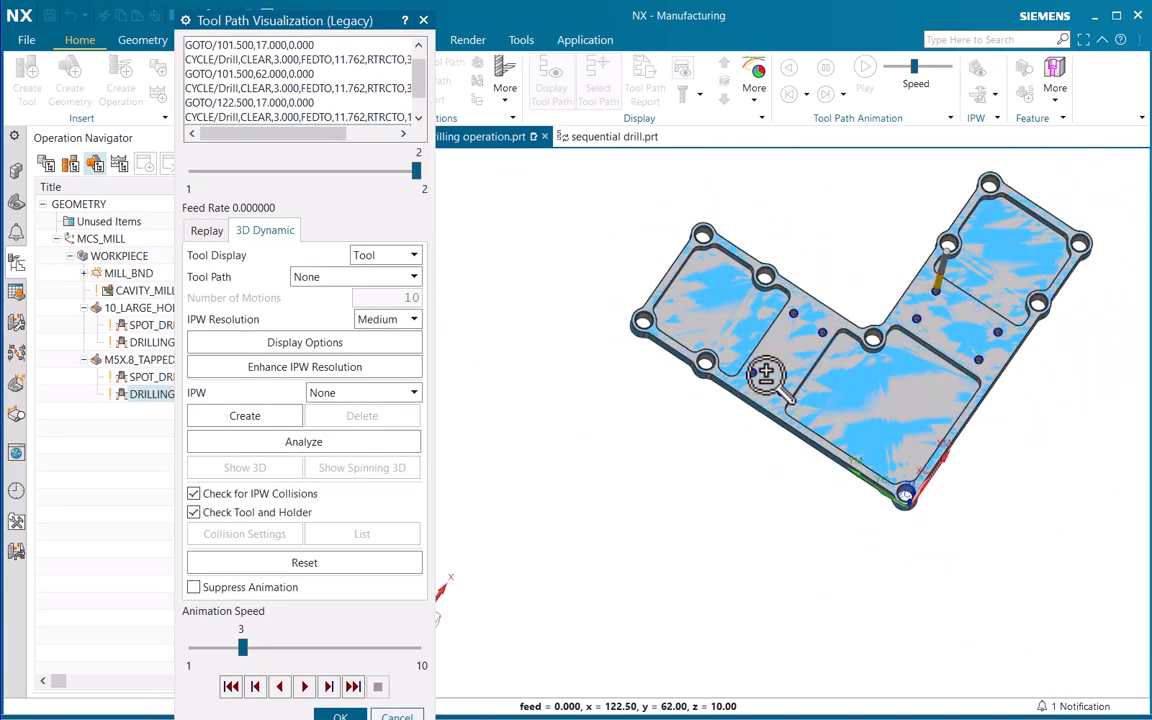
left_click(341, 716)
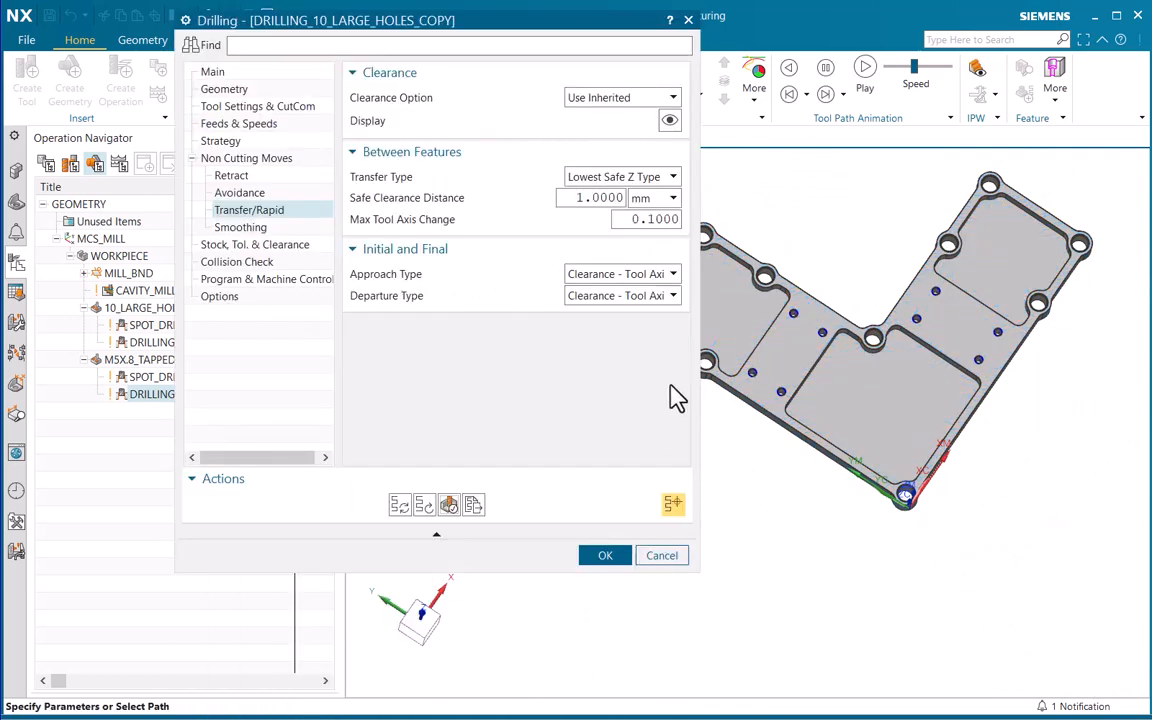
left_click(605, 555)
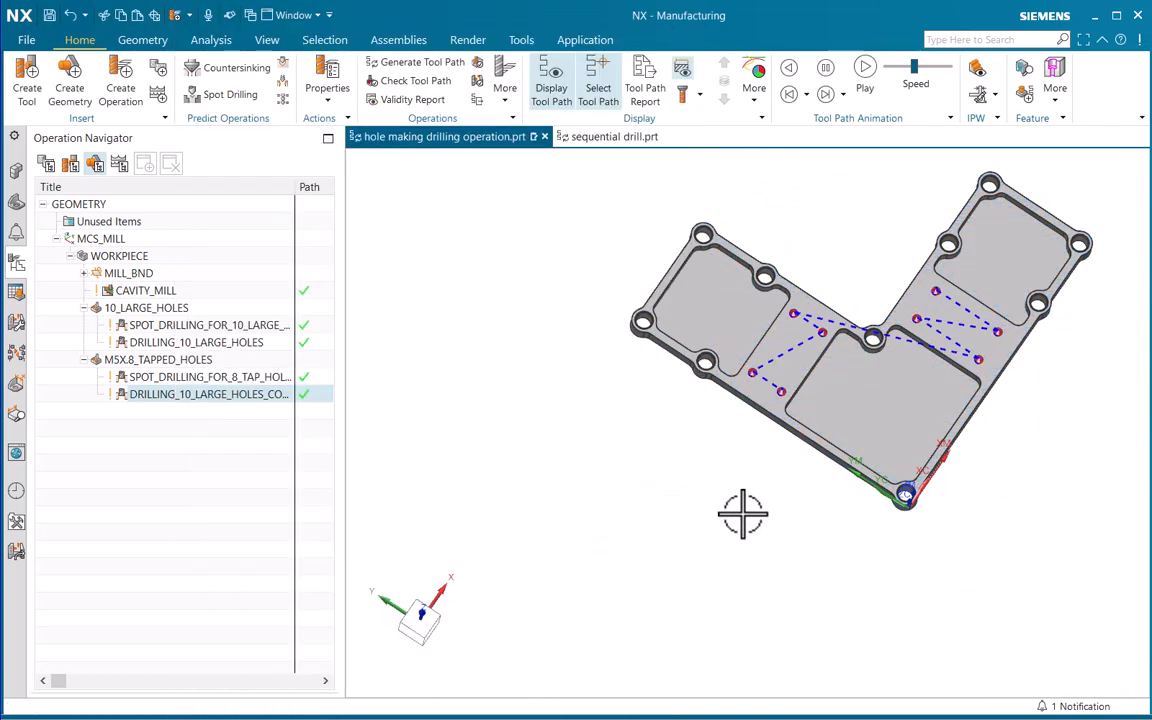
Review the tool paths of the spot drilling and drilling operations in both hole groups
left_click(190, 328)
left_click(180, 345)
left_click(170, 379)
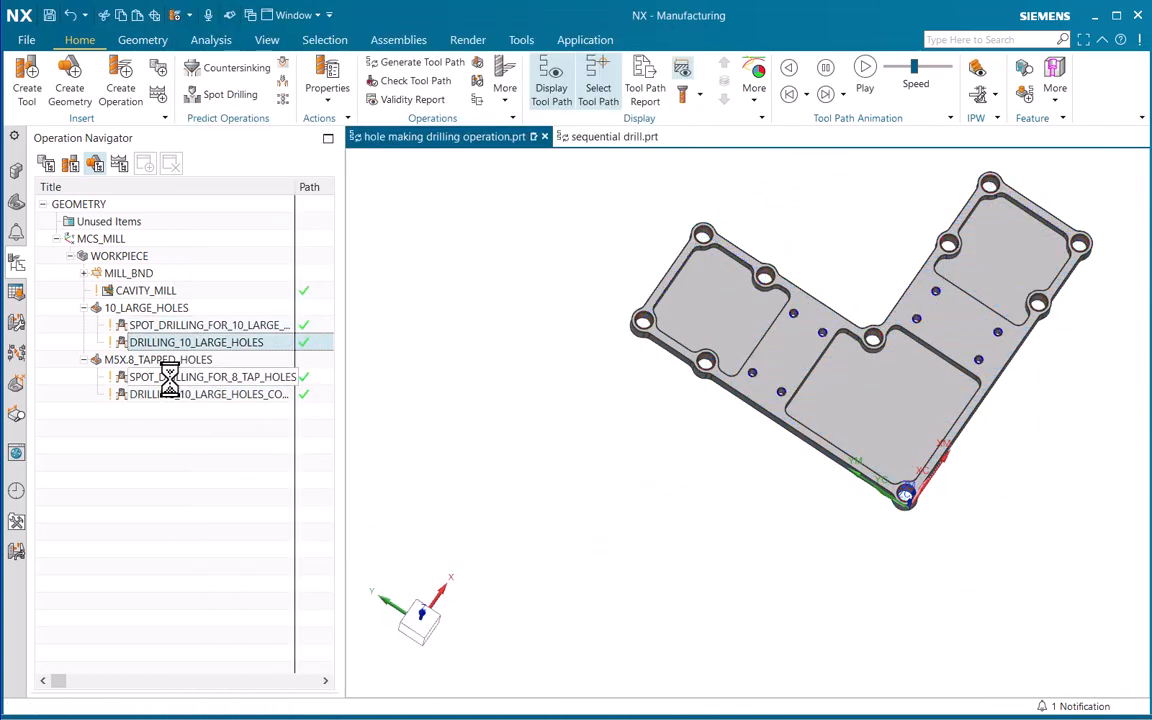
left_click(167, 394)
left_click(916, 533)
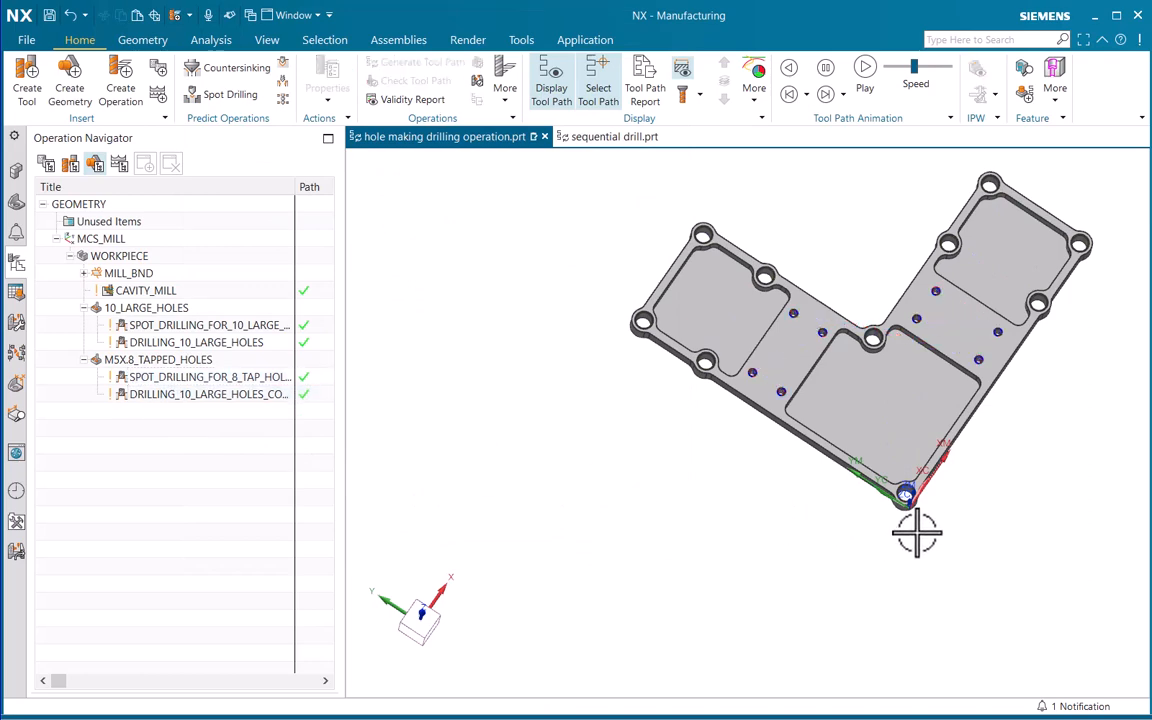
Examine the chamfered edge of a large hole up close and return to the whole part
middle_click_drag(859, 442, 761, 488, "shift")
middle_click_drag(538, 380, 541, 205, "ctrl")
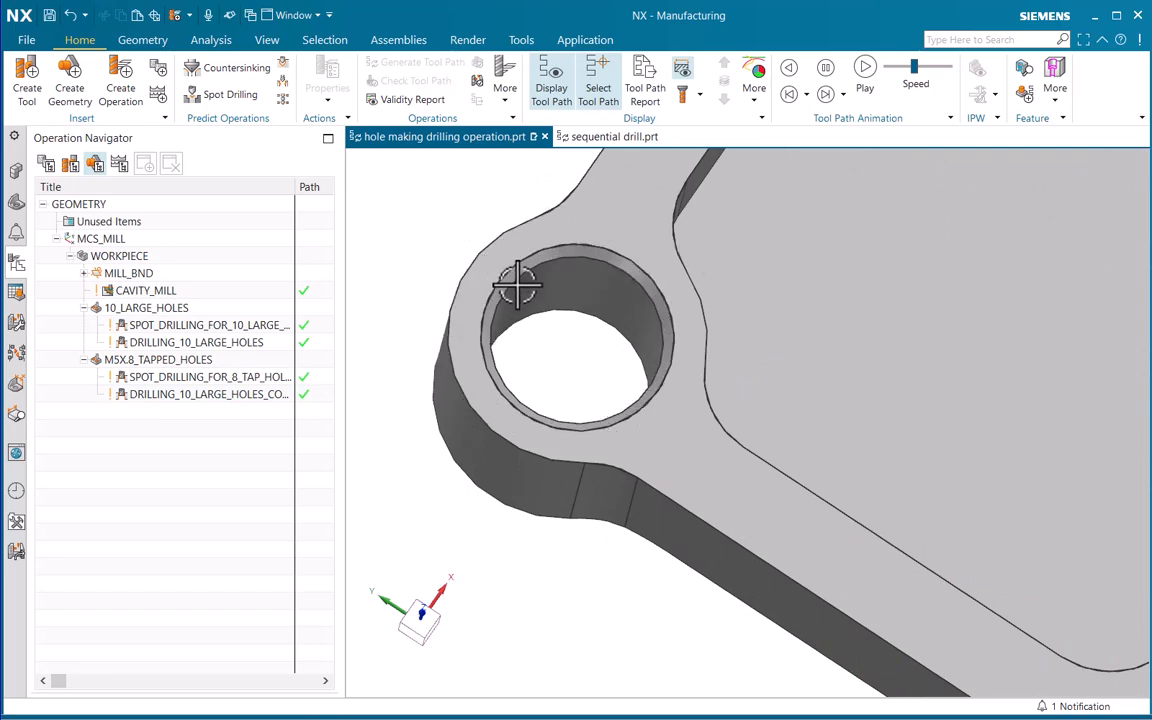
middle_click_drag(531, 286, 570, 355, "ctrl")
middle_click_drag(625, 306, 513, 399, "shift")
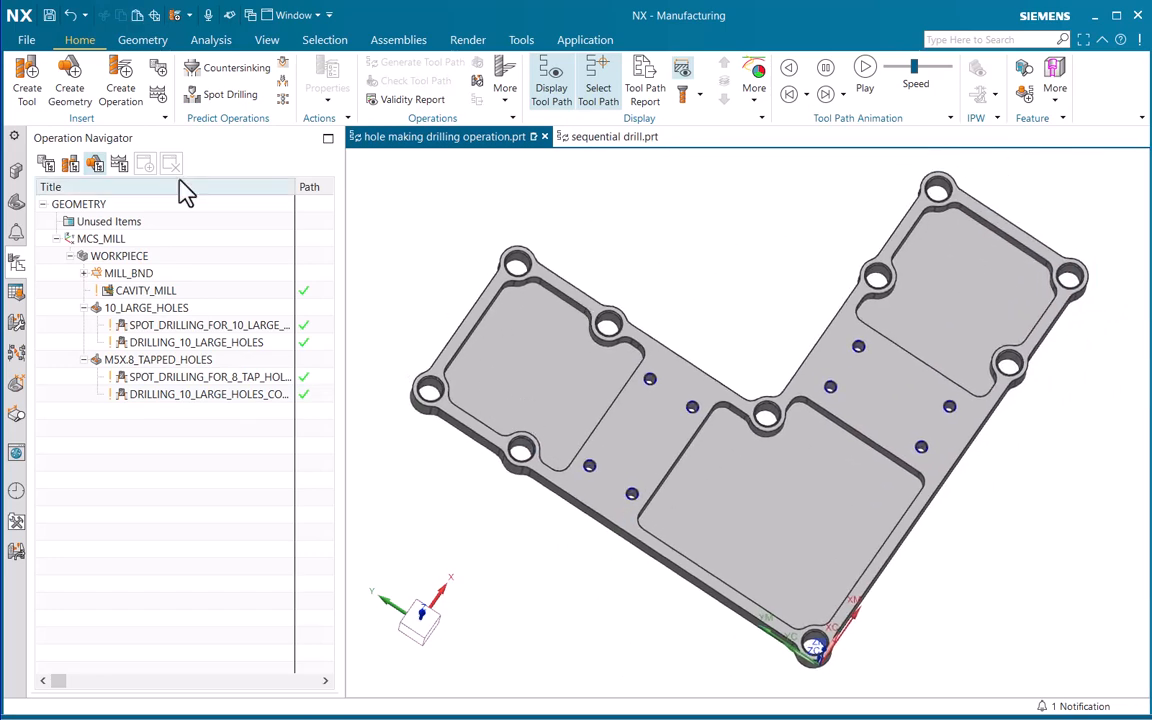
Start a hole_making Countersinking operation in the MACHINE_HOLES program with the COUNTER_SINK tool
left_click(122, 100)
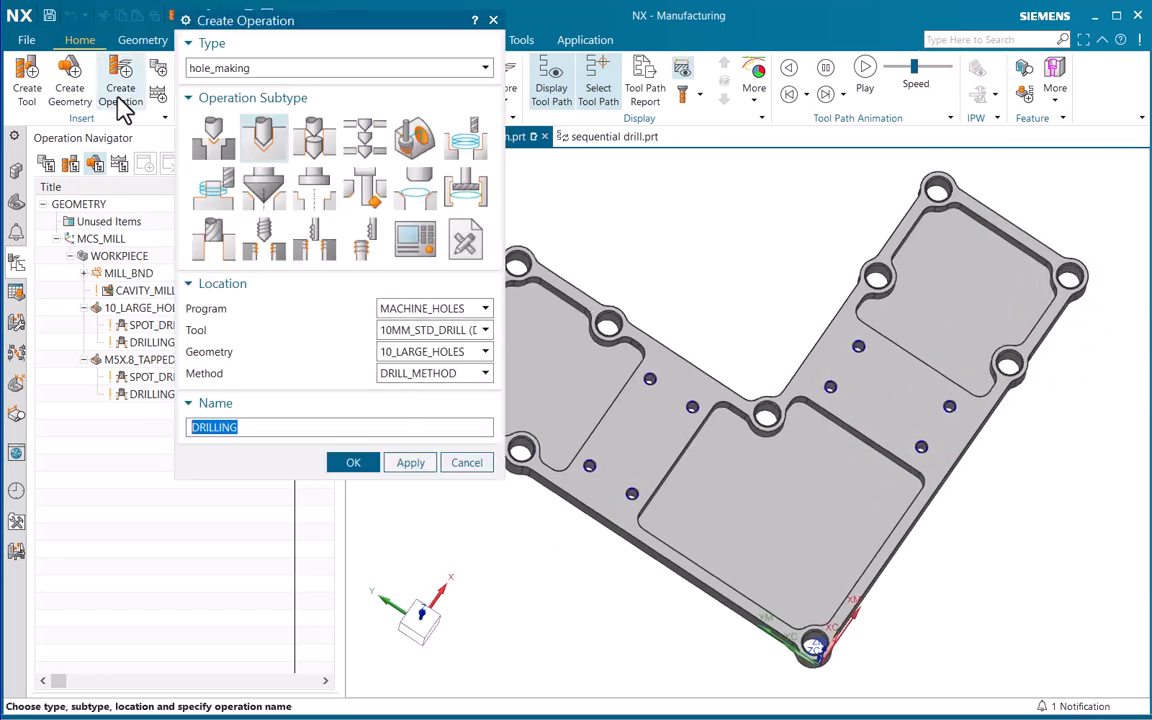
left_click(266, 192)
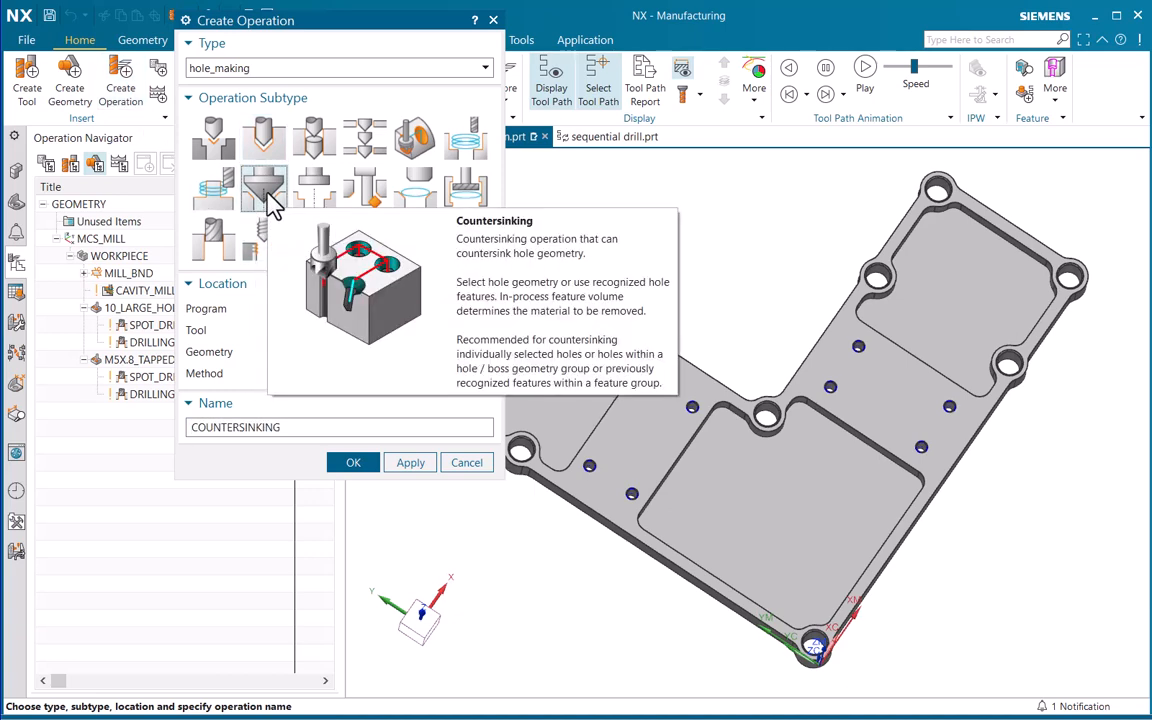
left_click(418, 312)
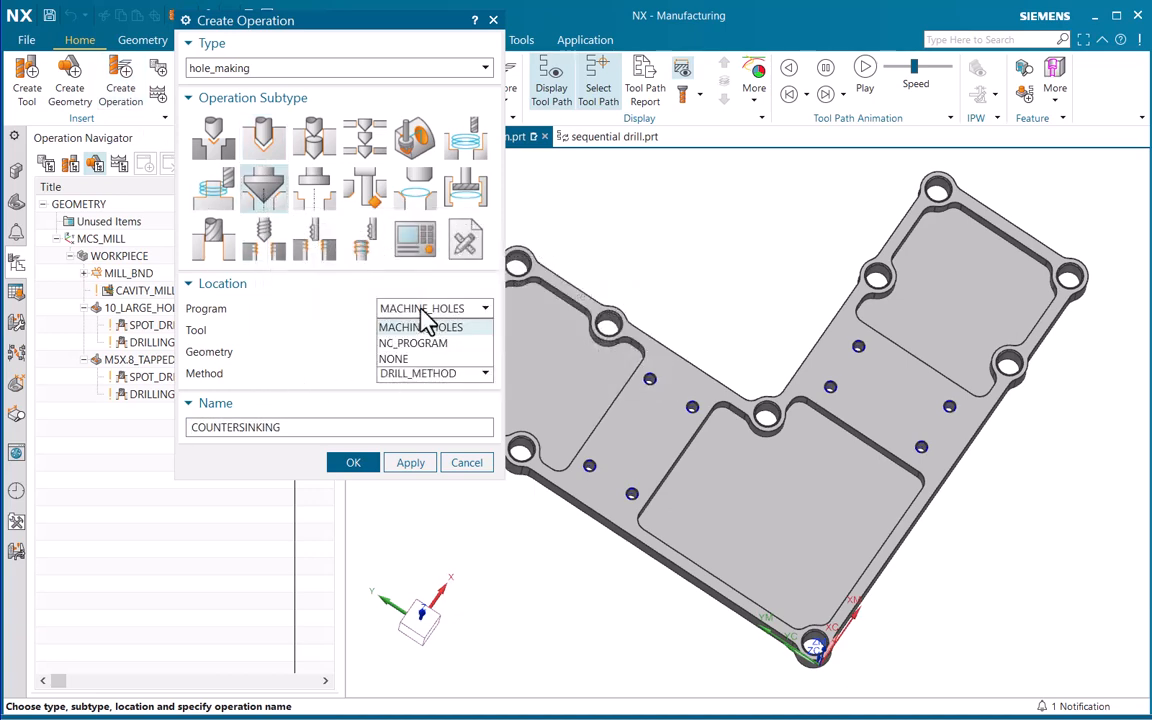
left_click(420, 326)
left_click(424, 331)
left_click(440, 364)
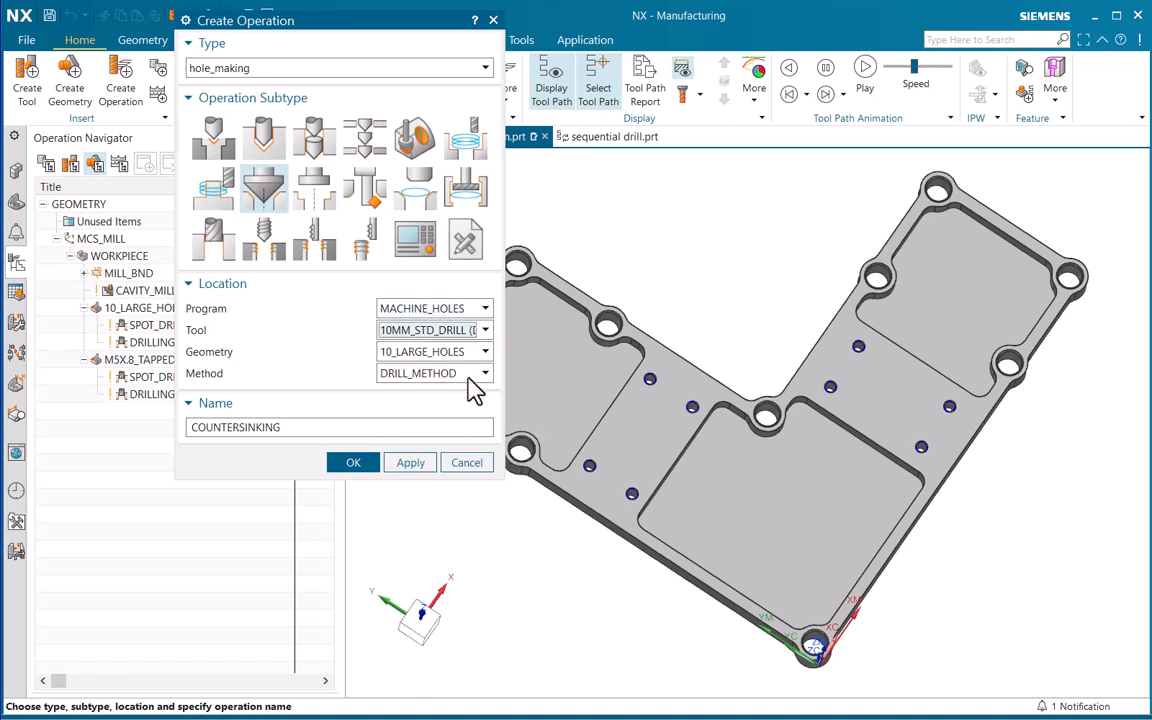
left_click(420, 352)
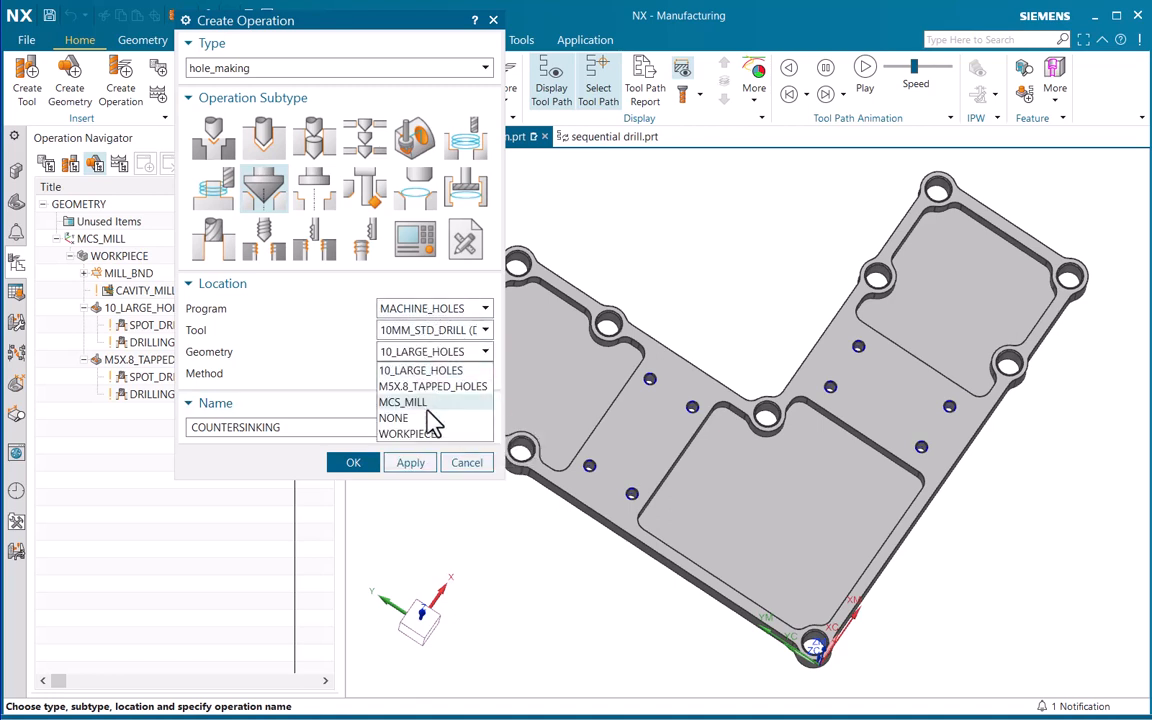
left_click(447, 328)
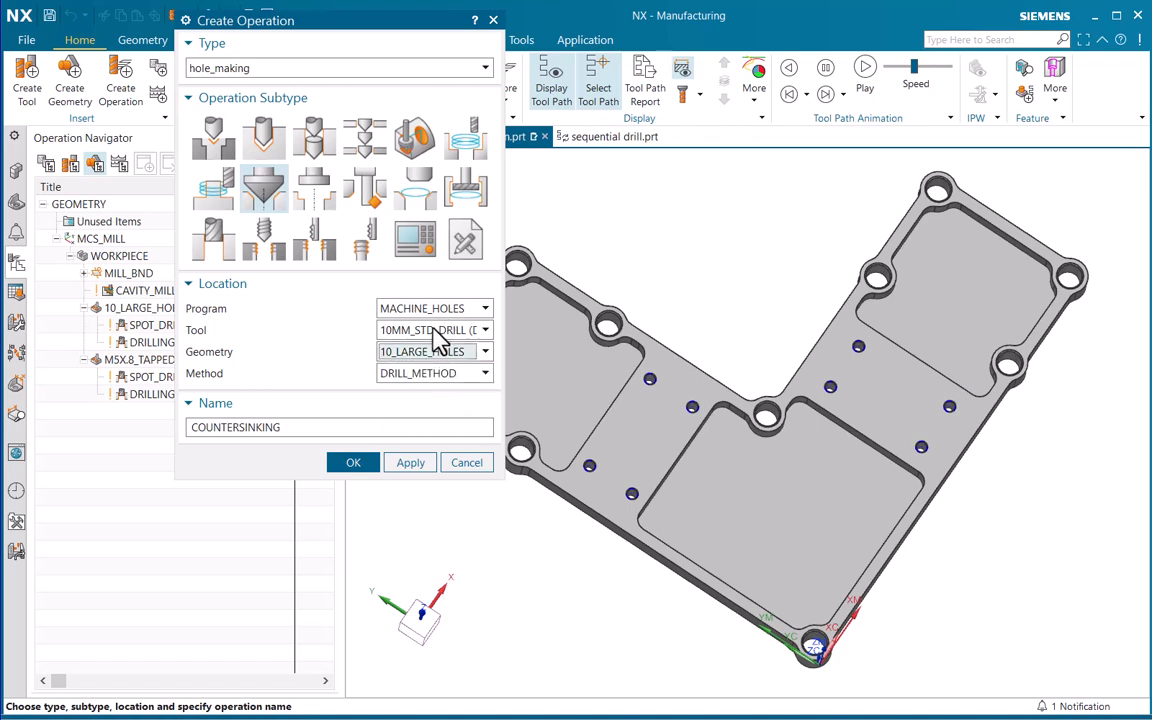
left_click(447, 329)
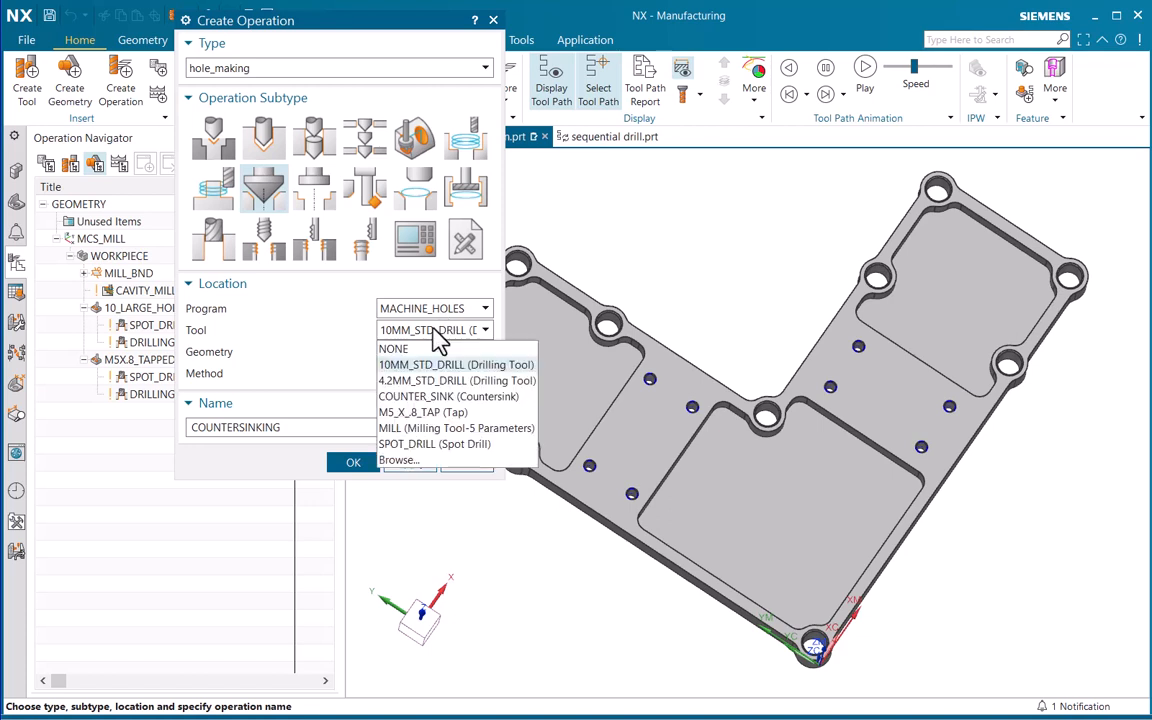
left_click(452, 401)
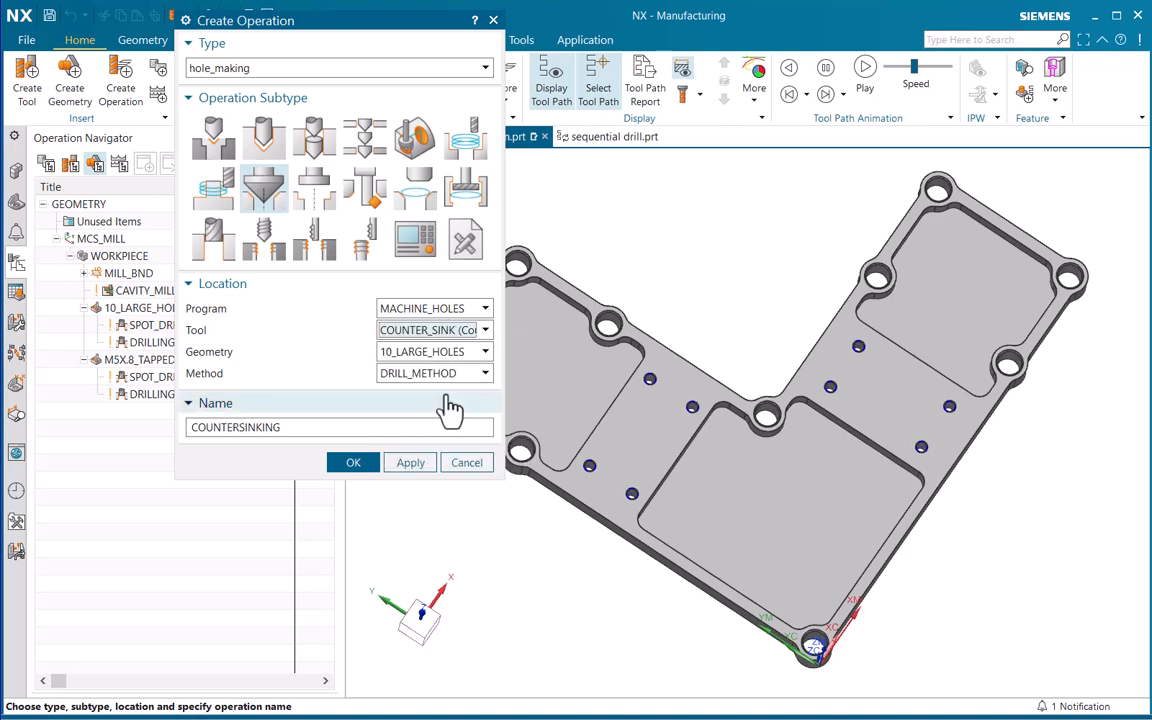
Use the 10_LARGE_HOLES geometry with DRILL_METHOD, name the operation COUNTERSINKING_10_LARGE_HOLES, and create it
left_click(416, 355)
left_click(440, 373)
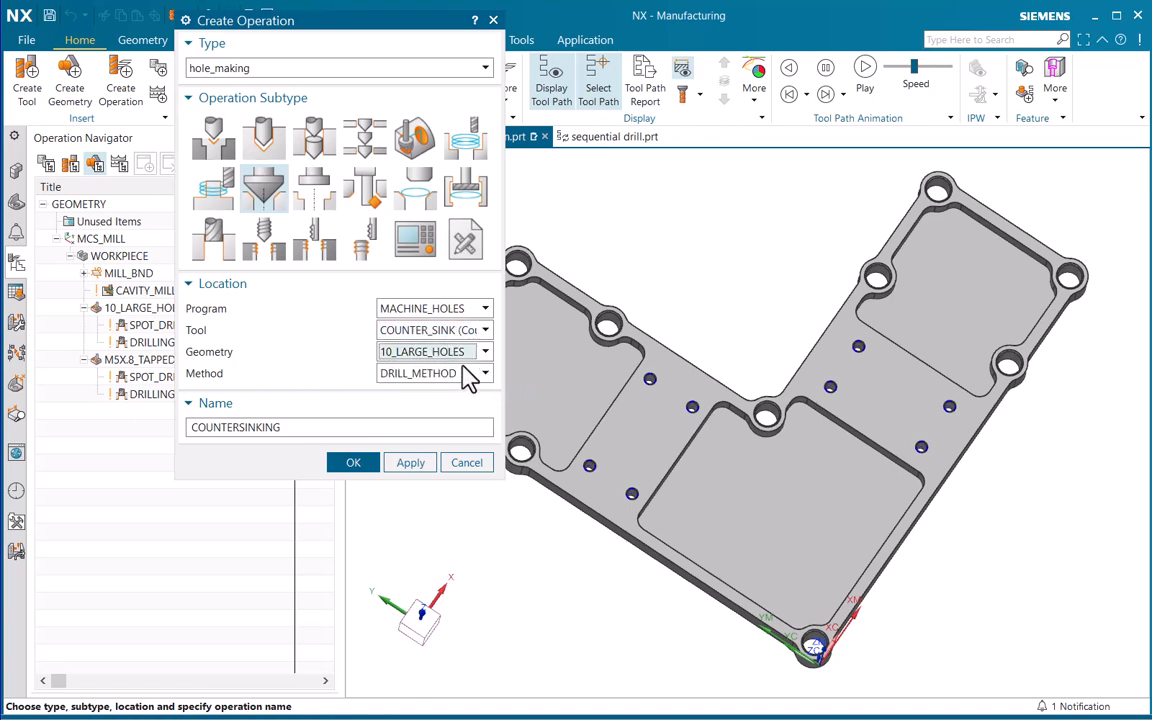
left_click(305, 425)
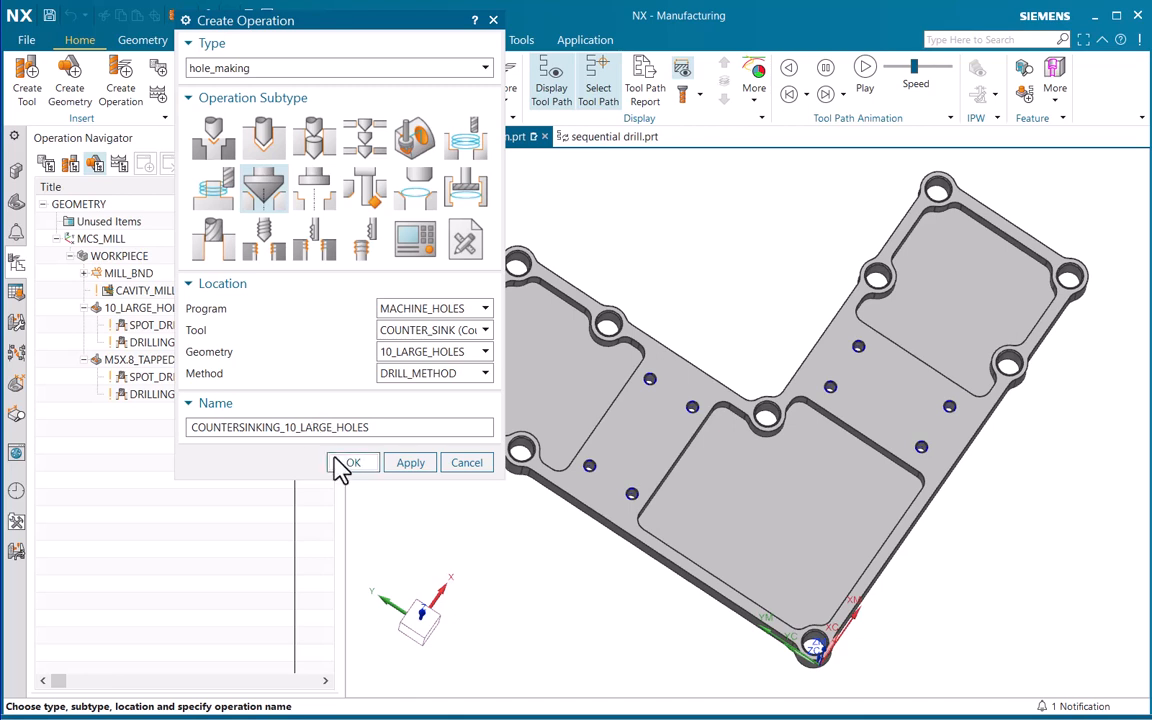
left_click(345, 463)
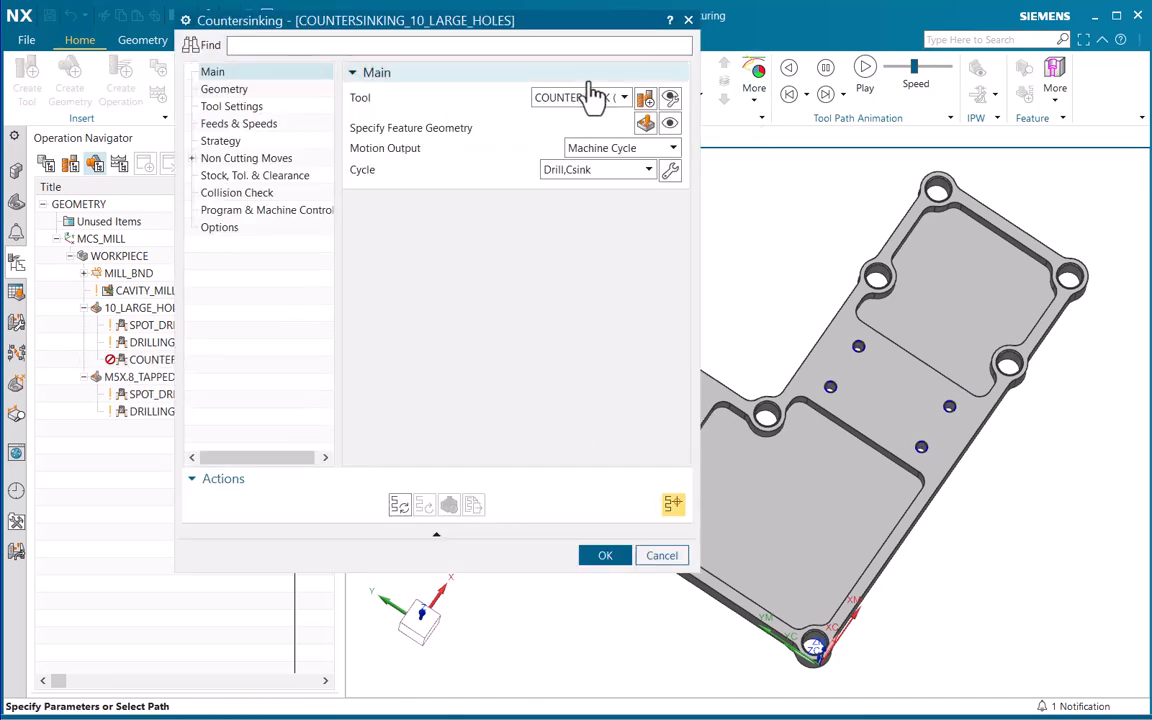
Check the countersinking operation's tool choice and display its feature geometry on the part
left_click(578, 98)
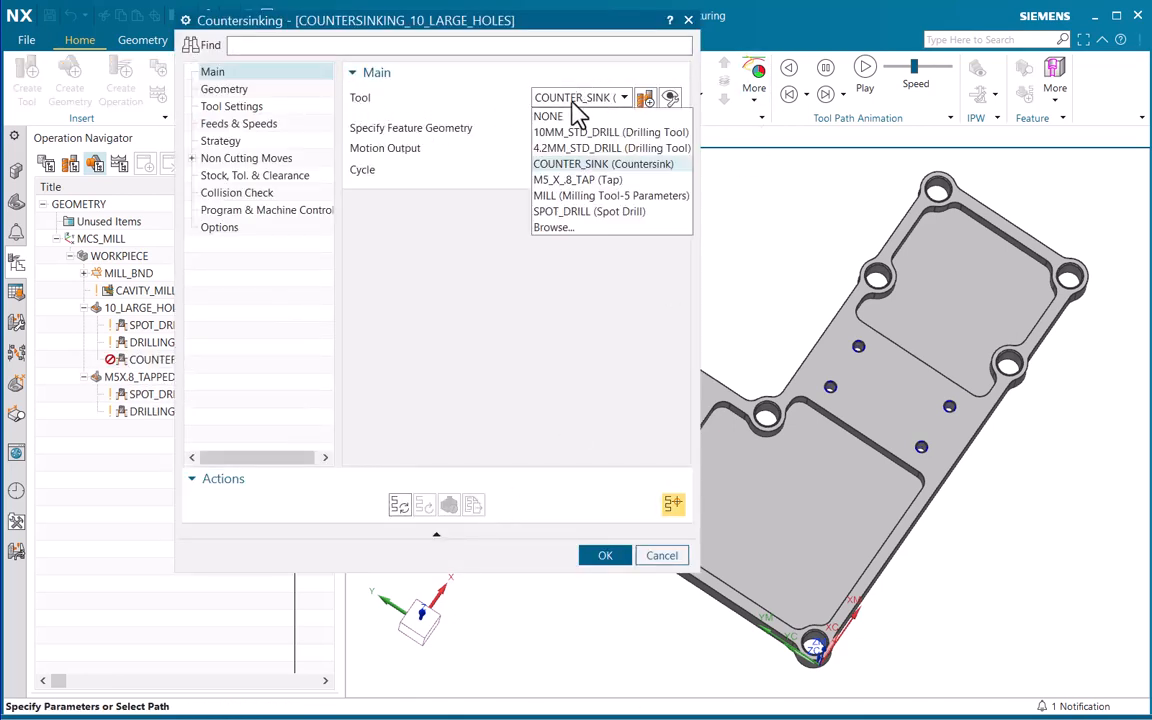
left_click(583, 99)
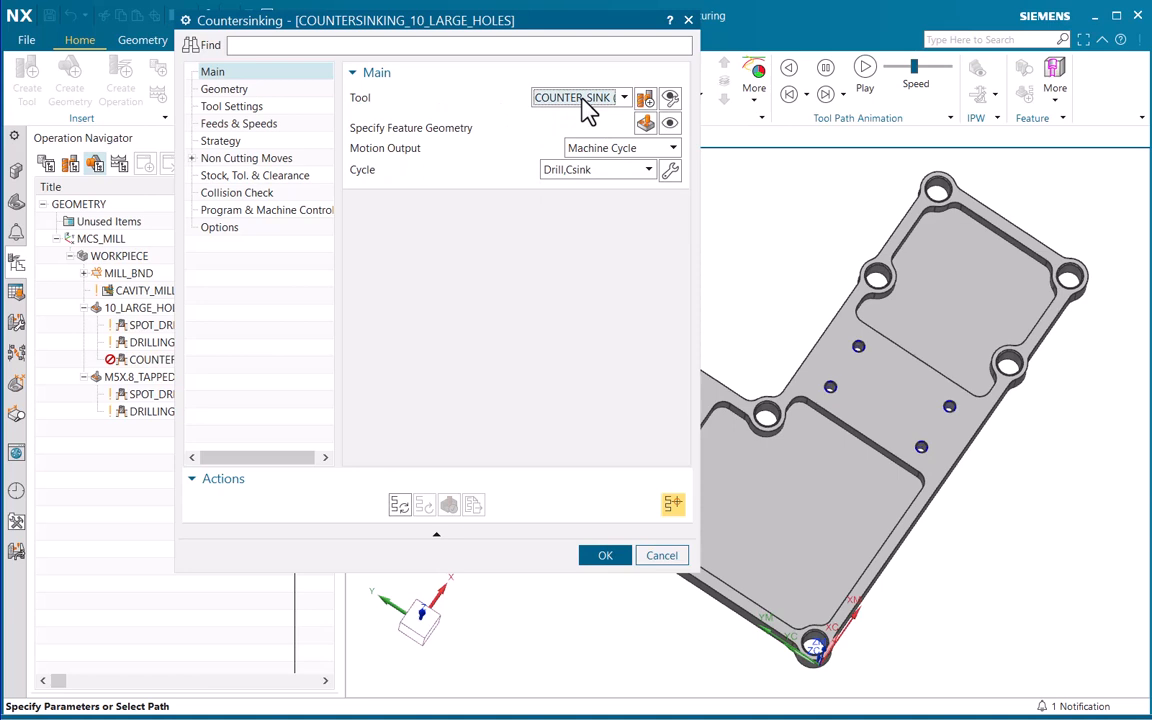
left_click(671, 122)
scroll(910, 437, "up", 5)
middle_click_drag(791, 421, 791, 345, "shift")
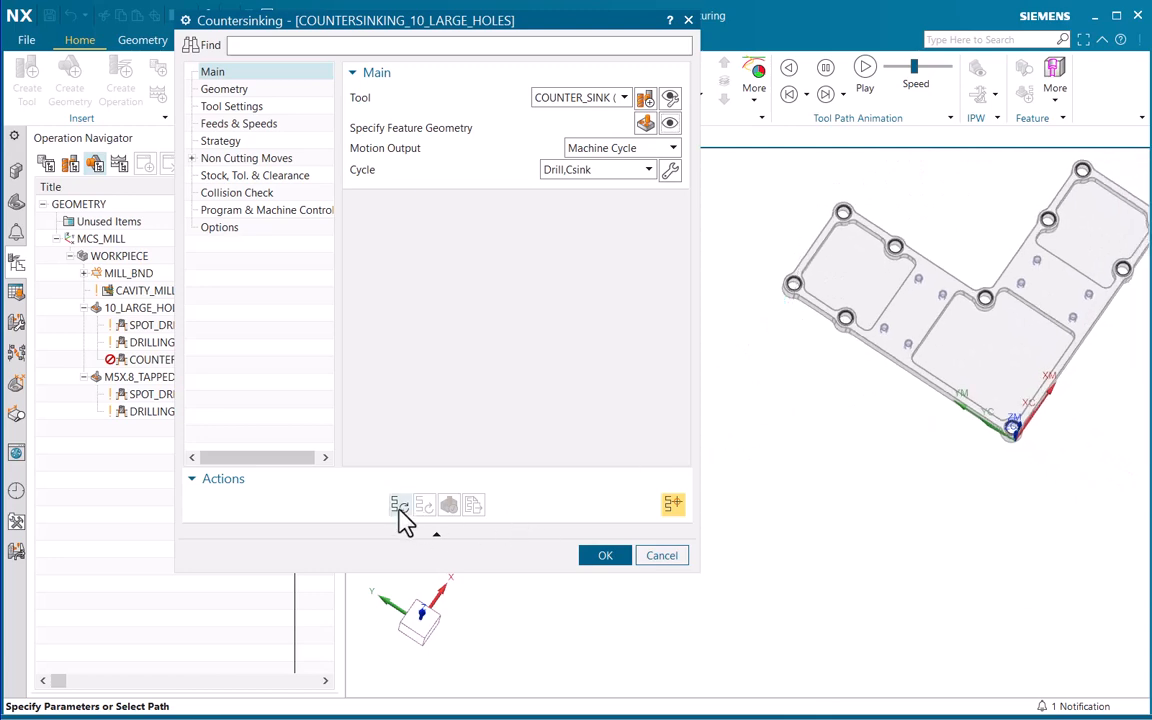
Generate the COUNTERSINKING_10_LARGE_HOLES tool path and play its 3D Dynamic material-removal simulation
left_click(399, 505)
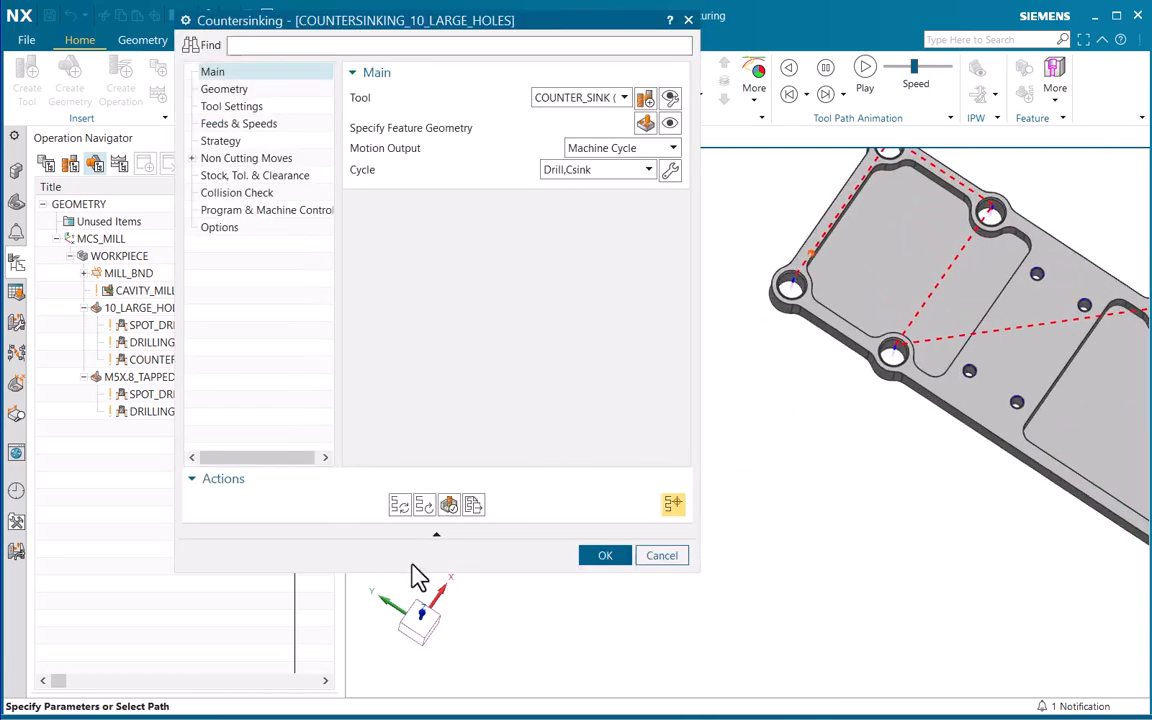
left_click(448, 505)
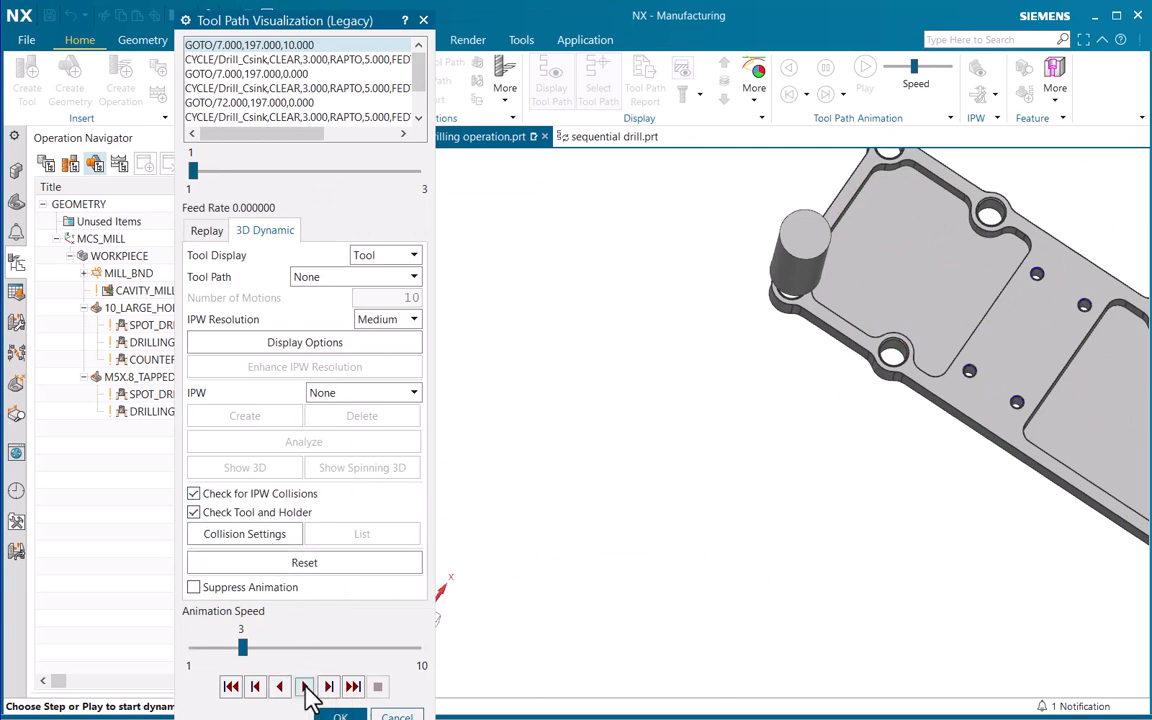
left_click(304, 686)
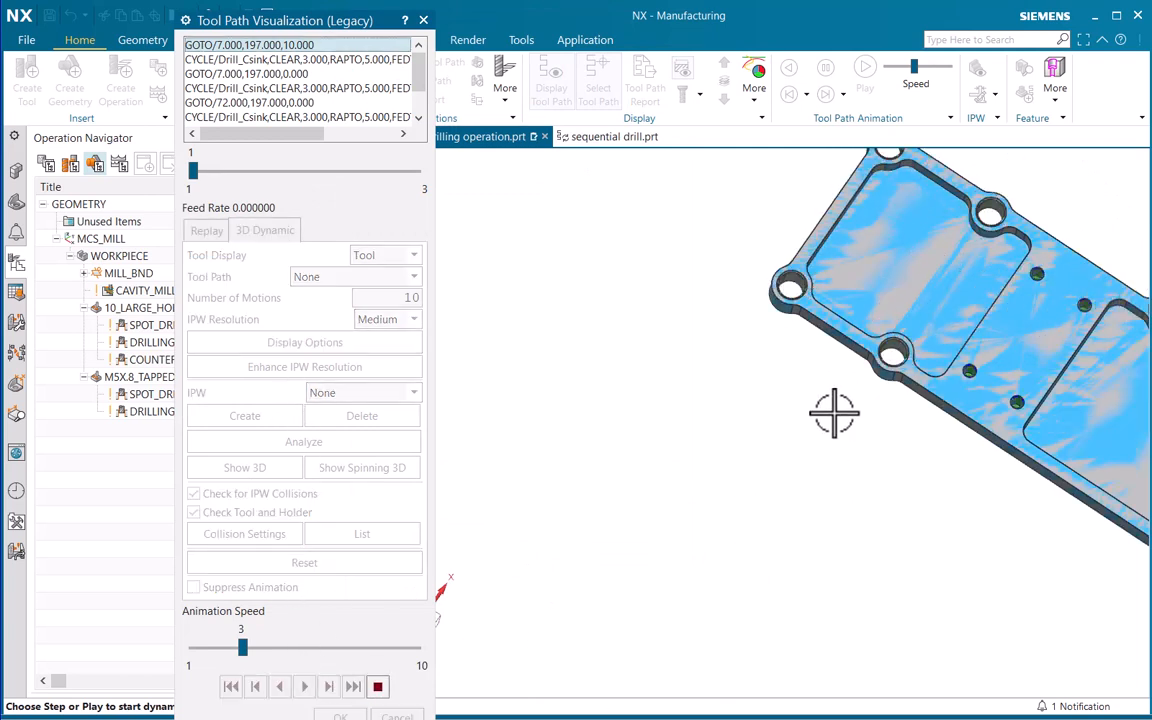
scroll(817, 445, "up", 3)
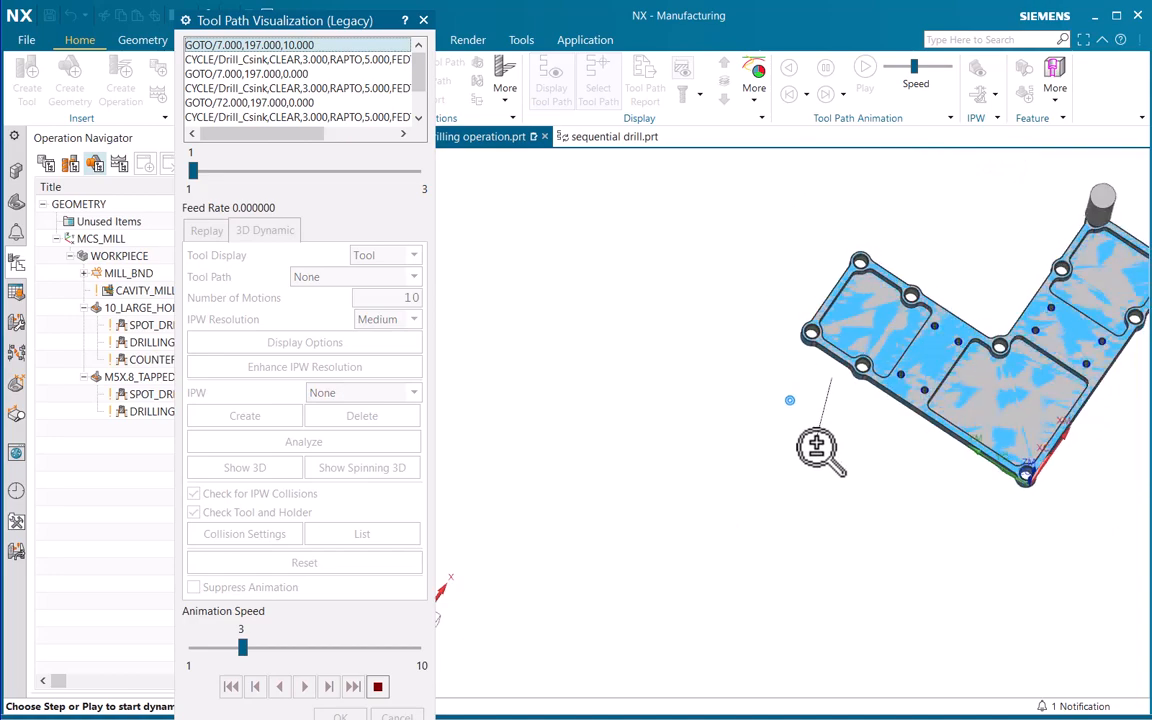
middle_click_drag(817, 445, 745, 514, "ctrl")
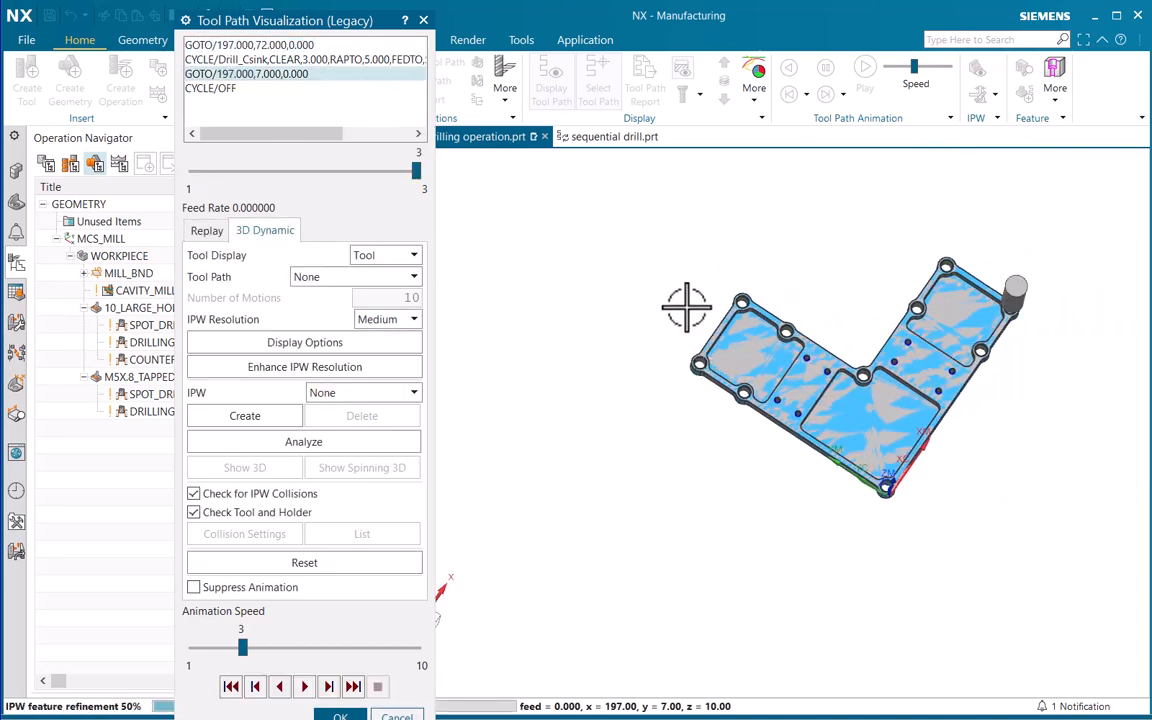
Examine the countersunk edge of a simulated large hole up close, and accept the simulation and the countersinking operation
scroll(689, 386, "down", 6)
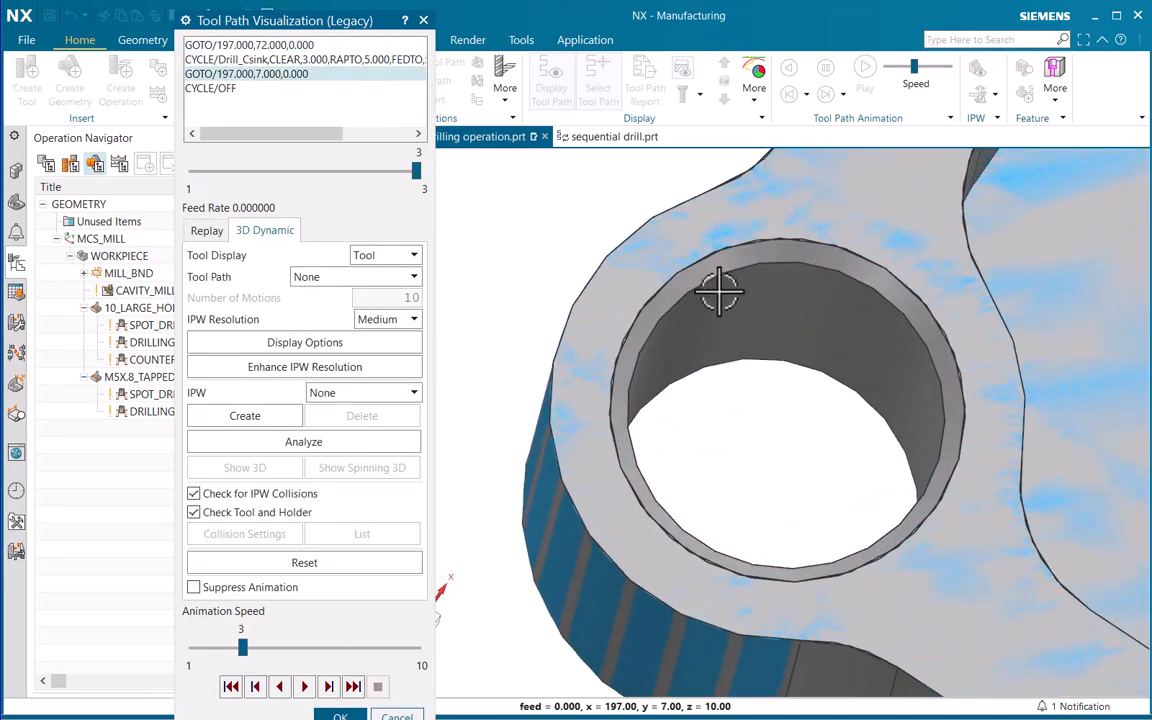
middle_click_drag(718, 290, 705, 258)
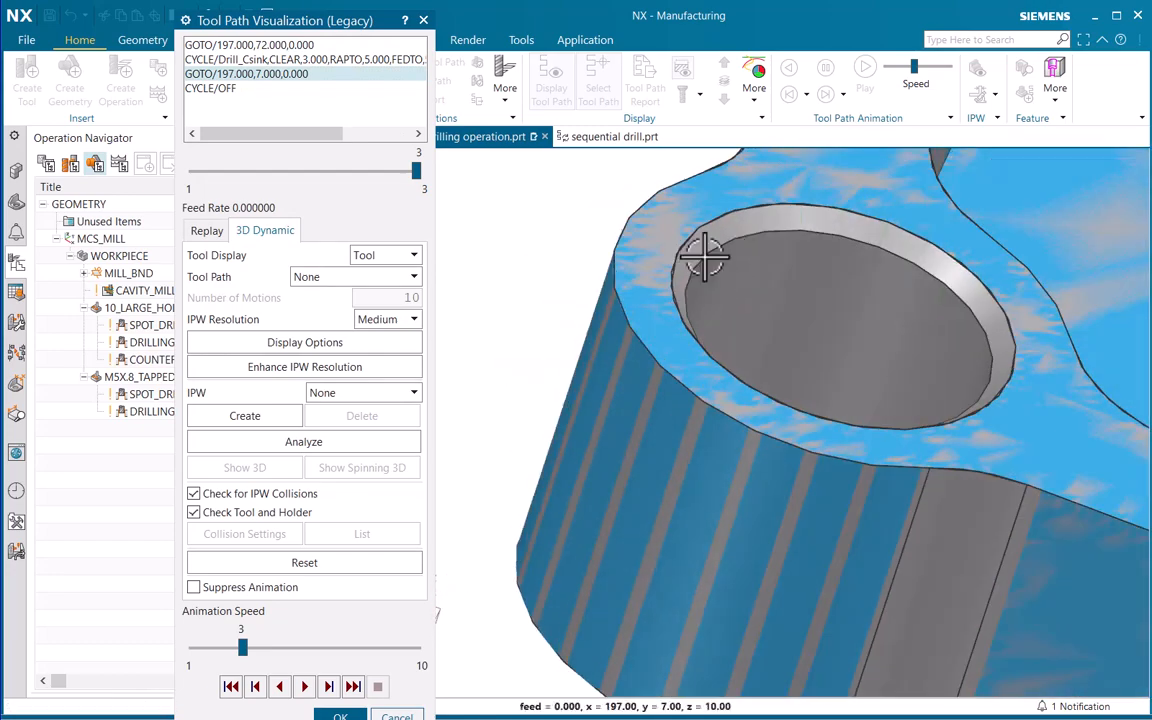
scroll(699, 339, "up", 5)
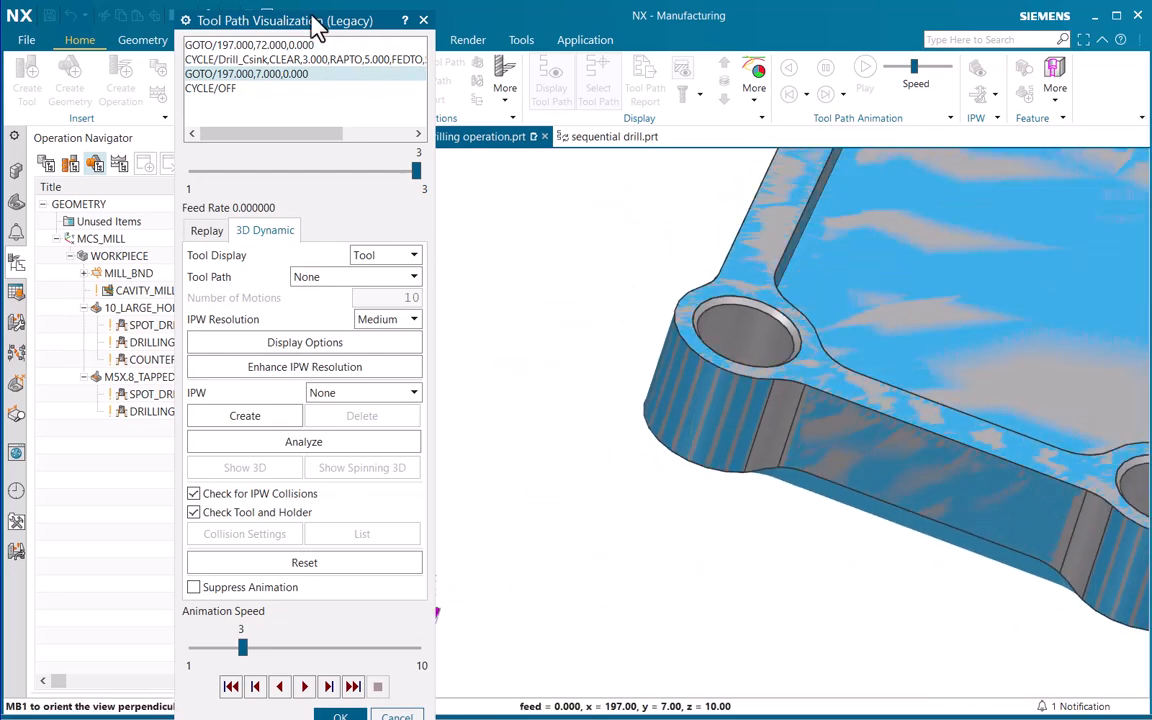
left_click_drag(312, 30, 317, 20)
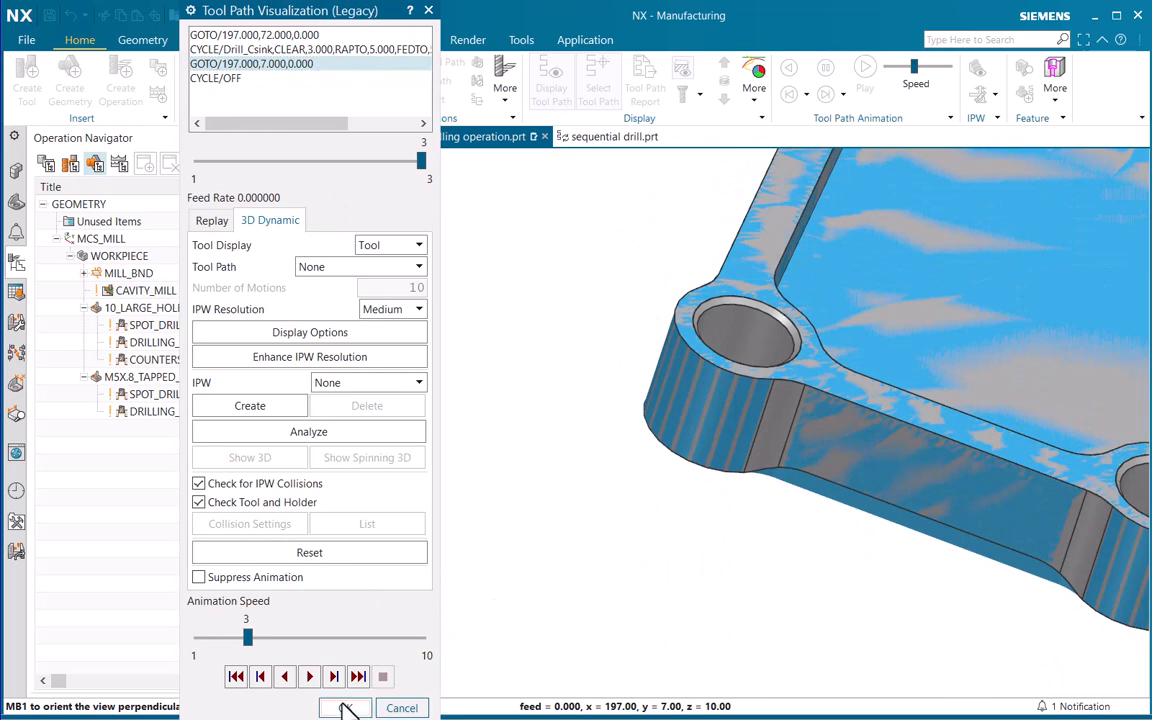
left_click(340, 706)
left_click(611, 546)
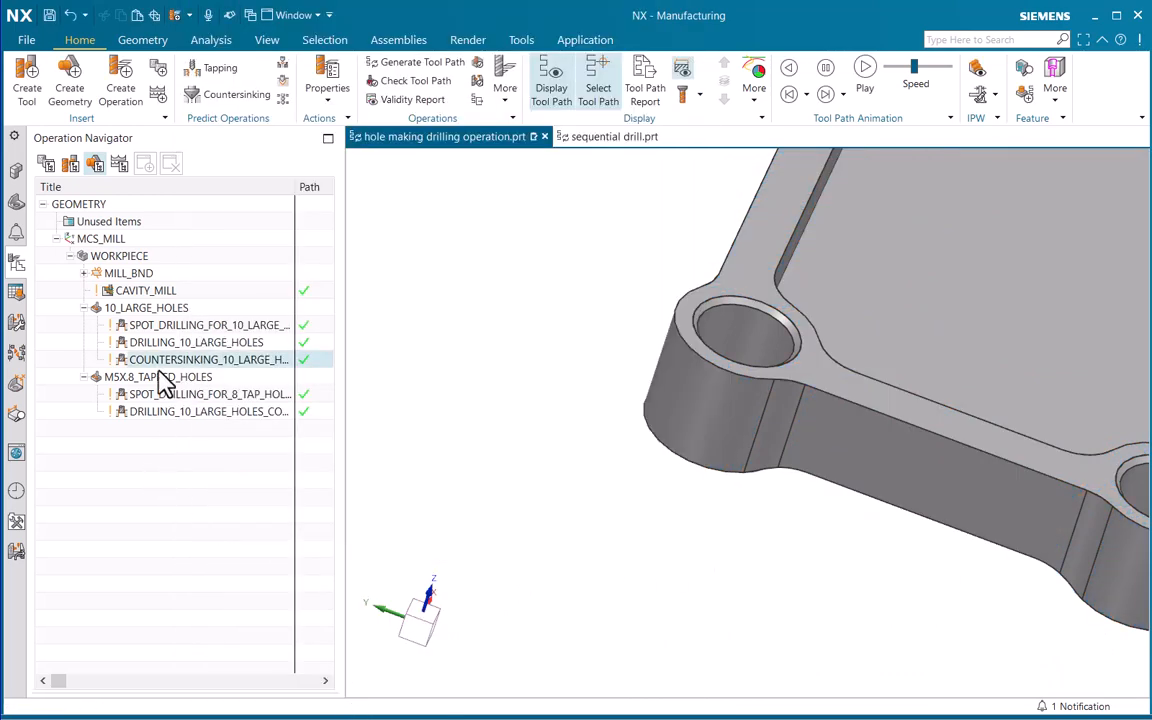
left_click(201, 470)
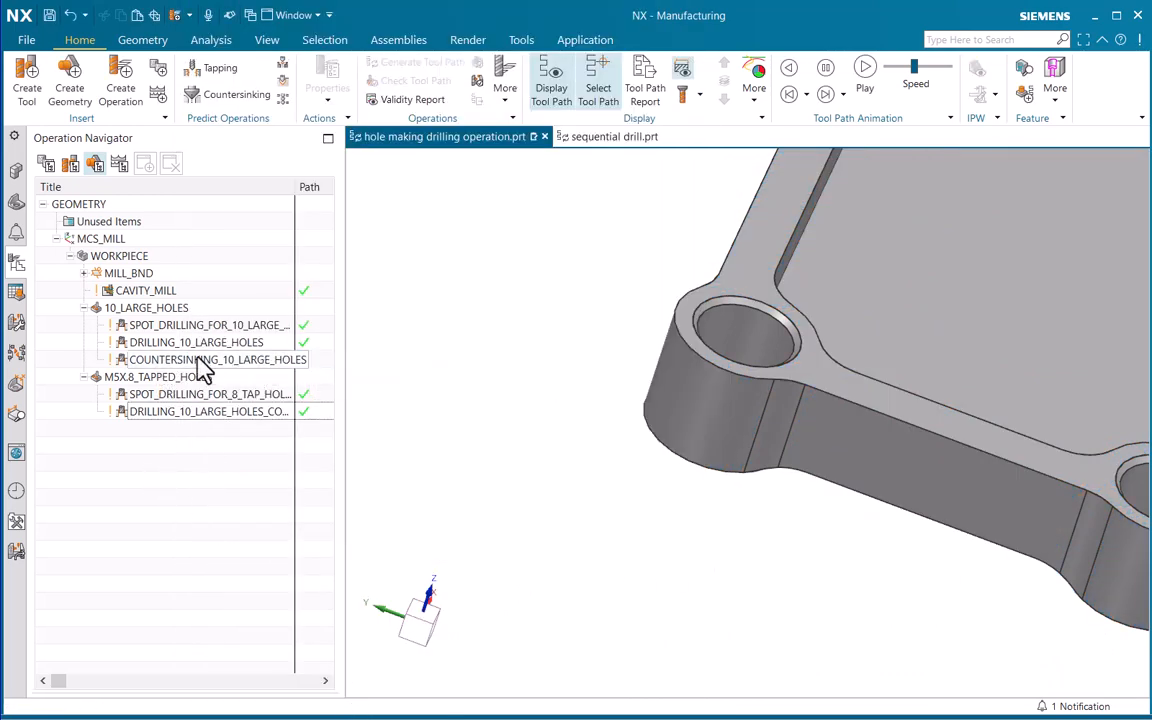
left_click(200, 368)
right_click(196, 371)
left_click(217, 391)
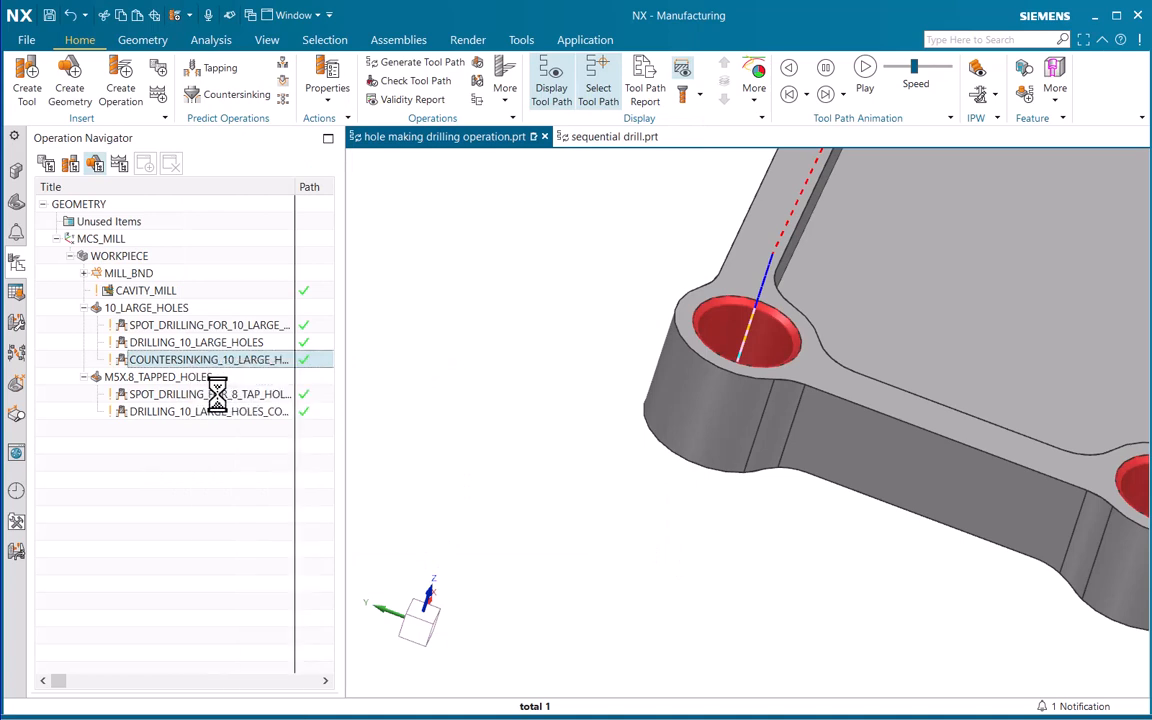
key("ctrl+z")
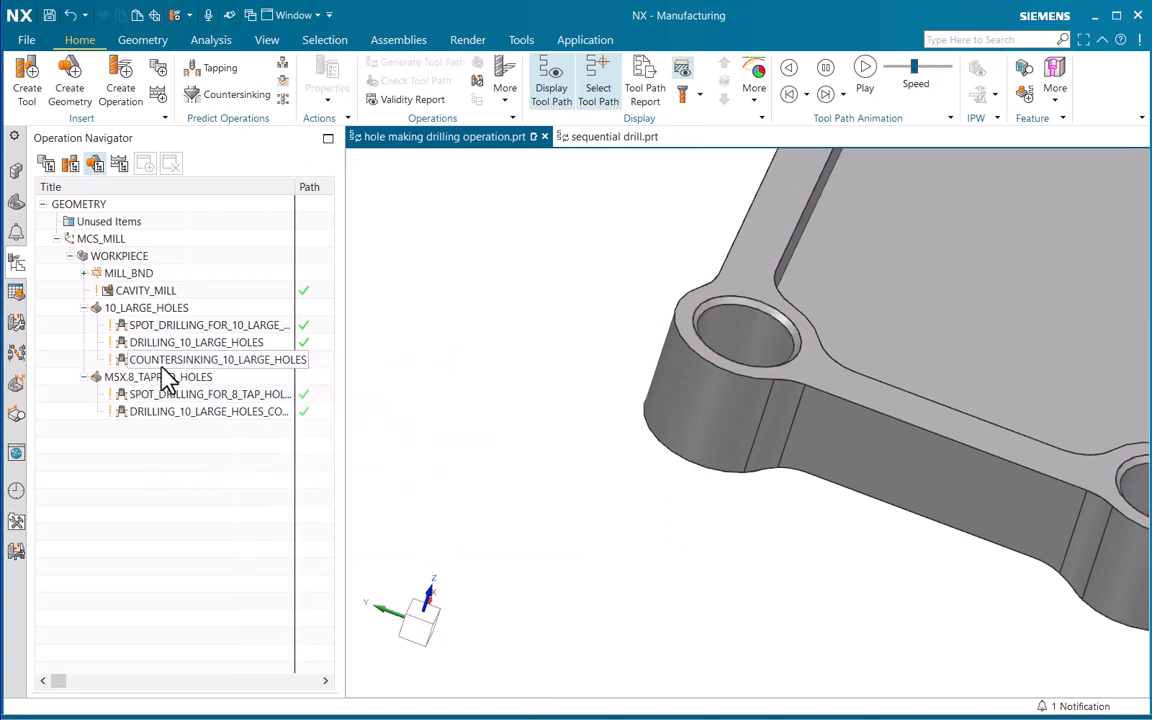
Copy the COUNTERSINKING_10_LARGE_HOLES operation and paste it inside the M5X.8_TAPPED_HOLES geometry group
right_click(178, 370)
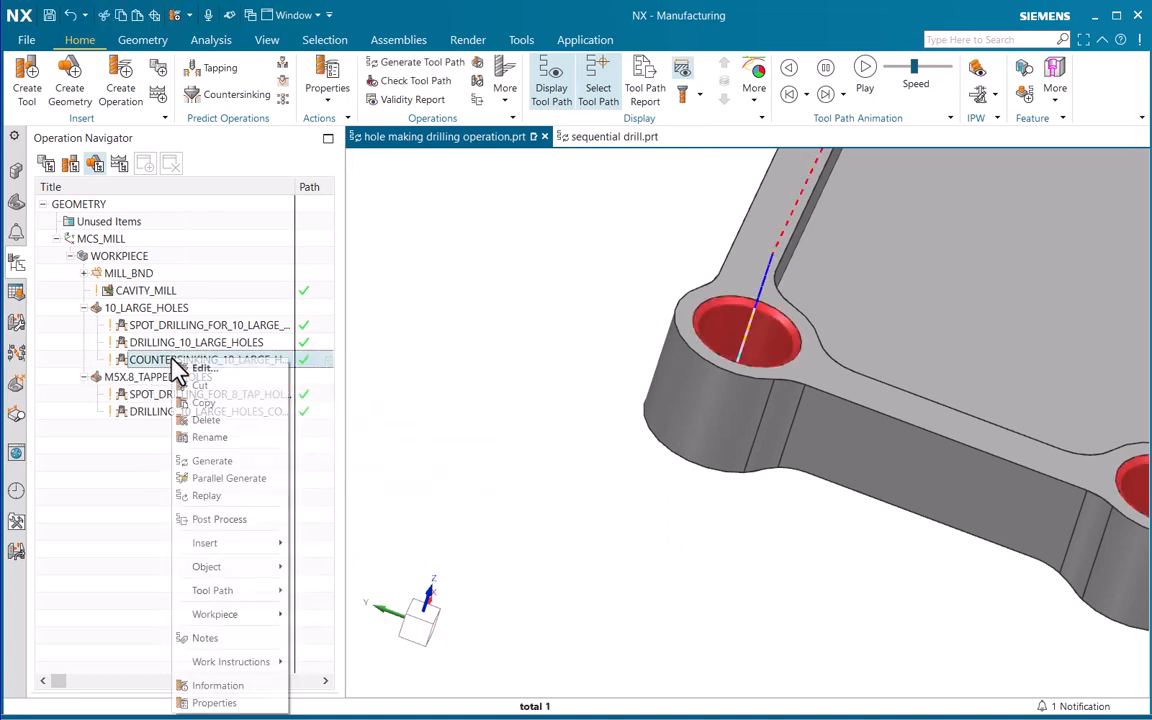
left_click(210, 416)
left_click(100, 379)
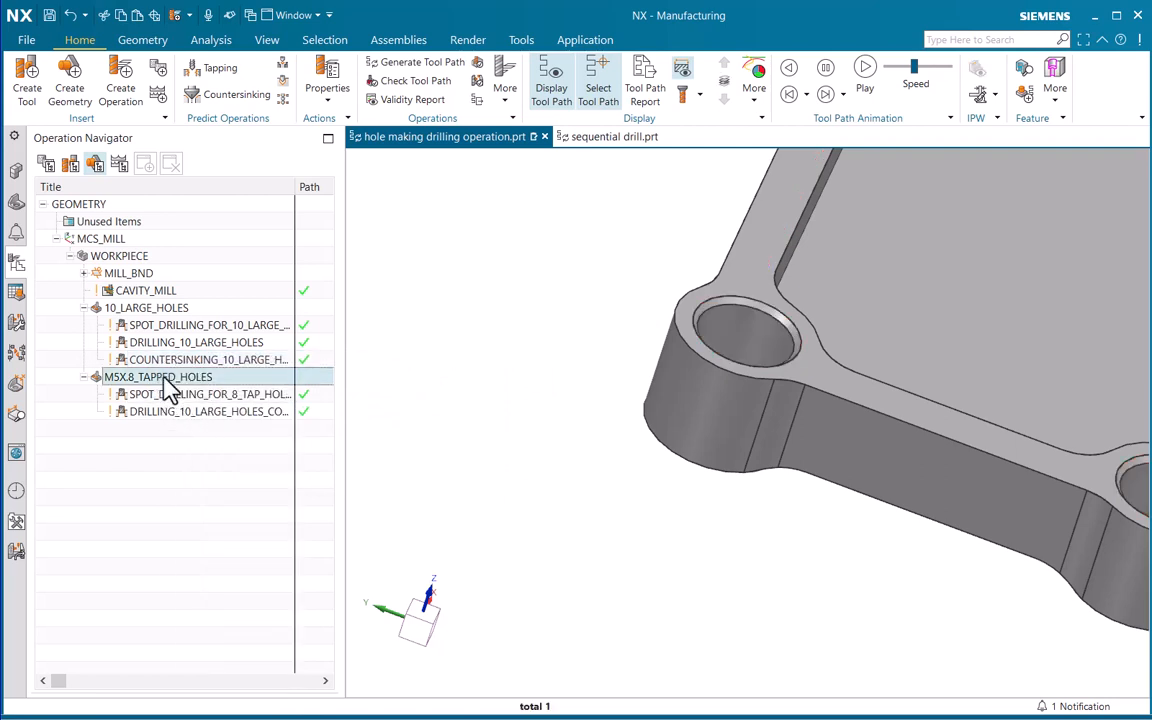
right_click(160, 378)
left_click(218, 456)
Open the copied countersinking operation for the tapped holes and display its feature geometry on the whole part
double_click(160, 428)
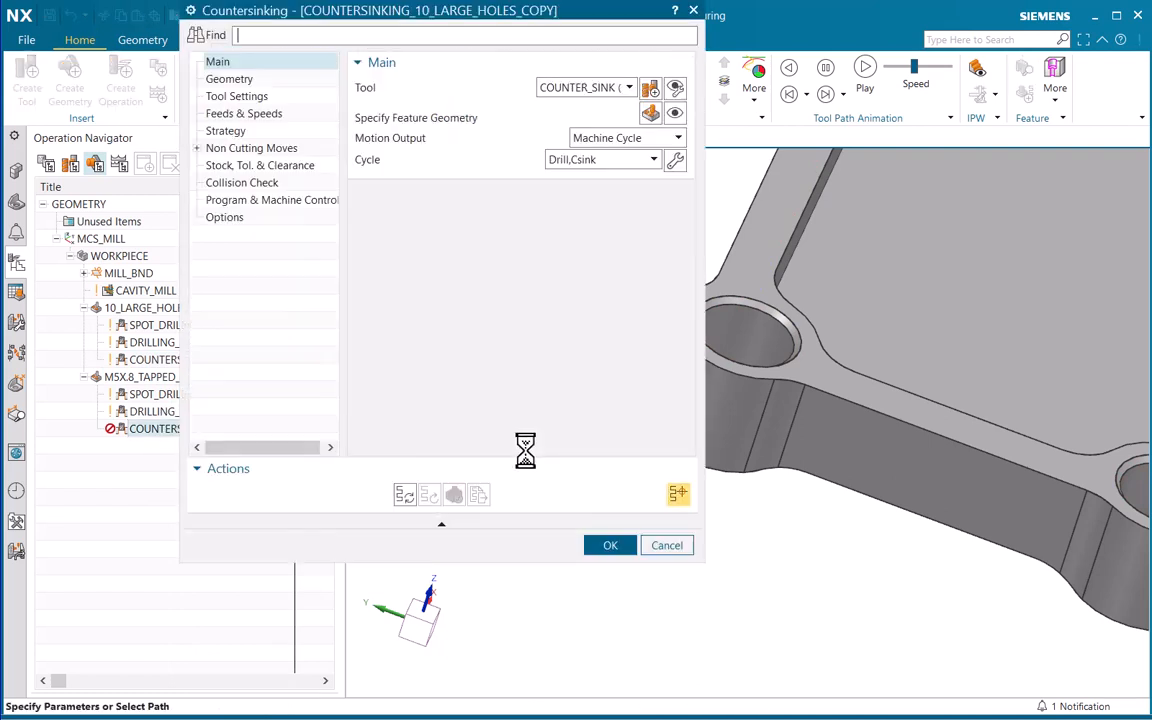
scroll(928, 278, "down", 6)
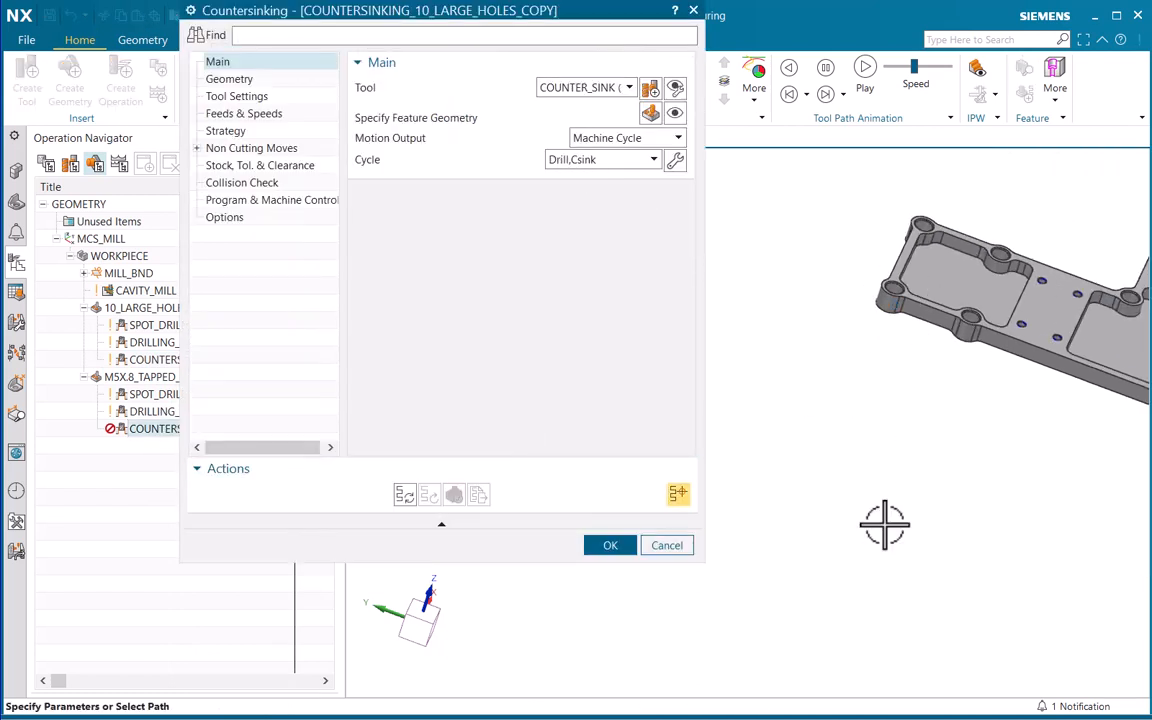
middle_click_drag(1051, 404, 887, 468, "shift")
scroll(875, 472, "down", 3)
scroll(877, 455, "up", 2)
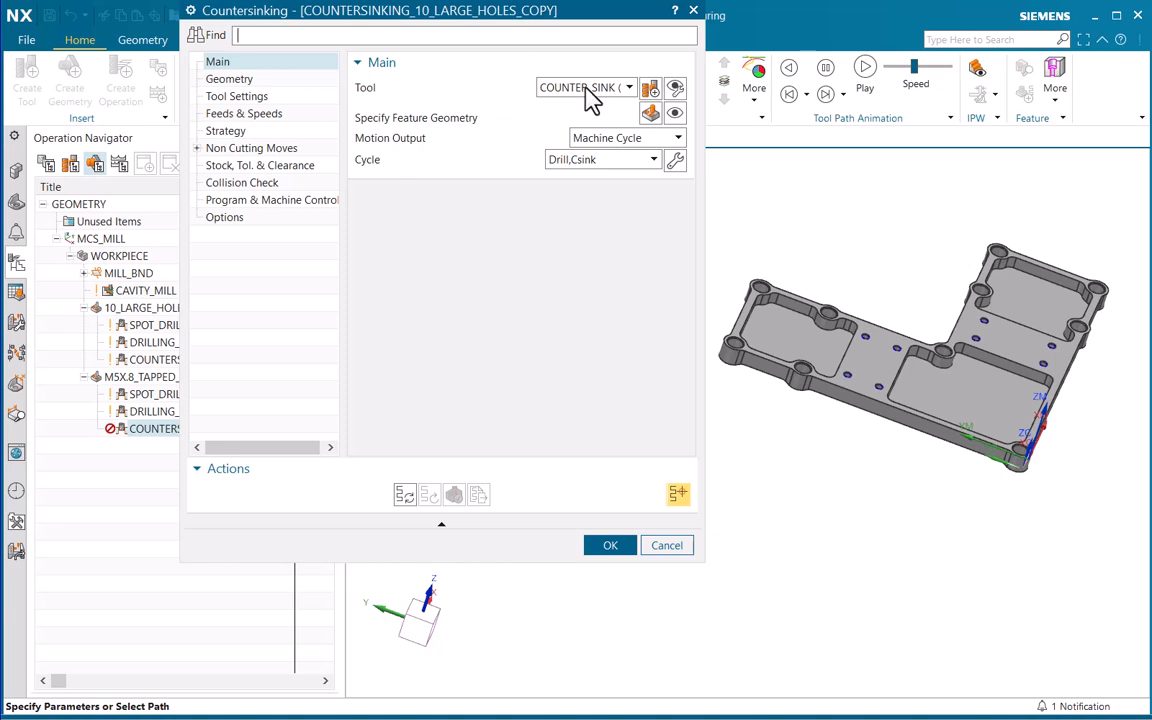
left_click(677, 115)
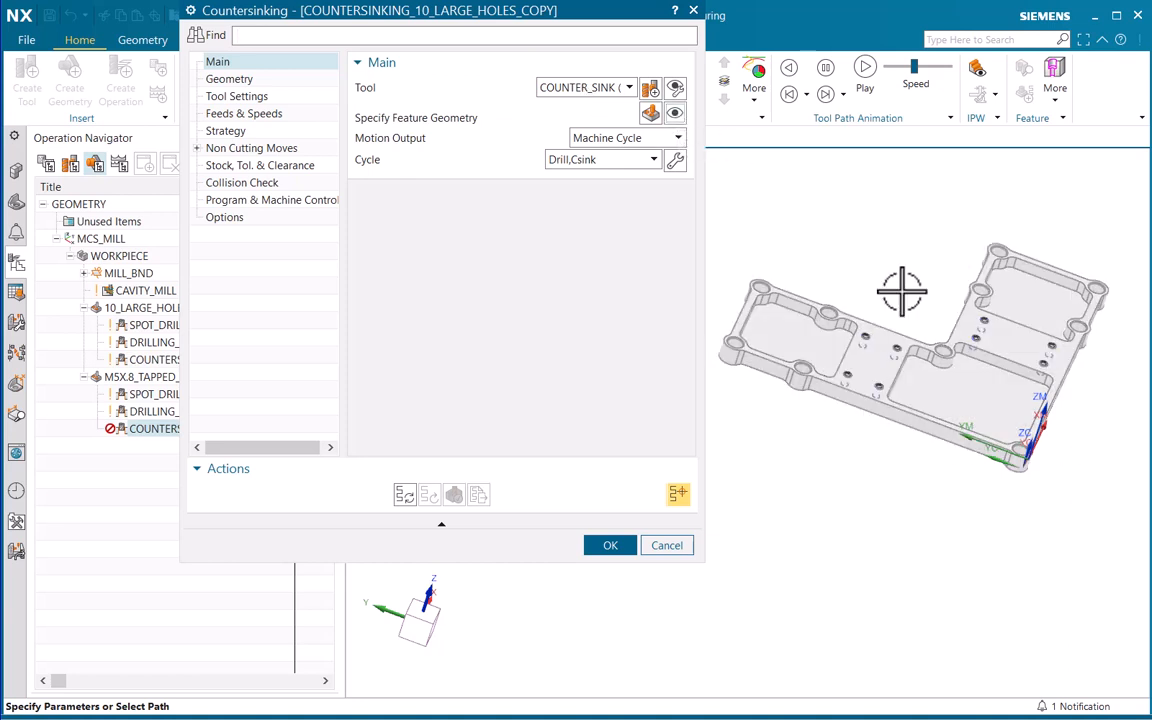
Generate the copied countersinking tool path for the M5 holes and play its 3D Dynamic simulation
left_click(405, 495)
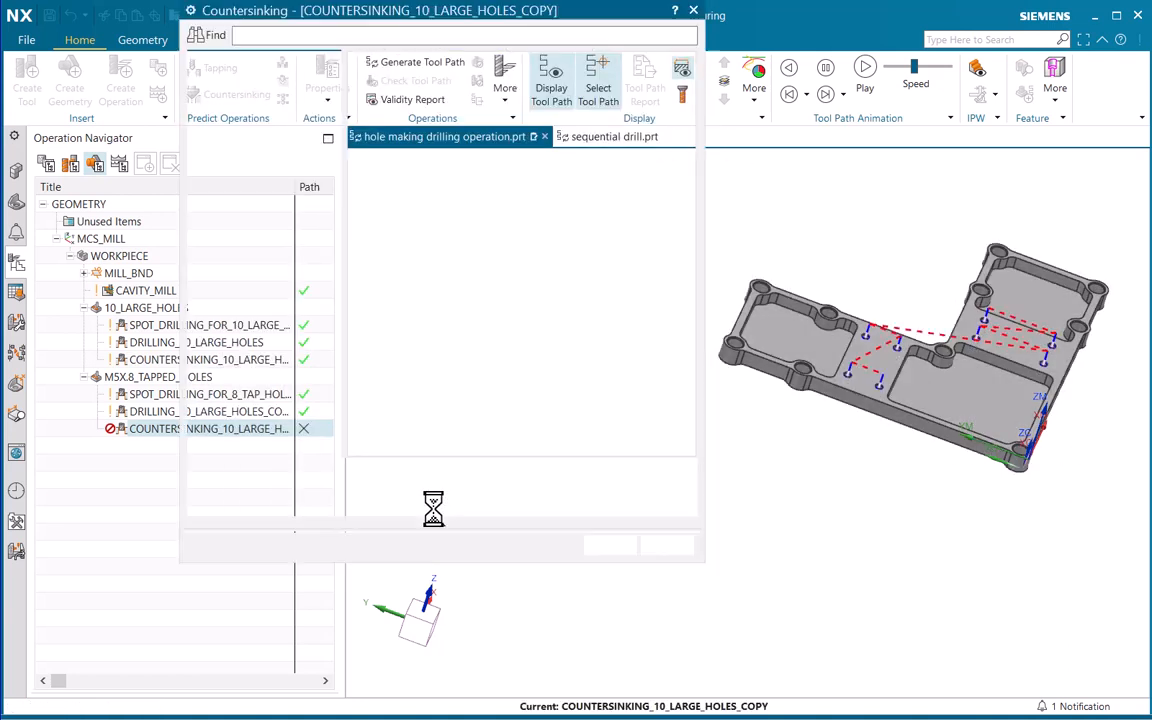
left_click(453, 495)
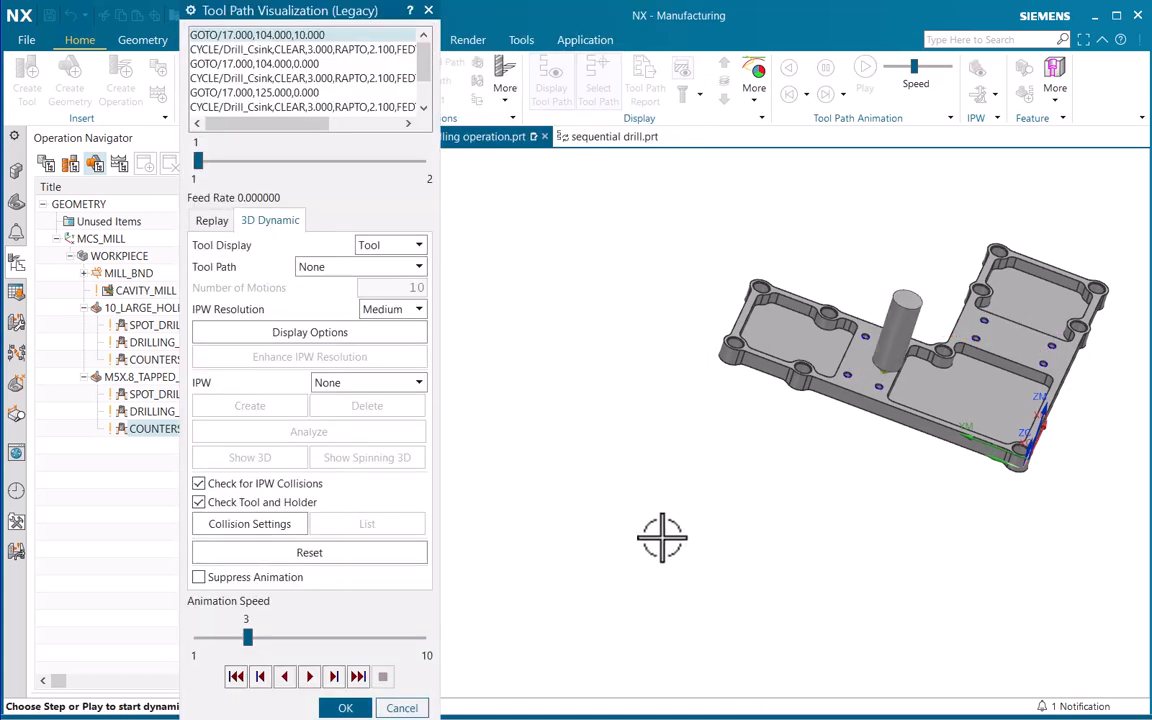
left_click(311, 677)
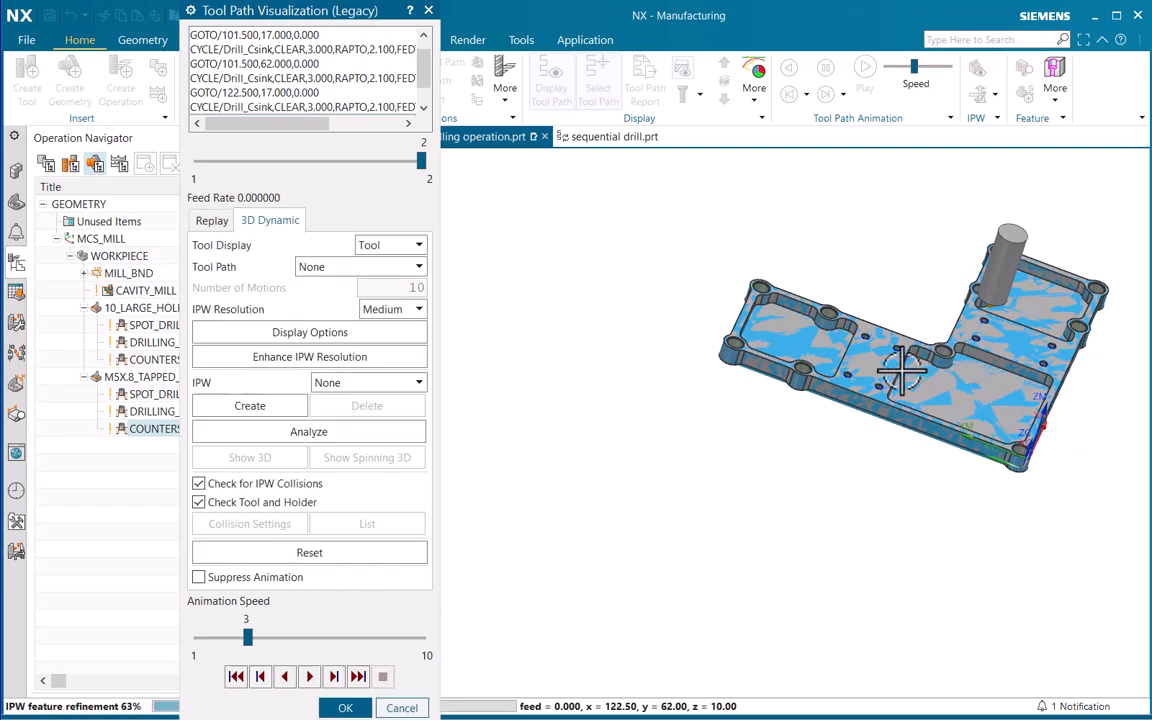
Inspect a simulated countersunk M5 hole up close, and accept the simulation and the copied operation
scroll(911, 240, "up", 5)
scroll(905, 260, "up", 2)
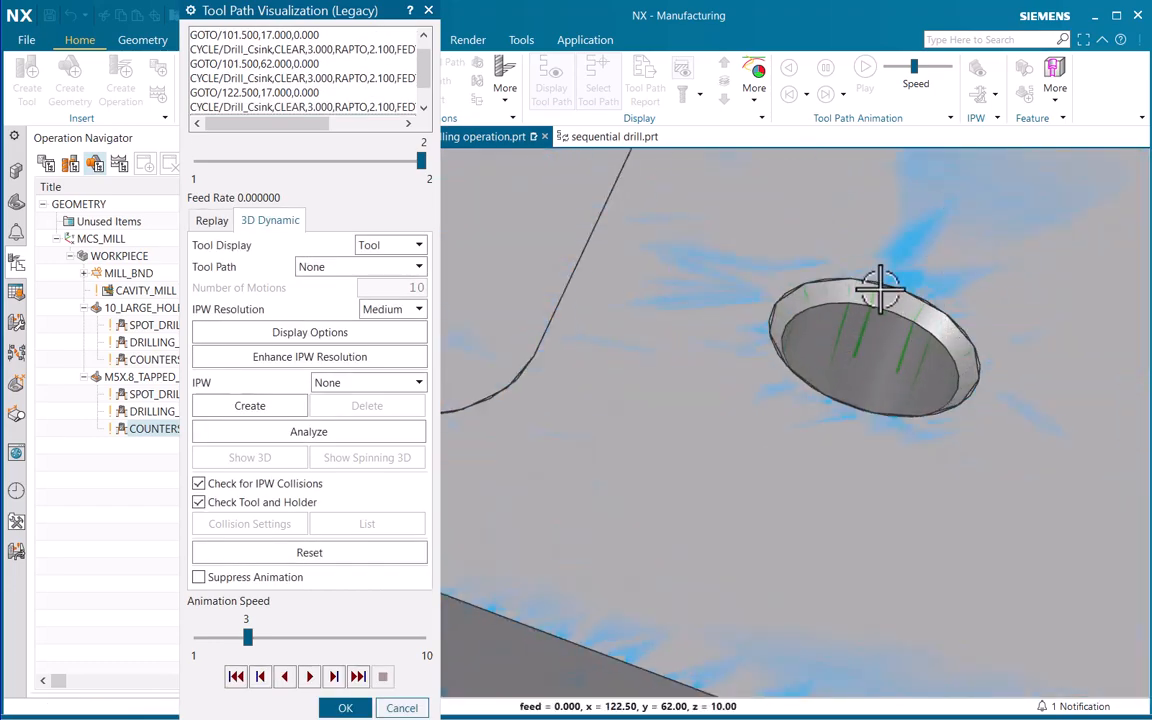
scroll(764, 278, "down", 10)
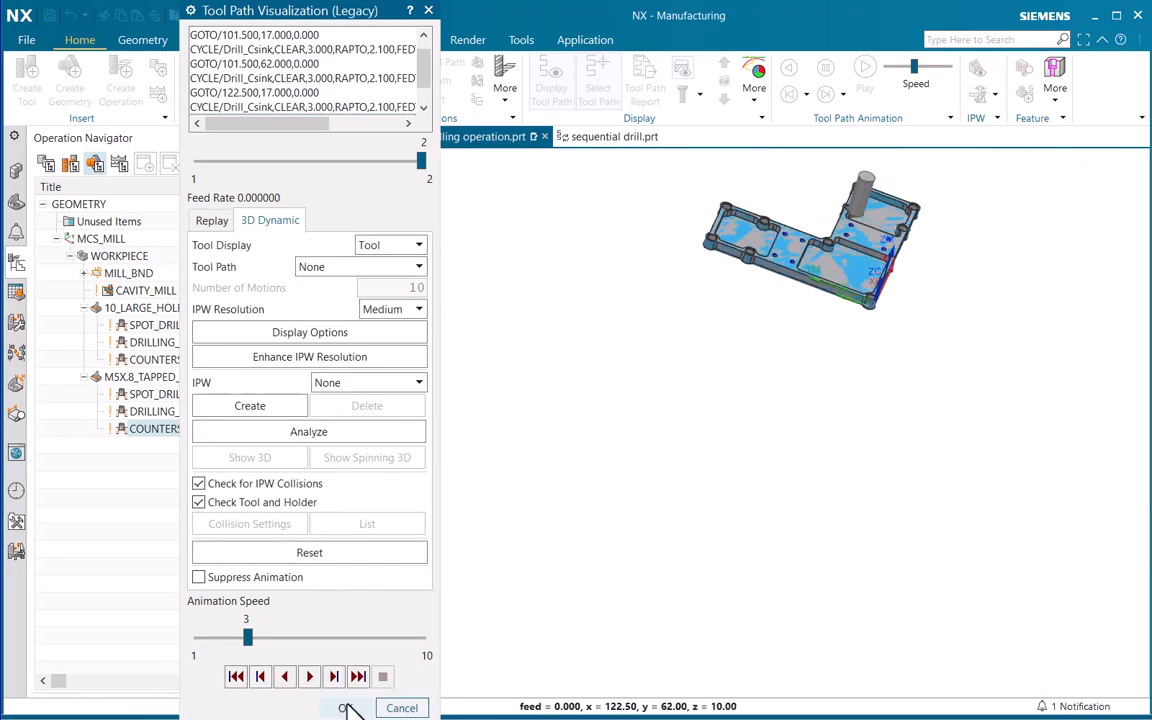
left_click(345, 707)
left_click(616, 547)
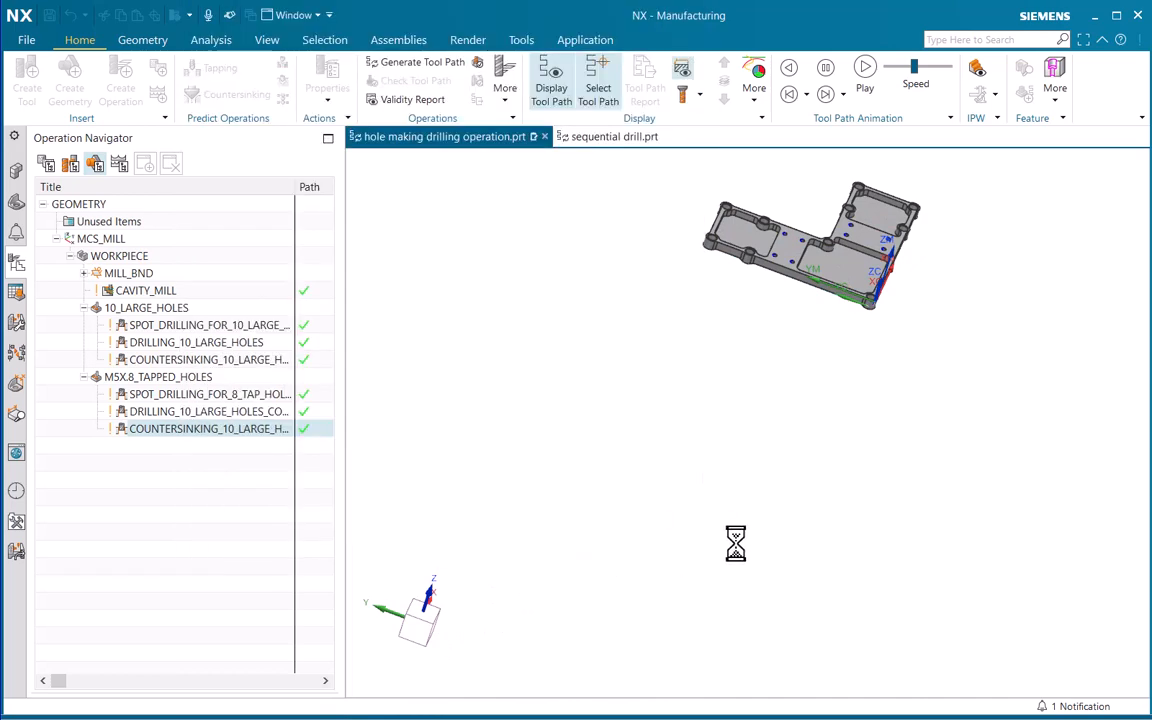
Review the tool paths of the spot drilling, drilling and countersinking operations for the large holes, and examine the part's holes up close
middle_click_drag(829, 369, 381, 413, "shift")
scroll(851, 380, "up", 1)
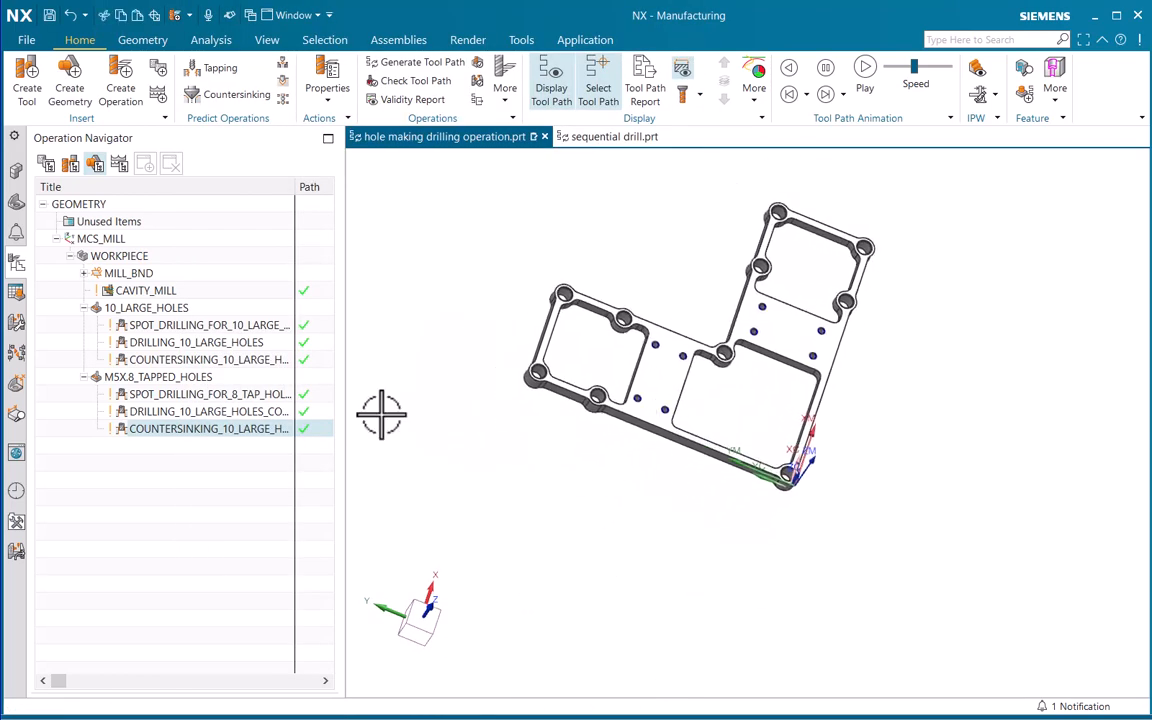
left_click(188, 324)
left_click(165, 343)
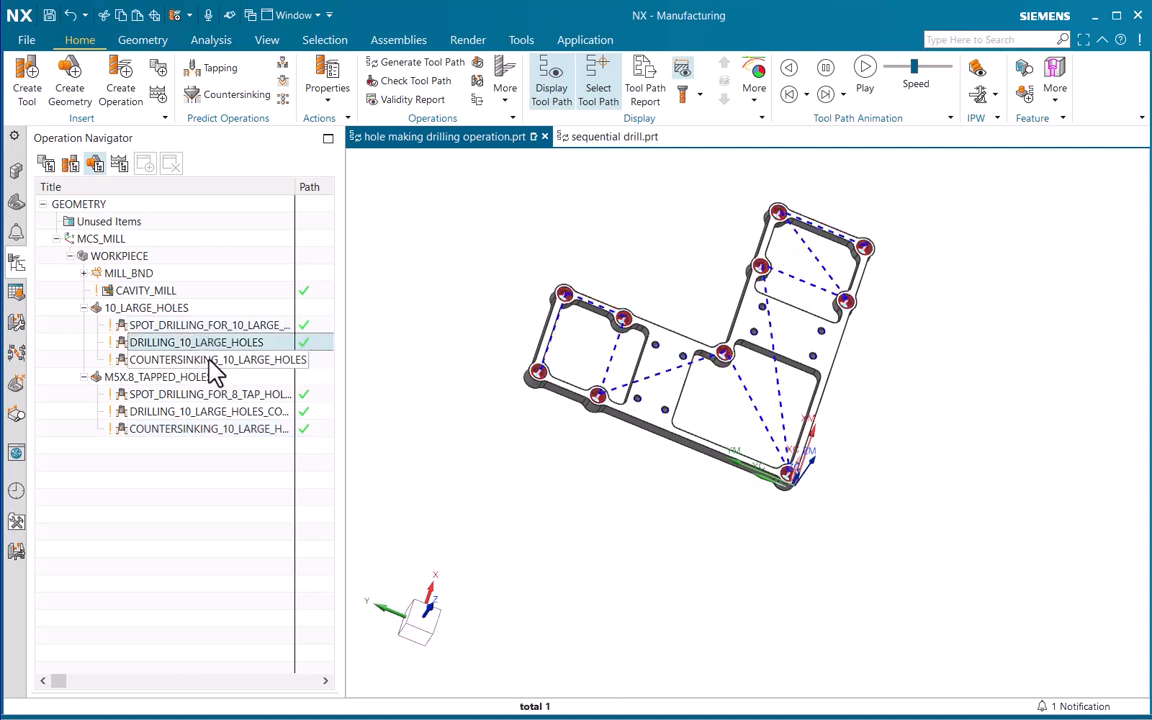
left_click(300, 360)
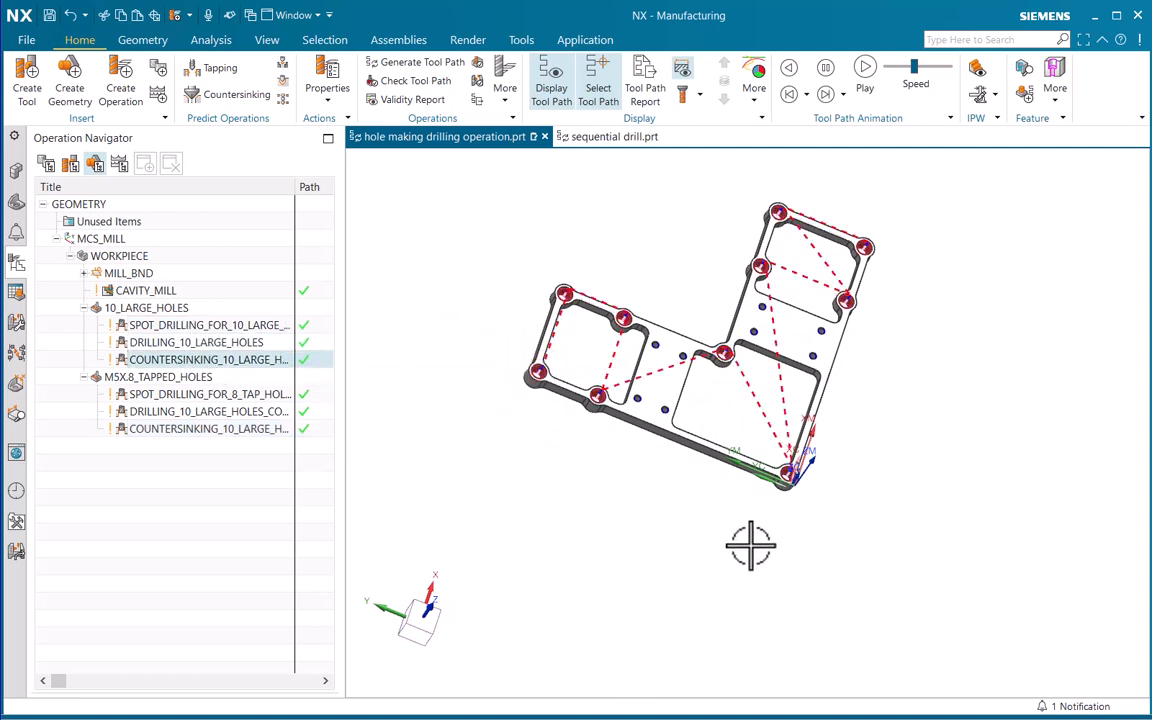
left_click(252, 568)
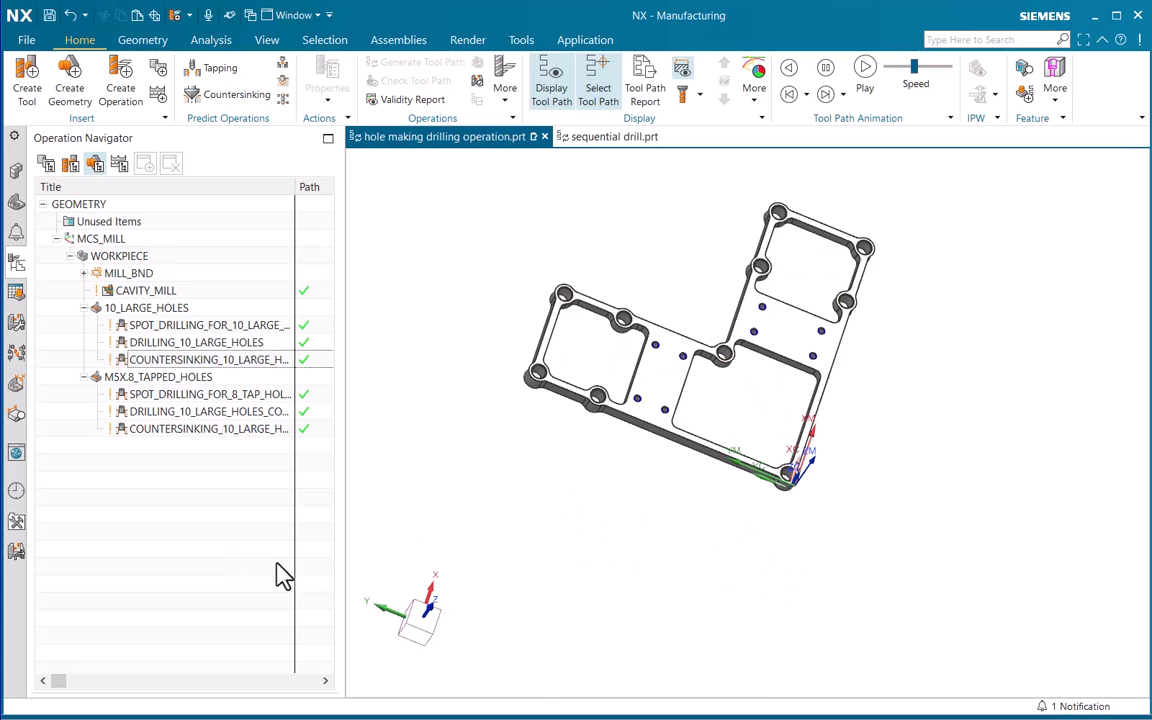
scroll(557, 353, "up", 6)
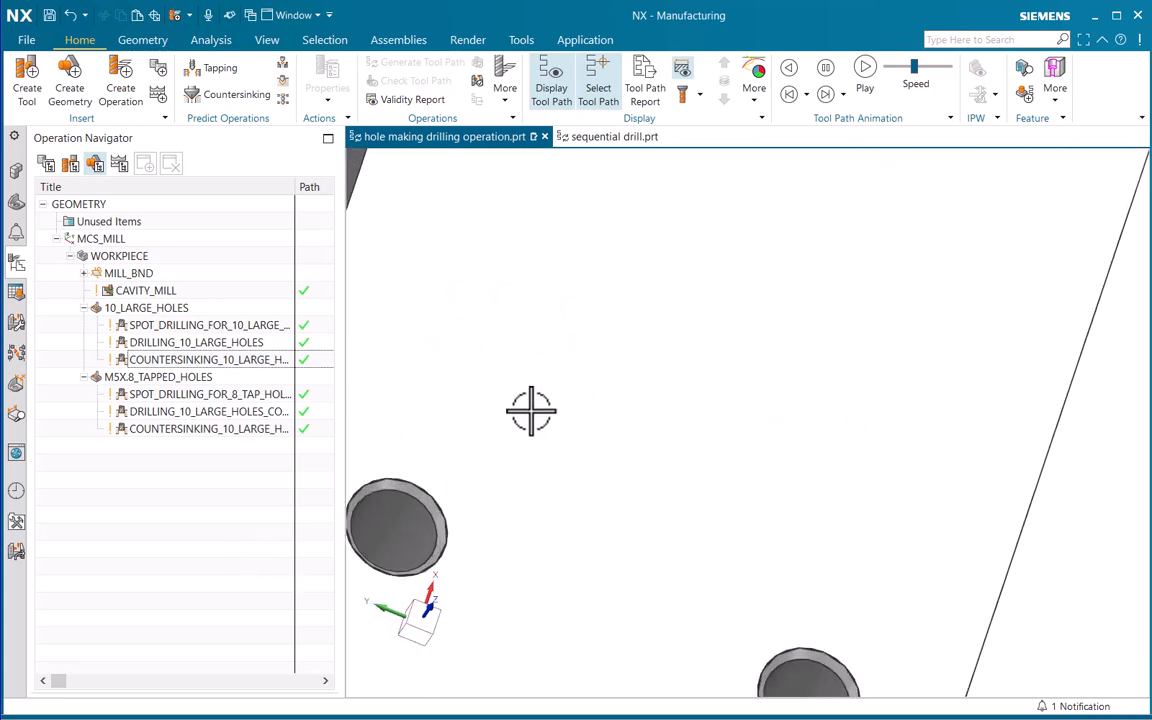
scroll(479, 494, "down", 3)
scroll(706, 507, "down", 3)
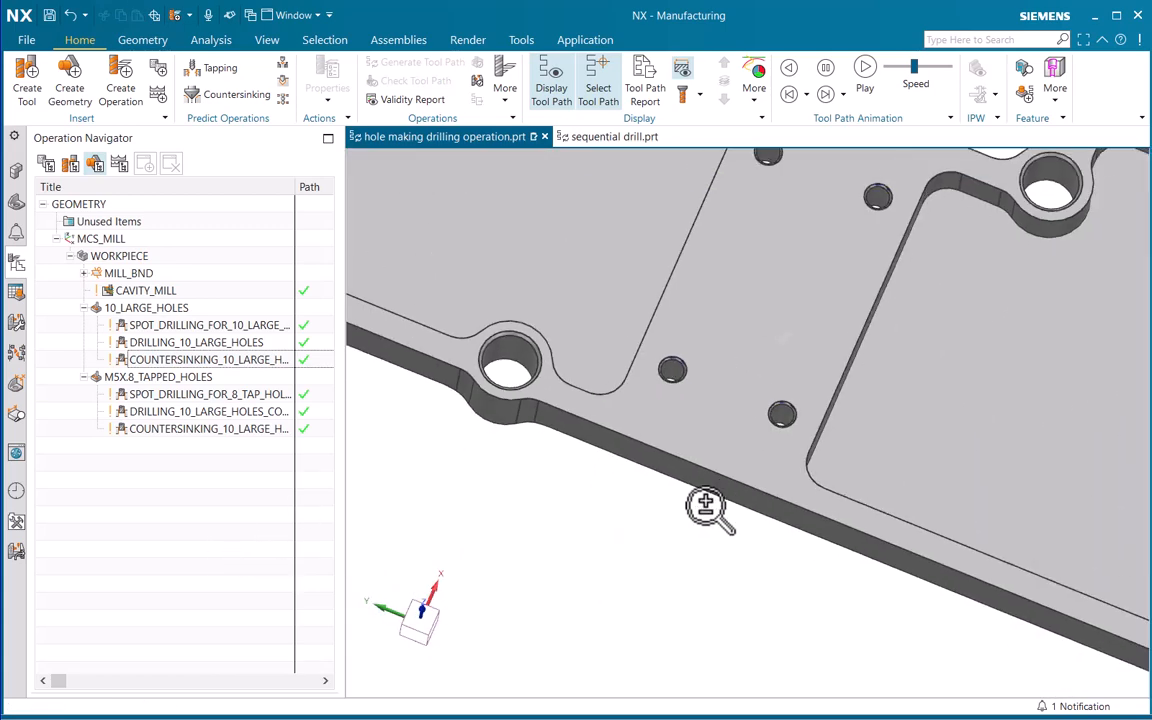
scroll(706, 507, "down", 5)
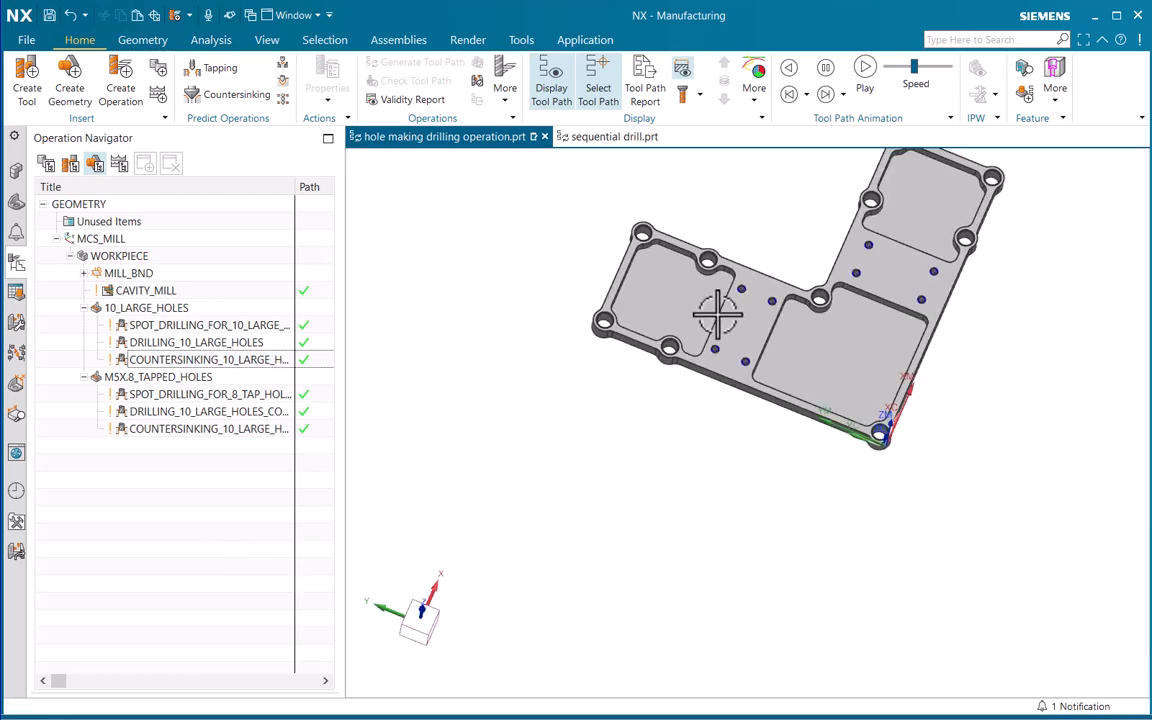
Create a hole_making Tapping operation using the M5_X_.8_TAP tool and the M5X.8_TAPPED_HOLES geometry, keeping the name TAPPING
left_click(121, 95)
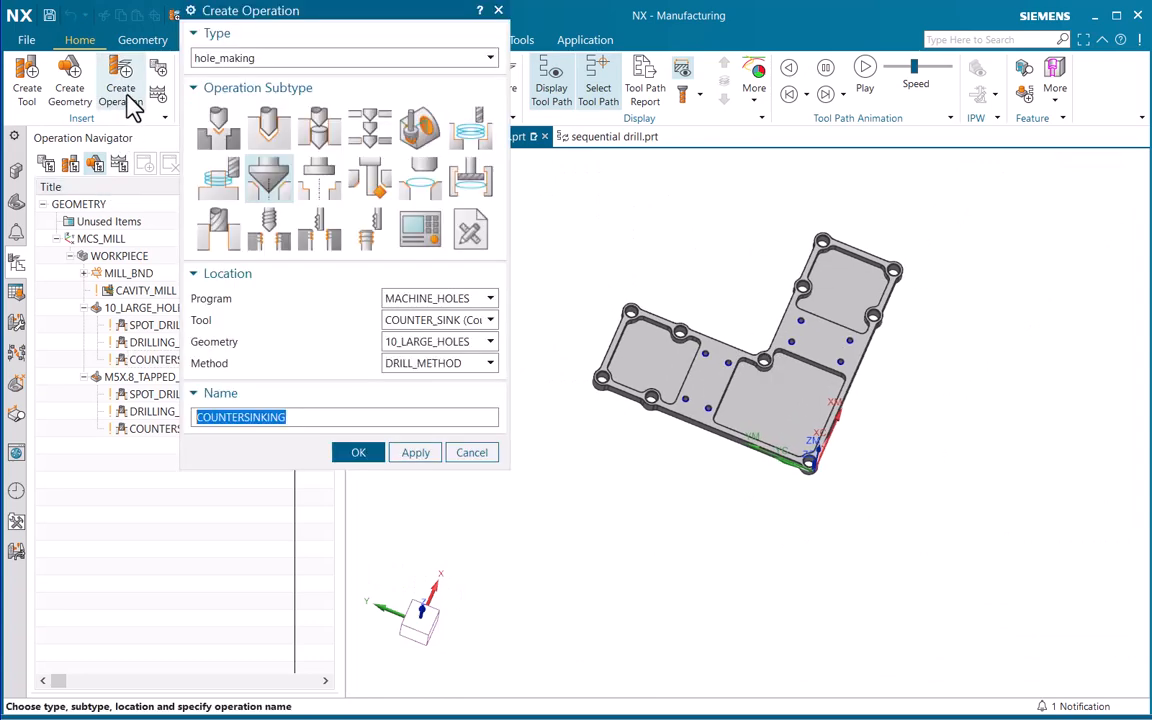
left_click(277, 248)
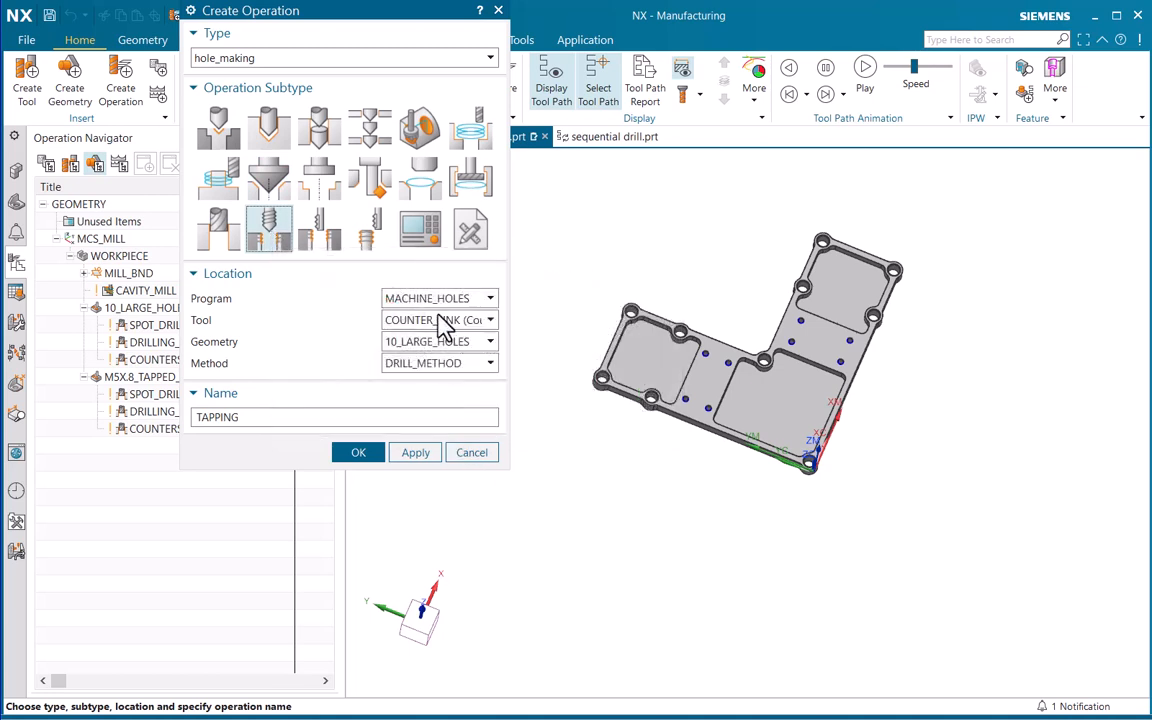
left_click(445, 322)
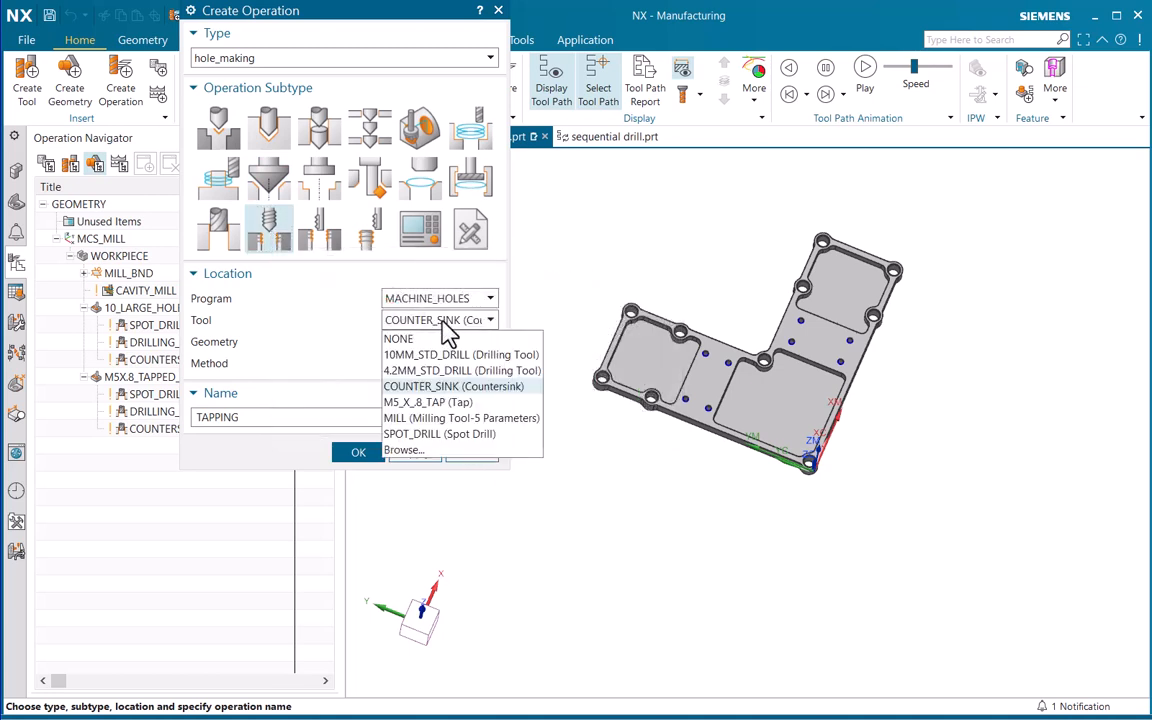
left_click(440, 403)
left_click(433, 343)
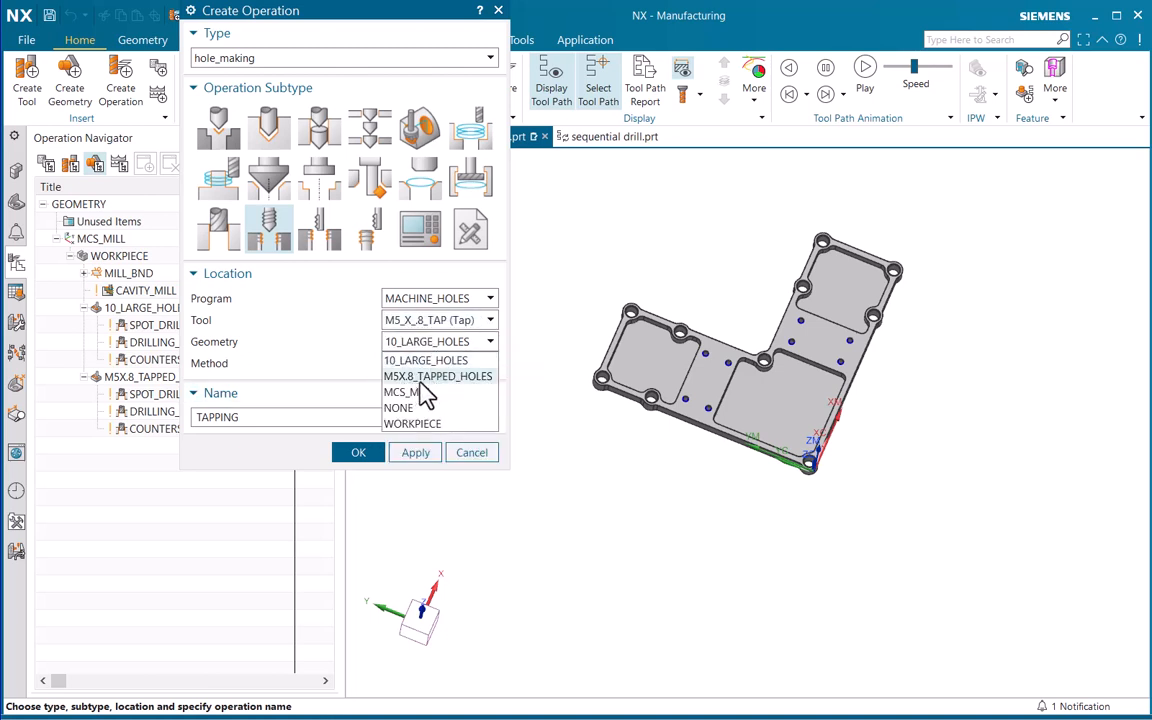
left_click(440, 377)
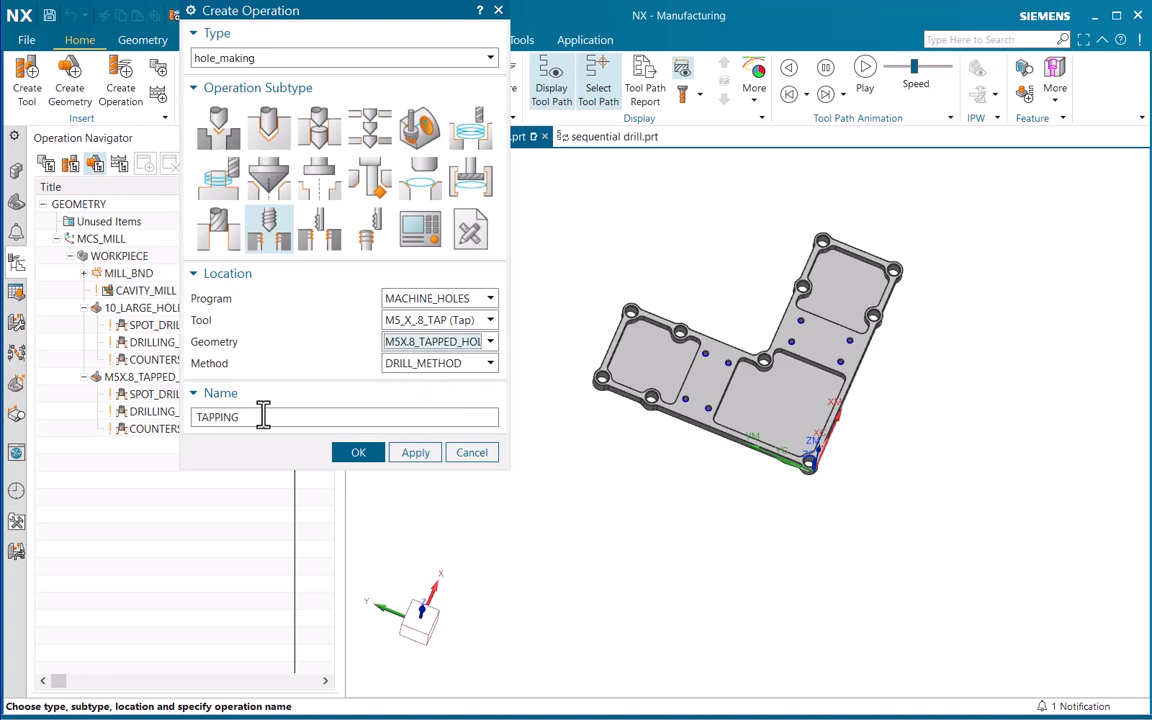
left_click(352, 453)
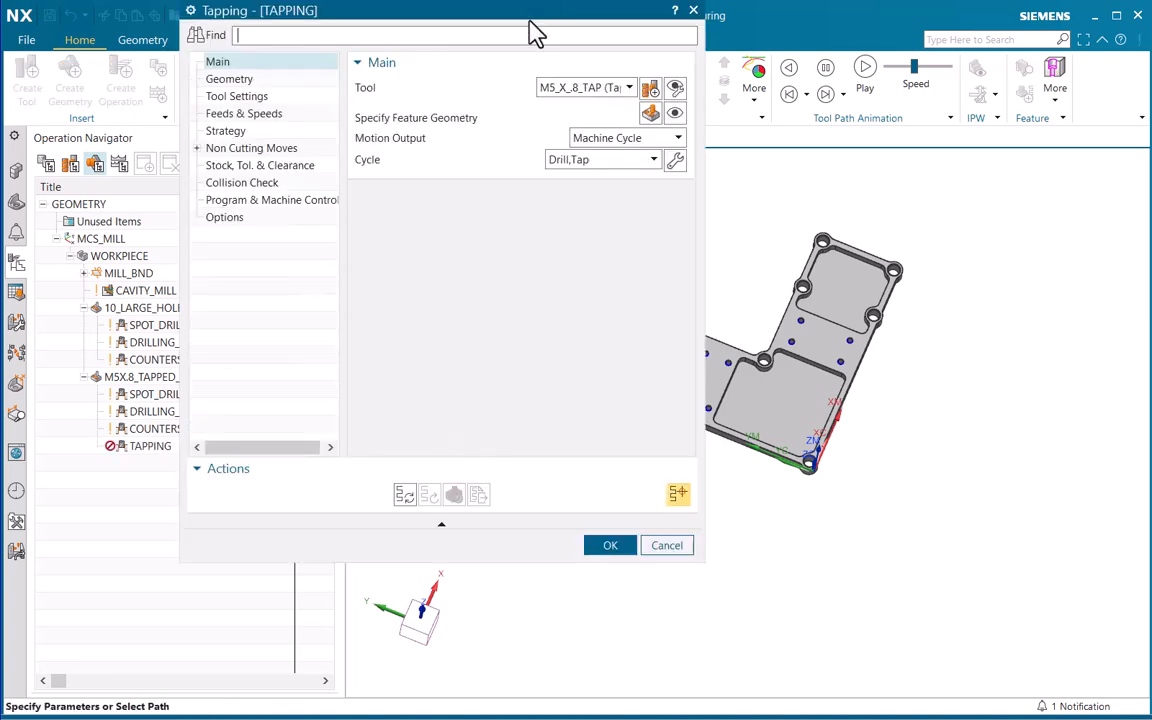
Display the tapping operation's feature geometry and generate its tool path for the M5 holes
left_click(485, 214)
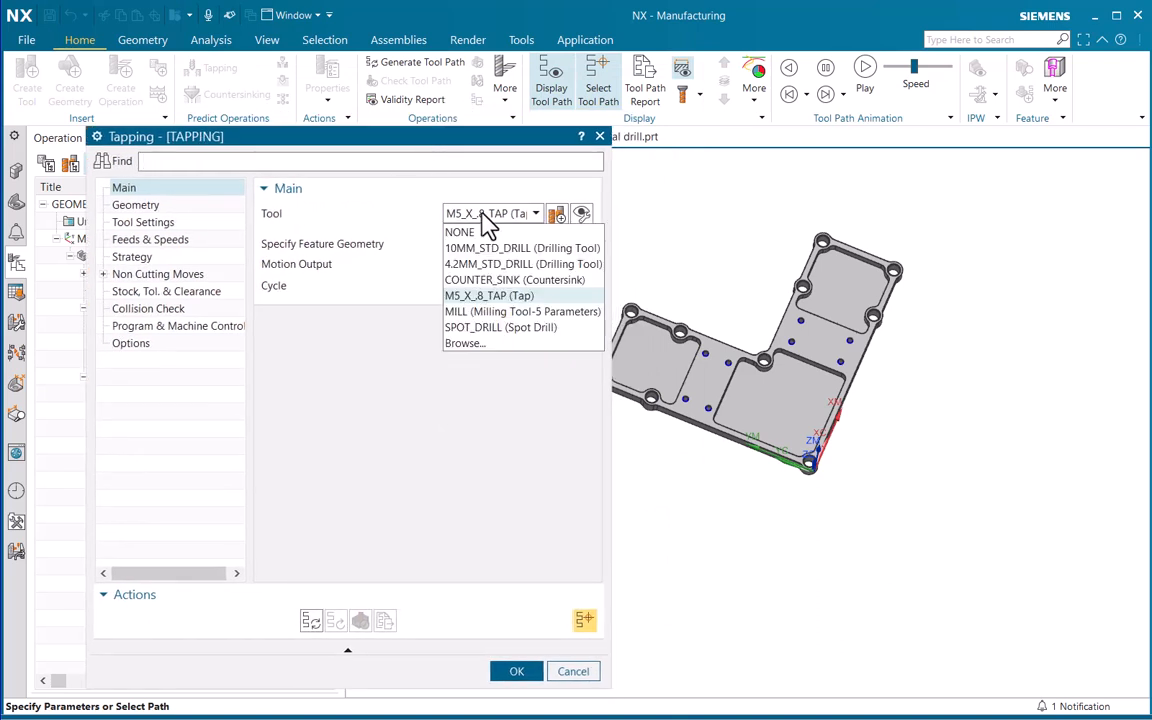
left_click(488, 214)
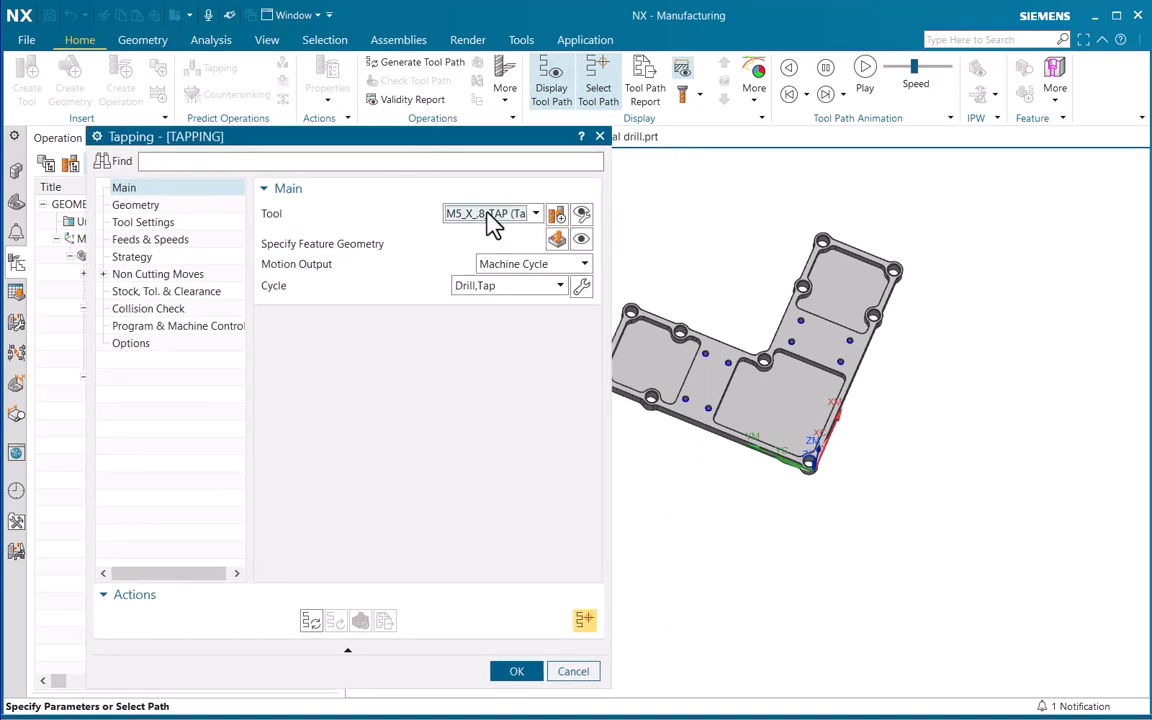
left_click(586, 245)
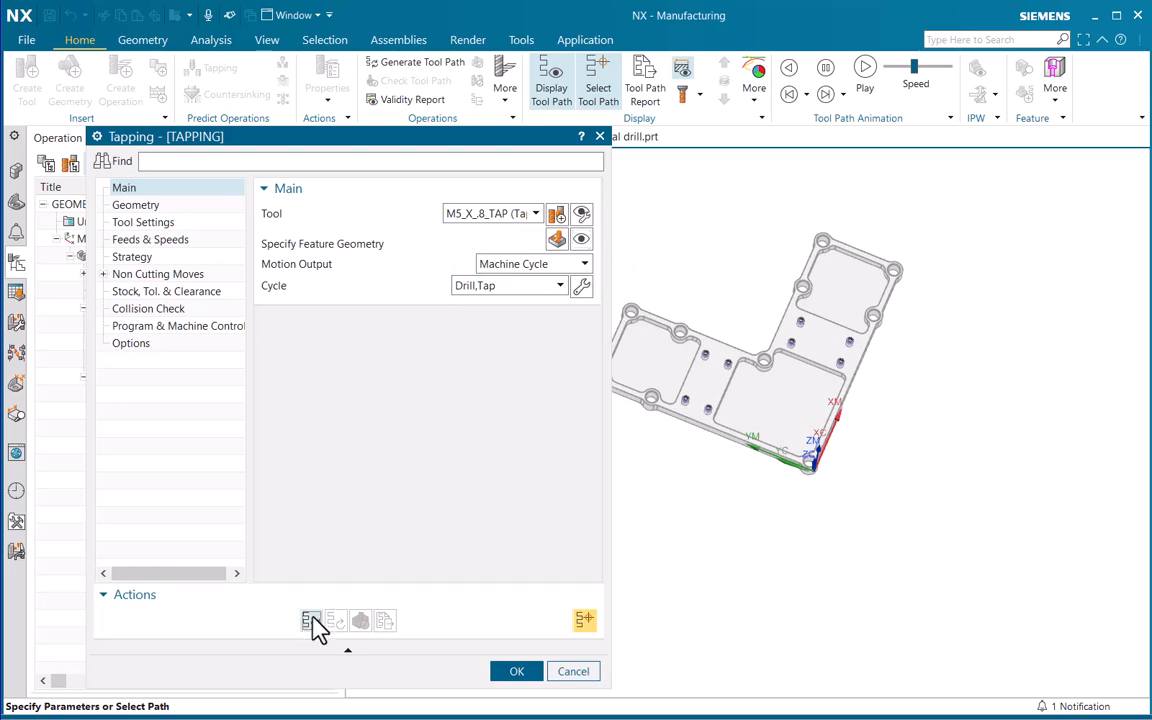
left_click(313, 623)
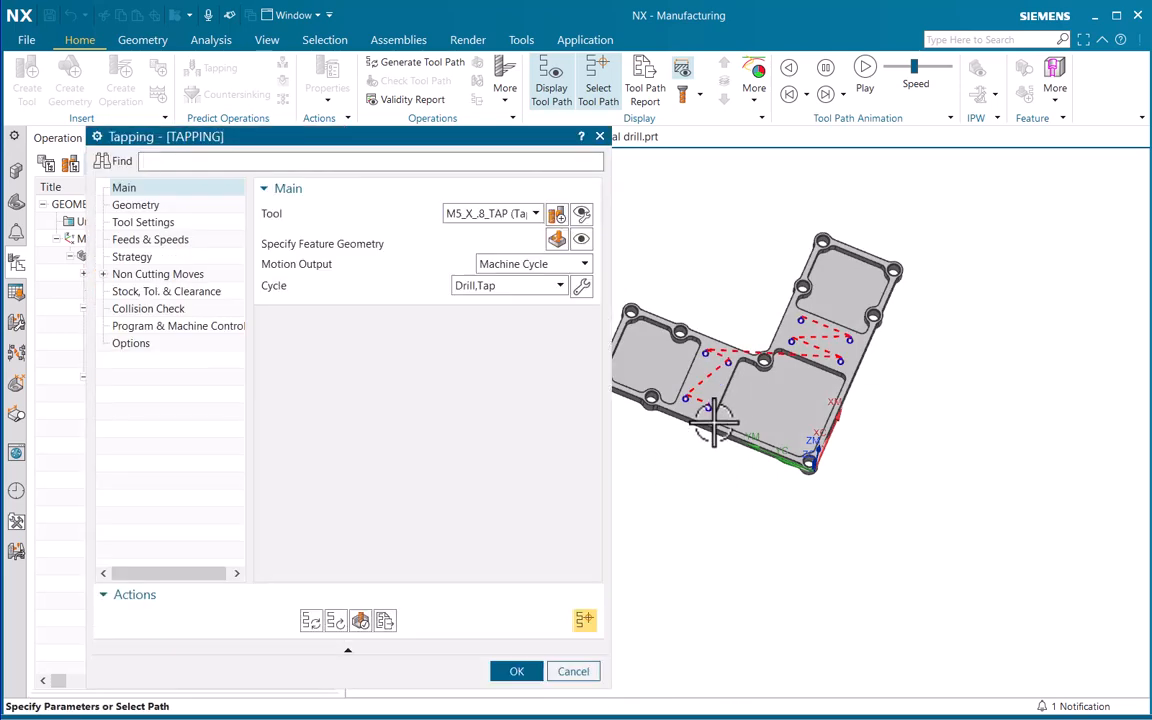
middle_click_drag(714, 422, 715, 363, "ctrl")
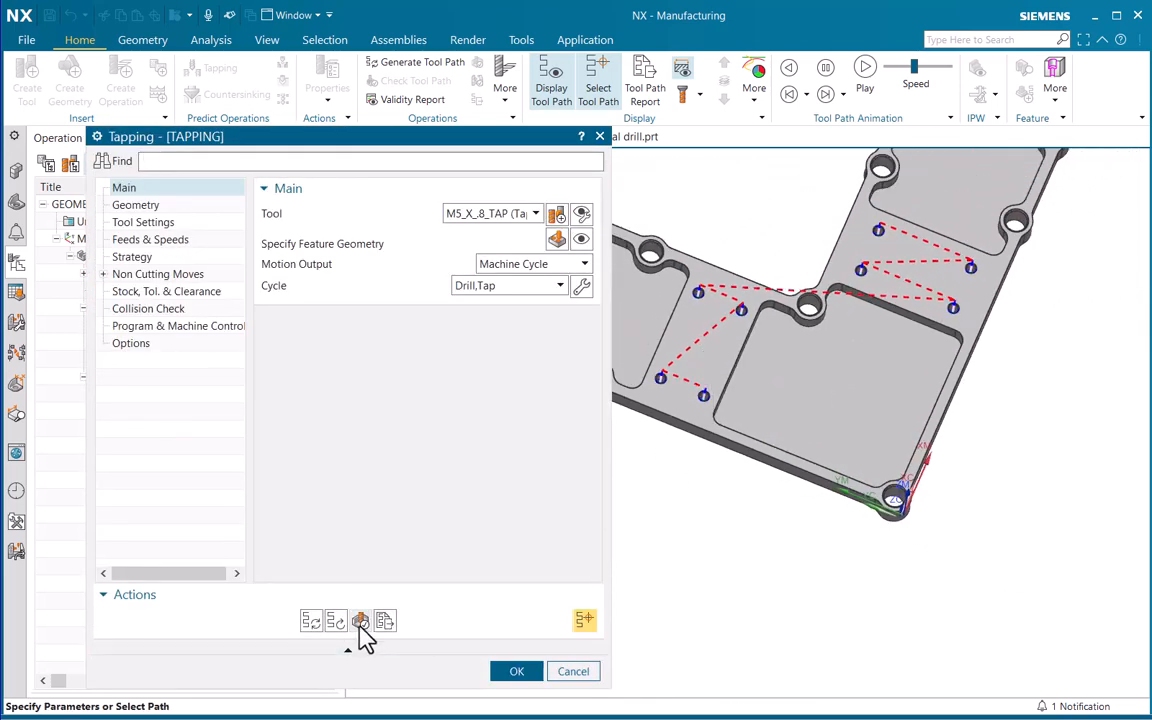
Play the 3D Dynamic simulation of the tapping tool path, close the visualization and accept the tapping operation
left_click(360, 621)
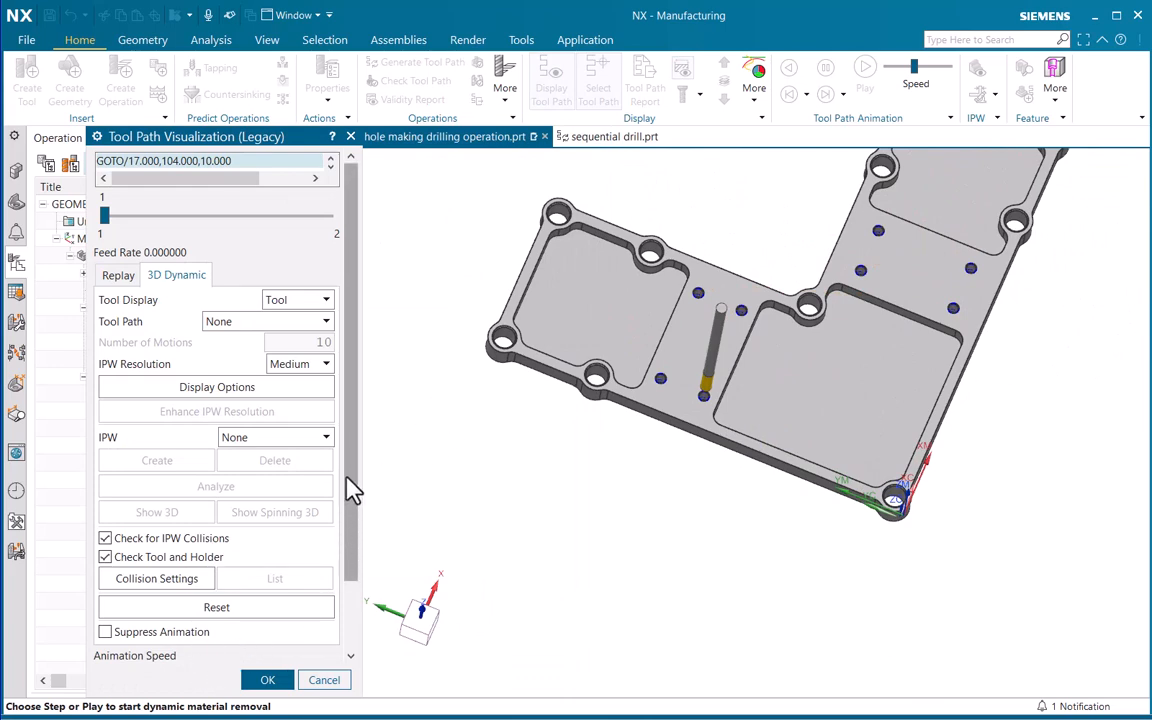
scroll(320, 495, "down", 3)
left_click(218, 650)
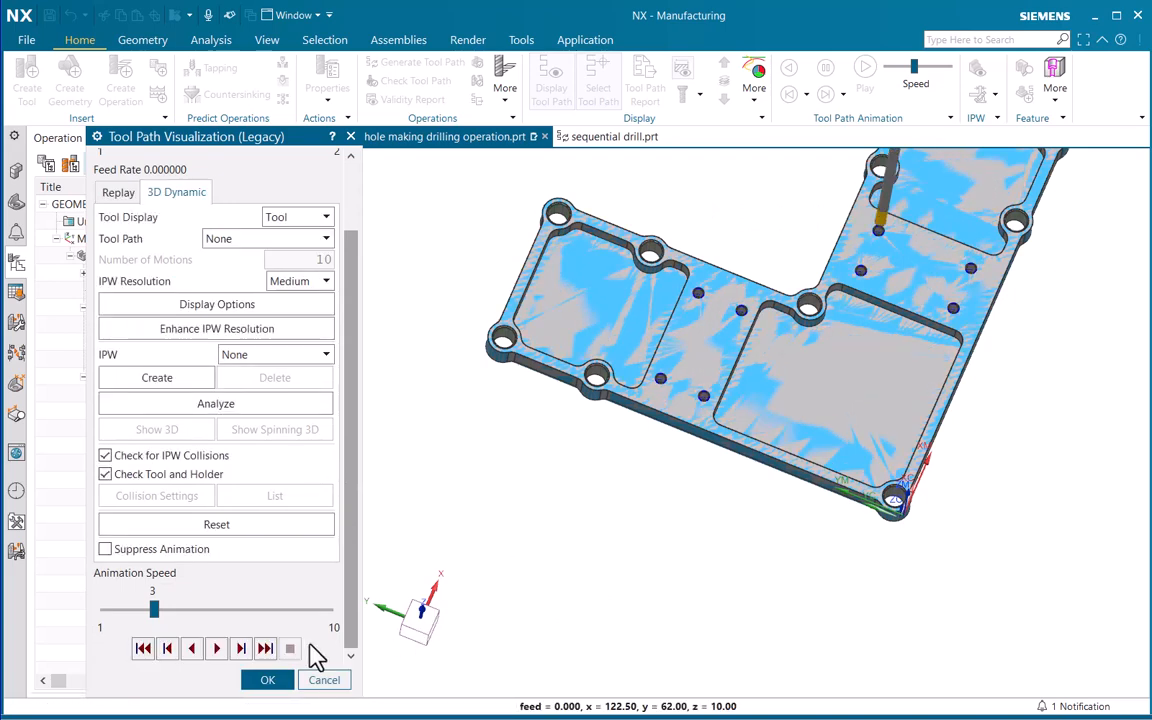
left_click(324, 679)
left_click(517, 671)
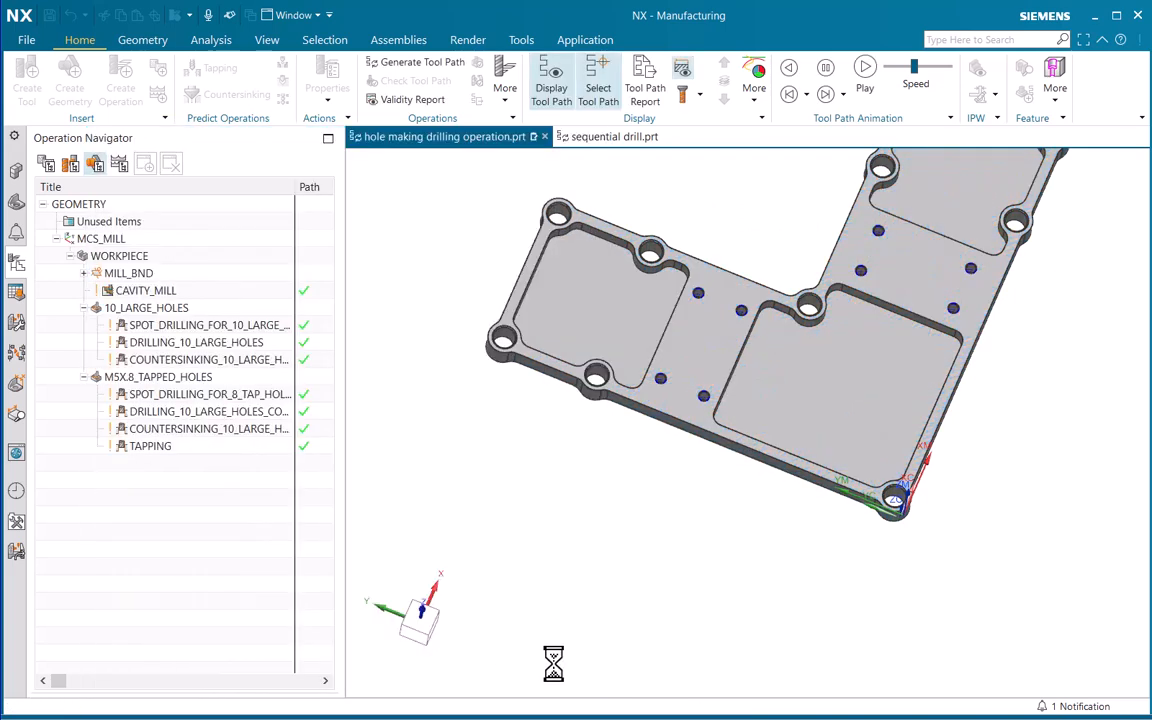
Display the tool path of the spot drilling operation for the 10 large holes on the whole part
scroll(743, 398, "down", 3)
scroll(661, 446, "up", 3)
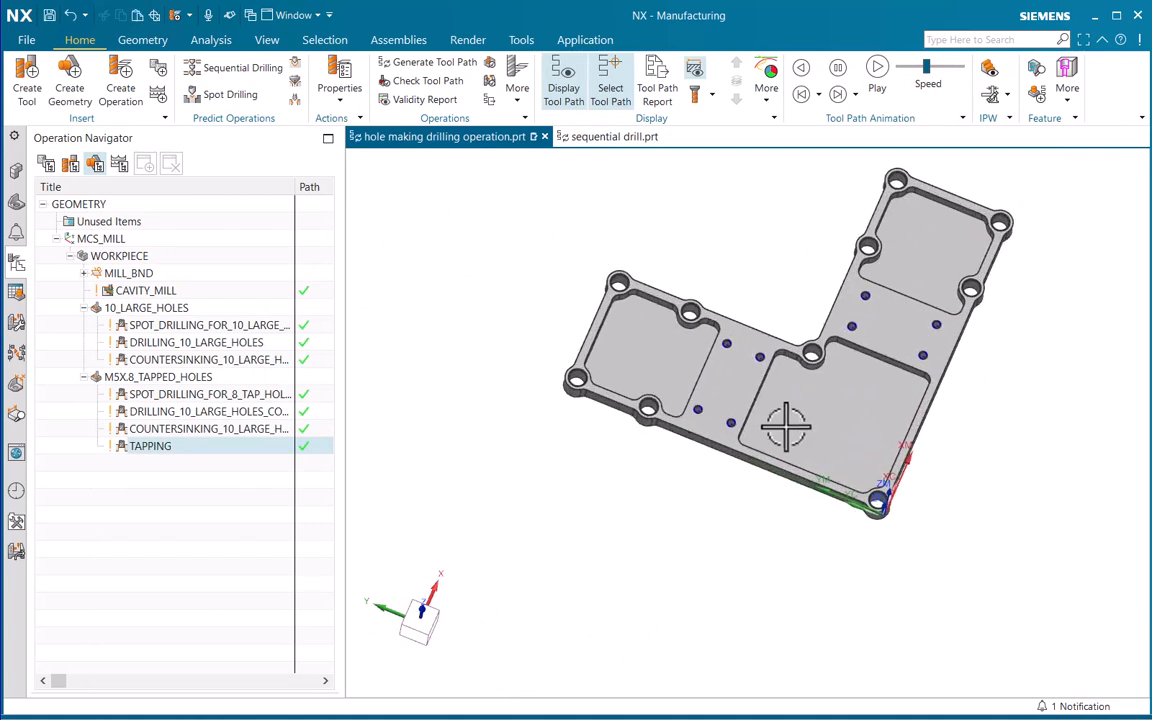
middle_click_drag(787, 427, 764, 428, "shift")
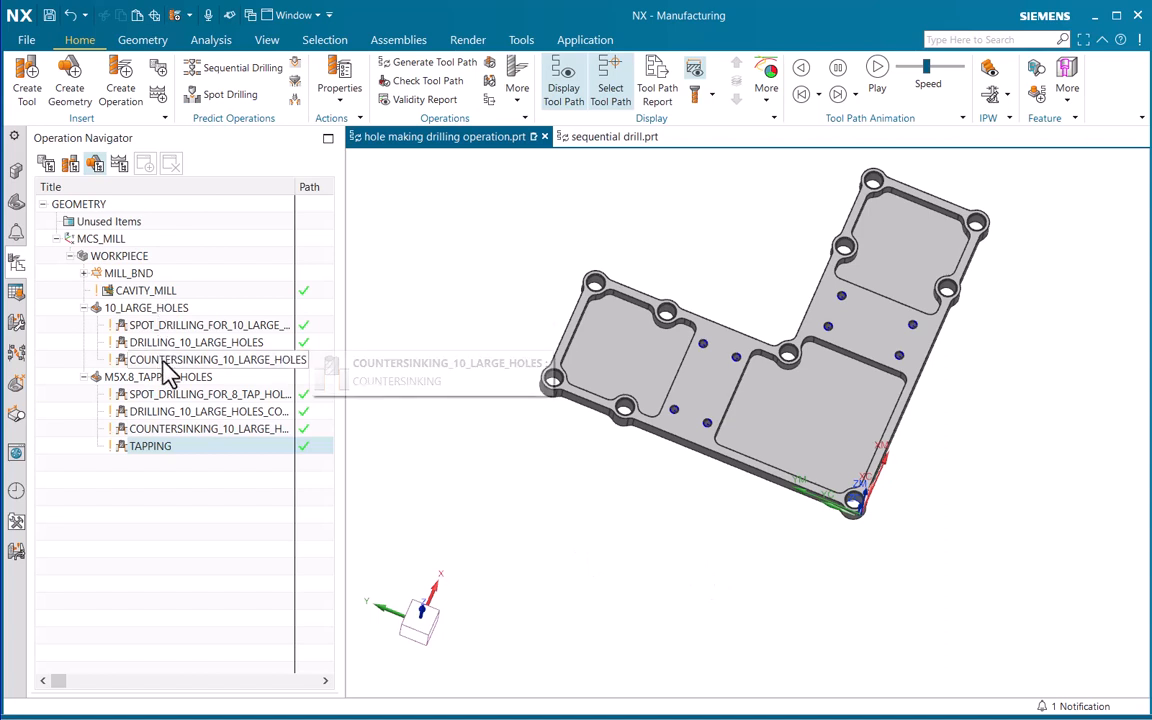
left_click(175, 494)
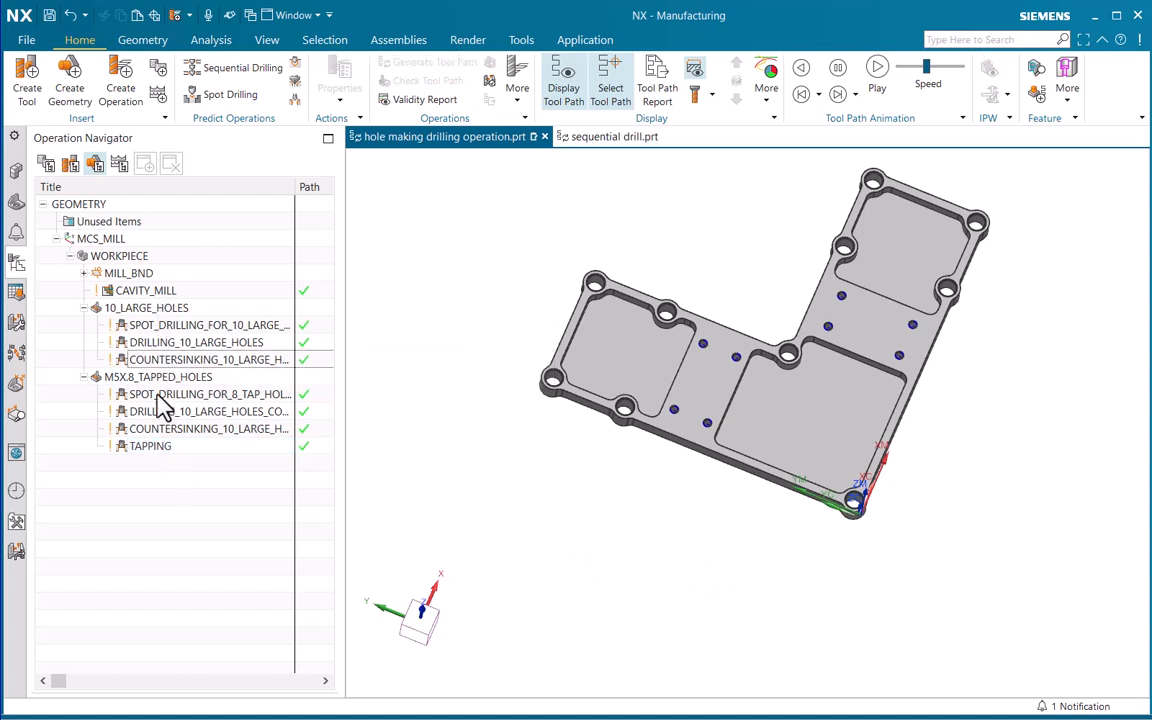
left_click(148, 325)
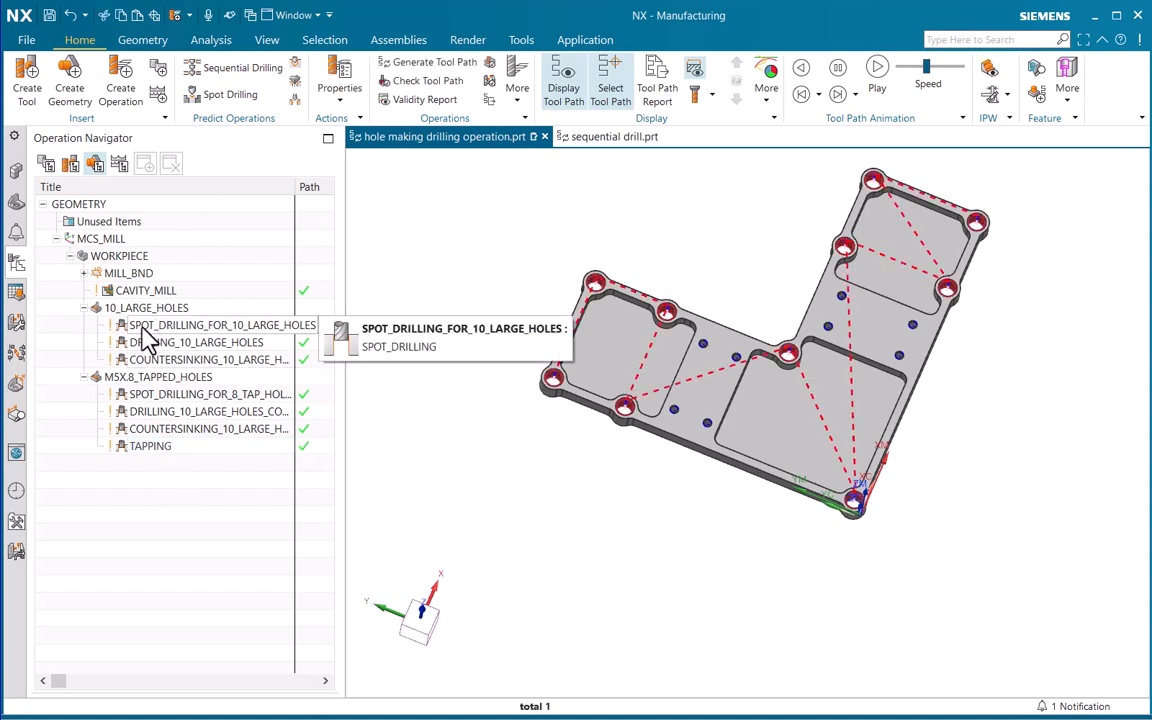
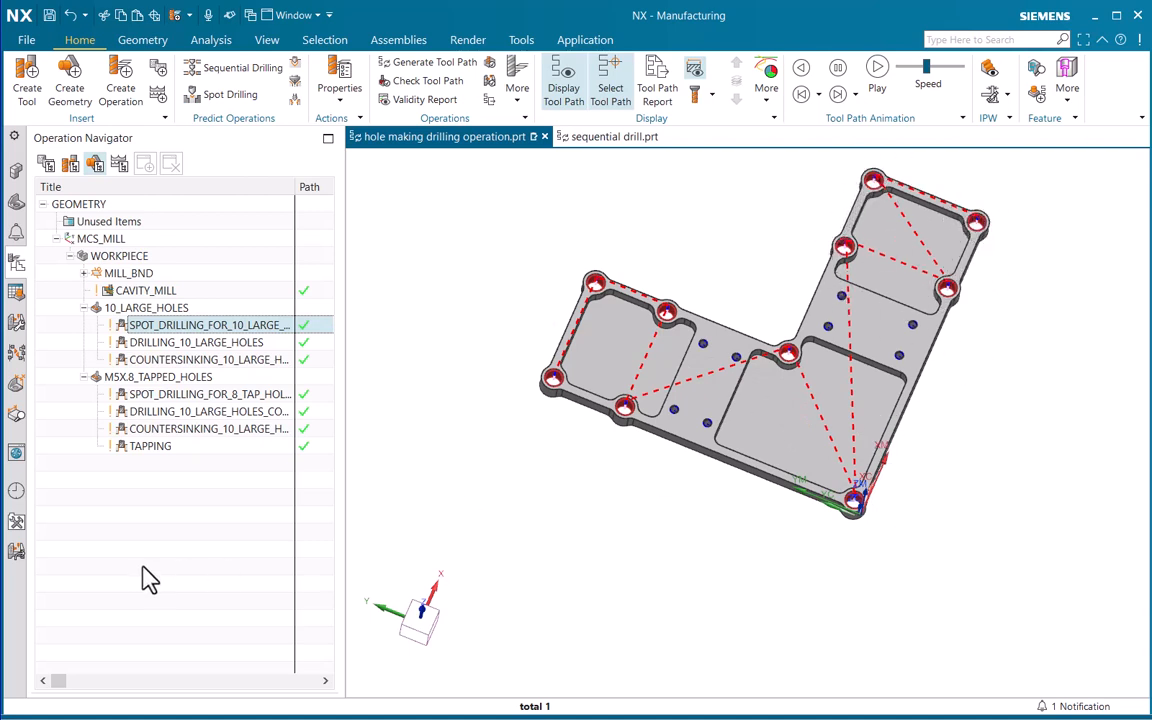
Open the 10_LARGE_HOLES geometry for editing and highlight the first hole in its feature list
left_click(140, 530)
left_click(157, 308)
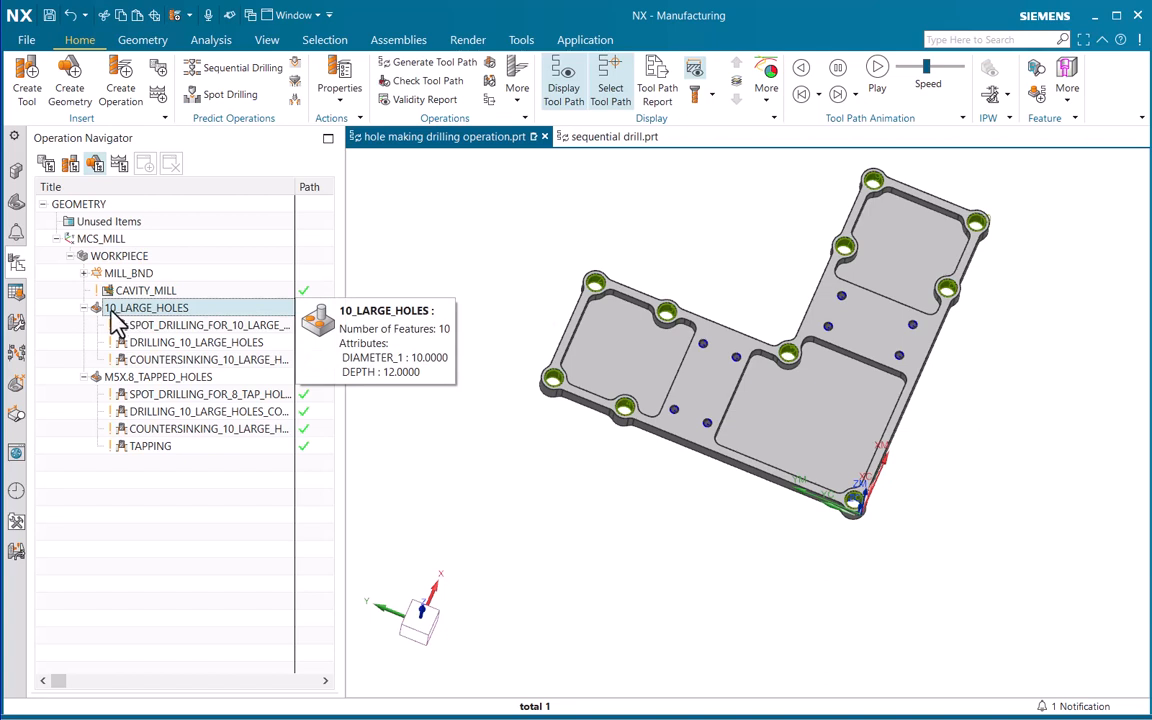
right_click(195, 308)
left_click(224, 311)
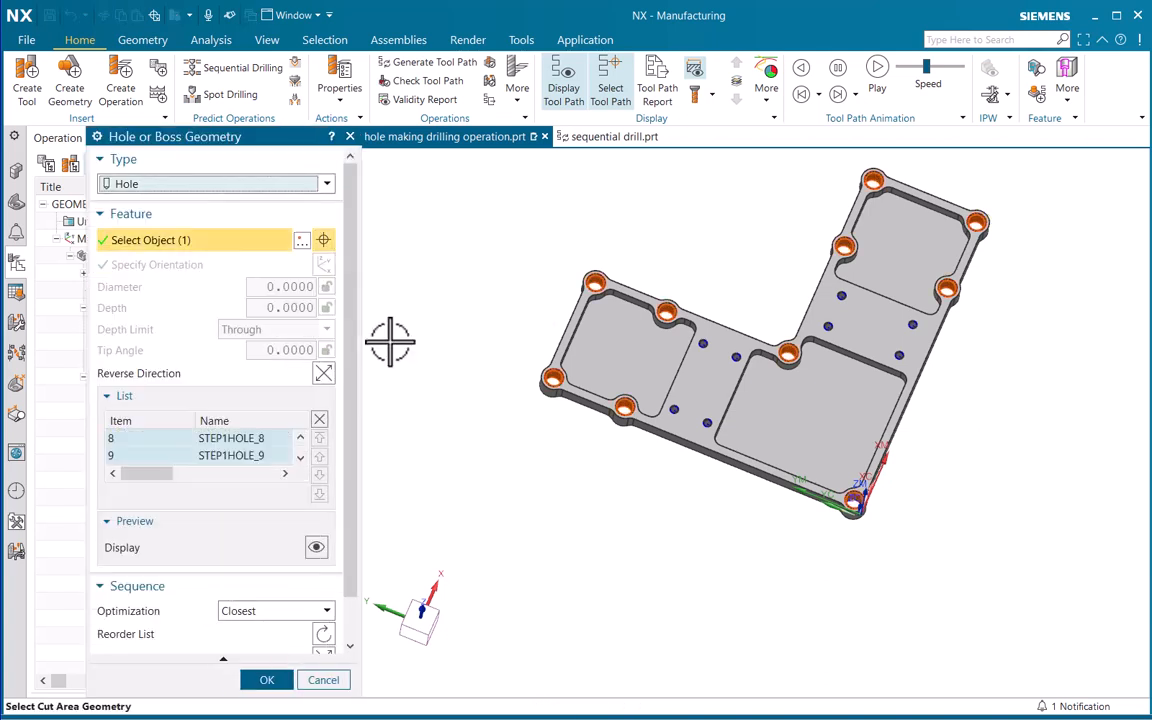
left_click_drag(200, 138, 328, 59)
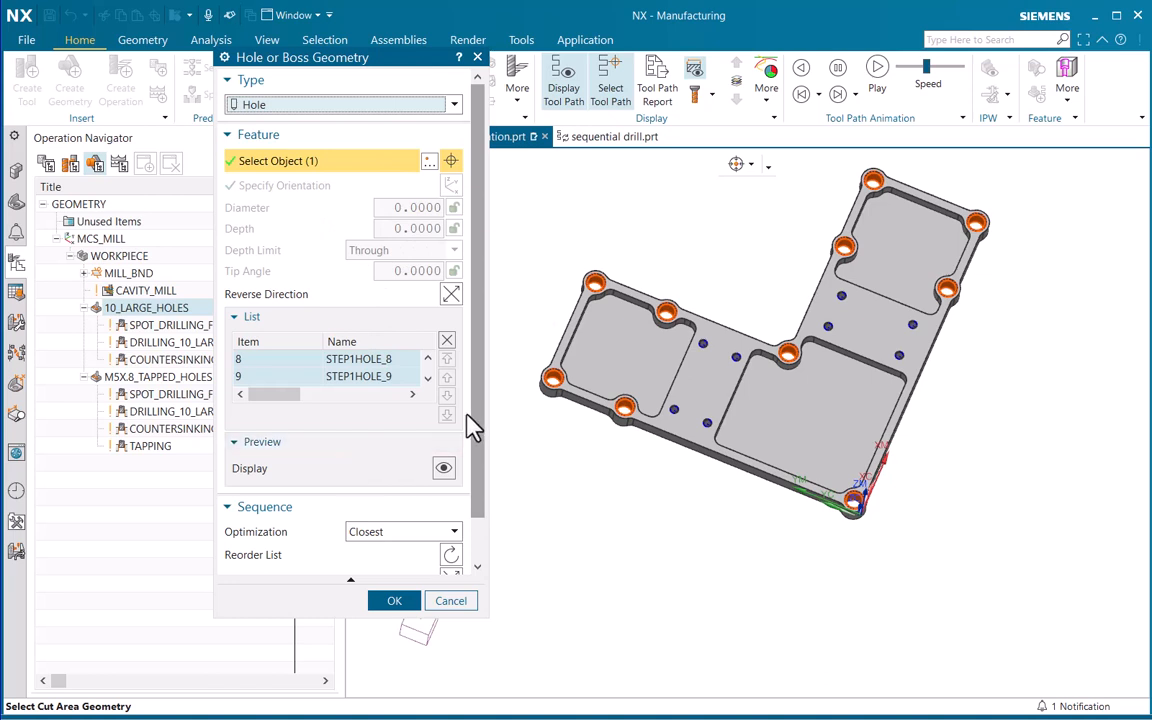
scroll(470, 432, "down", 1)
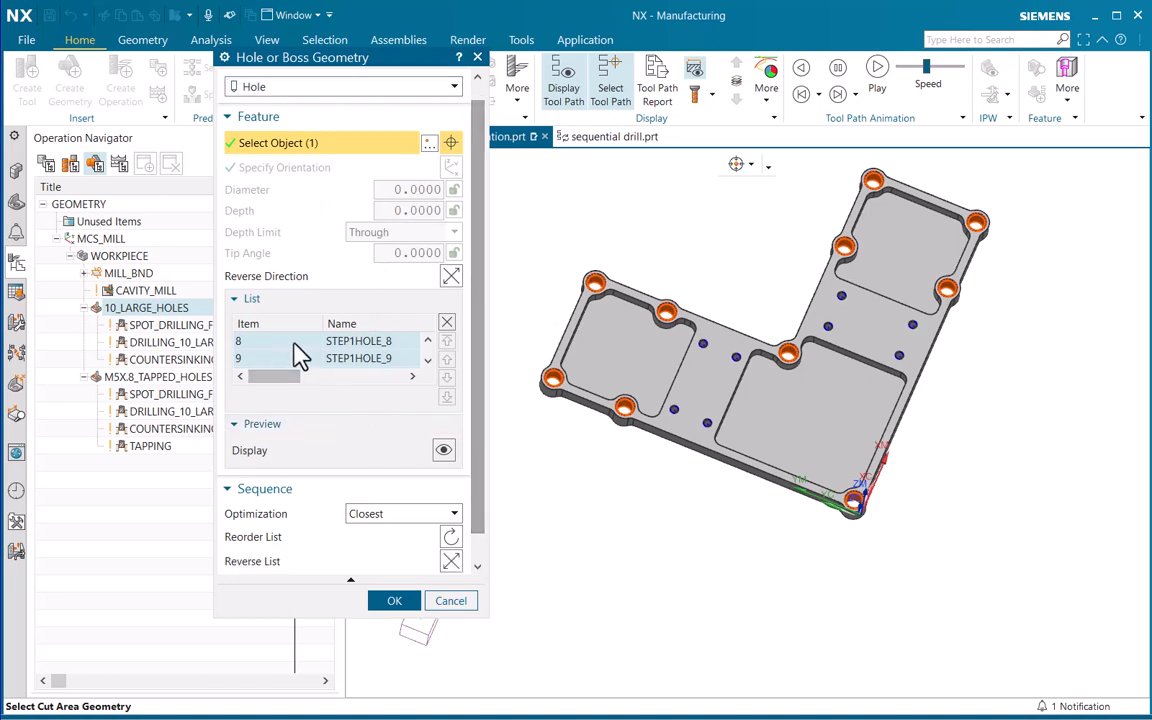
left_click(316, 361)
scroll(425, 368, "up", 2)
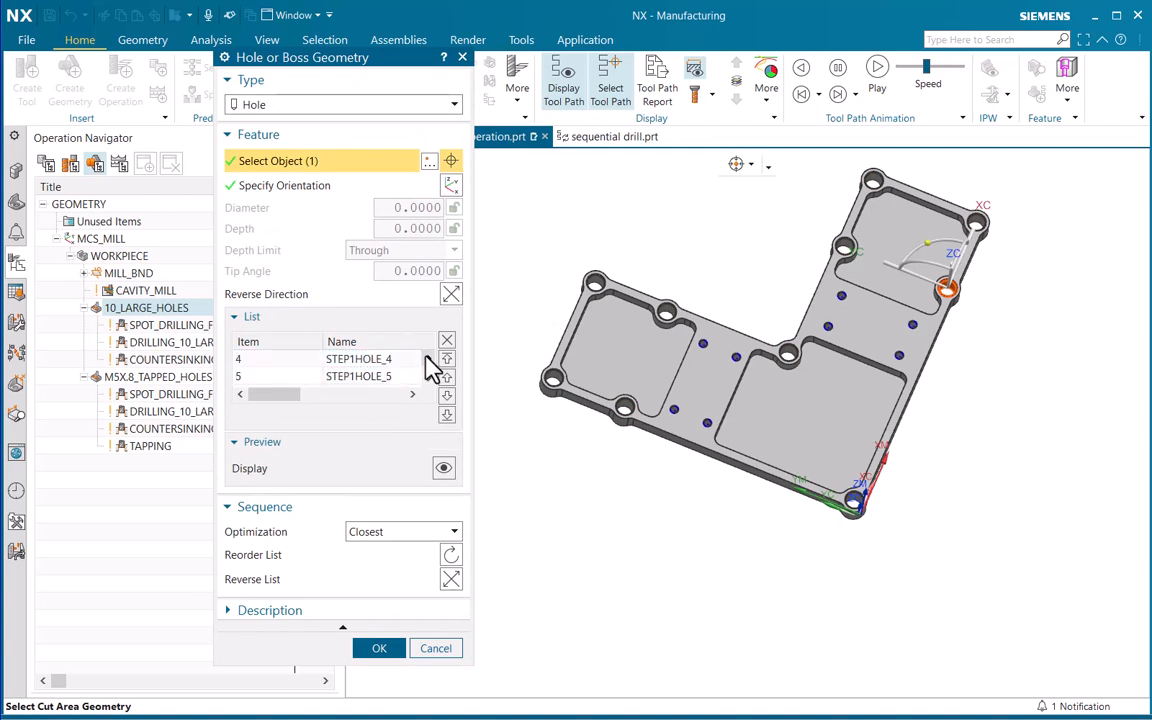
left_click(287, 362)
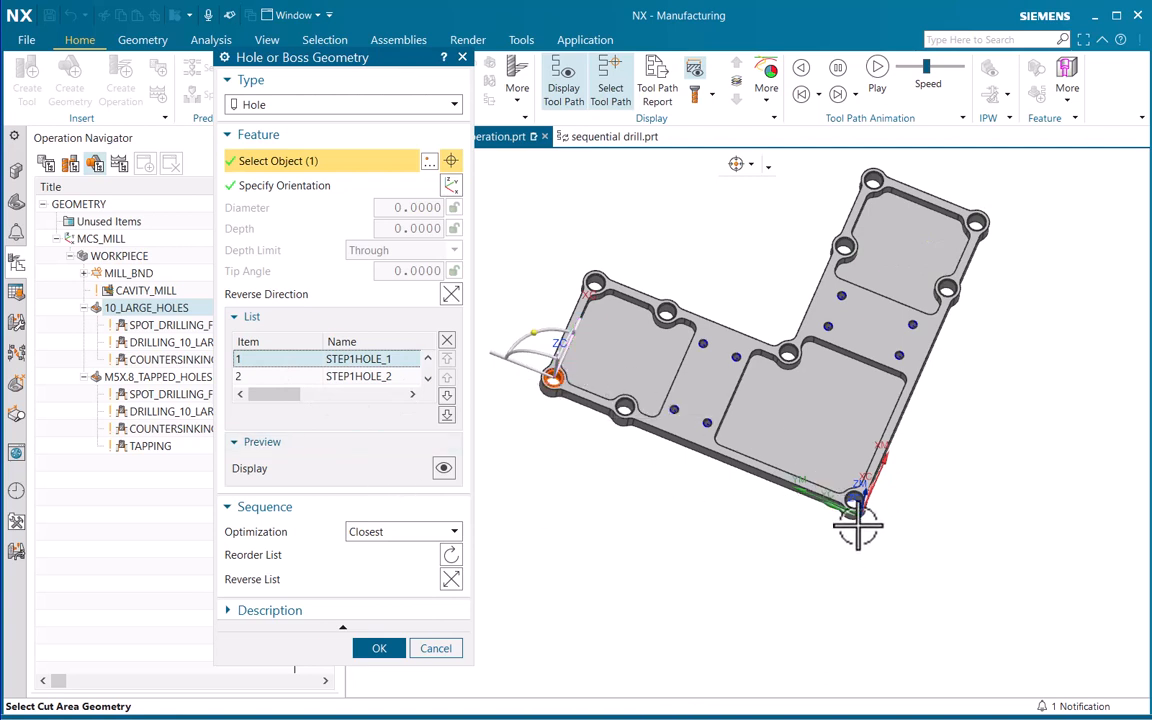
Move STEP1HOLE_6, the hole at the machine coordinate system corner, to the start of the hole list
middle_click_drag(843, 475, 850, 470)
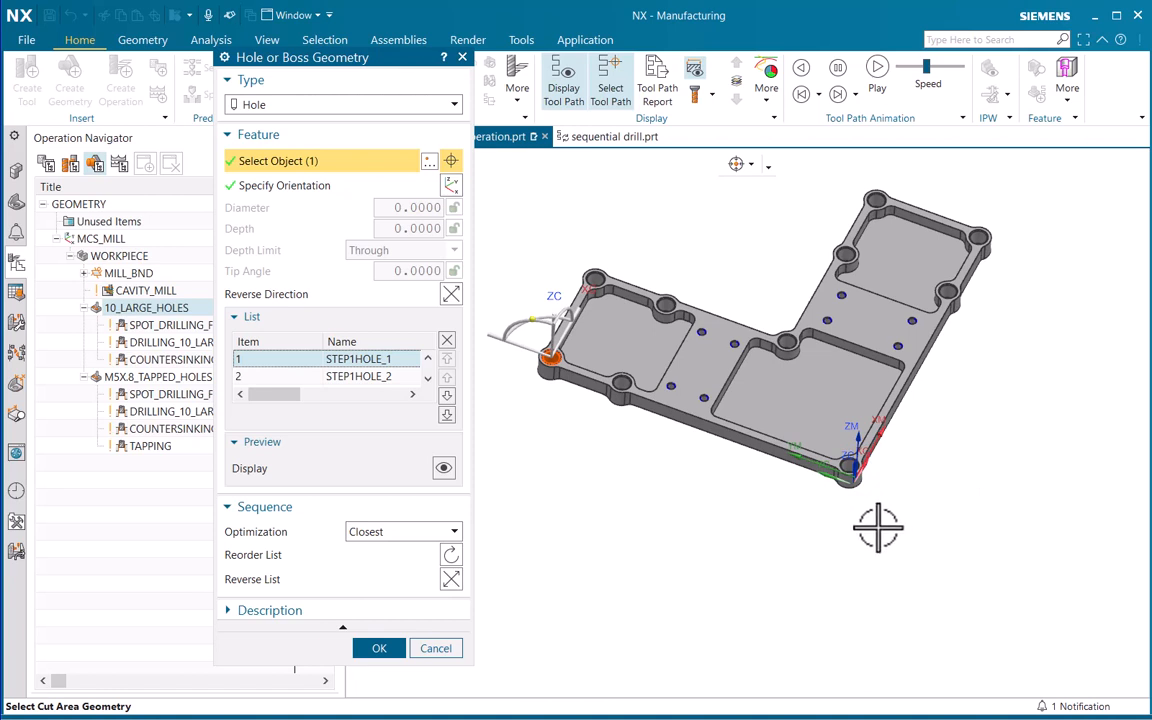
left_click(427, 379)
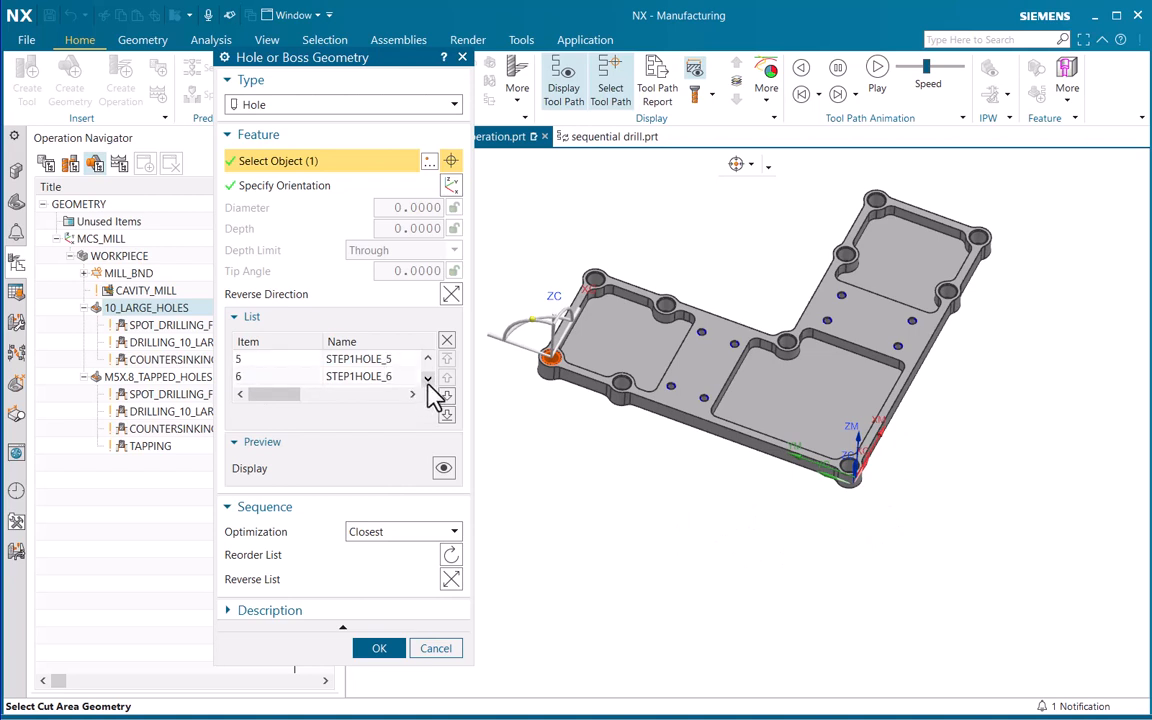
left_click(284, 376)
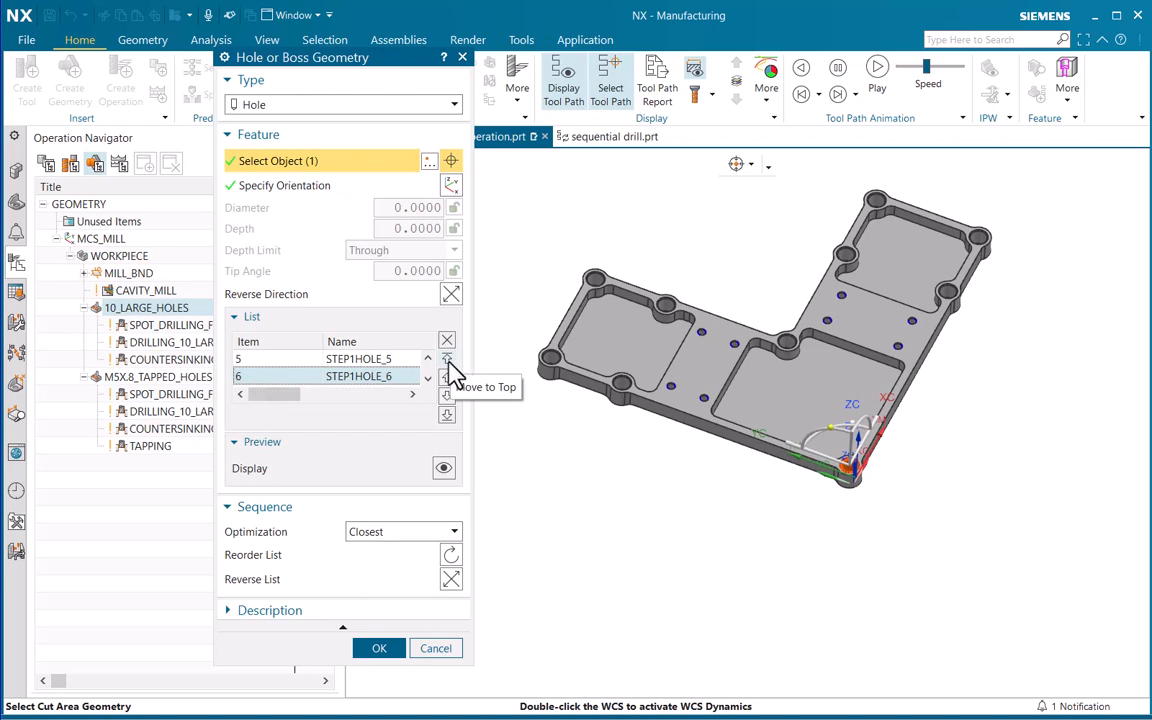
left_click(449, 367)
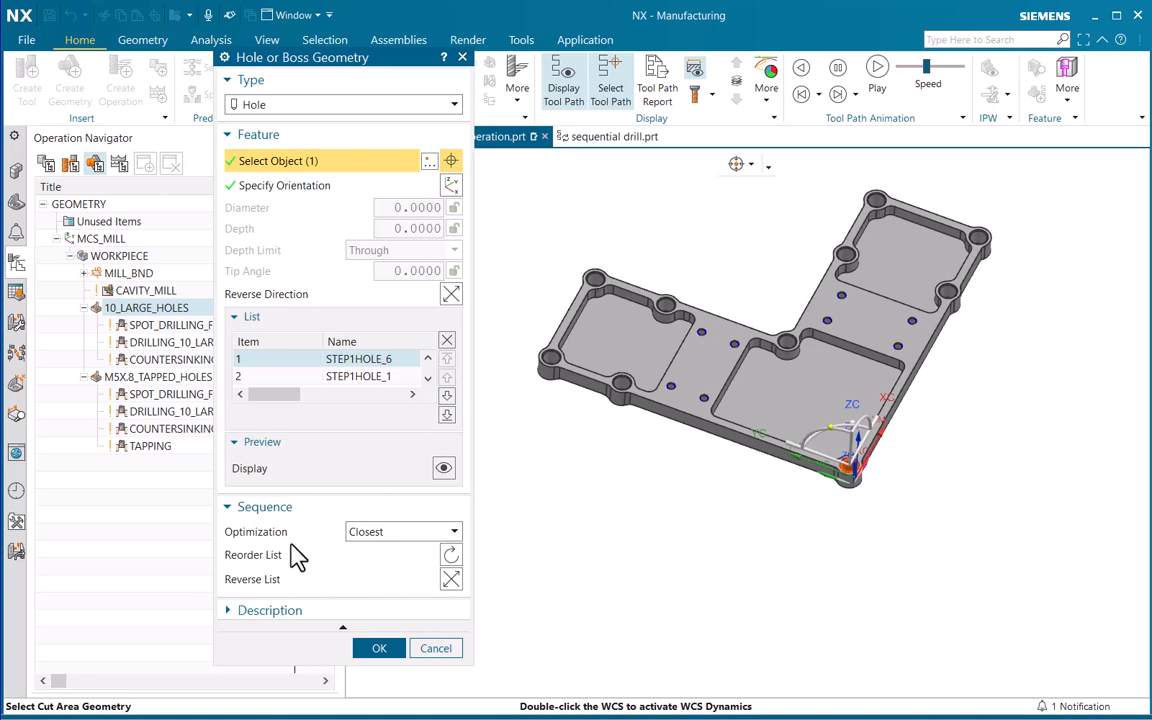
Set the sequence optimization of the 10 large holes to Shortest Path and reorder the list
left_click(395, 533)
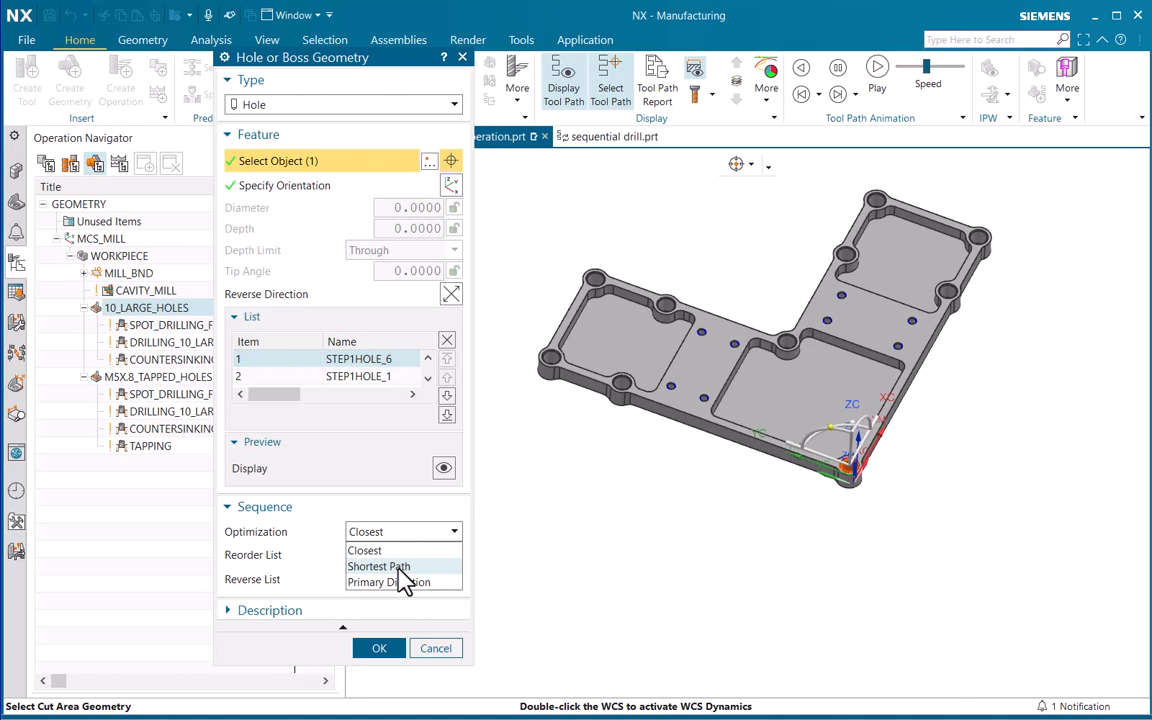
left_click(400, 568)
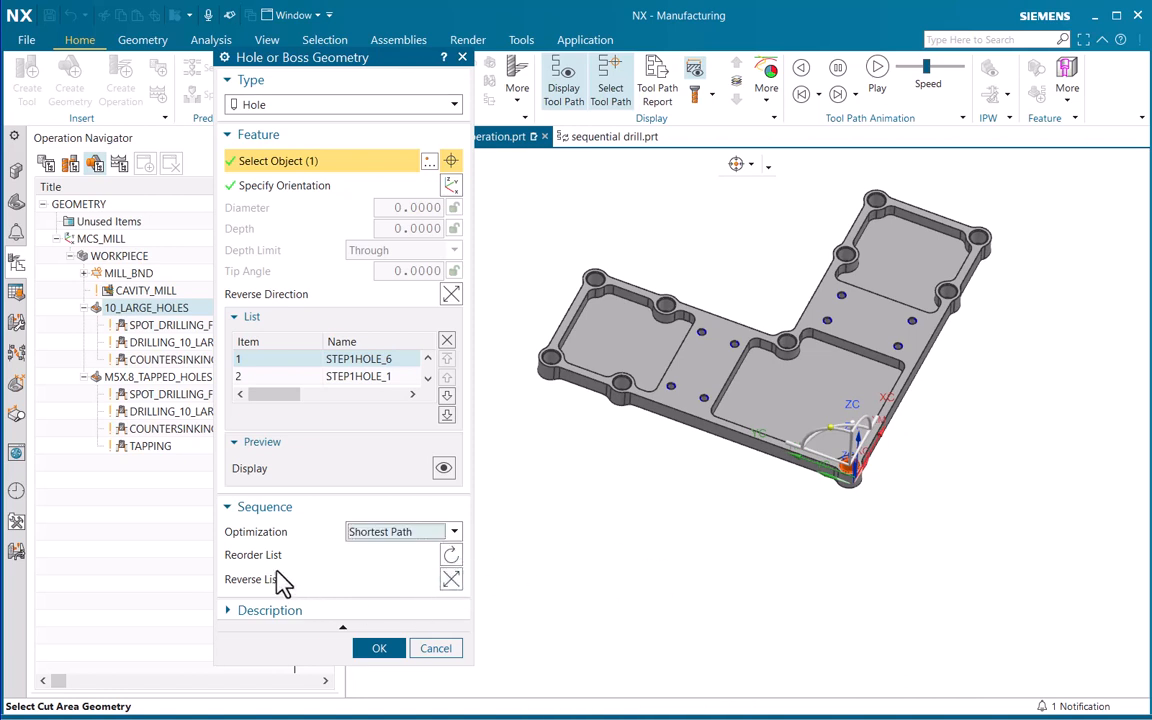
left_click(452, 558)
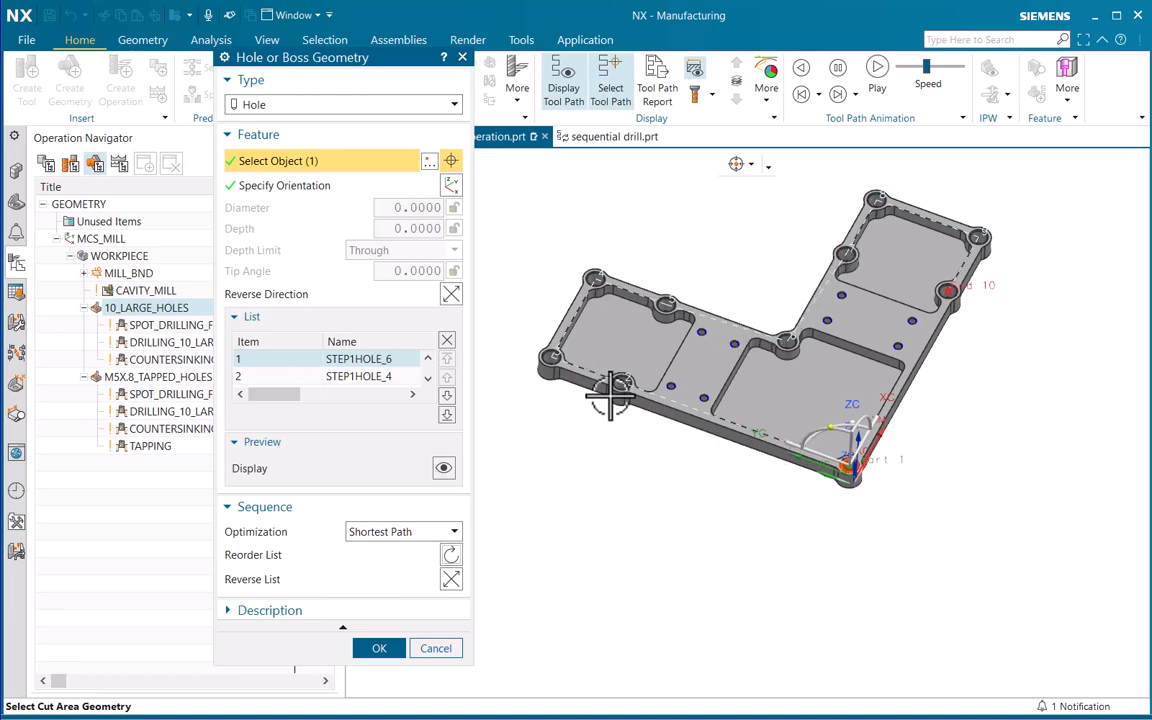
Inspect the numbered hole sequence around the part from start to end and accept the 10_LARGE_HOLES geometry
scroll(615, 385, "up", 5)
middle_click_drag(656, 462, 515, 450, "shift")
scroll(829, 382, "down", 4)
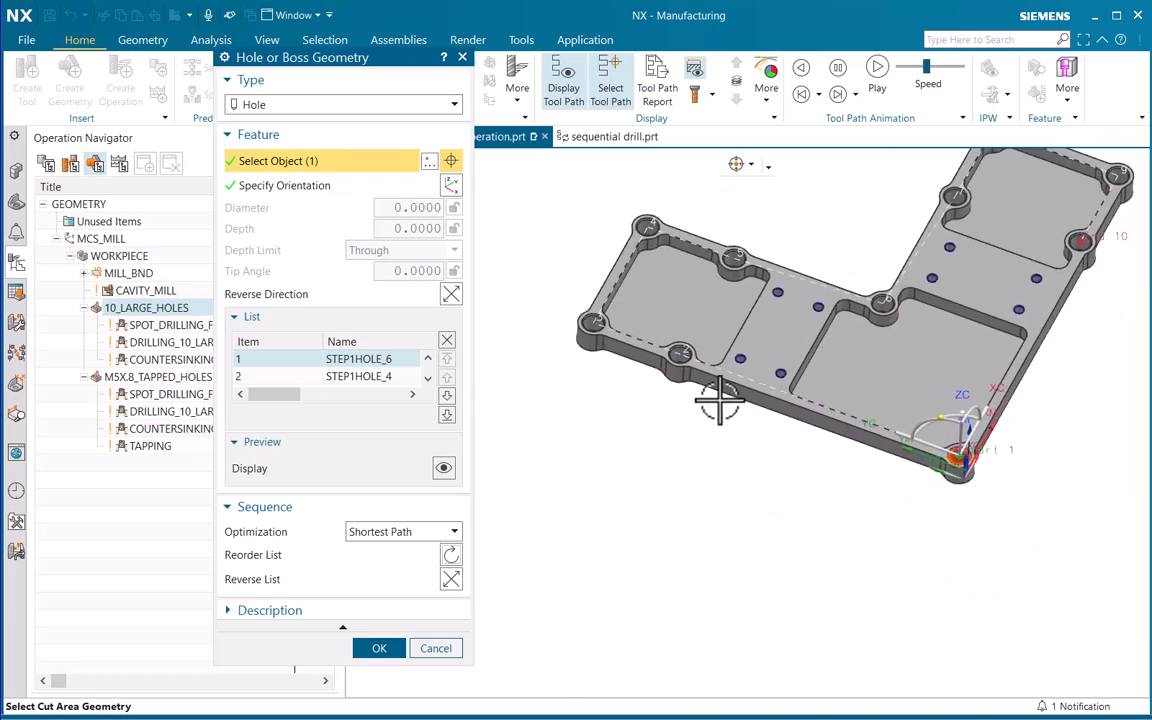
scroll(700, 360, "up", 6)
middle_click_drag(571, 264, 754, 409, "shift")
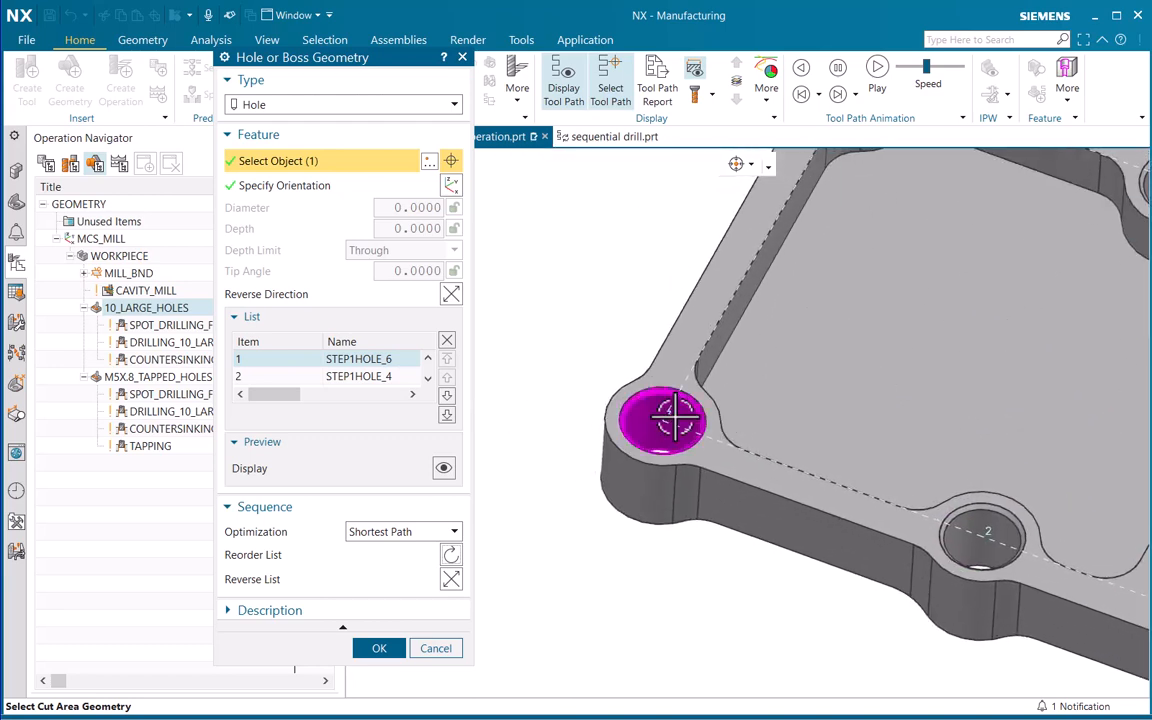
middle_click_drag(876, 386, 597, 689, "shift")
scroll(700, 485, "down", 5)
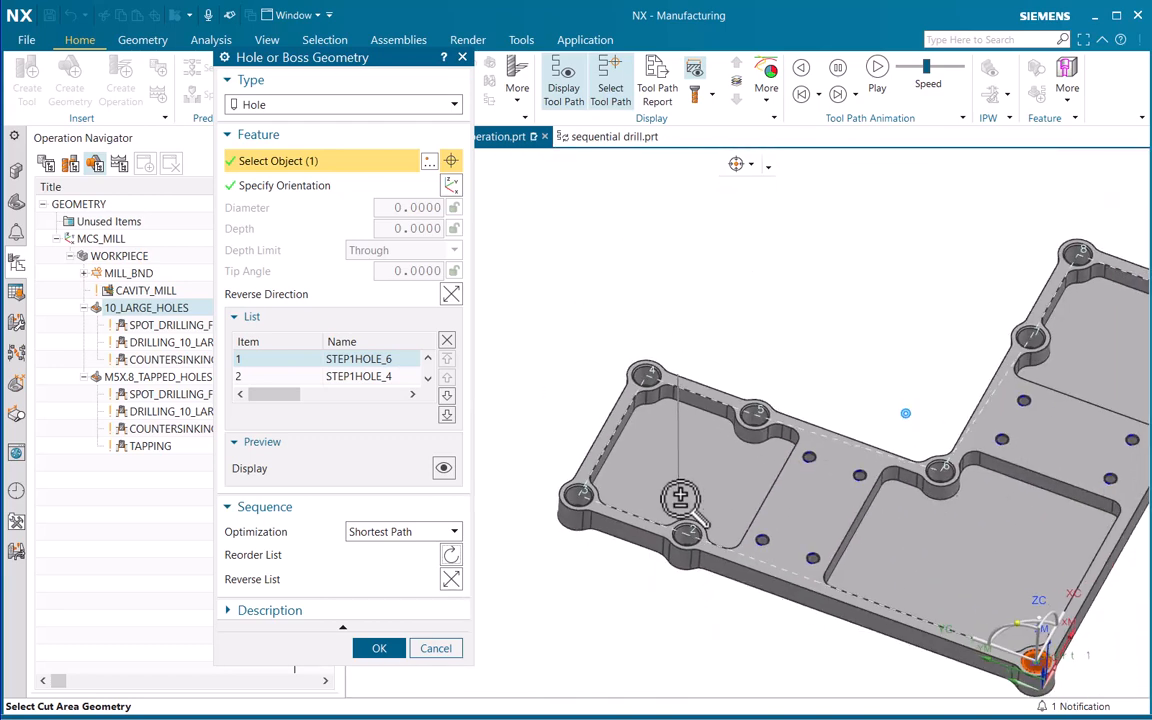
middle_click_drag(836, 386, 763, 352, "shift")
middle_click_drag(830, 322, 838, 352, "ctrl")
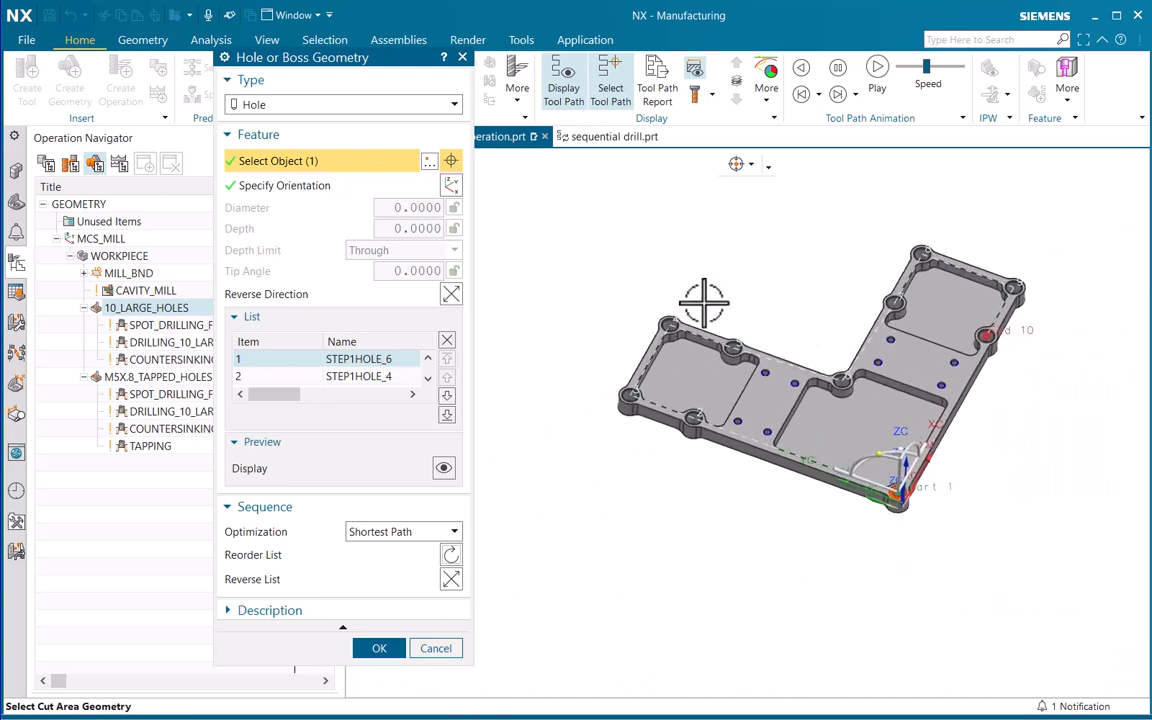
left_click(378, 650)
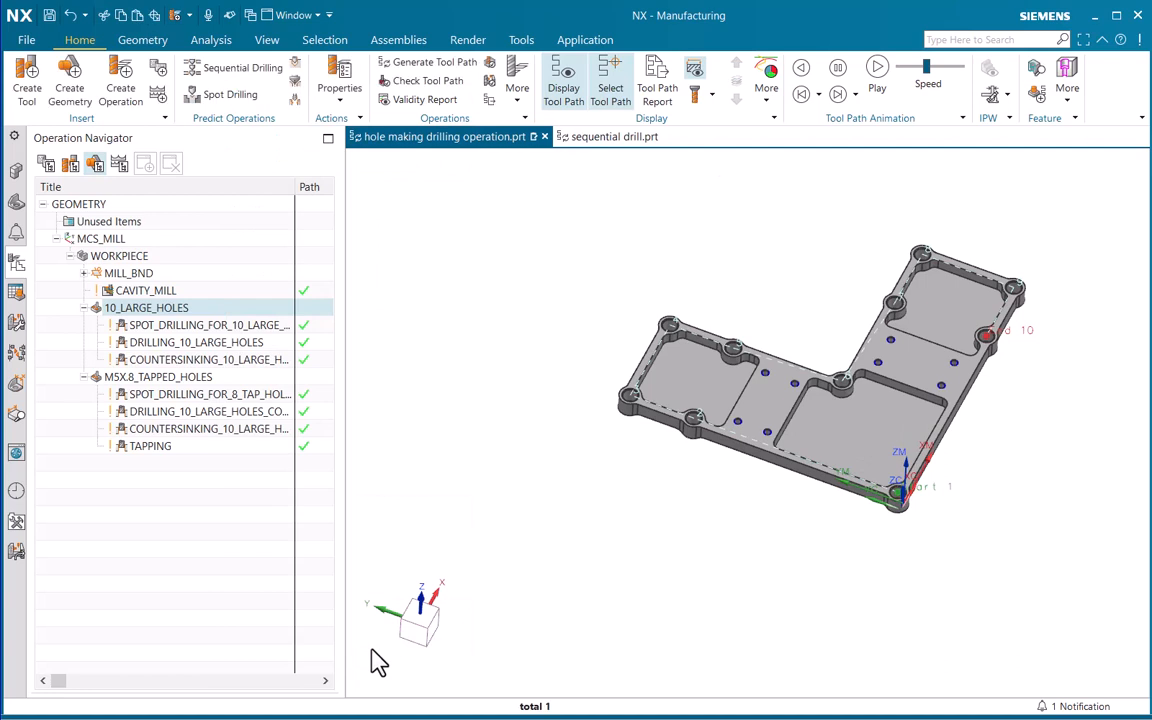
Compare the spot drilling operation's displayed tool path with the holes of the 10_LARGE_HOLES geometry
left_click(468, 494)
left_click(120, 309)
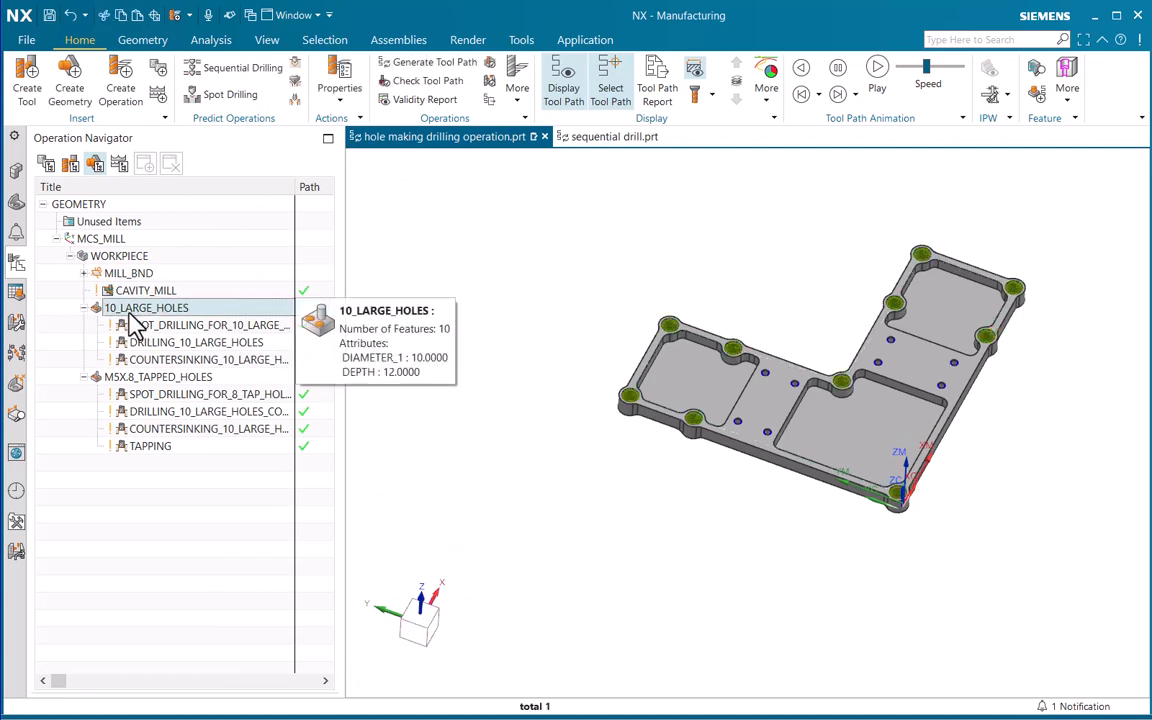
left_click(178, 332)
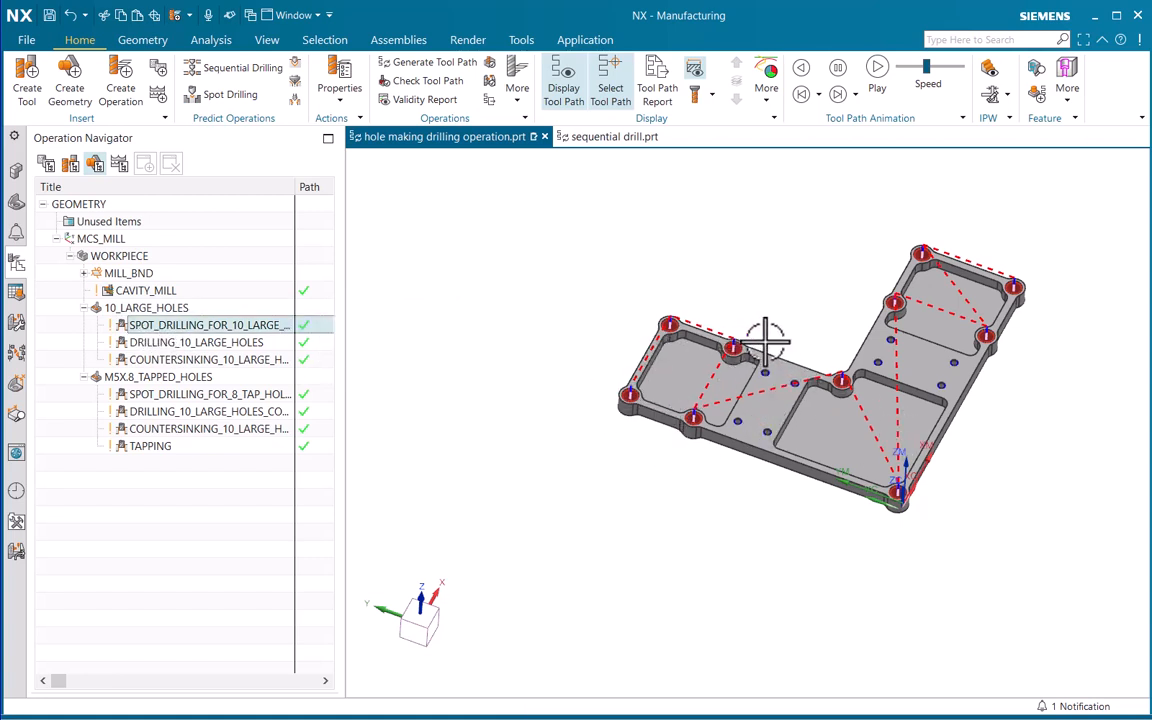
left_click(100, 308)
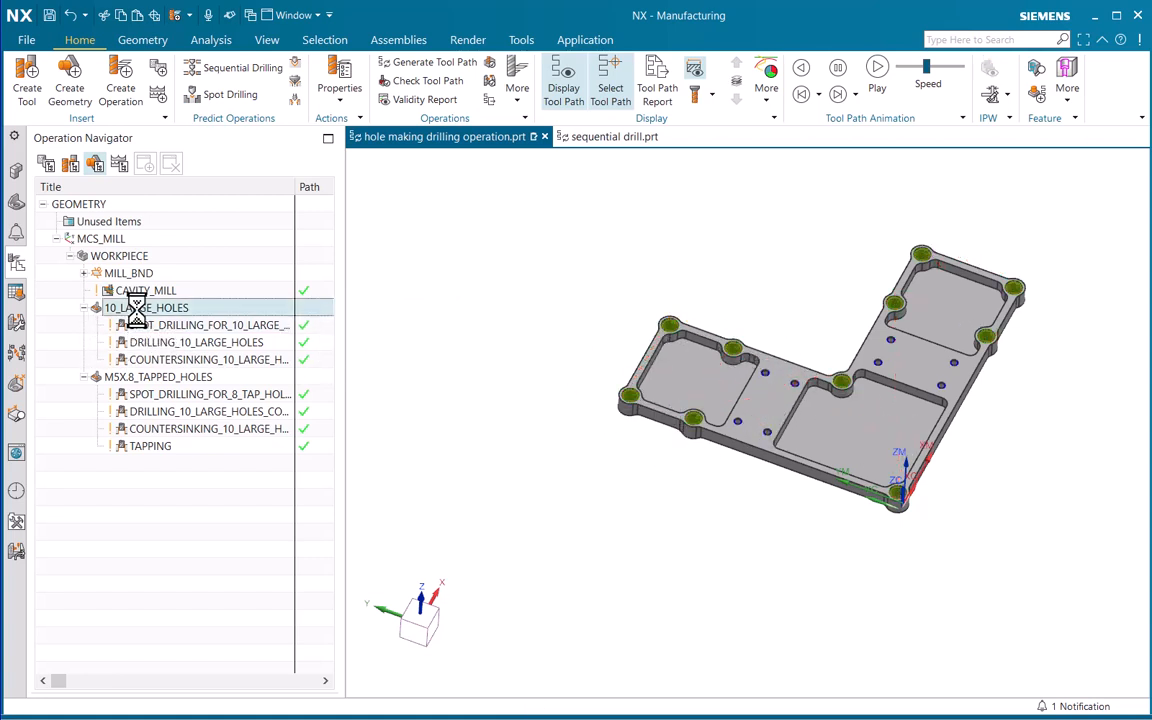
left_click(191, 327)
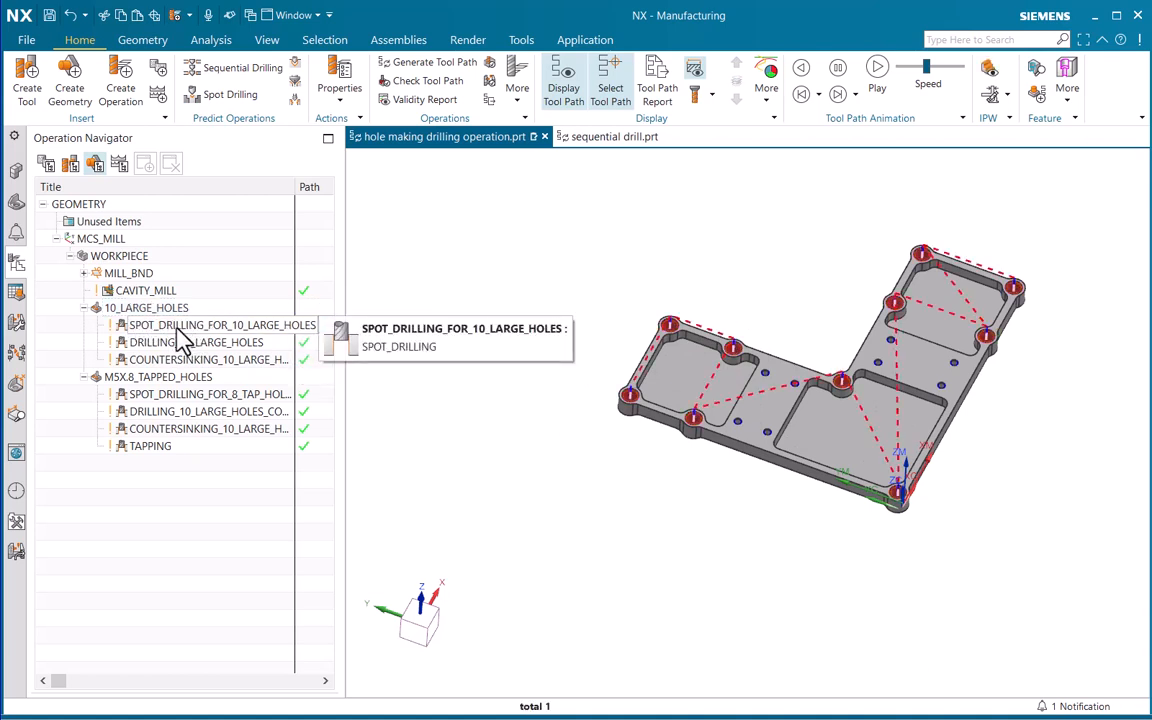
Edit the feature geometry of SPOT_DRILLING_FOR_10_LARGE_HOLES and reload the hole order from its parent
right_click(178, 328)
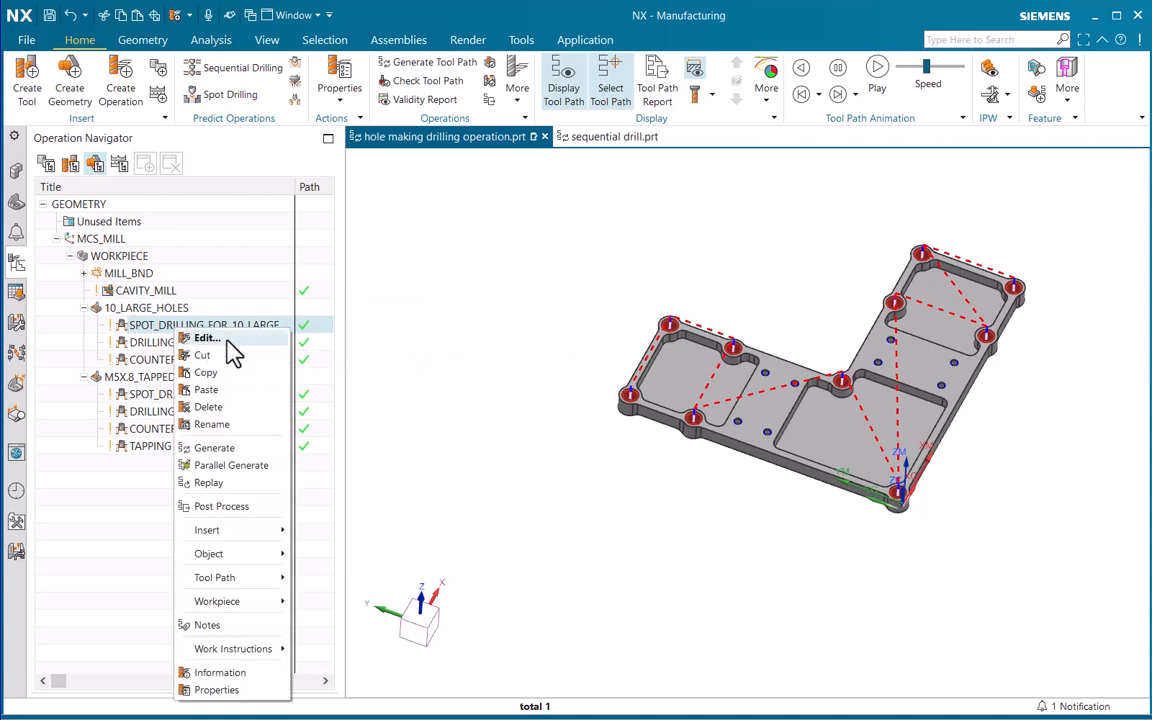
left_click(207, 339)
left_click_drag(463, 72, 465, 213)
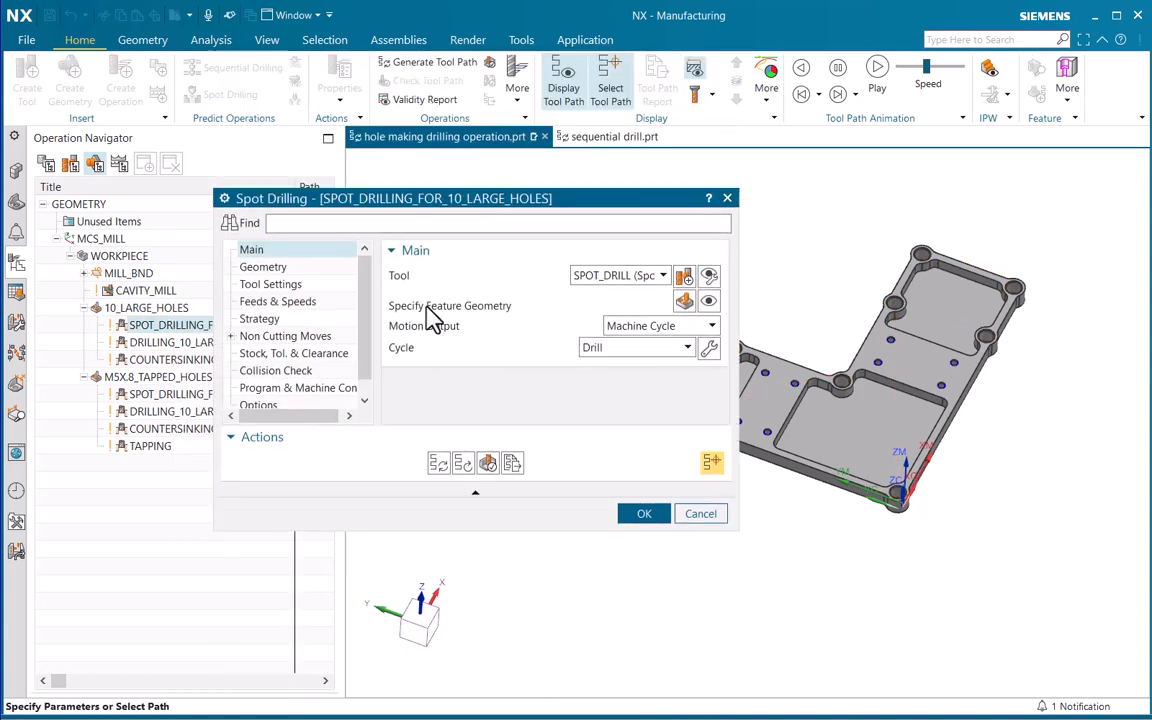
left_click(684, 302)
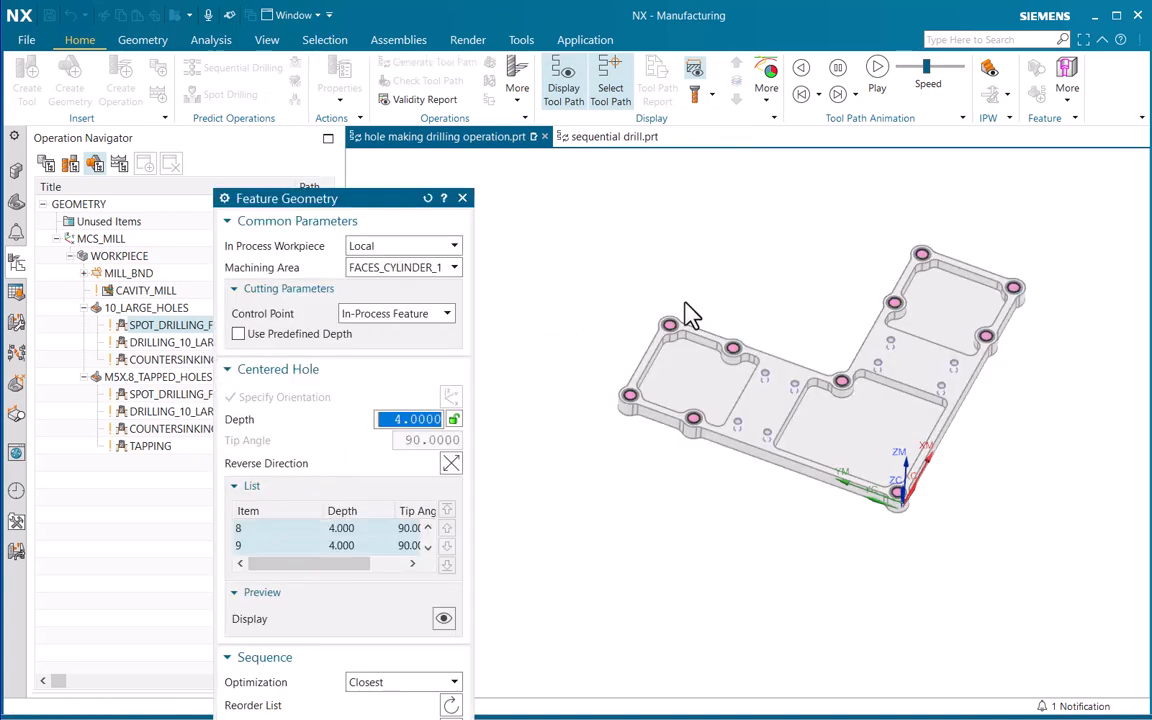
left_click_drag(330, 205, 366, 52)
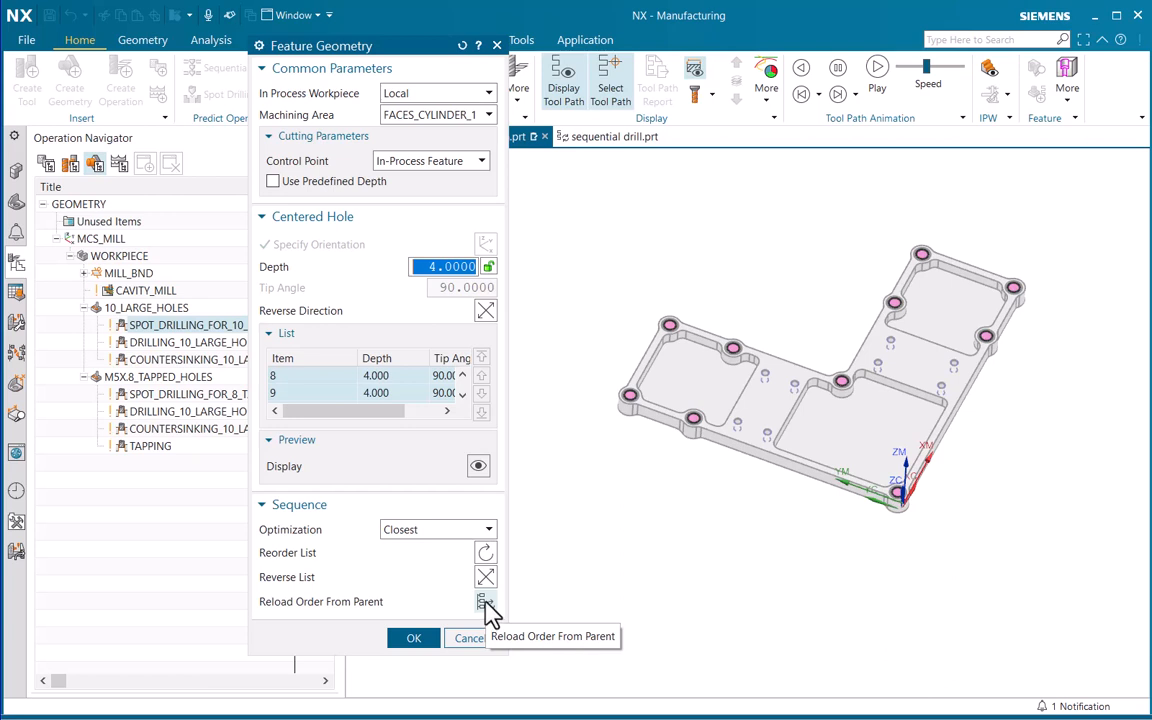
left_click(487, 605)
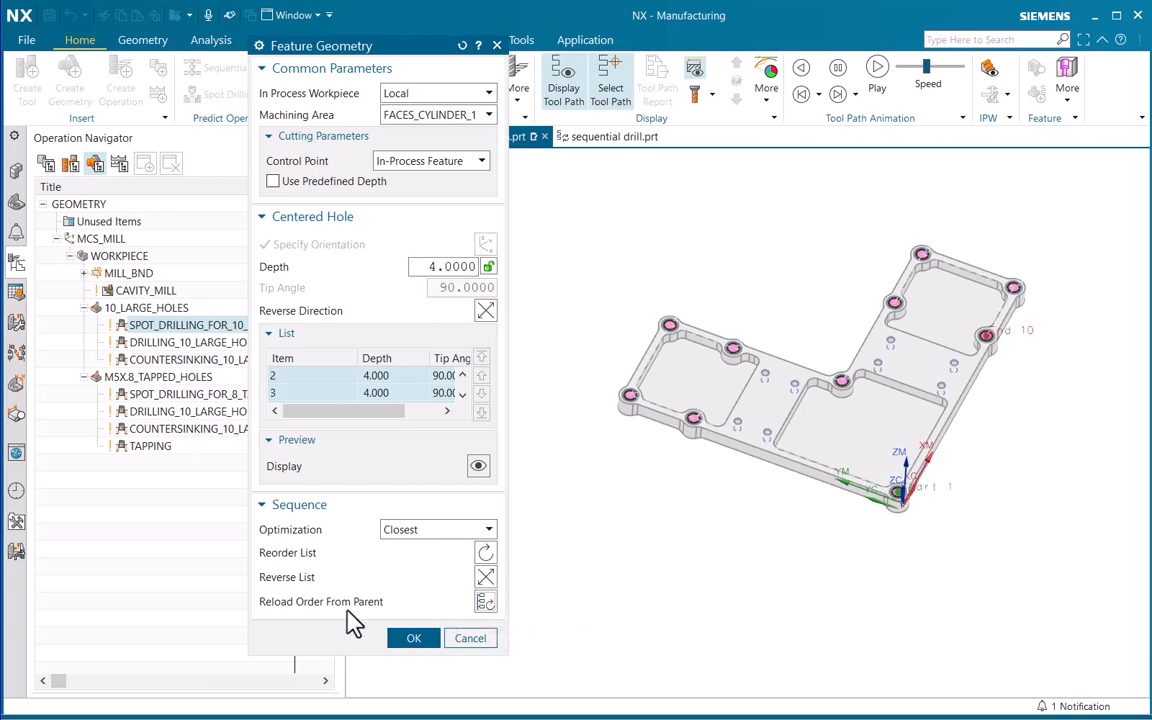
Check the reloaded hole order on the part, then accept the feature geometry and the spot drilling operation
scroll(913, 424, "up", 3)
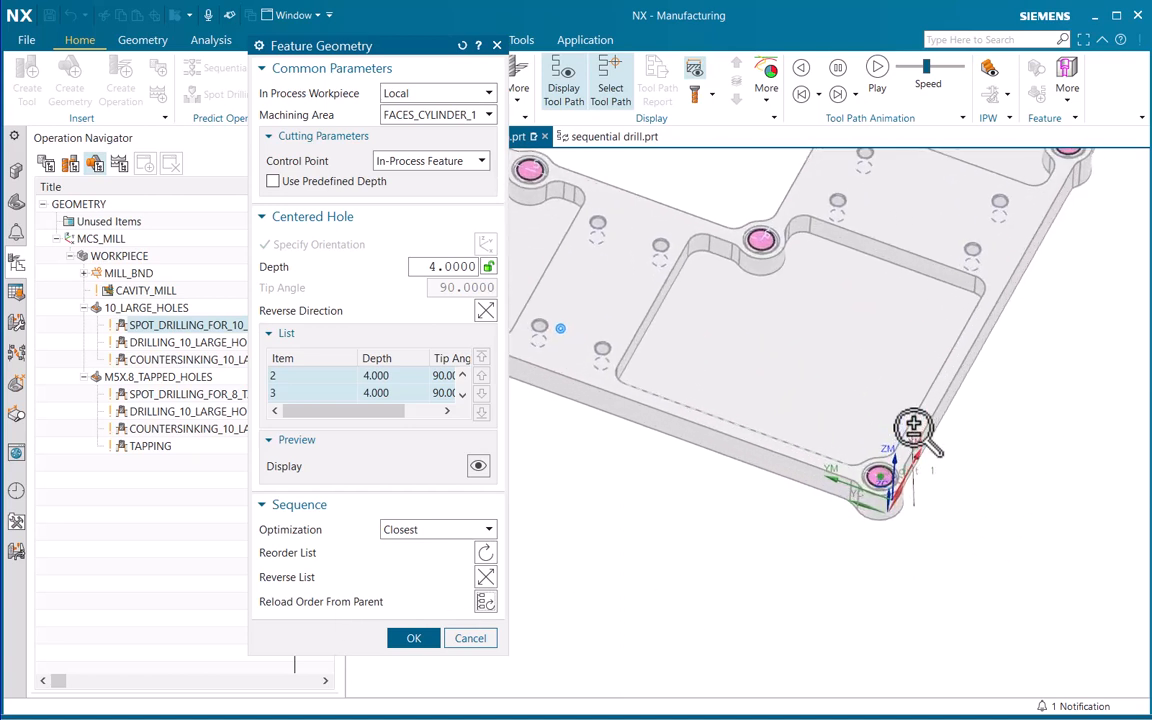
middle_click_drag(733, 437, 1060, 585, "shift")
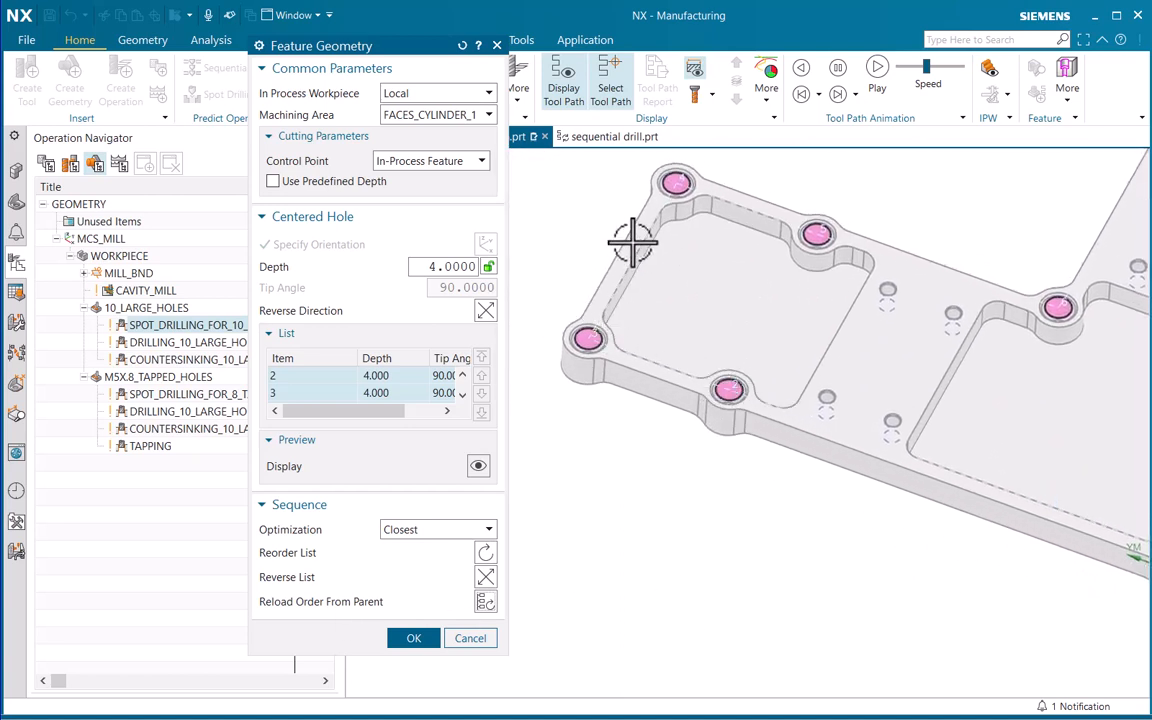
scroll(681, 320, "down", 3)
middle_click_drag(681, 320, 682, 330, "ctrl")
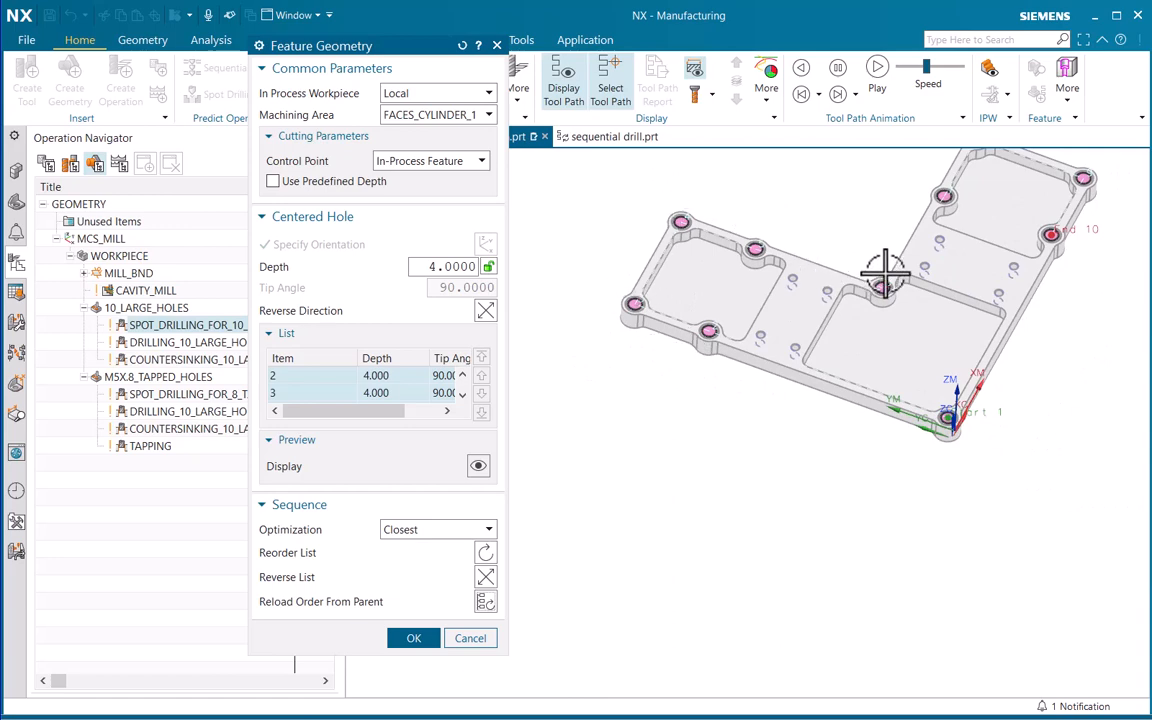
left_click(413, 638)
left_click(676, 362)
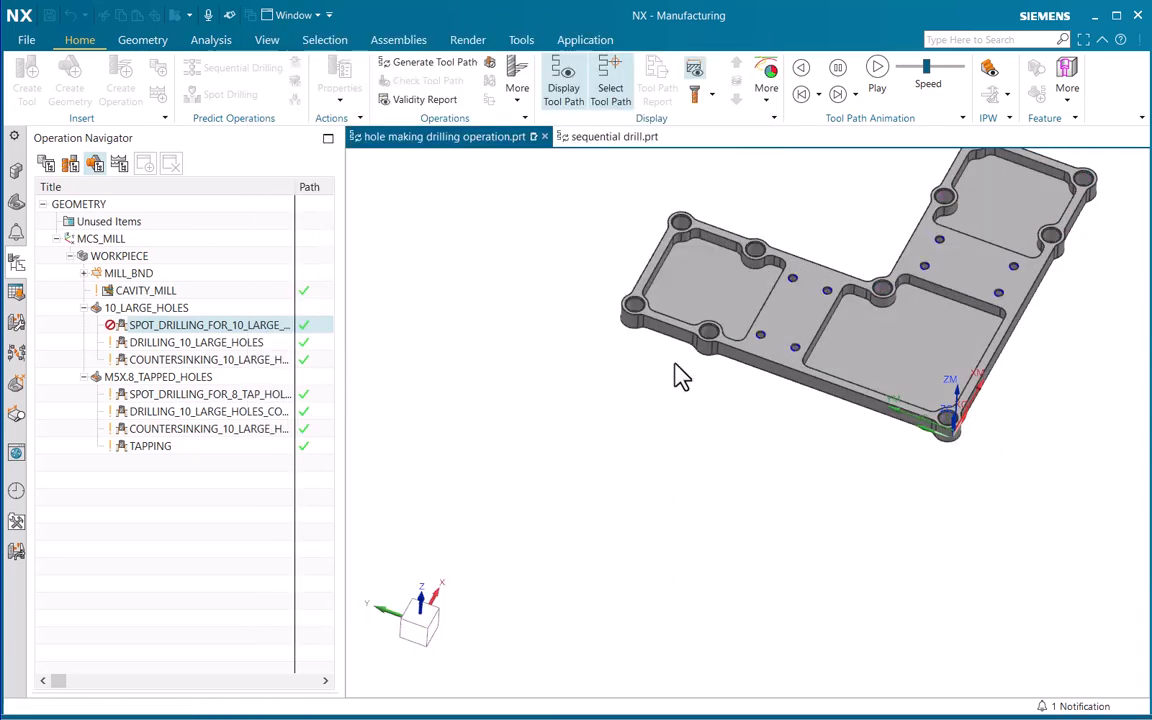
Regenerate the tool path of SPOT_DRILLING_FOR_10_LARGE_HOLES and view it on the whole part
left_click(183, 328)
right_click(185, 329)
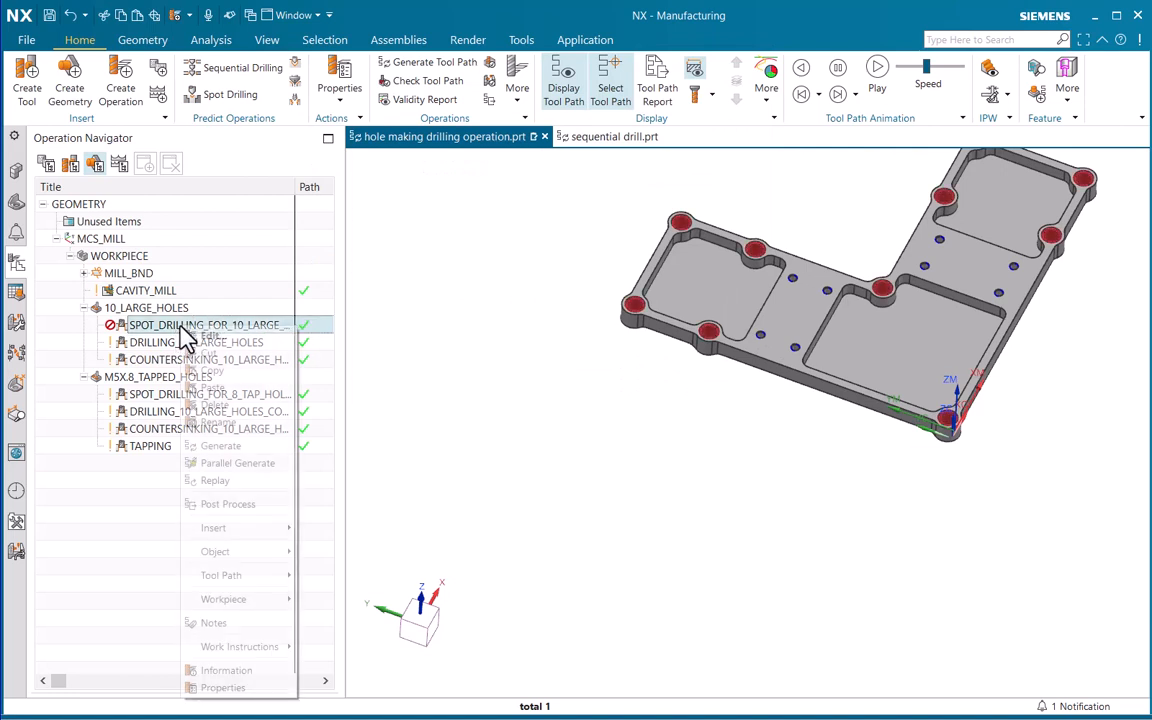
left_click(230, 446)
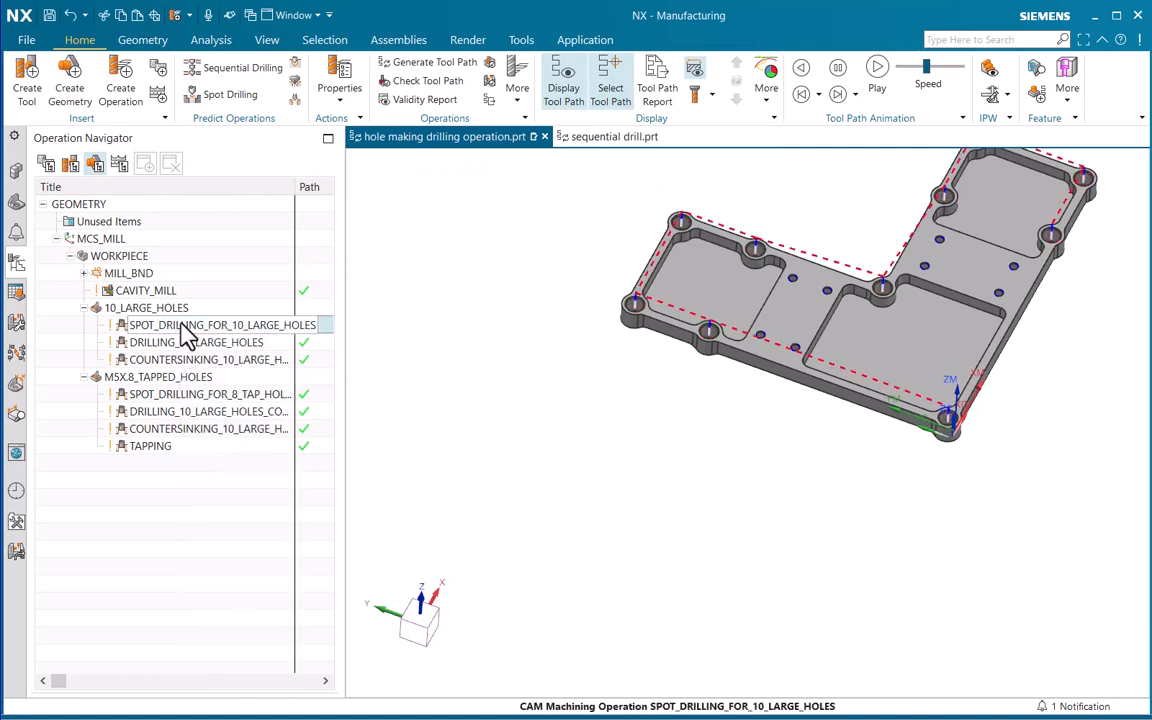
key("F2")
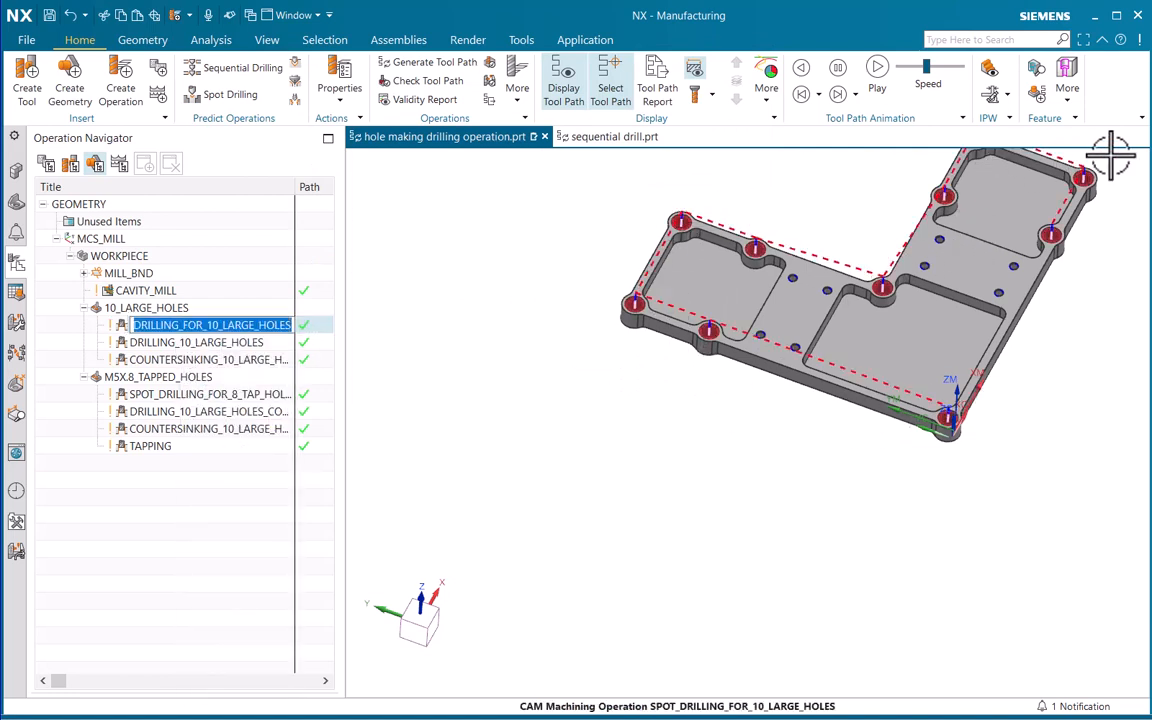
middle_click_drag(825, 286, 822, 375, "shift")
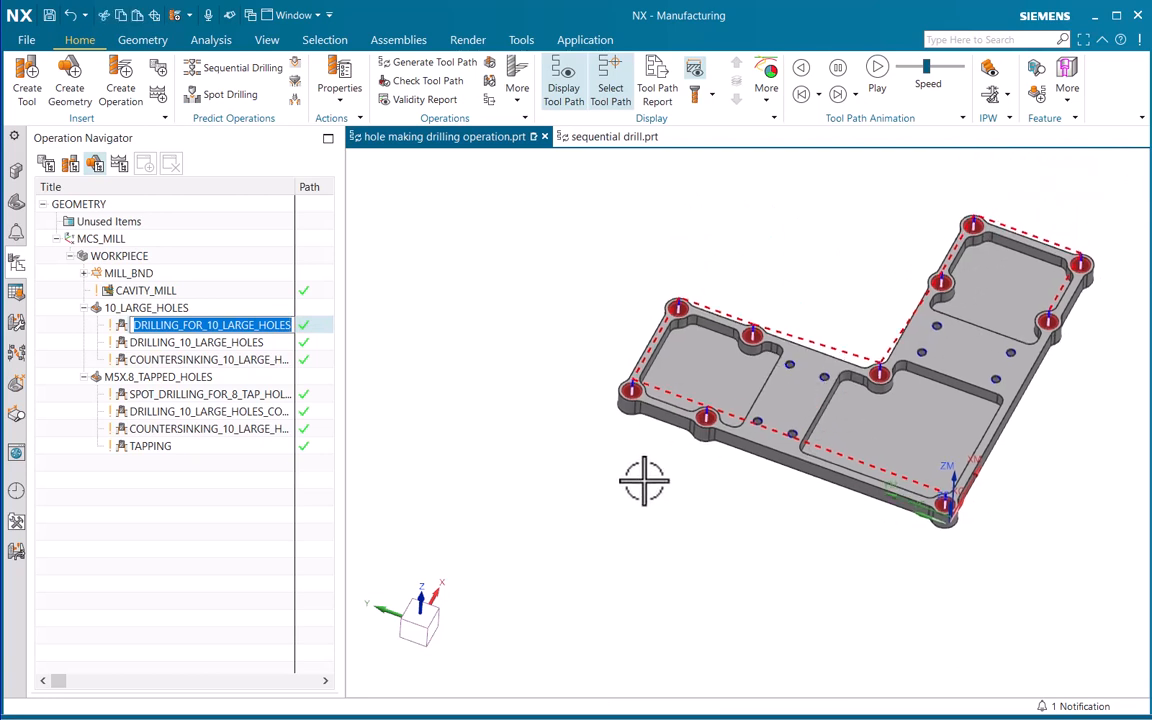
Edit the feature geometry of DRILLING_10_LARGE_HOLES and reload its hole order from the parent geometry
left_click(606, 506)
left_click(147, 346)
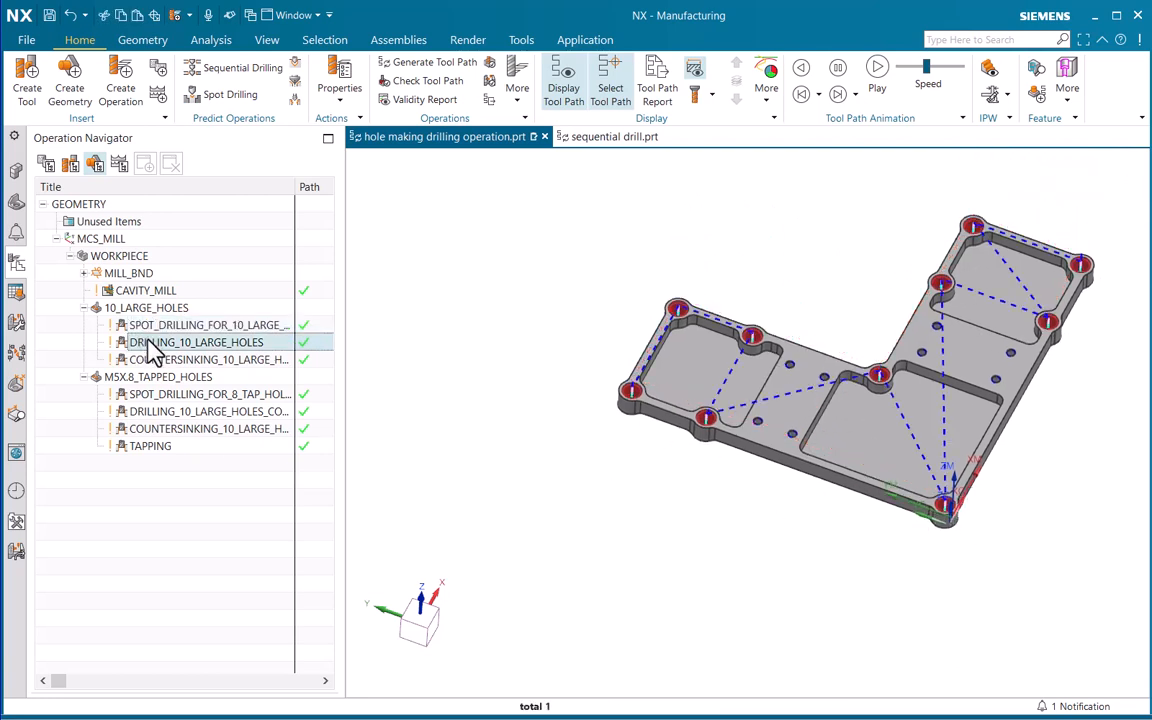
right_click(148, 342)
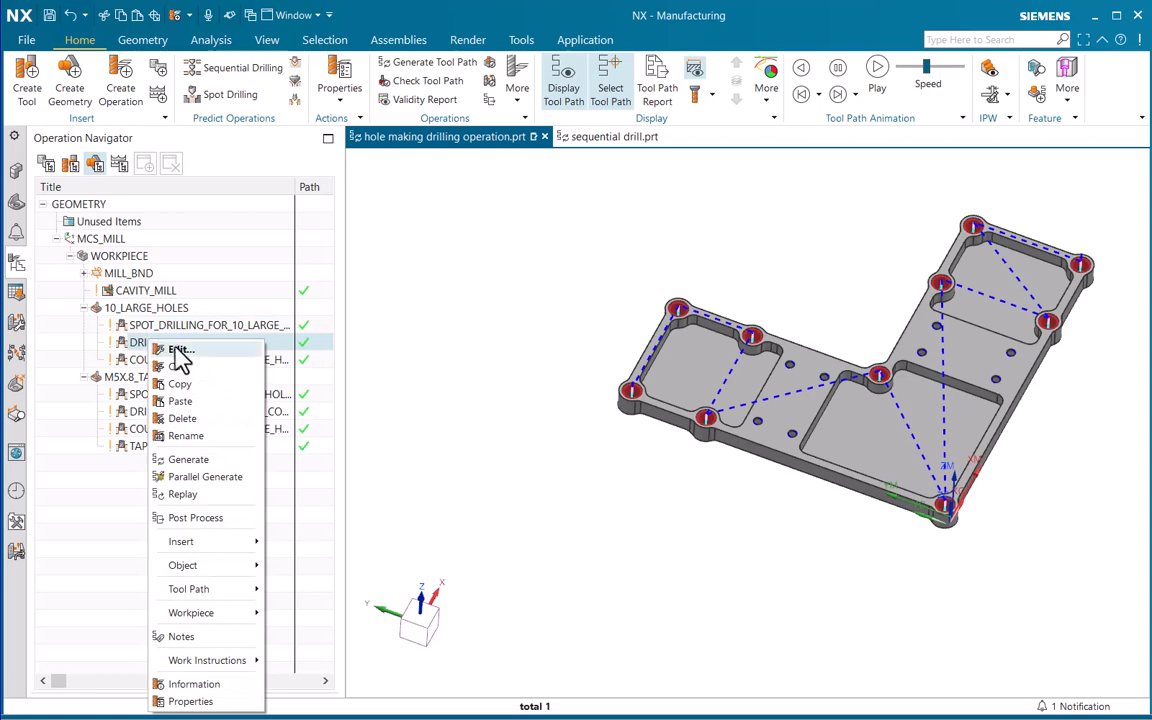
left_click(178, 349)
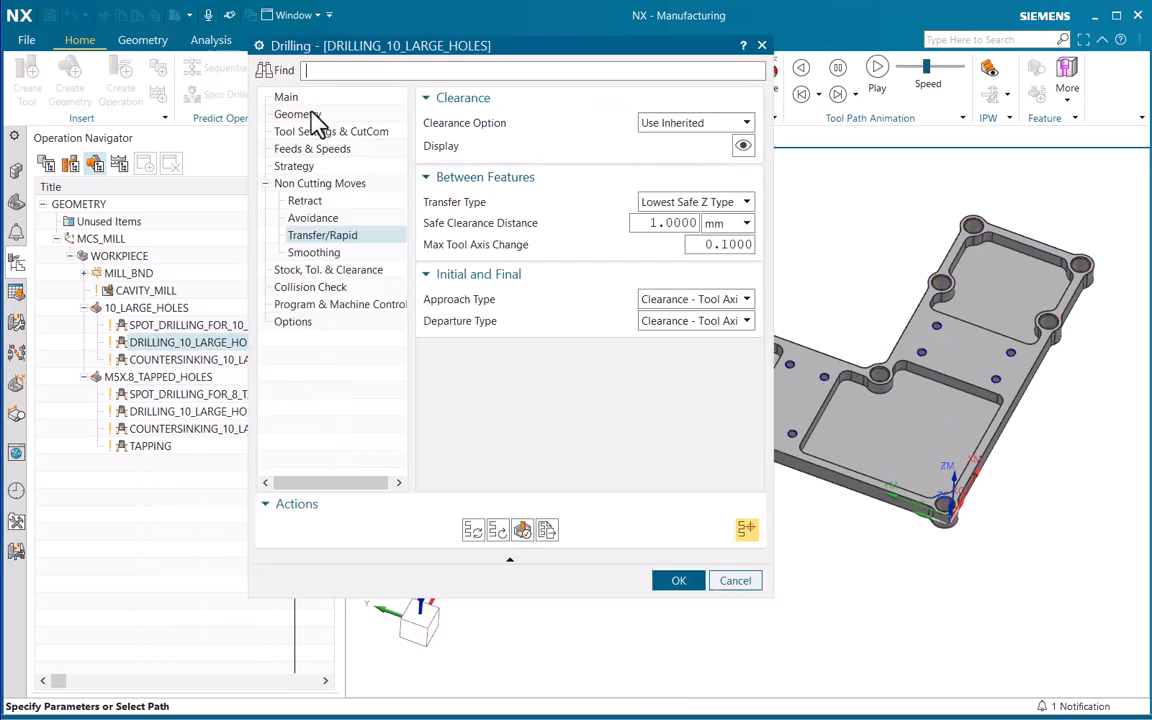
left_click(288, 97)
left_click(718, 148)
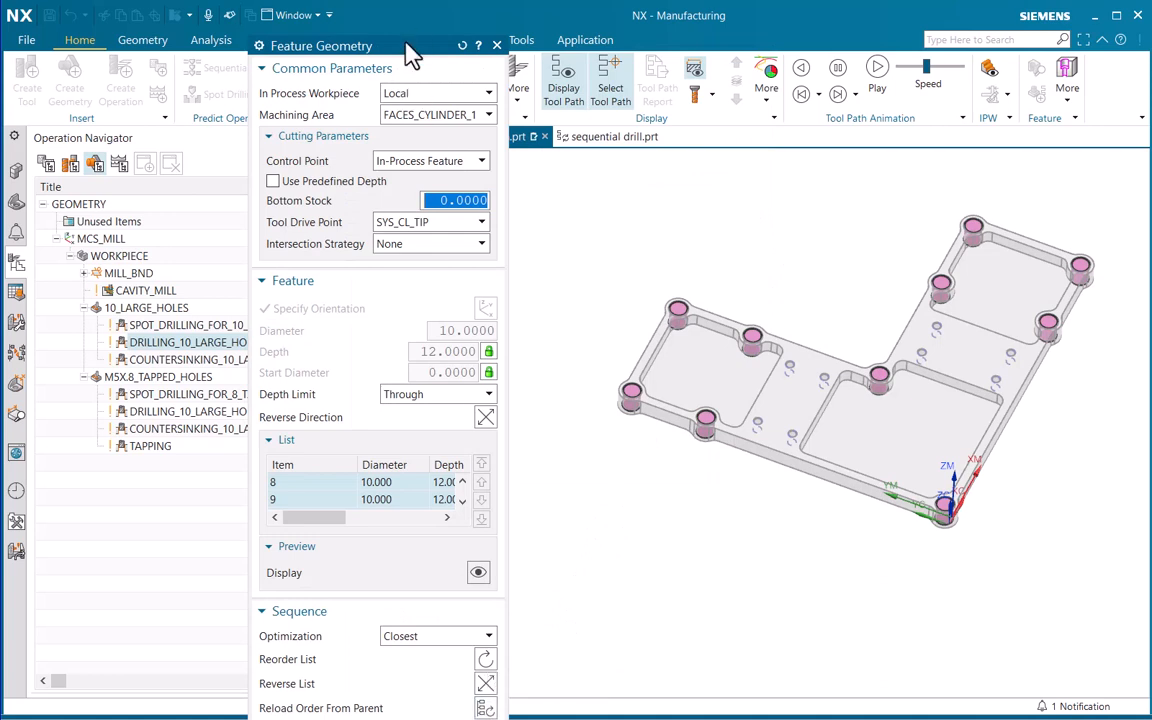
left_click(300, 278)
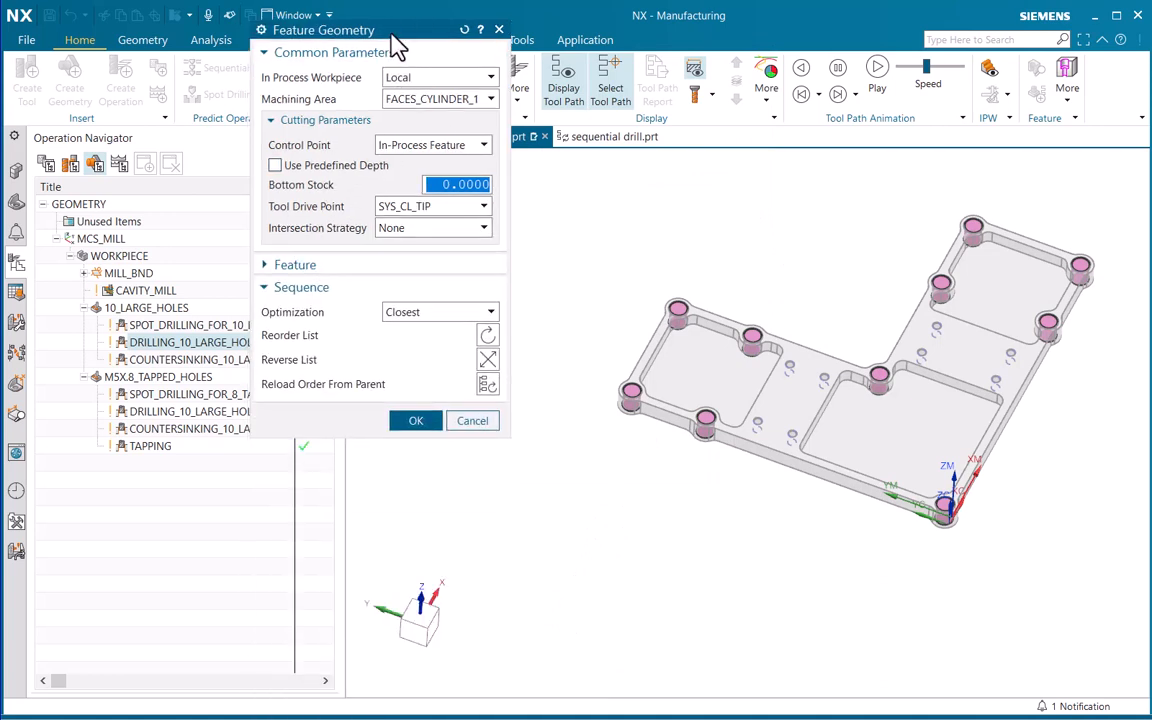
left_click(487, 387)
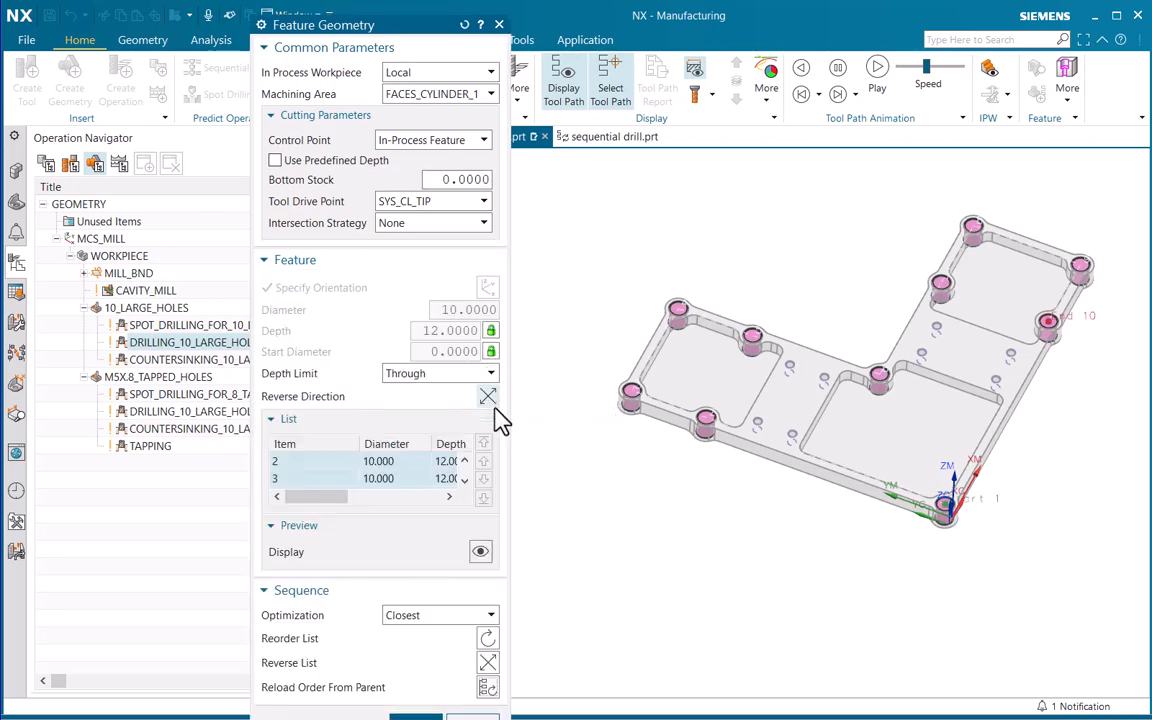
Accept the reloaded feature geometry, regenerate the tool path of DRILLING_10_LARGE_HOLES and accept the operation
left_click(285, 259)
left_click(414, 424)
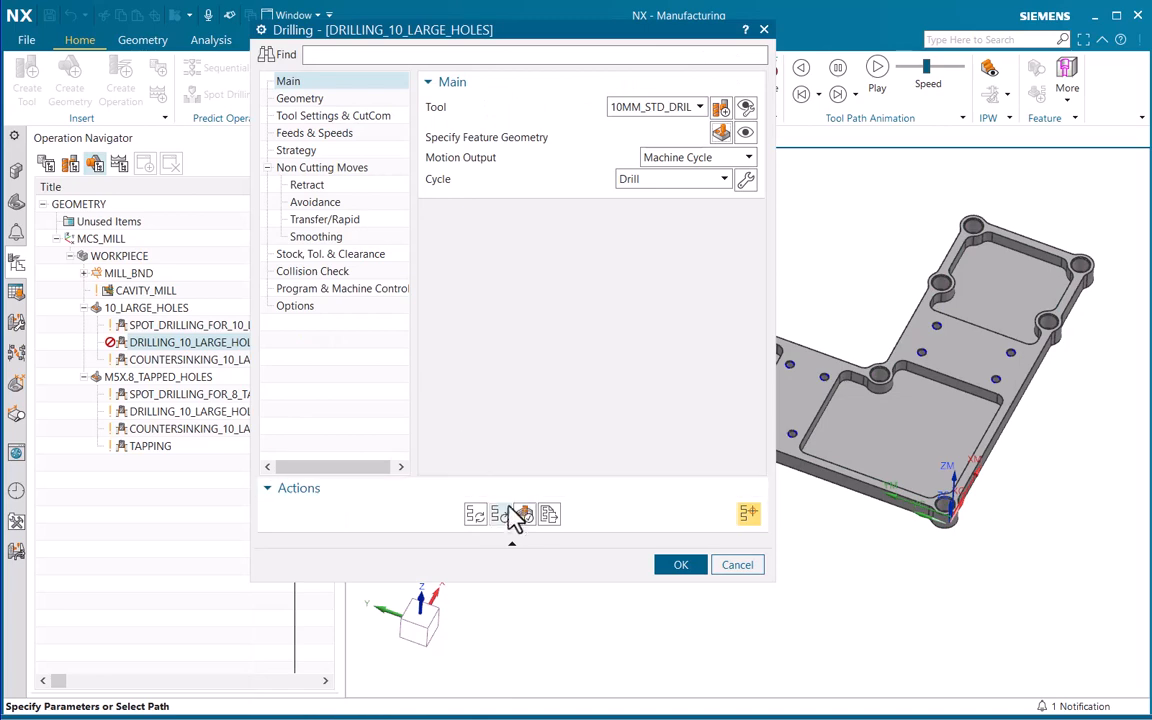
left_click(477, 514)
left_click(679, 565)
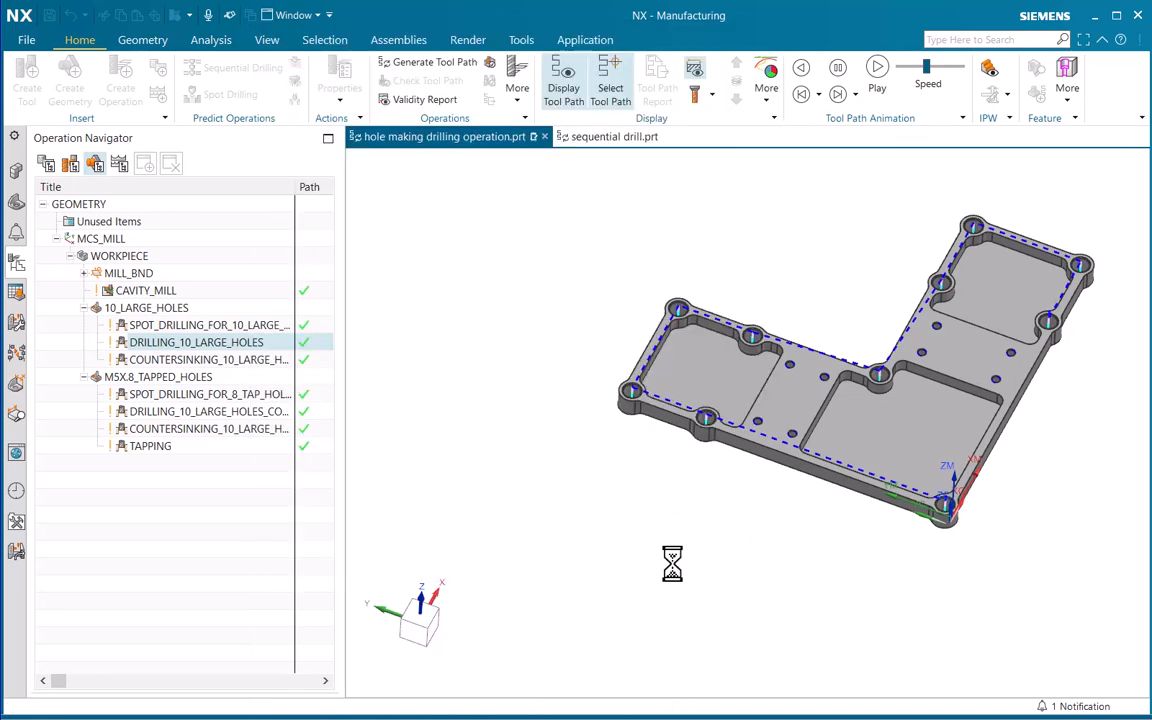
Edit the feature geometry of COUNTERSINKING_10_LARGE_HOLES and reload its hole order from the parent geometry
left_click(162, 360)
right_click(165, 360)
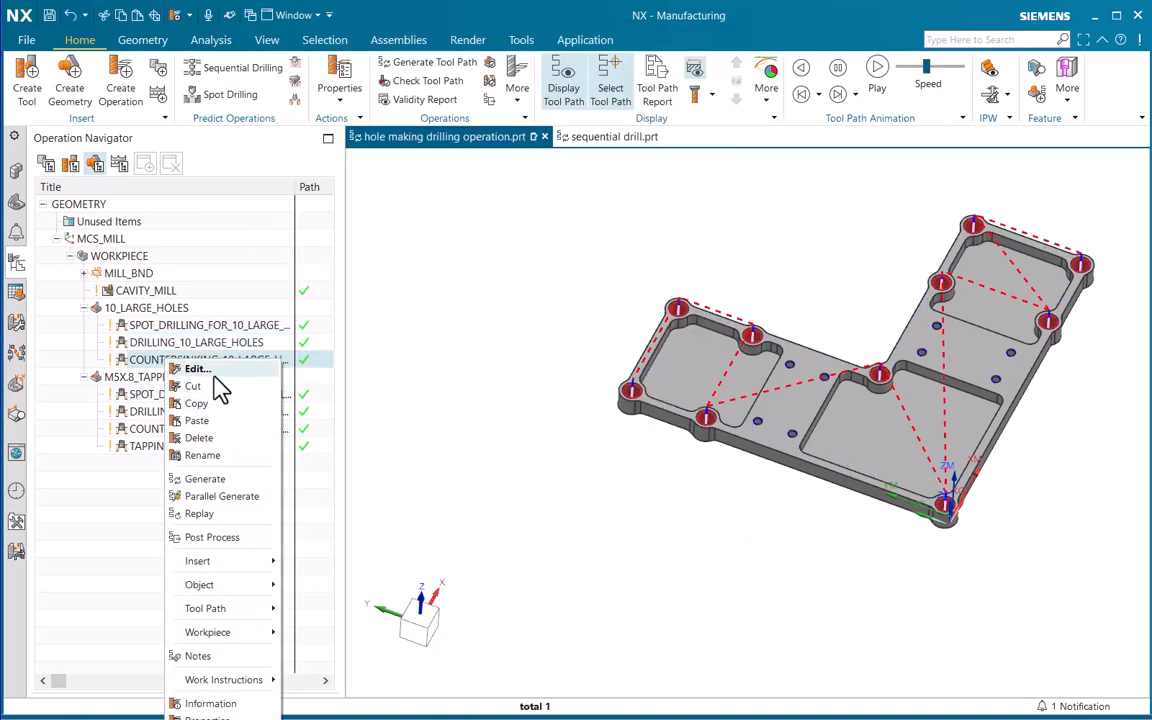
left_click(205, 370)
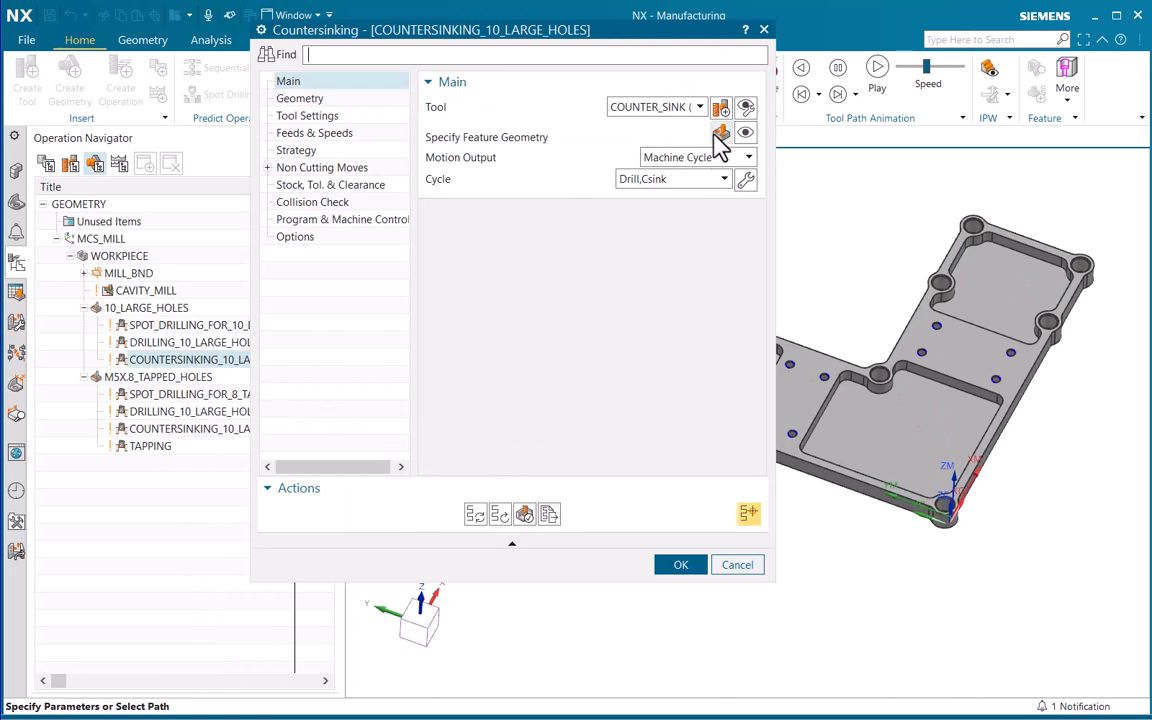
left_click(716, 136)
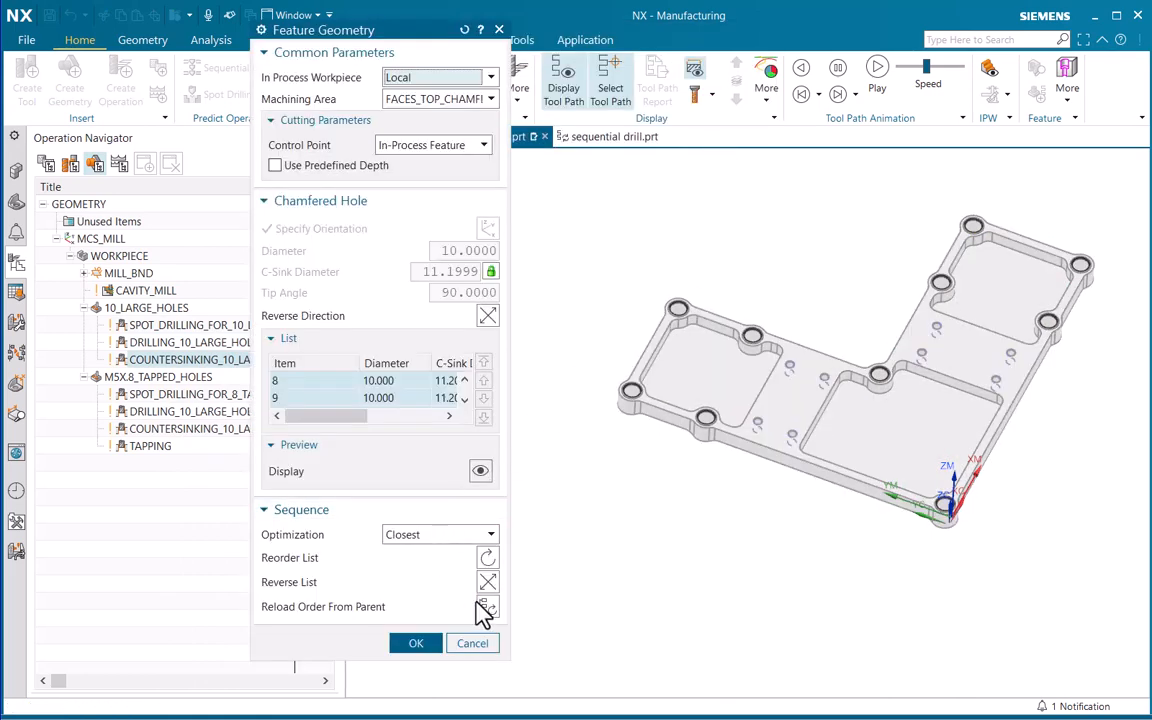
left_click(485, 608)
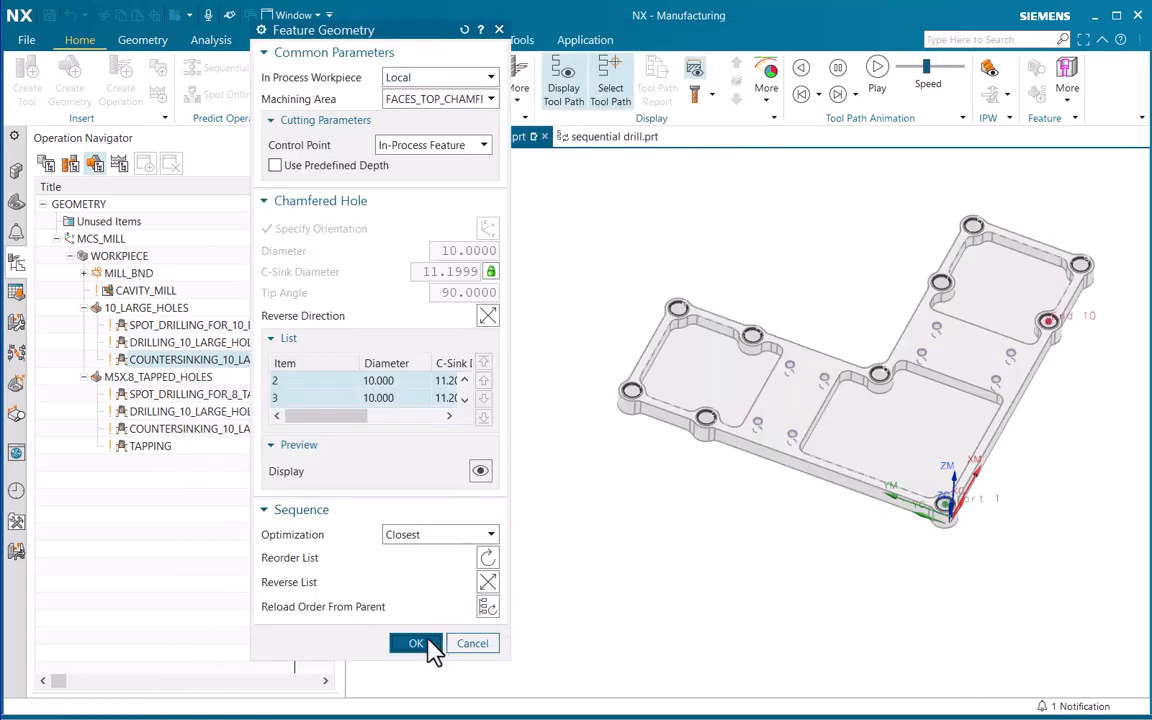
Accept the countersinking feature geometry, regenerate the operation's tool path and close the operation
left_click(415, 643)
left_click(475, 514)
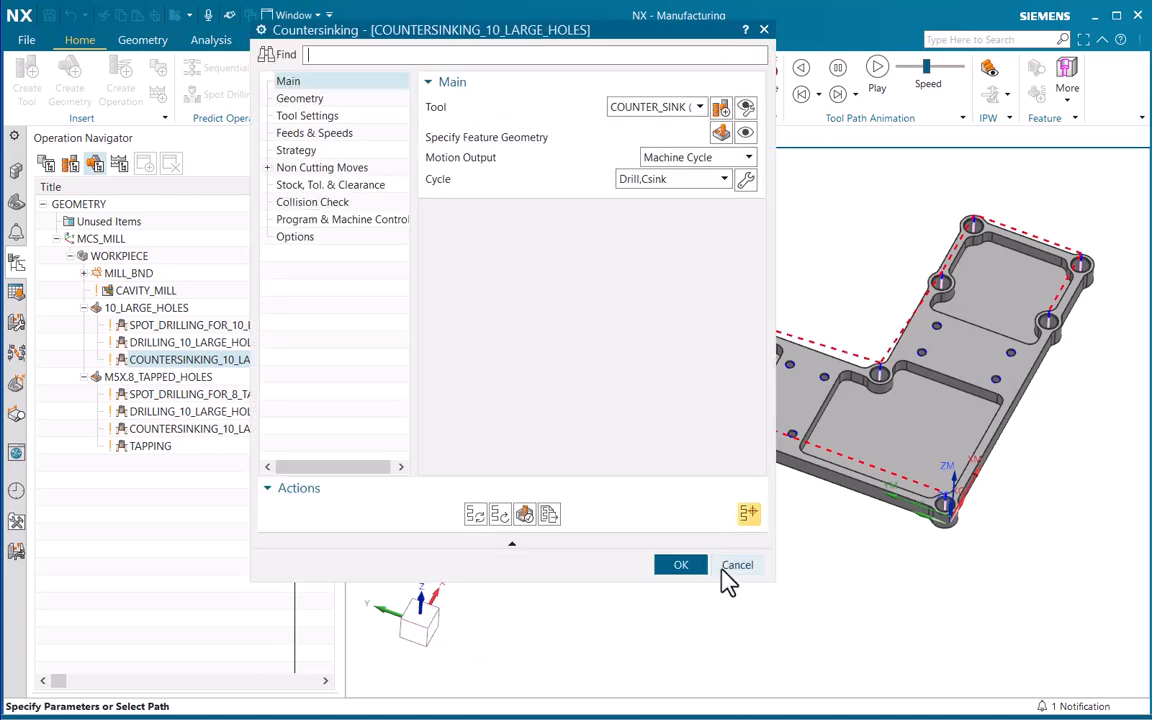
left_click(724, 570)
Open the M5X.8_TAPPED_HOLES hole geometry for editing and view its holes on the part
left_click(138, 379)
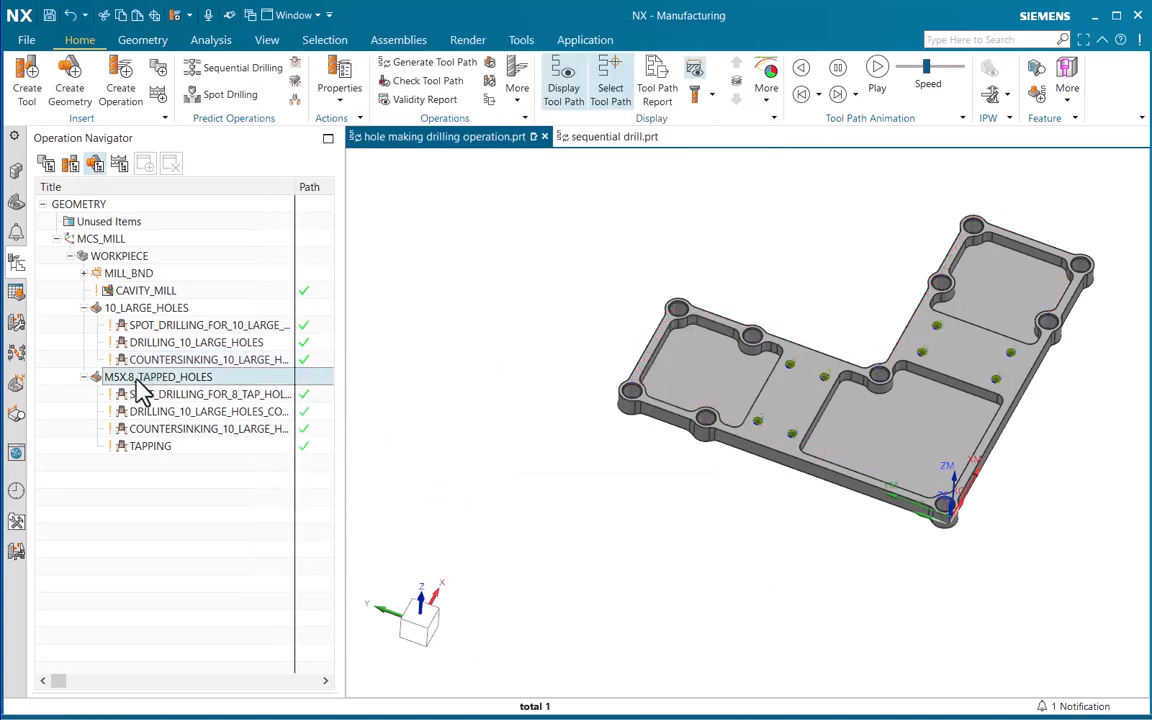
mouse_move(120, 384)
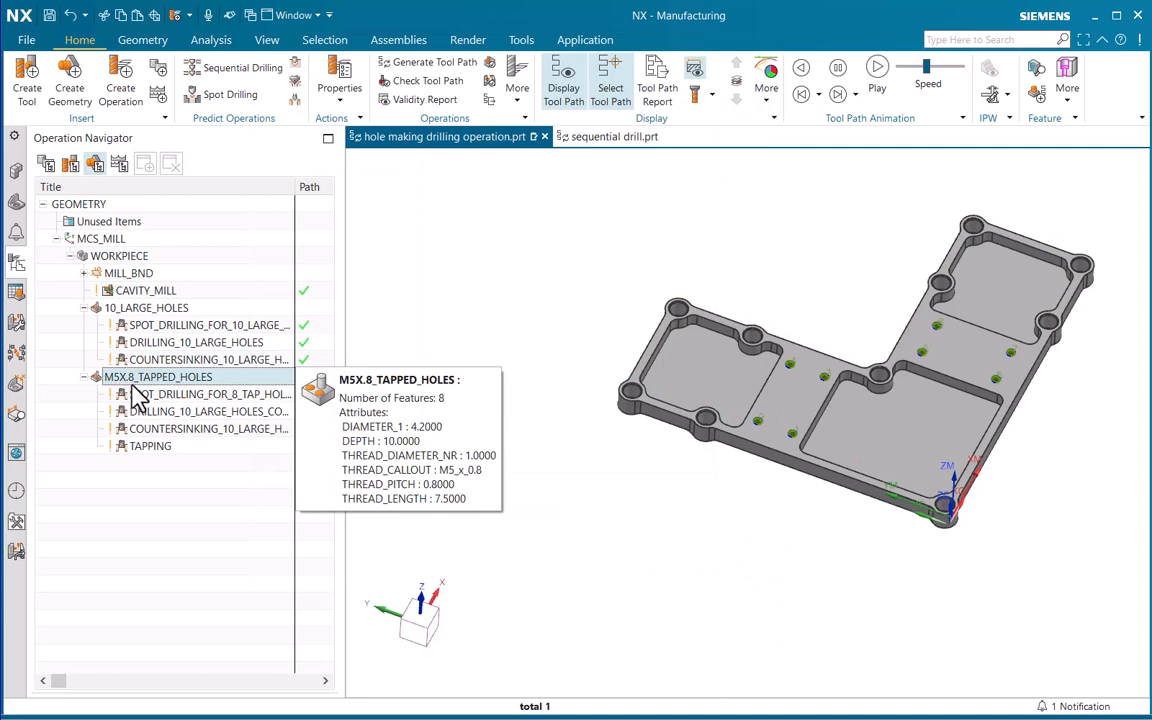
right_click(185, 390)
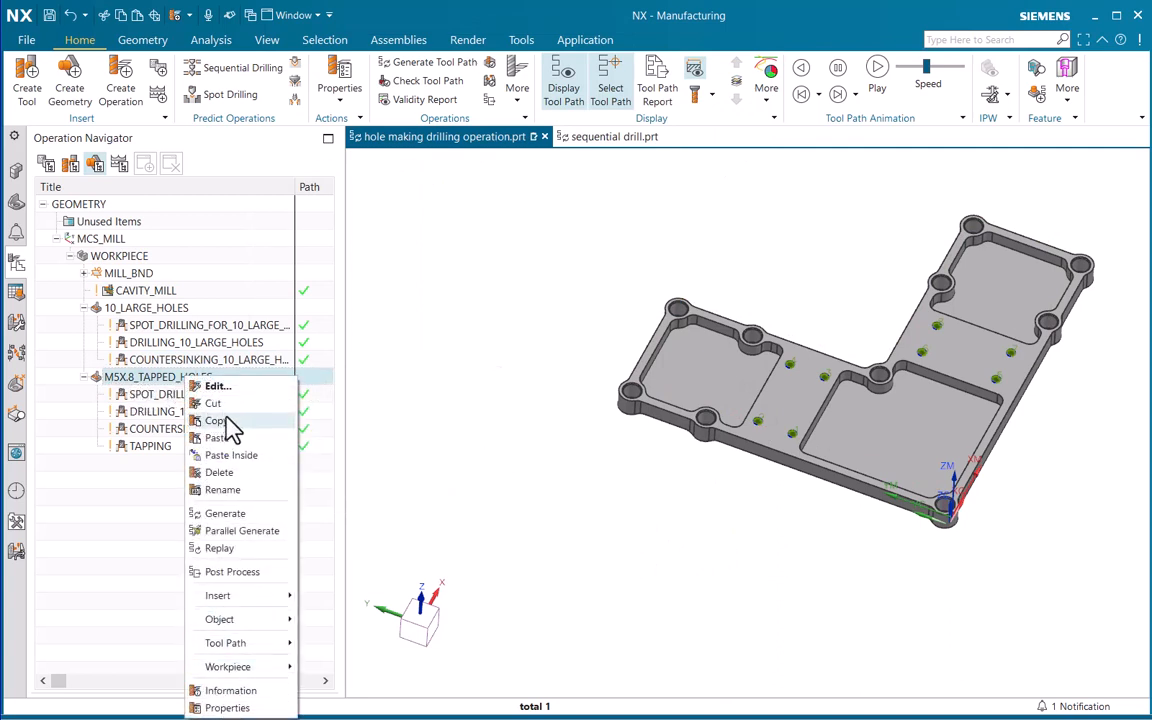
left_click(220, 386)
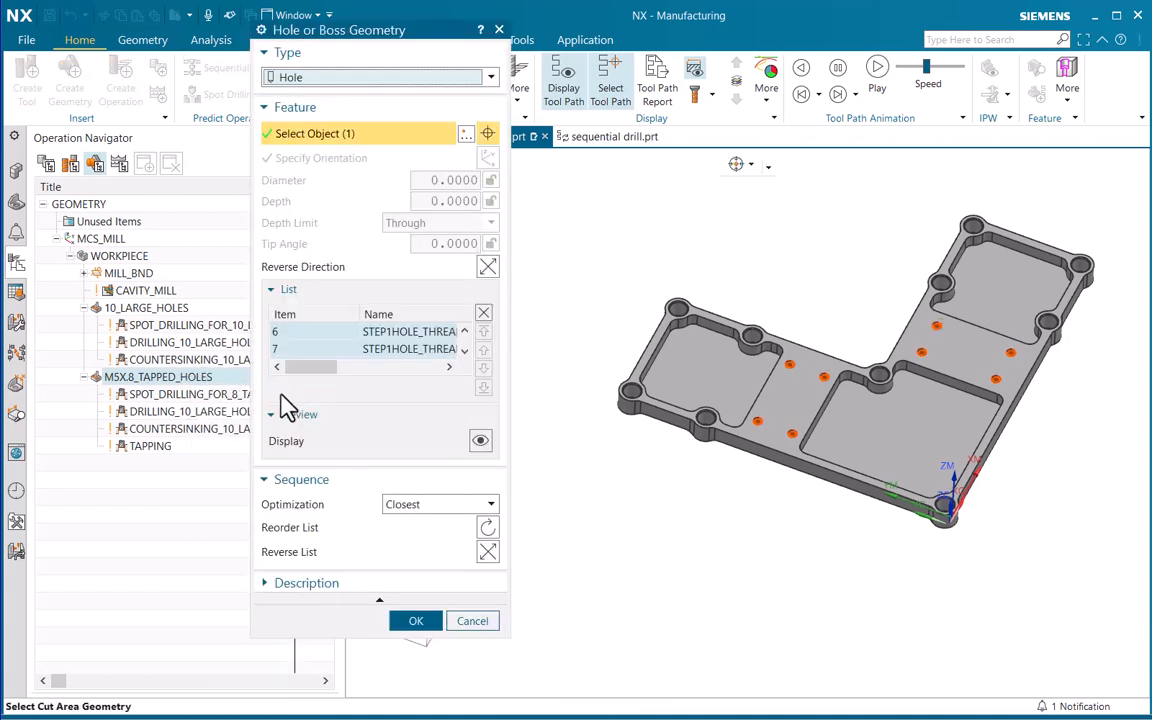
scroll(800, 470, "up", 3)
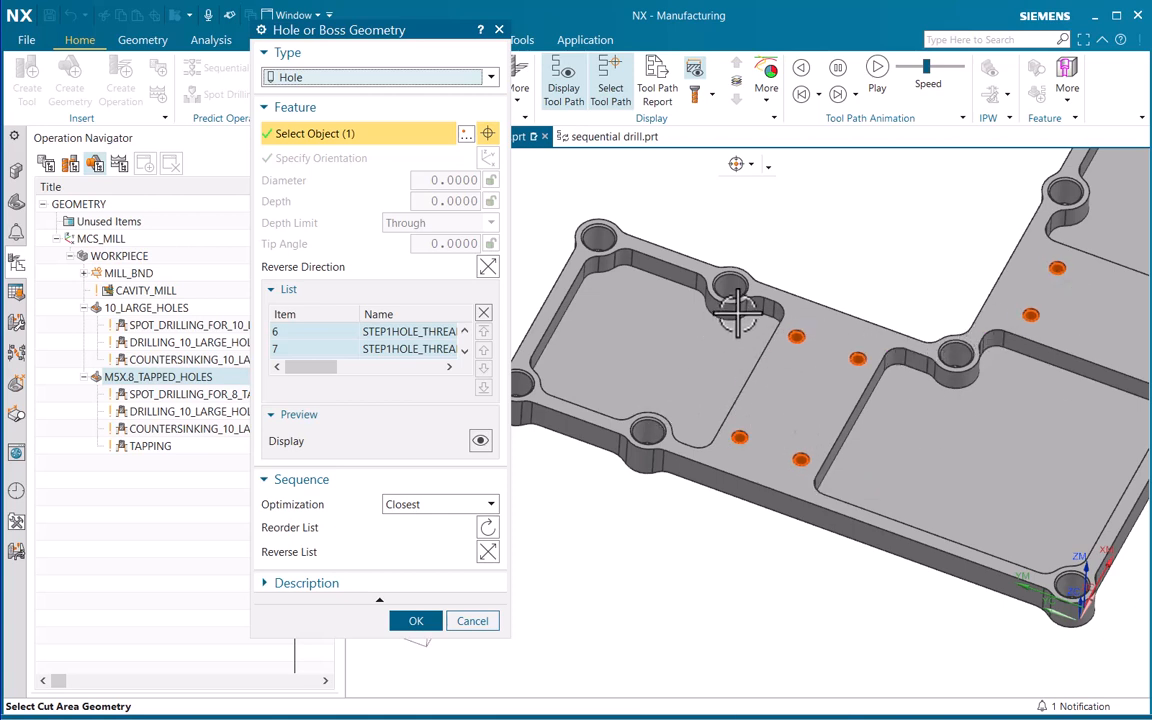
scroll(738, 310, "down", 4)
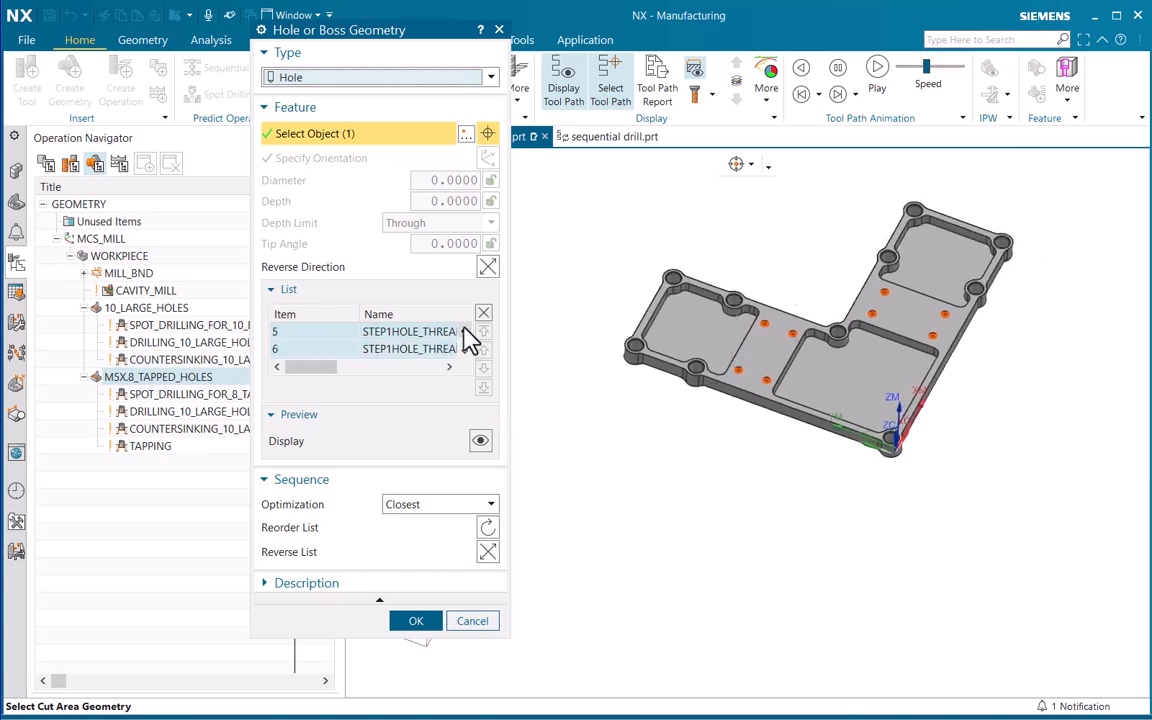
Step through holes 1 to 4 of the tapped-hole list to examine their machining order on the part
left_click(323, 350)
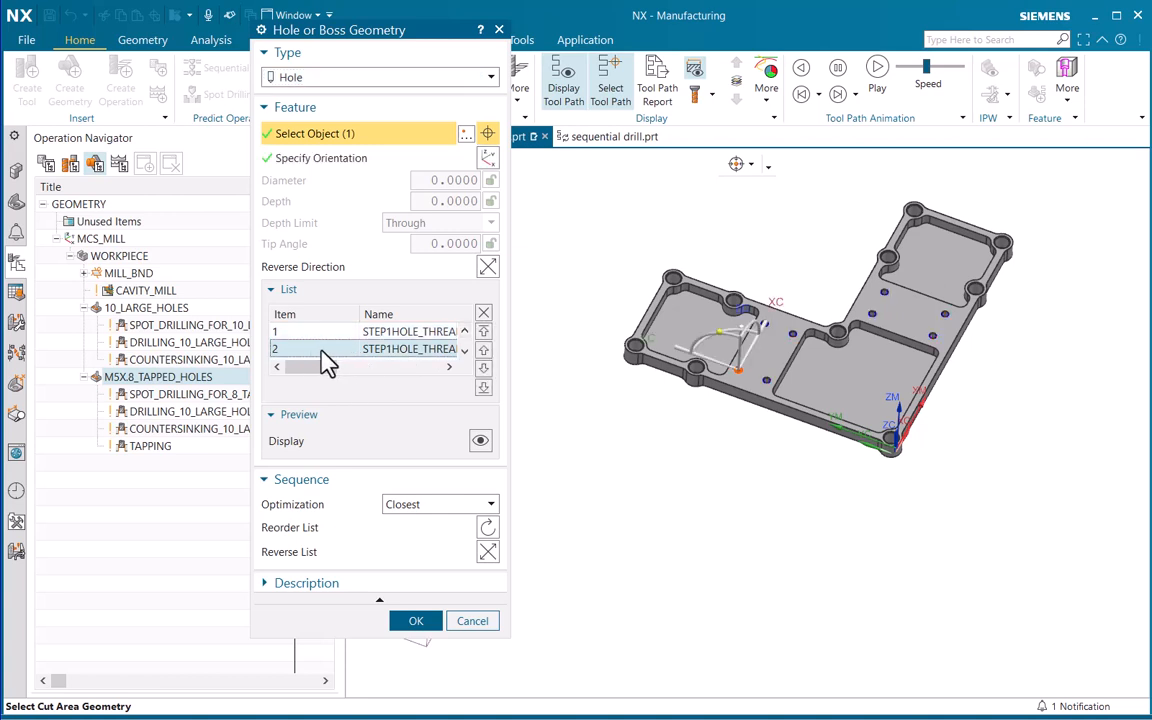
left_click(323, 332)
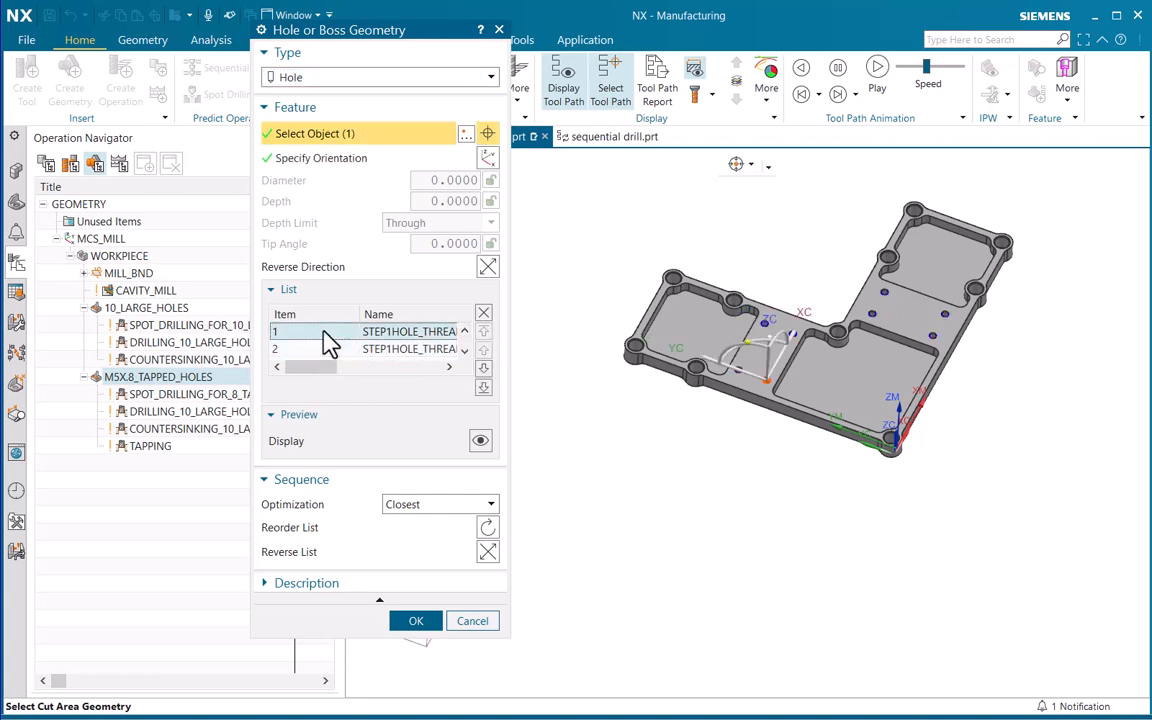
left_click(324, 349)
left_click(464, 351)
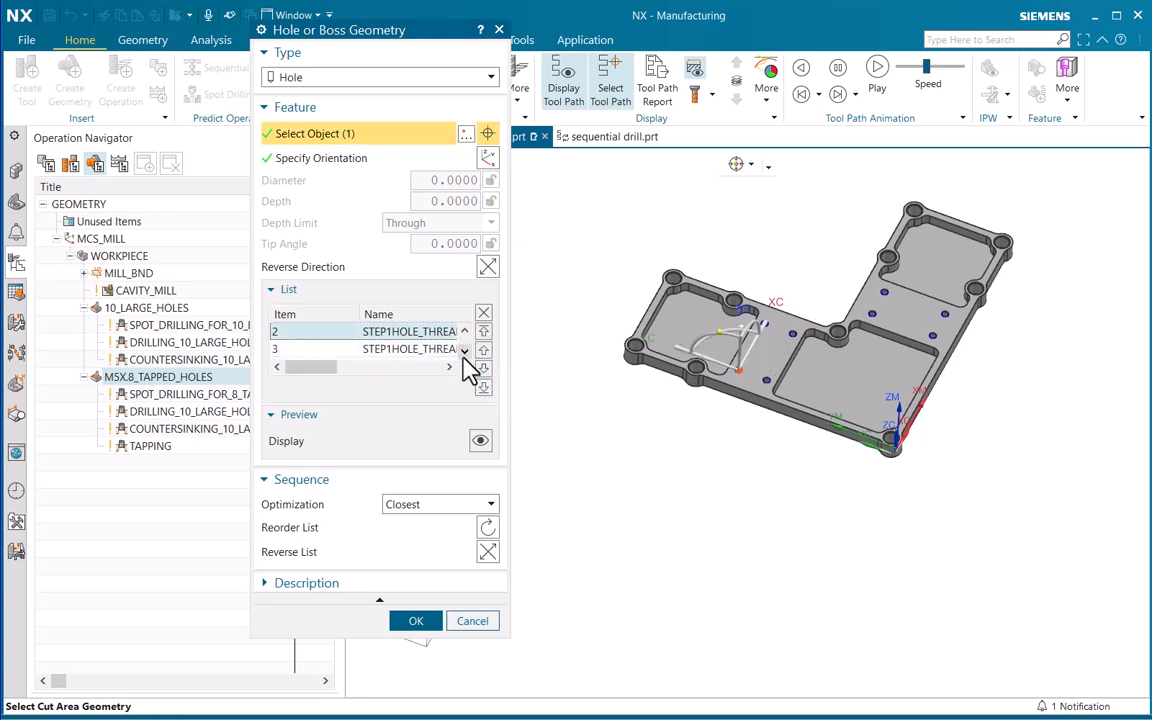
left_click(397, 350)
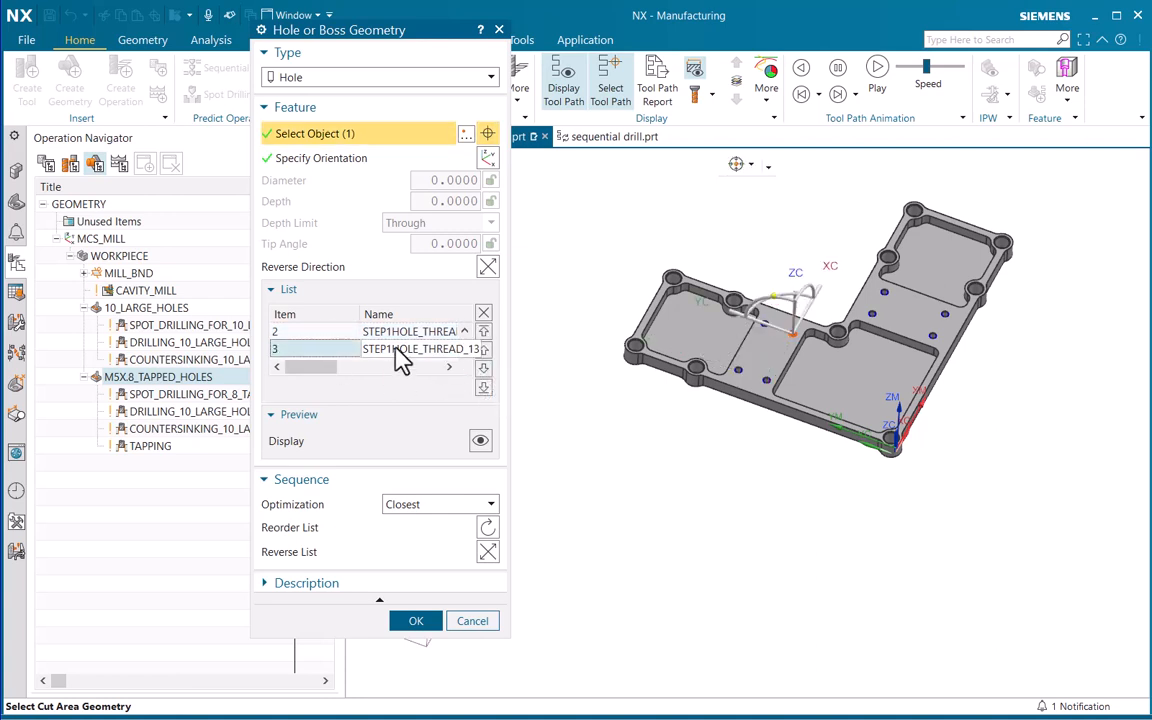
left_click(464, 351)
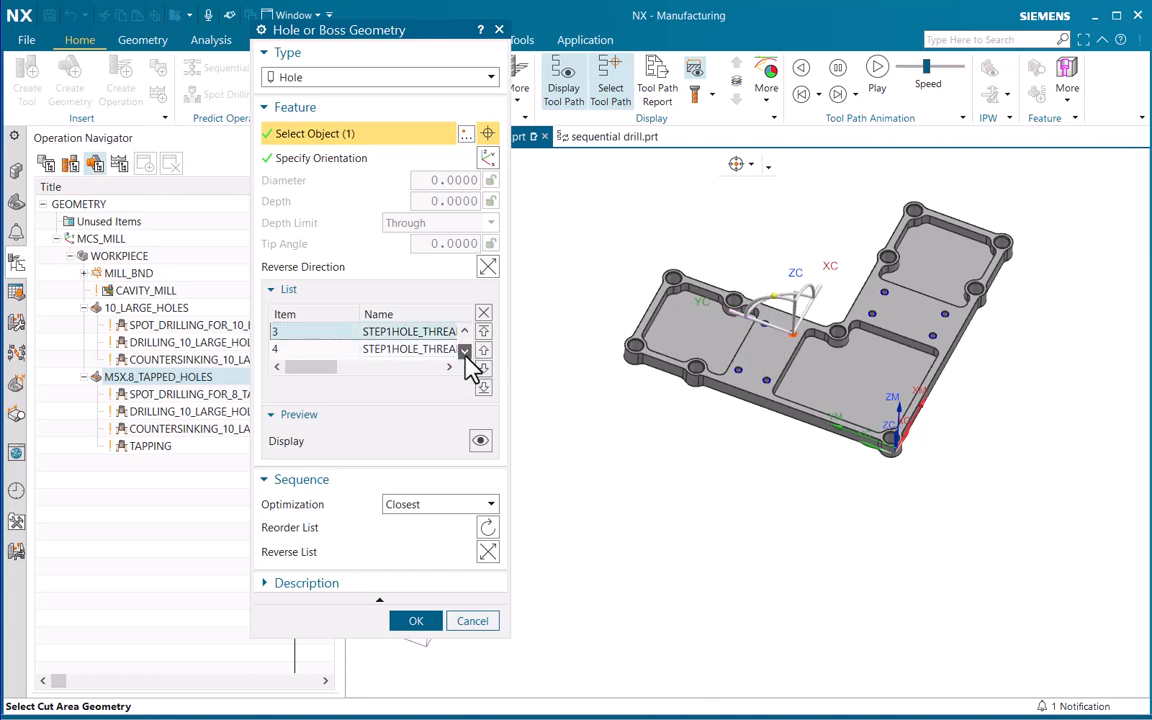
left_click(441, 349)
left_click(325, 333)
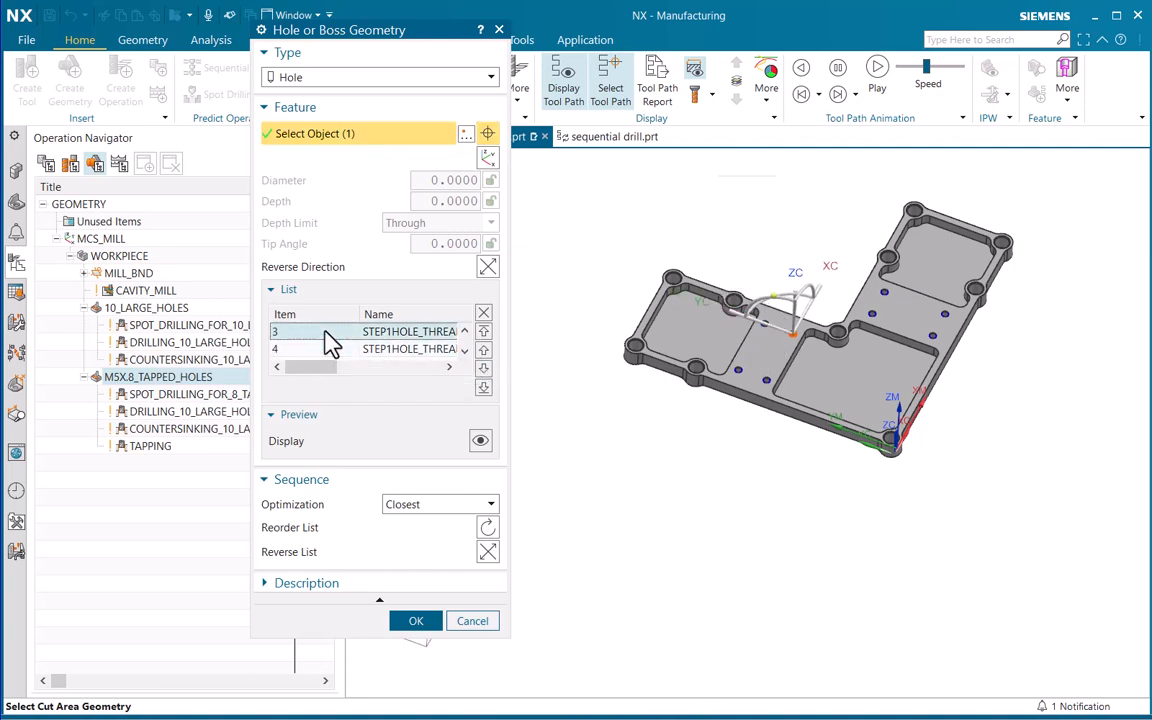
left_click(464, 332)
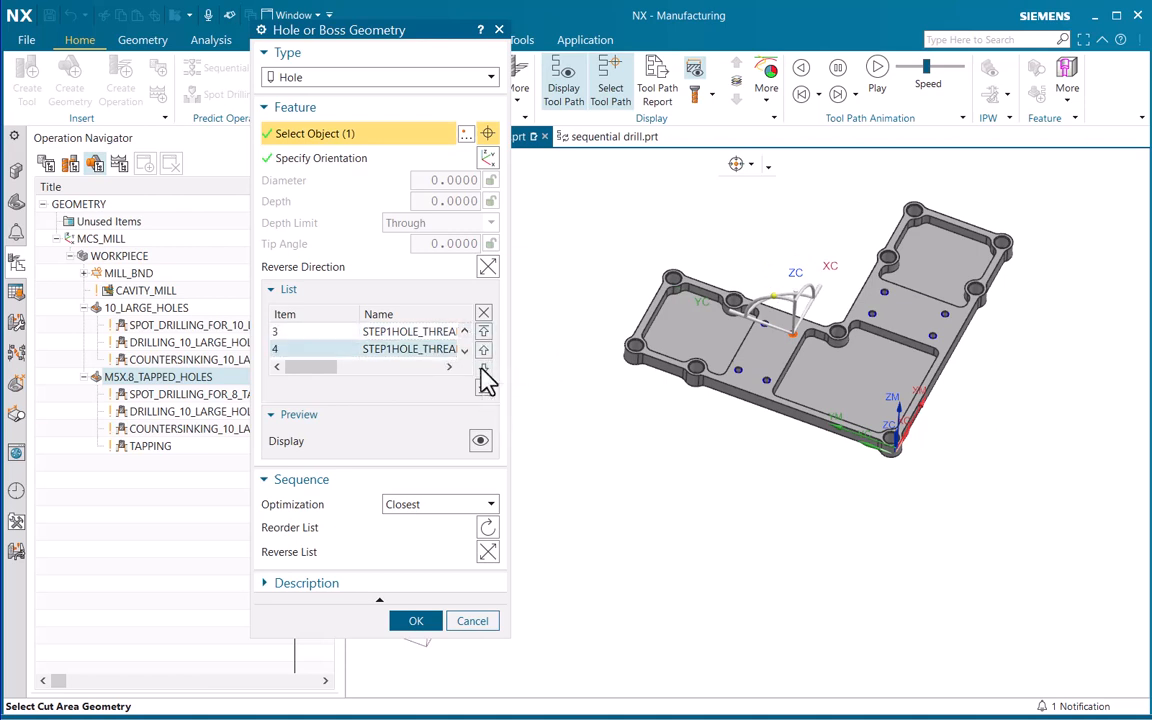
left_click(465, 331)
Trace the tapped-hole order again from item 1 through item 5, then go back to the first hole
left_click(311, 334)
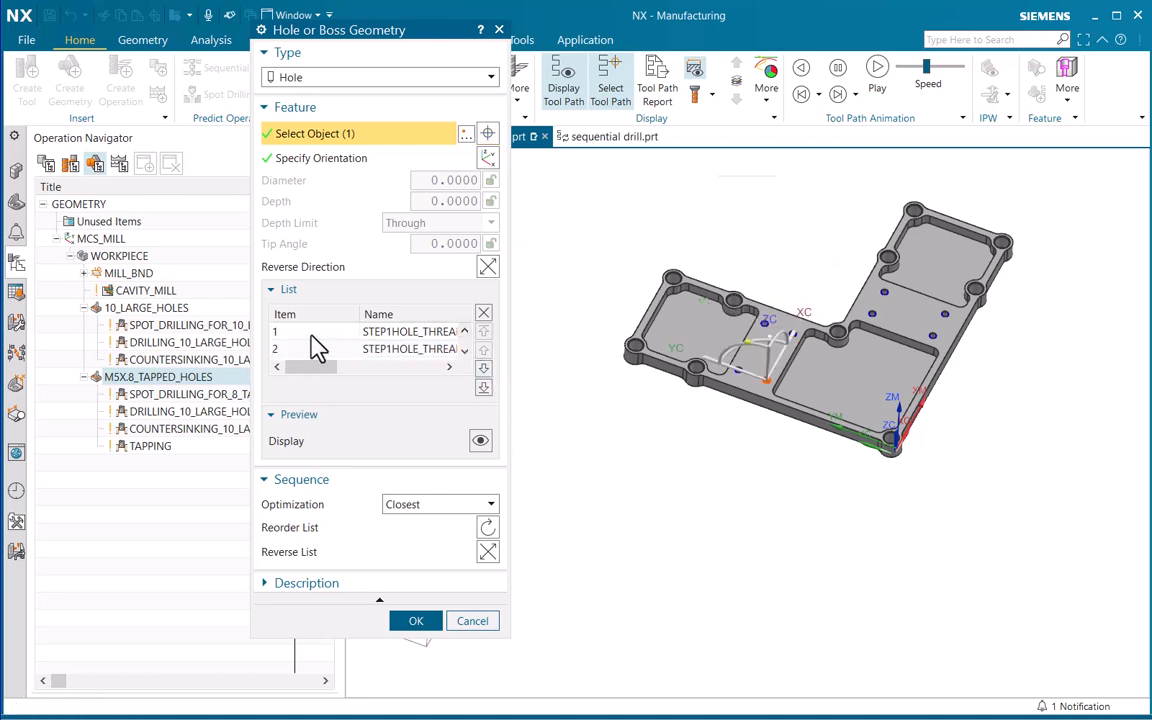
left_click(306, 351)
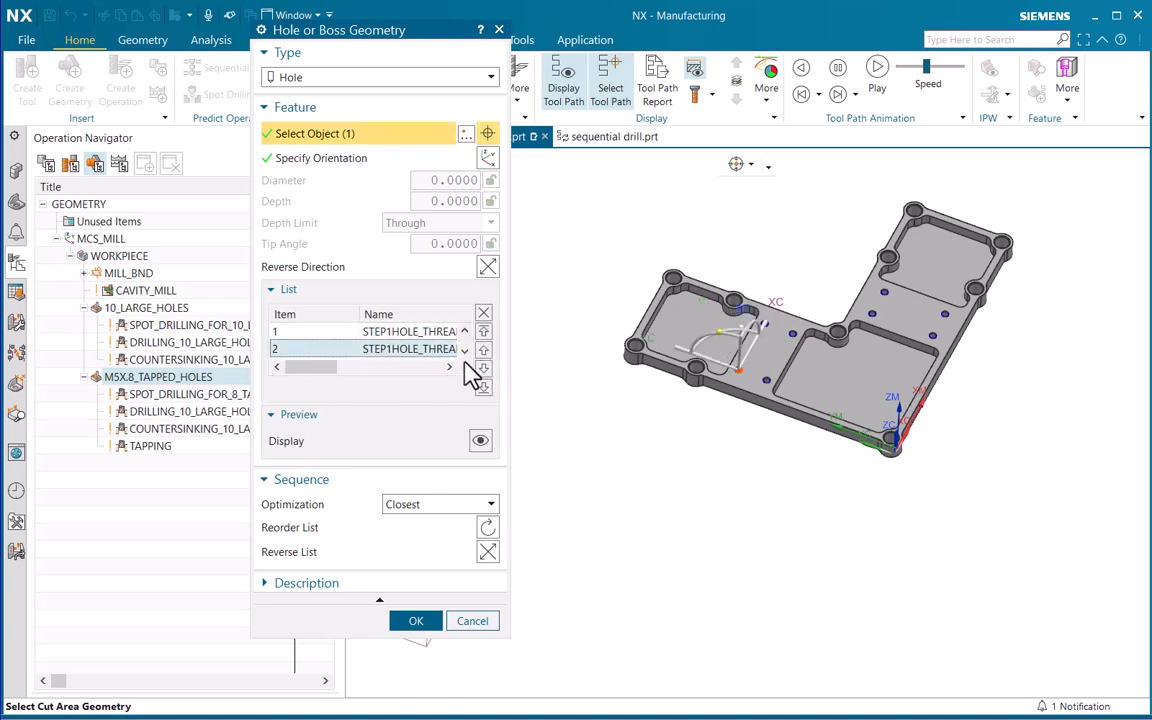
left_click(463, 351)
left_click(345, 351)
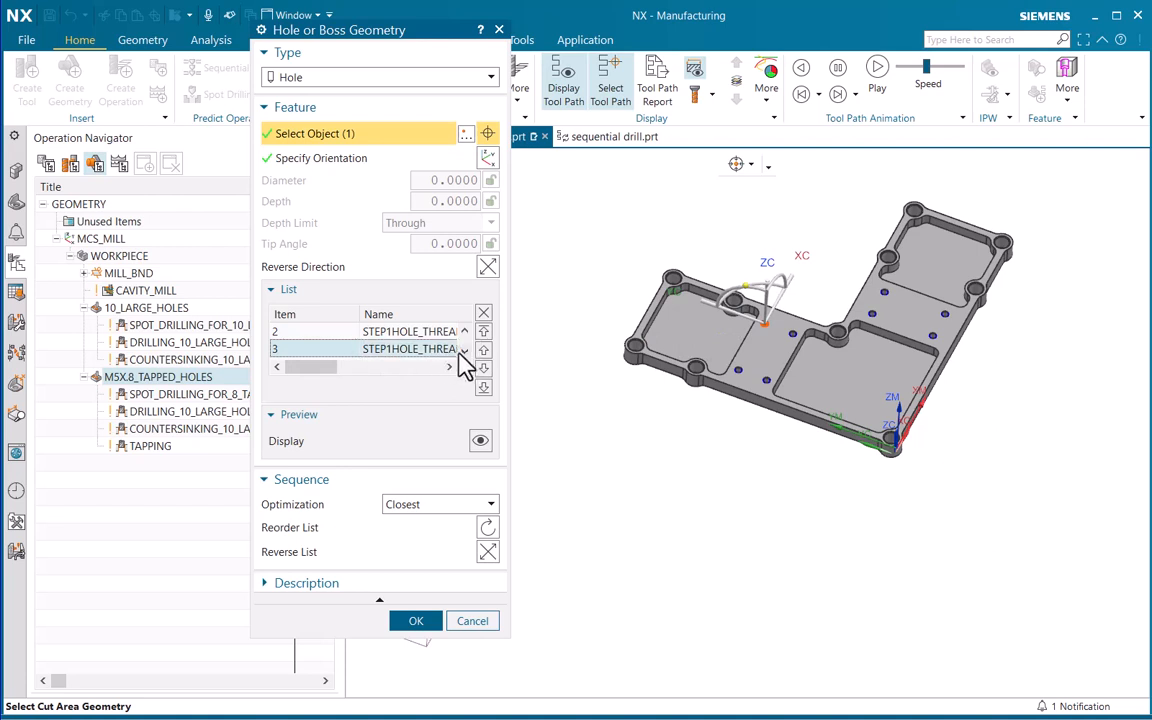
left_click(464, 350)
left_click(340, 351)
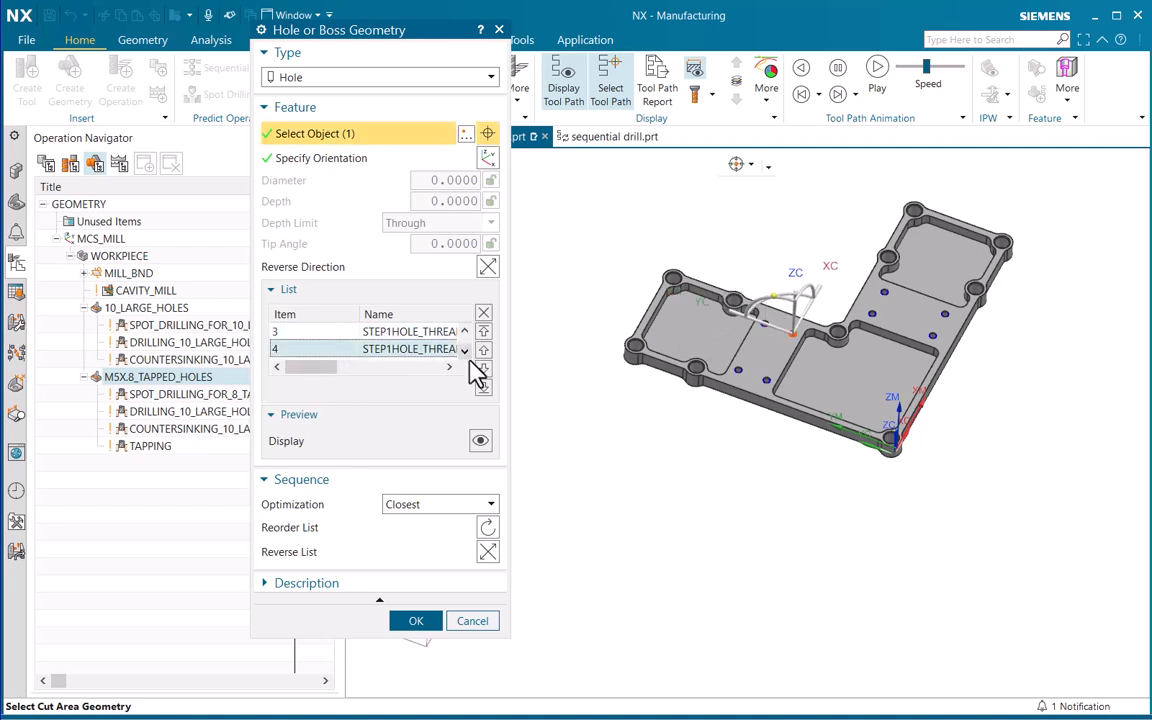
left_click(468, 355)
left_click(345, 351)
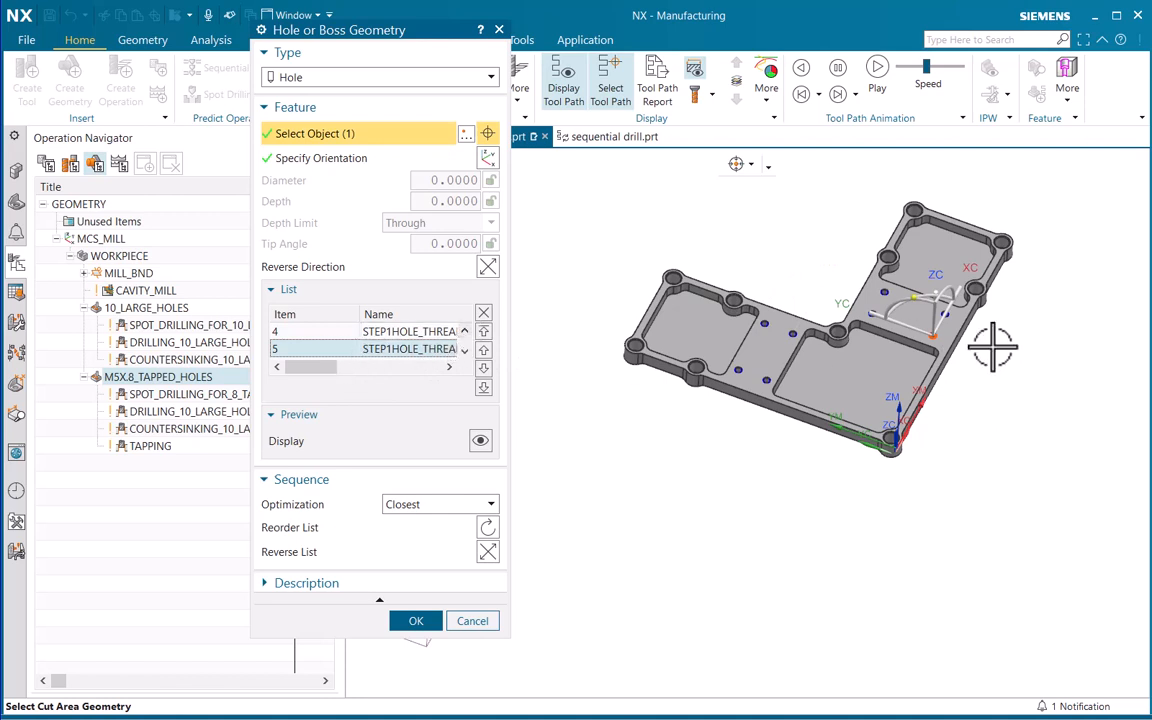
left_click(463, 333)
left_click(463, 334)
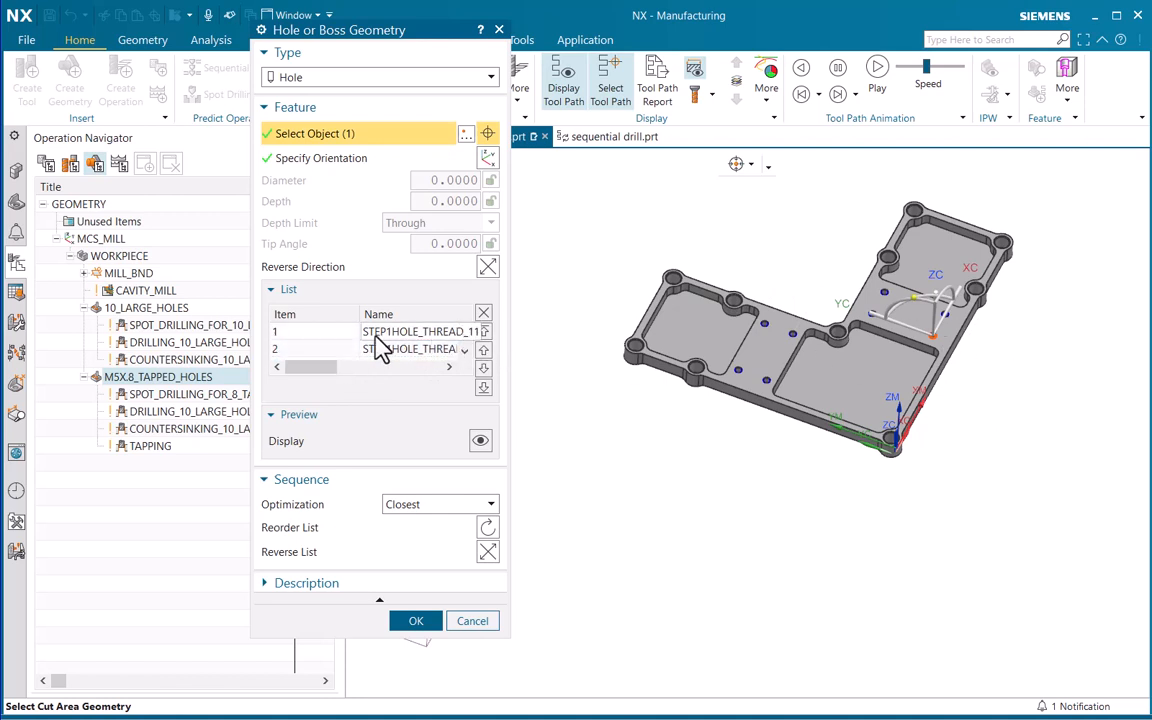
left_click(376, 336)
Set the sequence optimization of M5X.8_TAPPED_HOLES to Shortest Path and reorder its hole list
left_click(458, 505)
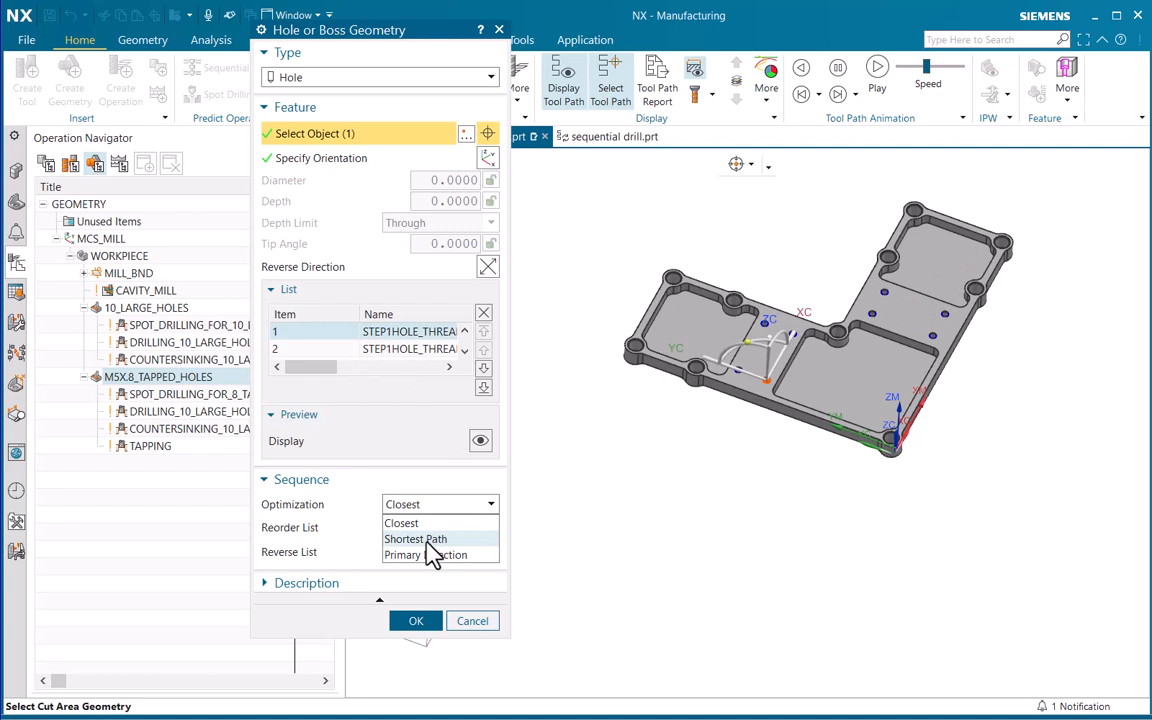
left_click(428, 540)
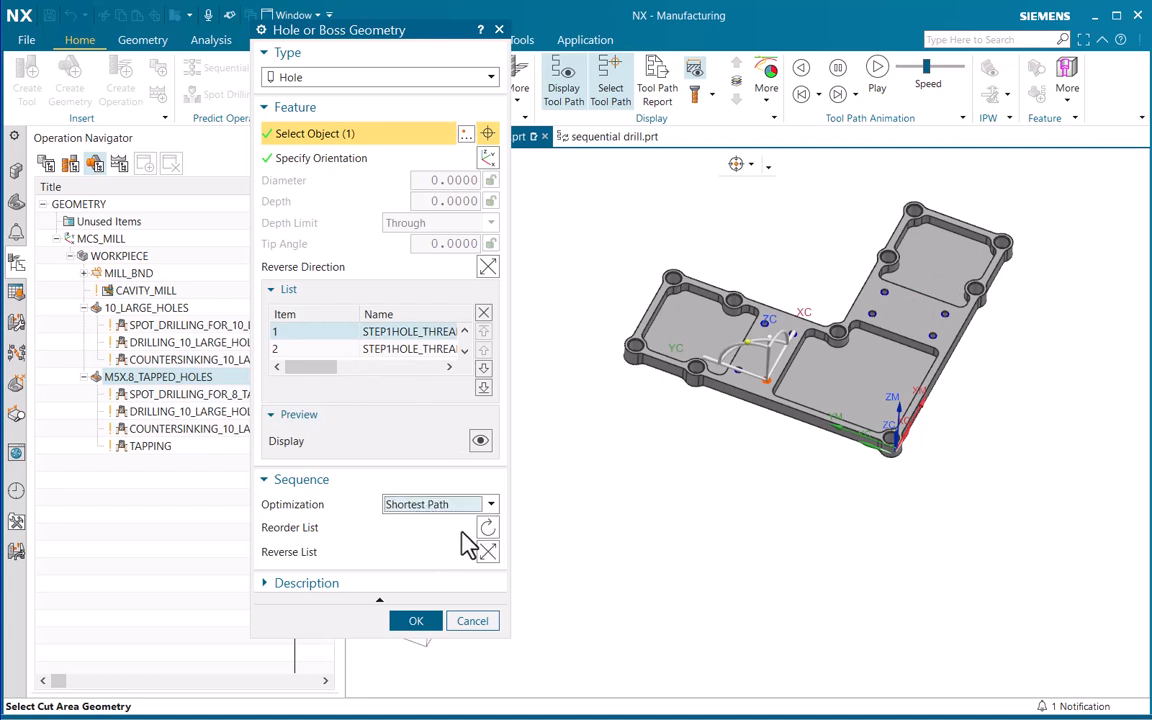
left_click(487, 529)
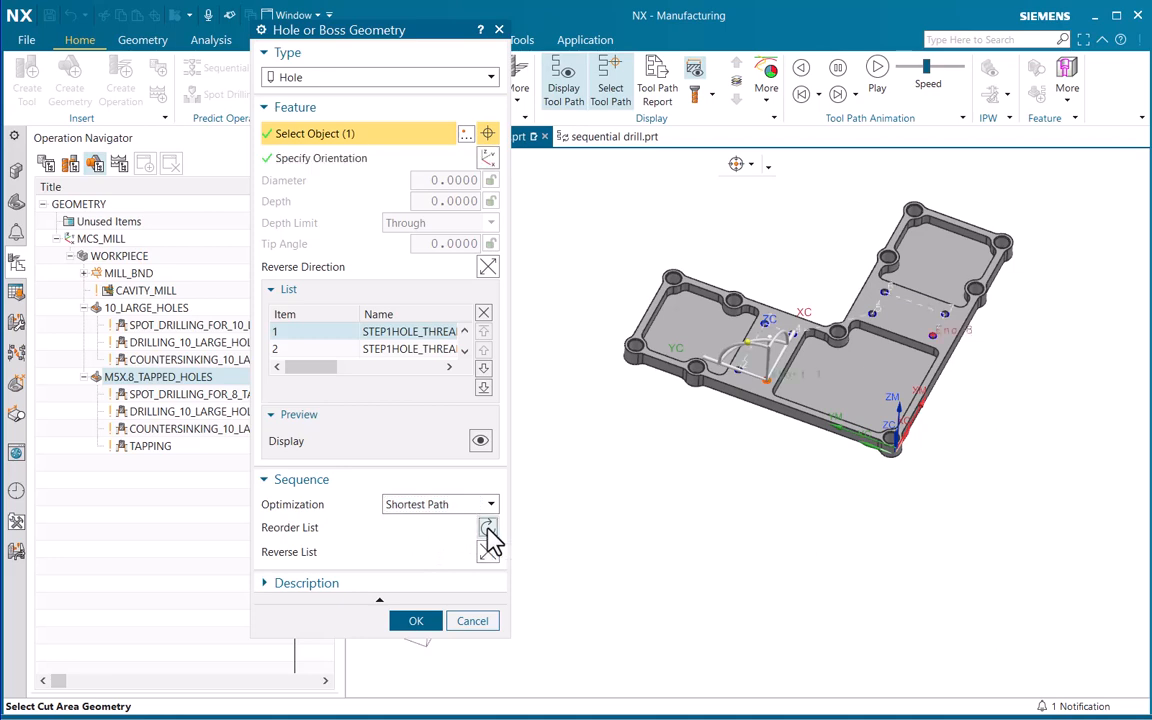
Inspect the reordered hole path on the part and accept the M5X.8_TAPPED_HOLES geometry changes
scroll(777, 352, "up", 5)
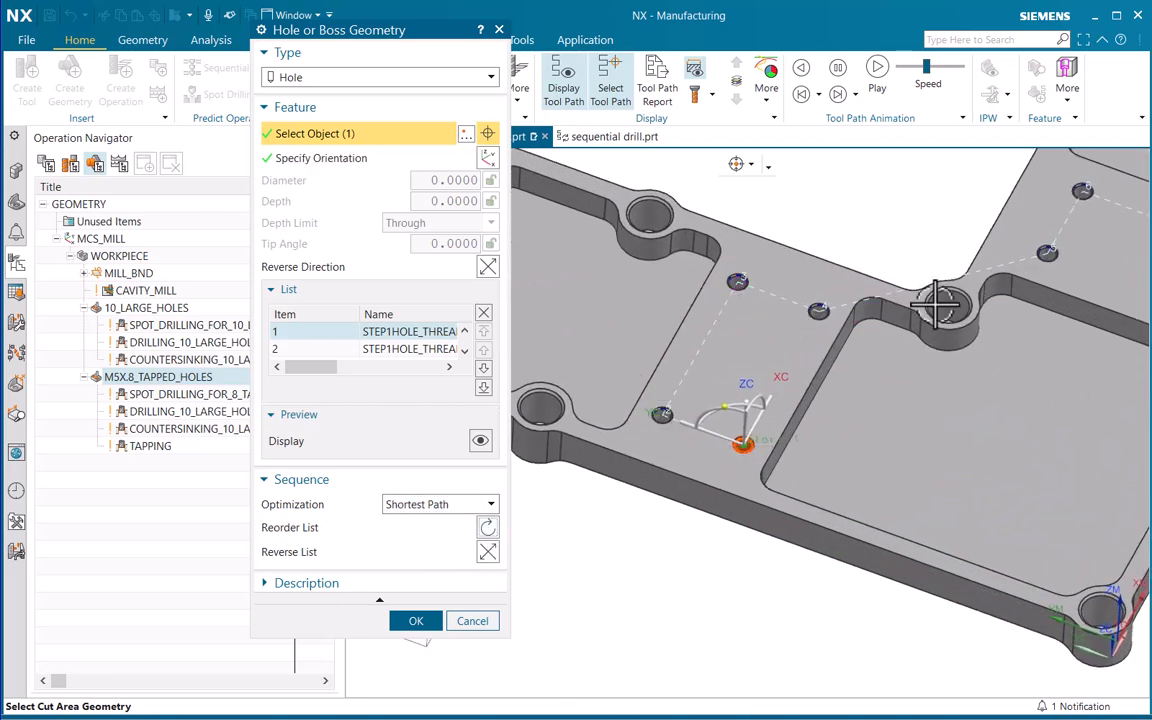
scroll(941, 303, "down", 5)
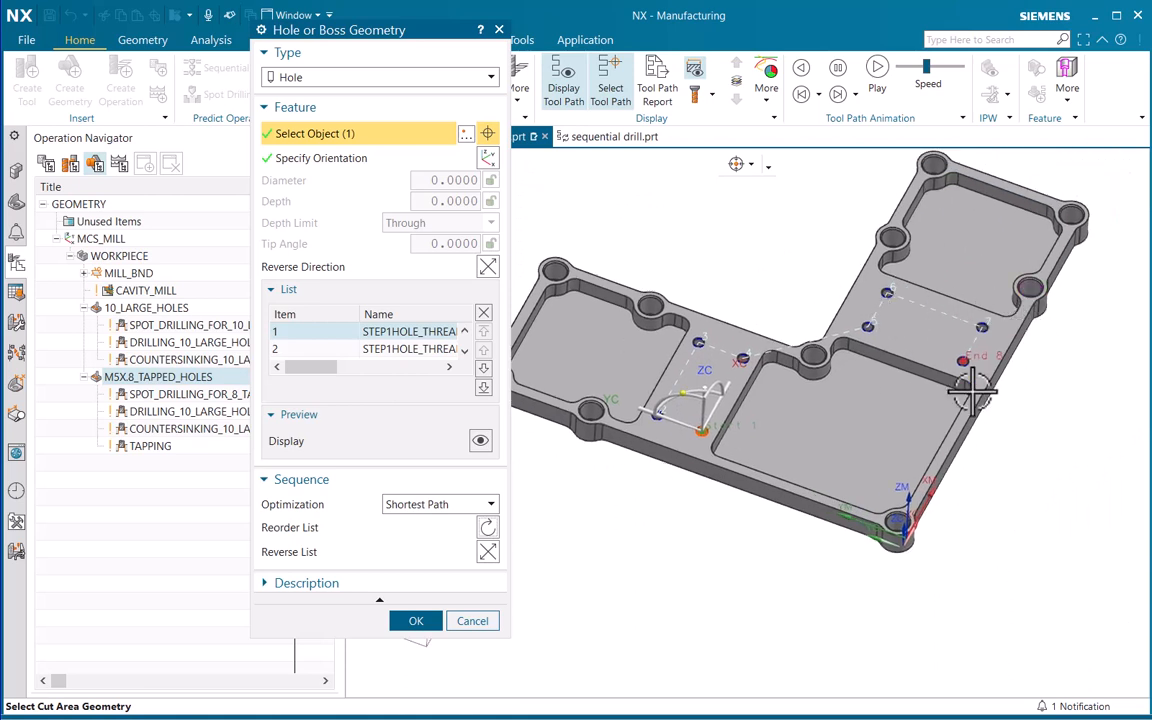
left_click(416, 621)
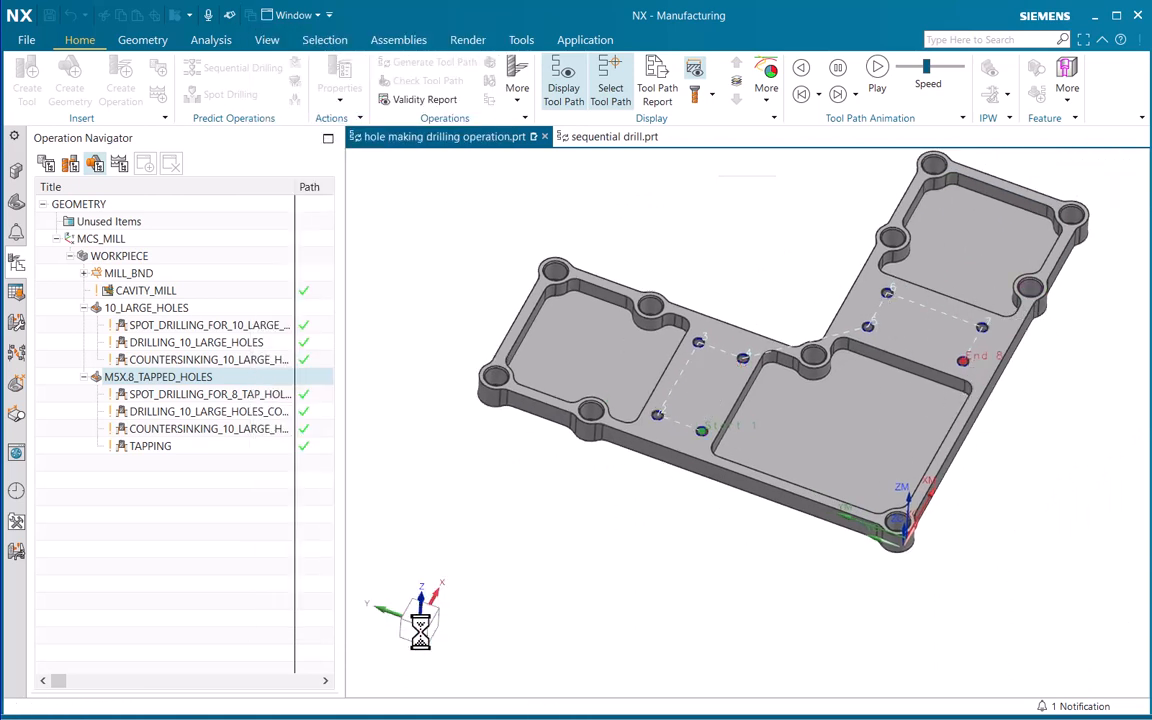
Reload the hole order from the parent in SPOT_DRILLING_FOR_8_TAP_HOLES, regenerate its tool path and accept the operation
mouse_move(128, 390)
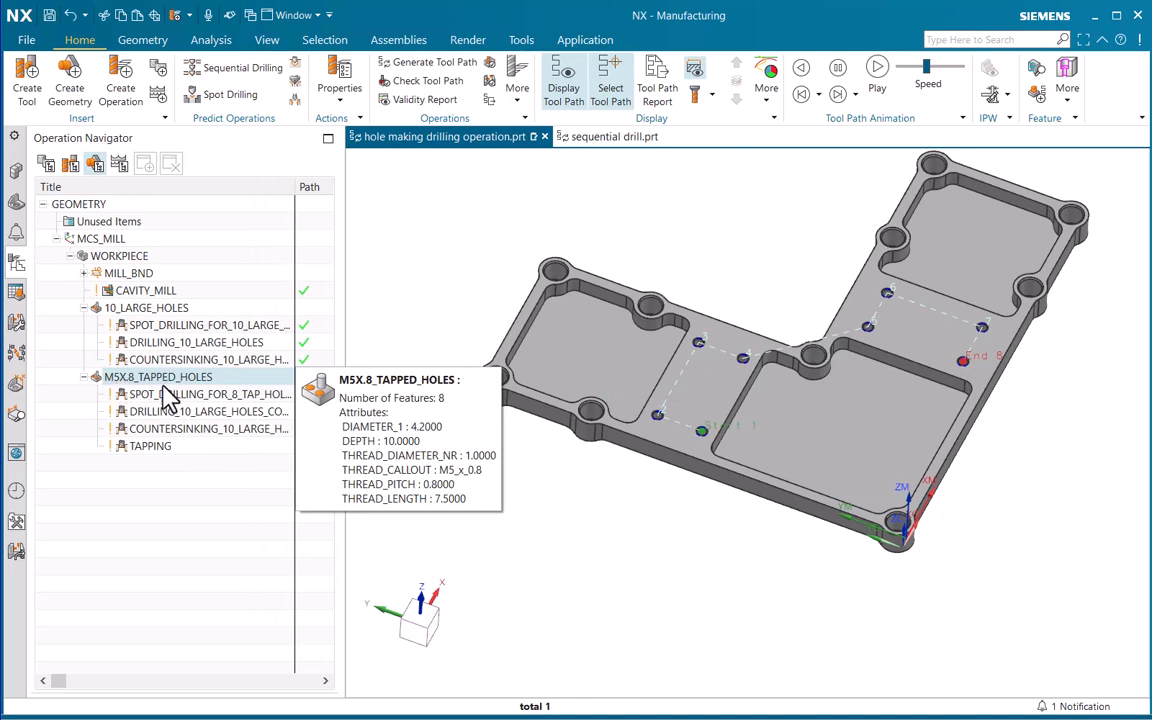
left_click(168, 397)
right_click(167, 400)
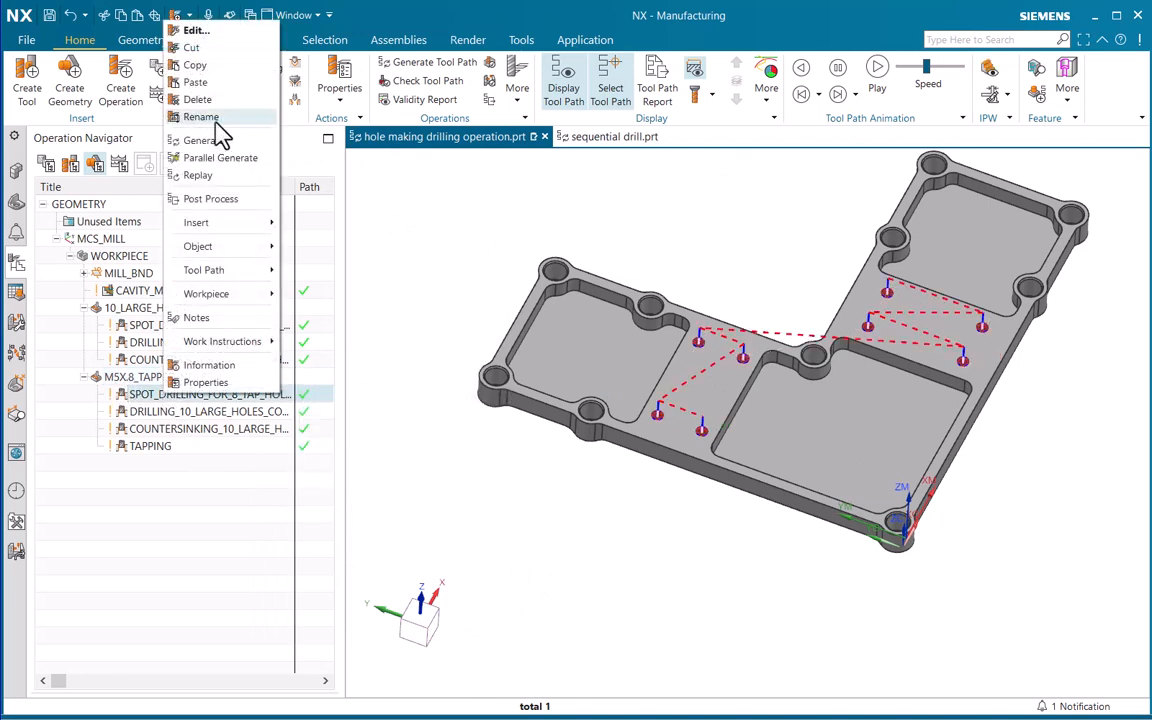
left_click(224, 31)
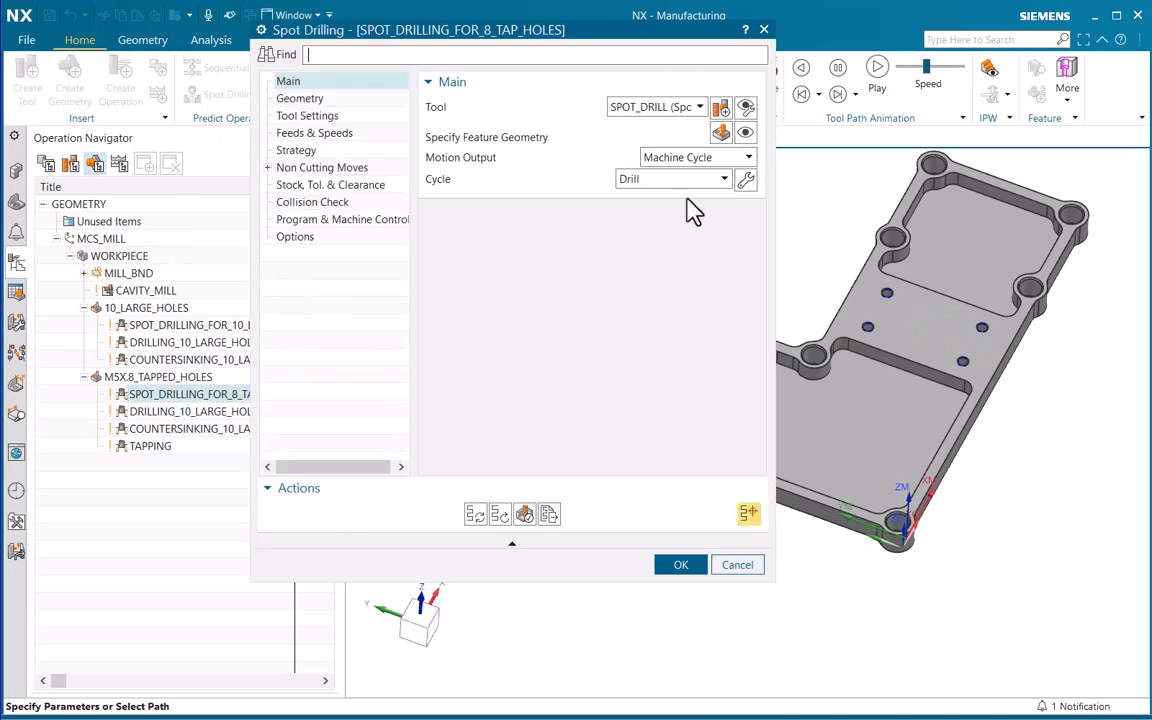
left_click(720, 132)
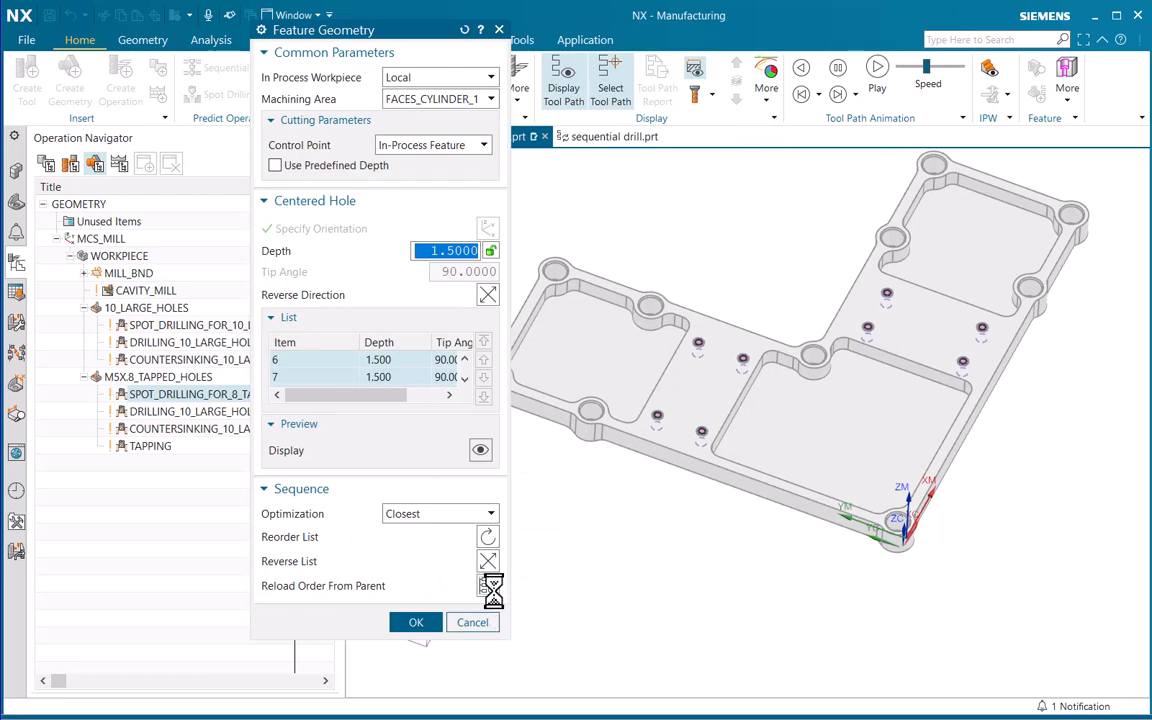
left_click(487, 586)
left_click(416, 622)
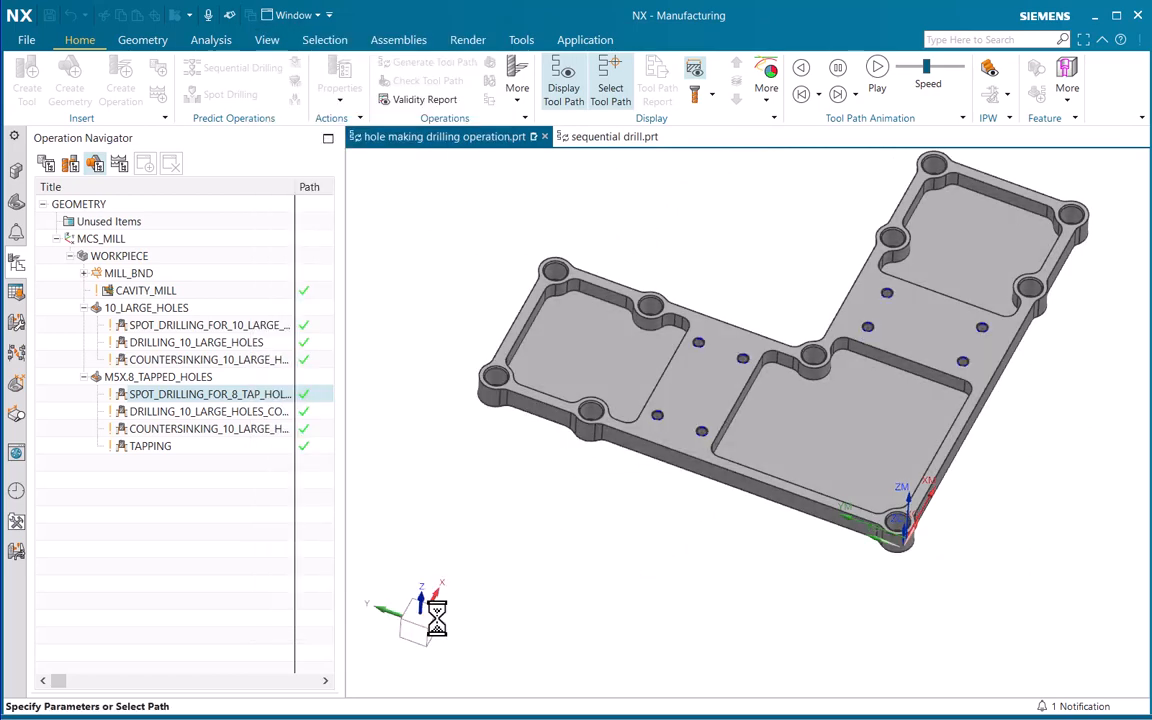
left_click(475, 514)
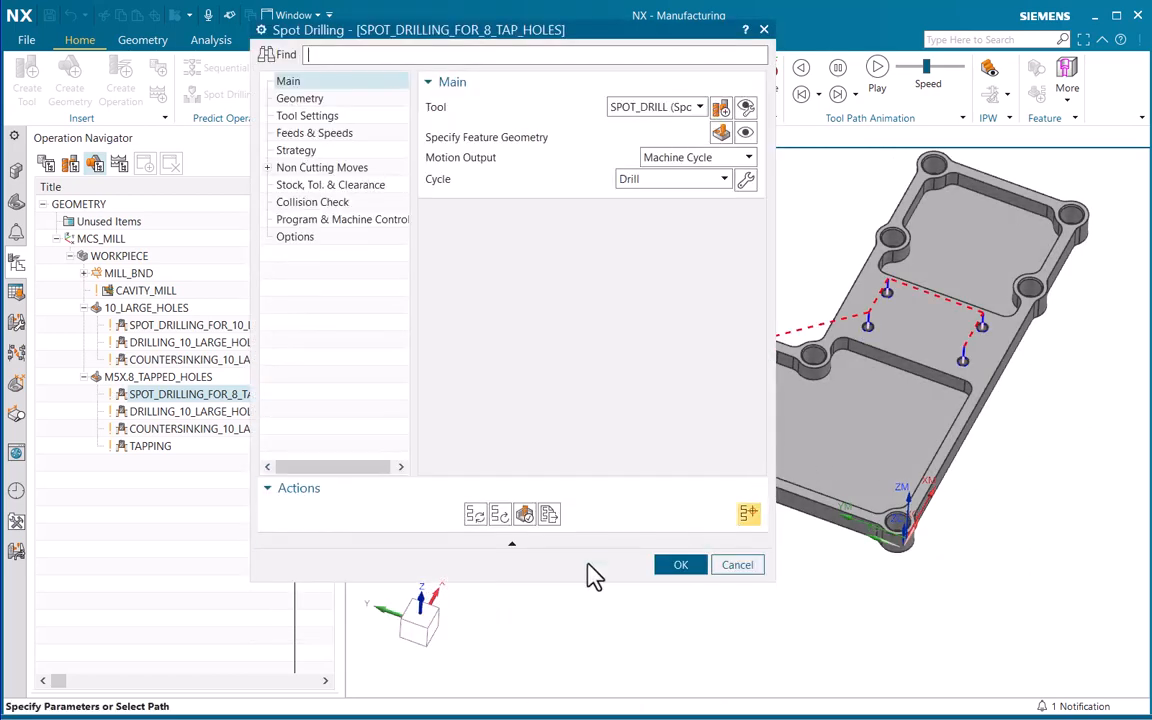
left_click(668, 565)
Reload the parent's hole order in the DRILLING_10_LARGE_HOLES_COPY feature geometry, regenerate the tool path and accept the operation
left_click(150, 412)
right_click(150, 412)
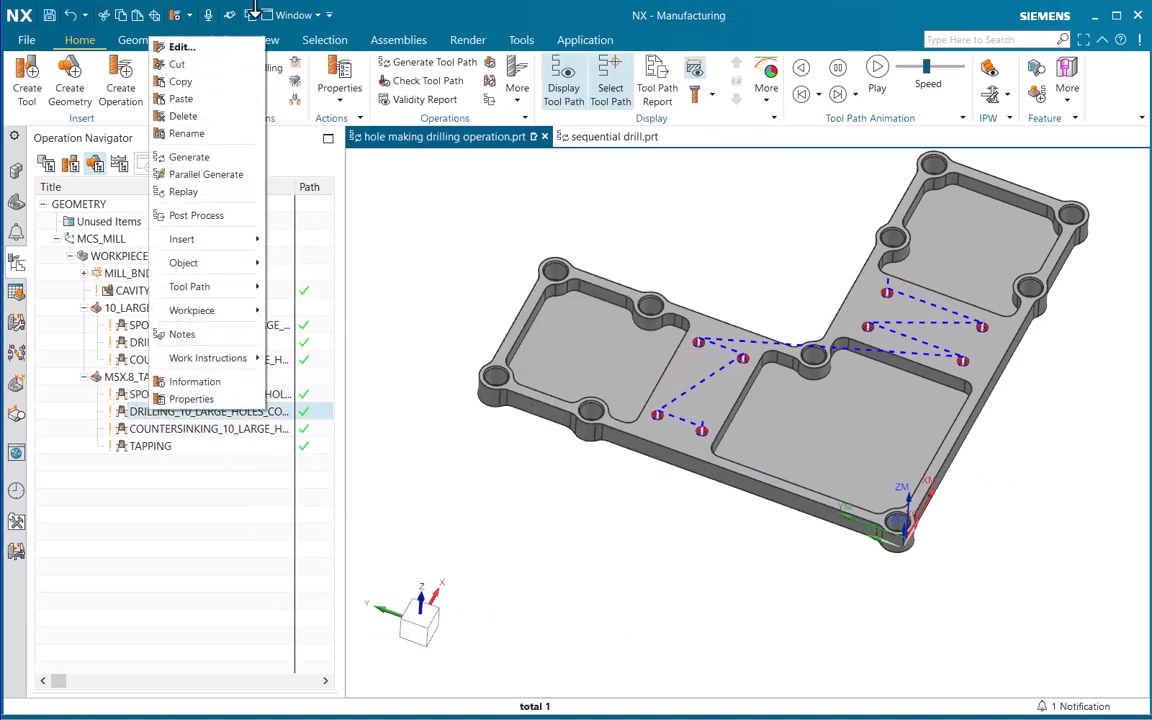
left_click(188, 45)
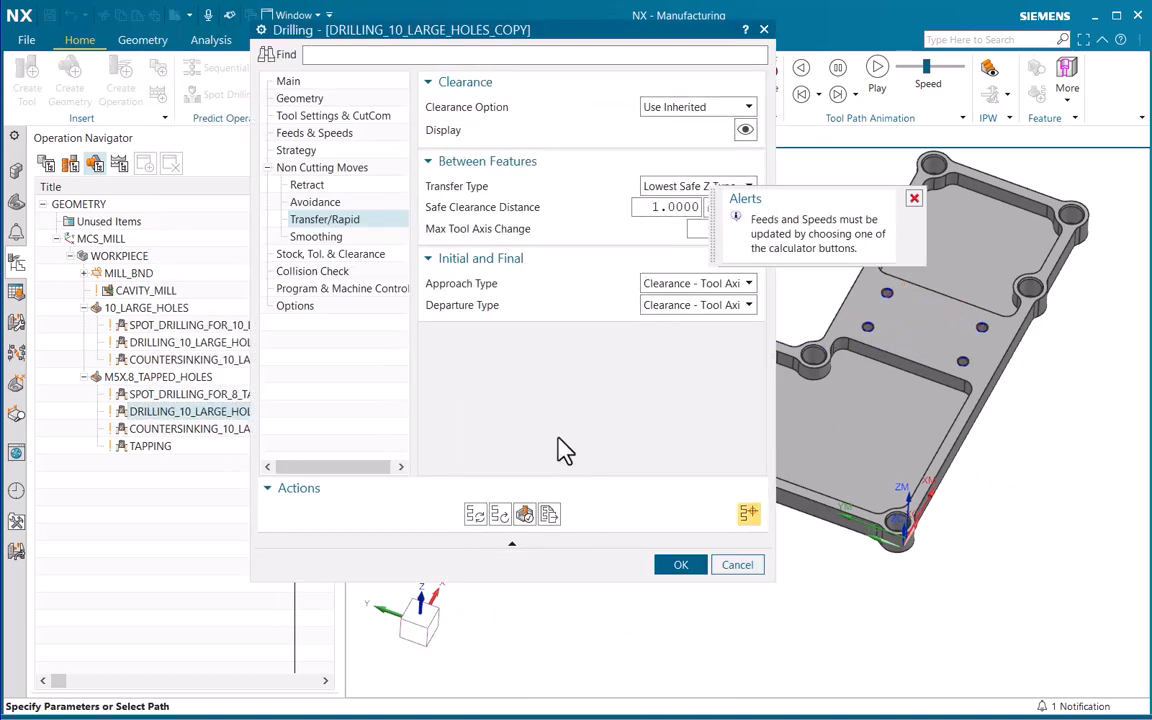
left_click(288, 81)
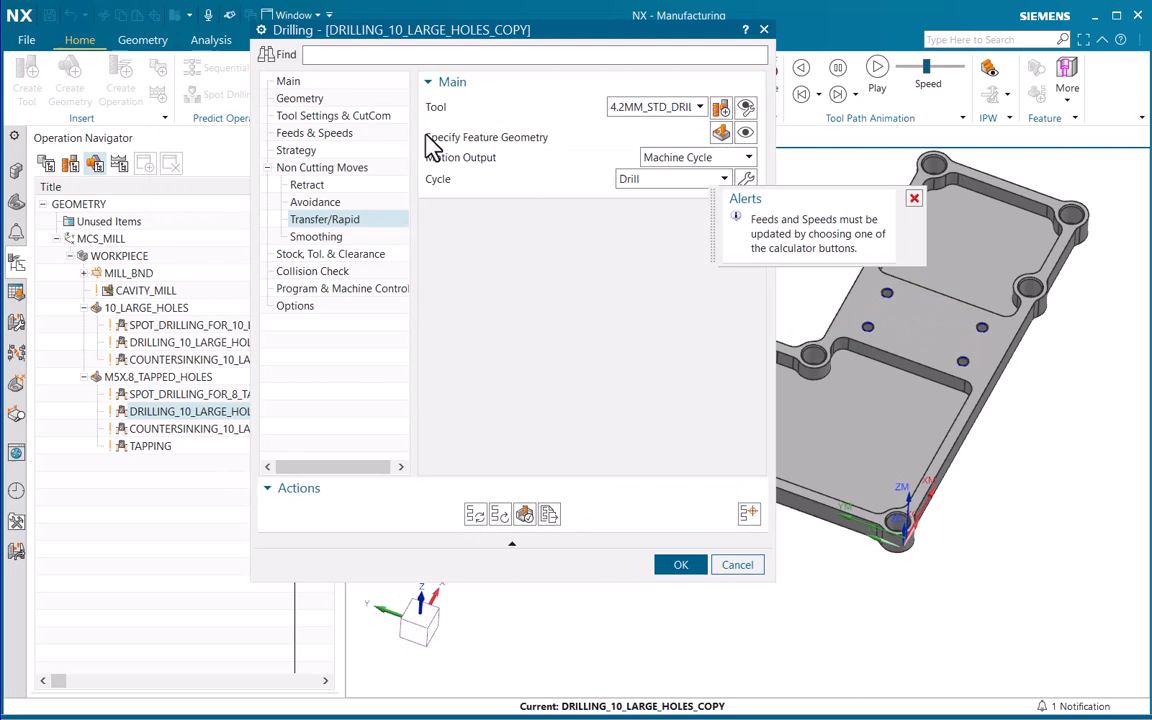
left_click(746, 134)
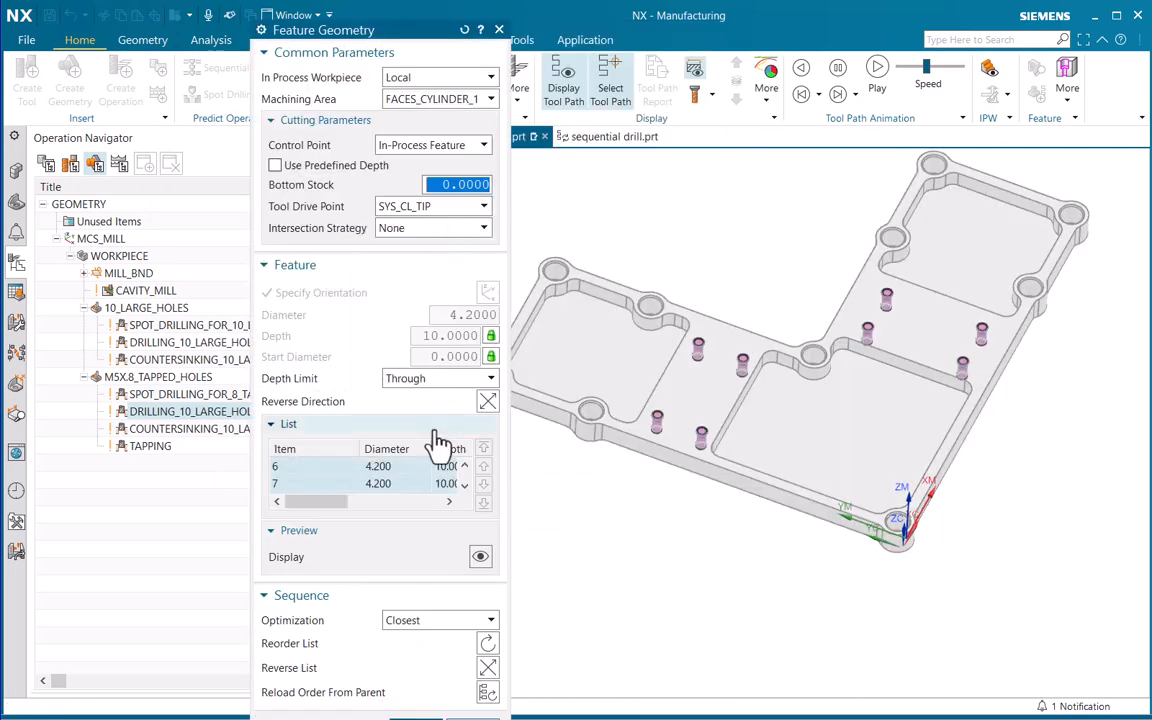
left_click(487, 692)
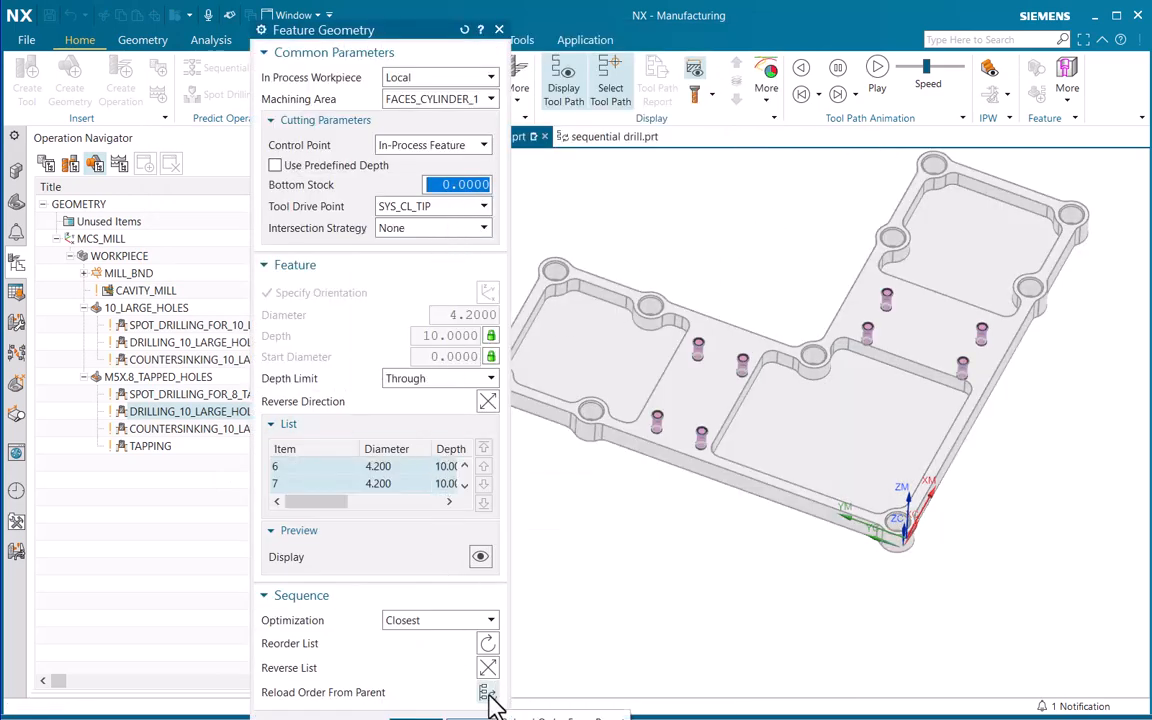
left_click(418, 718)
left_click(475, 514)
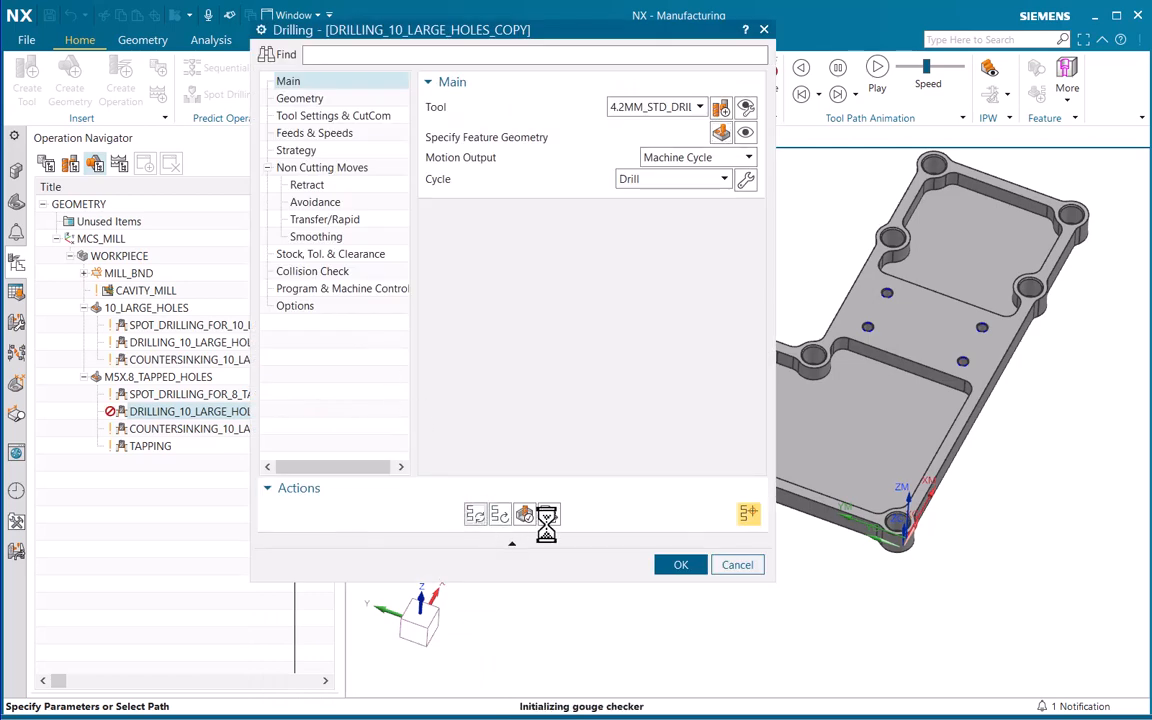
left_click(680, 564)
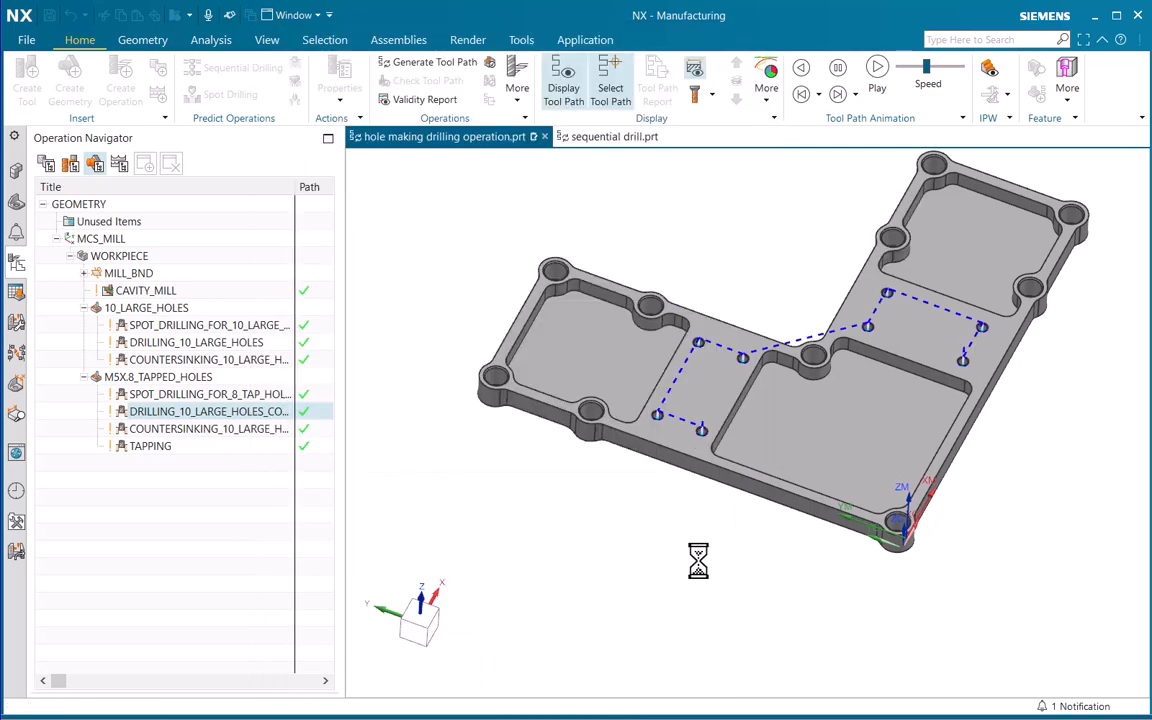
Update COUNTERSINKING_10_LARGE_HOLES_COPY with the hole order from its parent and regenerate its tool path
right_click(162, 429)
left_click(215, 78)
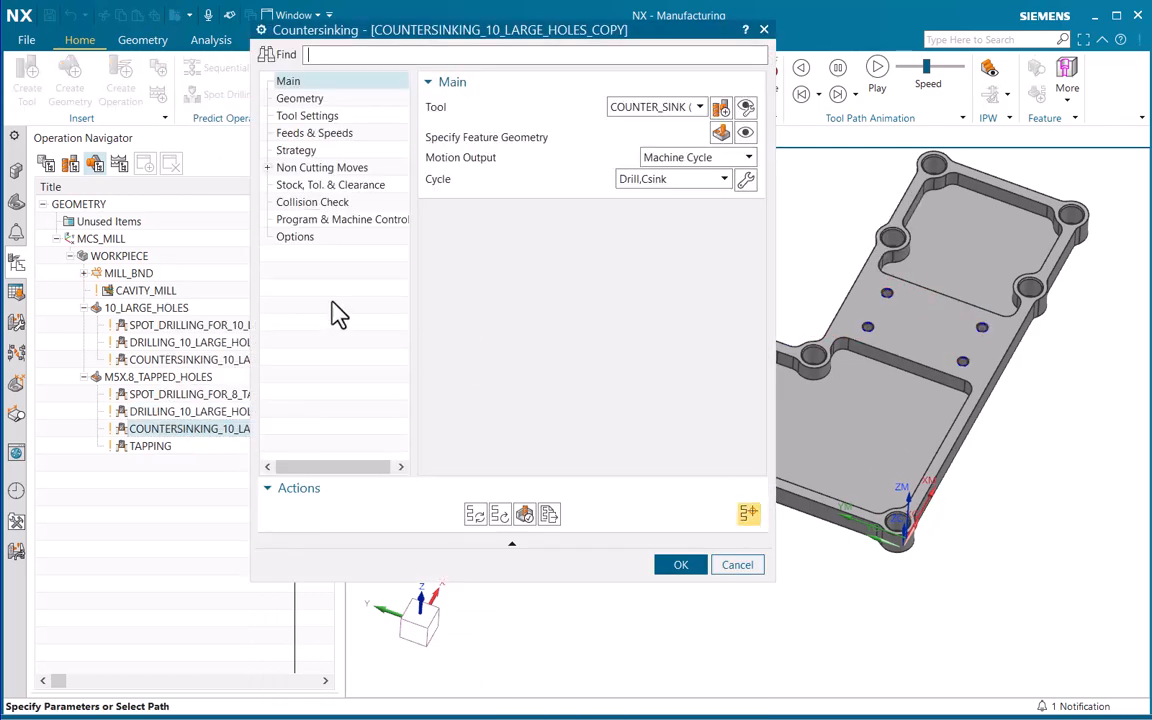
left_click(720, 133)
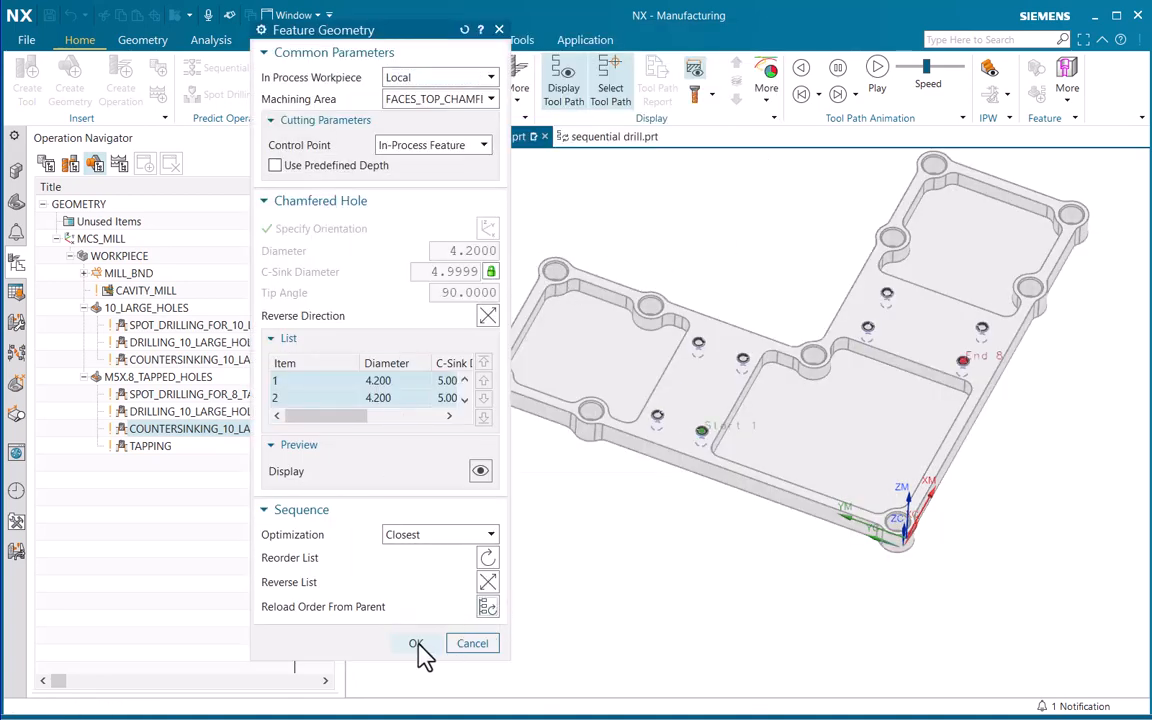
left_click(419, 645)
left_click(481, 521)
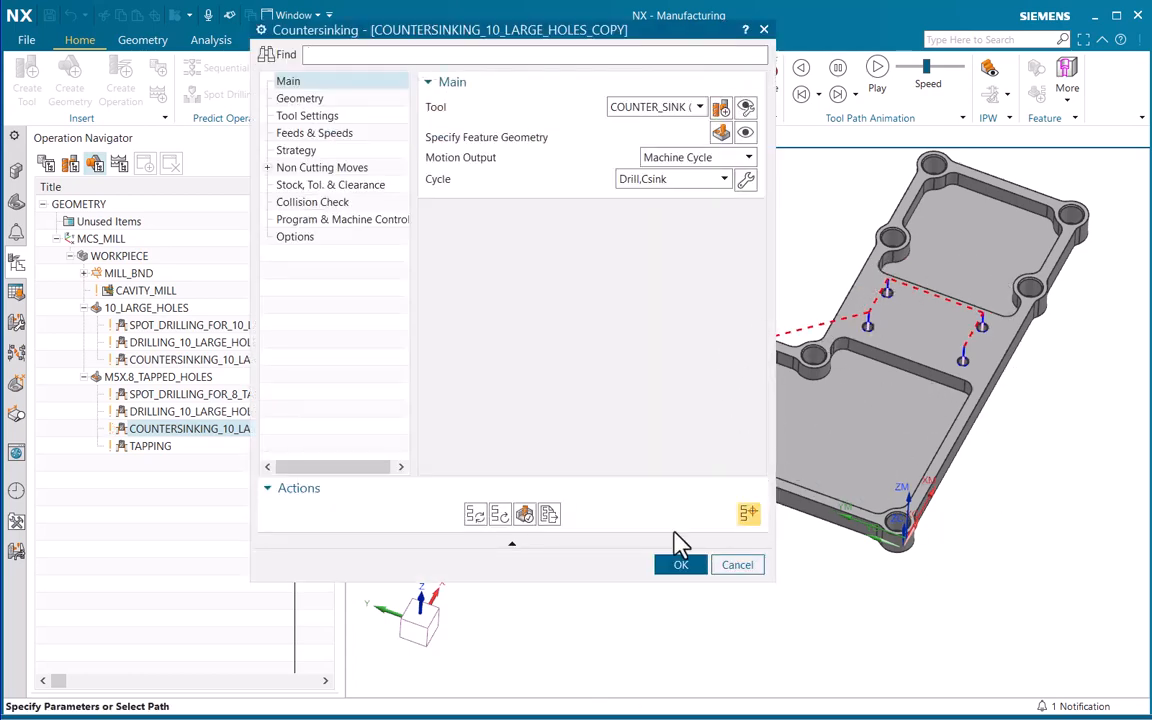
left_click(680, 565)
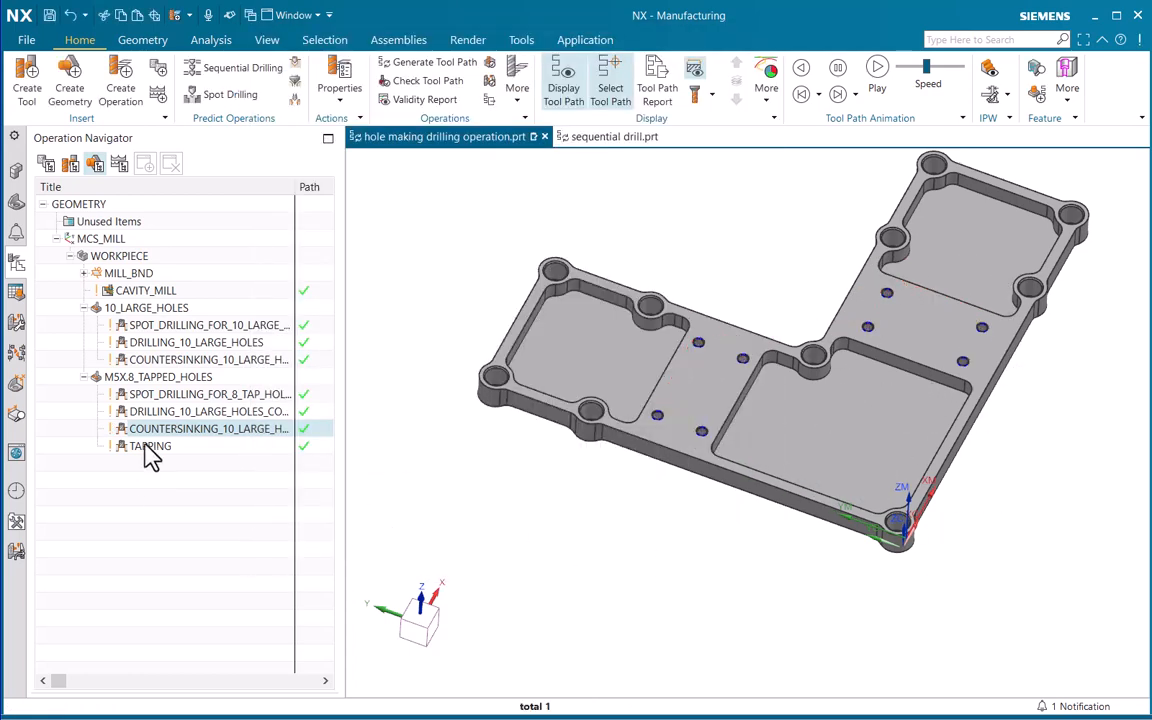
Reload the hole order from the parent in the TAPPING feature geometry, regenerate its tool path and accept the operation
right_click(150, 452)
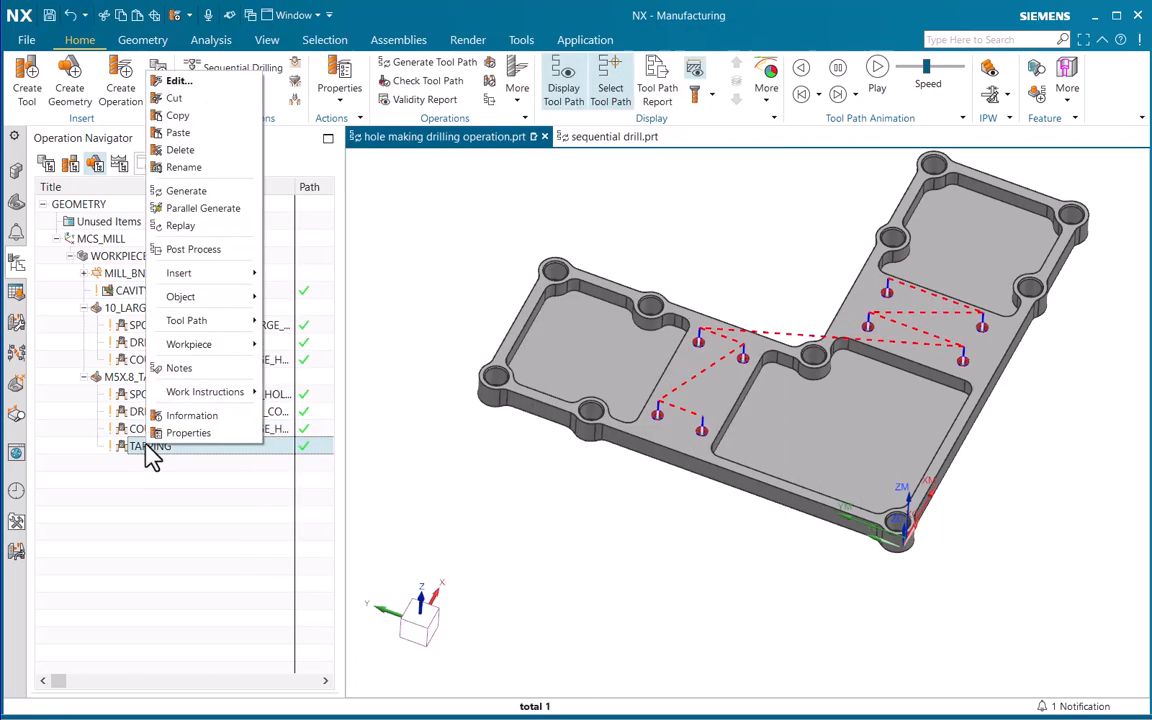
left_click(178, 81)
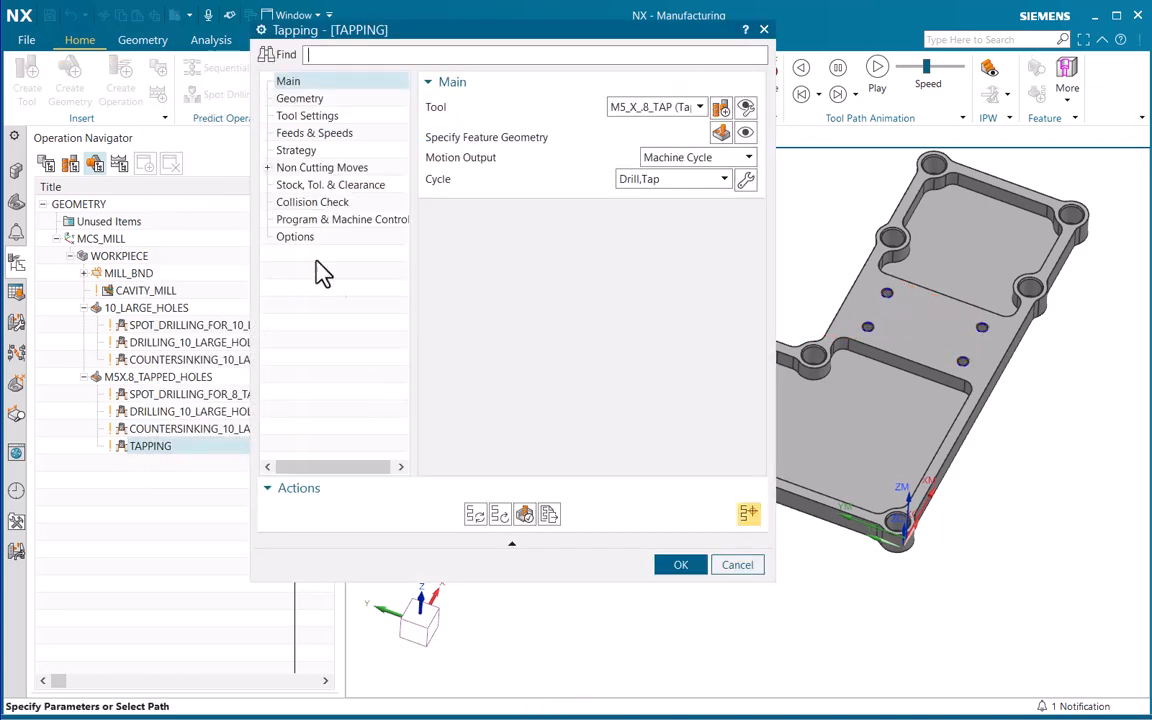
left_click(722, 134)
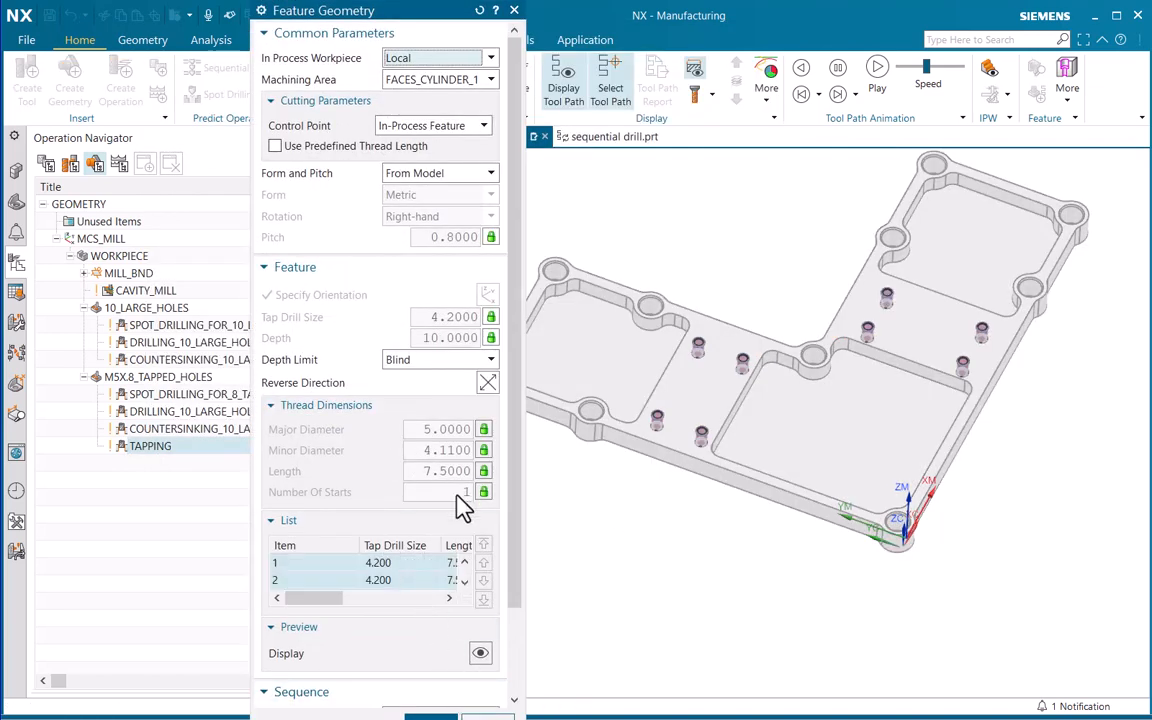
left_click(286, 522)
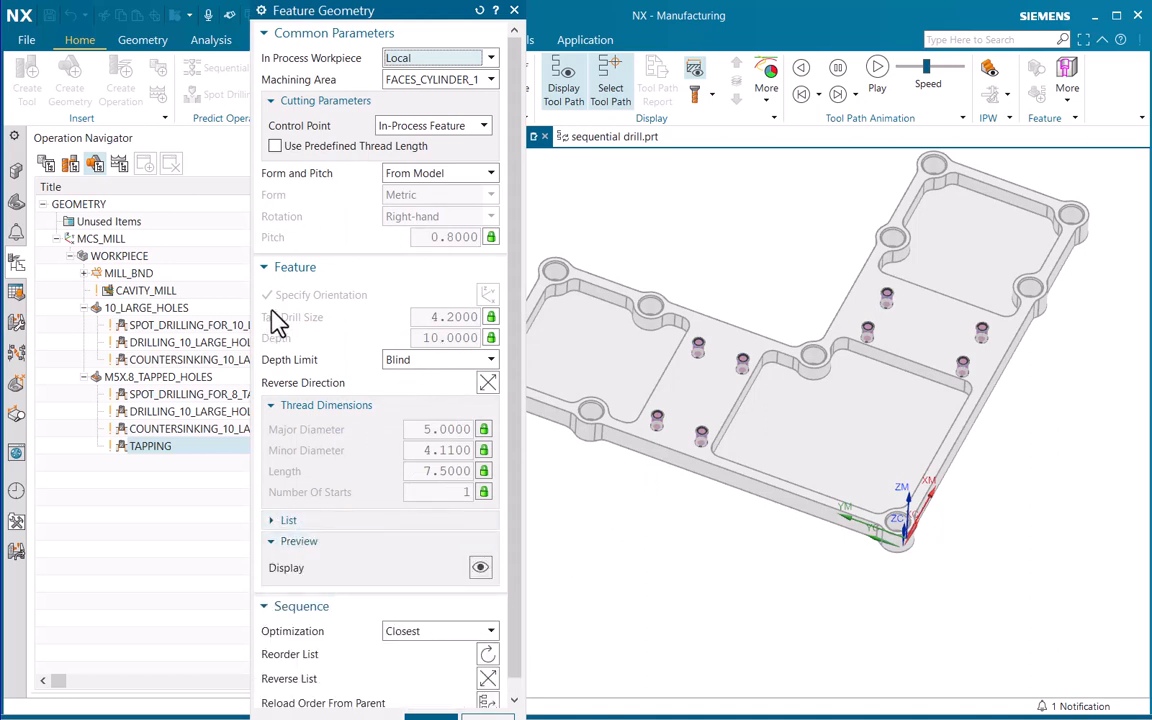
left_click(267, 267)
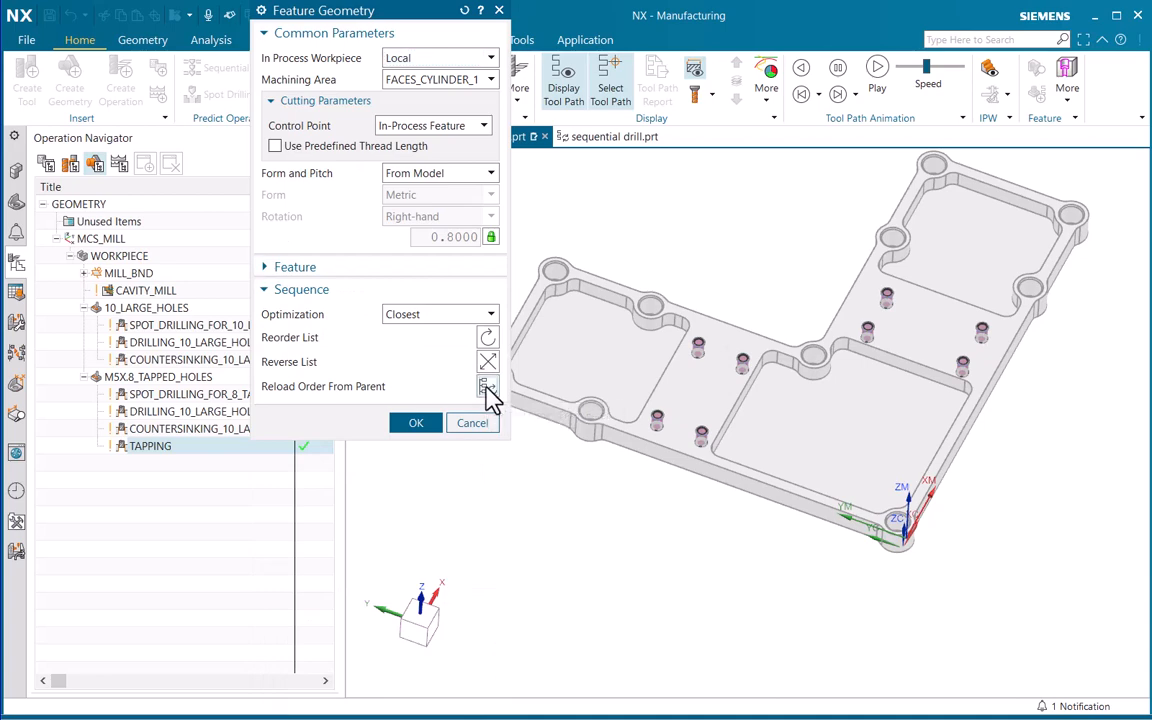
left_click(488, 390)
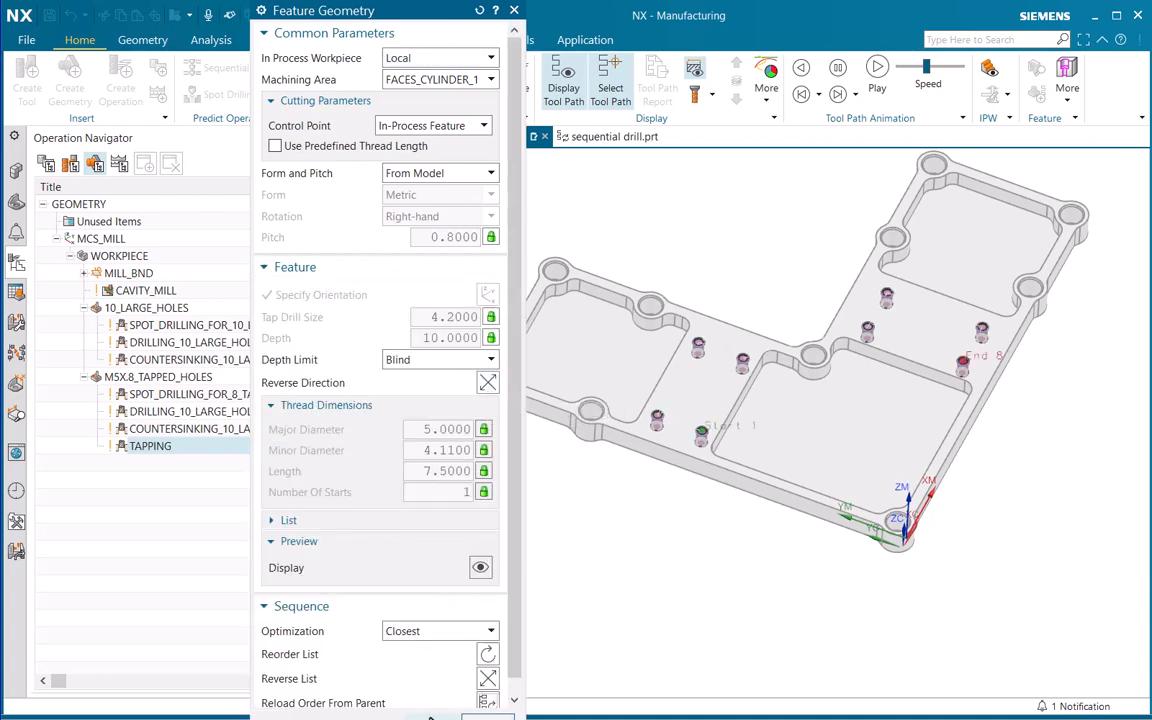
left_click(430, 717)
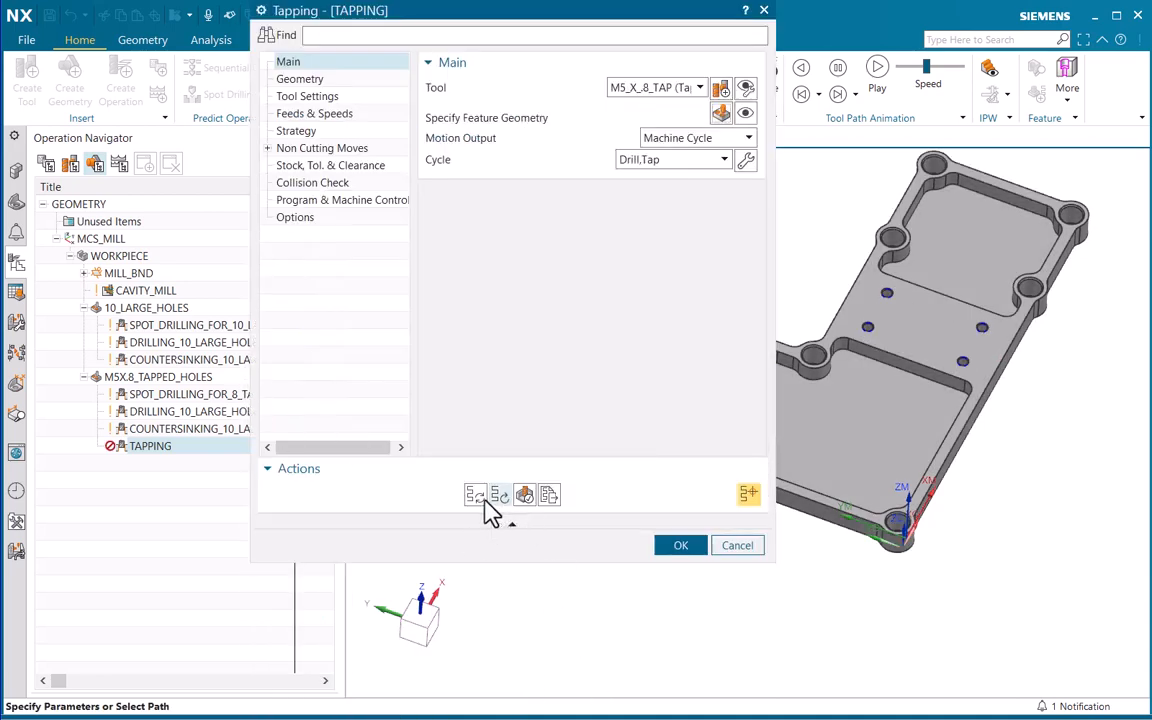
left_click(485, 504)
left_click(680, 545)
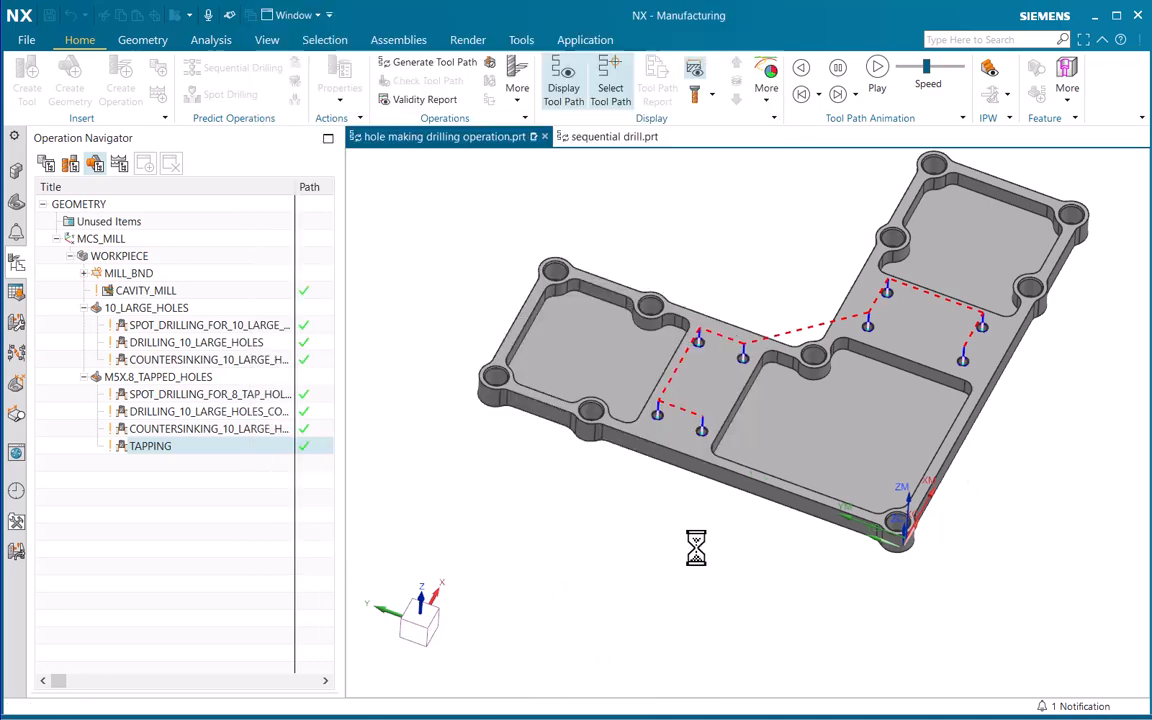
View the regenerated tapping tool path across the whole part and deselect the TAPPING operation
scroll(707, 237, "down", 2)
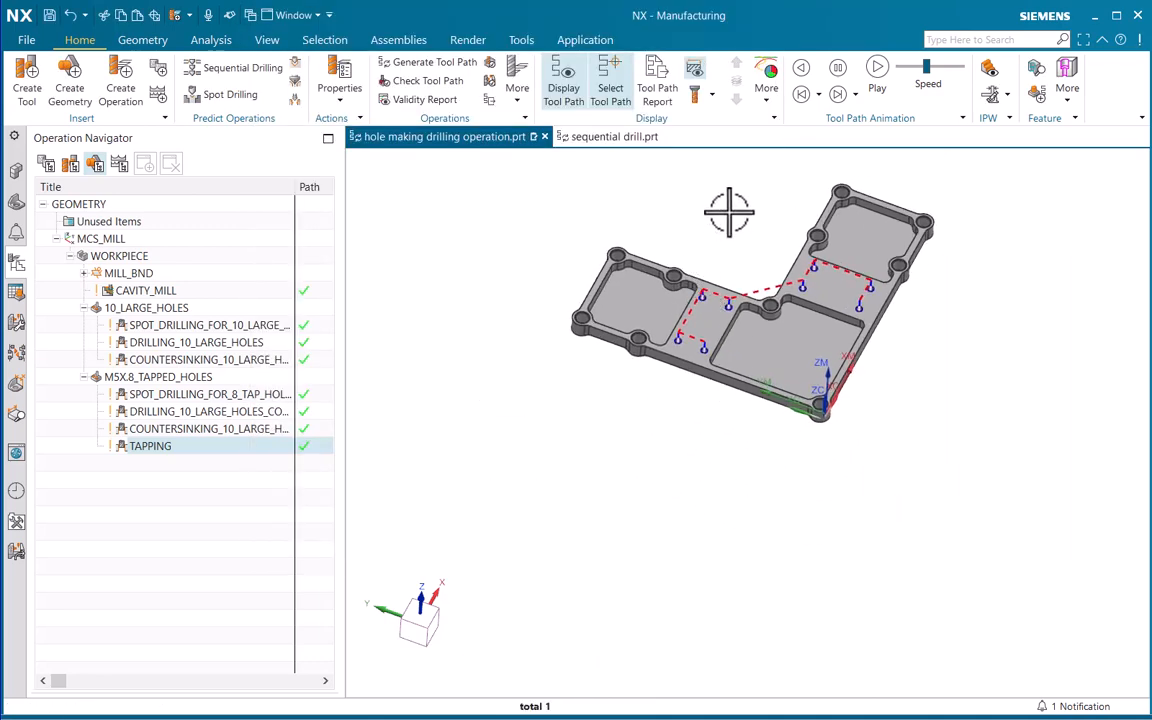
middle_click_drag(729, 211, 730, 331, "shift")
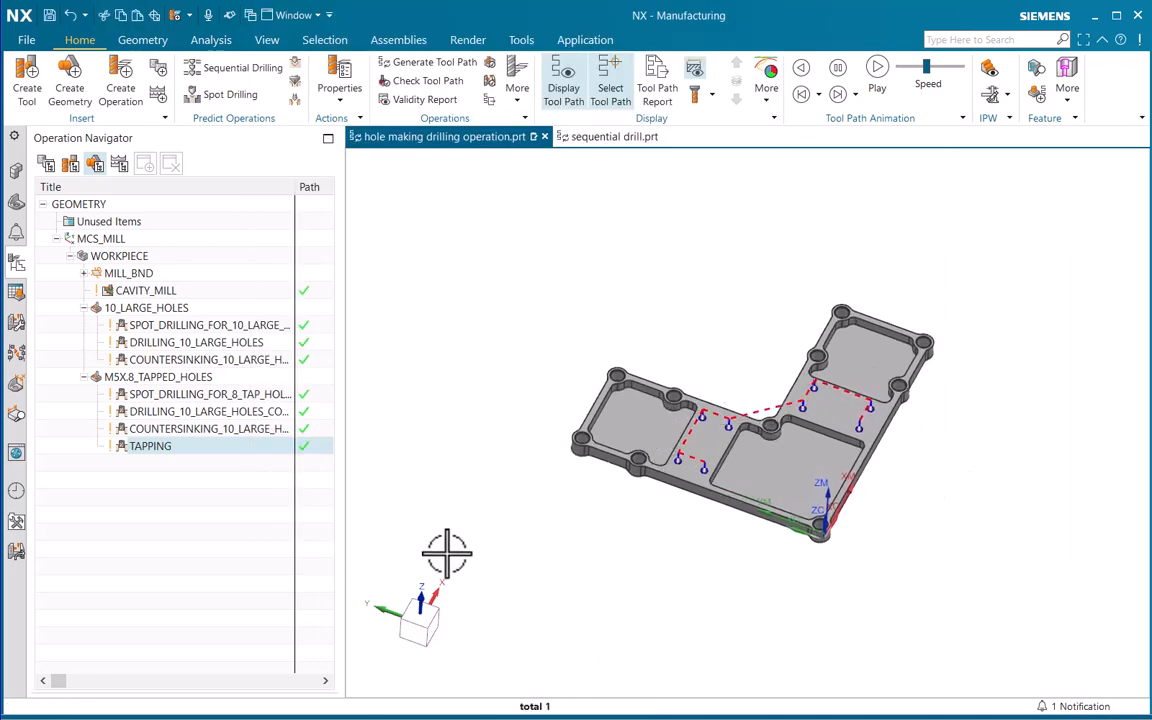
left_click(155, 510)
scroll(776, 398, "up", 3)
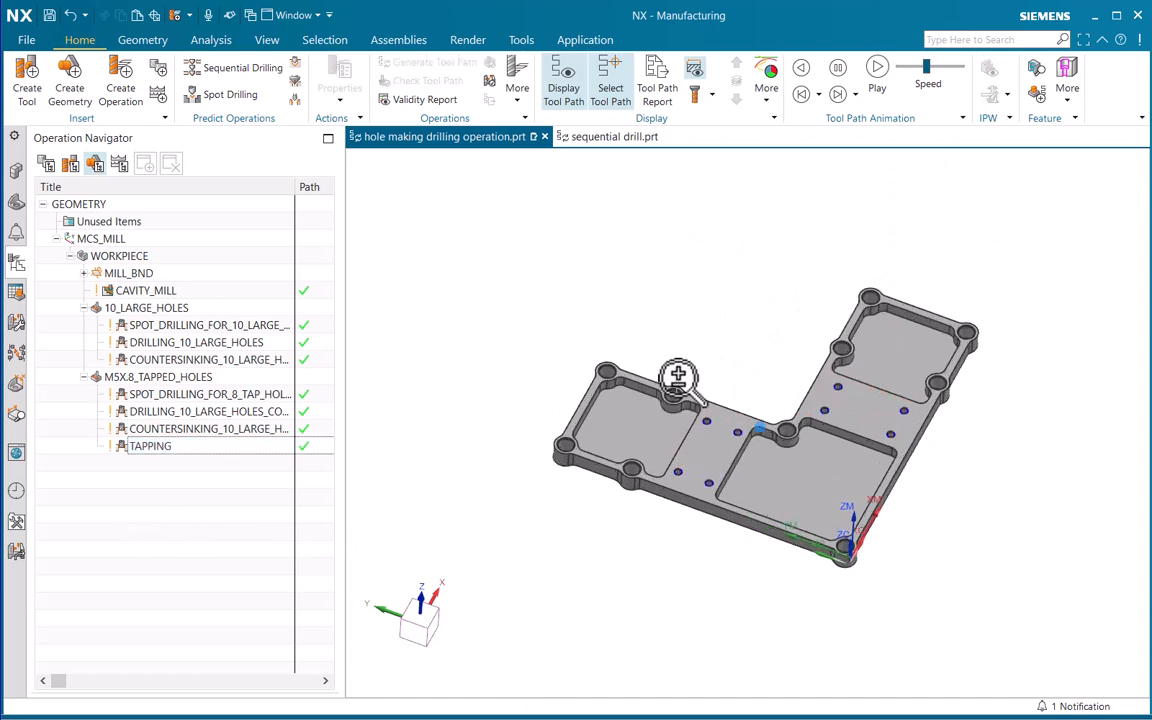
scroll(664, 321, "down", 1)
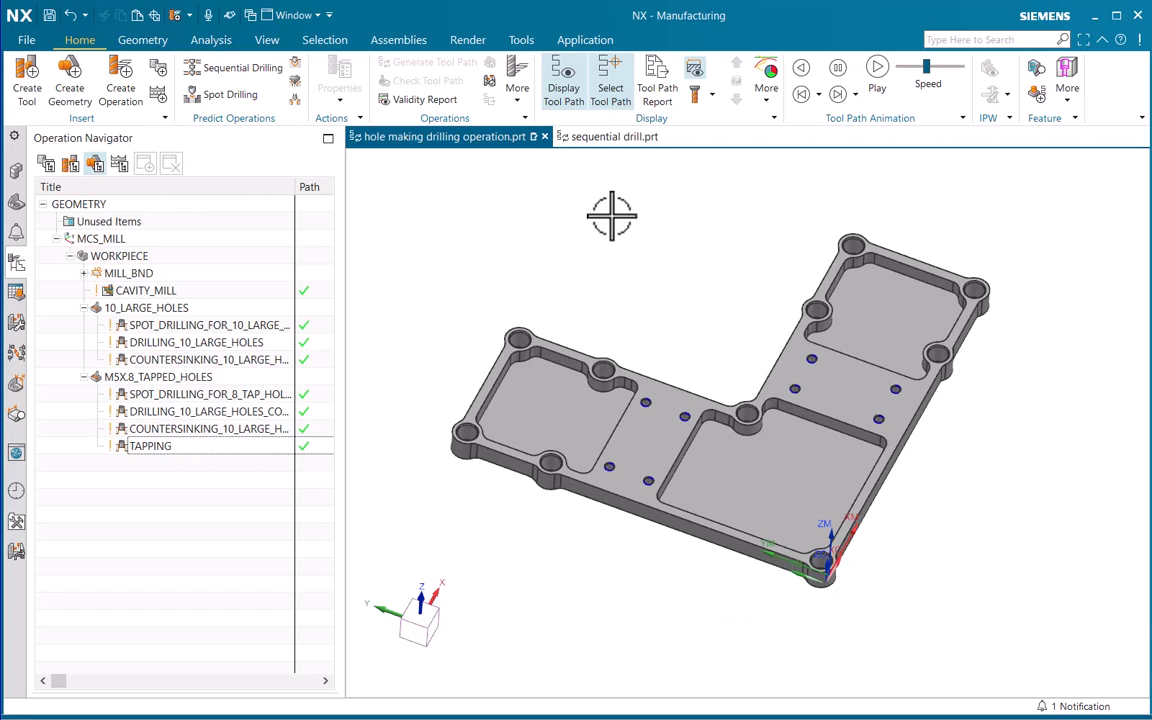
Switch to the sequential drill.prt part and examine the bosses and holes on its front face
left_click(605, 140)
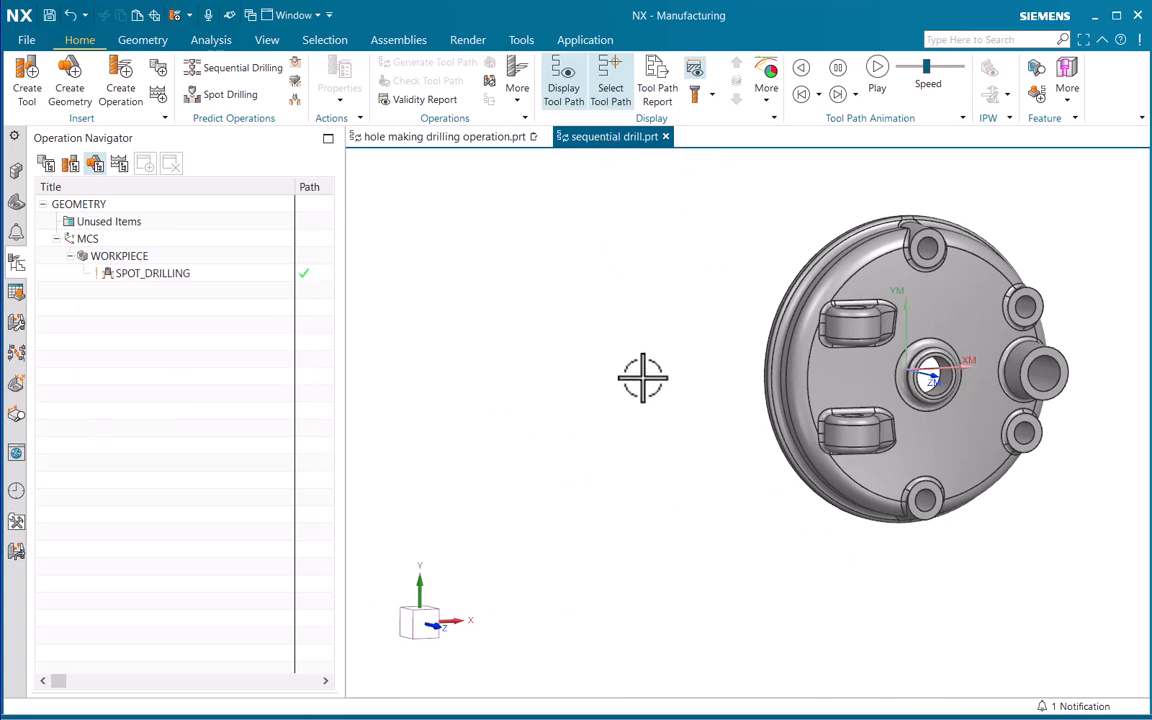
middle_click_drag(657, 270, 660, 320)
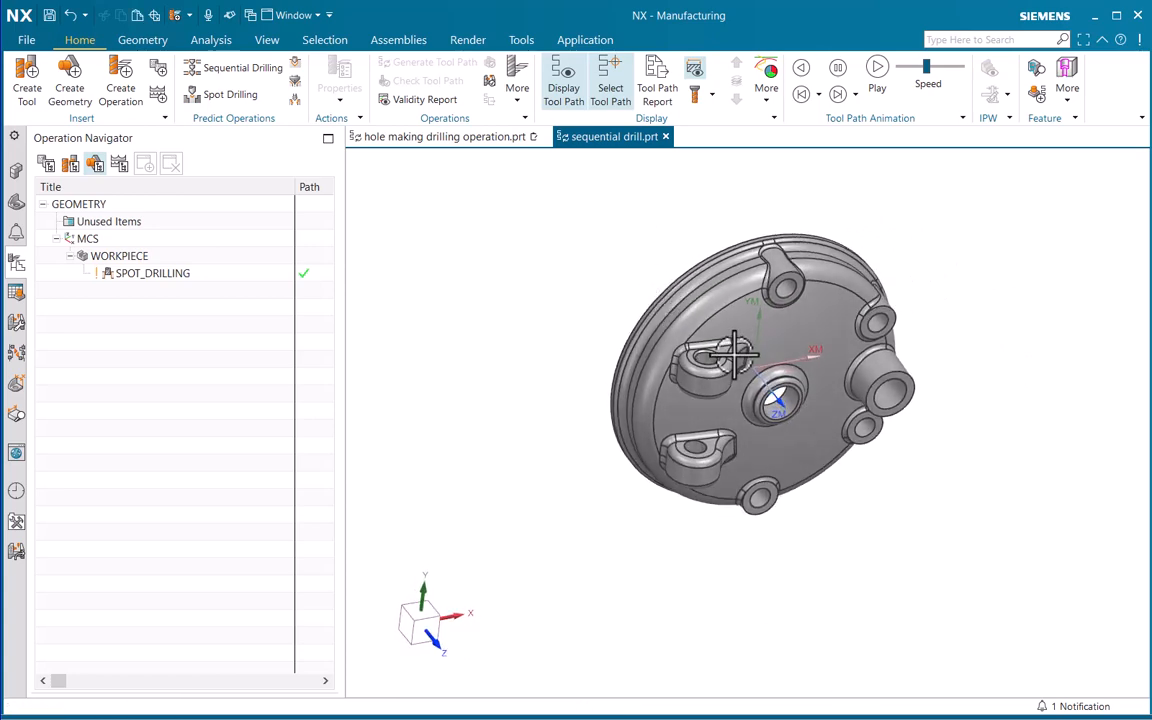
scroll(655, 335, "up", 3)
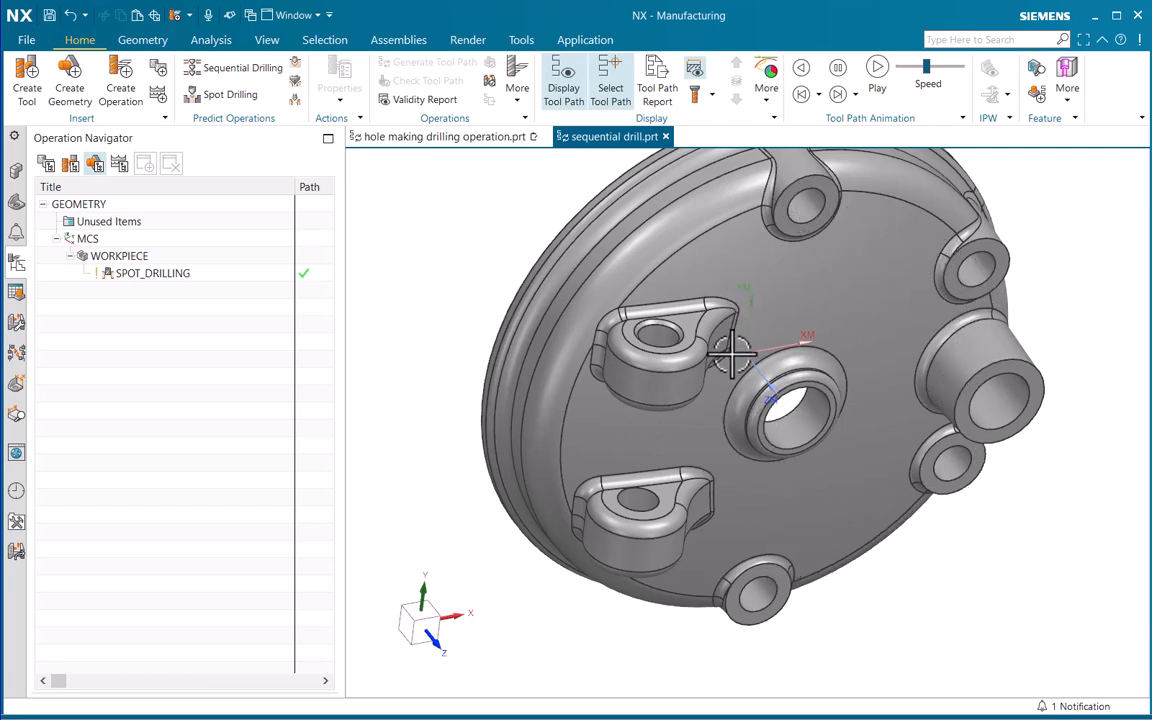
Expand the sequential drill part's machining features and highlight the SPOT_DRILLING feature to check which hole it covers
scroll(725, 263, "up", 3)
middle_click_drag(731, 264, 714, 314, "shift")
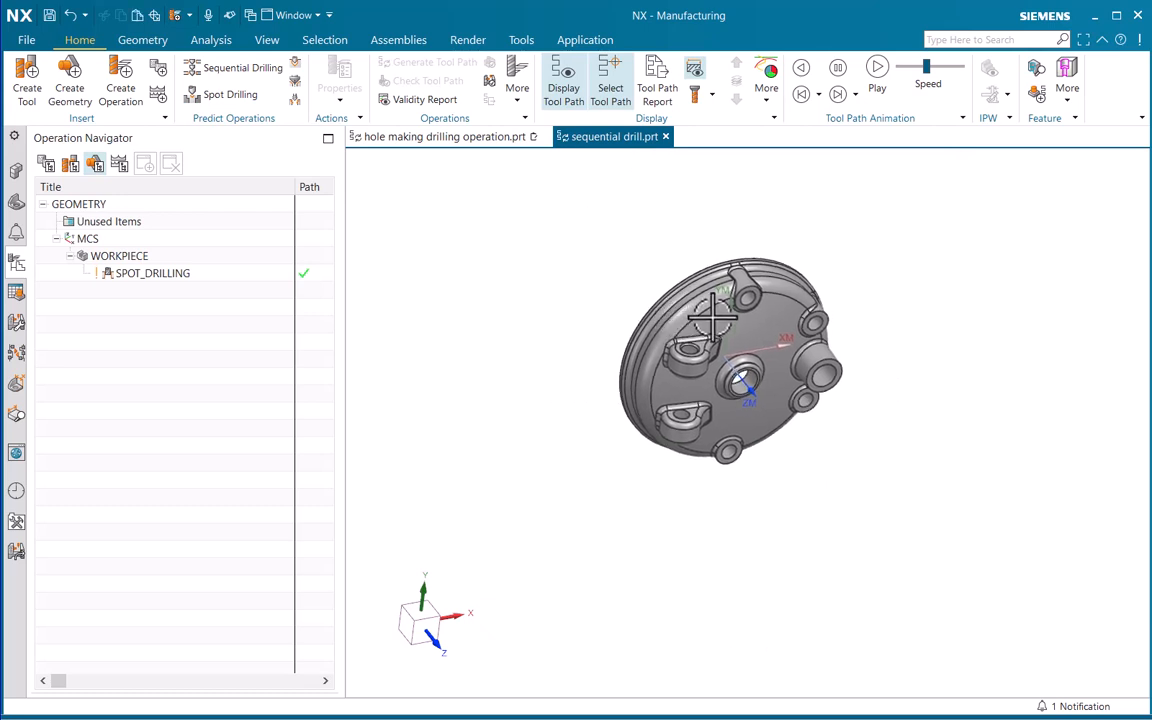
scroll(714, 314, "down", 3)
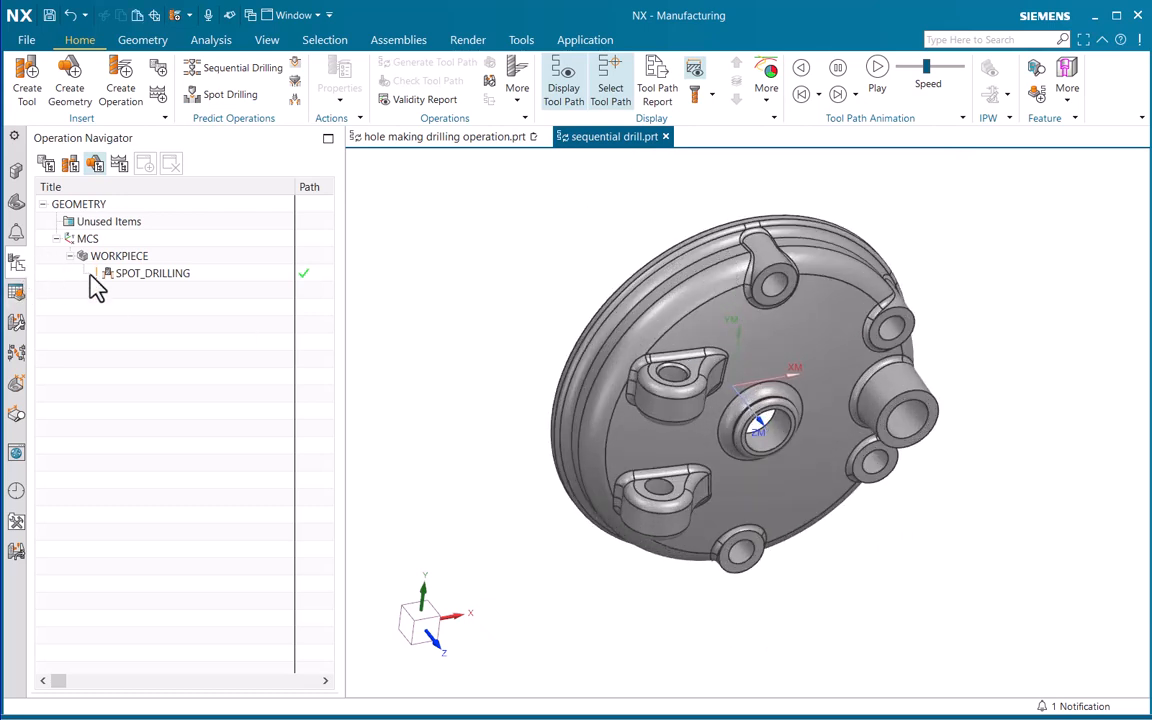
left_click(16, 292)
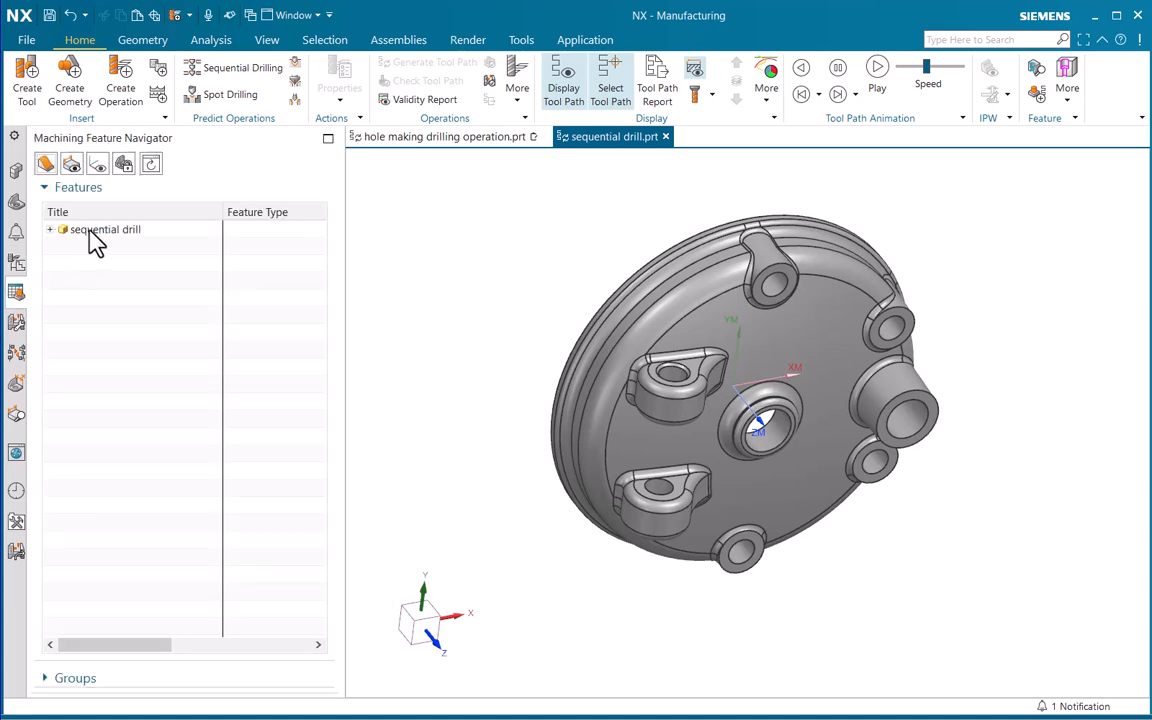
left_click(50, 230)
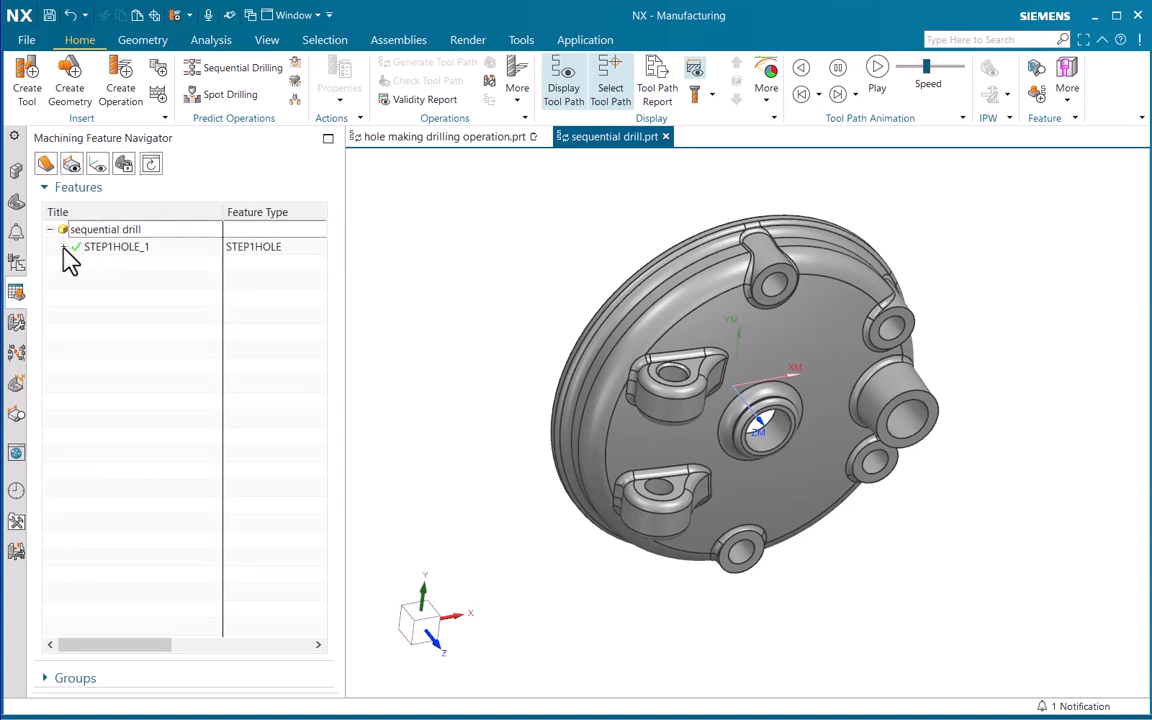
left_click(63, 247)
left_click(128, 264)
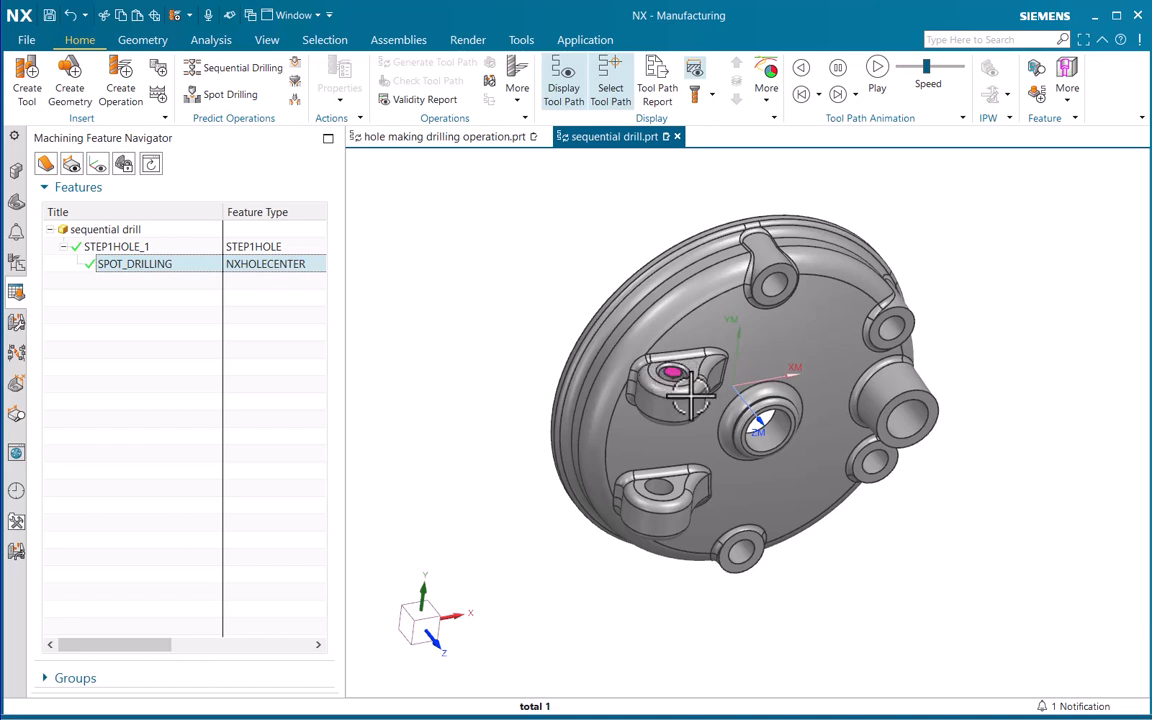
left_click(230, 364)
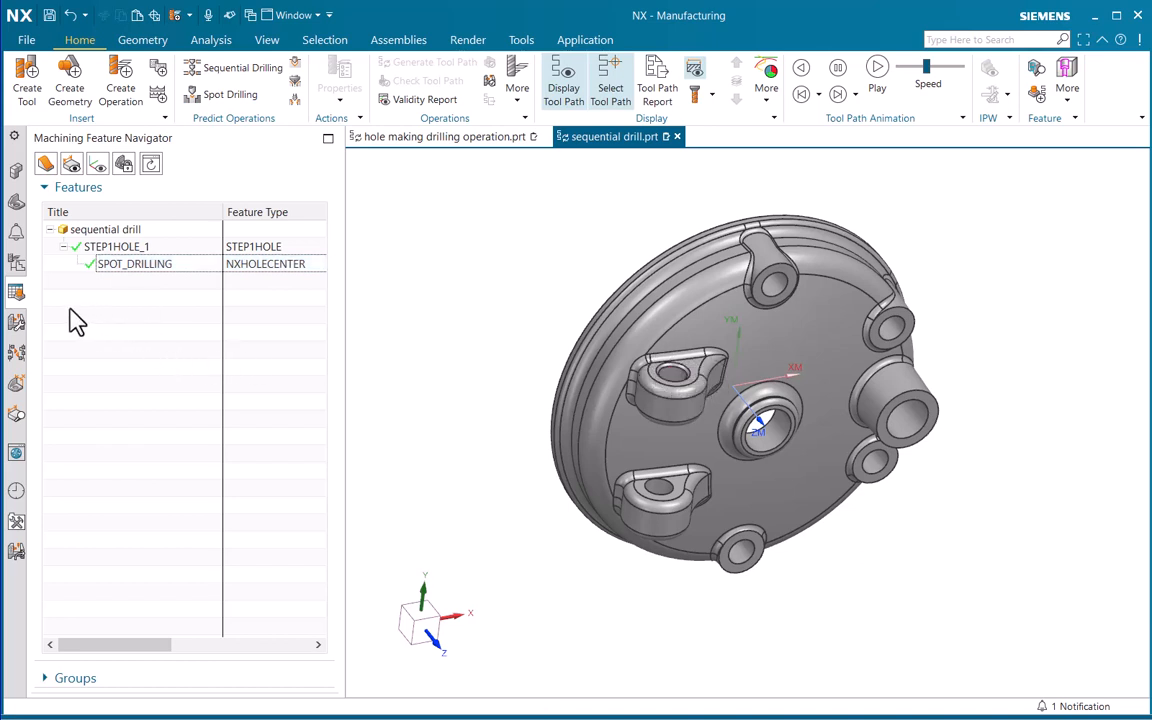
Run Find Features with Parametric Recognition on the workpiece, limiting the recognized feature types to STEPS
right_click(71, 311)
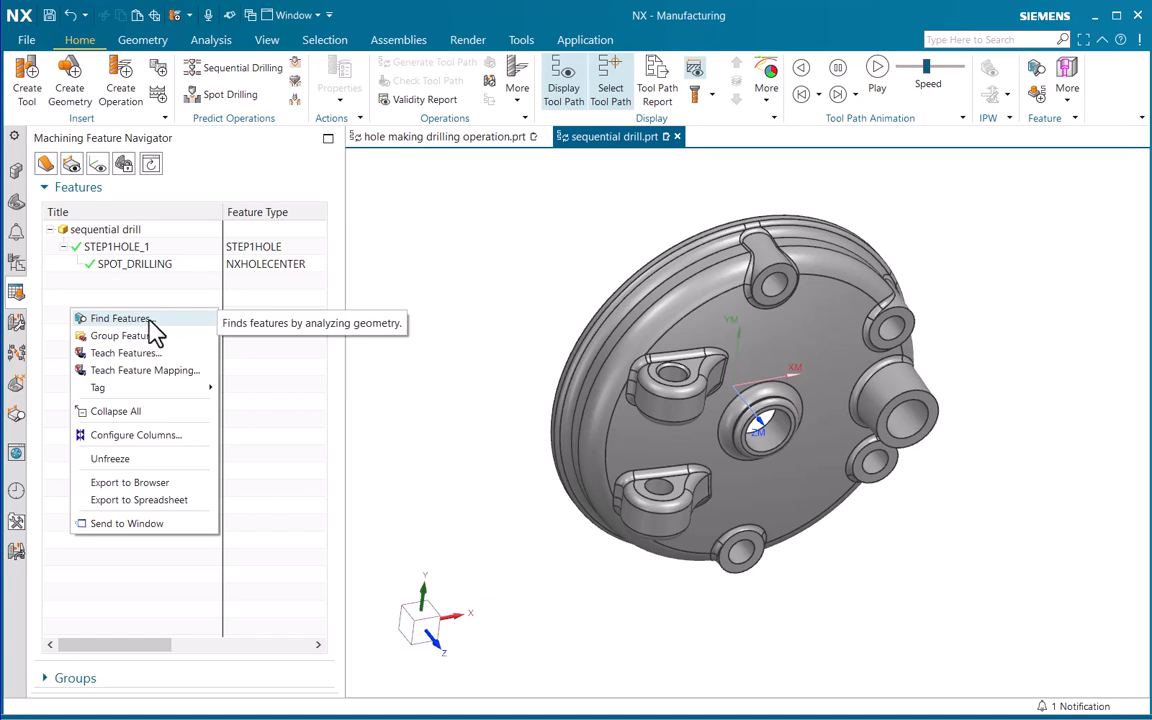
left_click(158, 320)
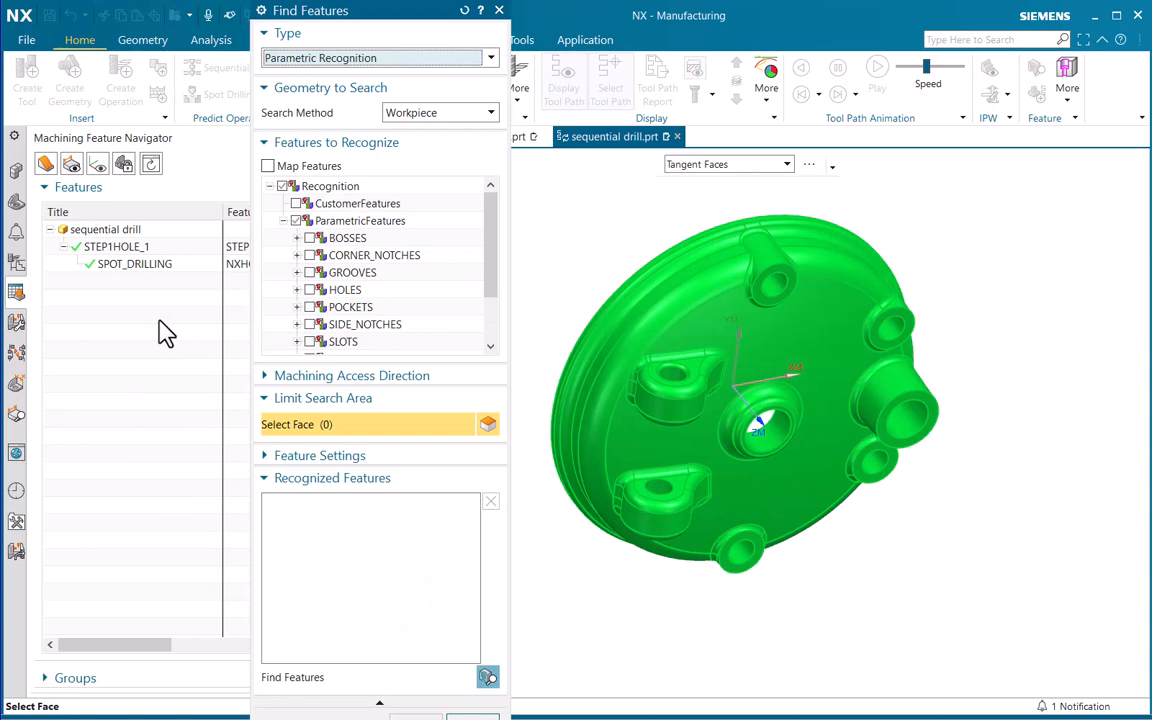
left_click(325, 58)
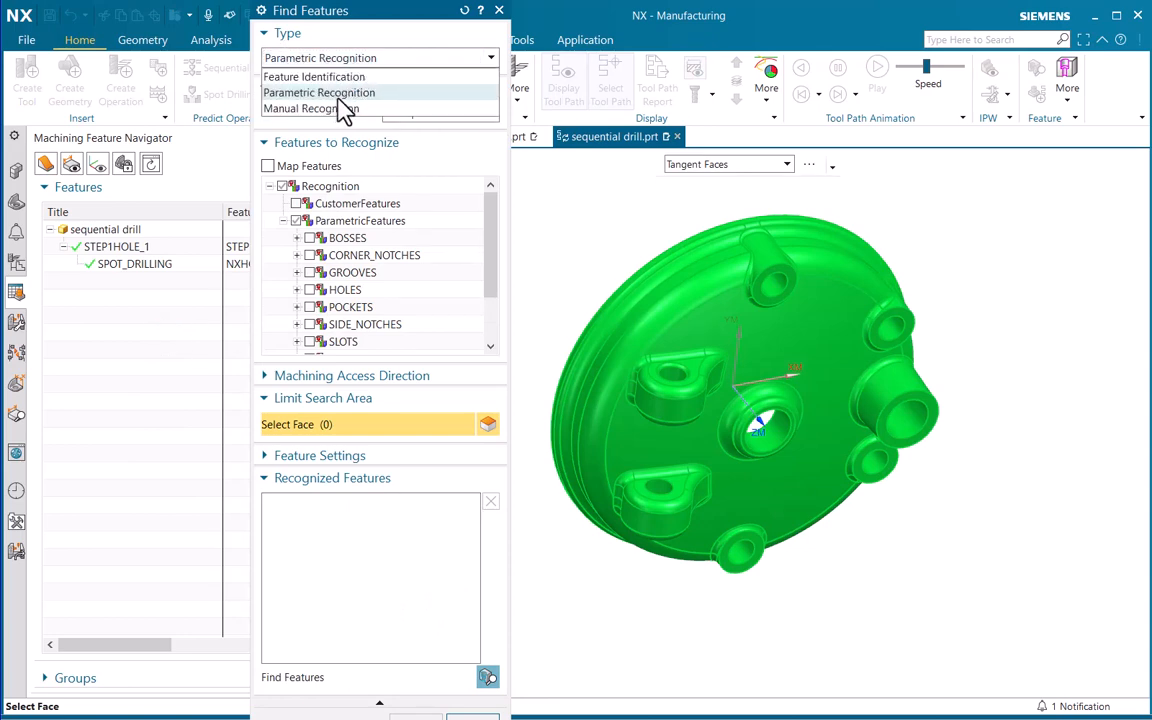
left_click(340, 95)
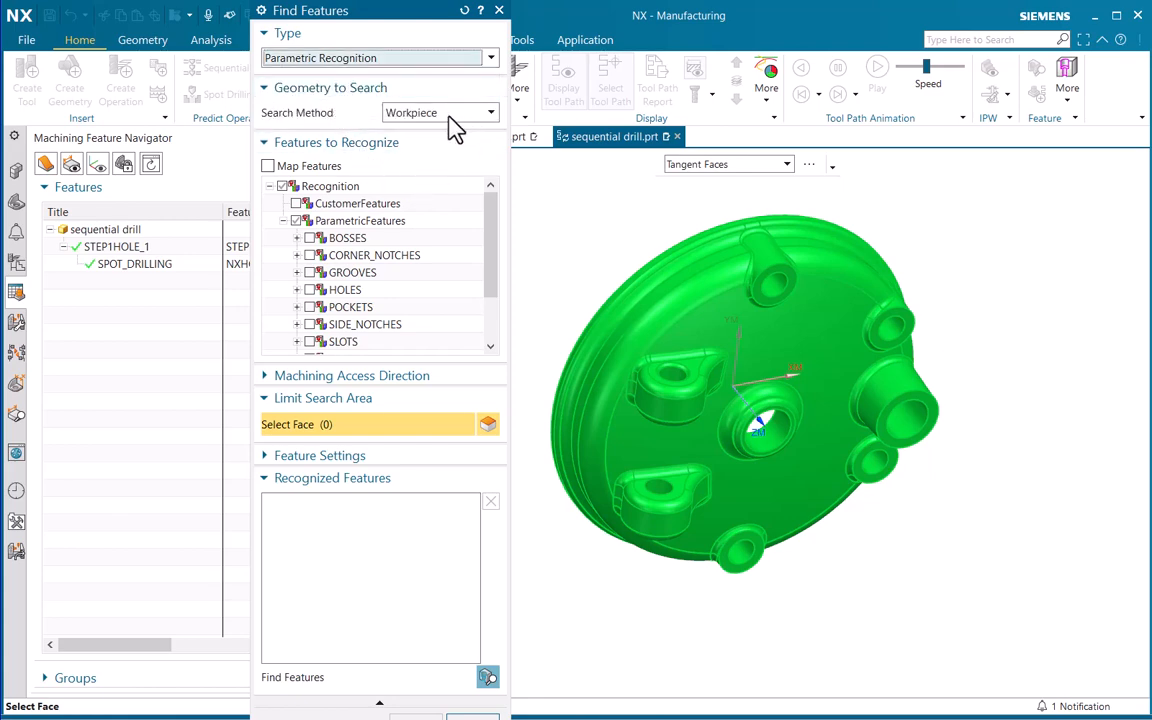
left_click(281, 186)
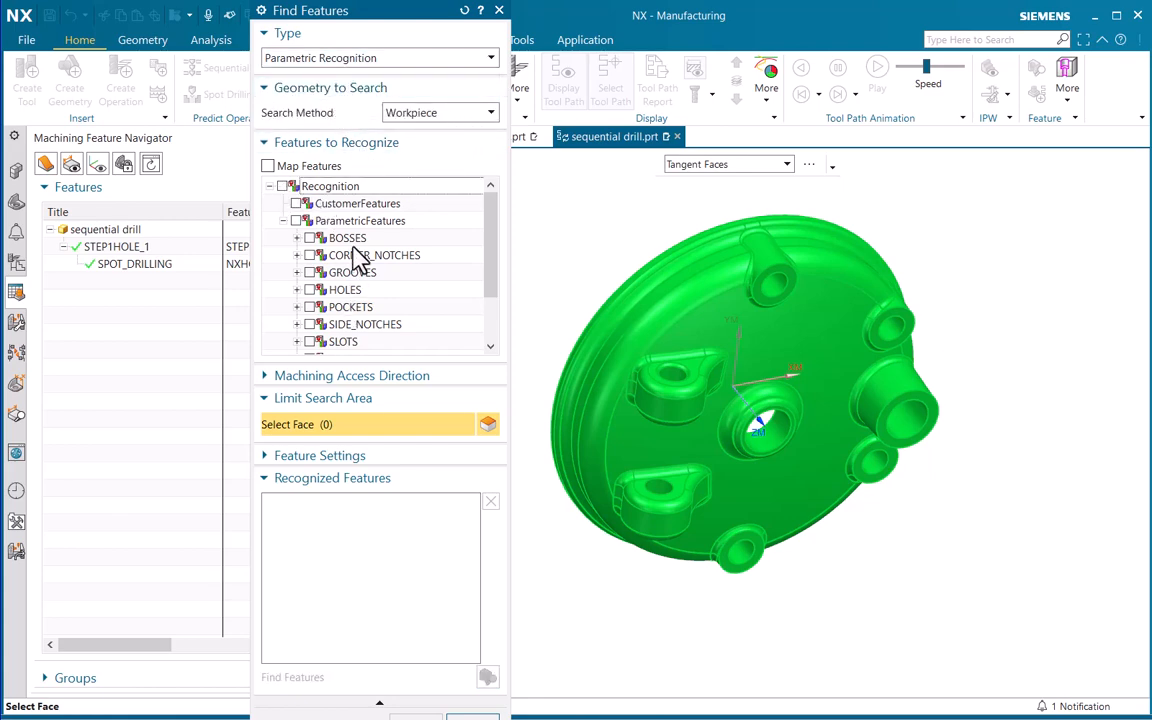
left_click_drag(488, 244, 495, 284)
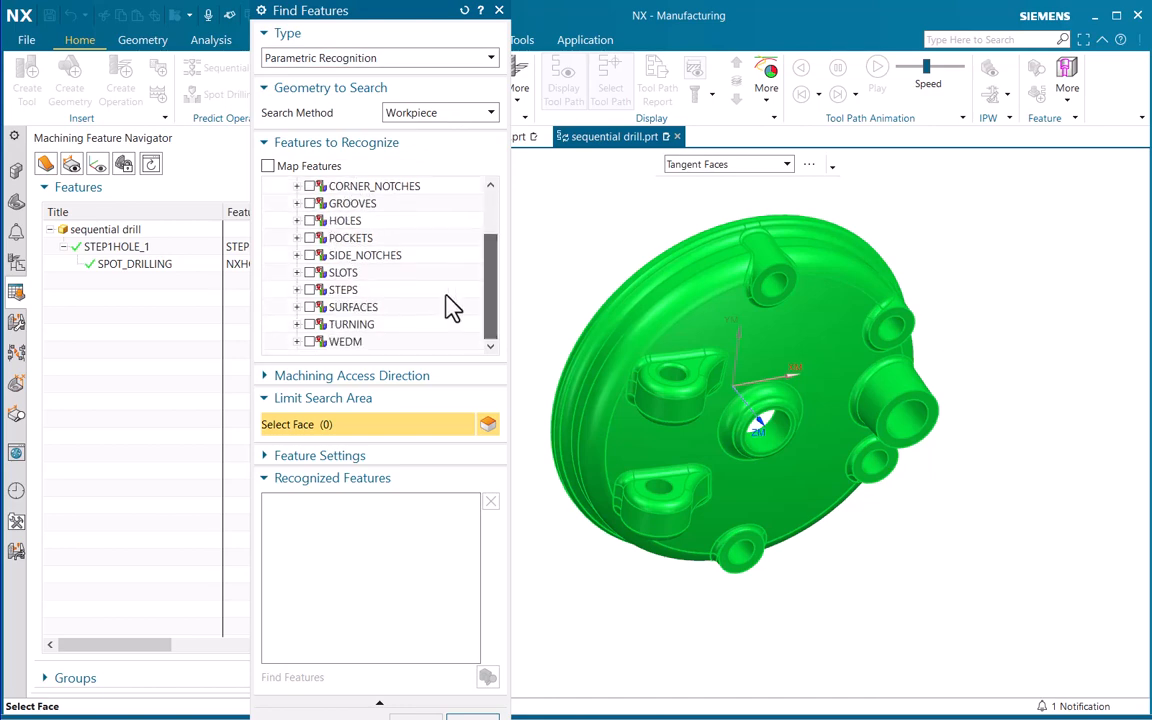
left_click(310, 290)
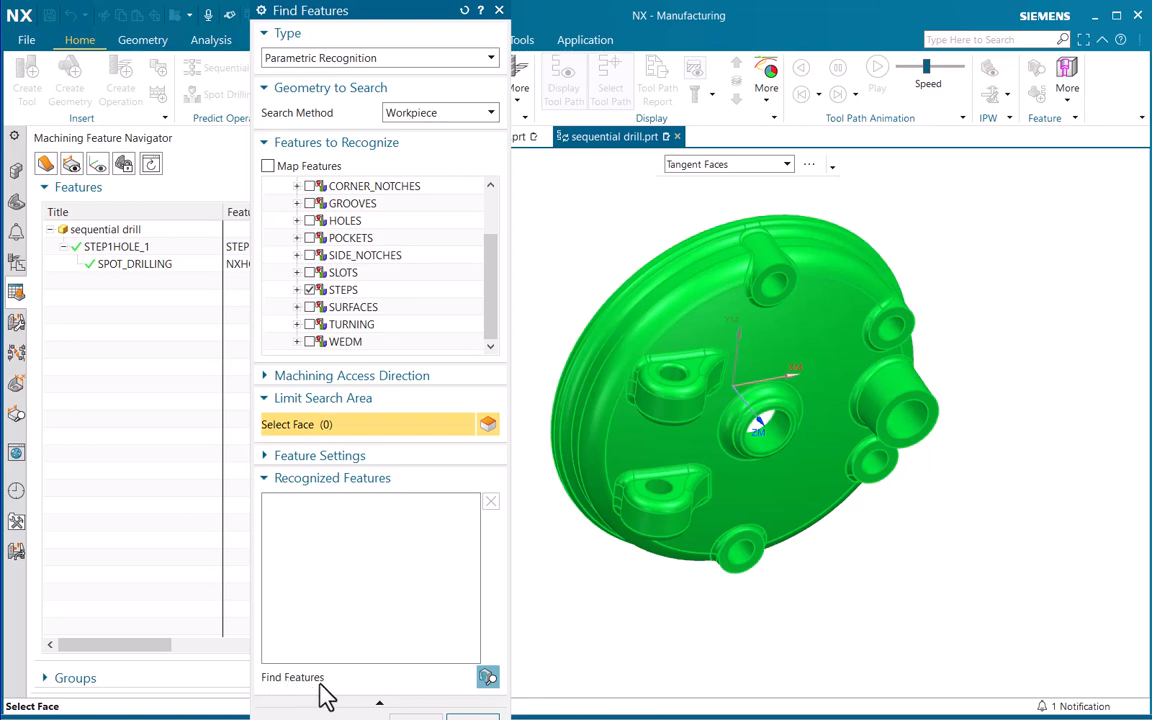
left_click(488, 678)
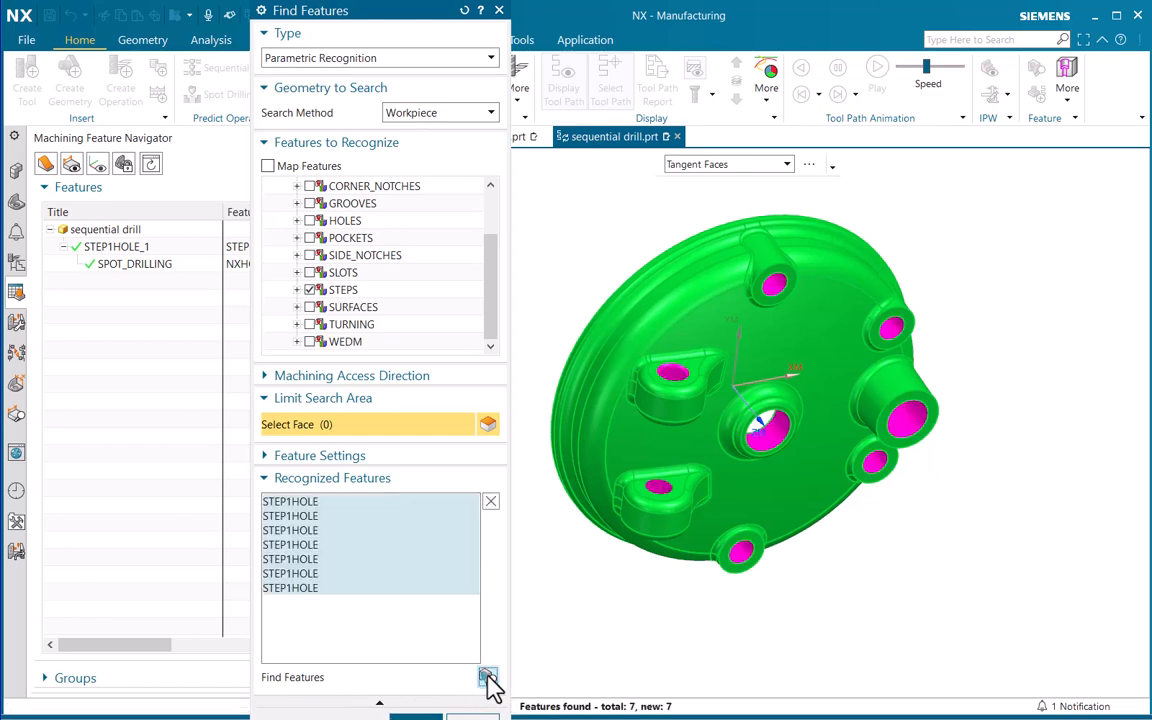
Highlight each recognized STEP1HOLE feature in turn to identify the one running through the two aligned lugs
left_click(298, 503)
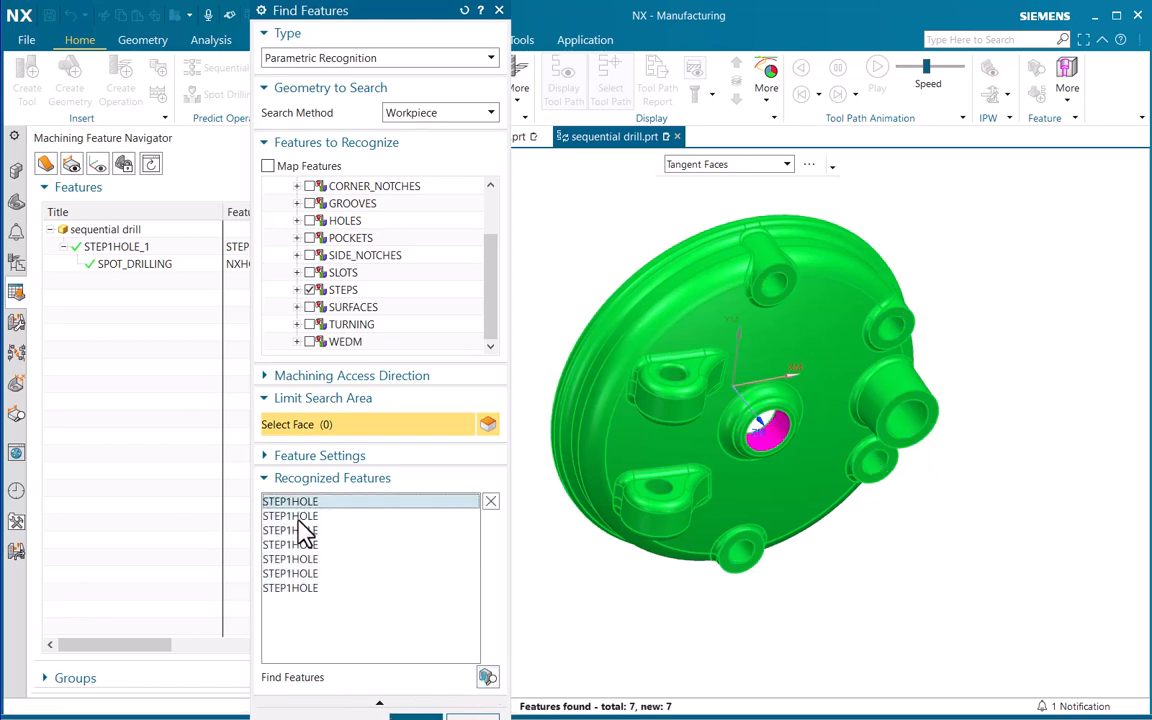
left_click(298, 518)
left_click(298, 530)
left_click(297, 544)
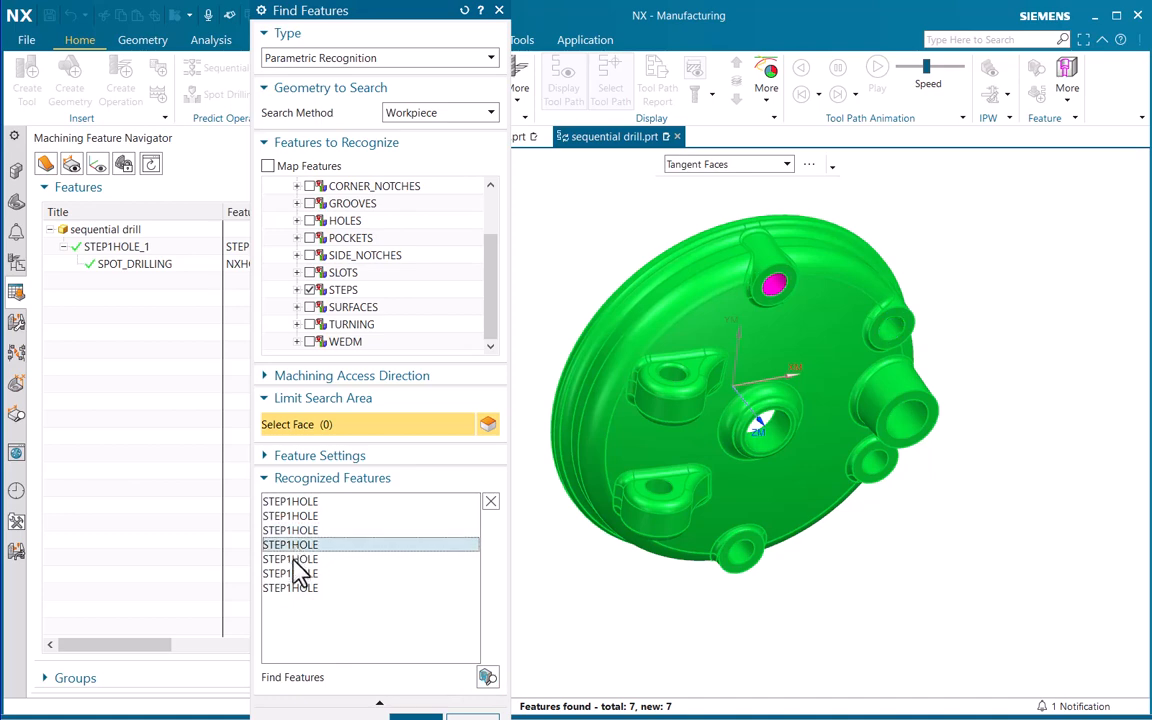
left_click(295, 559)
left_click(293, 573)
left_click(297, 588)
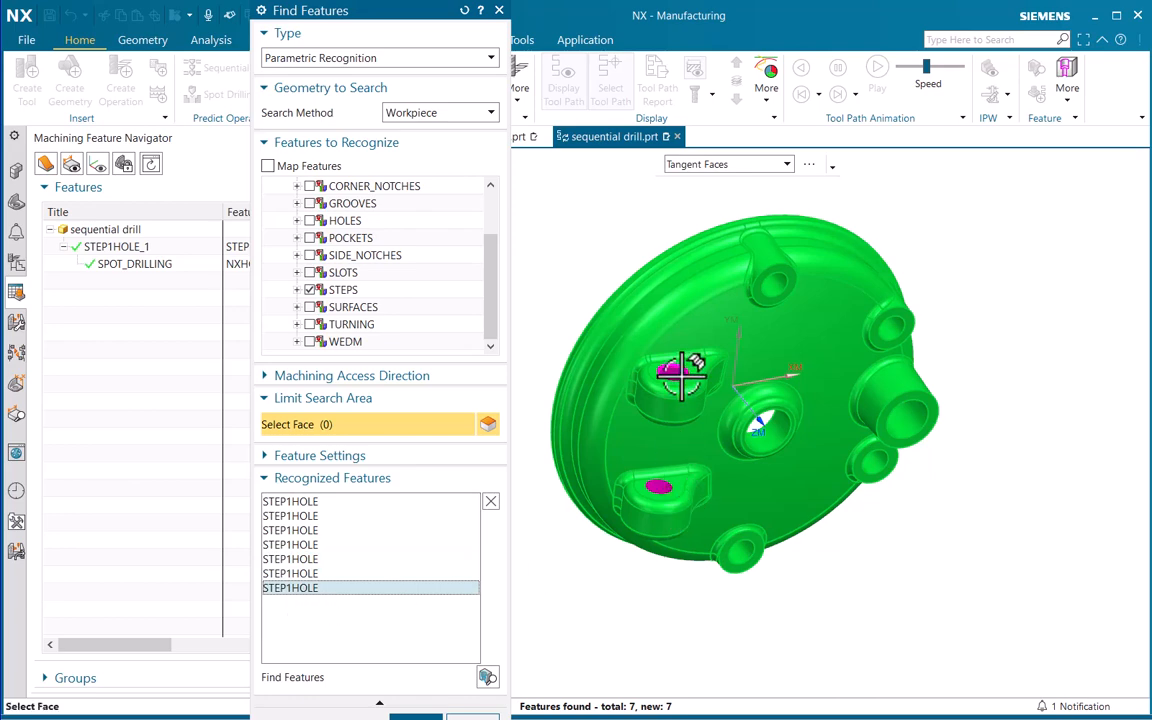
scroll(660, 350, "up", 3)
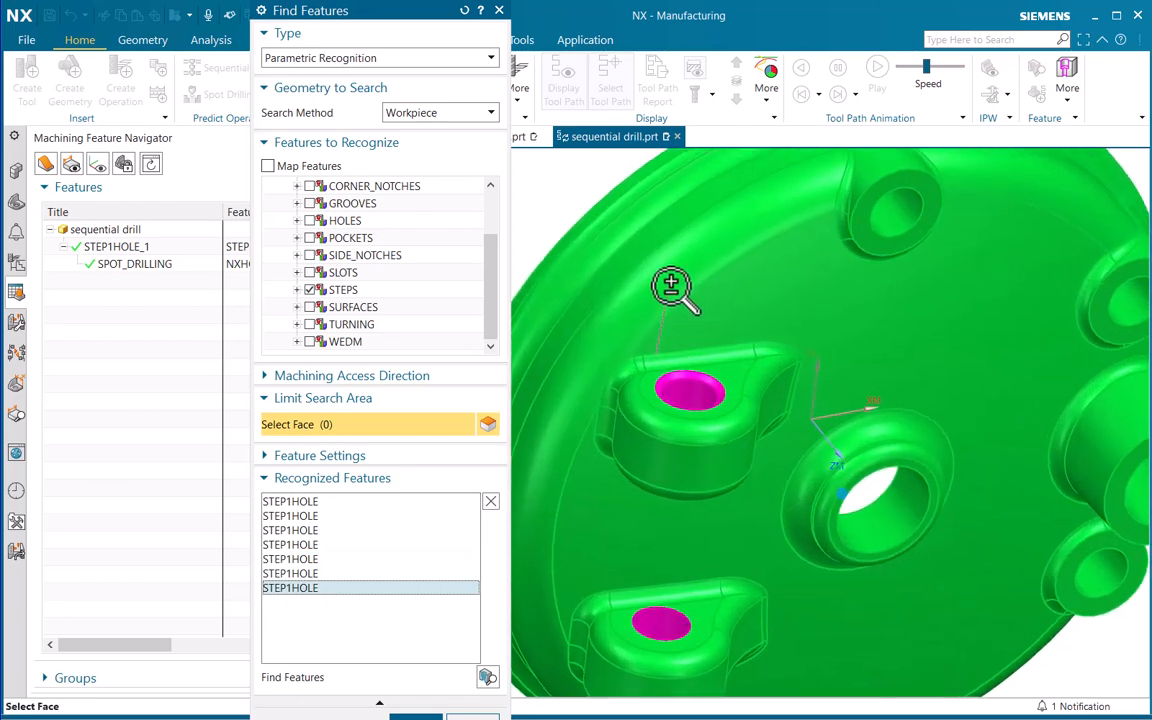
scroll(674, 329, "down", 4)
Remove all recognized STEP1HOLE features except the one through the two lugs, and accept the result
left_click(313, 502)
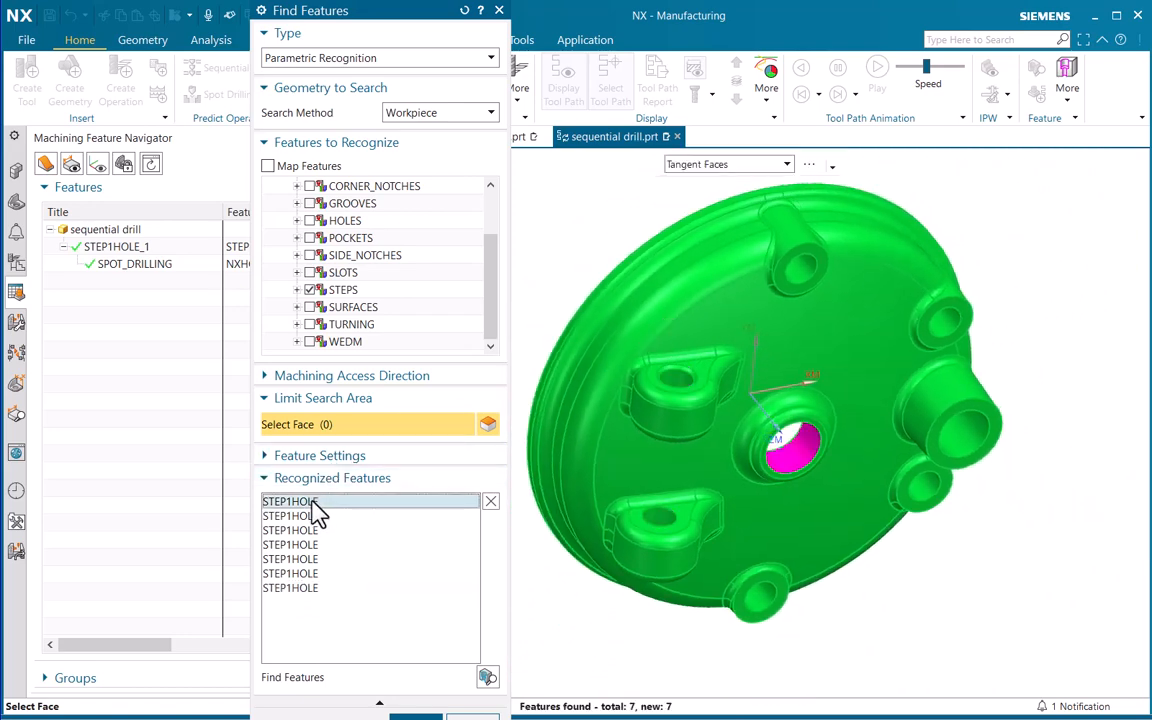
left_click(308, 575, "shift")
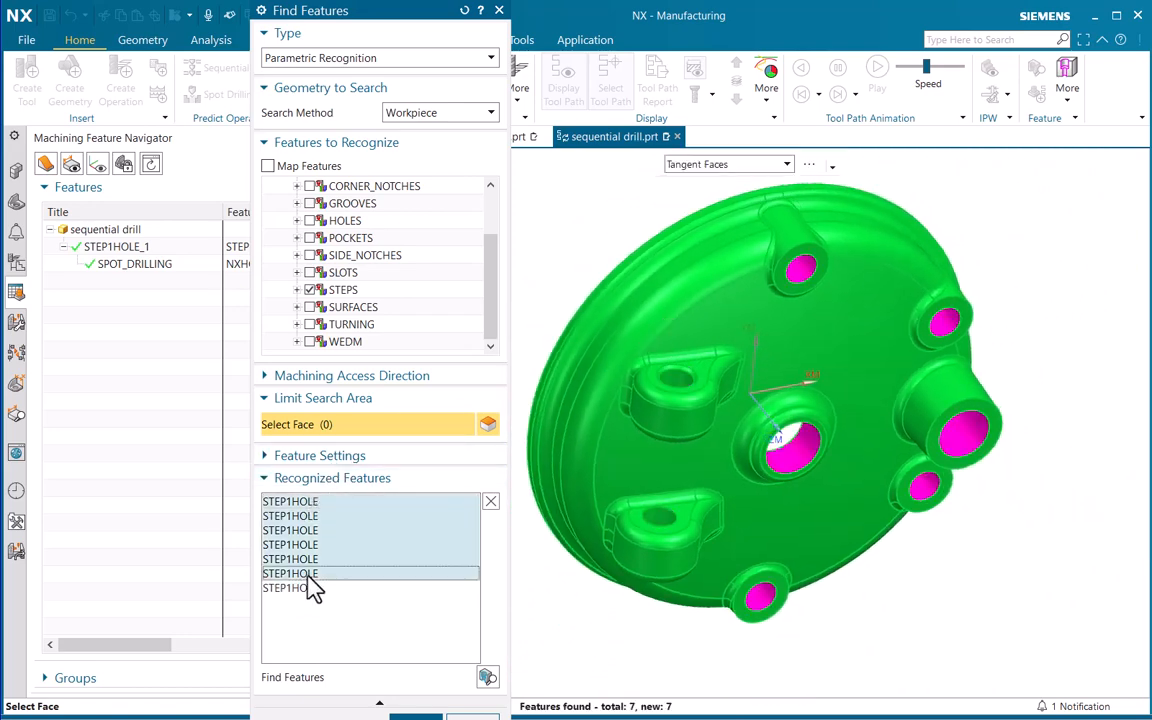
left_click(491, 502)
left_click(300, 502)
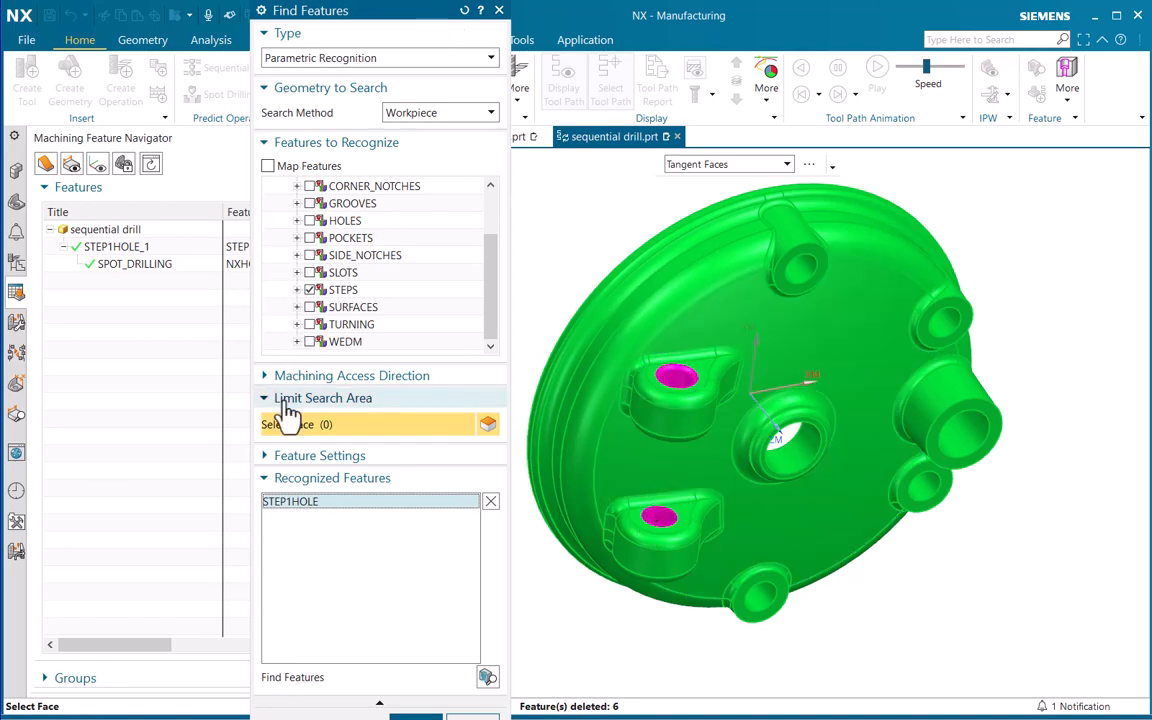
left_click(268, 478)
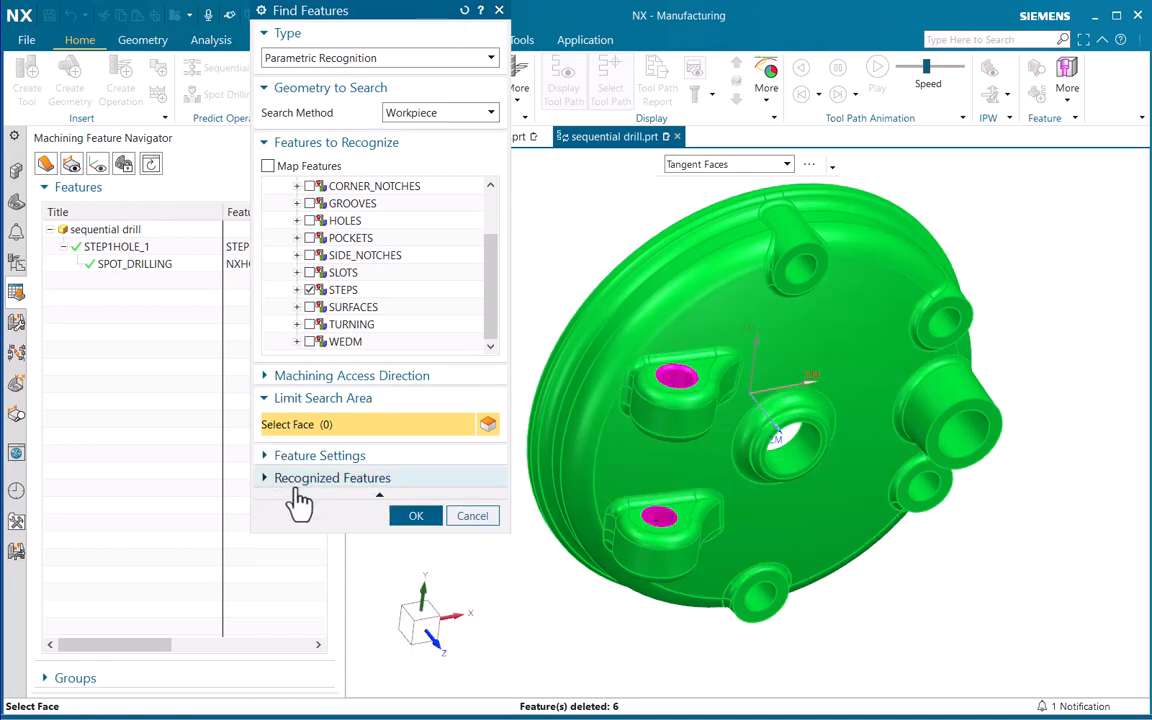
left_click(413, 517)
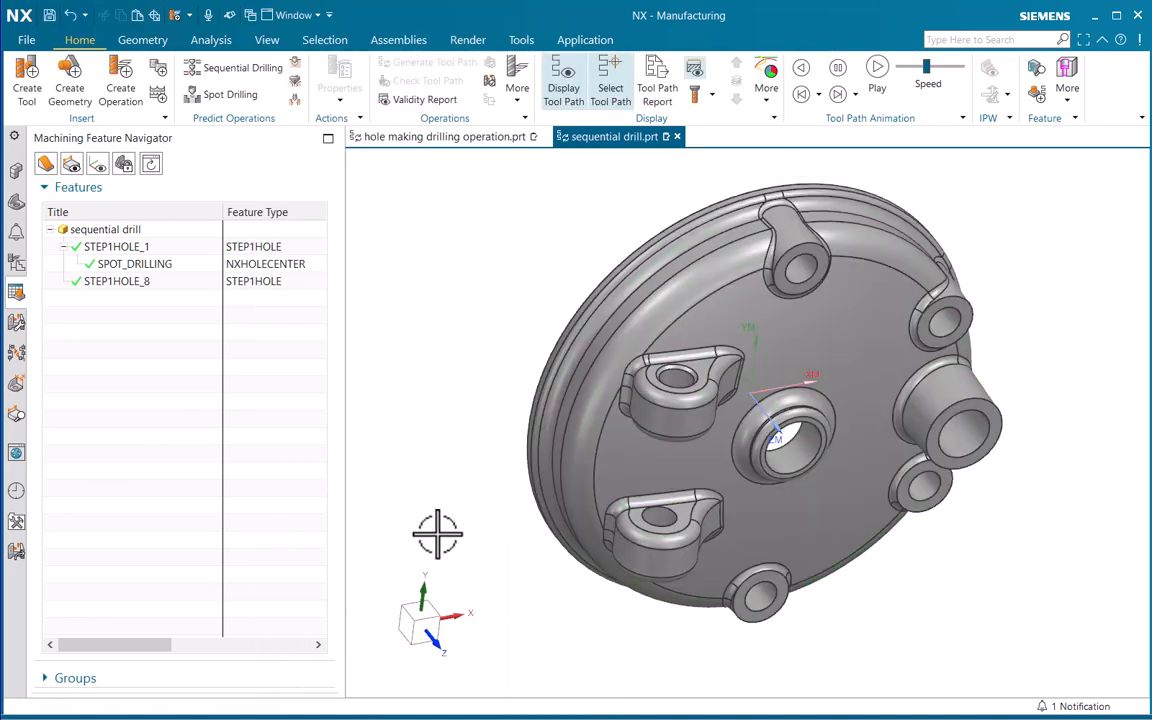
Highlight the STEP1HOLE_8 feature on the part and check the operation list for a matching geometry group
left_click(116, 284)
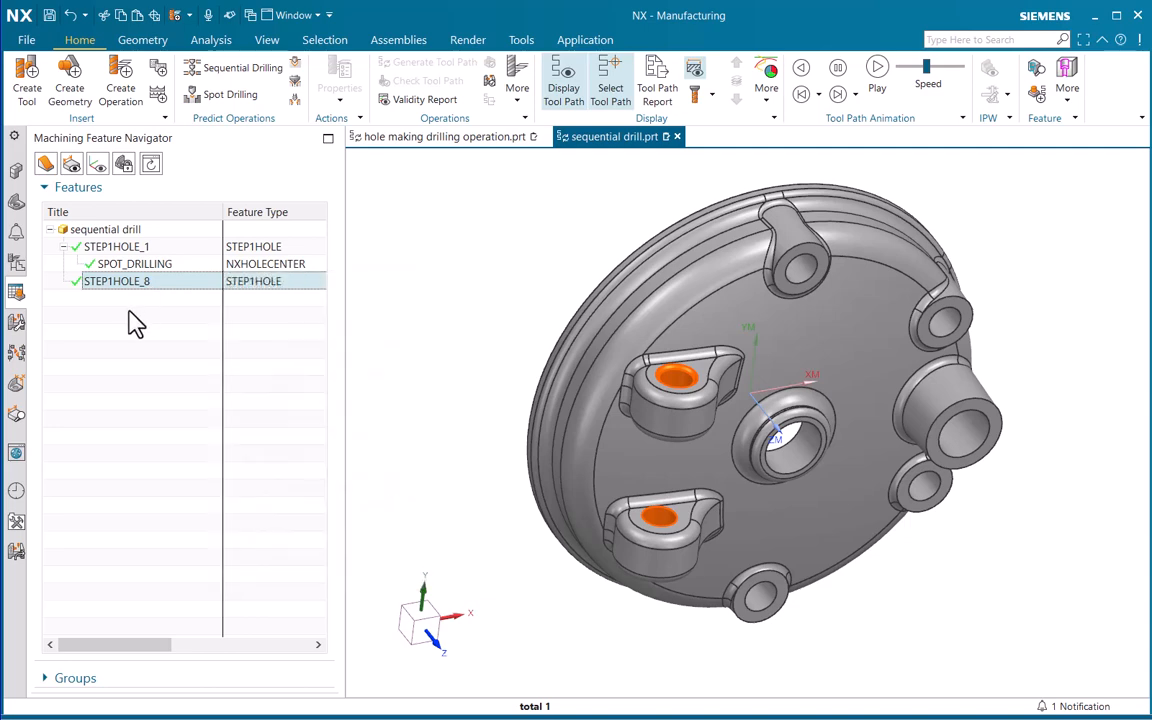
left_click(15, 260)
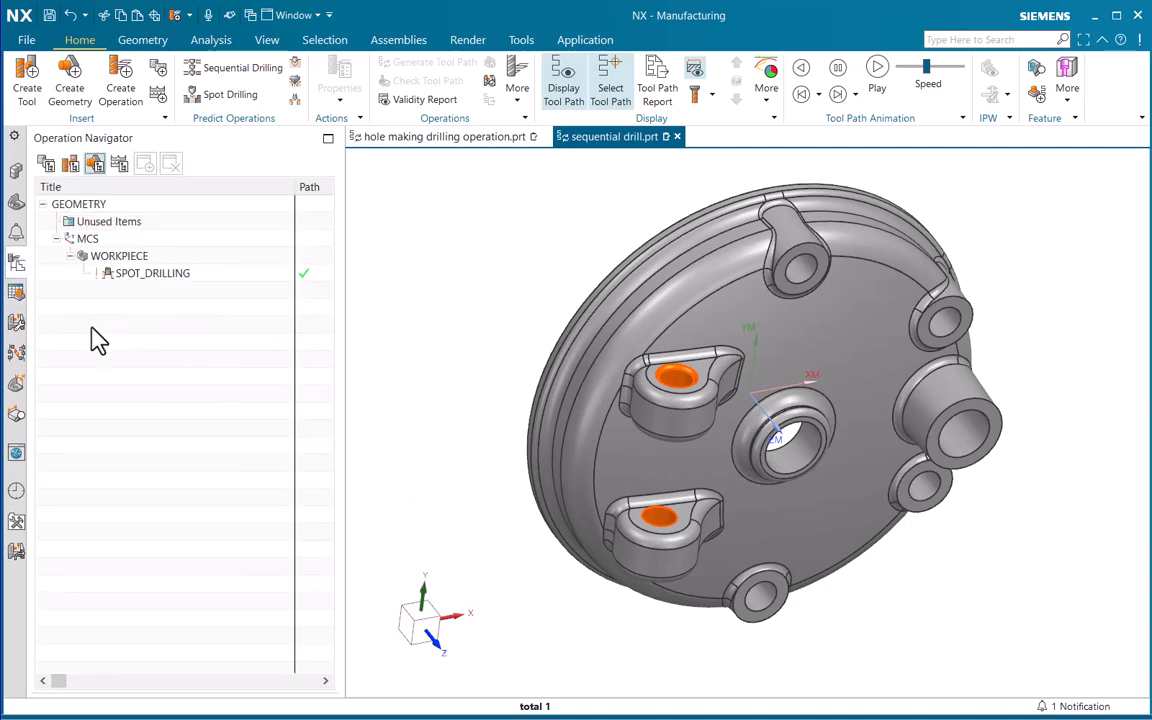
left_click(15, 291)
left_click(113, 305)
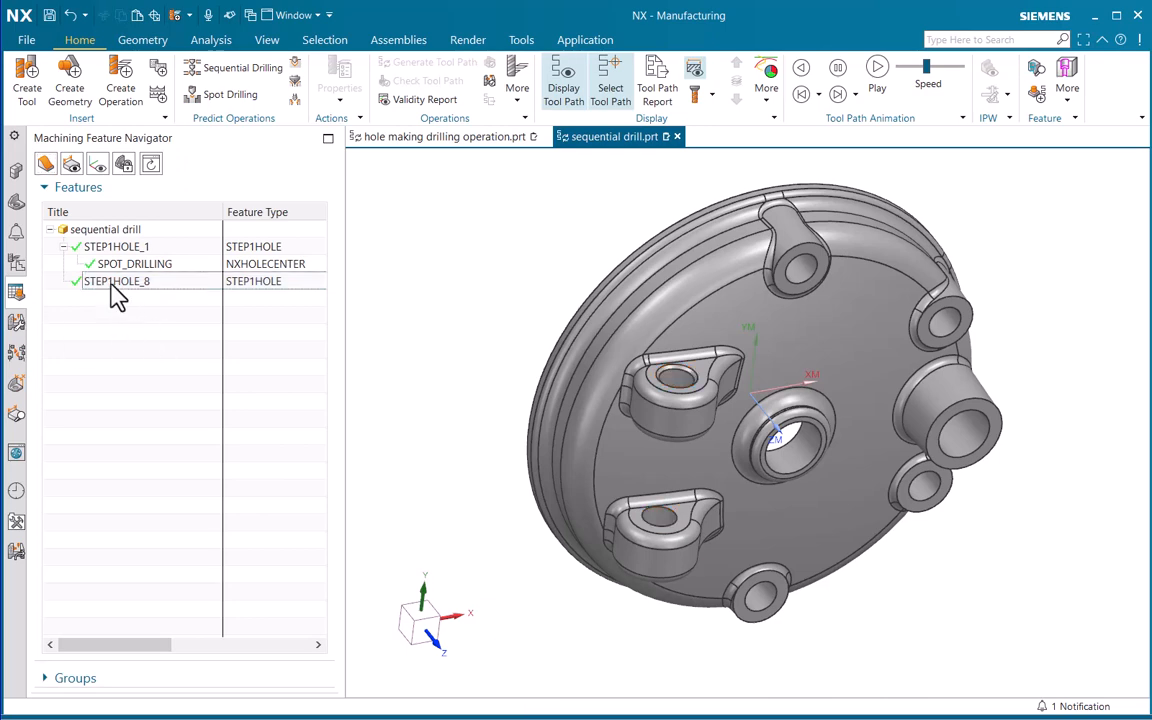
Create a feature group from the STEP1HOLE_8 feature using the STEP1HOLE feature type and predefined identical attributes
left_click(114, 284)
right_click(121, 284)
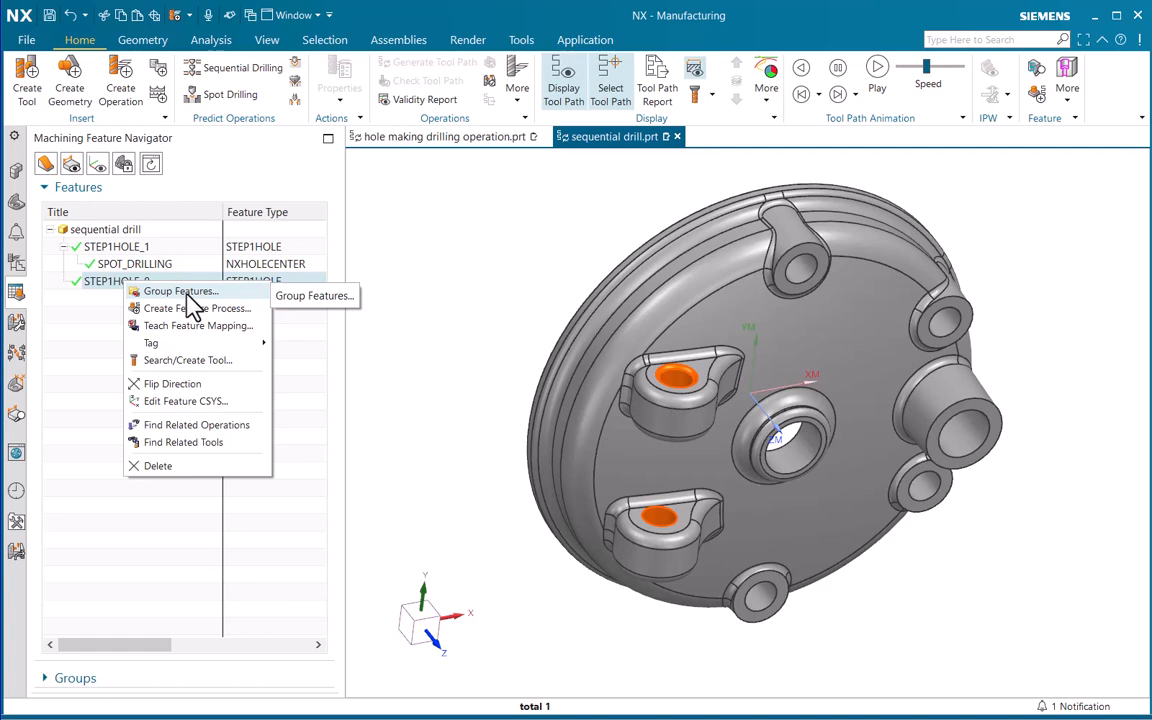
left_click(188, 292)
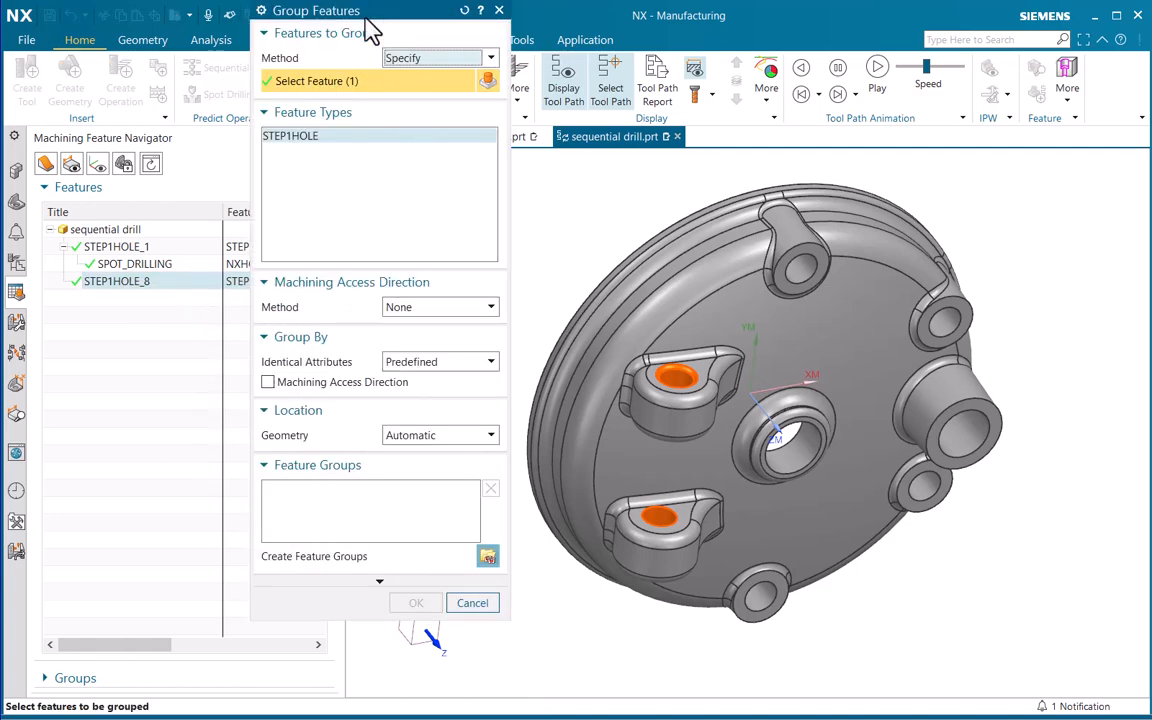
left_click_drag(364, 19, 284, 90)
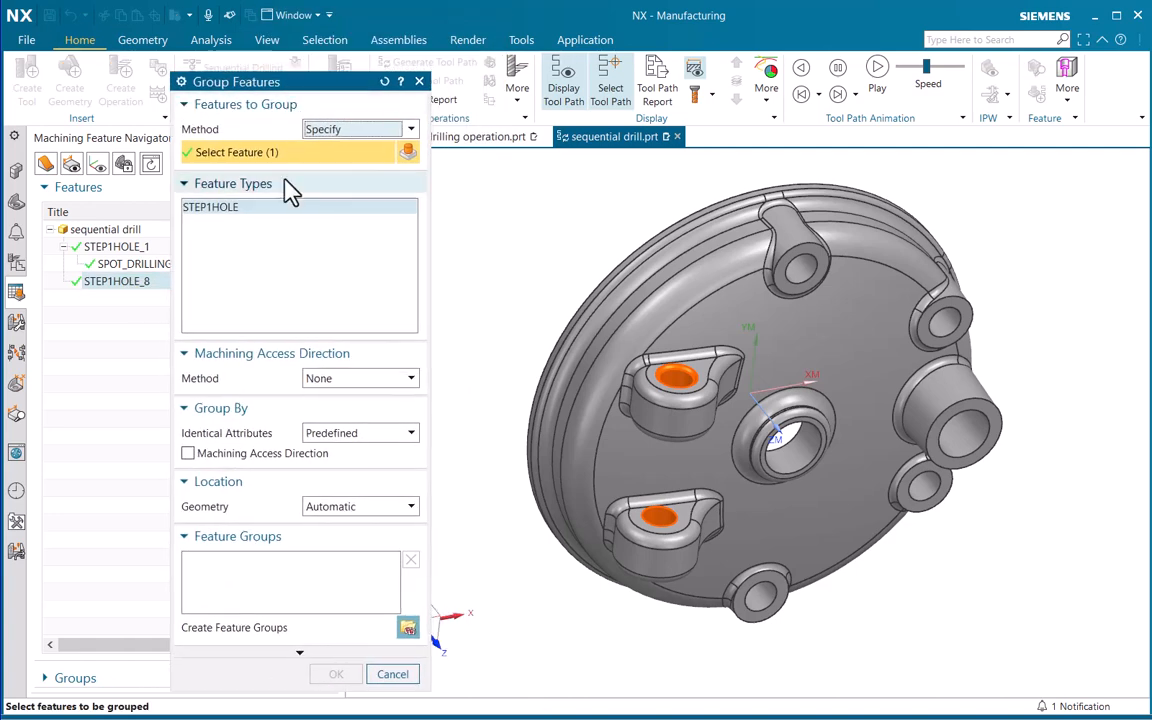
left_click(207, 212)
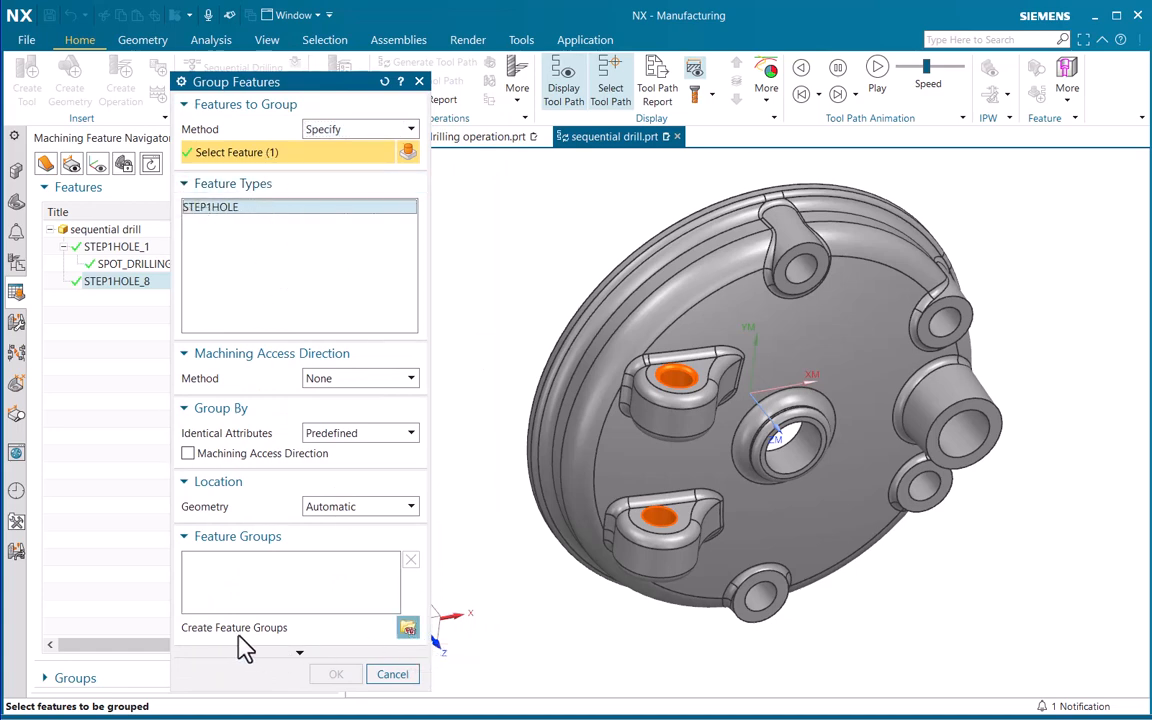
left_click(408, 629)
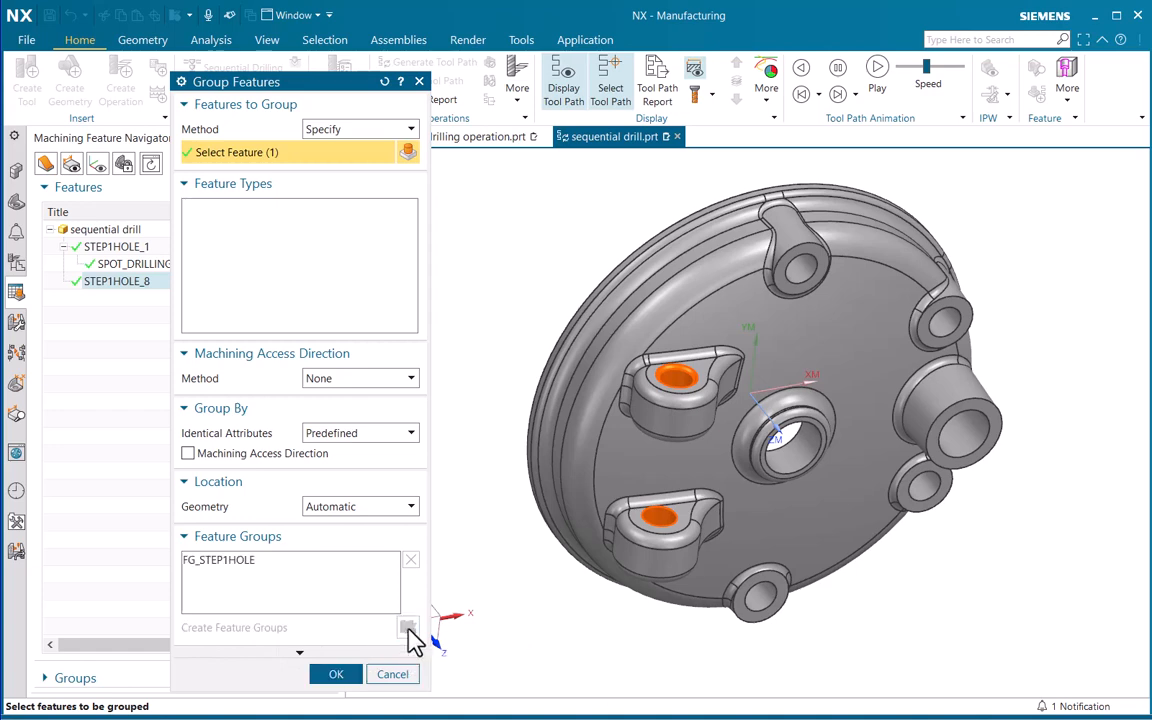
left_click(334, 677)
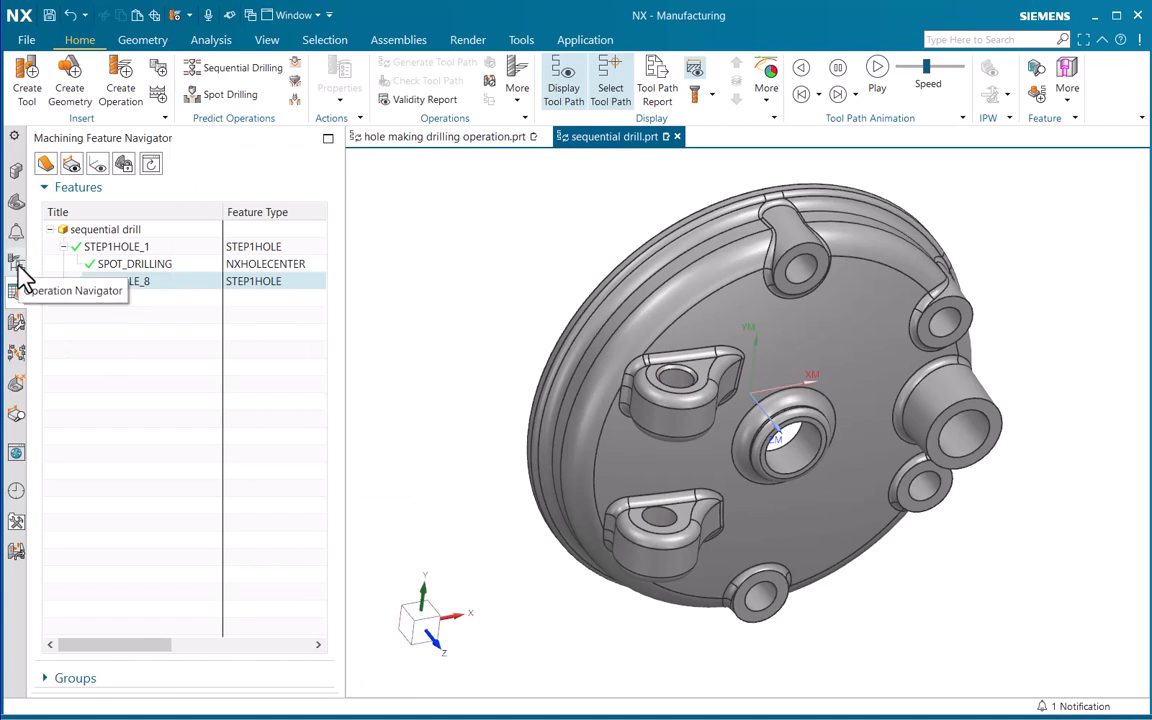
Highlight the FG_STEP1HOLE group under WORKPIECE in the operation list to check its holes, and clear the selection
left_click(18, 266)
left_click(125, 290)
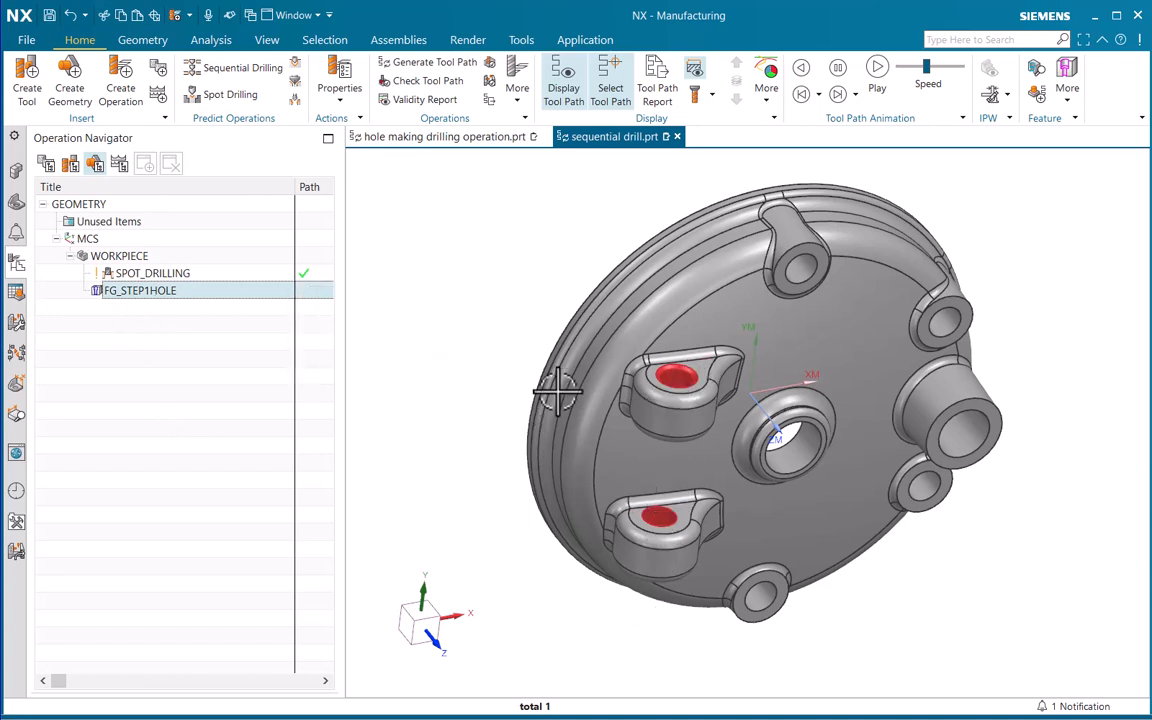
scroll(557, 393, "down", 3)
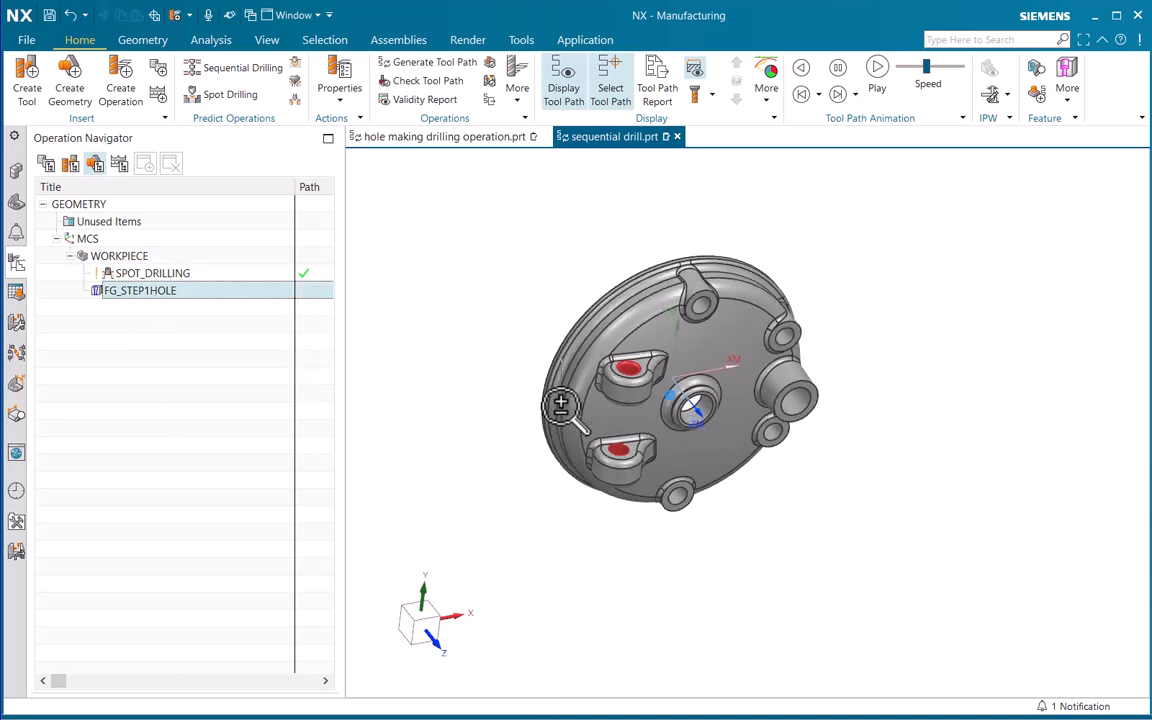
left_click(212, 345)
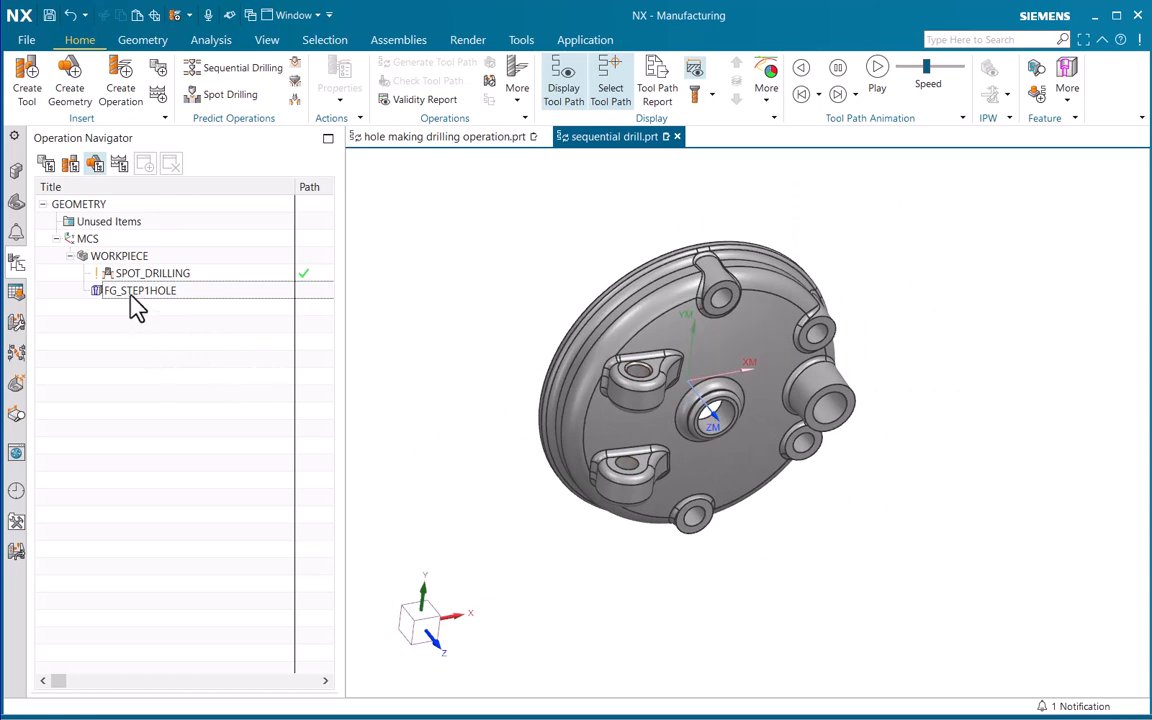
Set up a new hole_making operation of the Sequential Drilling subtype in the SEQUENTIAL_DRILLING program
left_click(140, 292)
left_click(205, 358)
left_click(120, 104)
left_click_drag(339, 87, 443, 164)
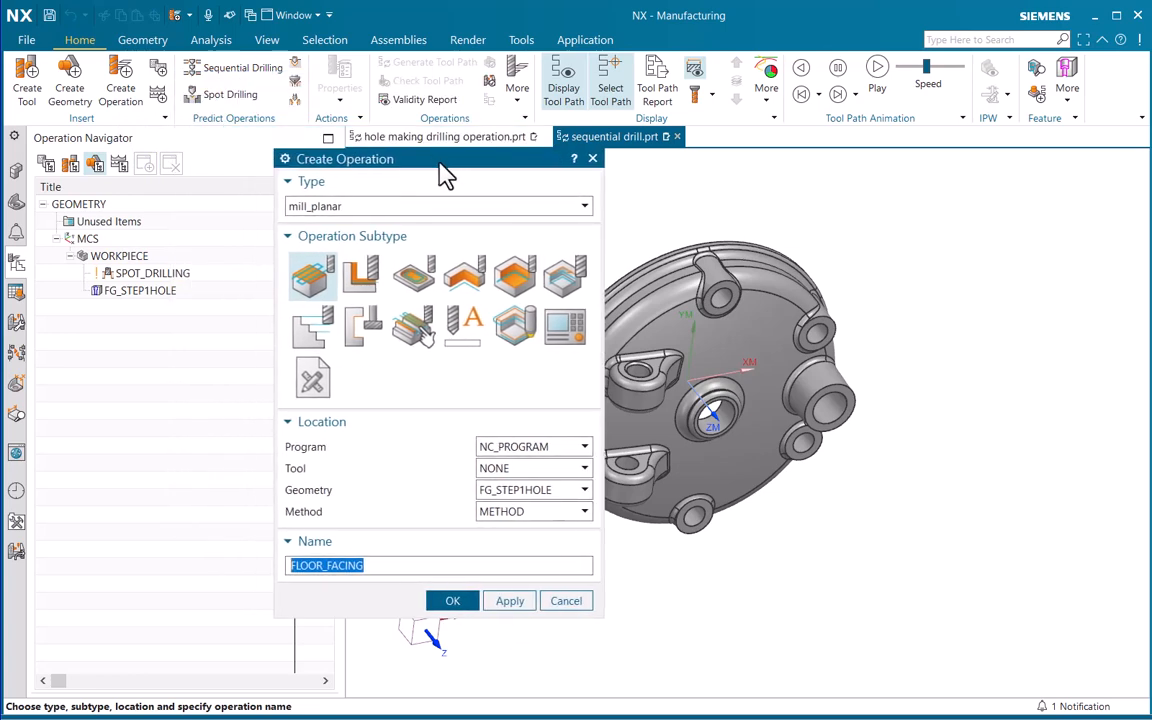
left_click(378, 208)
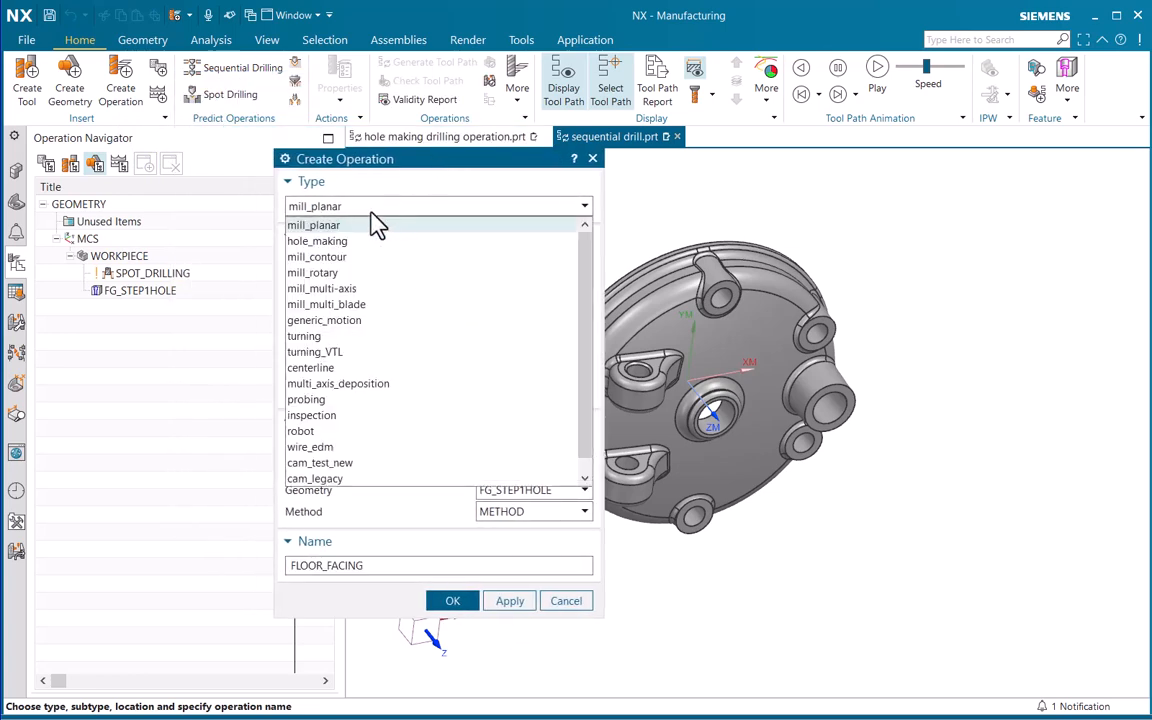
left_click(340, 247)
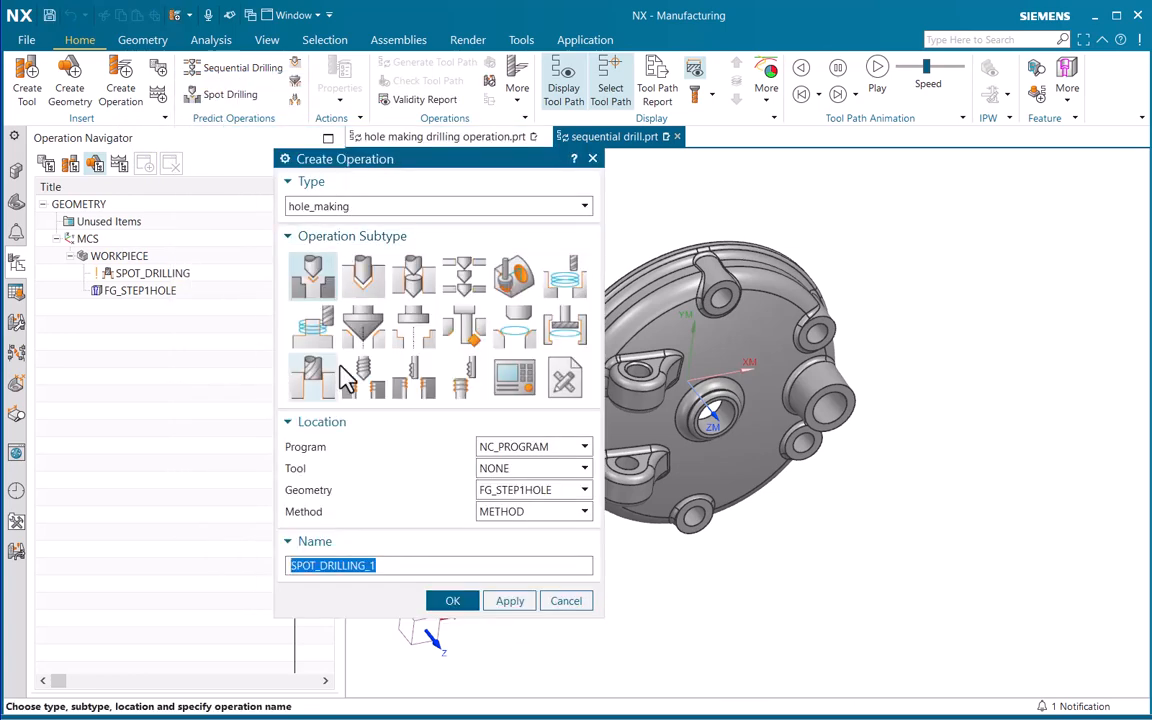
left_click(467, 286)
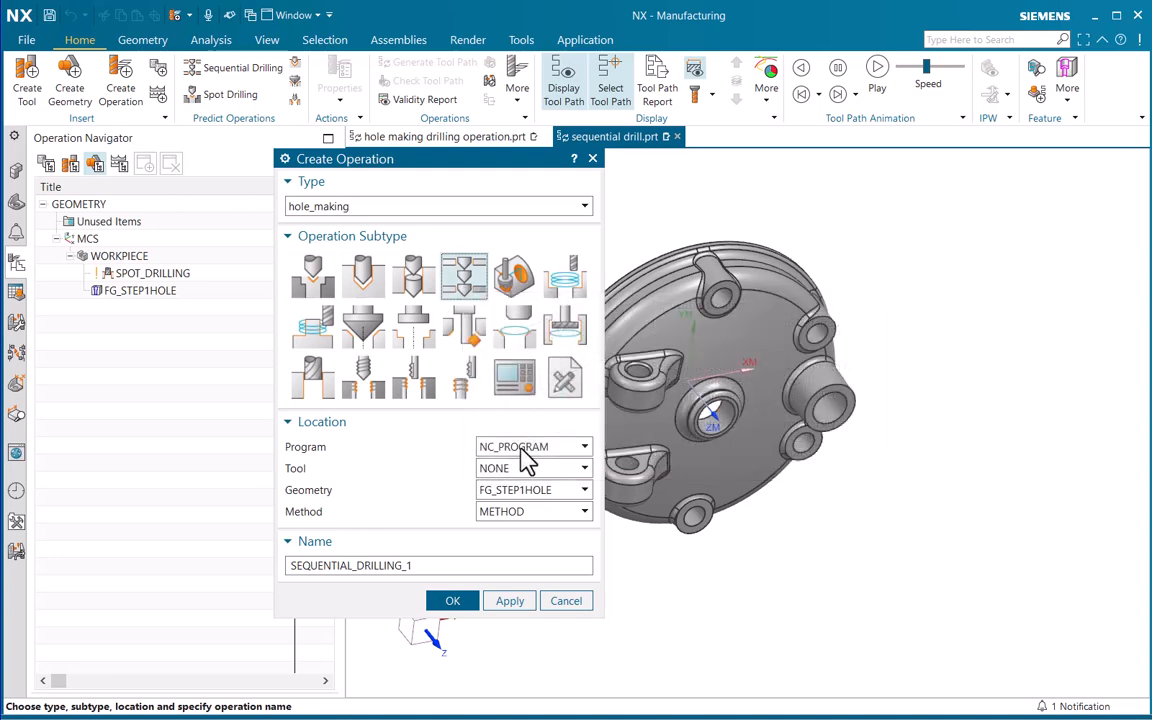
left_click(520, 448)
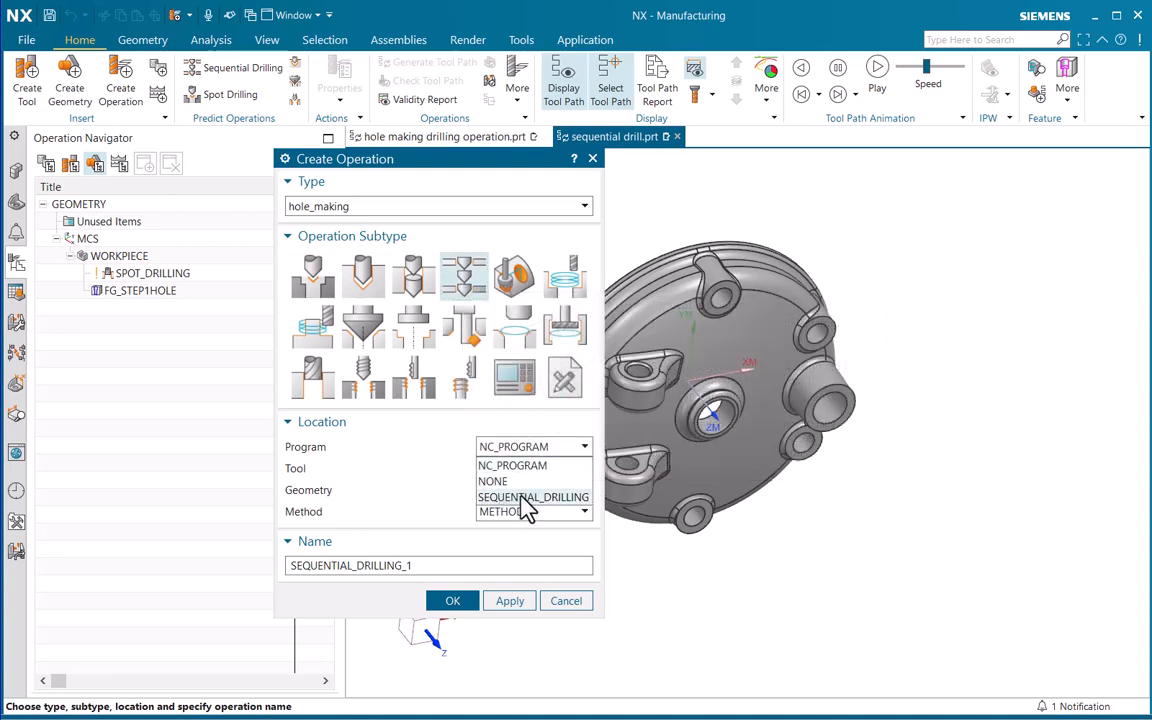
left_click(562, 497)
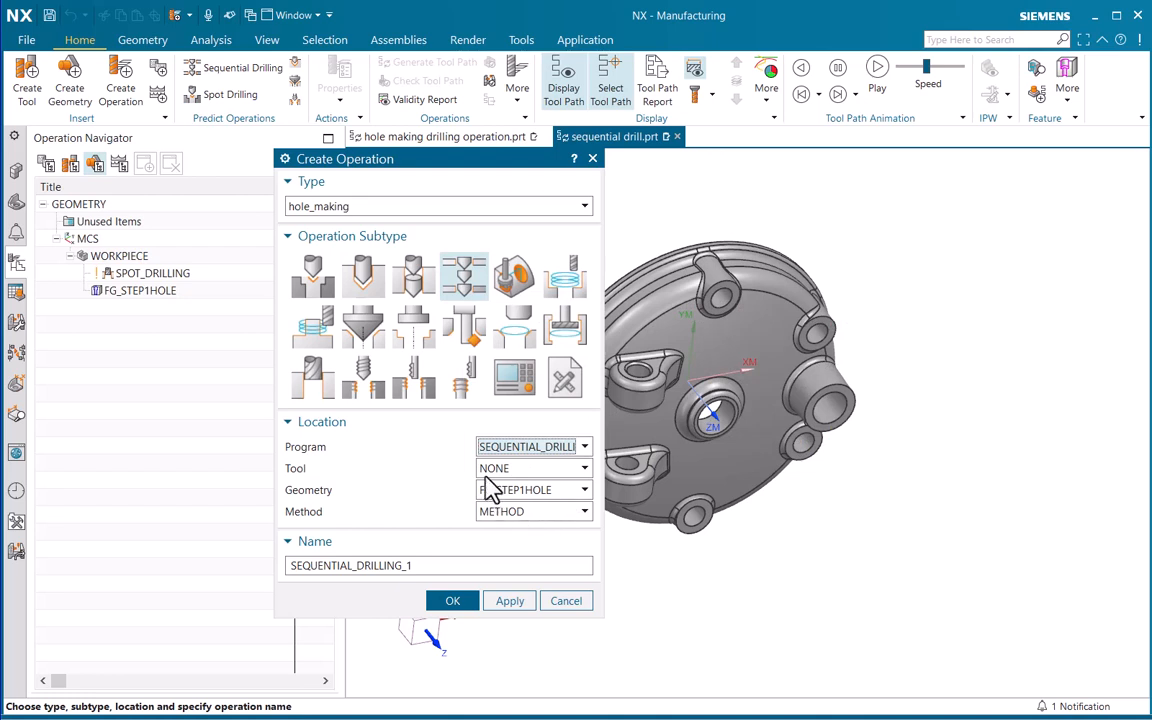
Assign the 0.312_STANDARD_DRILL tool, FG_STEP1HOLE geometry and DRILL_METHOD, and create the operation as SEQUENTIAL_DRILLING_1
left_click(543, 470)
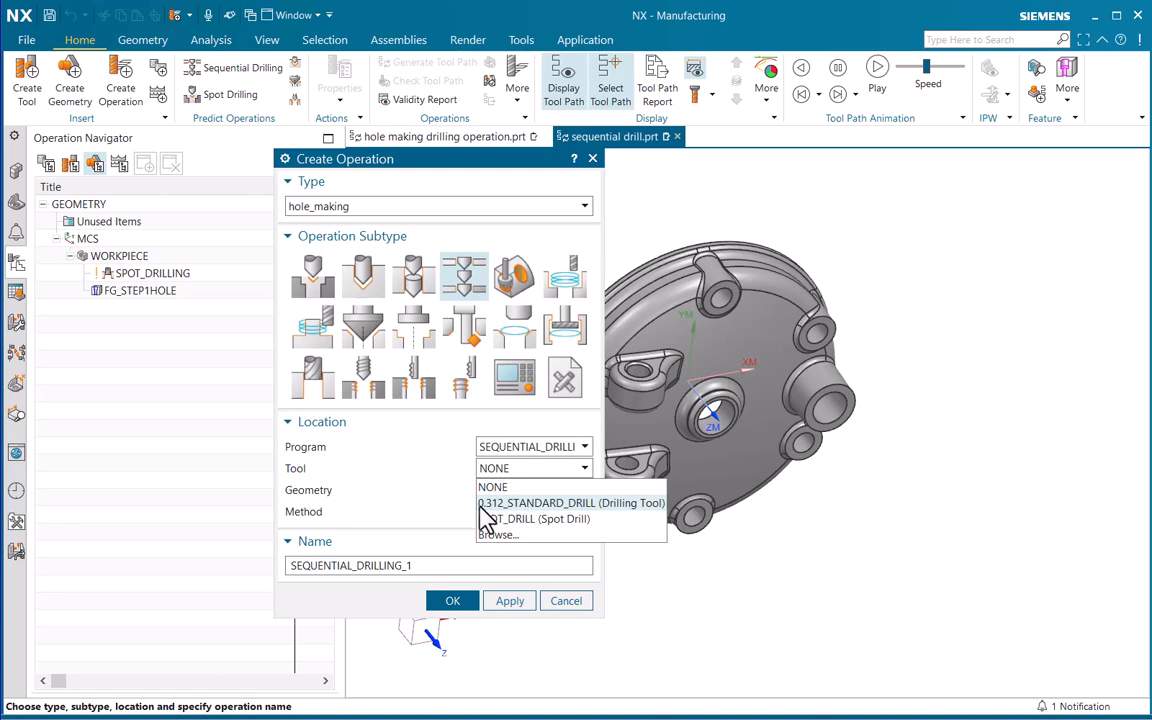
left_click(578, 503)
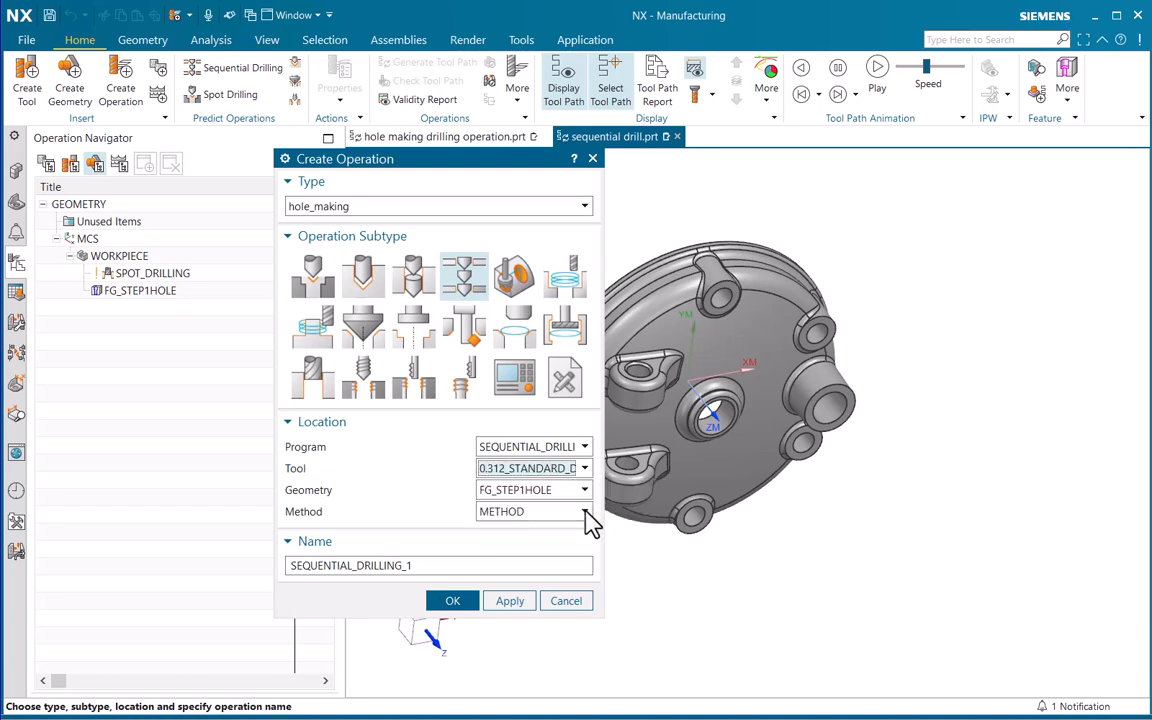
left_click(535, 491)
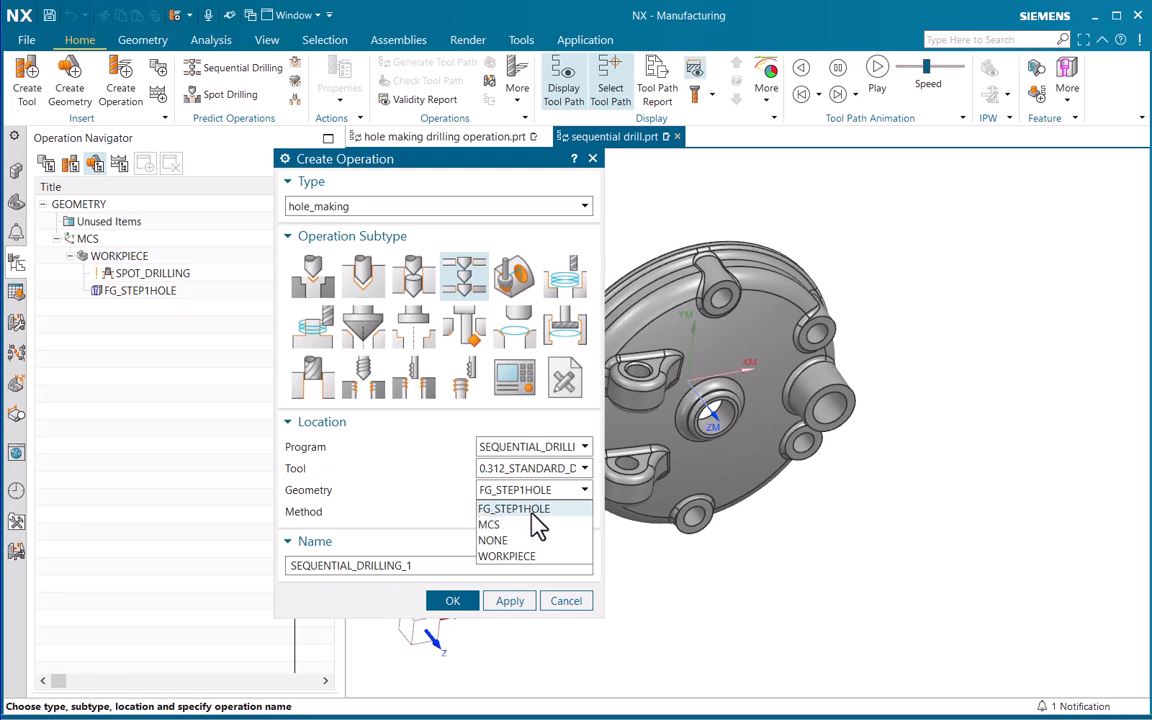
left_click(549, 511)
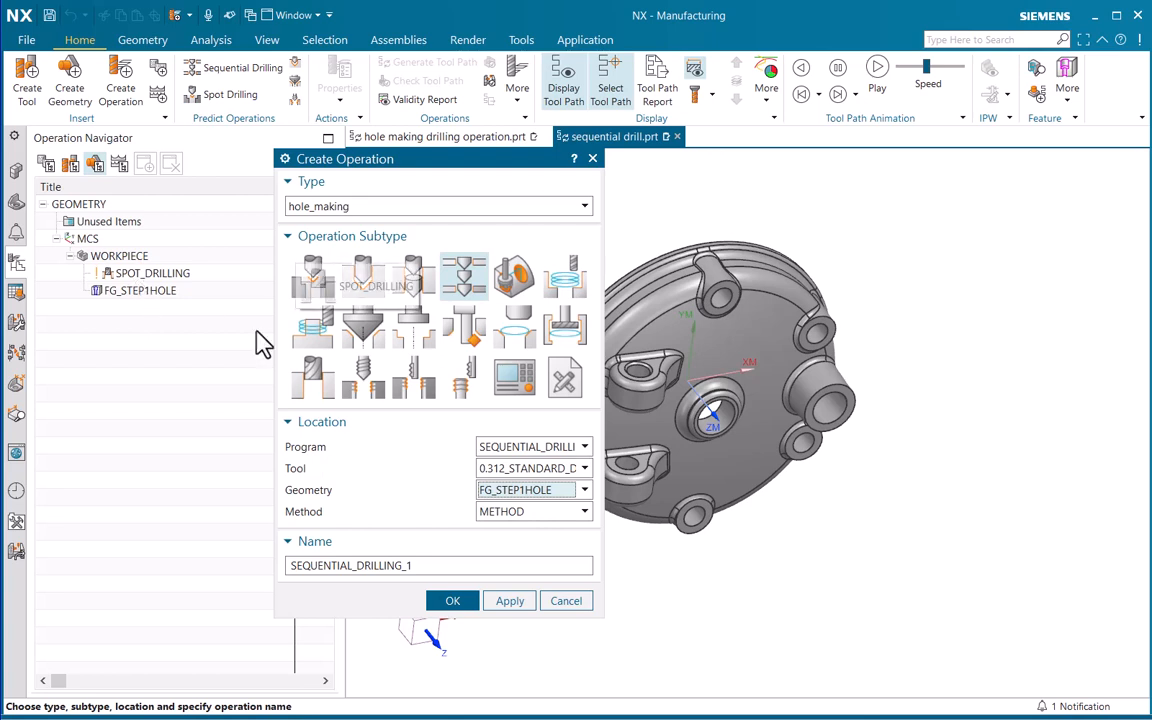
left_click(530, 512)
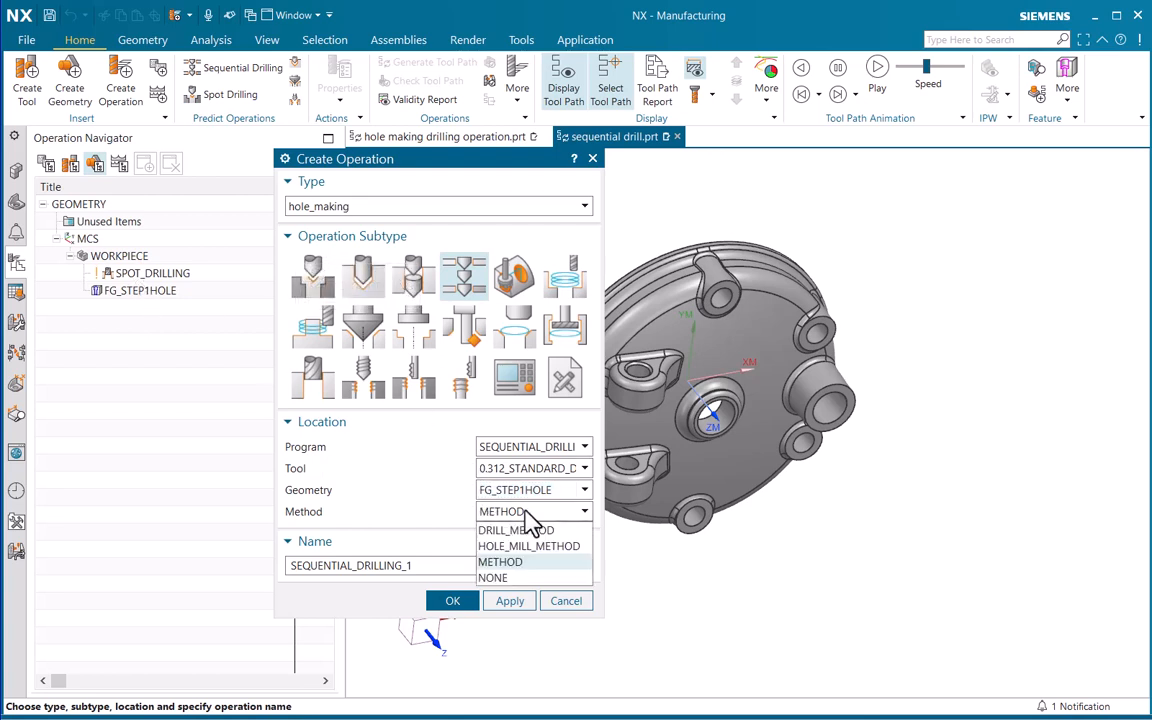
left_click(526, 530)
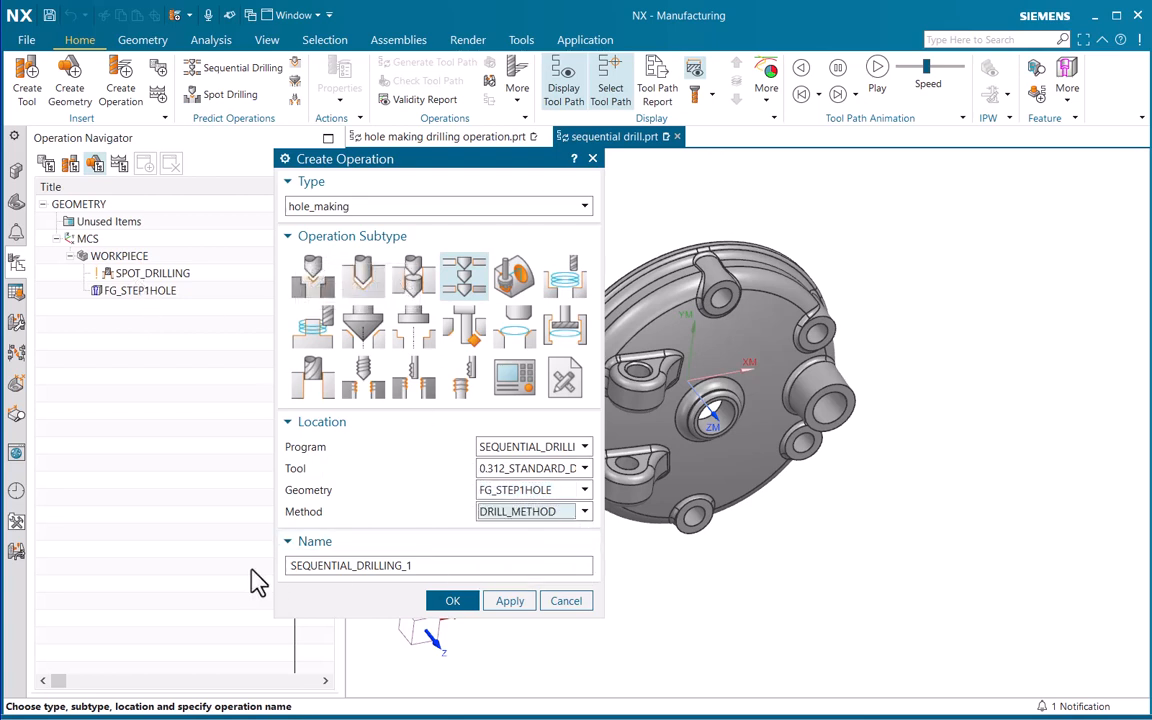
left_click_drag(419, 566, 267, 566)
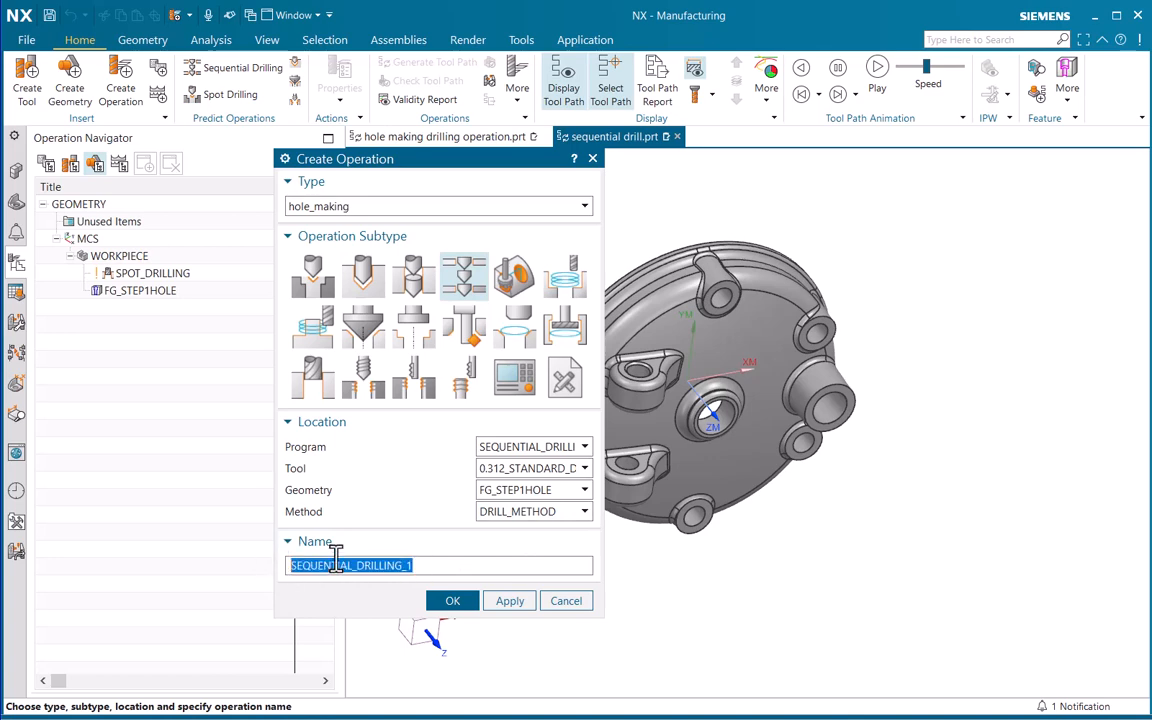
left_click(506, 603)
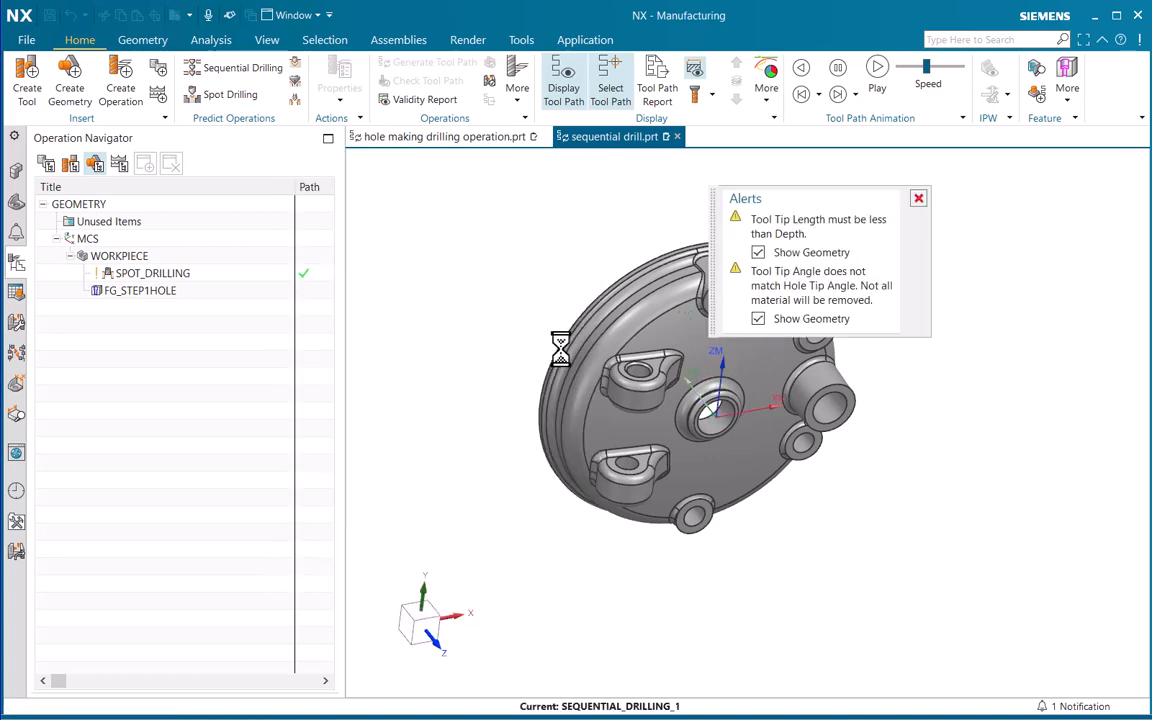
Dismiss the alerts, display the feature geometry to examine the drilling direction in both lugs, and accept the operation
left_click_drag(622, 162, 392, 127)
left_click(918, 198)
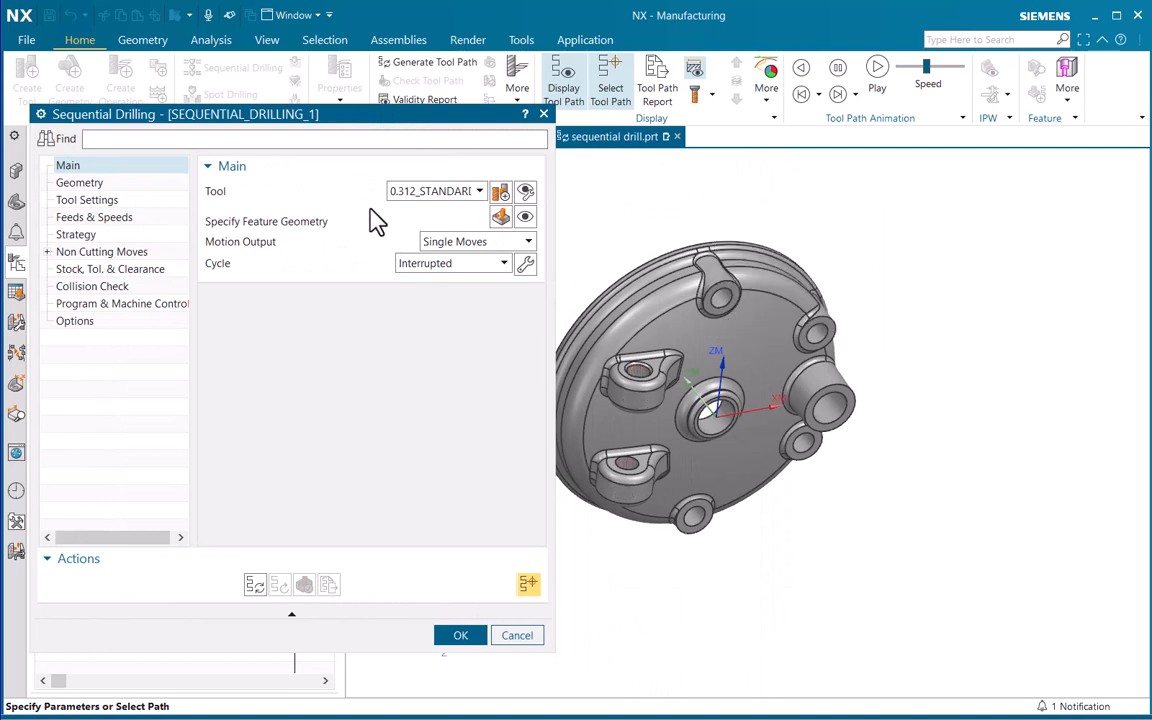
left_click(442, 196)
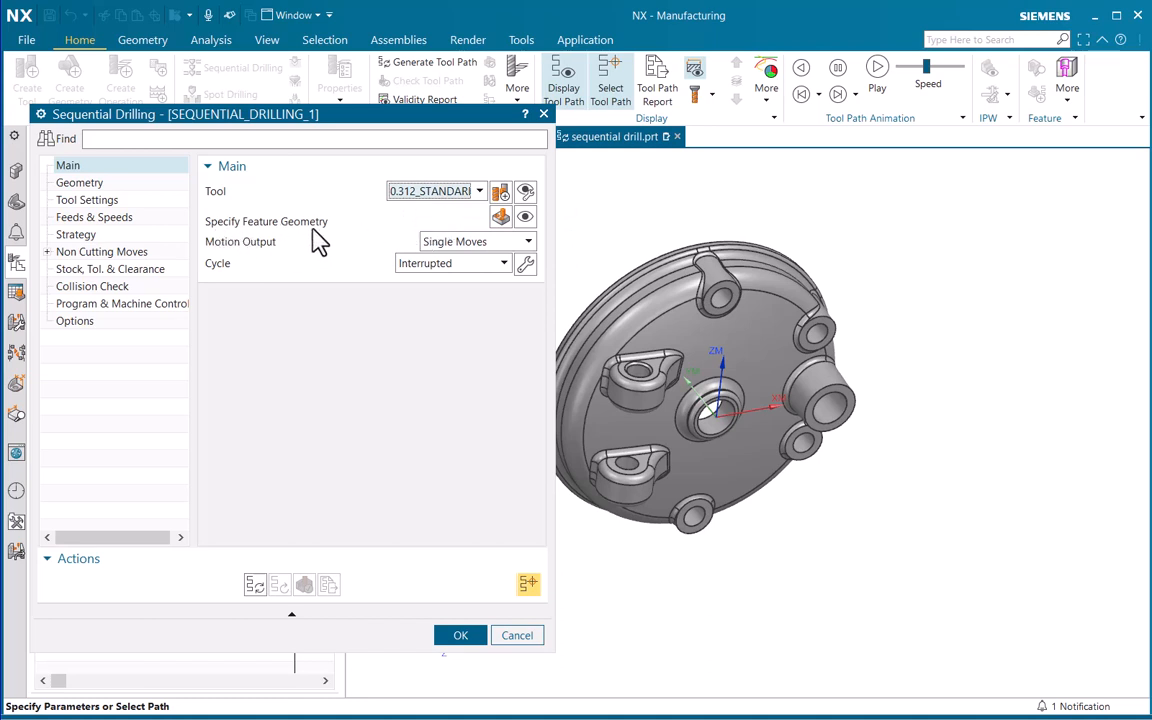
left_click(525, 217)
middle_click_drag(733, 465, 882, 378)
scroll(739, 402, "up", 3)
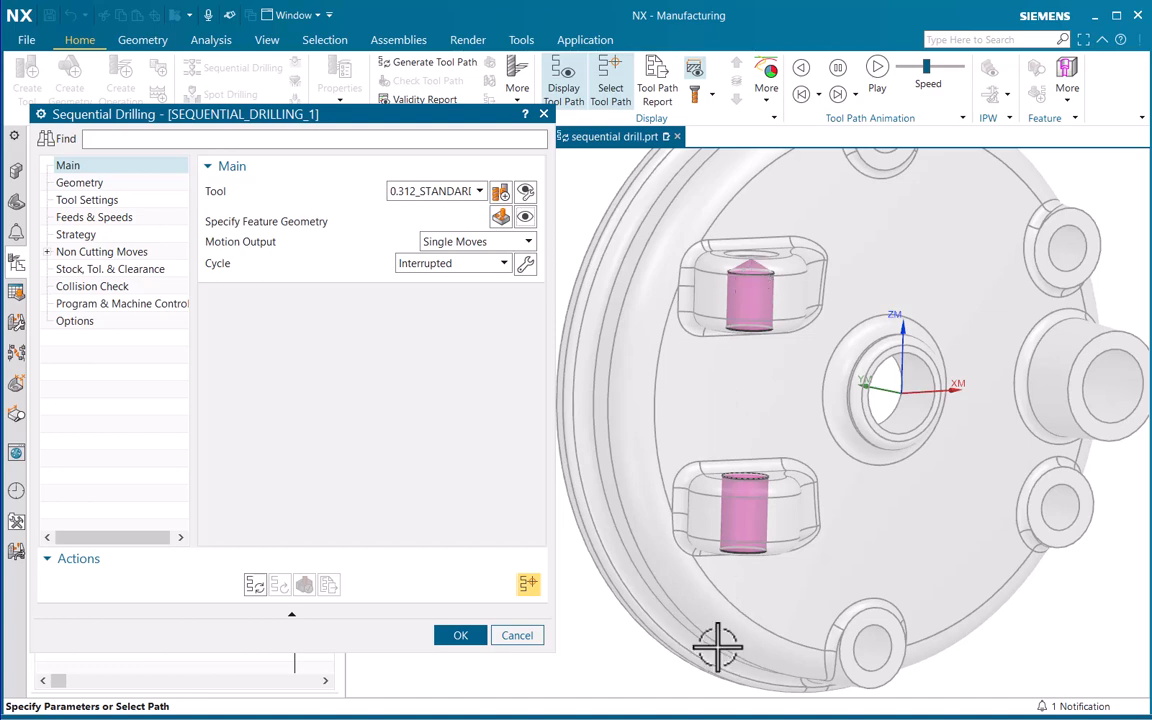
left_click(462, 640)
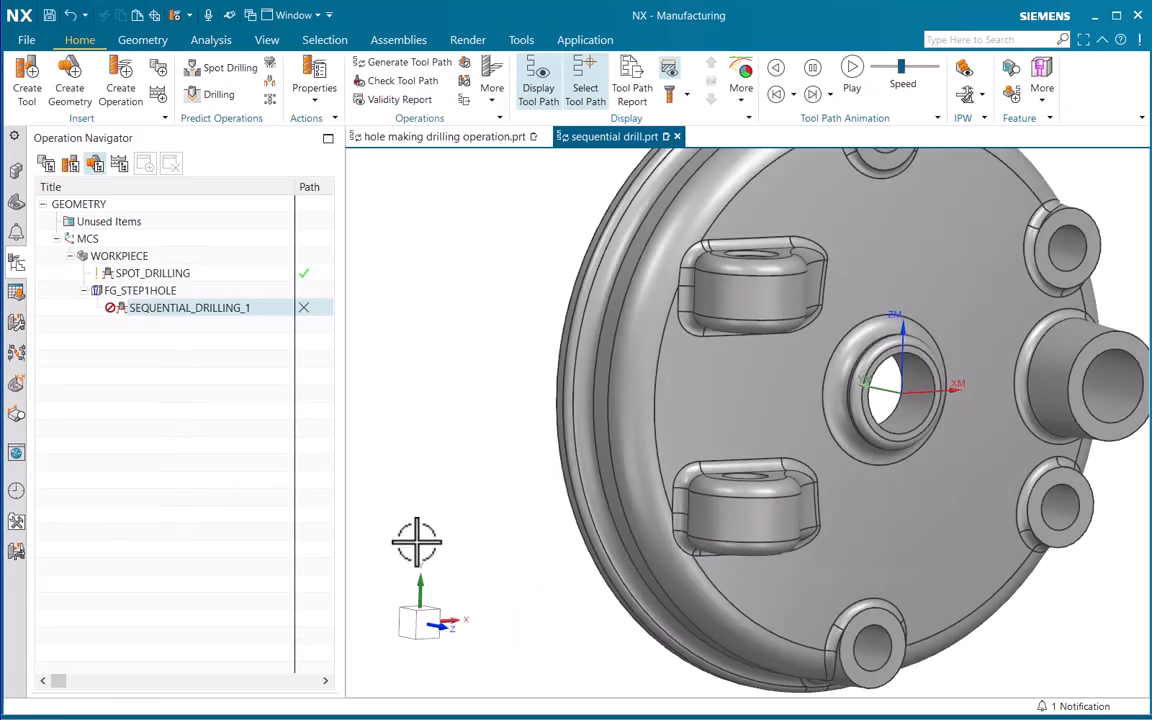
Edit the FG_STEP1HOLE feature group and reverse the direction of its STEP1HOLE_8 feature
left_click(126, 292)
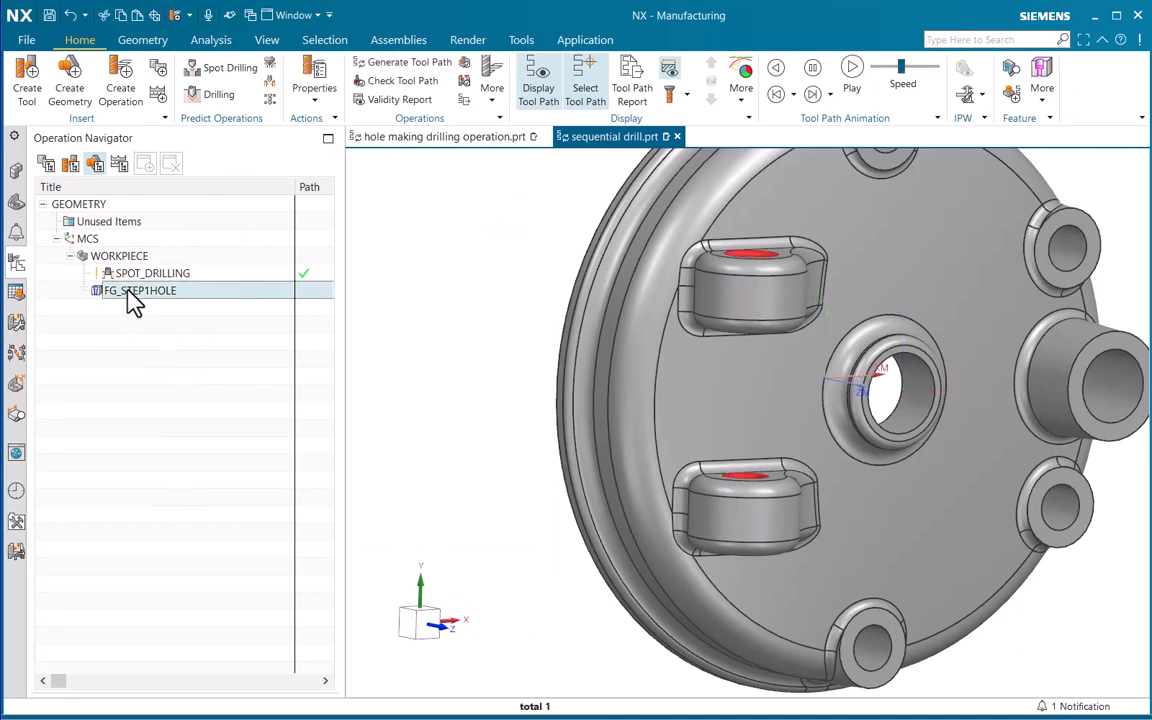
right_click(127, 292)
left_click(161, 301)
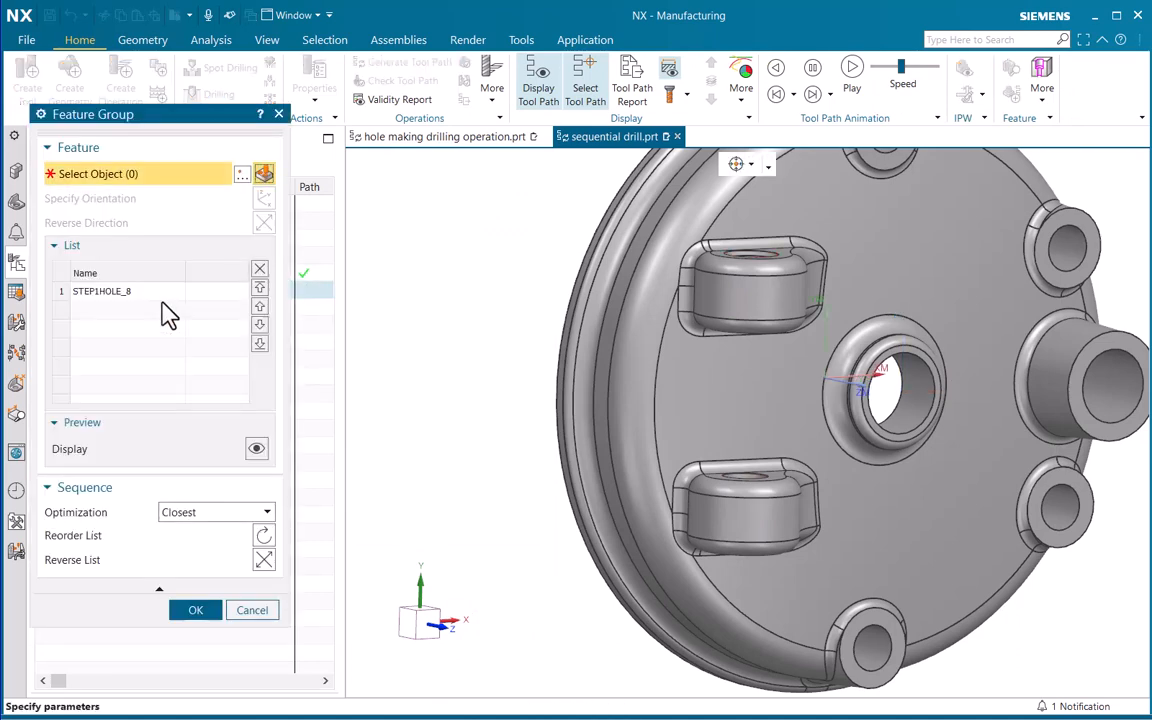
left_click(100, 293)
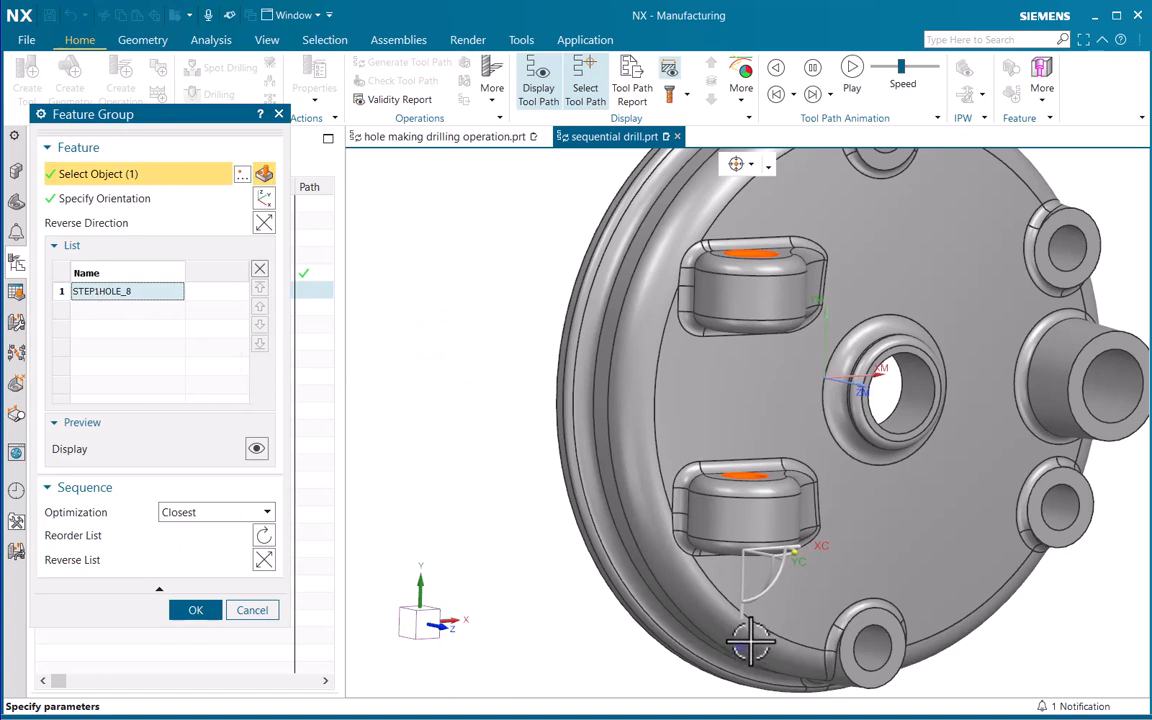
scroll(836, 386, "down", 4)
middle_click_drag(812, 452, 812, 530)
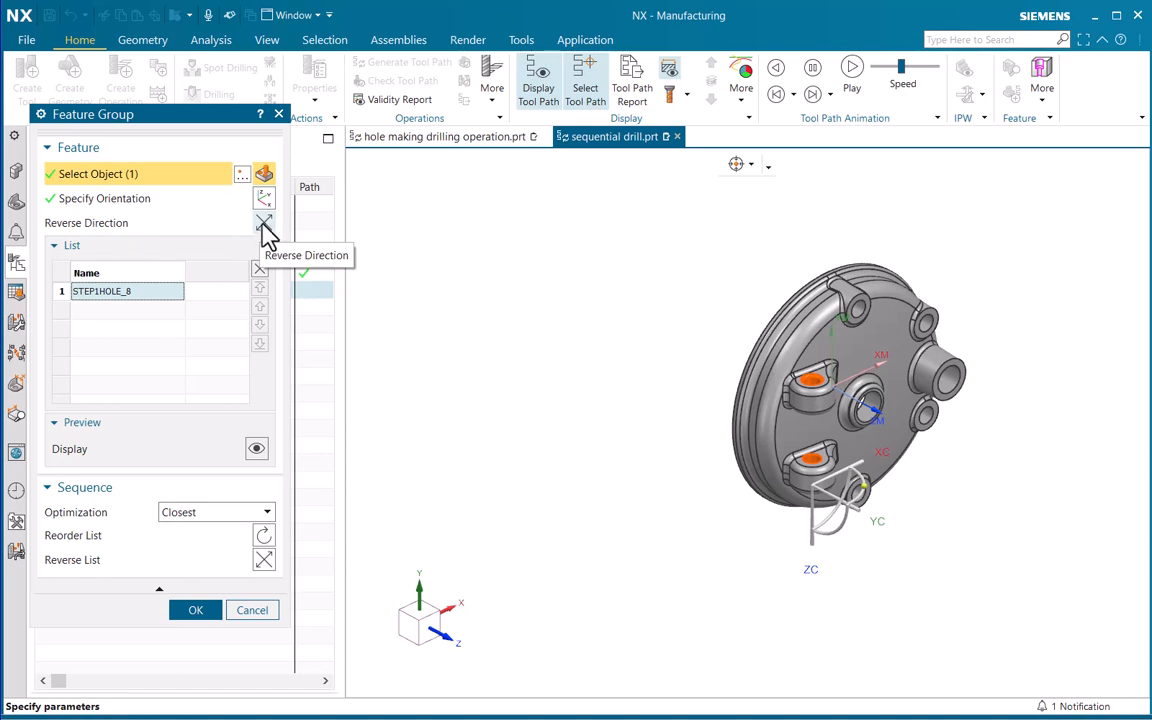
left_click_drag(175, 112, 418, 134)
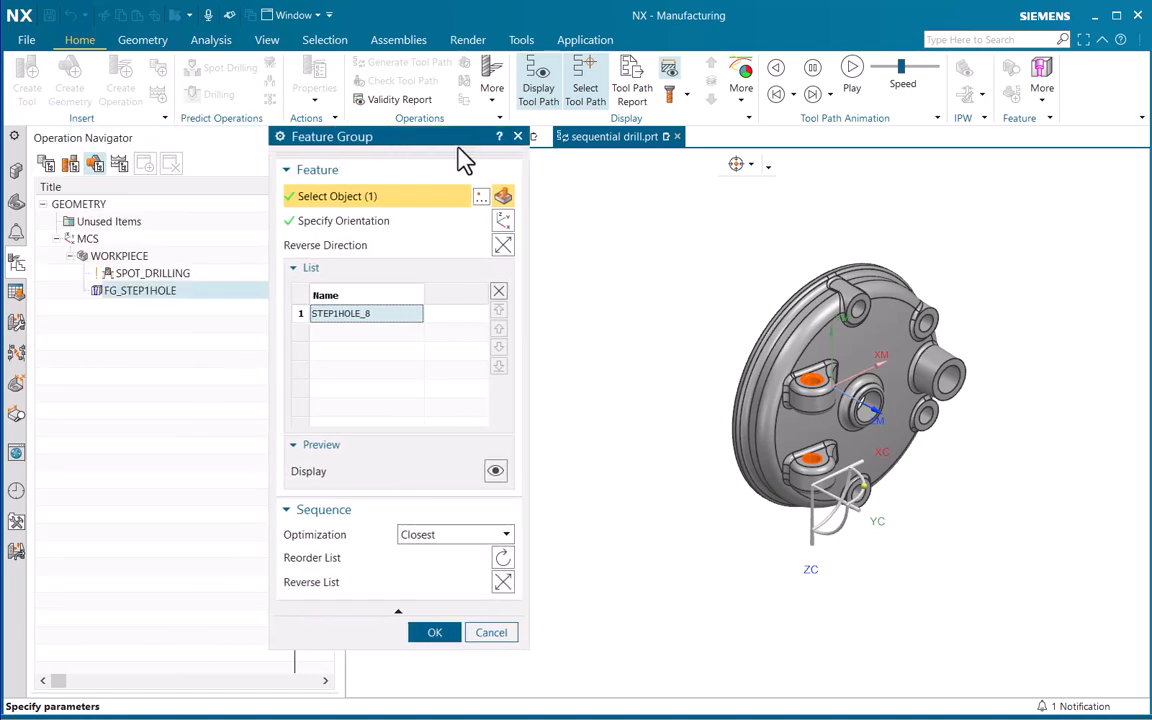
left_click(511, 247)
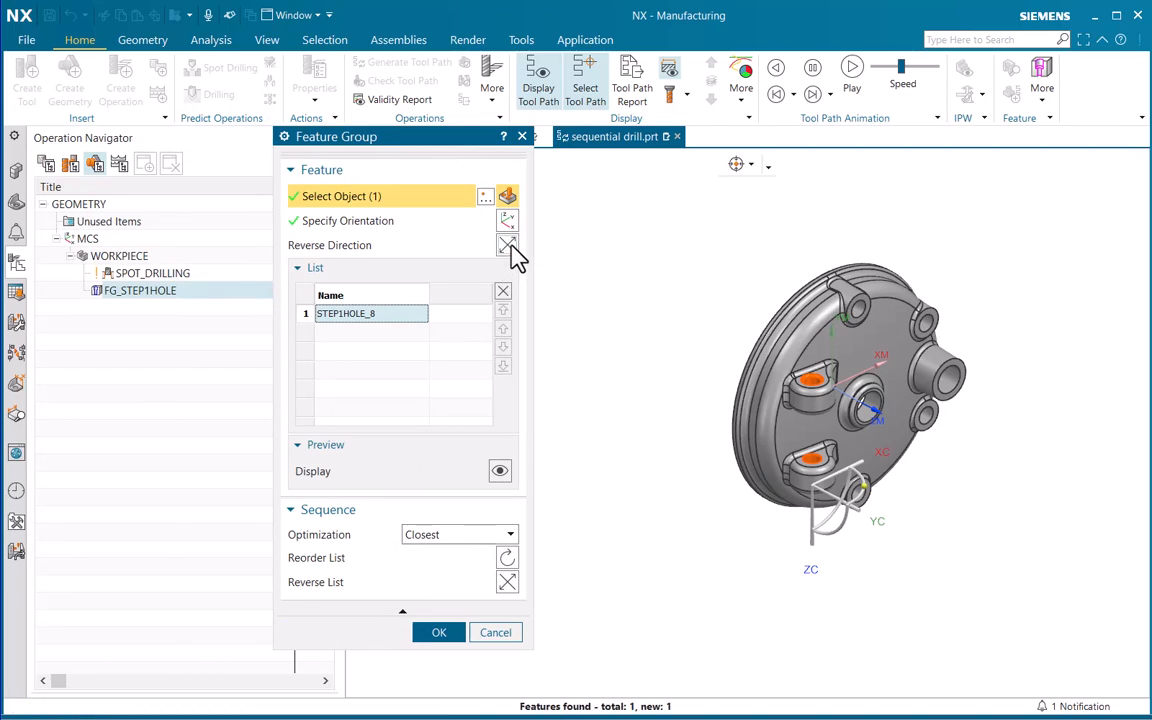
scroll(800, 350, "up", 5)
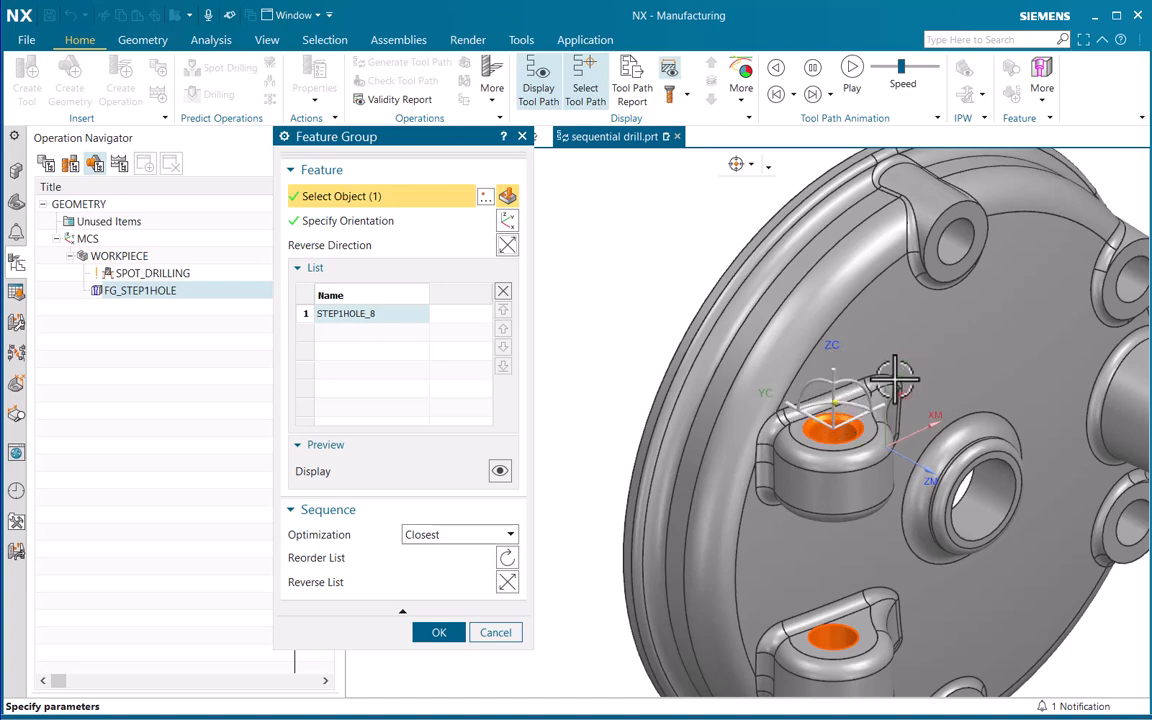
left_click(436, 632)
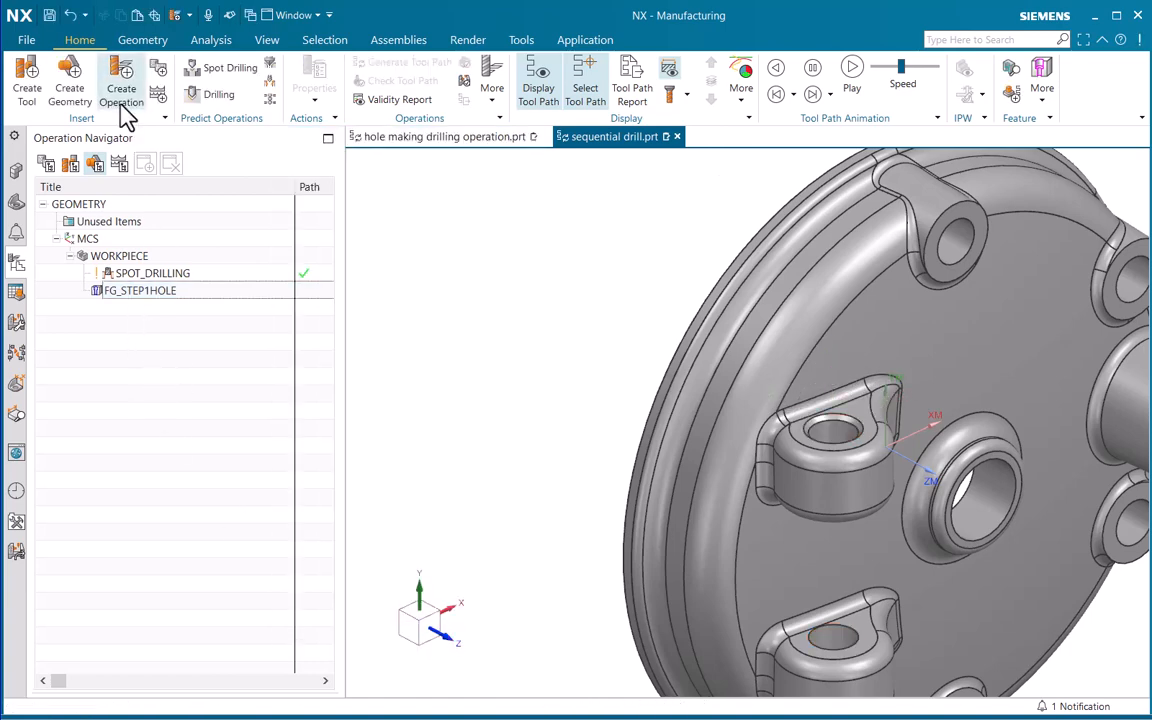
Create SEQUENTIAL_DRILLING_1 again as a hole_making Sequential Drilling operation using FG_STEP1HOLE and the 0.312 standard drill, and dismiss the alerts
left_click(120, 88)
left_click(362, 190)
left_click(372, 200)
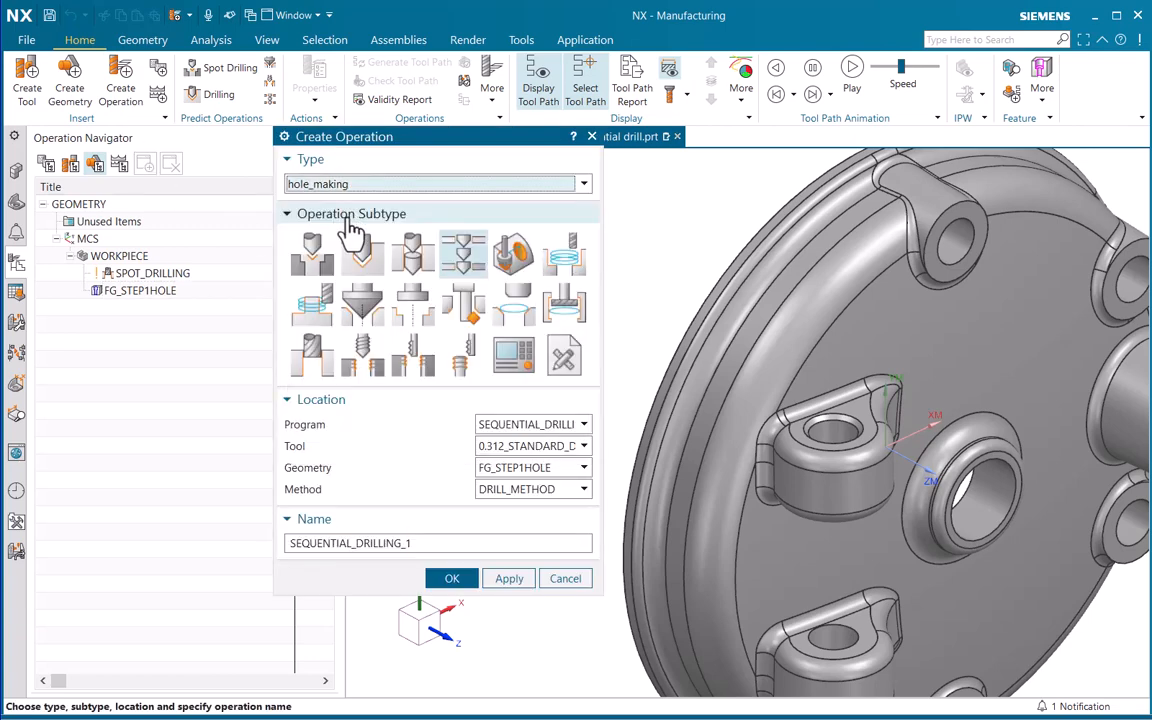
left_click(470, 262)
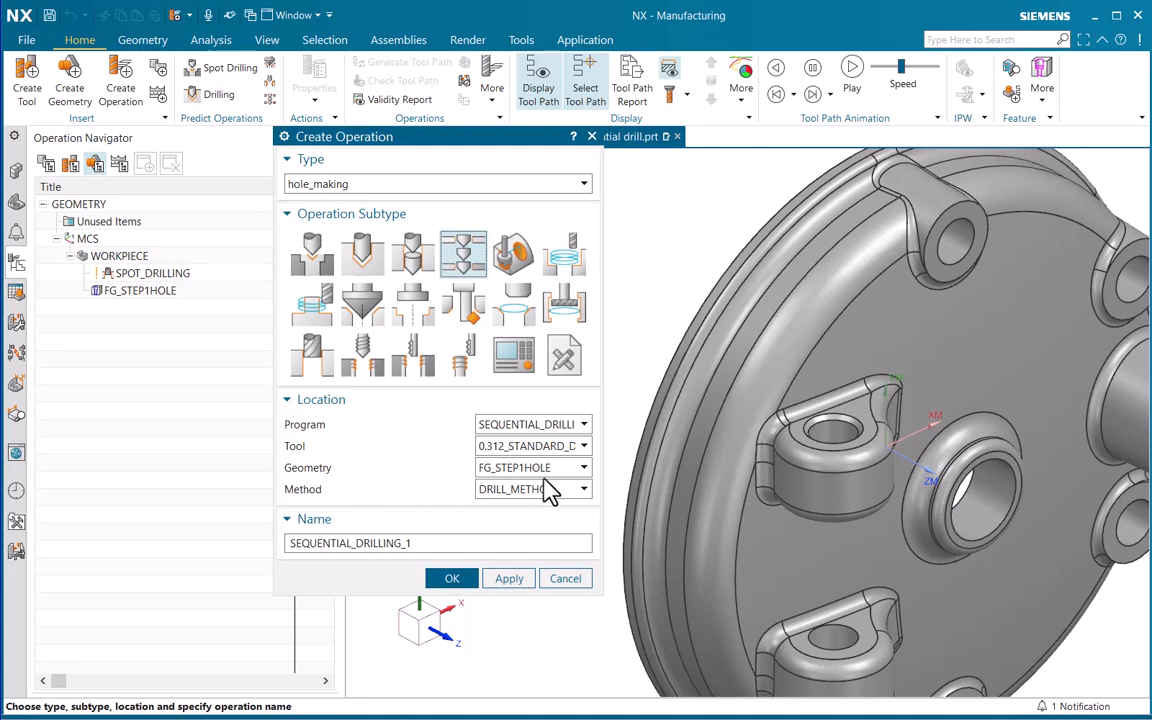
left_click(455, 577)
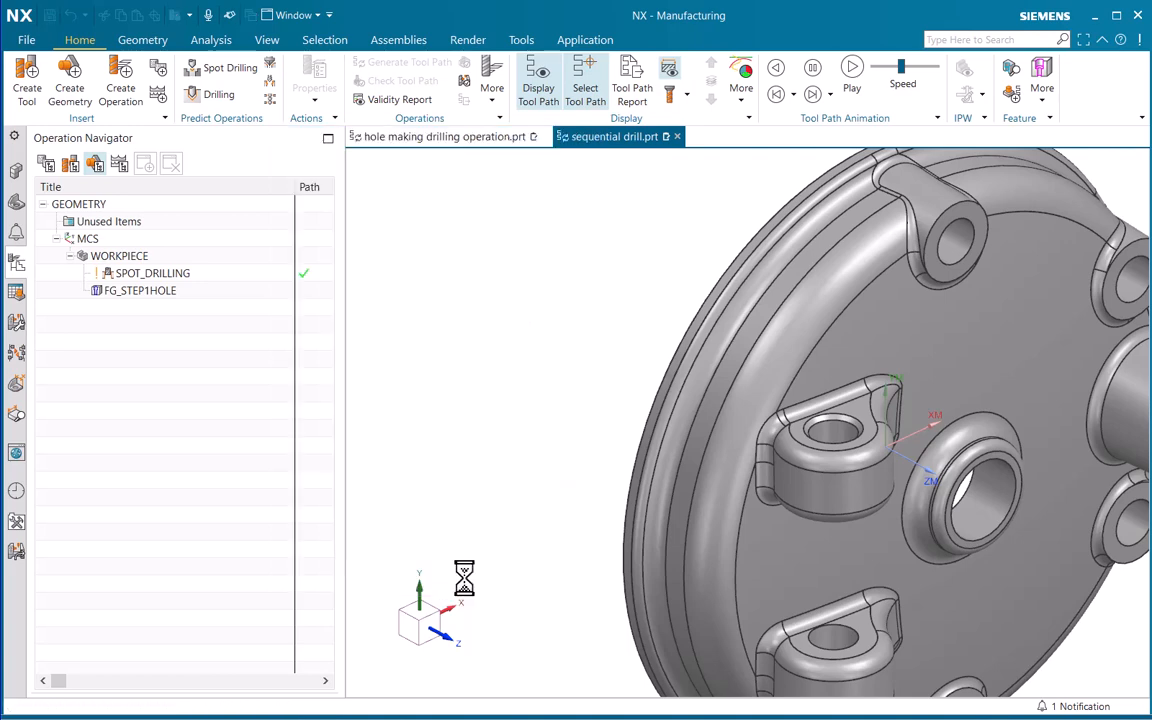
left_click_drag(585, 153, 441, 153)
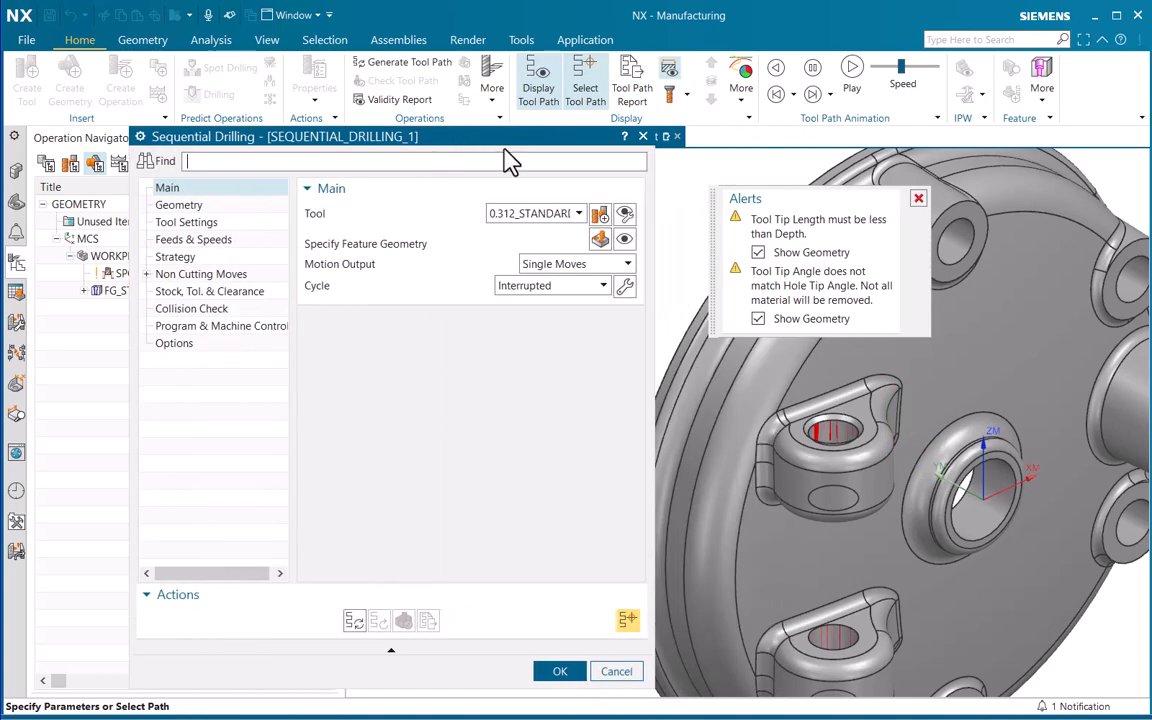
left_click(918, 198)
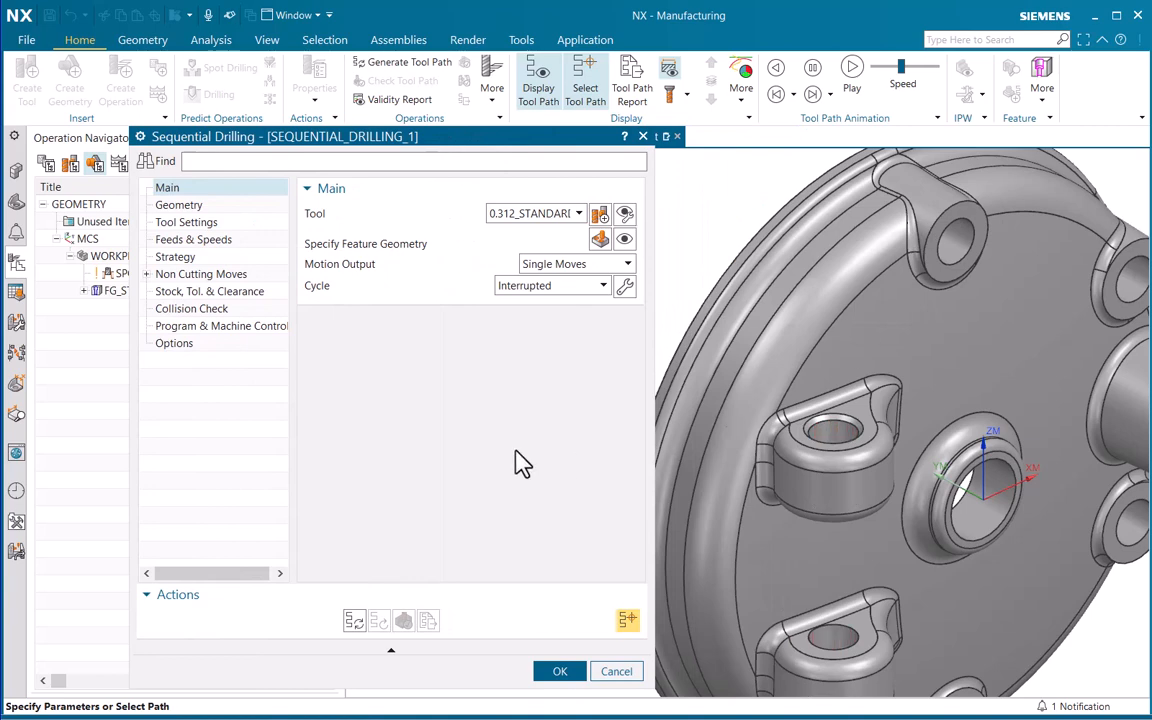
Display the operation's feature geometry and examine the drilled shape and tip at the bottom of the lower lug
left_click(624, 239)
scroll(863, 493, "down", 3)
middle_click_drag(866, 492, 849, 463)
middle_click_drag(853, 528, 868, 345, "shift")
middle_click_drag(804, 518, 831, 362, "ctrl")
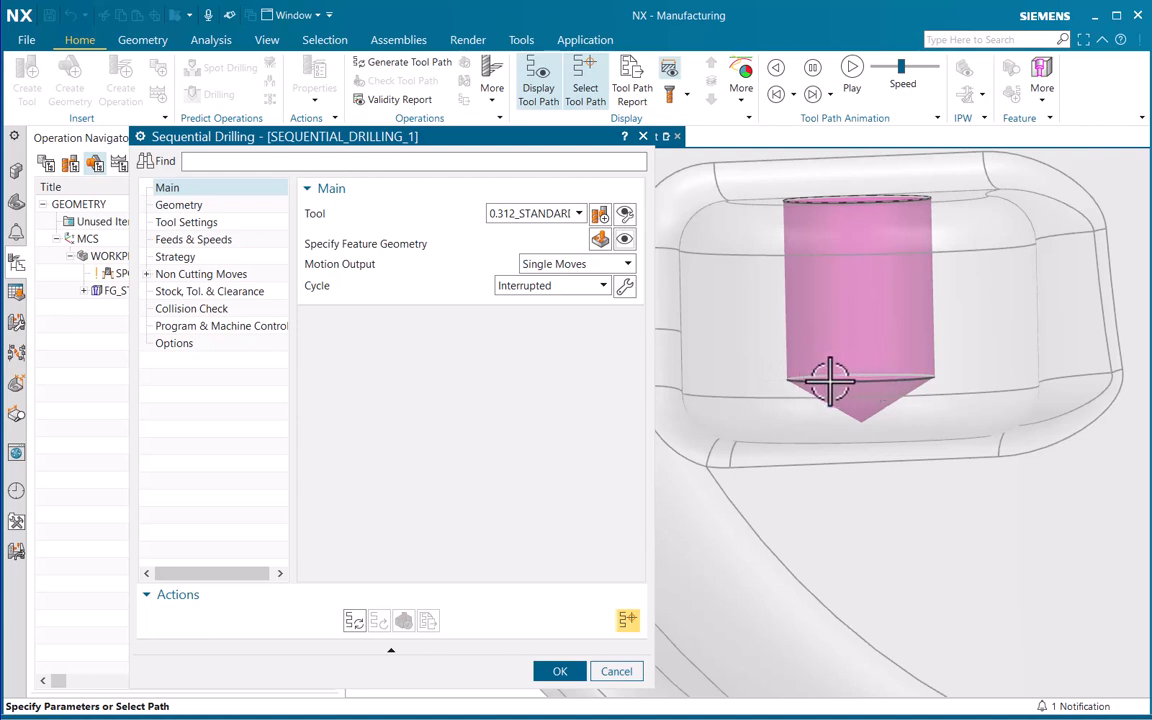
mouse_move(846, 318)
middle_mouse_down("ctrl")
mouse_move(840, 370)
mouse_move(841, 338)
middle_mouse_up("ctrl")
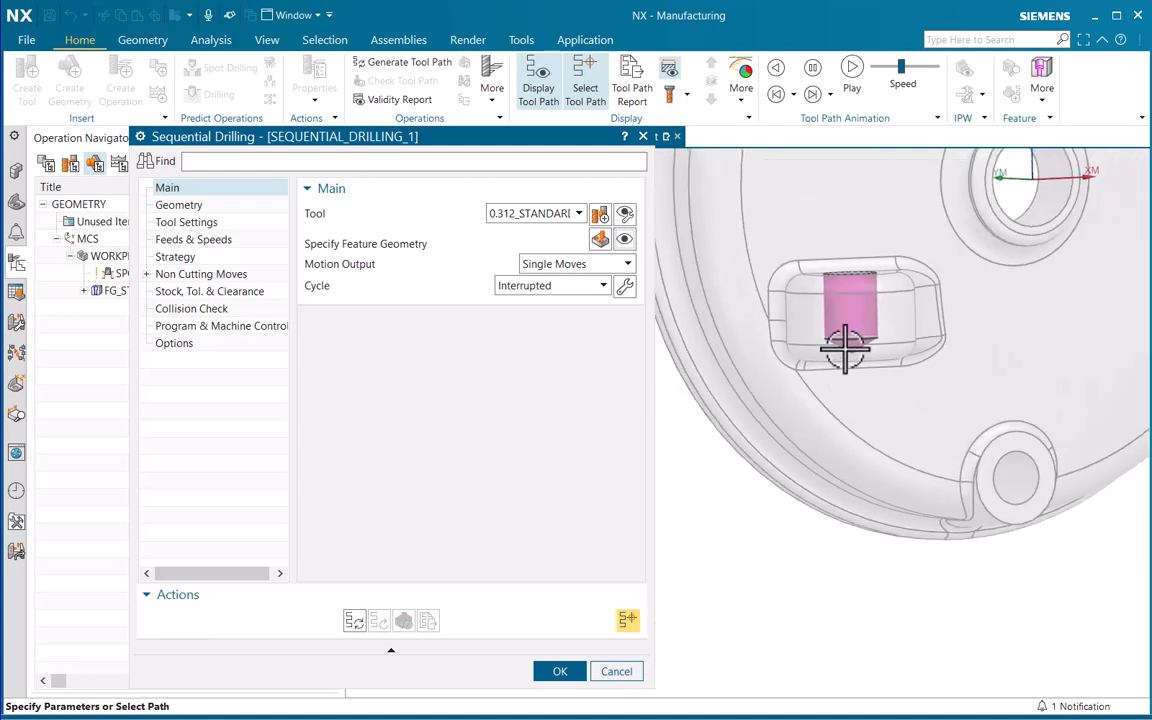
Override the geometry-derived depth of the 0.312 hole feature with a user-defined depth of 2.2 and accept the feature geometry
left_click(599, 240)
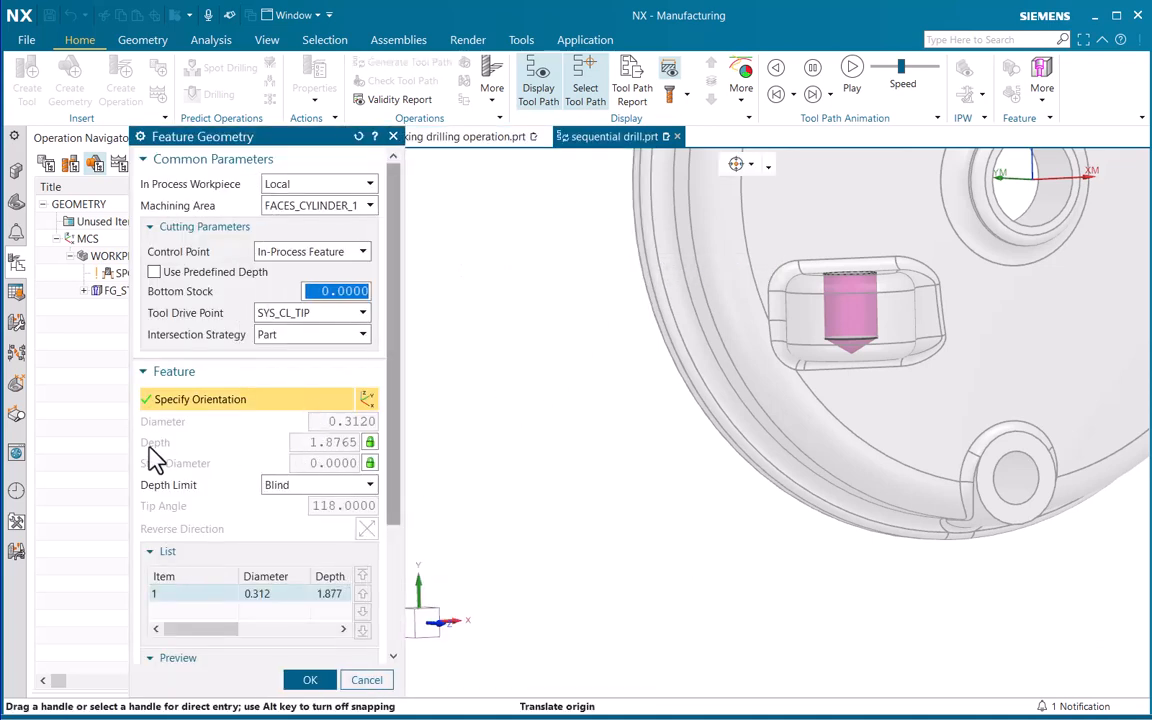
left_click(369, 443)
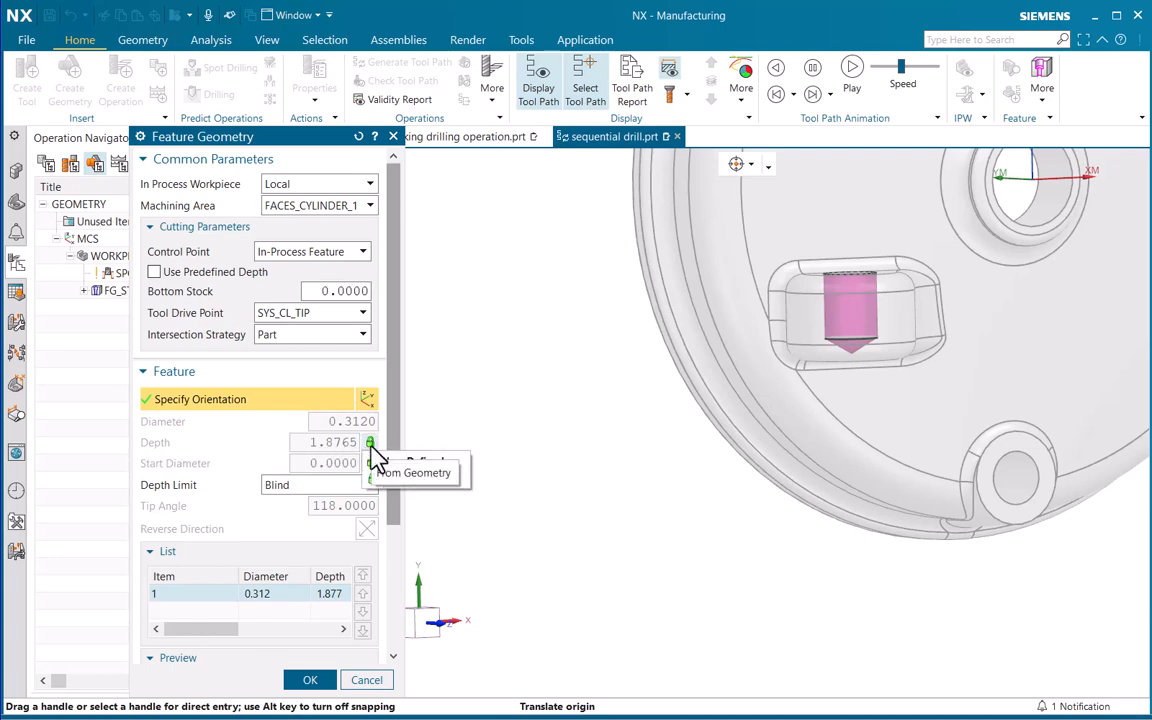
left_click(420, 460)
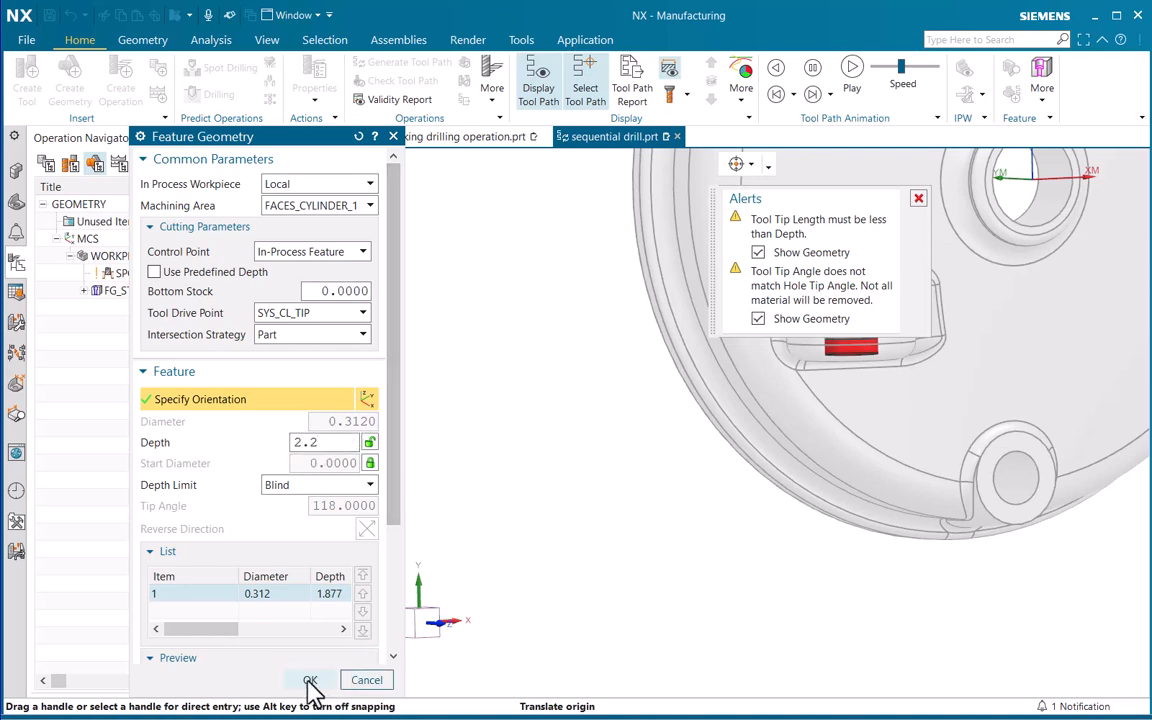
left_click(311, 681)
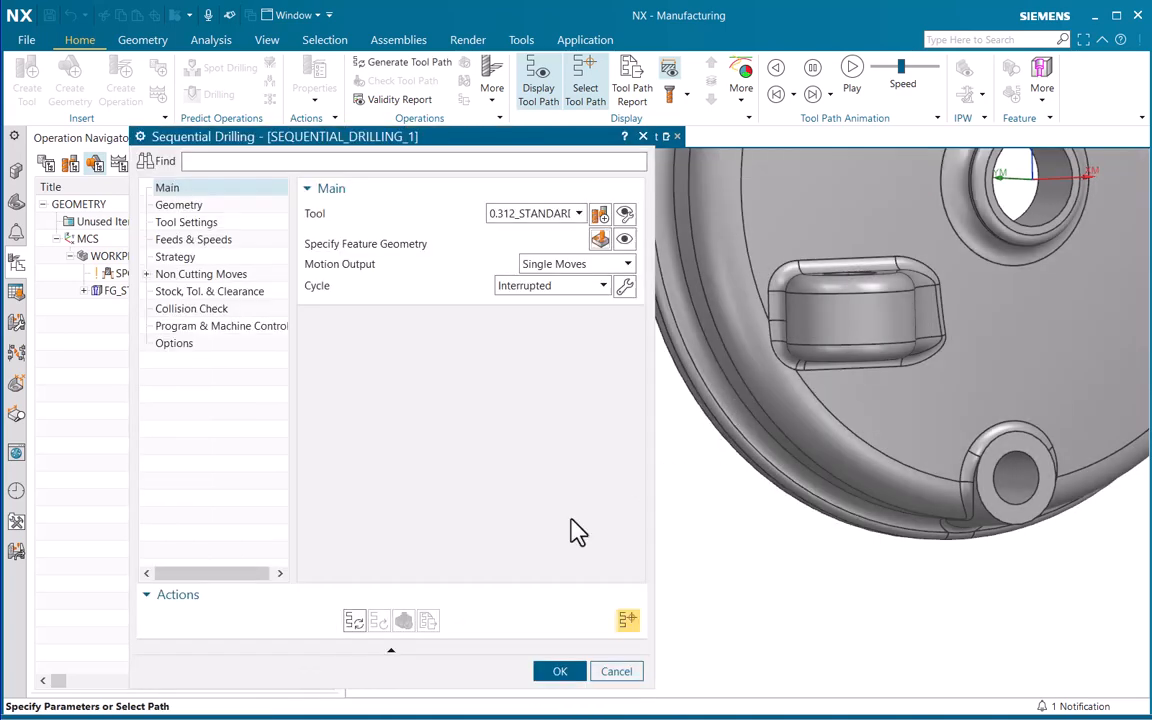
Generate the sequential drilling tool path, examine its moves through both lugs, and dismiss the alerts
left_click(357, 621)
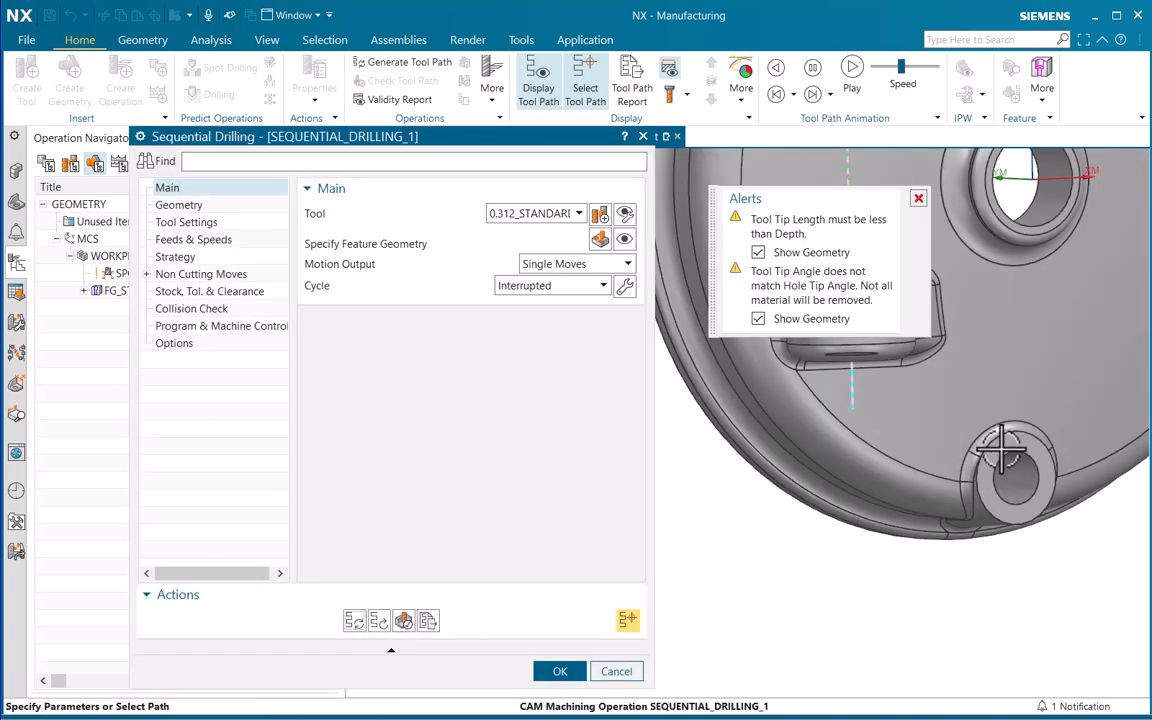
scroll(894, 394, "down", 4)
middle_click_drag(928, 404, 871, 608, "shift")
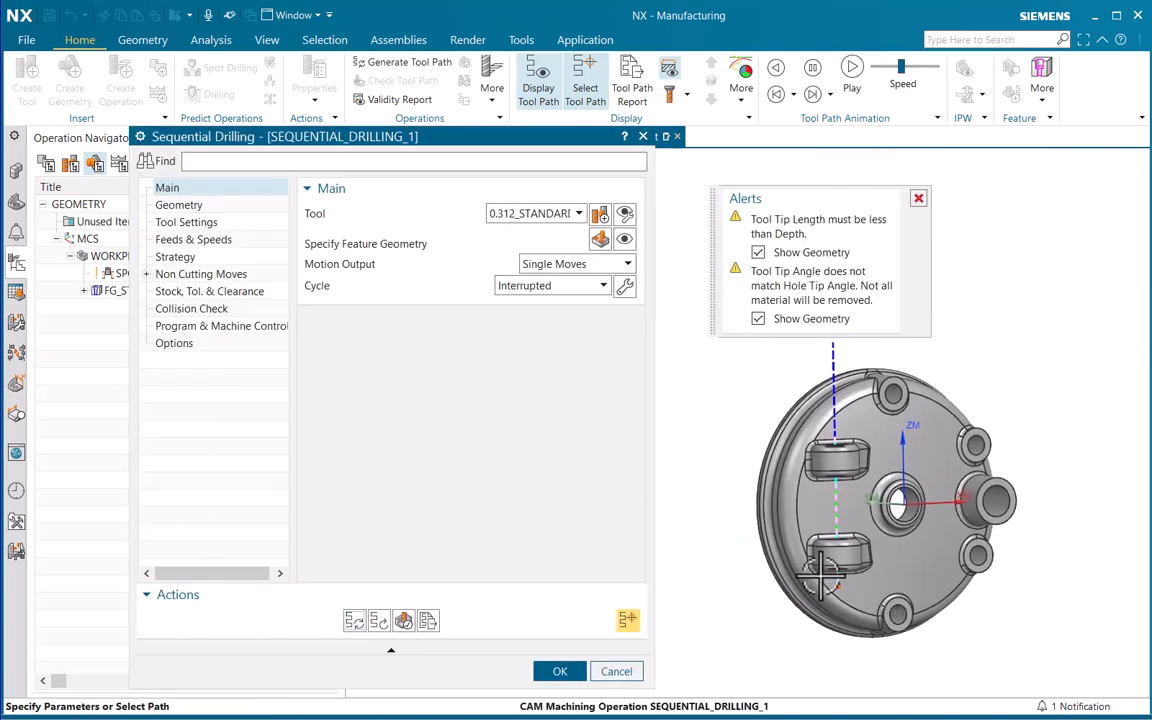
left_click(918, 200)
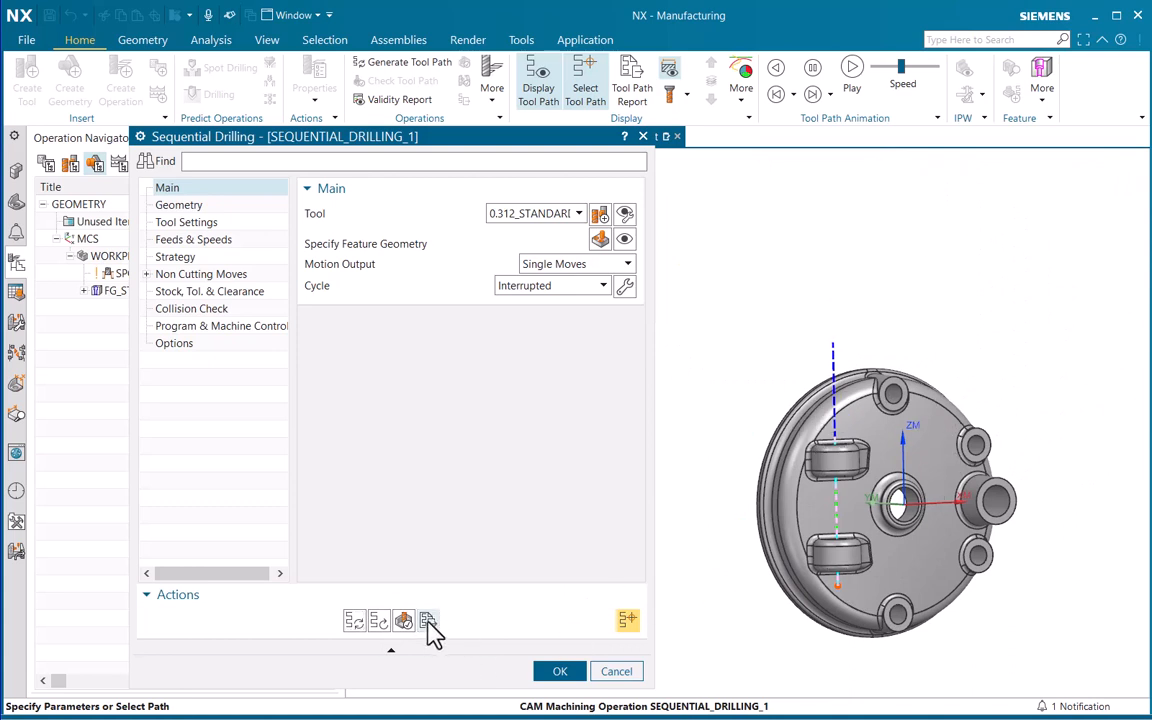
Play the 3D dynamic material removal simulation through both lugs and accept the SEQUENTIAL_DRILLING_1 operation
left_click(428, 621)
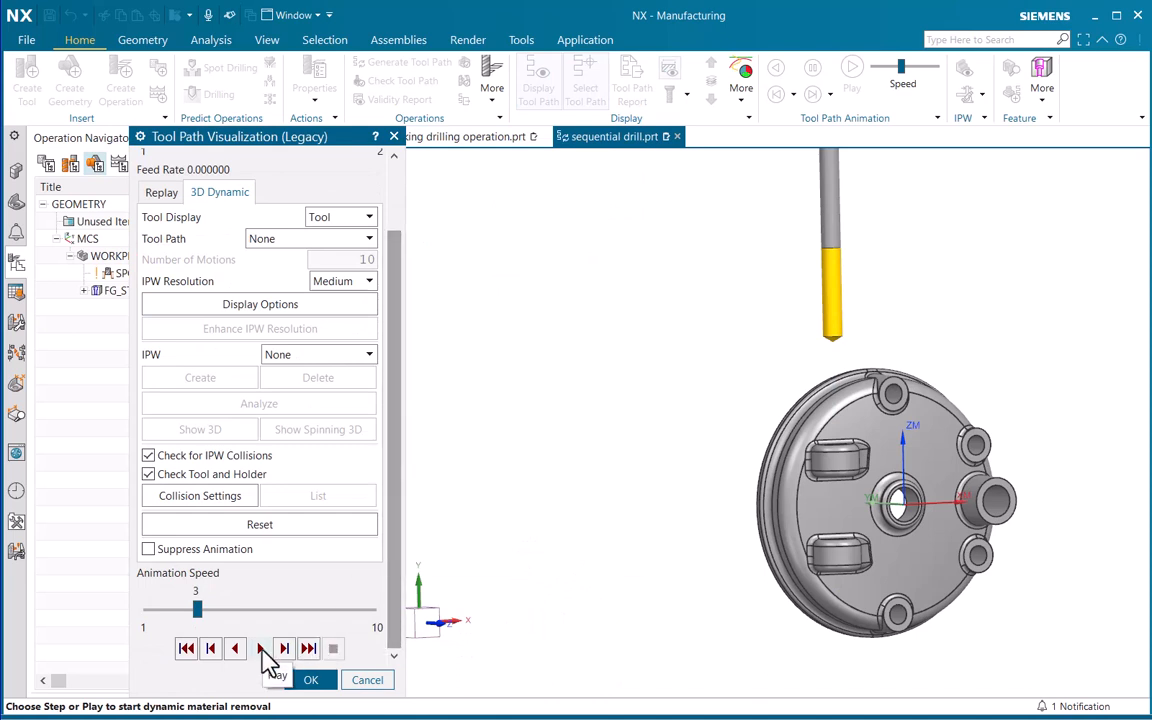
left_click(263, 650)
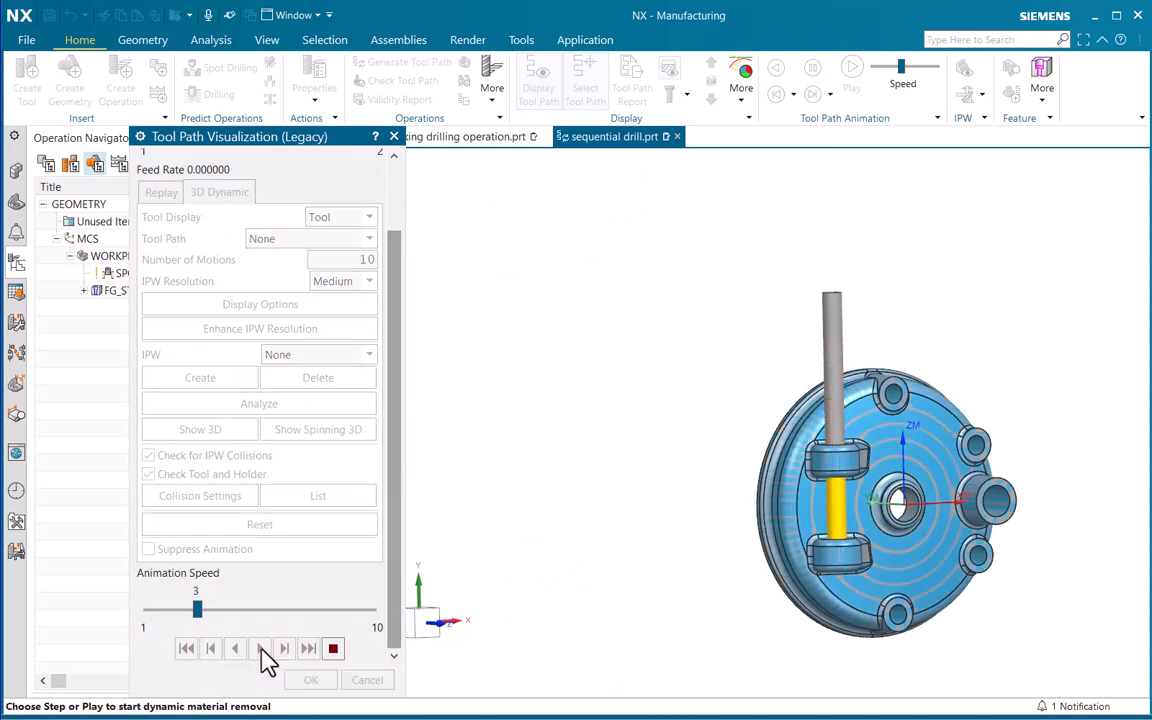
left_click(311, 680)
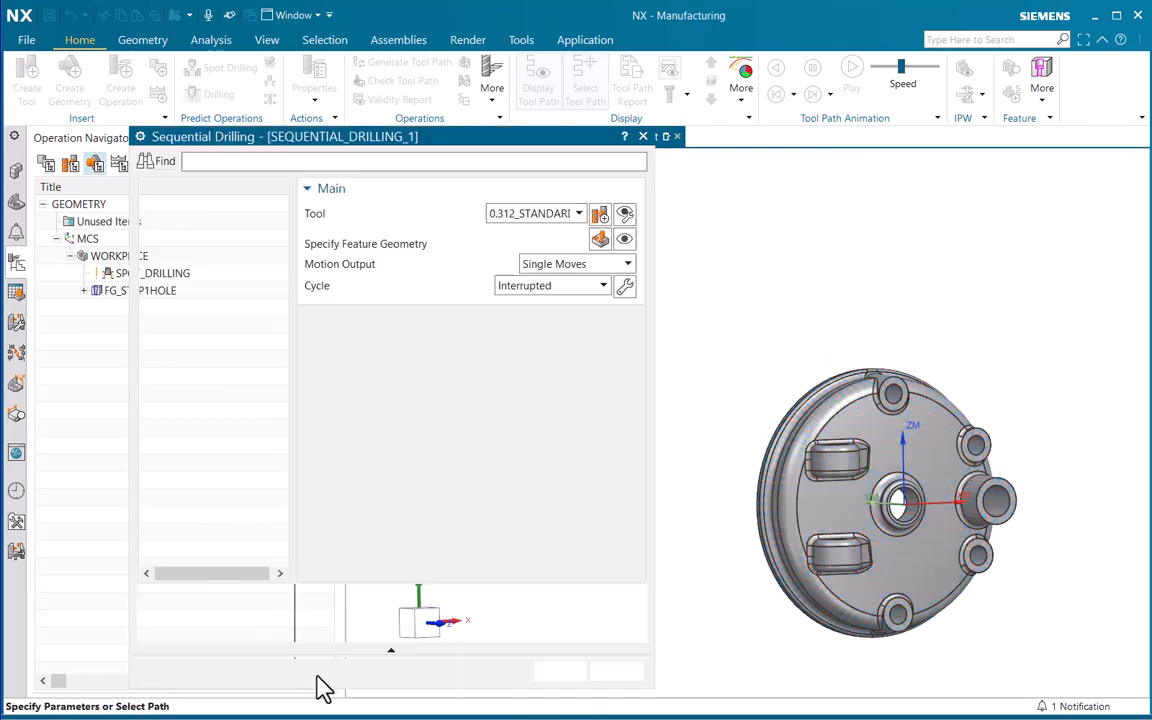
left_click(560, 678)
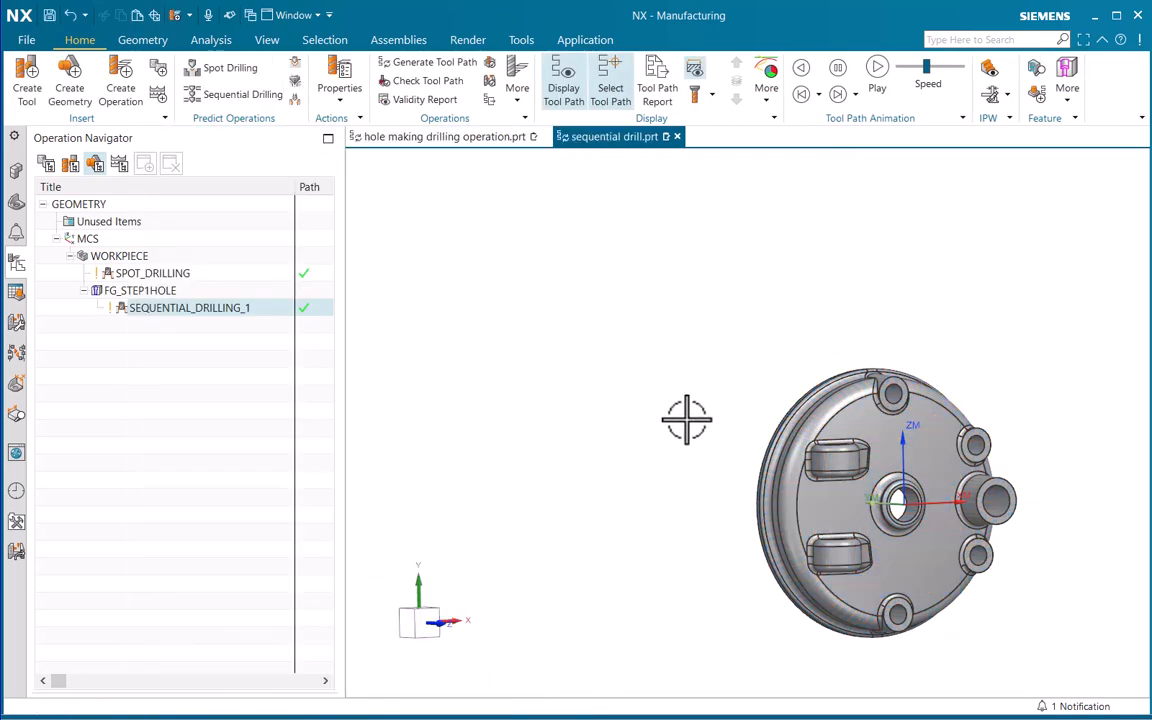
middle_click_drag(687, 419, 687, 445, "ctrl")
middle_click_drag(808, 456, 722, 383, "shift")
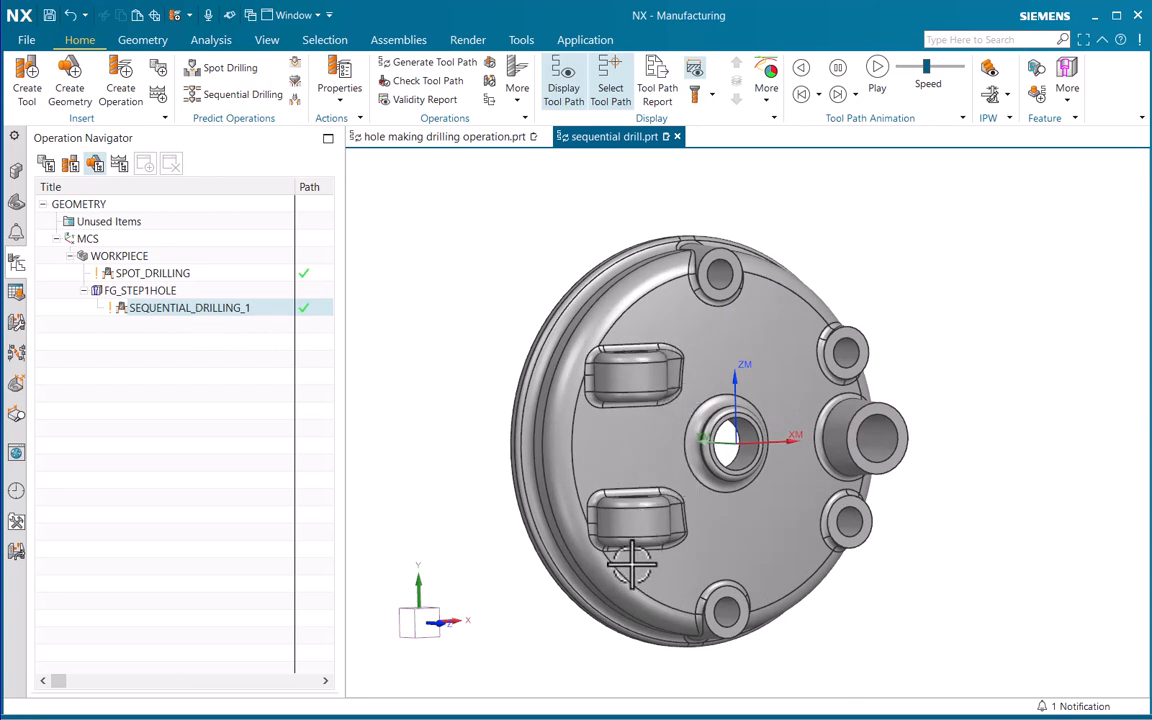
middle_click_drag(818, 319, 813, 401)
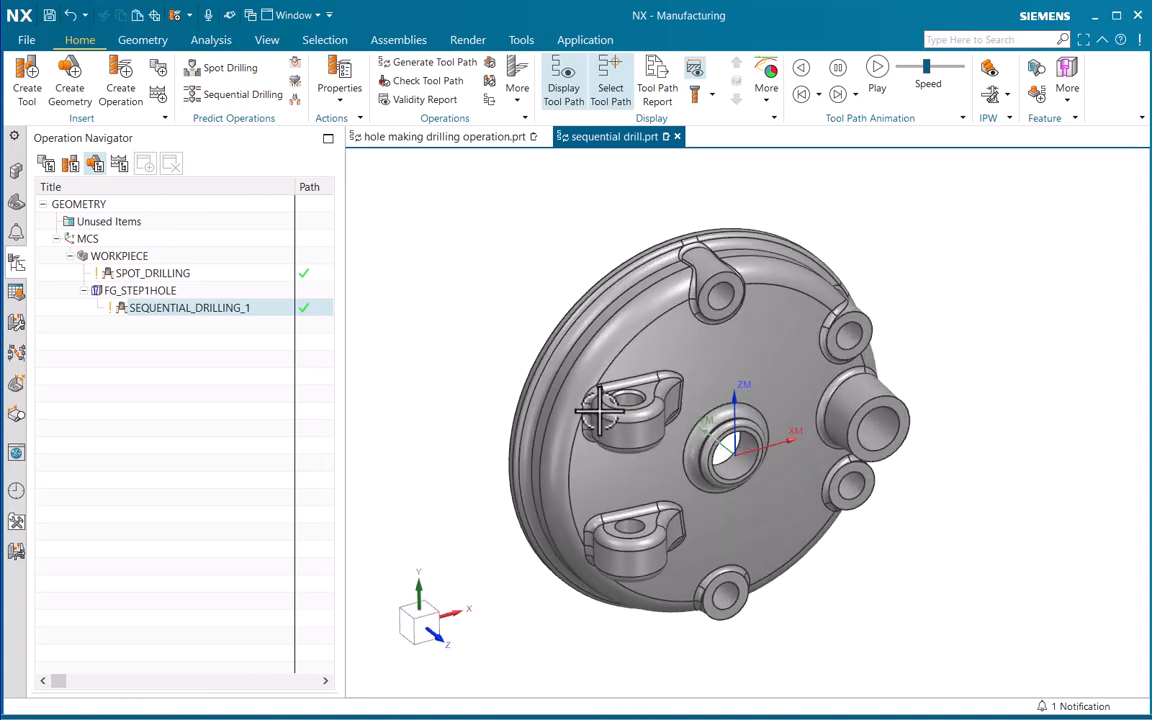